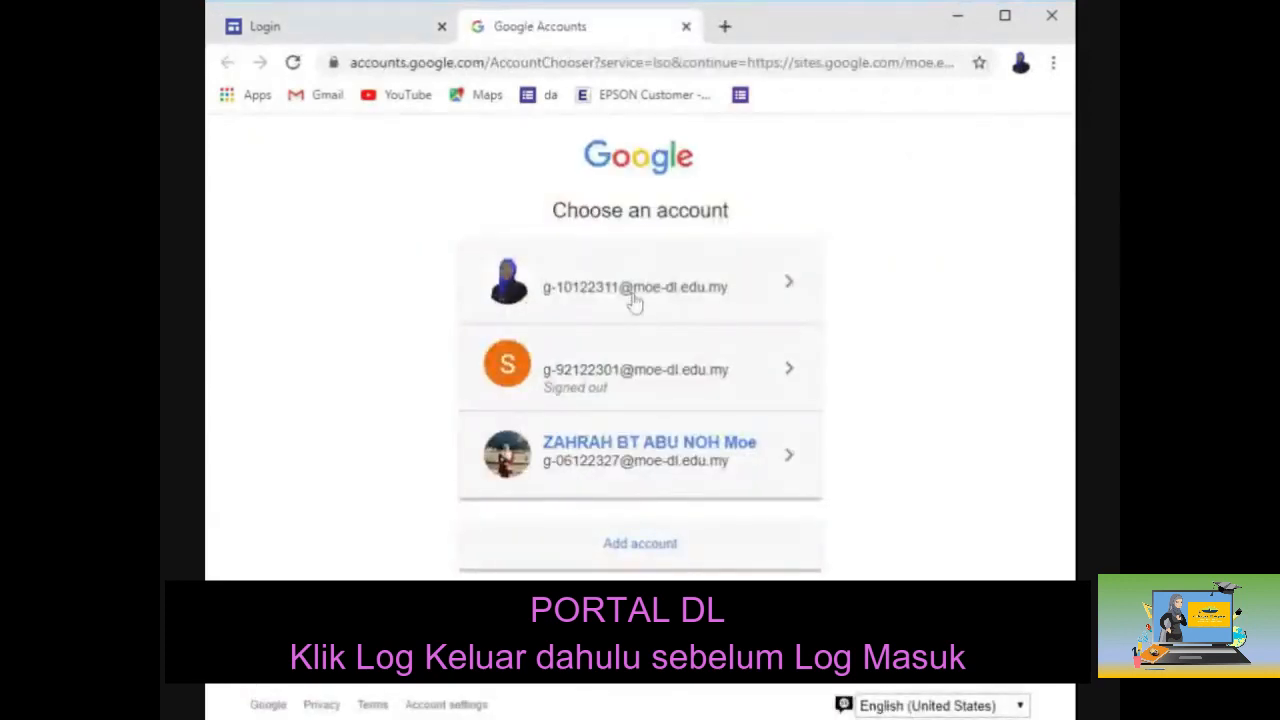
Step: Sign in, then go through Guru and Aktiviti to launch Google Classroom in a new tab
click(633, 300)
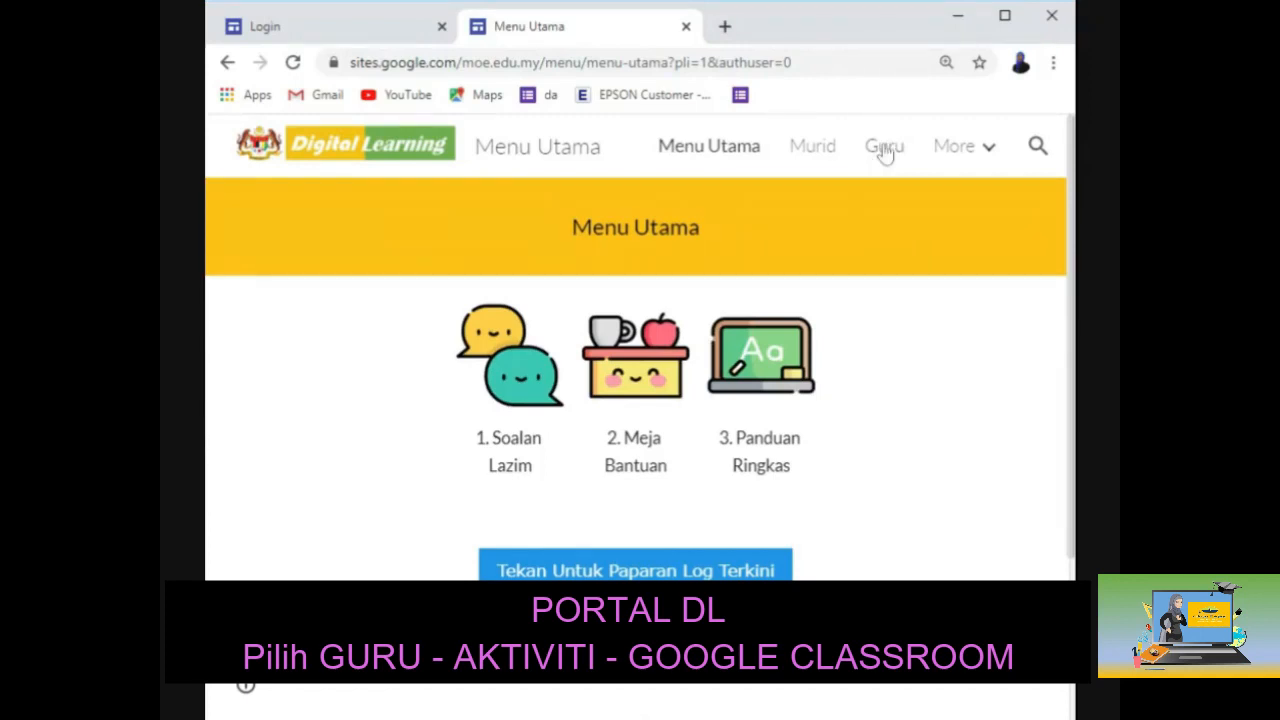
click(884, 150)
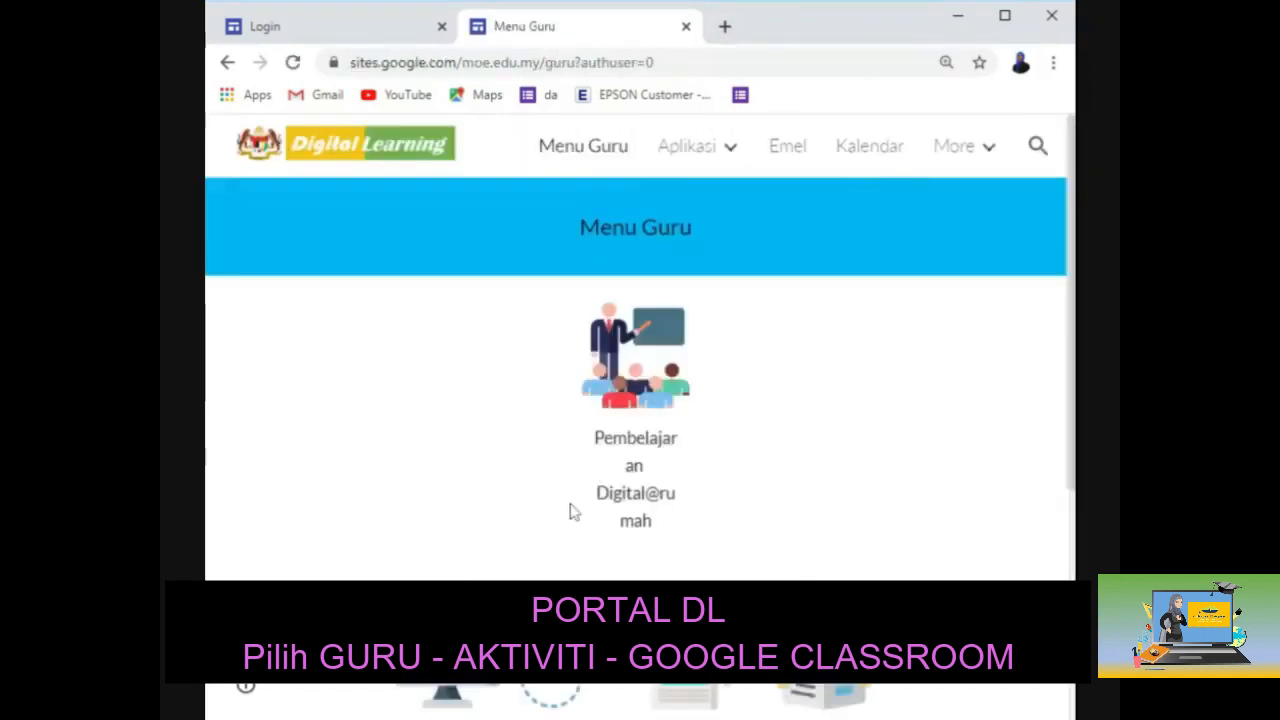
scroll(571, 510, down, 1)
scroll(571, 512, down, 2)
click(594, 374)
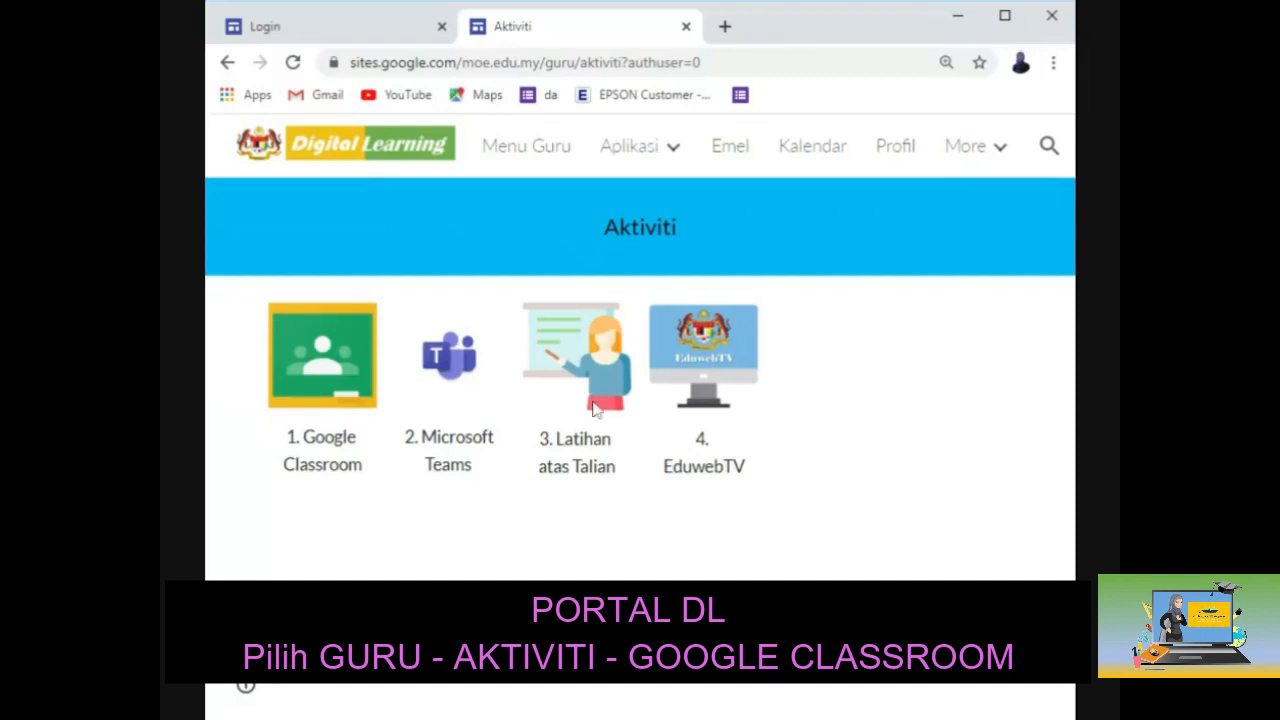
click(322, 390)
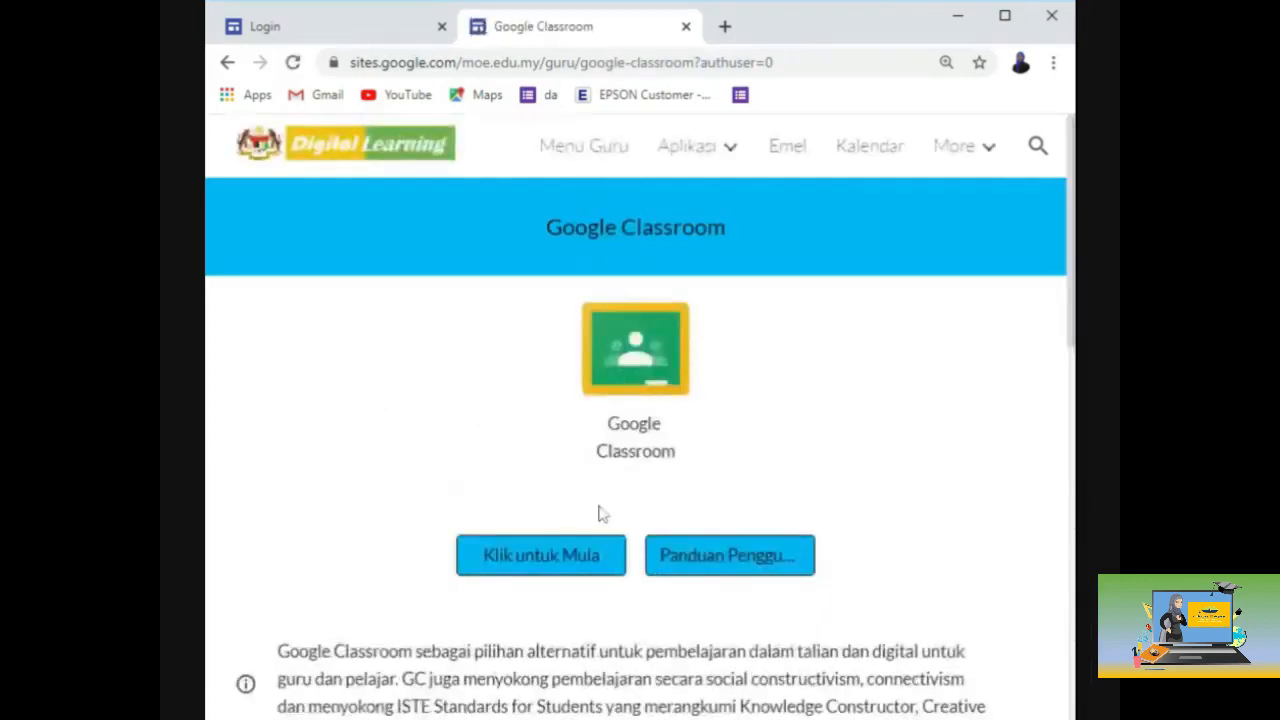
click(601, 567)
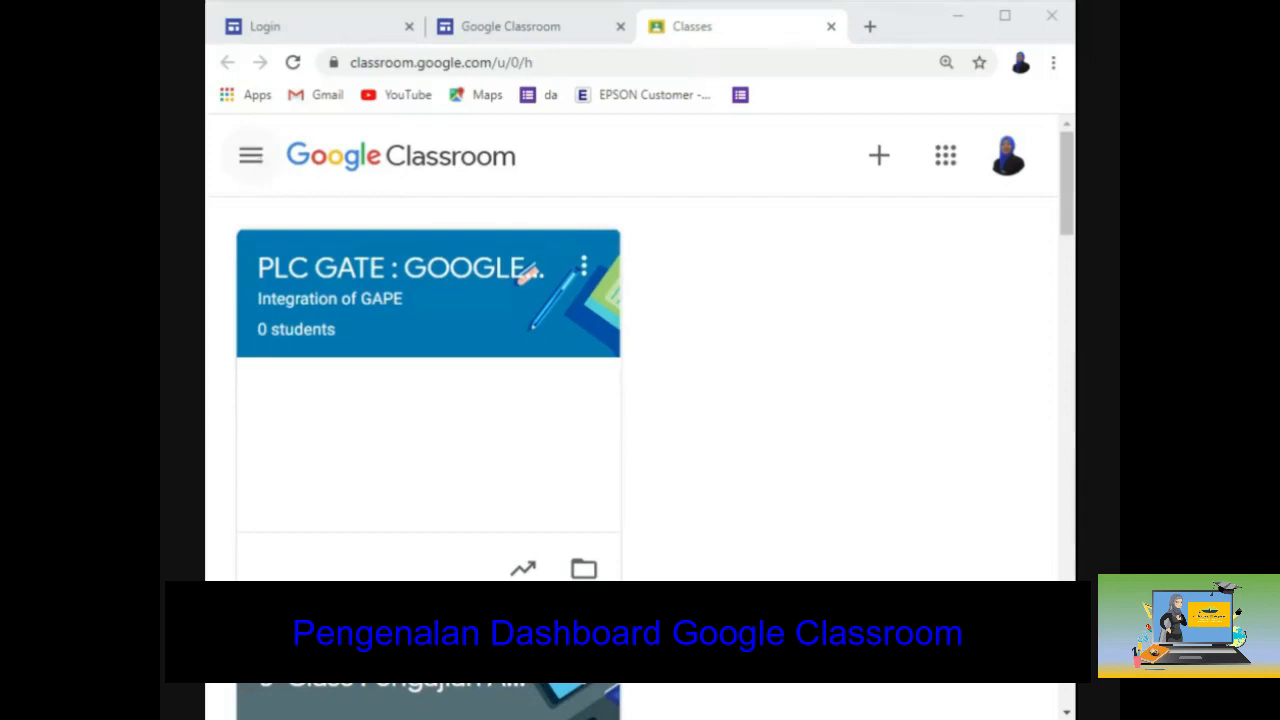
click(255, 160)
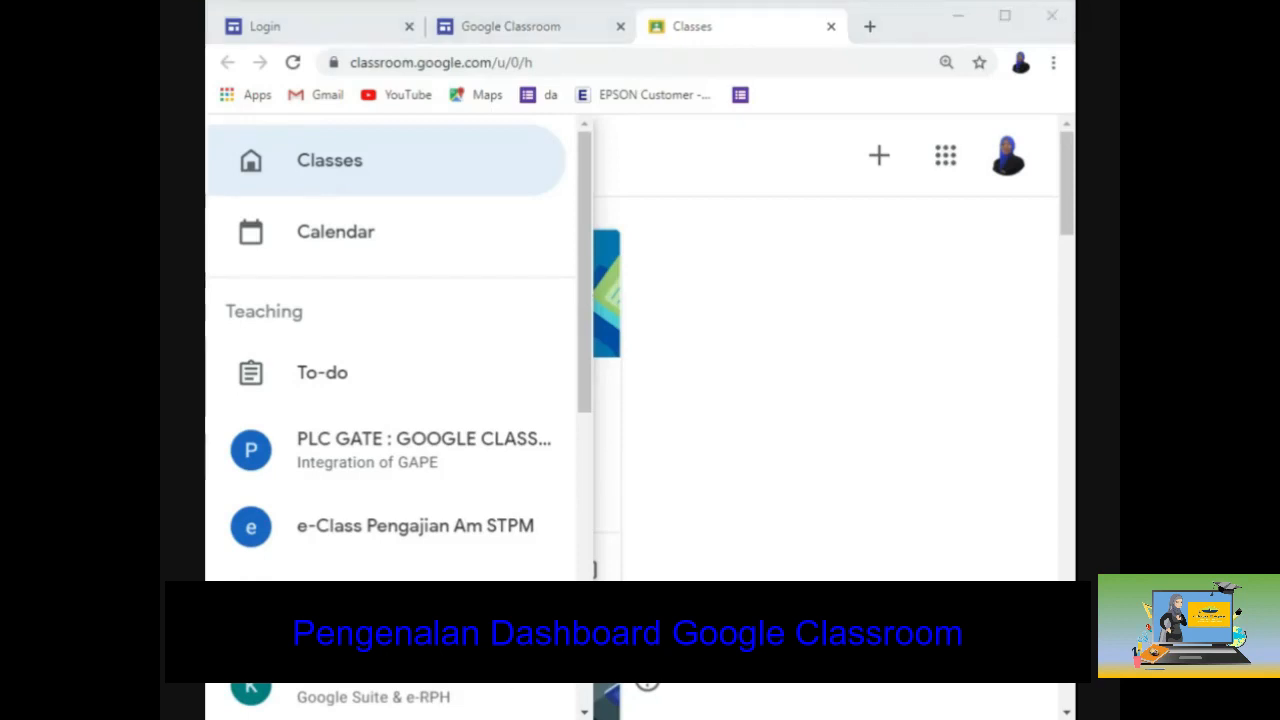
click(320, 178)
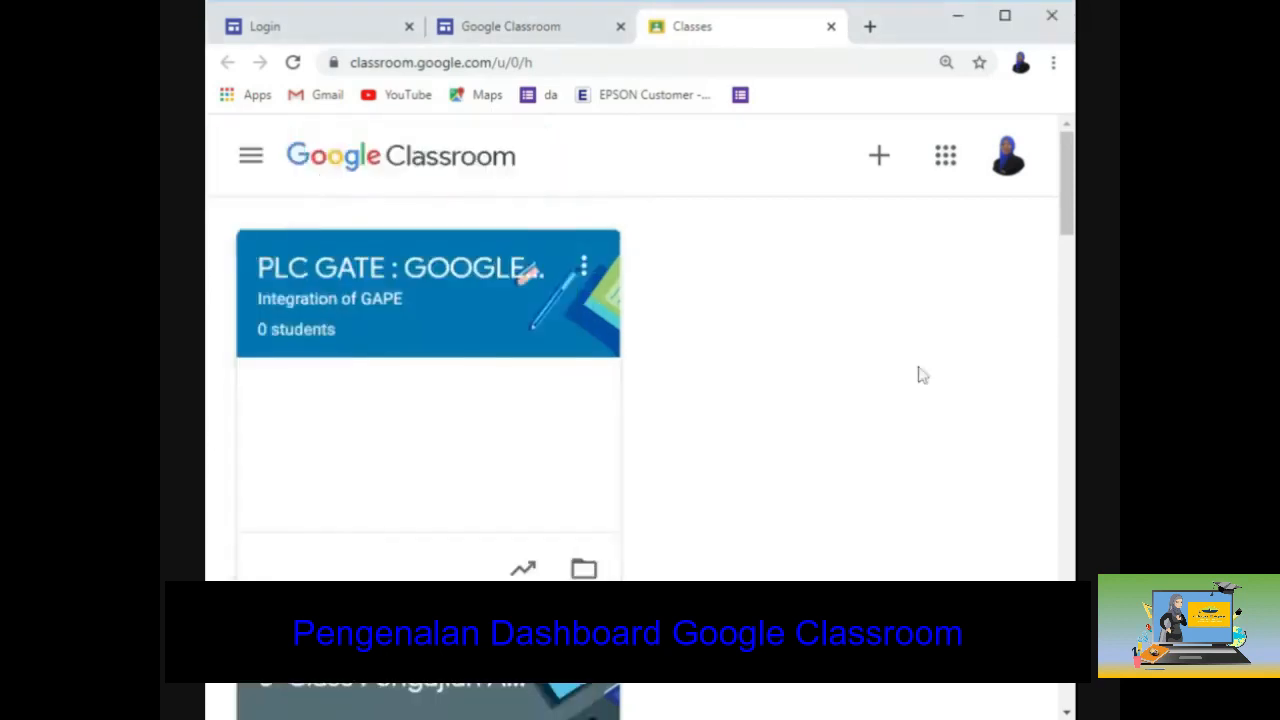
click(258, 167)
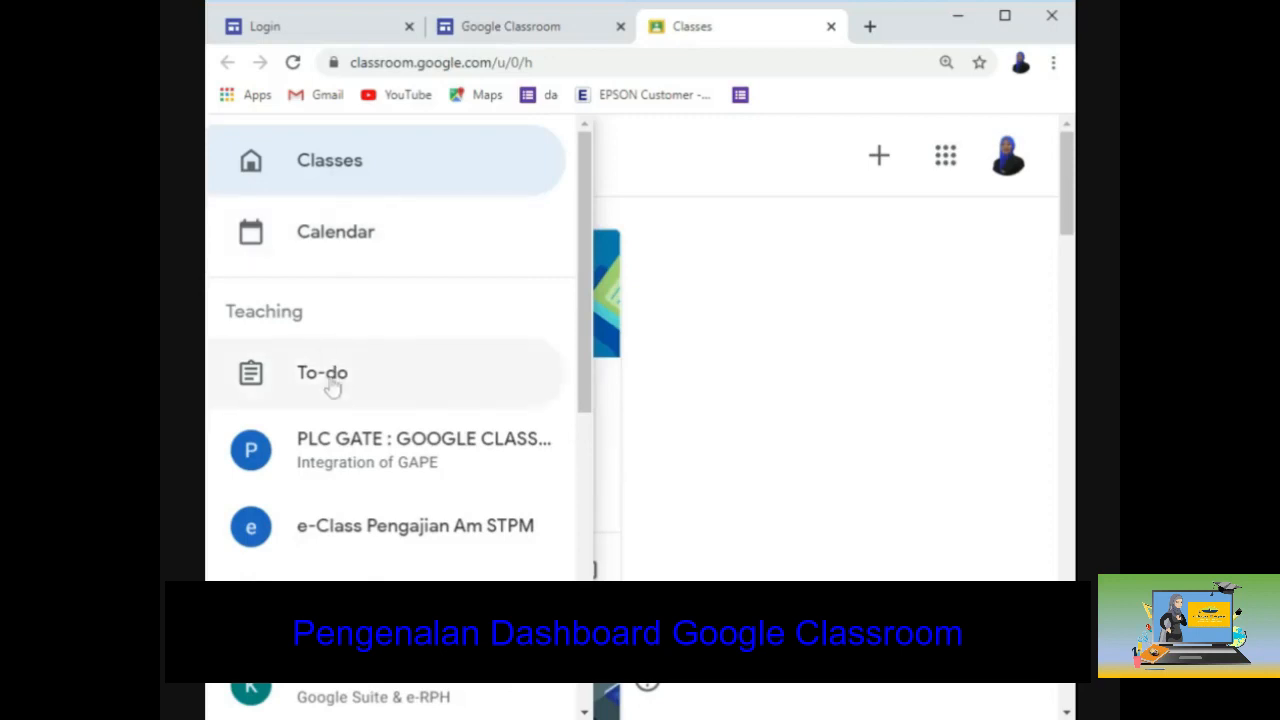
scroll(333, 388, down, 1)
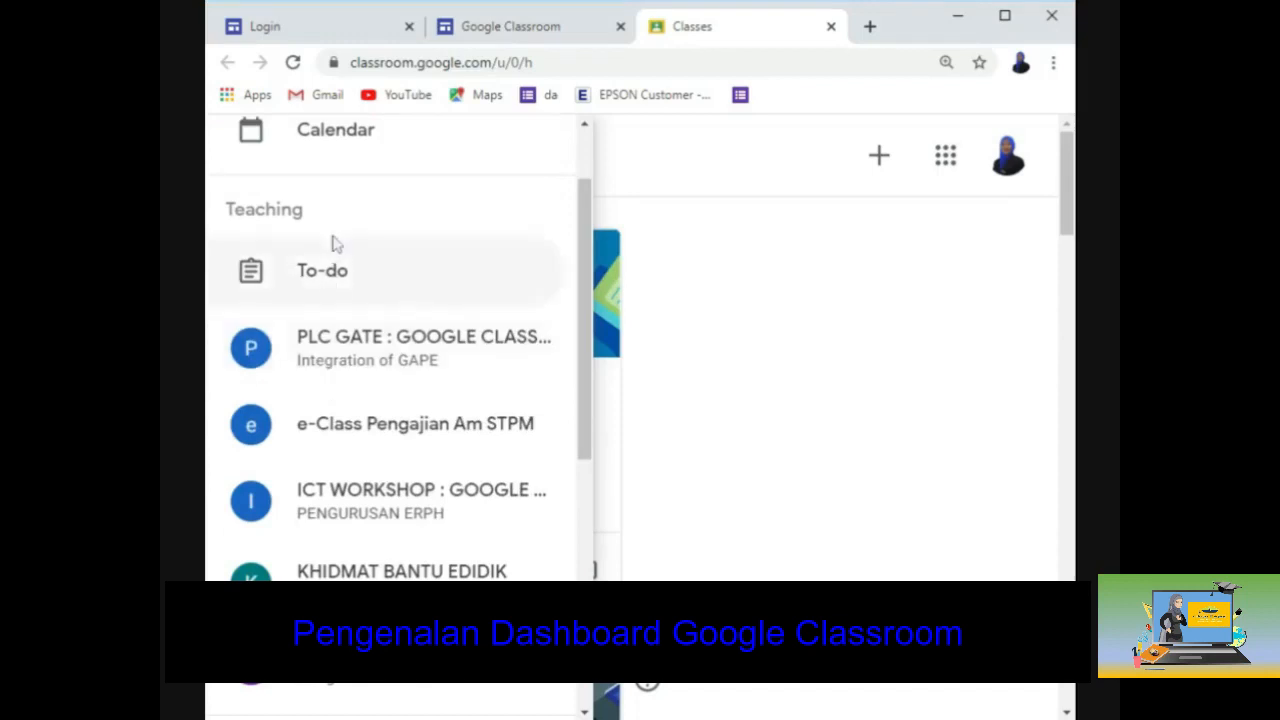
scroll(337, 291, down, 2)
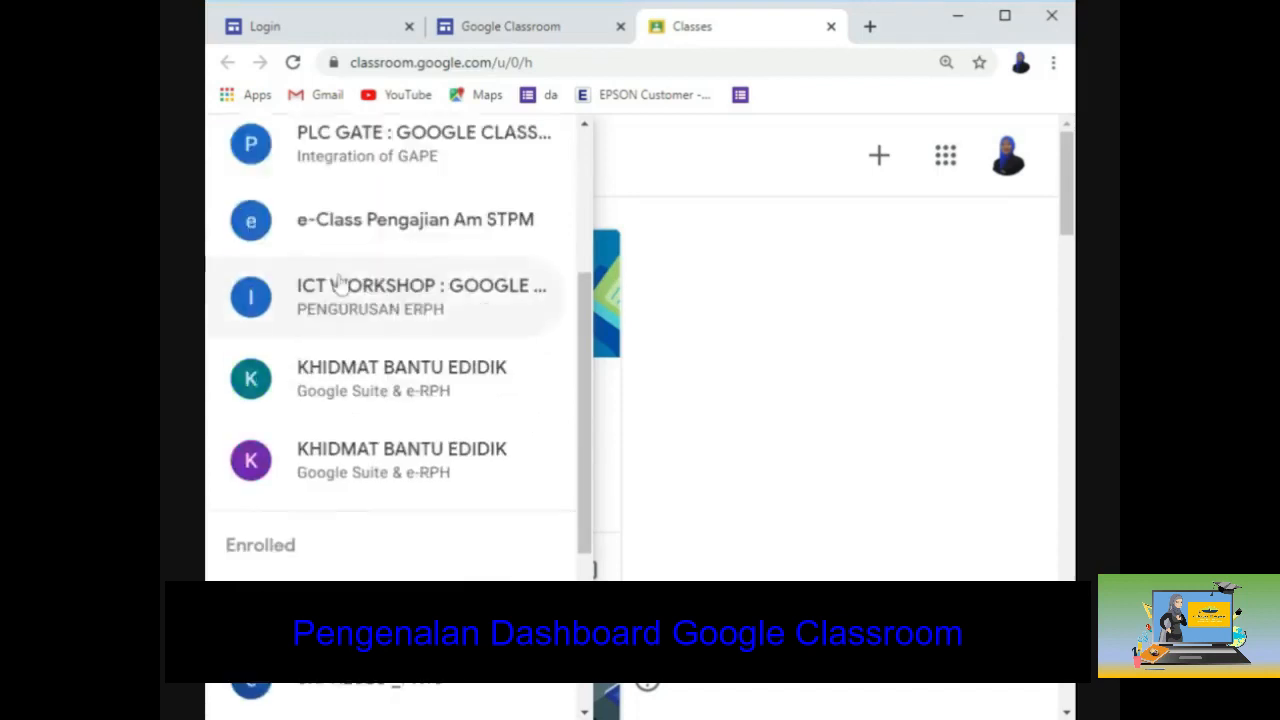
scroll(350, 270, up, 1)
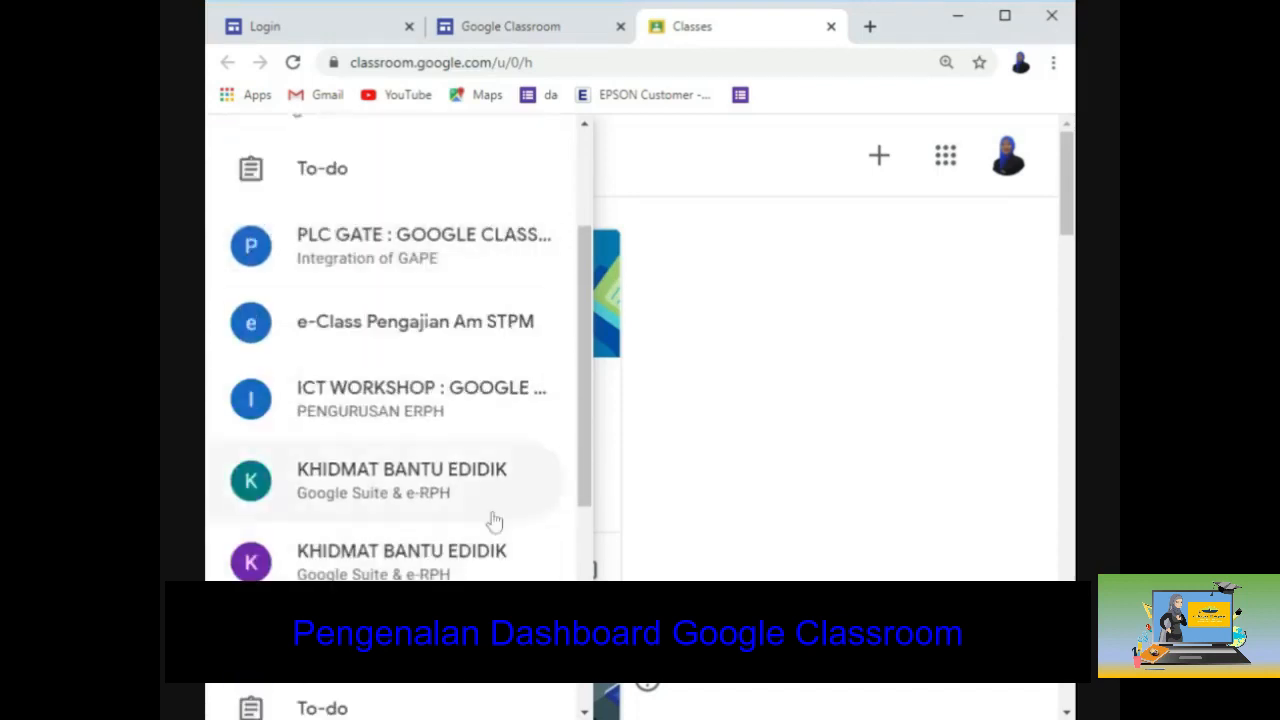
scroll(443, 380, down, 3)
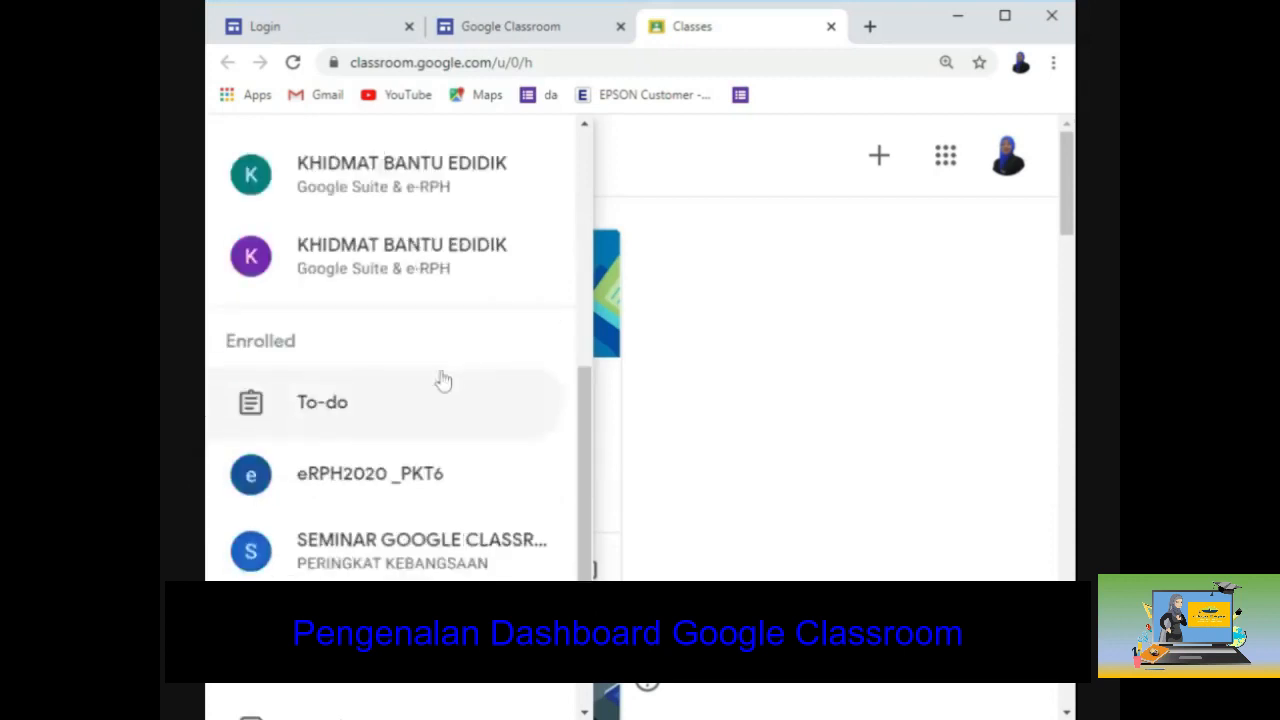
scroll(263, 563, down, 1)
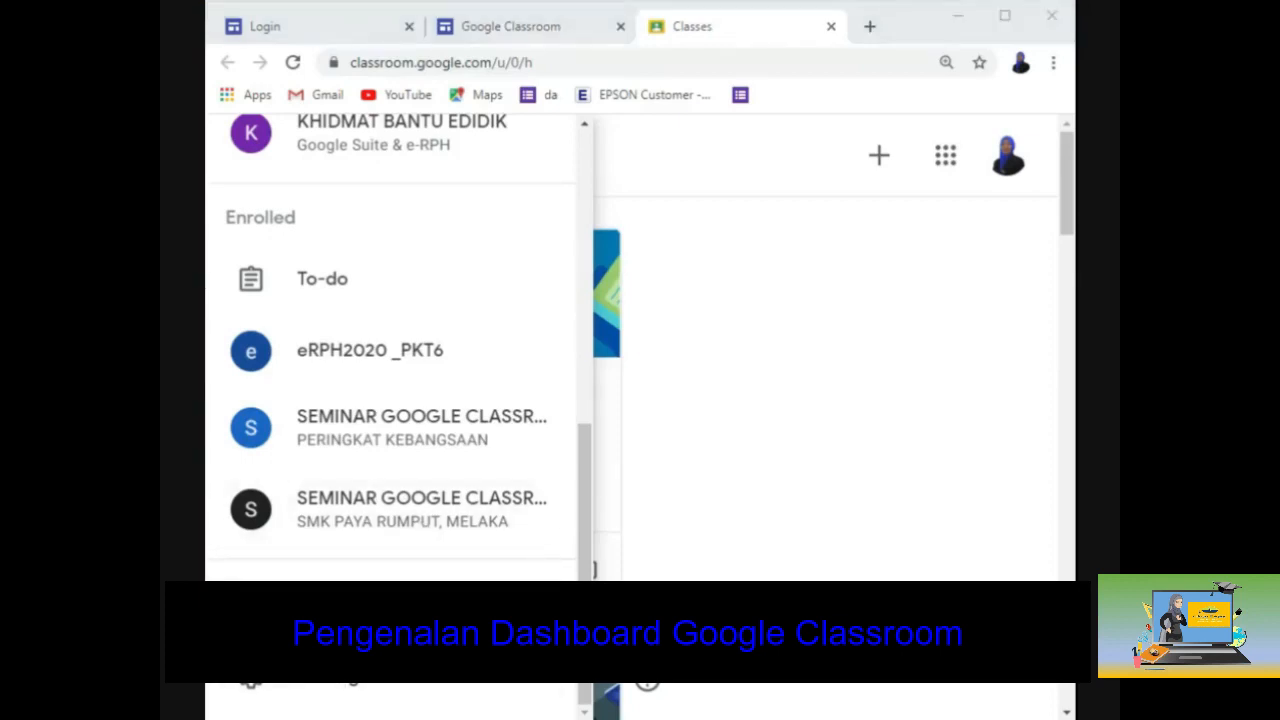
scroll(386, 314, up, 10)
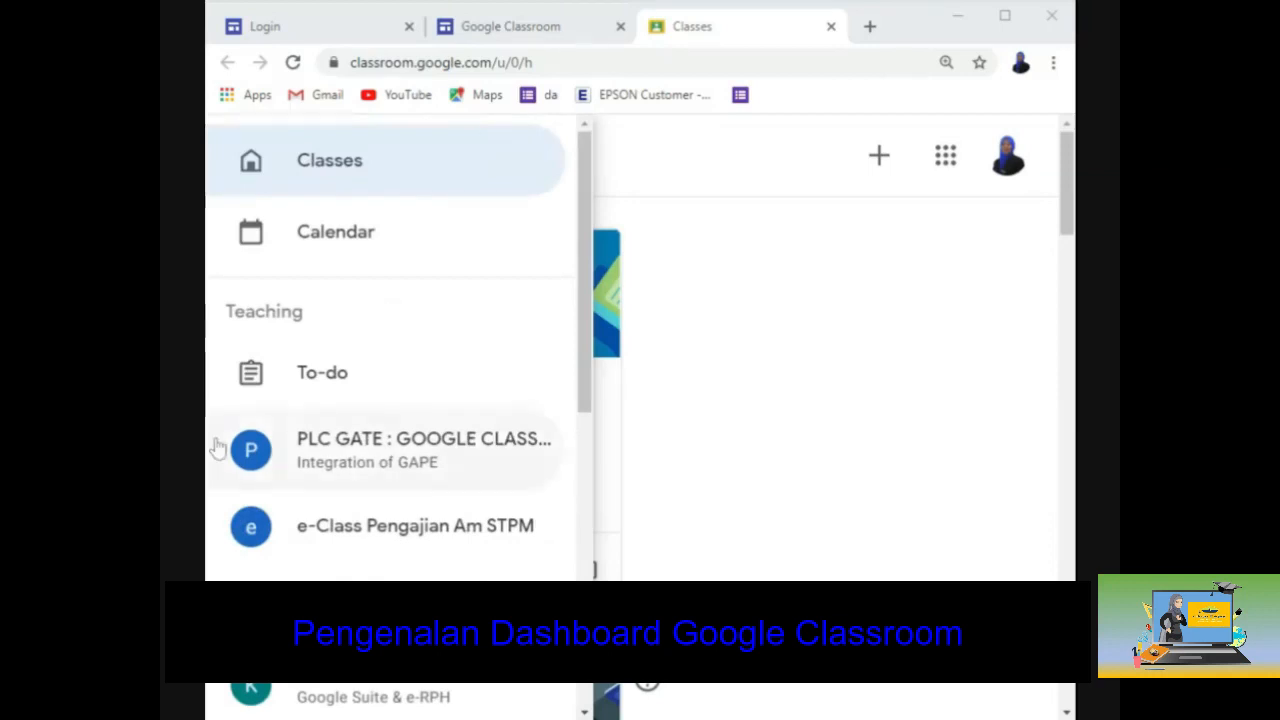
click(720, 229)
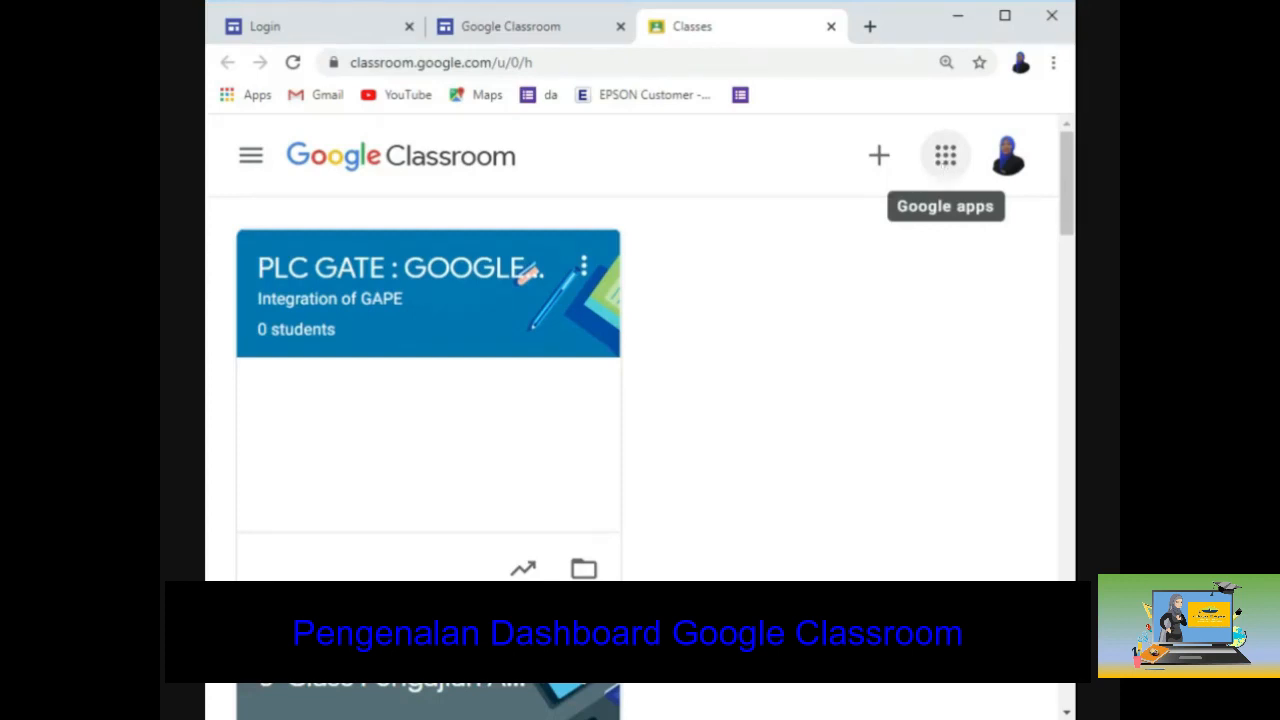
click(945, 155)
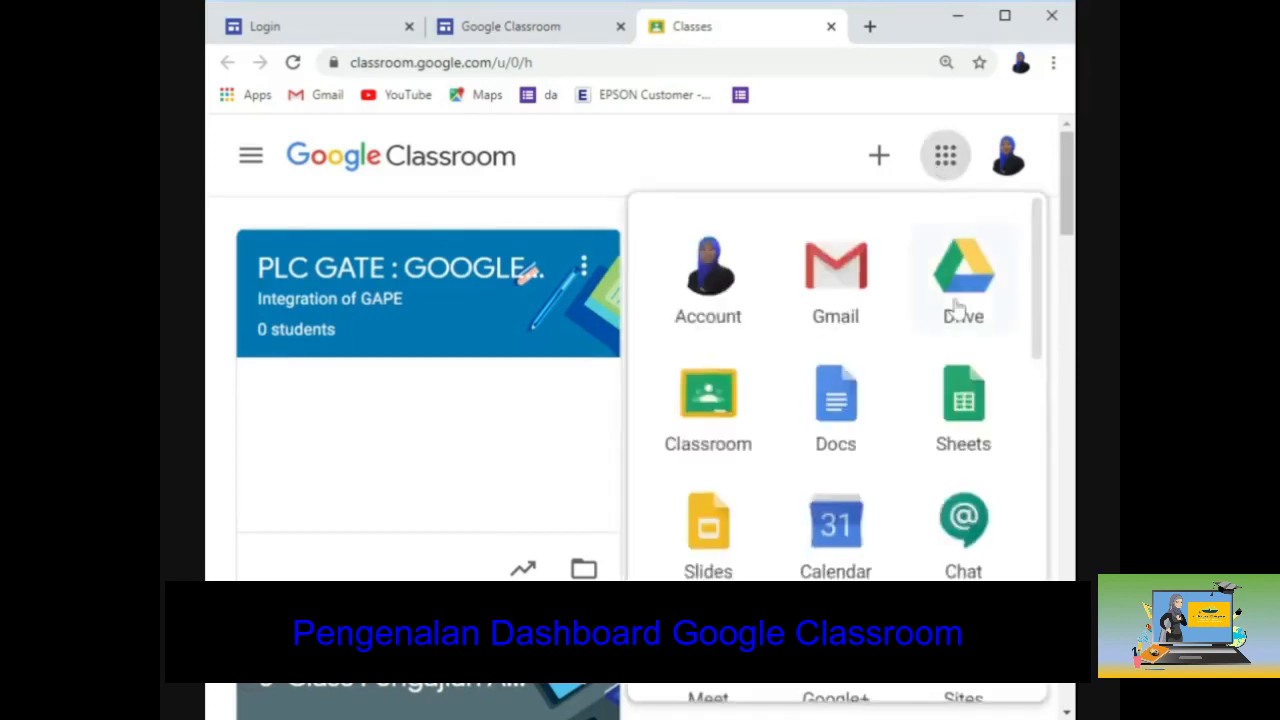
scroll(955, 308, down, 5)
scroll(957, 310, down, 8)
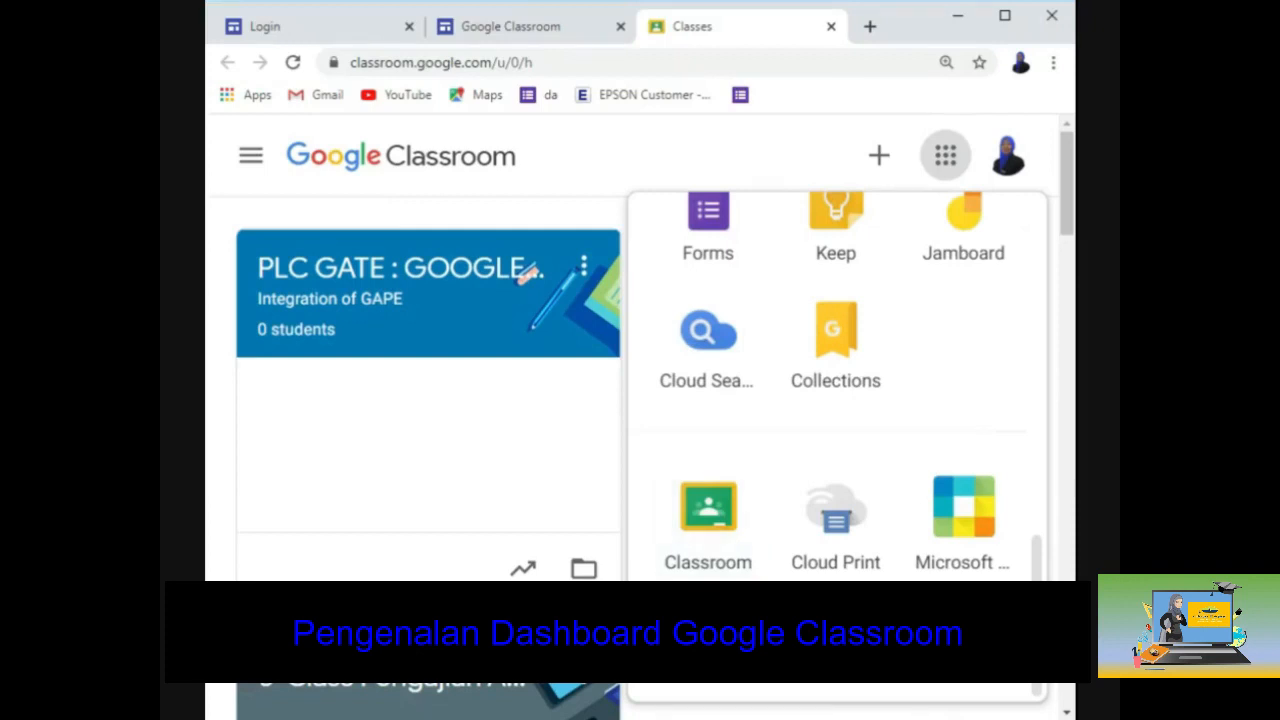
click(513, 210)
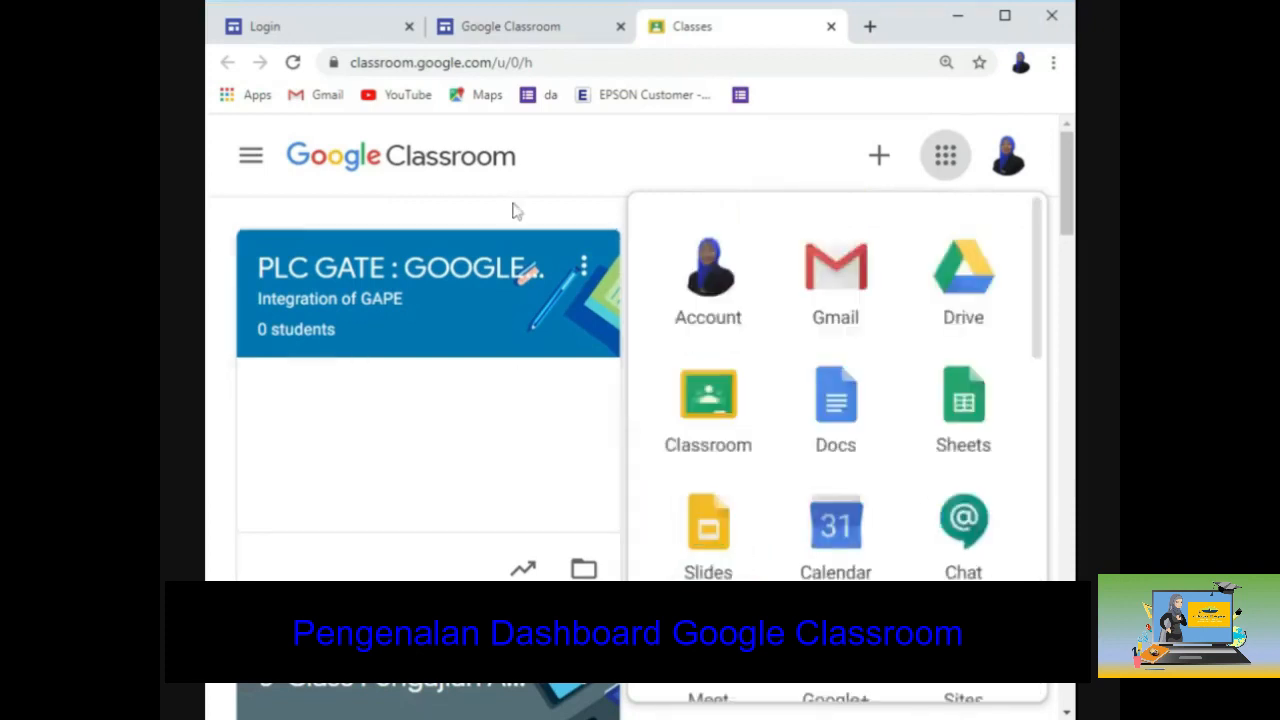
click(513, 210)
scroll(840, 336, down, 2)
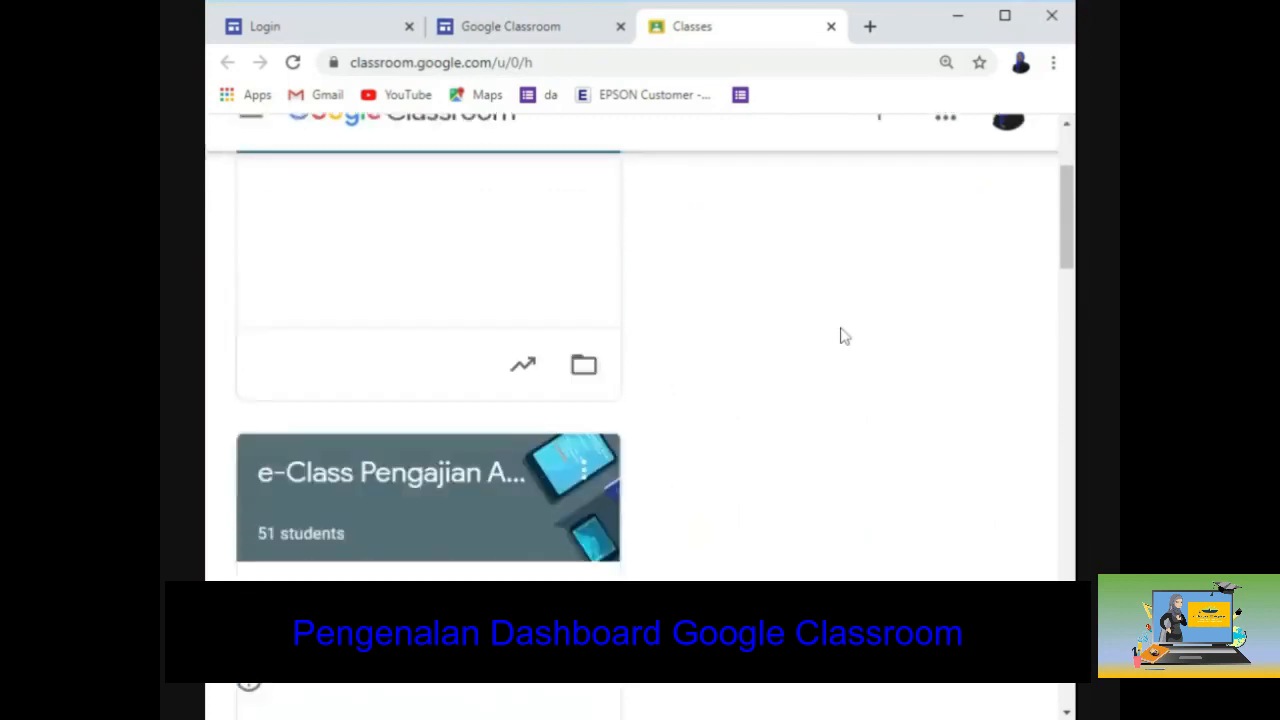
scroll(840, 336, down, 7)
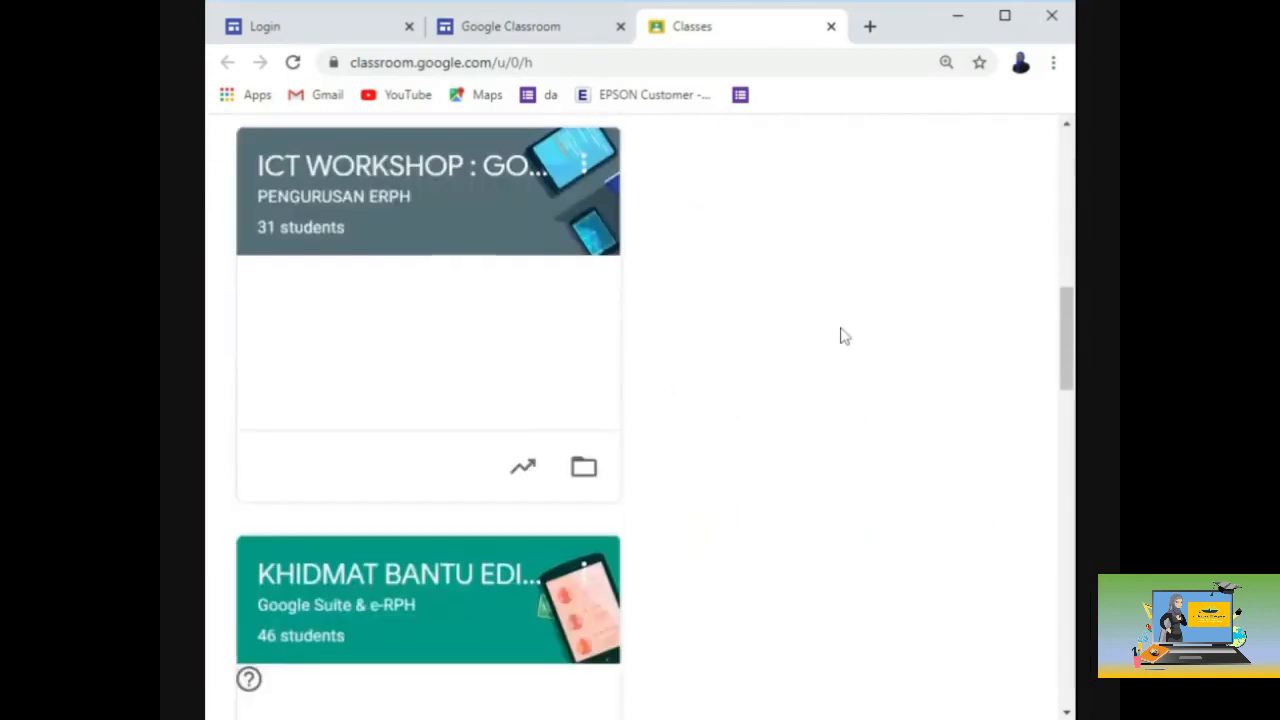
scroll(840, 336, down, 3)
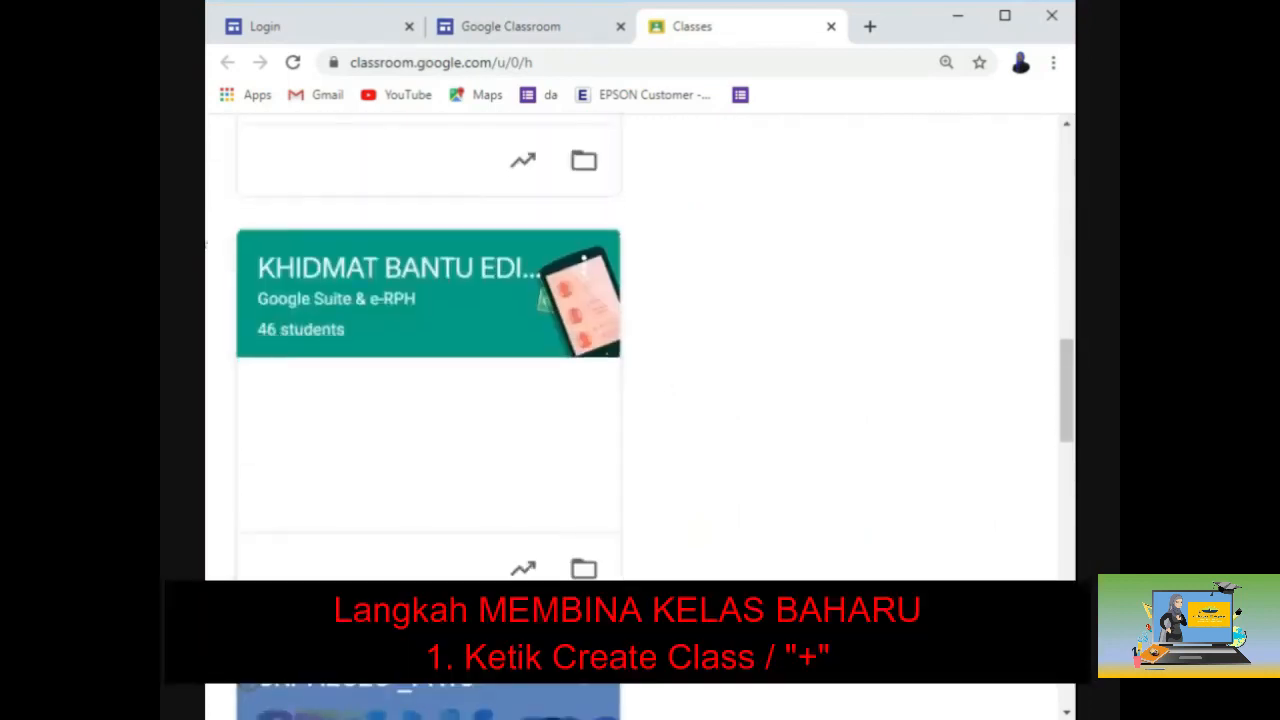
scroll(814, 383, up, 6)
scroll(815, 385, up, 5)
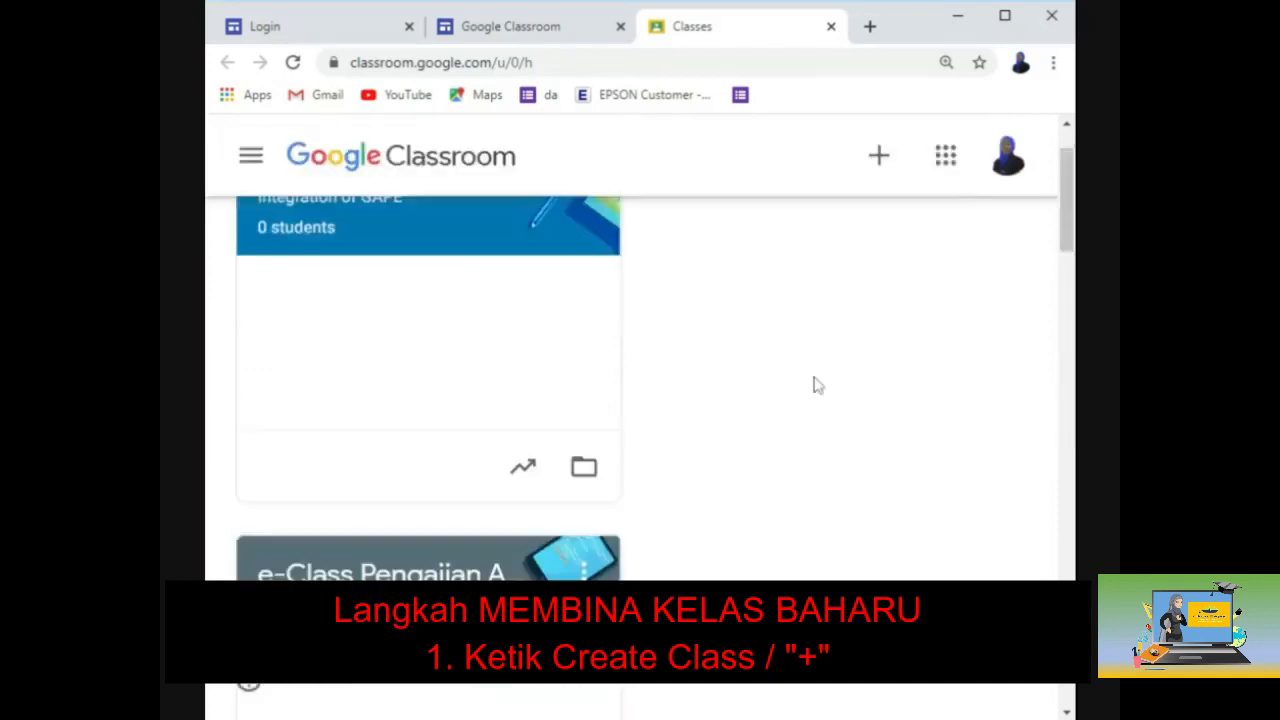
scroll(814, 386, up, 1)
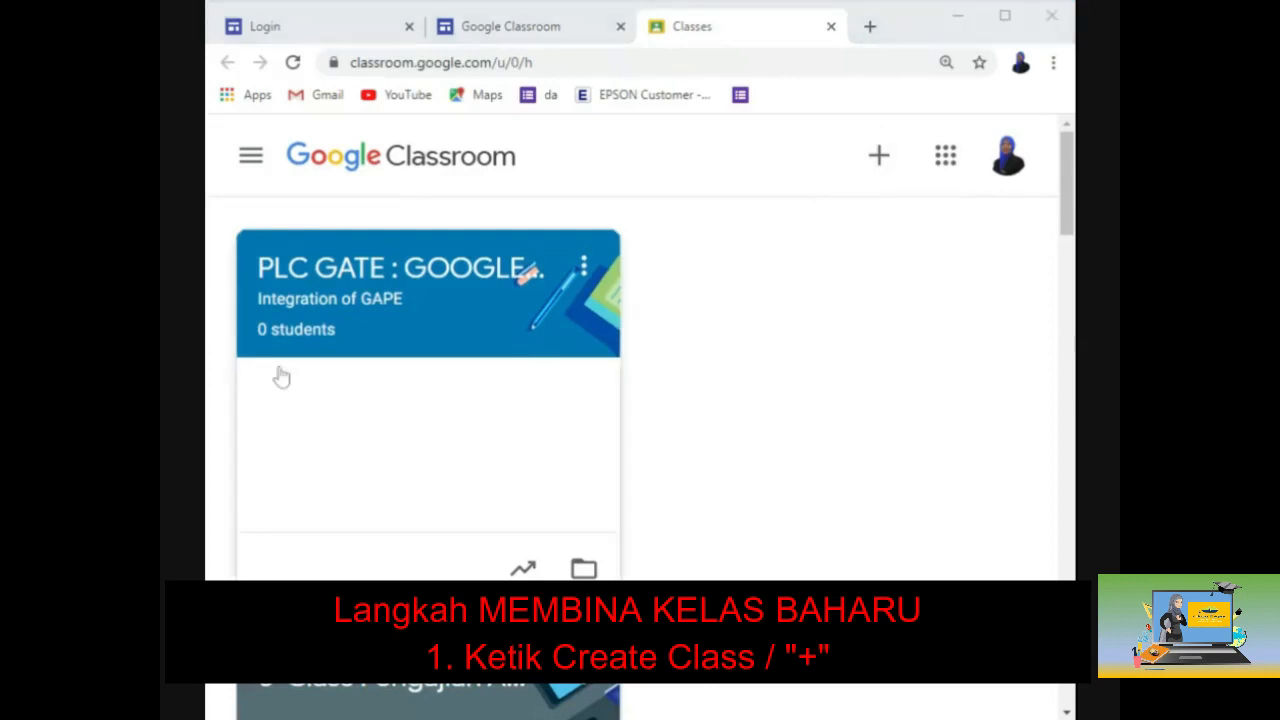
Step: Open the Create class form from the + menu
click(888, 160)
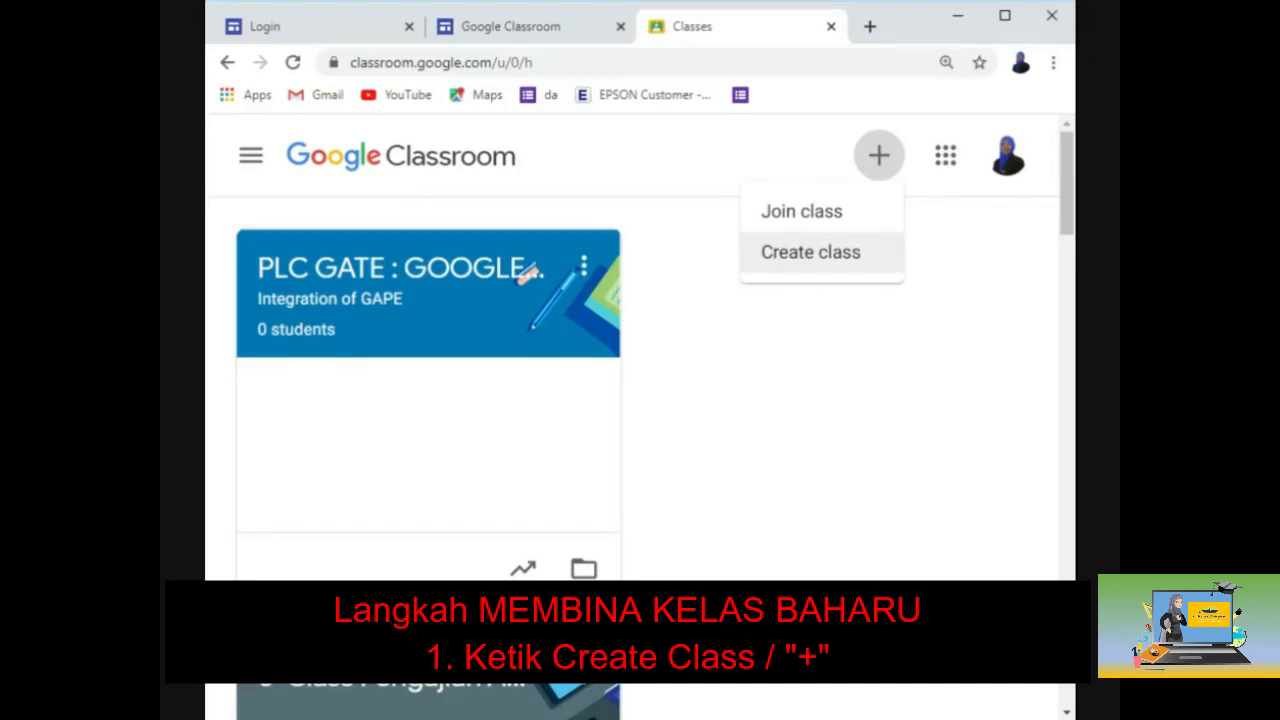
click(888, 258)
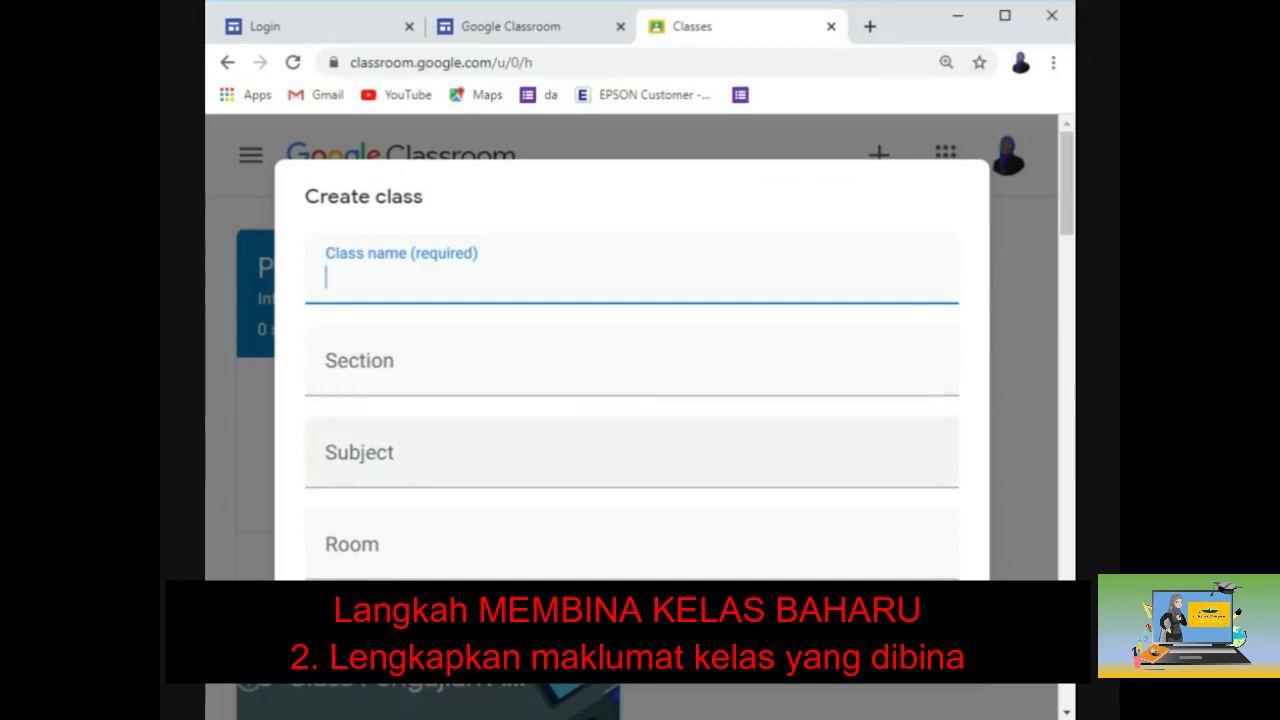
Step: Create class PENGAJIAN AM STPM, section PENGGAL 2, subject YEAR 2020
click(632, 454)
click(360, 524)
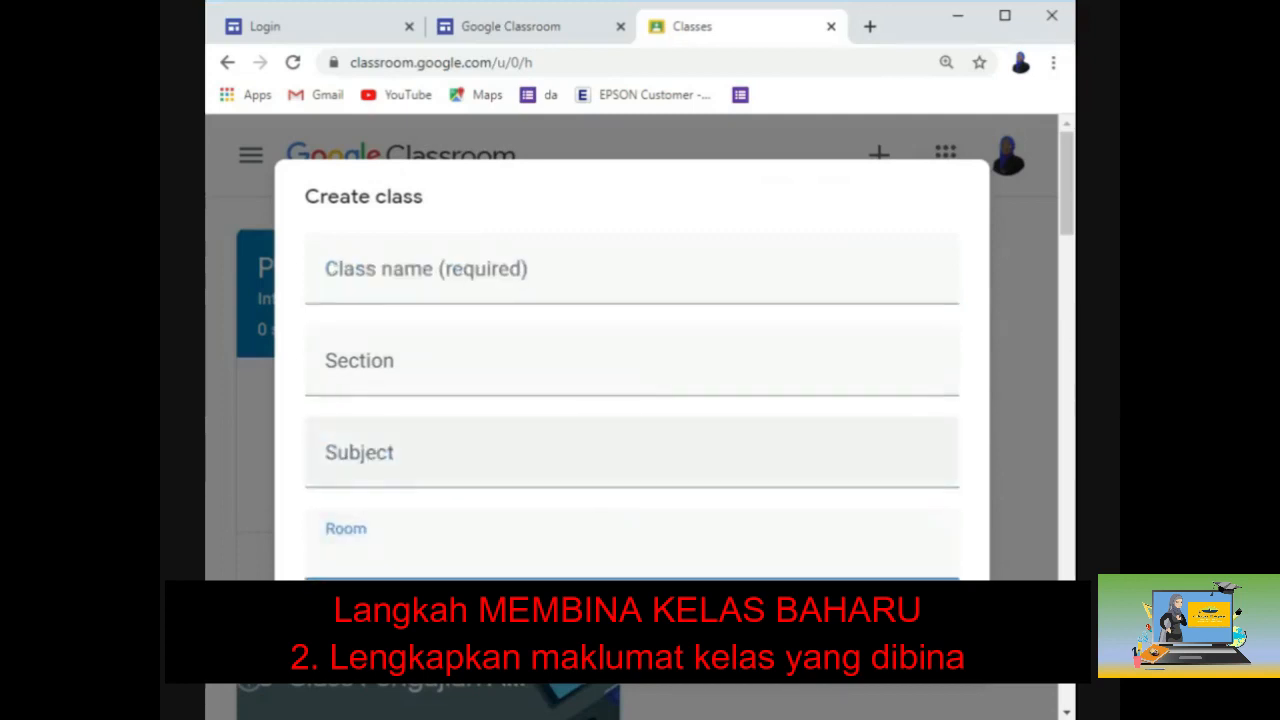
click(366, 298)
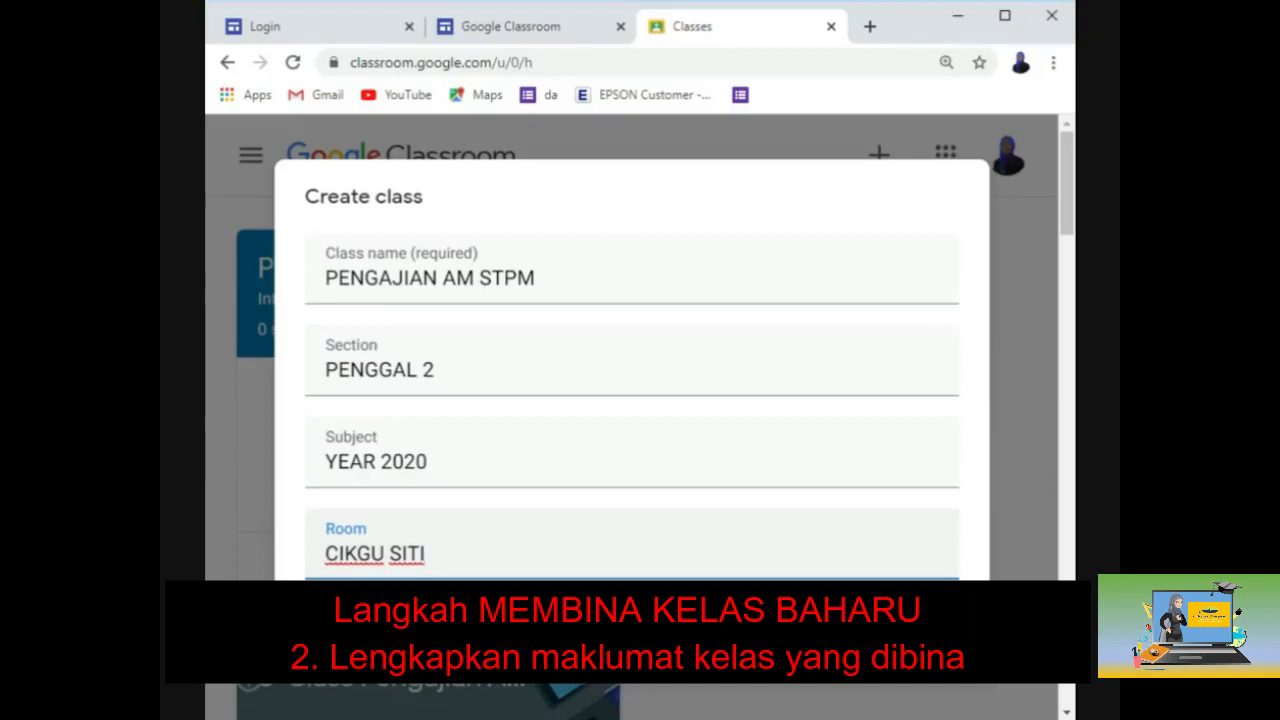
click(938, 640)
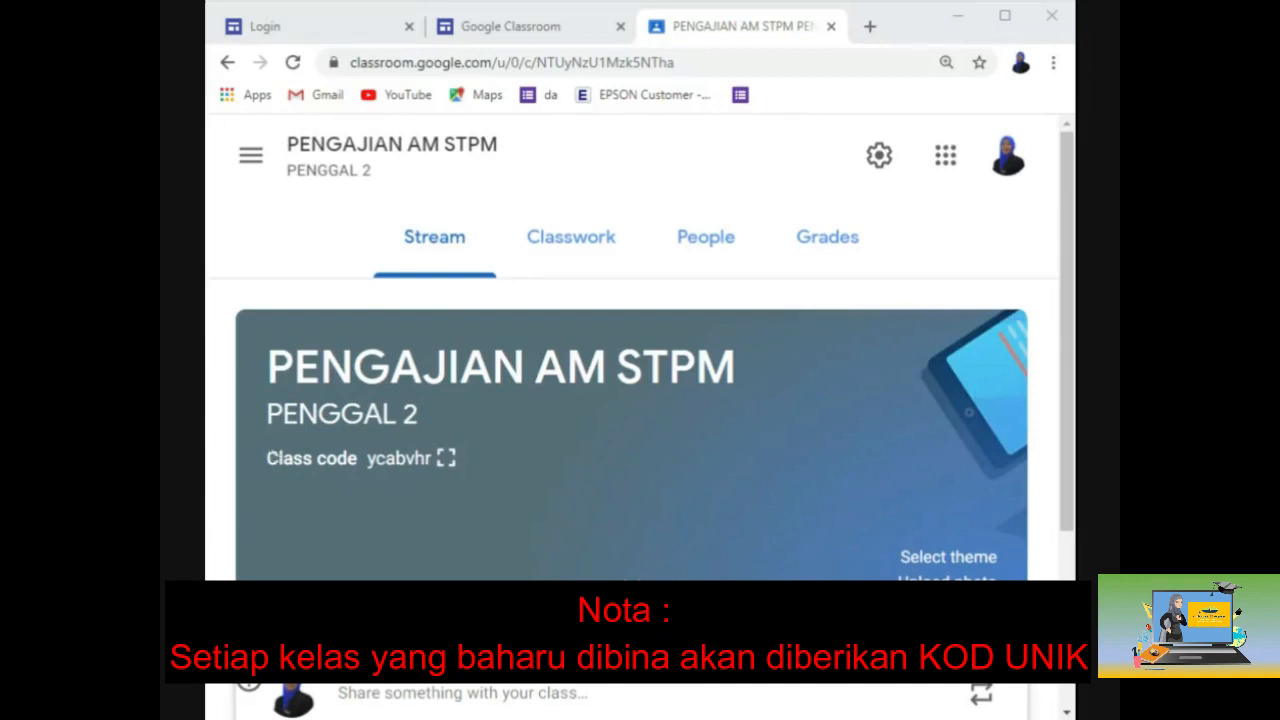
Step: In the class settings, set the Stream so students can only comment
click(879, 155)
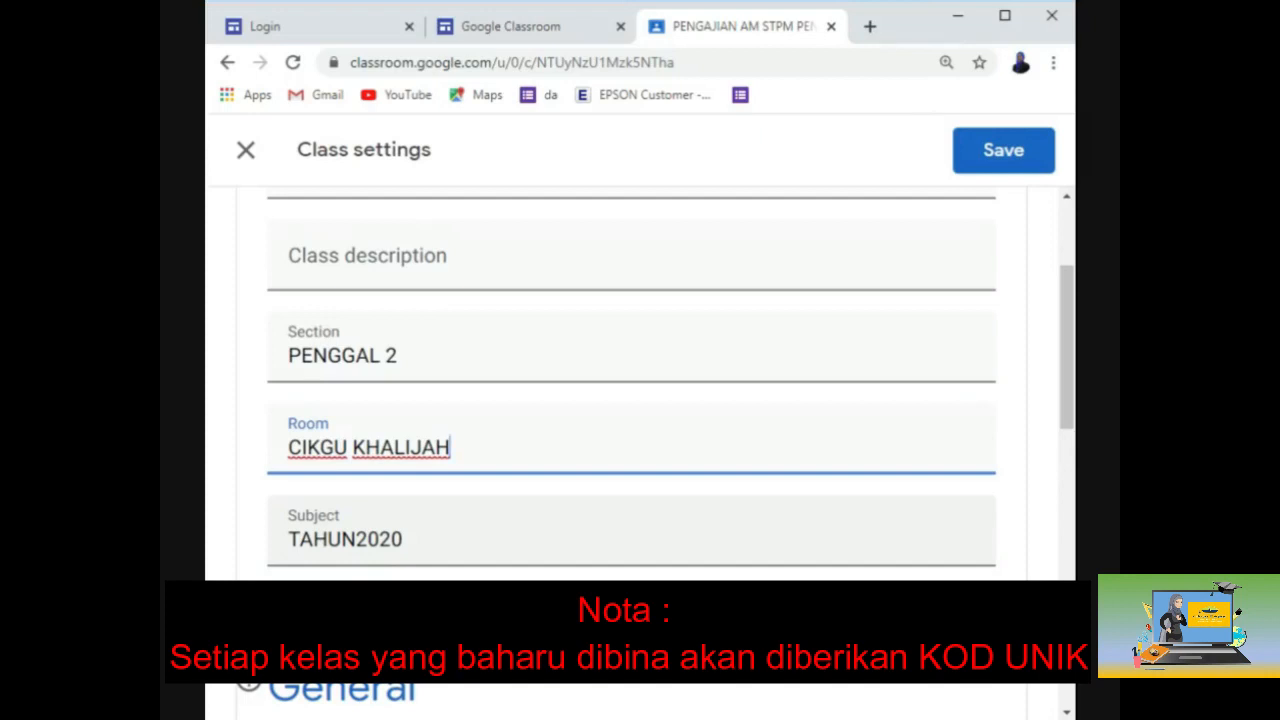
scroll(420, 568, down, 3)
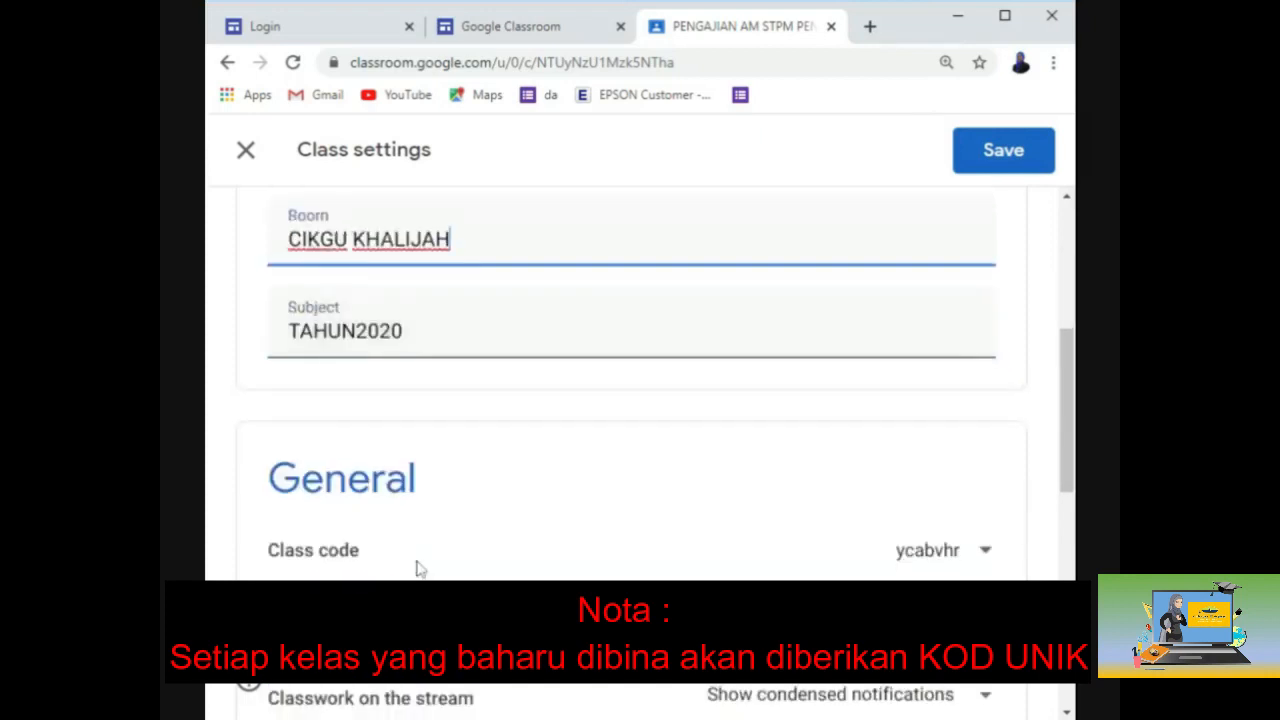
scroll(420, 568, down, 1)
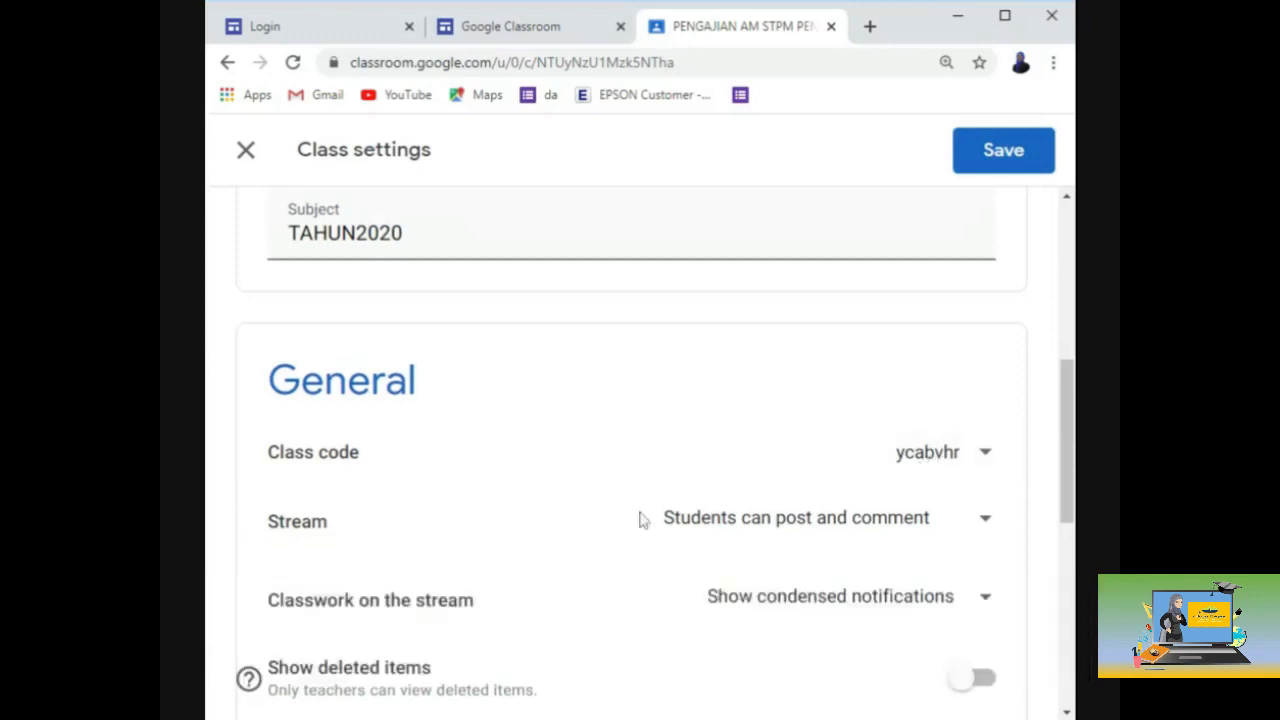
click(778, 532)
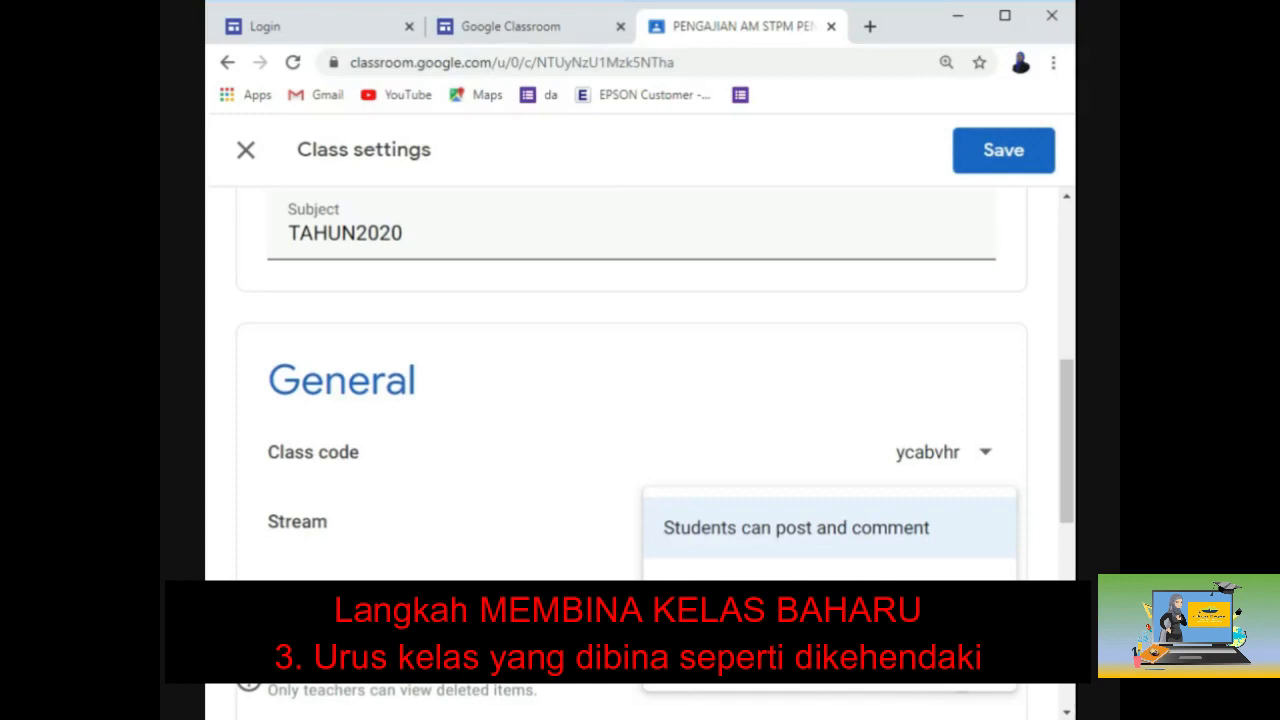
click(778, 592)
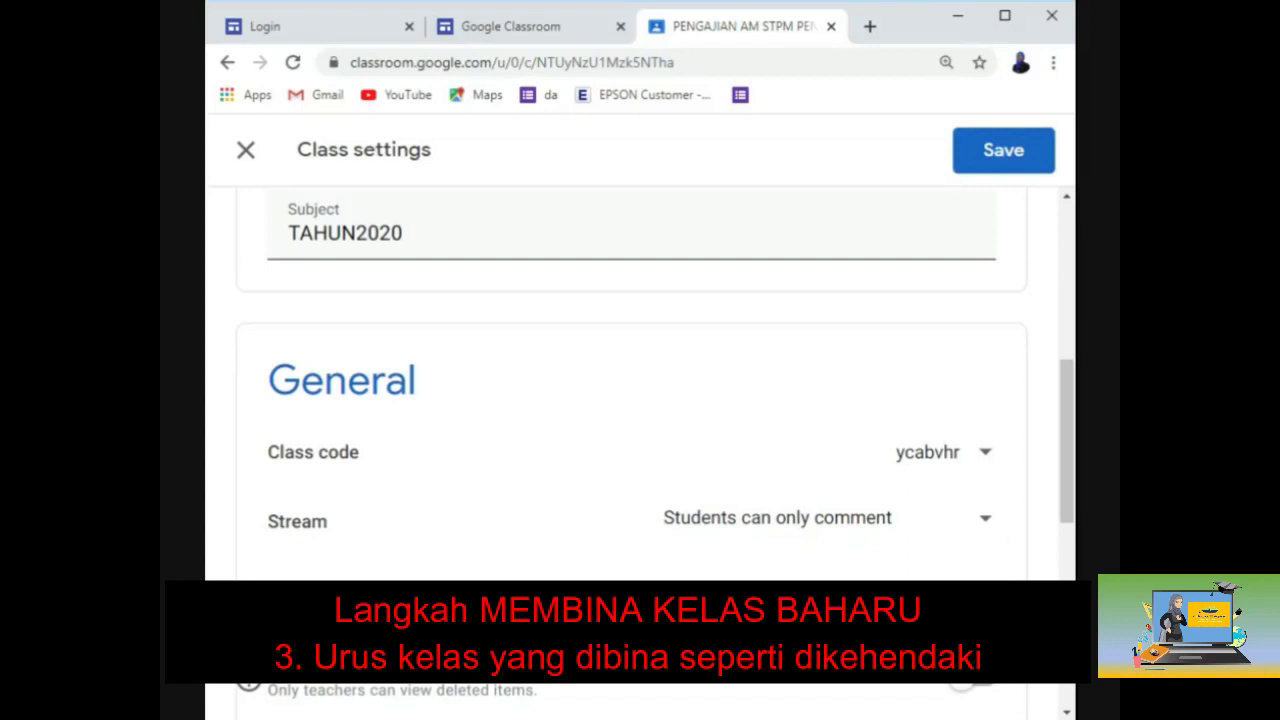
Step: Turn off guardian summaries and save the class settings
scroll(895, 573, down, 2)
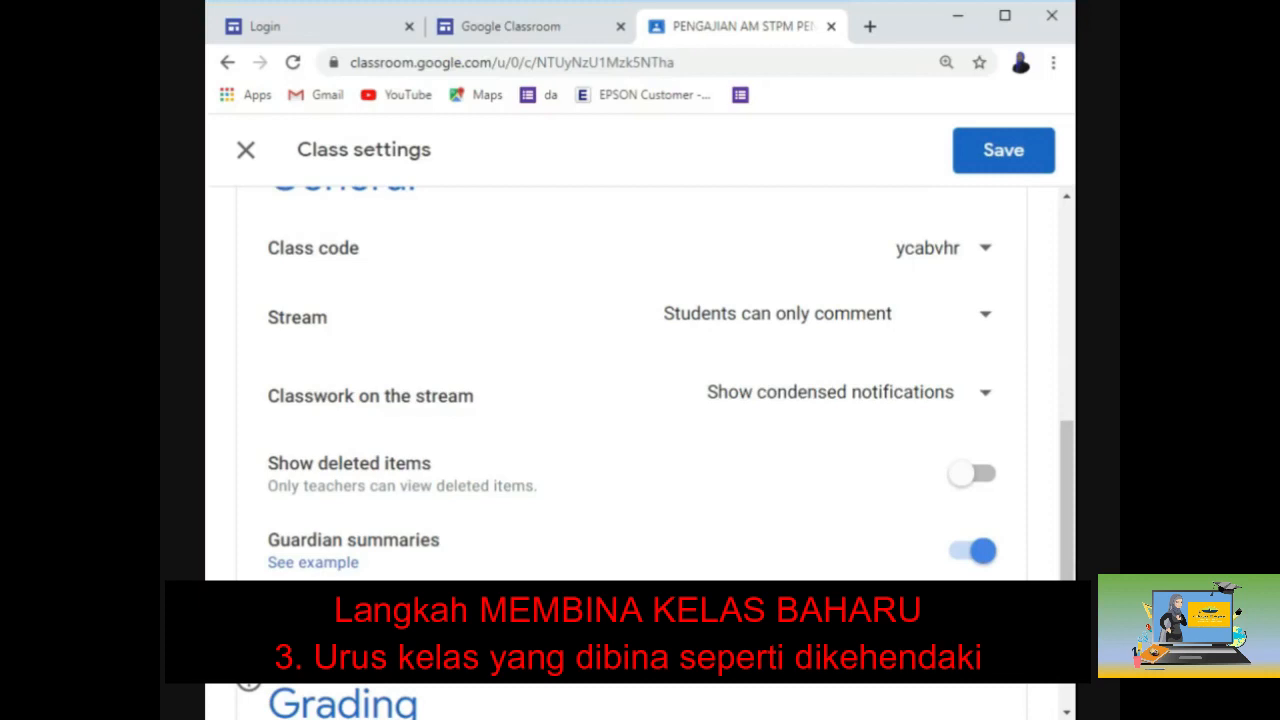
click(967, 560)
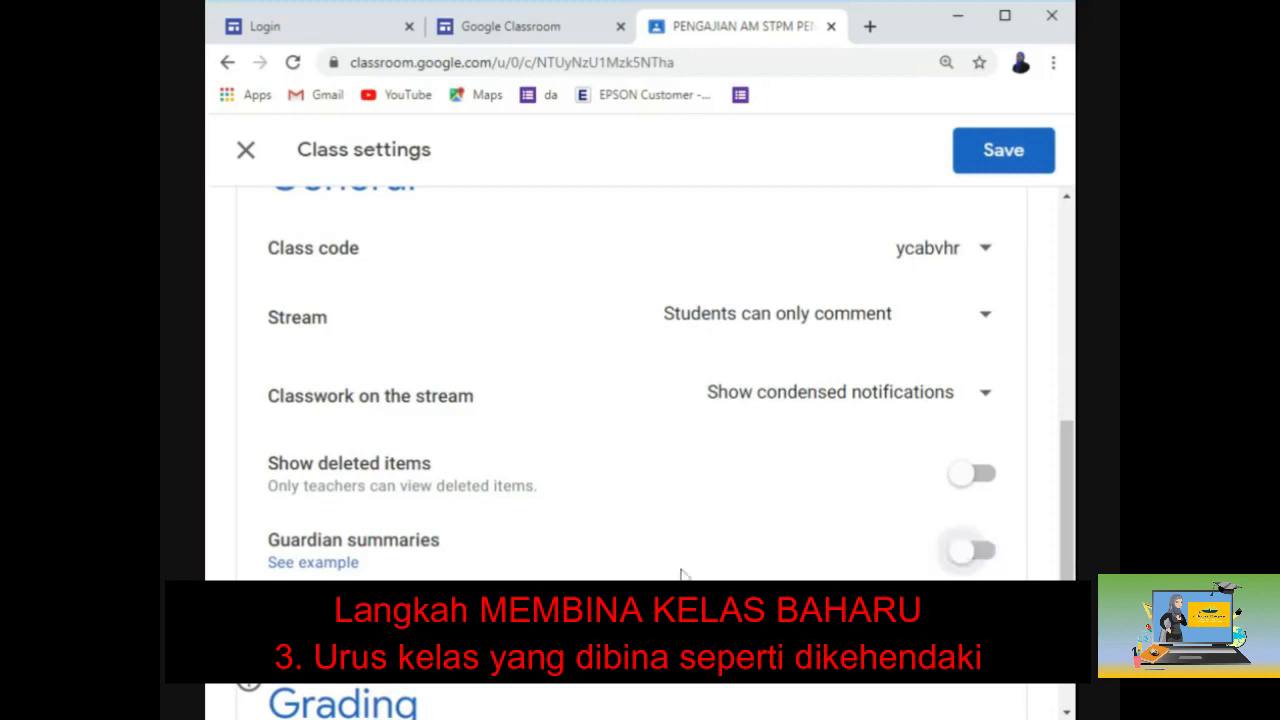
scroll(680, 574, down, 4)
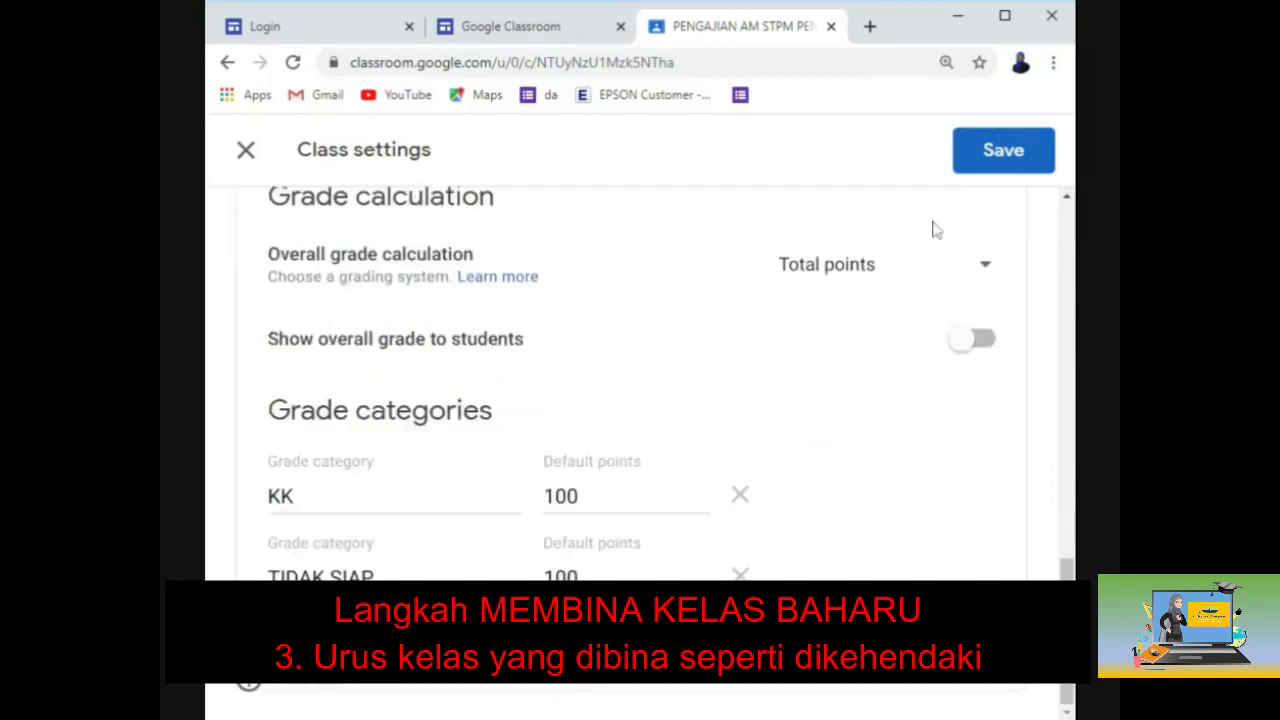
click(987, 168)
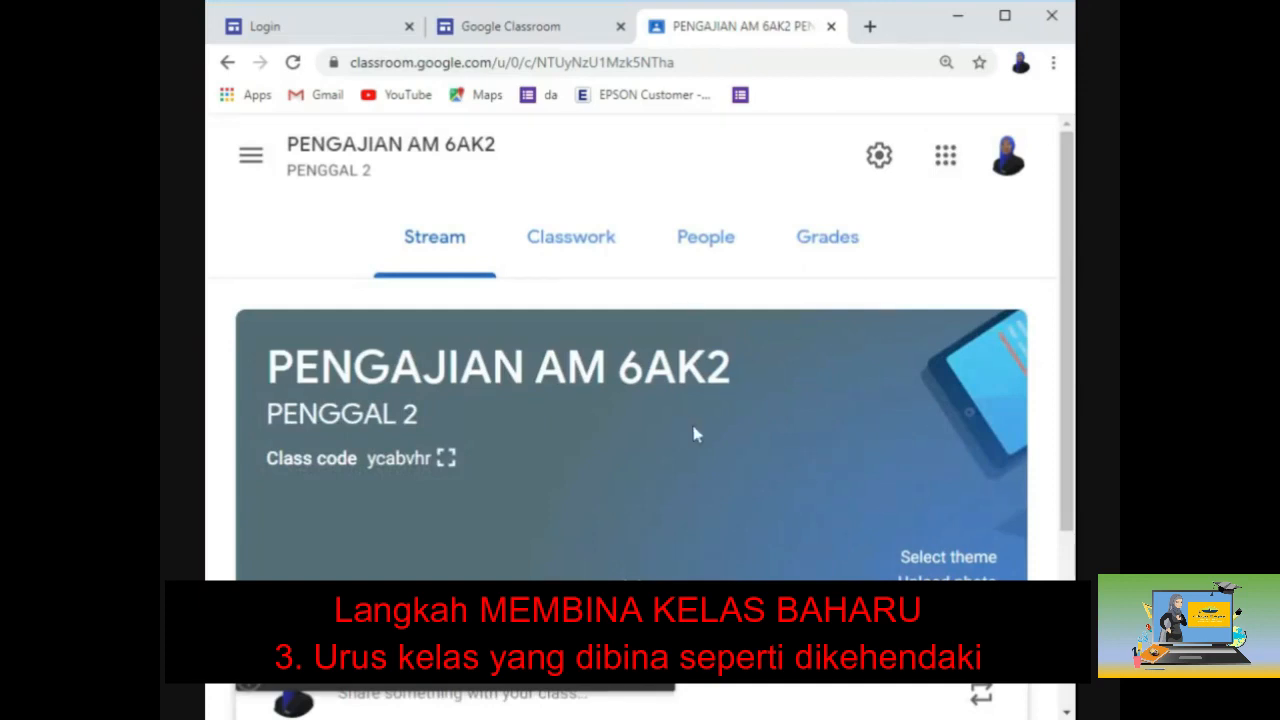
scroll(695, 432, down, 1)
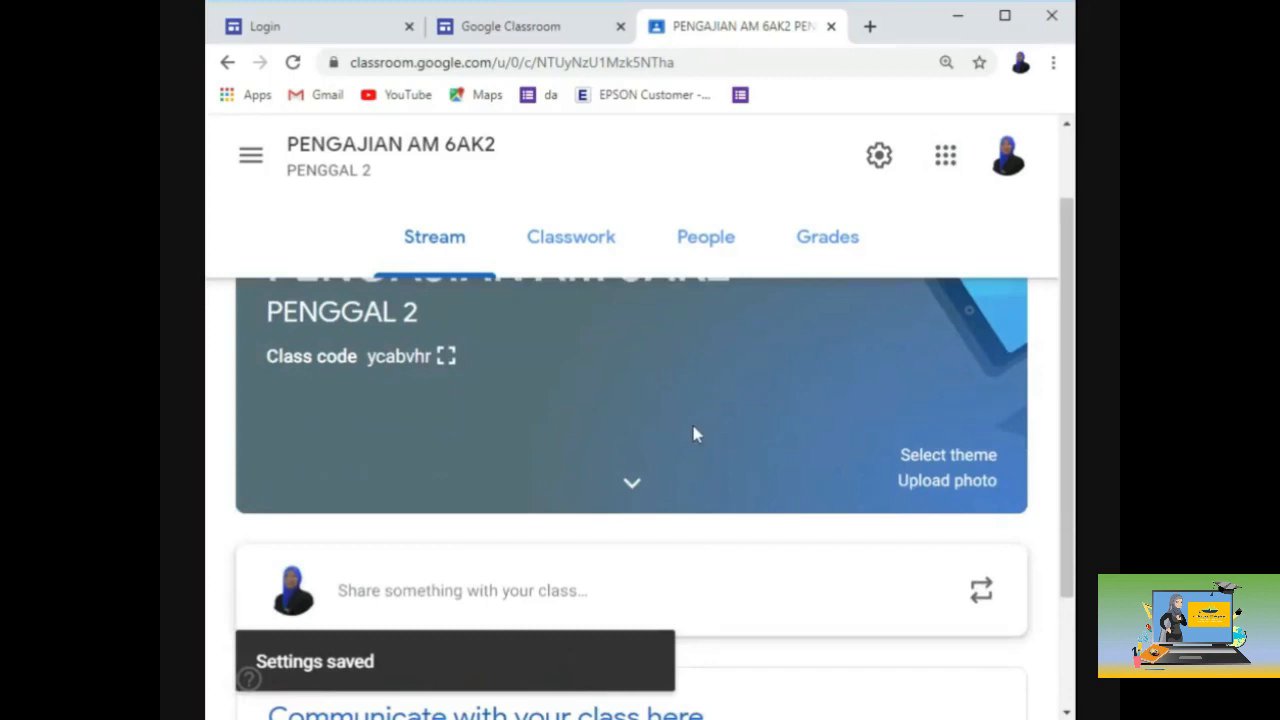
scroll(694, 434, up, 1)
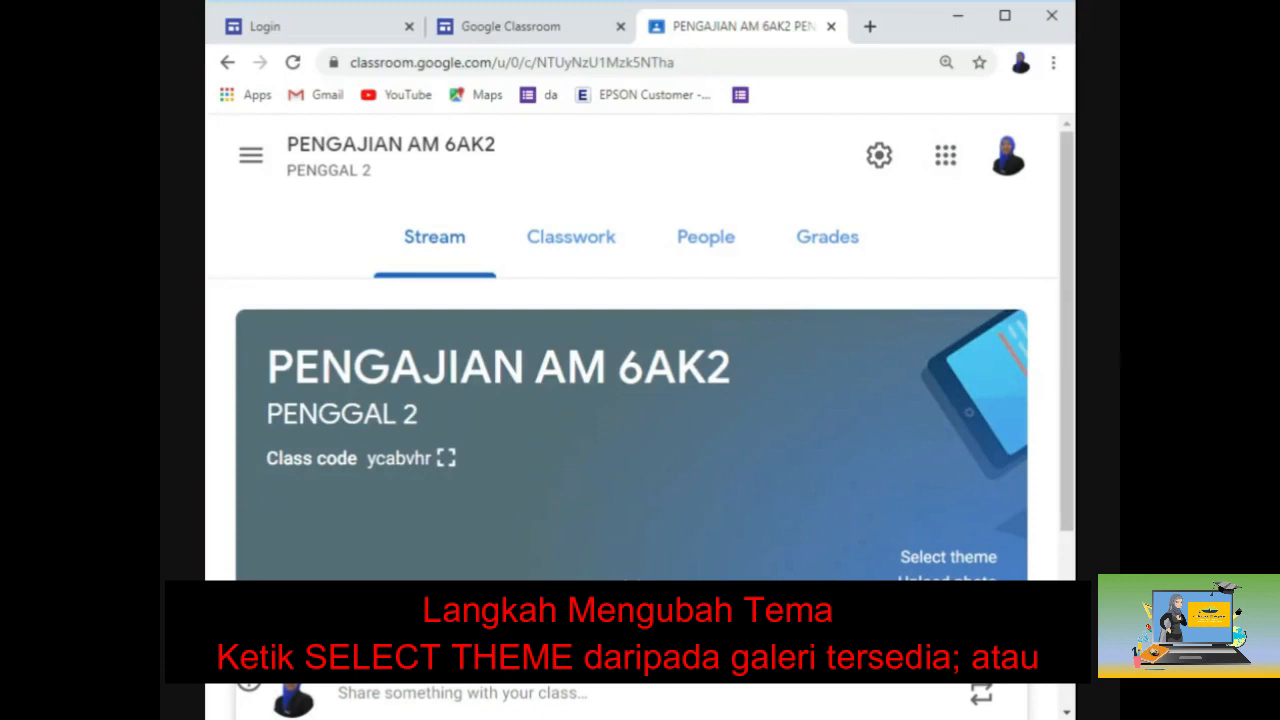
click(926, 564)
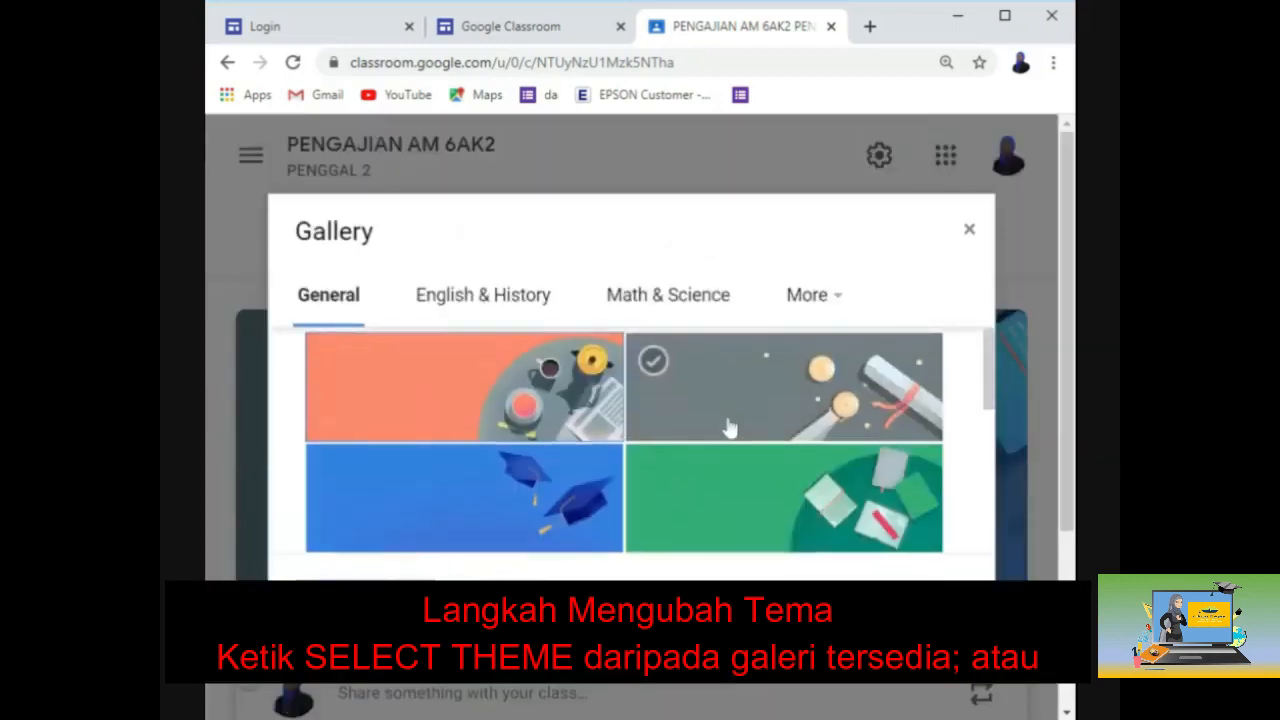
scroll(724, 429, down, 4)
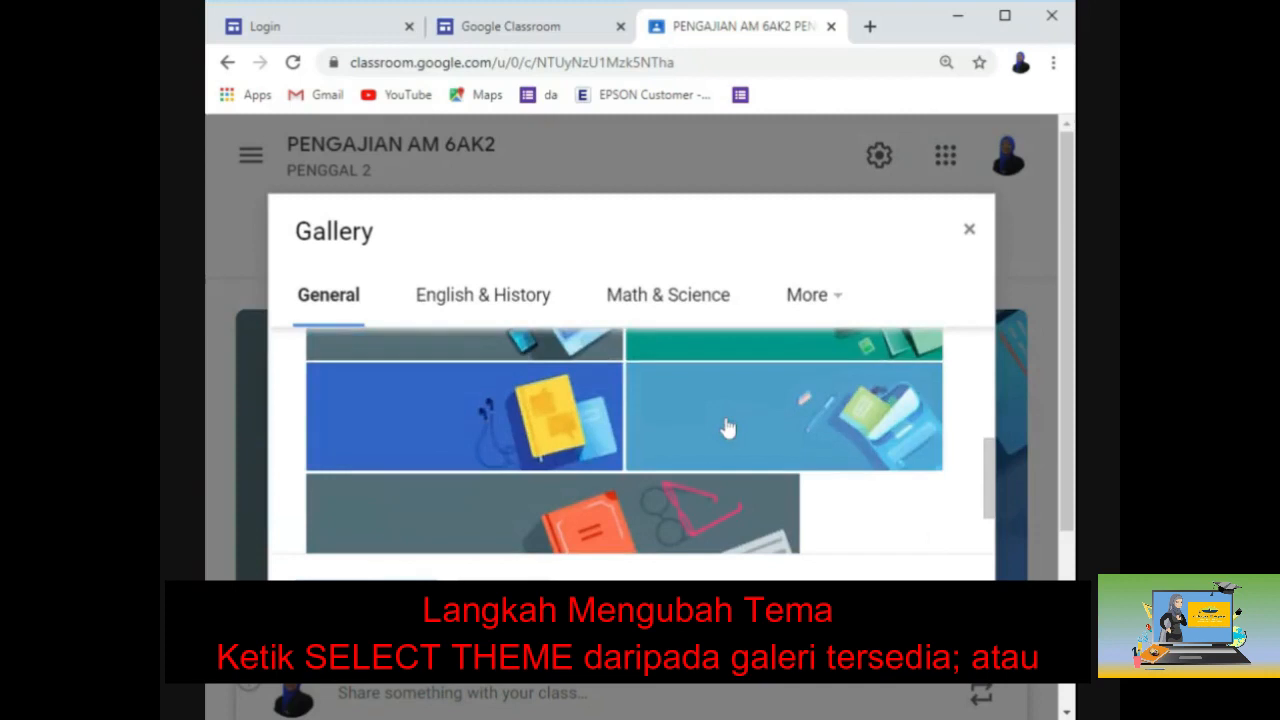
click(514, 297)
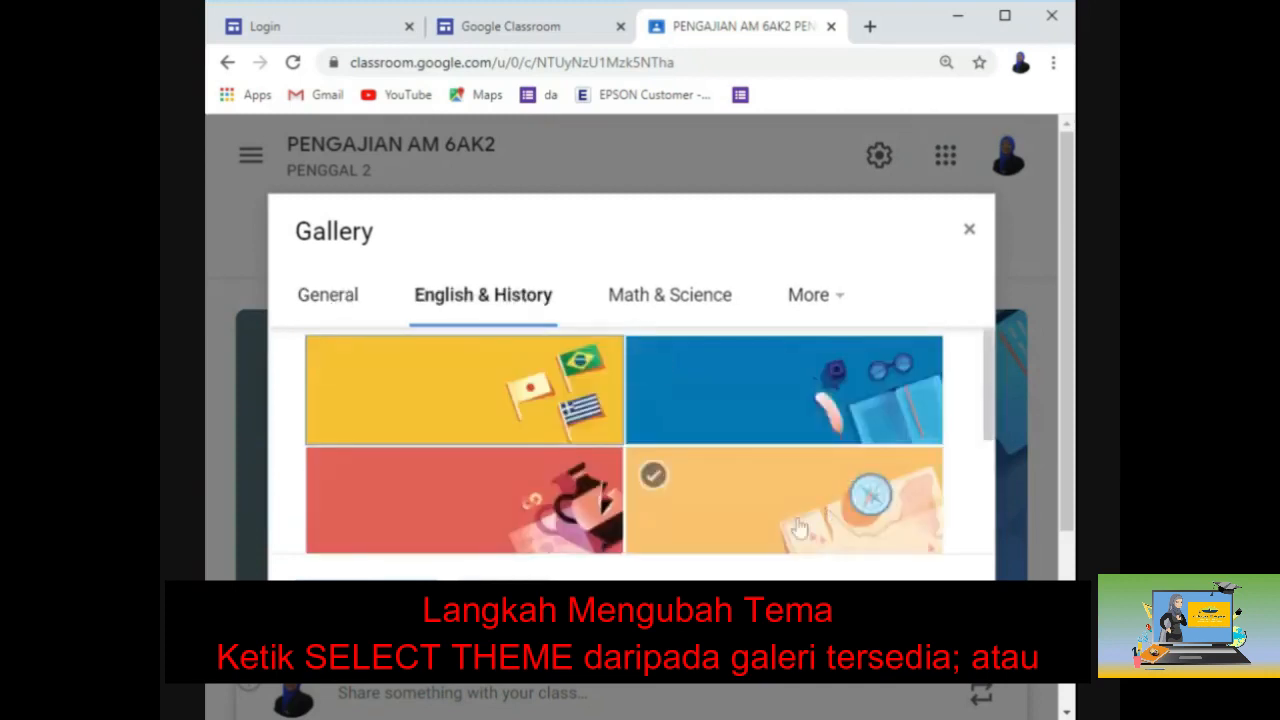
scroll(680, 350, down, 1)
click(688, 308)
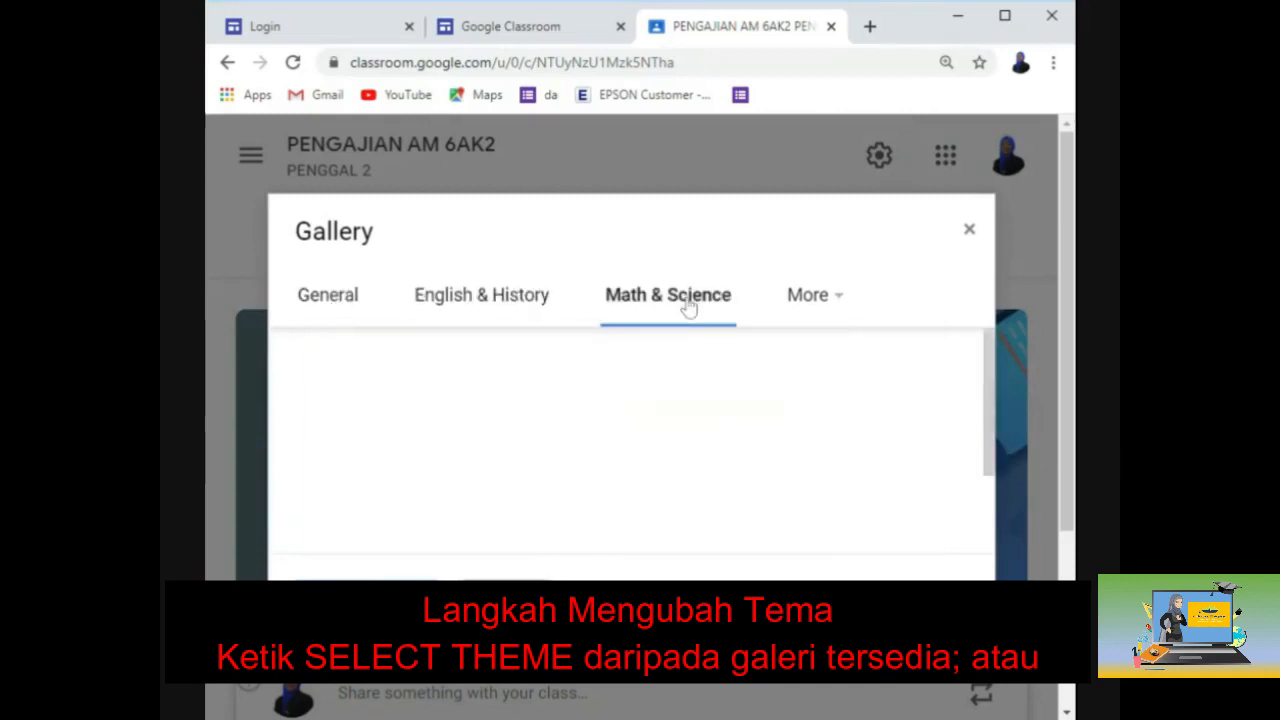
scroll(744, 467, down, 1)
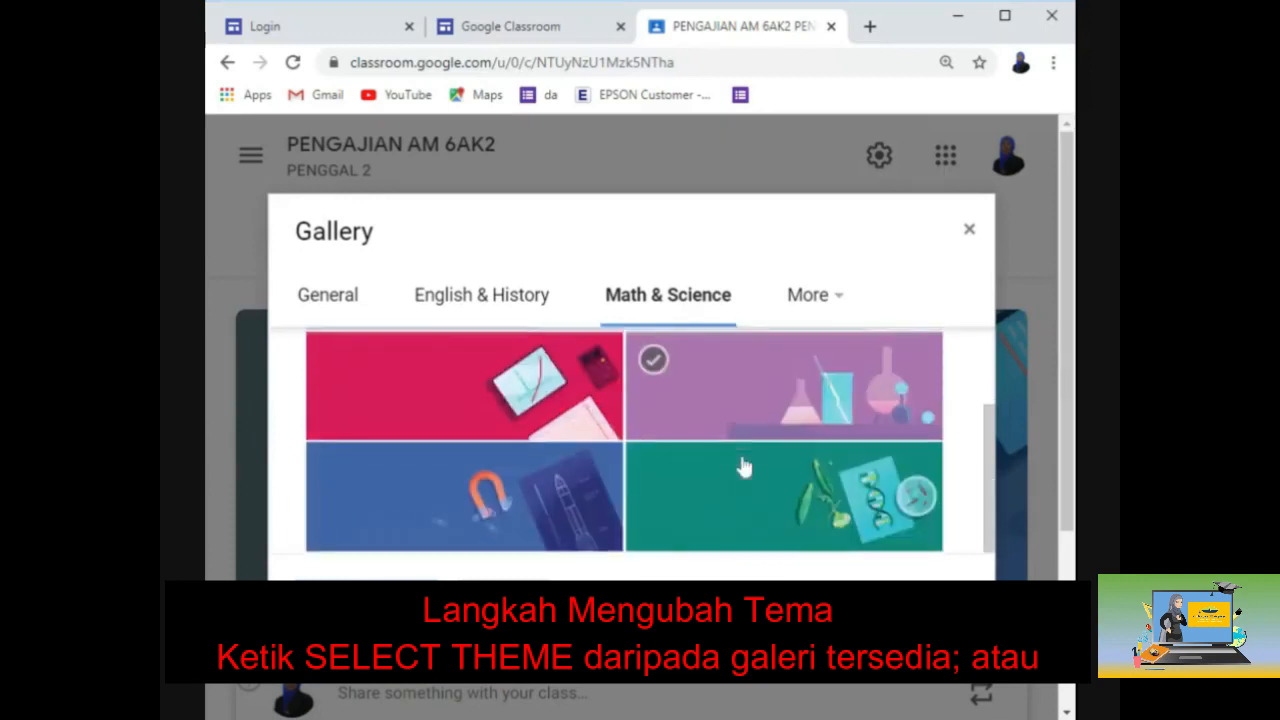
scroll(740, 466, up, 1)
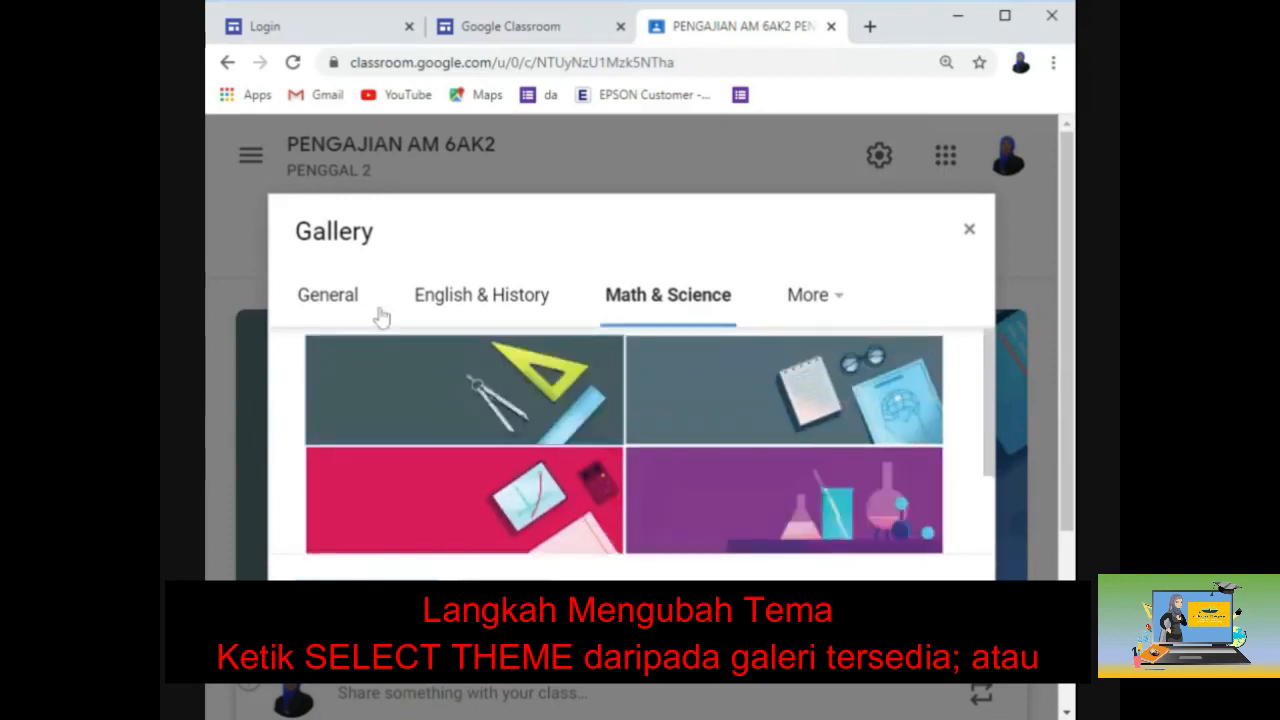
click(530, 312)
scroll(646, 450, down, 5)
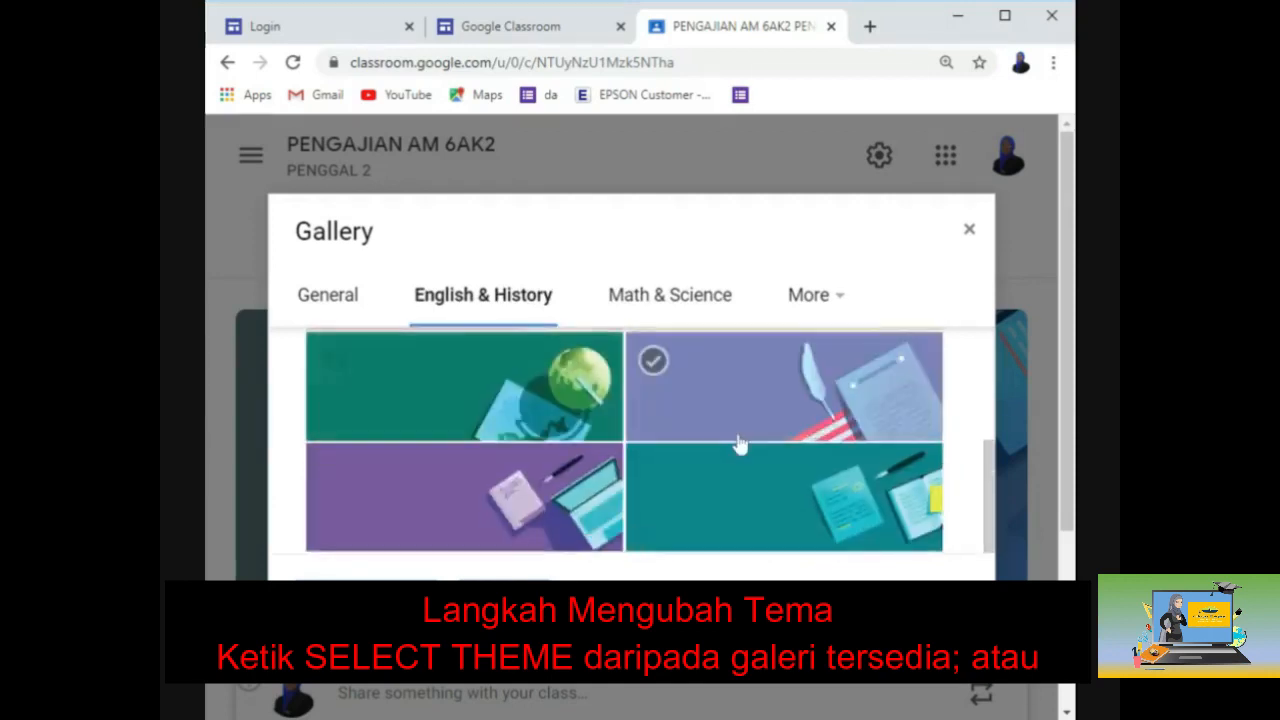
click(770, 416)
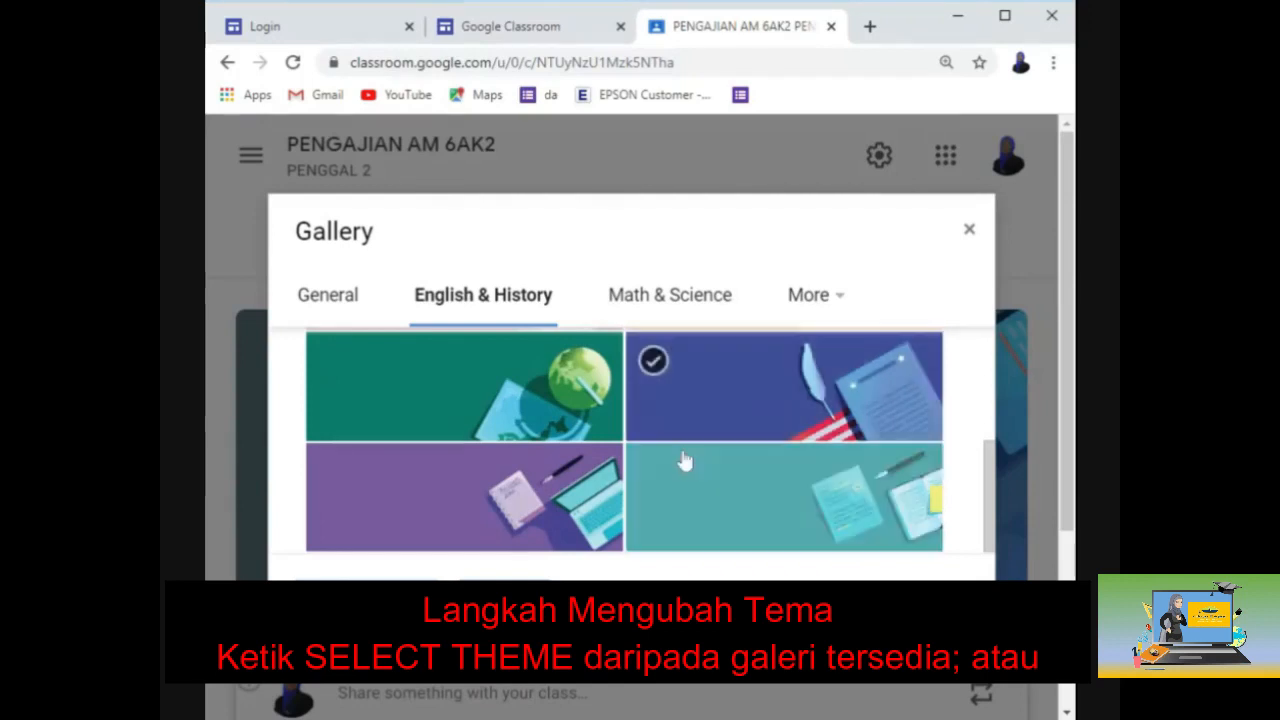
click(588, 500)
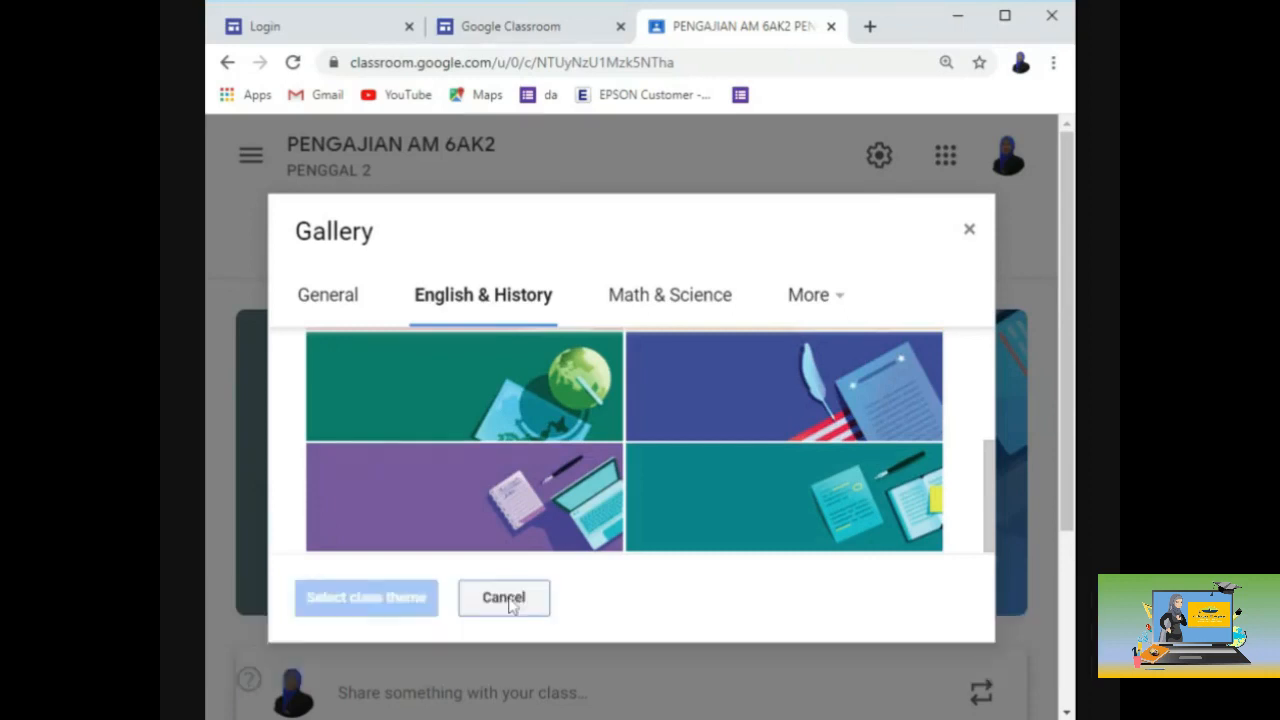
click(505, 600)
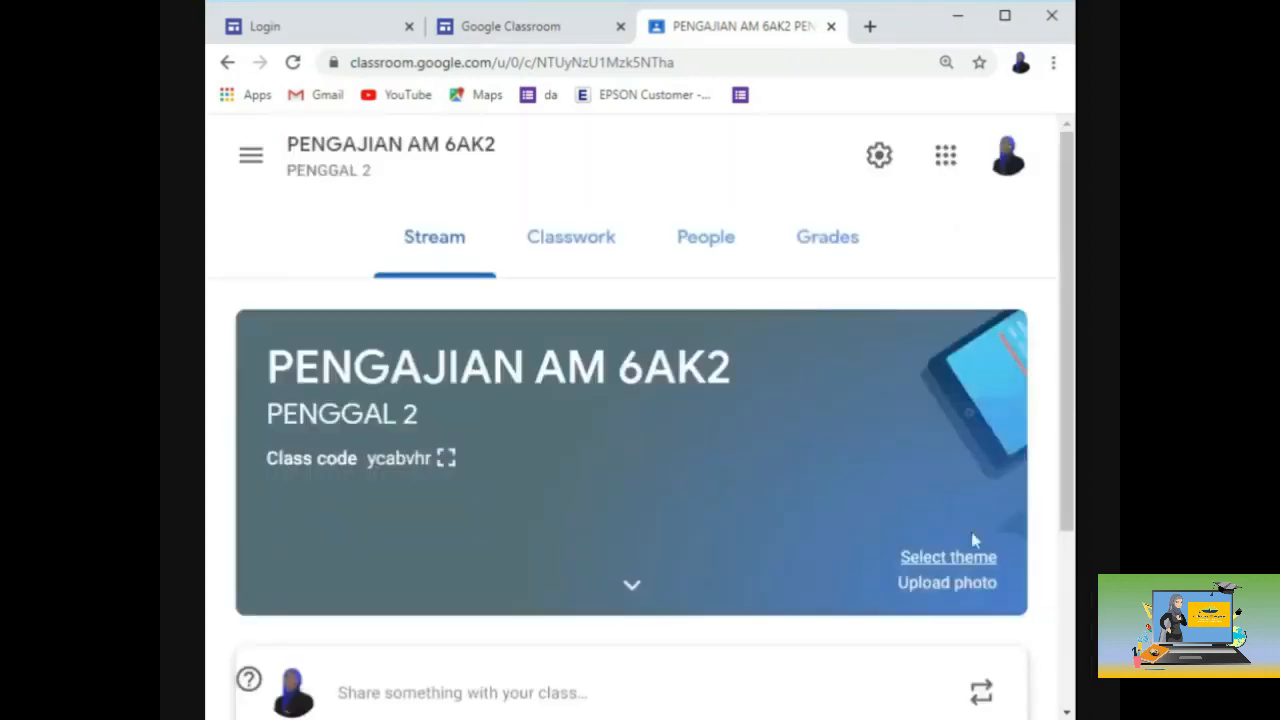
Step: Upload asean2.png from the computer as the banner photo
click(909, 591)
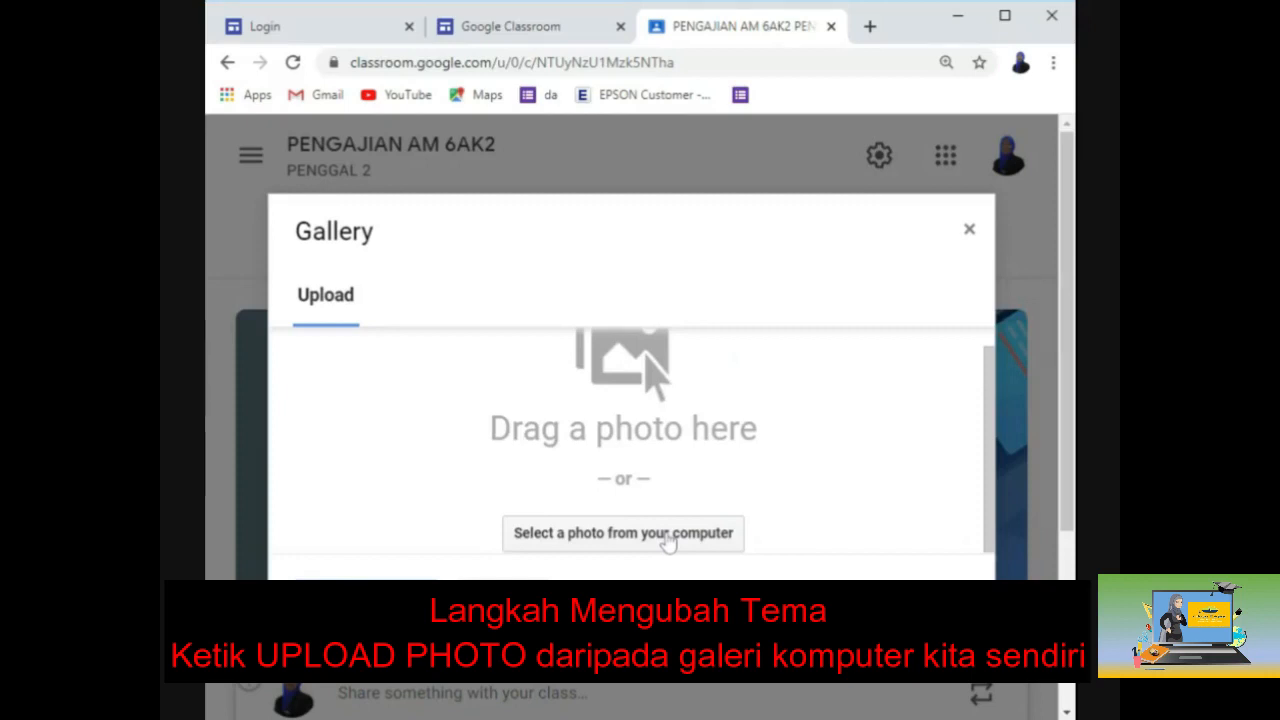
click(668, 541)
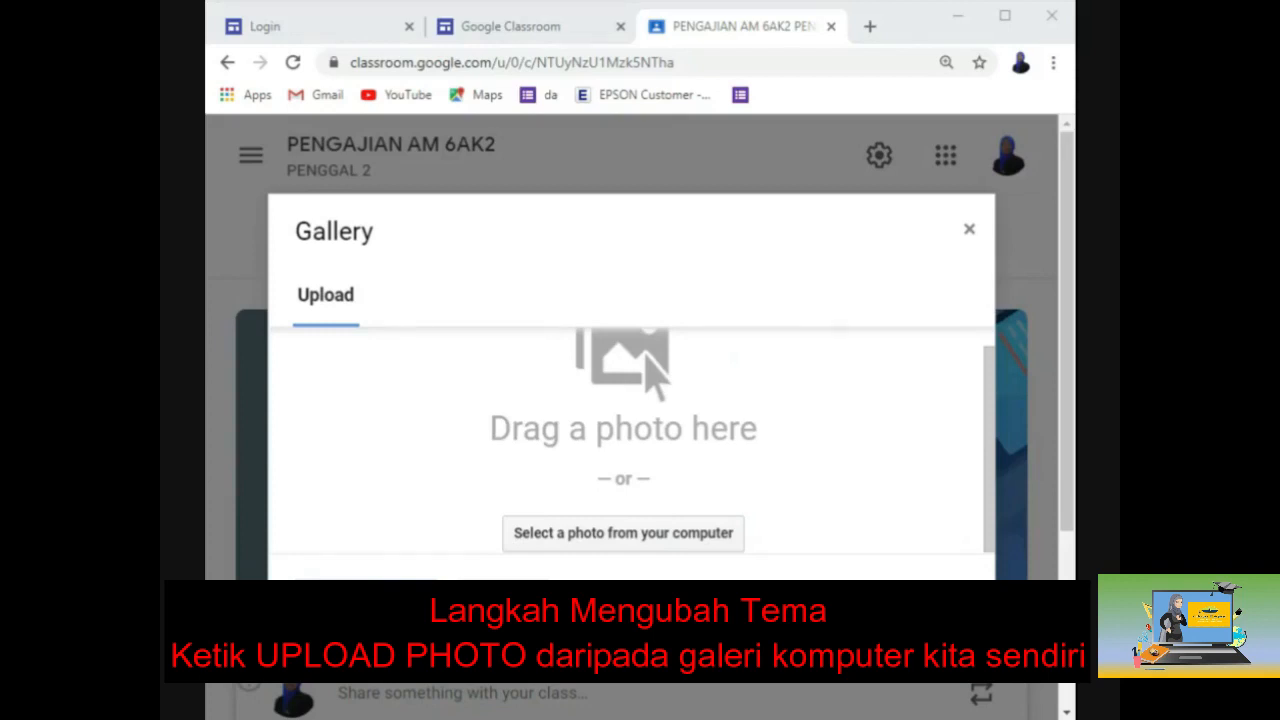
double_click(916, 268)
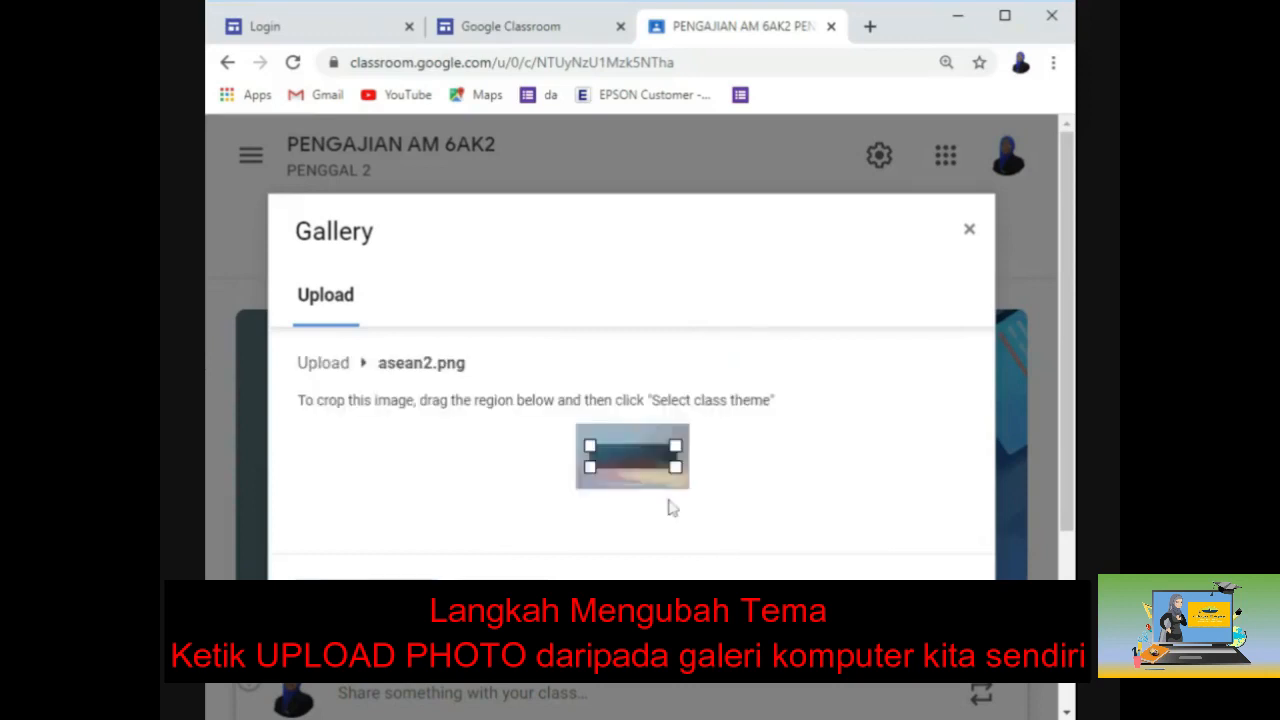
Step: Adjust the crop area on asean2.png and apply it as the class theme
drag(676, 466, 691, 471)
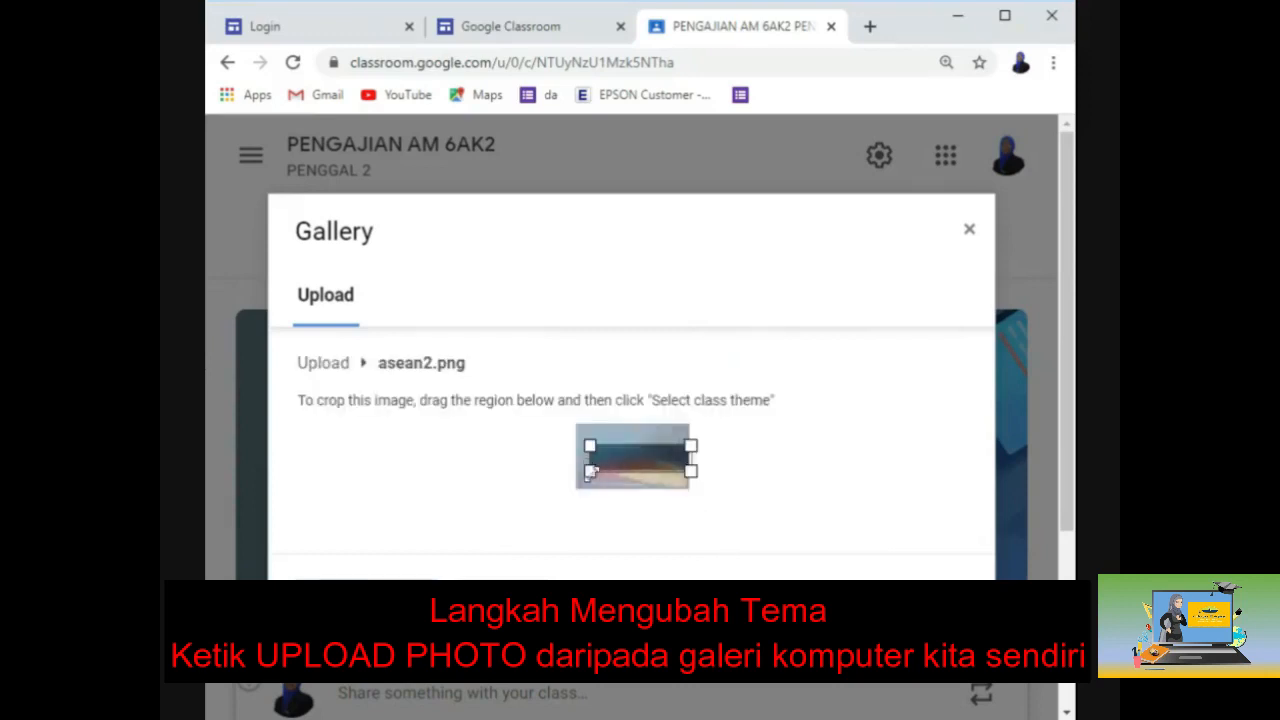
drag(592, 472, 563, 517)
drag(628, 449, 622, 469)
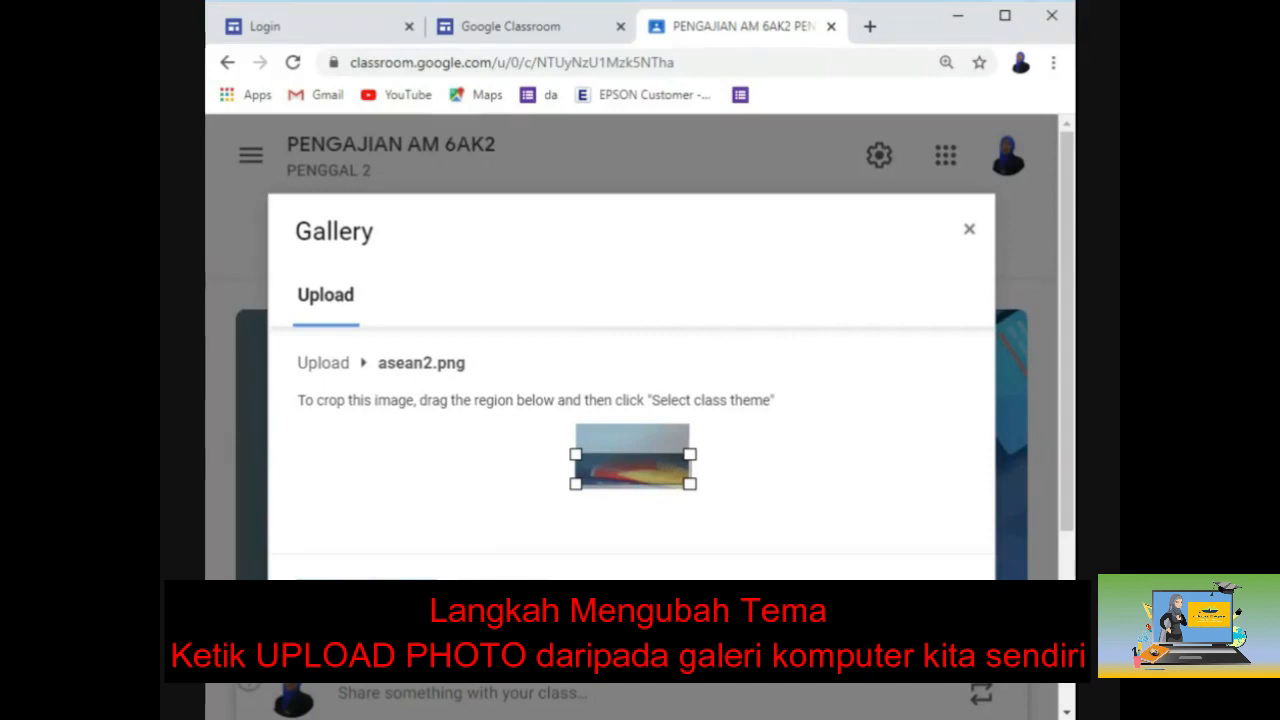
click(366, 598)
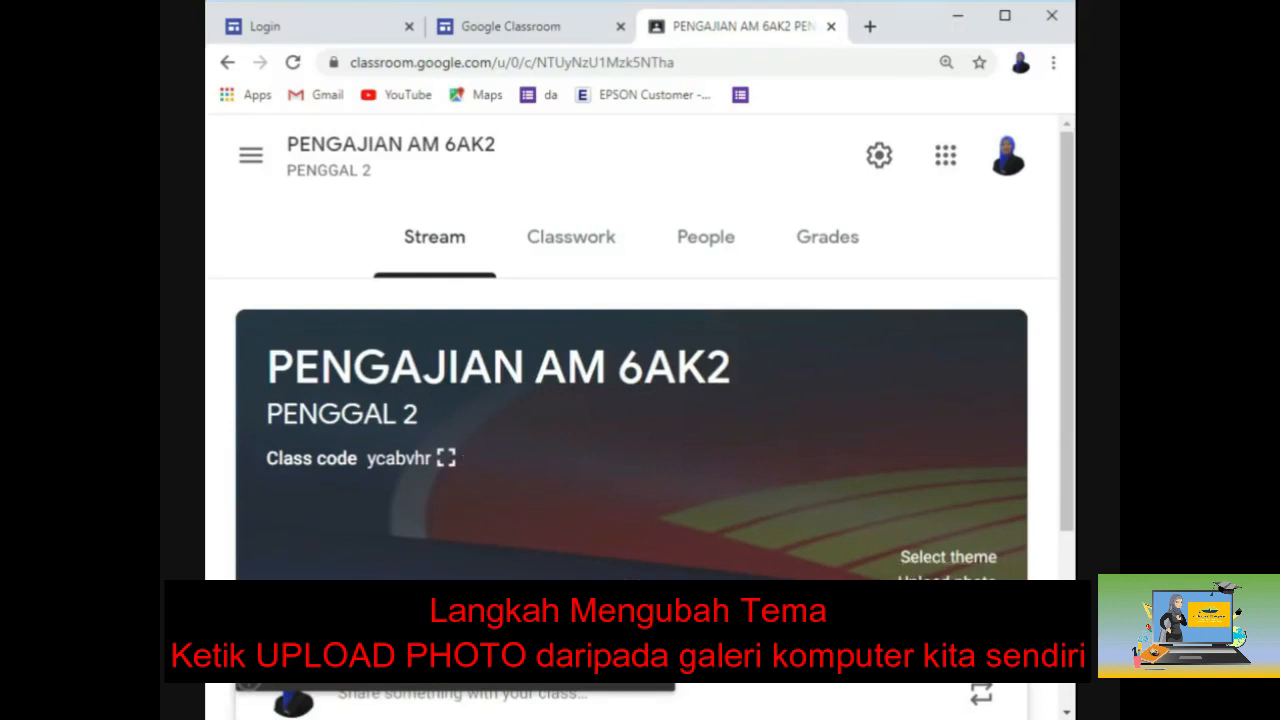
click(204, 473)
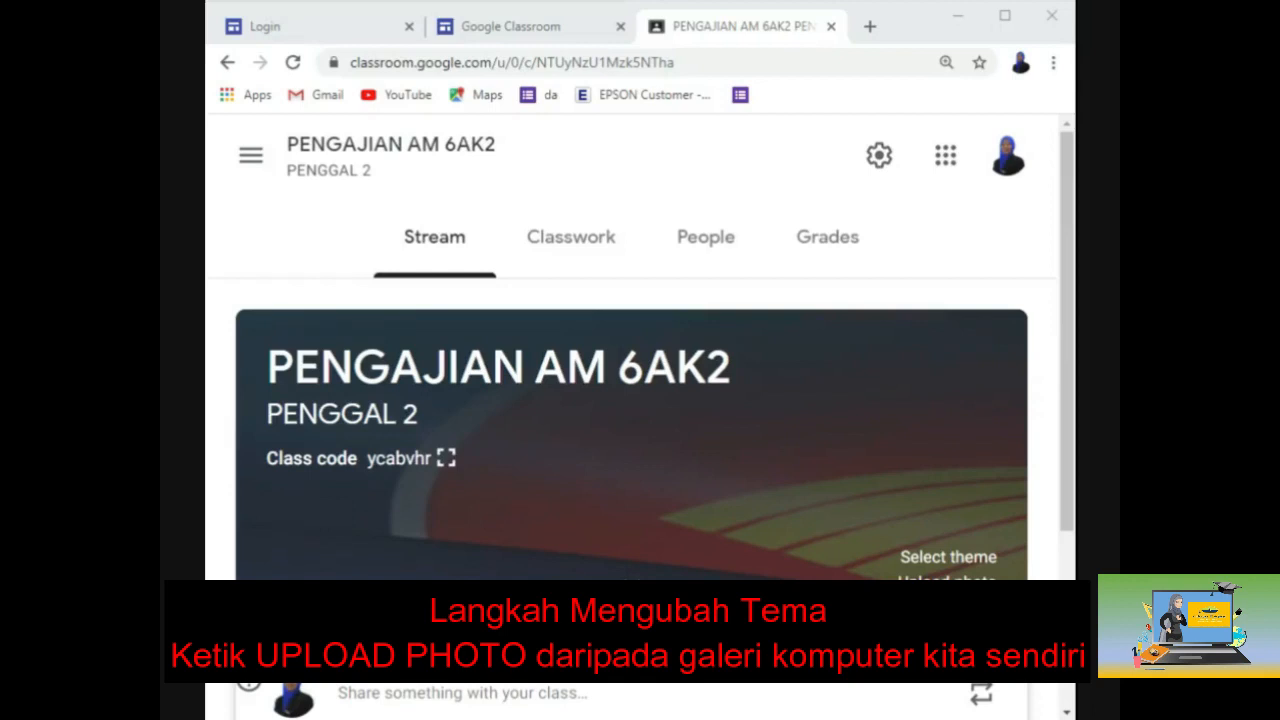
scroll(706, 508, down, 1)
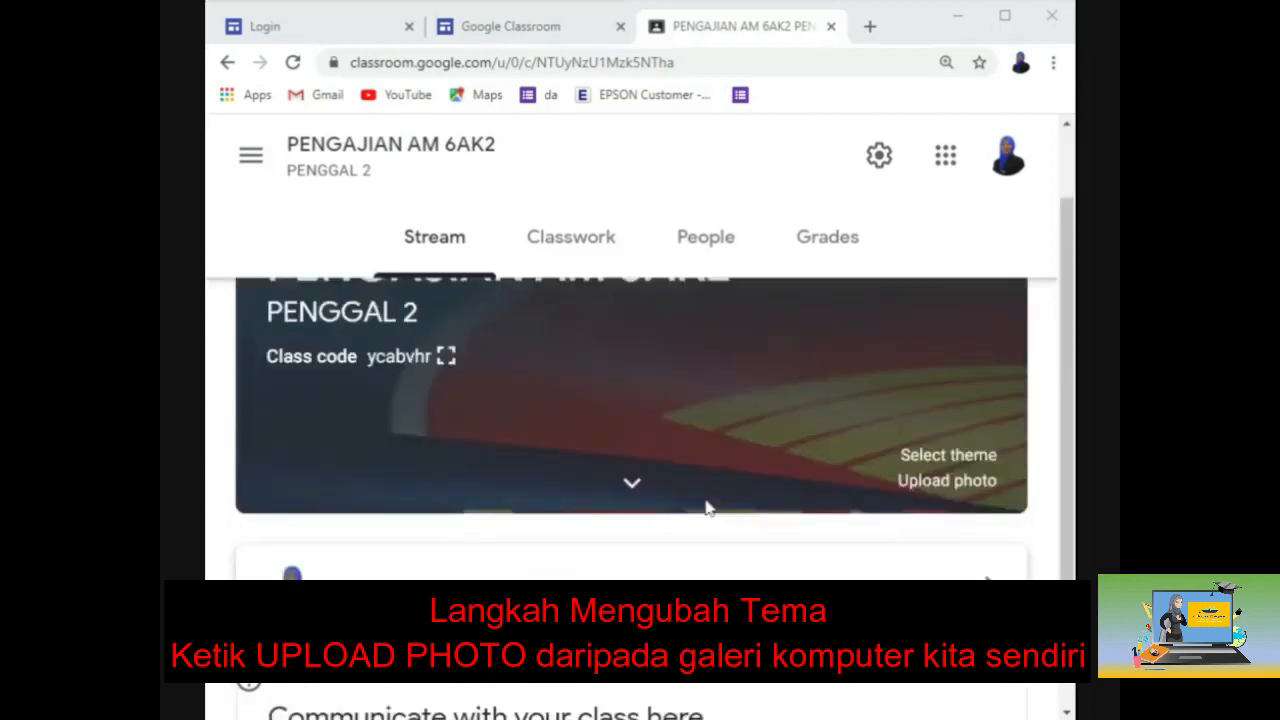
scroll(706, 485, up, 1)
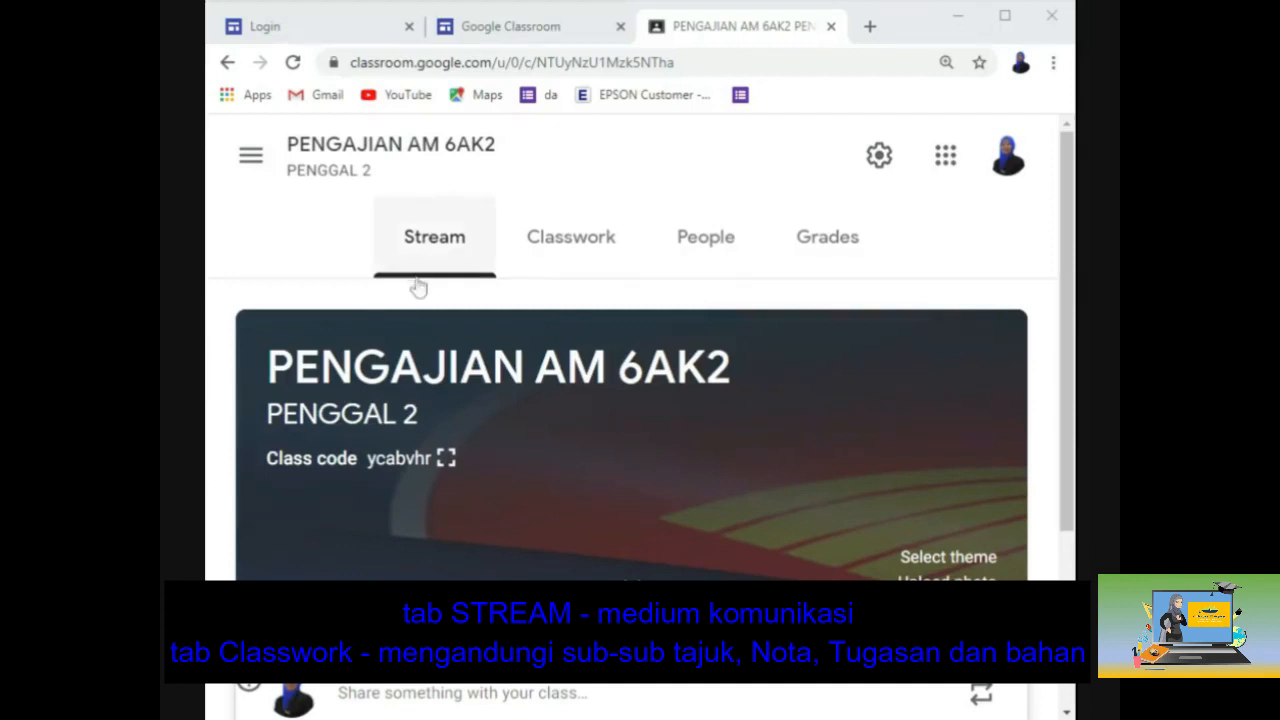
scroll(631, 358, down, 2)
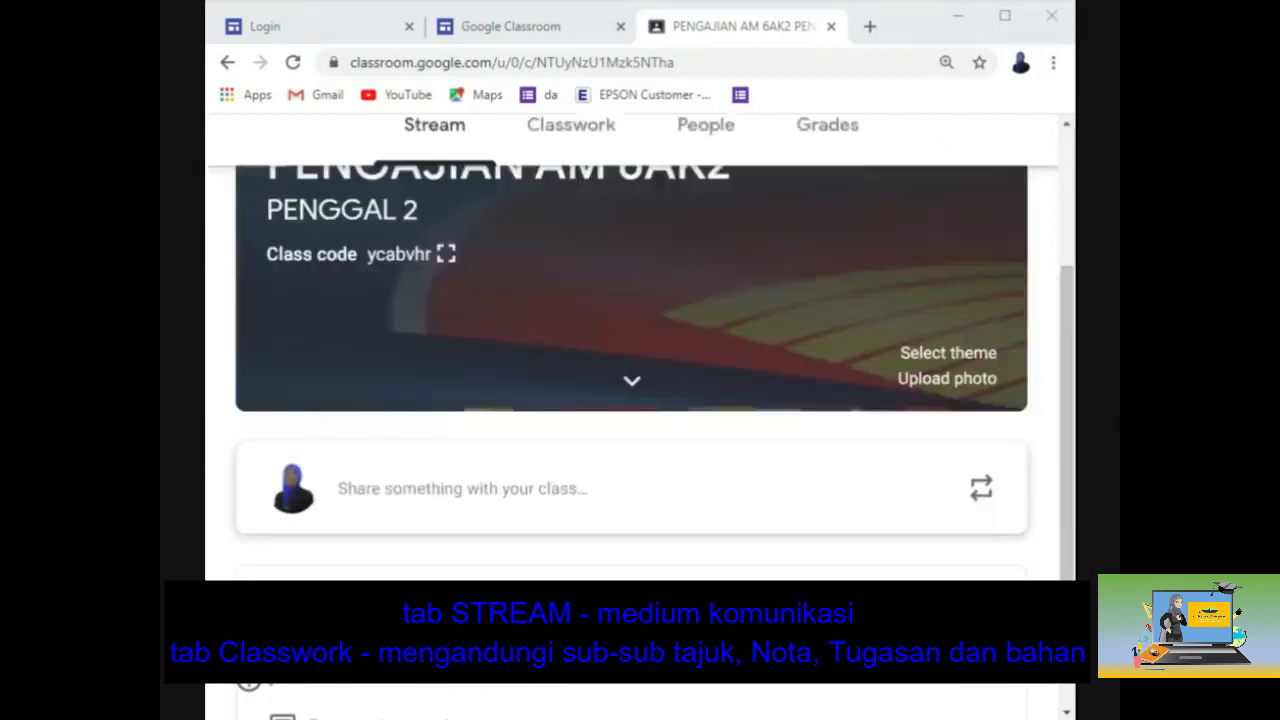
scroll(631, 400, down, 1)
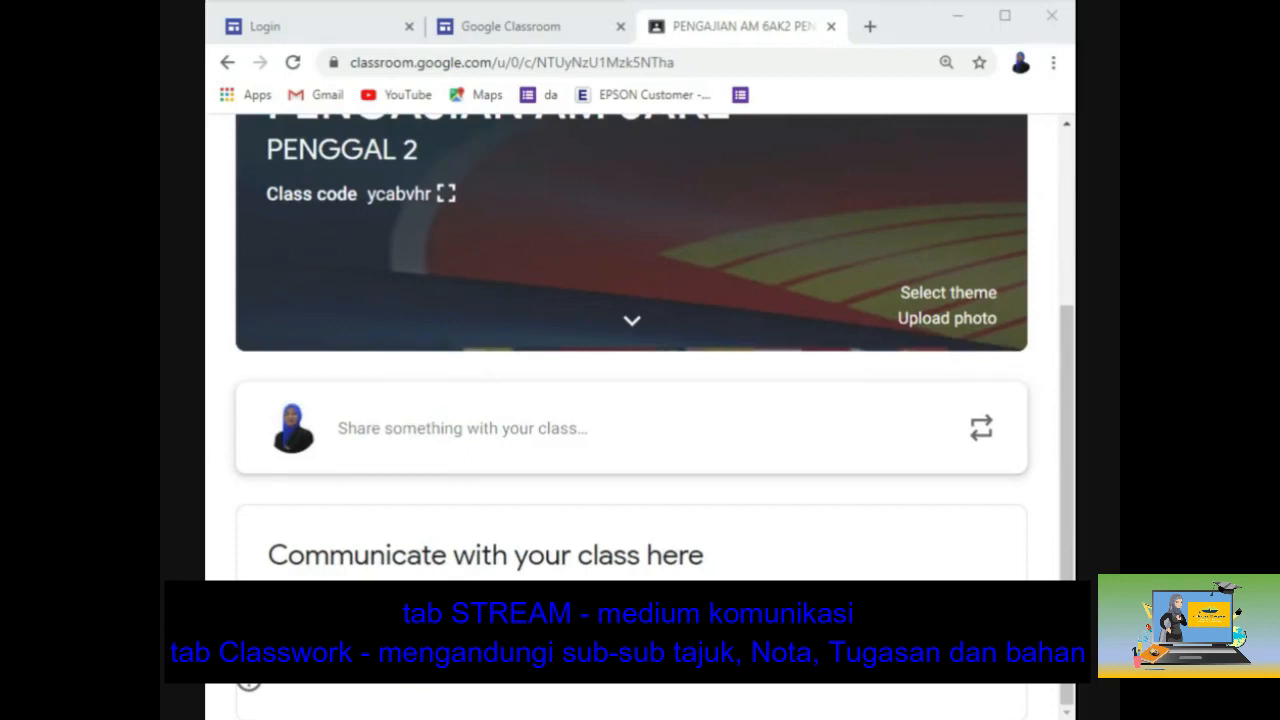
Step: Write and post the announcement 'KENALKAN DIRI ANDA' to the class stream
click(458, 437)
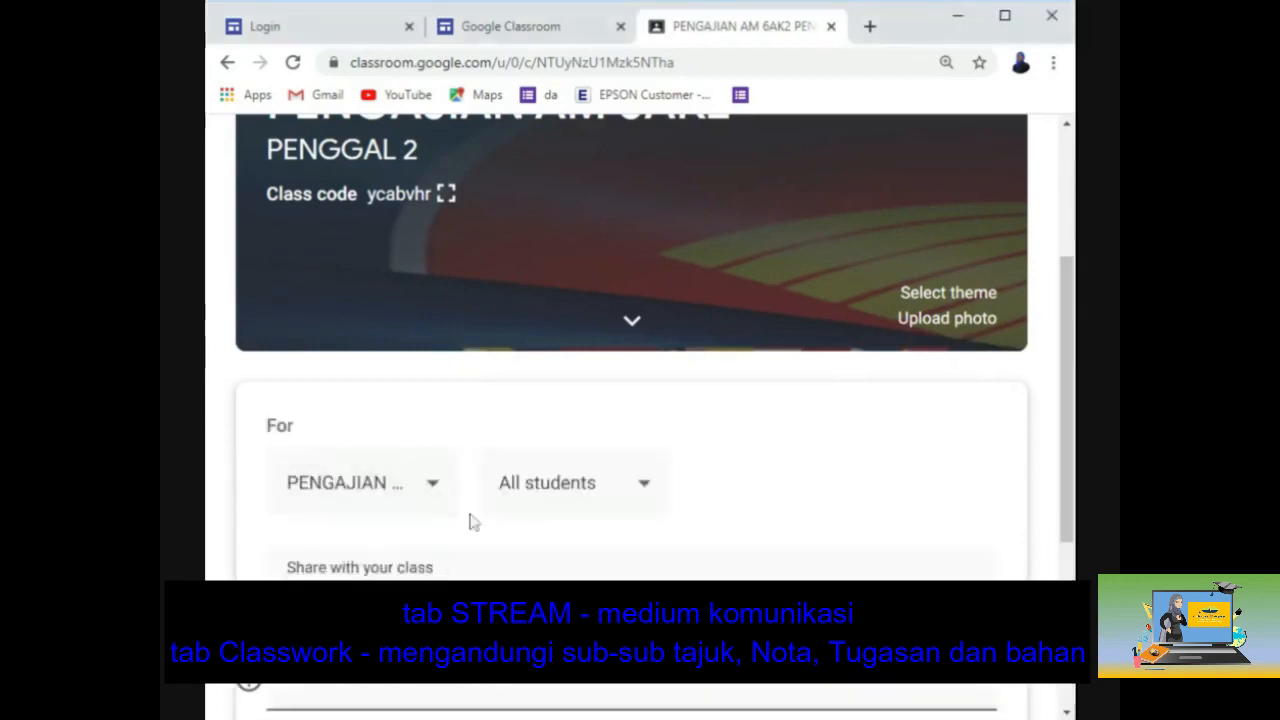
click(491, 566)
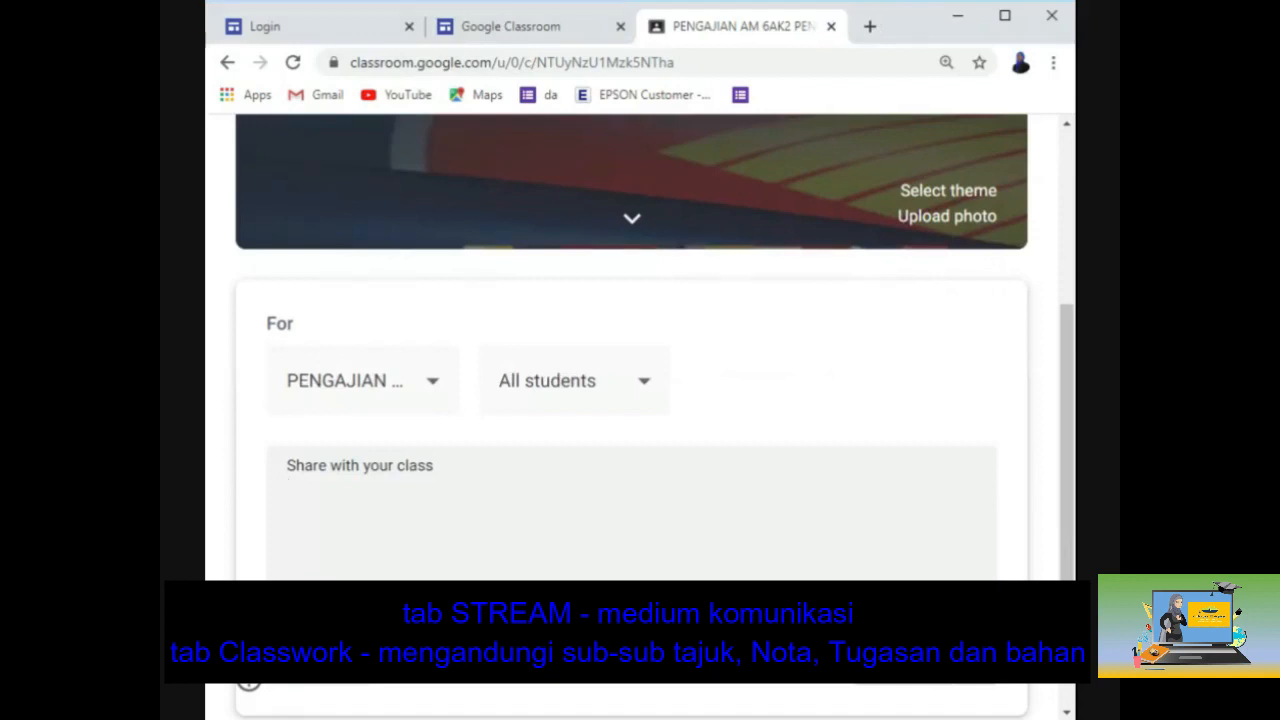
text(KENALKAN DIRI ANDA)
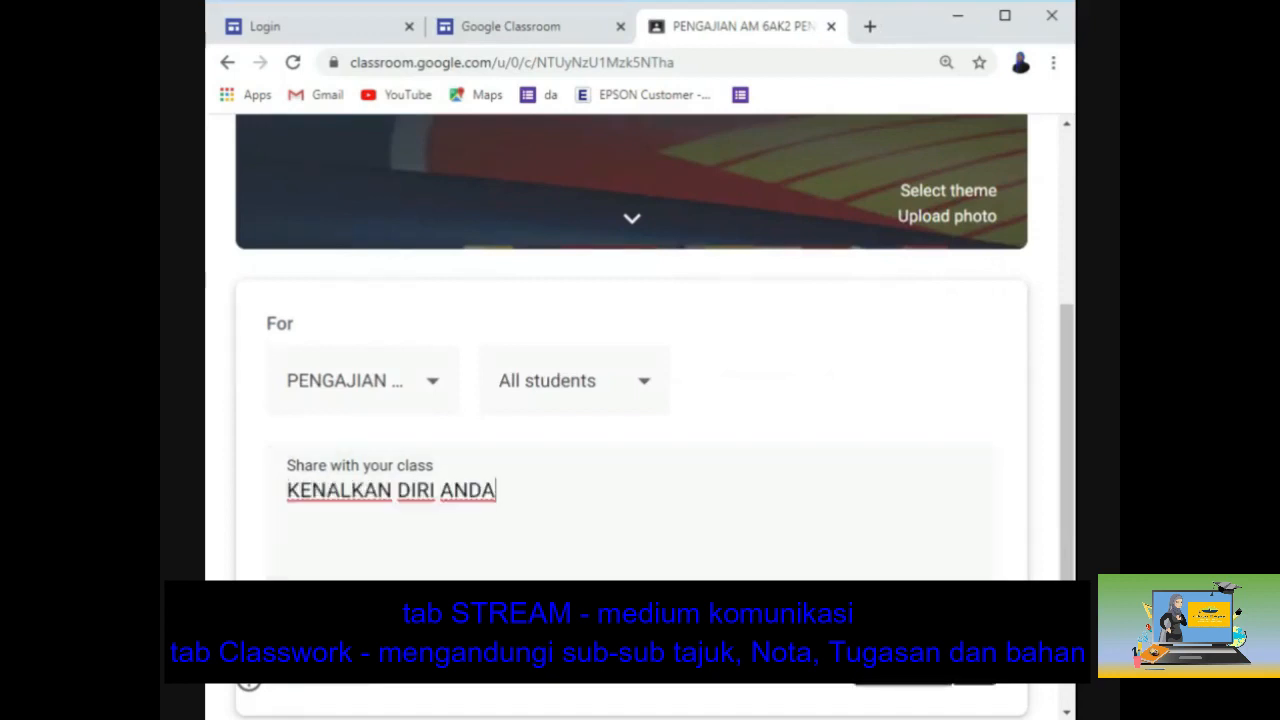
click(357, 686)
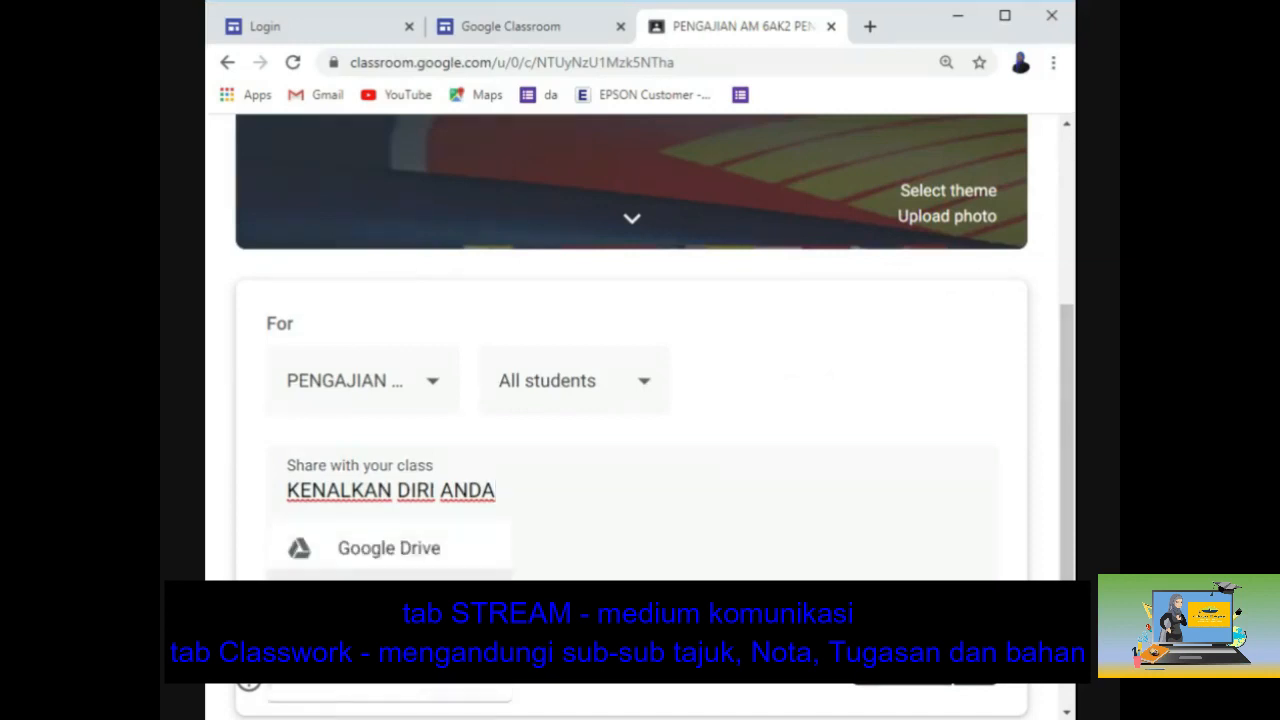
click(416, 553)
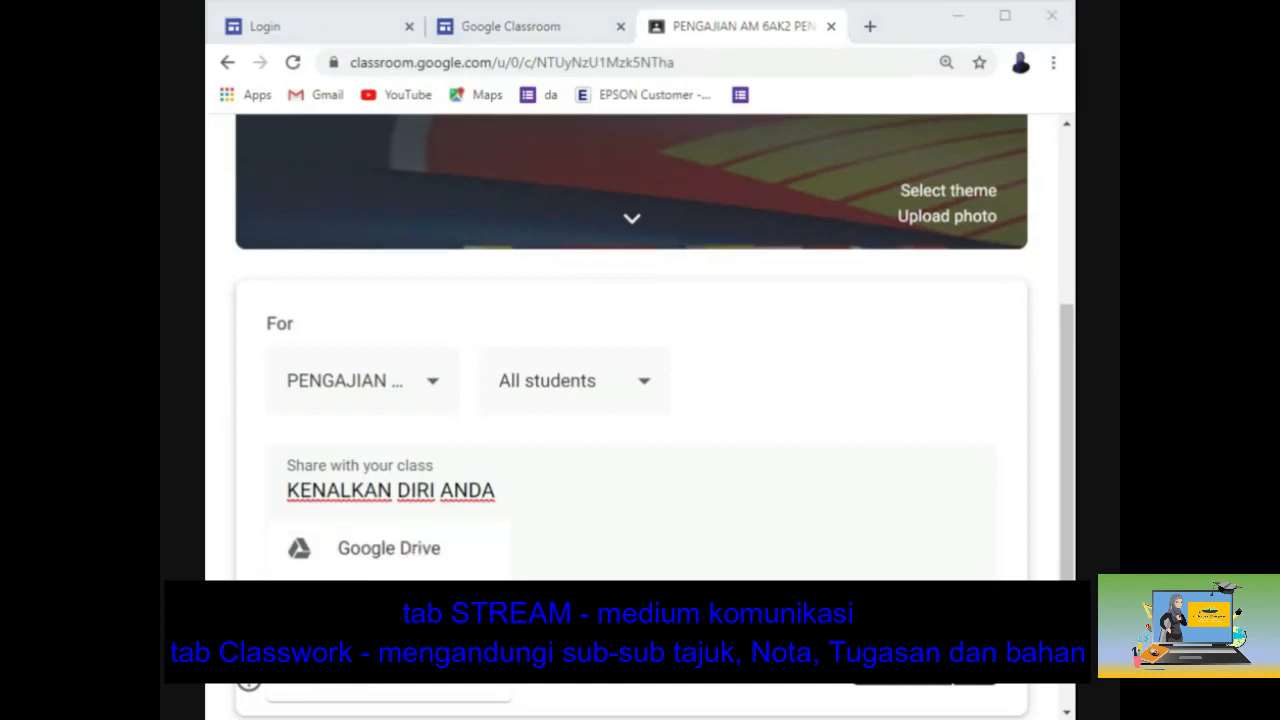
click(893, 668)
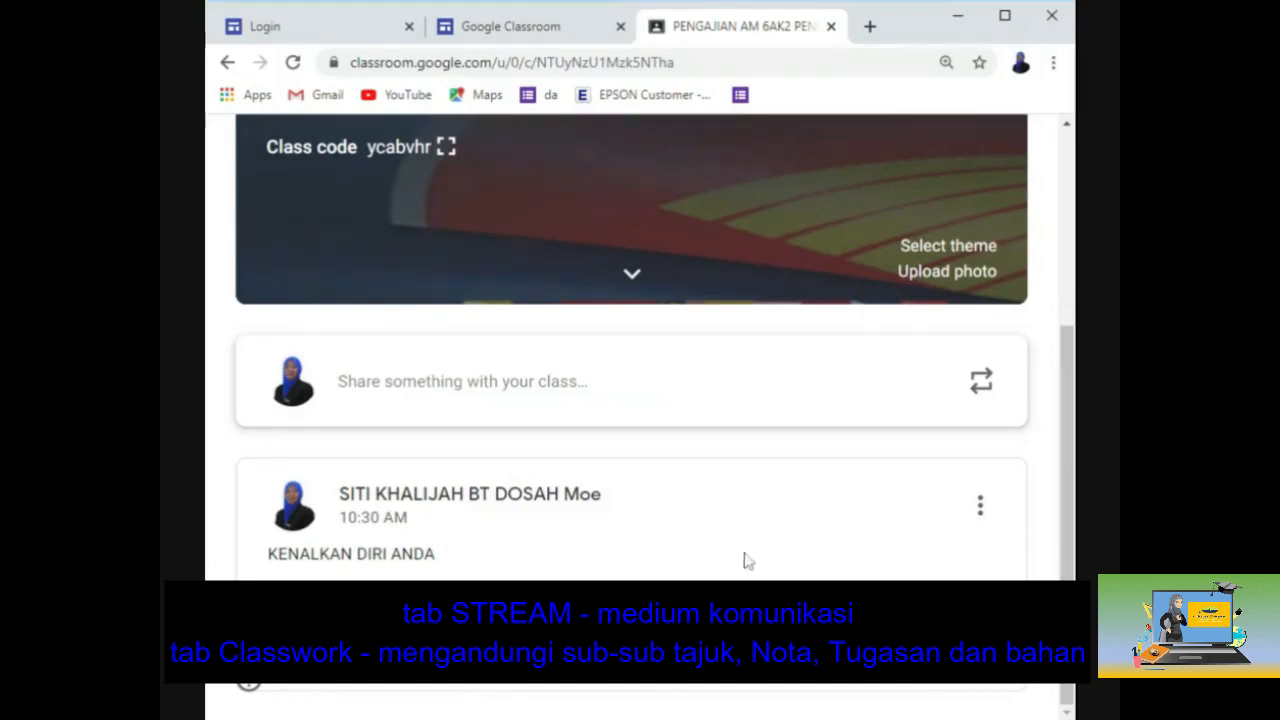
scroll(647, 575, up, 3)
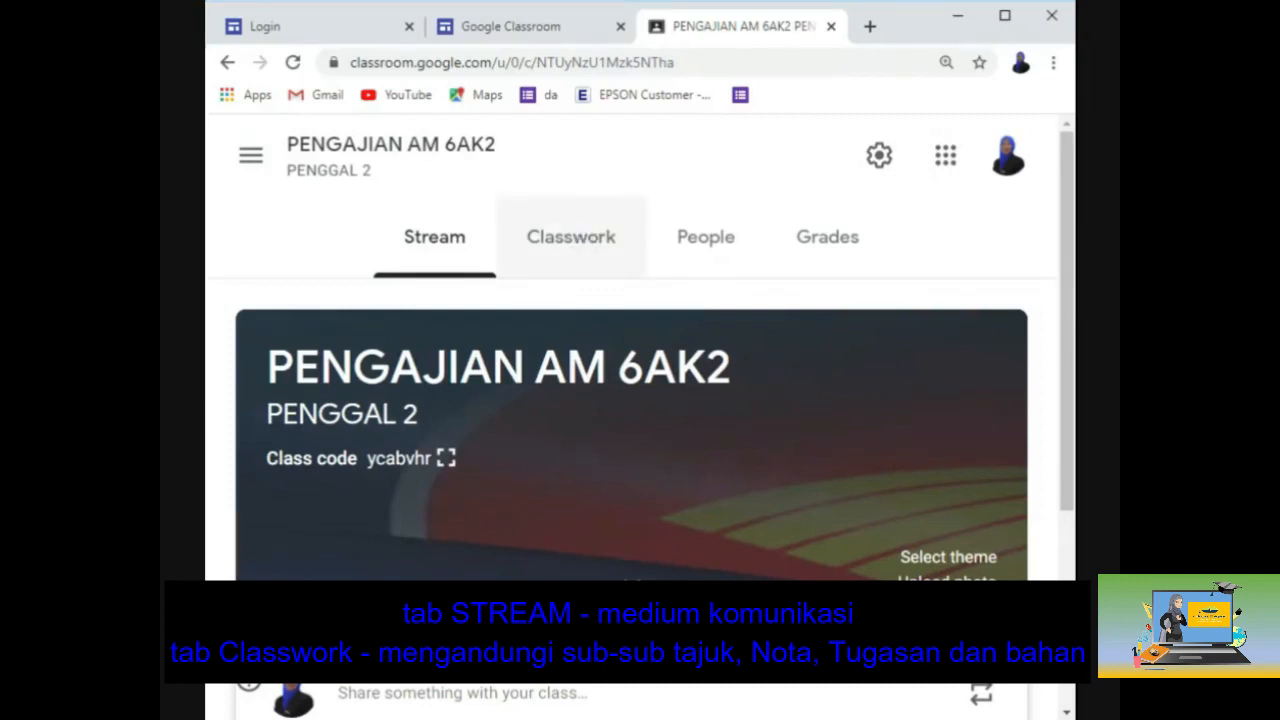
Step: View the People list of teachers and students for PENGAJIAN AM 6AK2
click(720, 243)
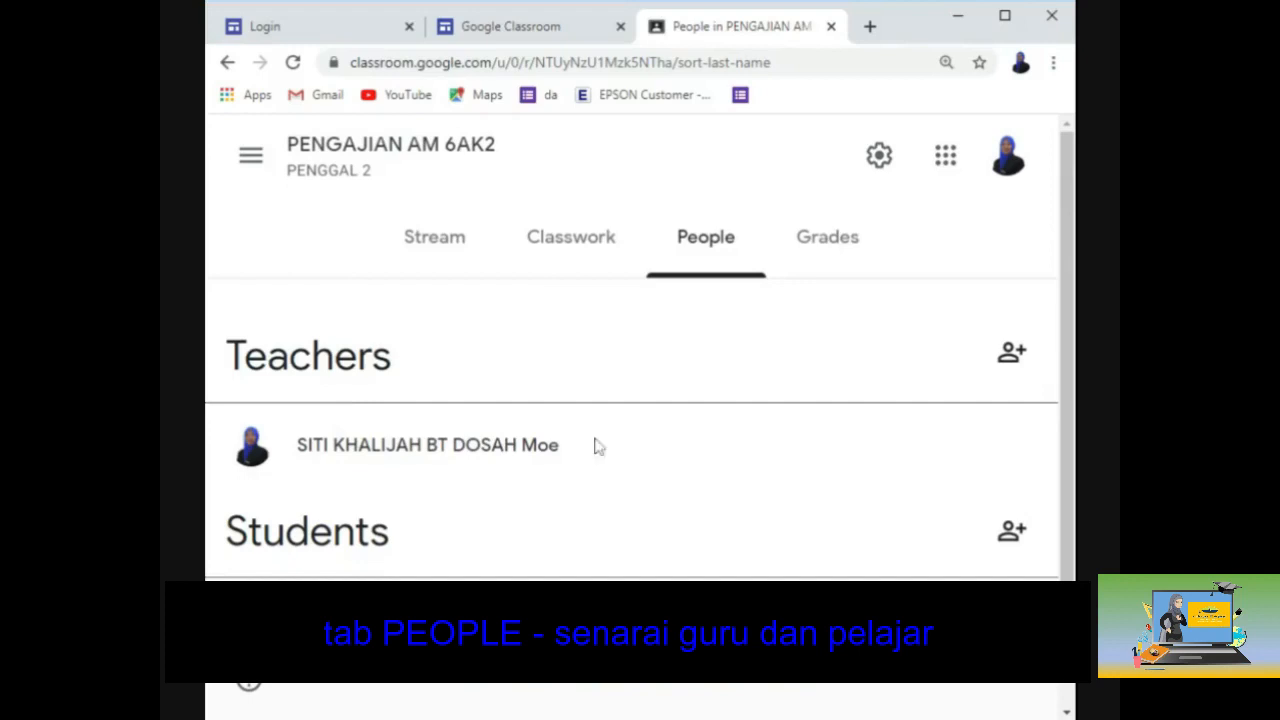
scroll(596, 446, down, 1)
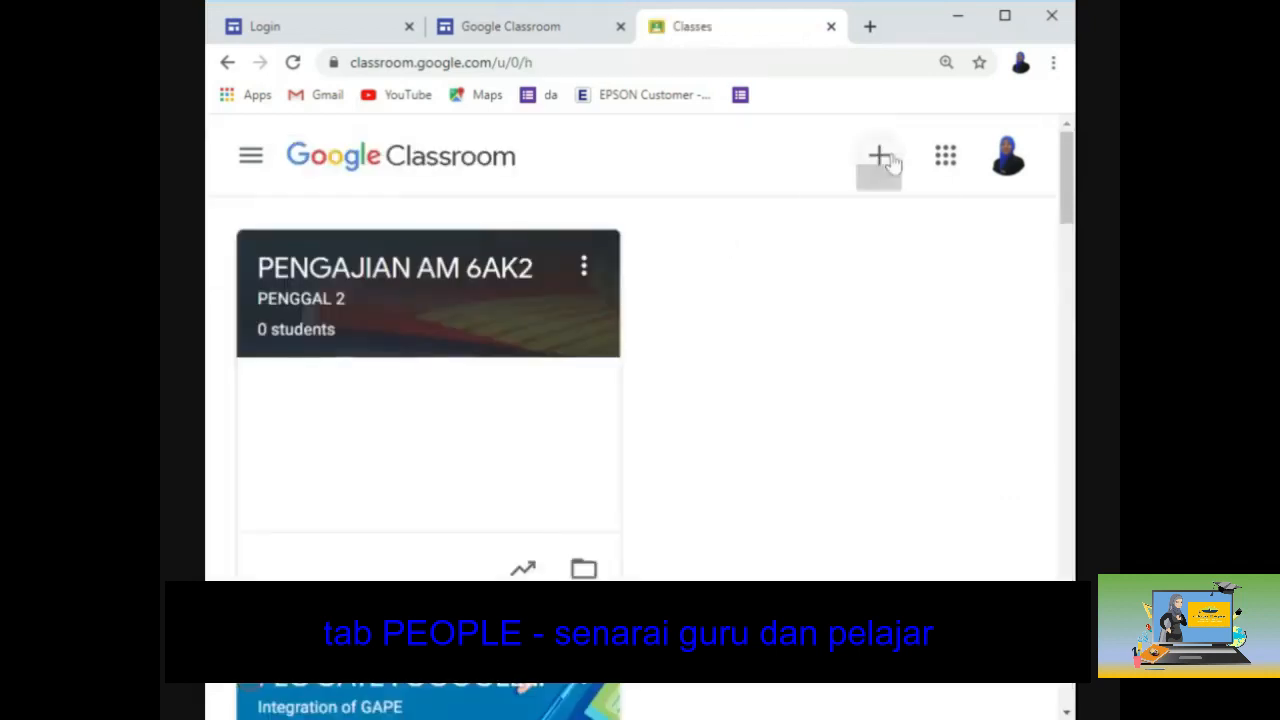
Step: Reopen PENGAJIAN AM 6AK2 and view its People list showing one teacher
click(880, 157)
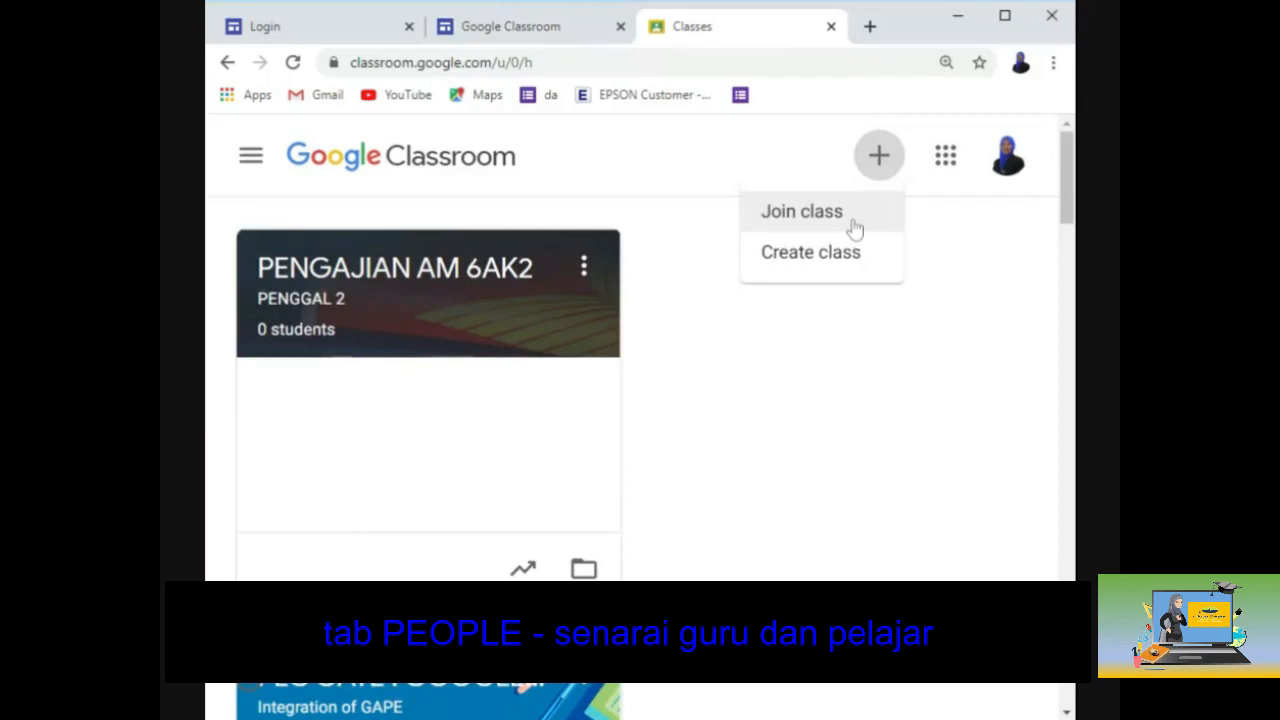
click(417, 300)
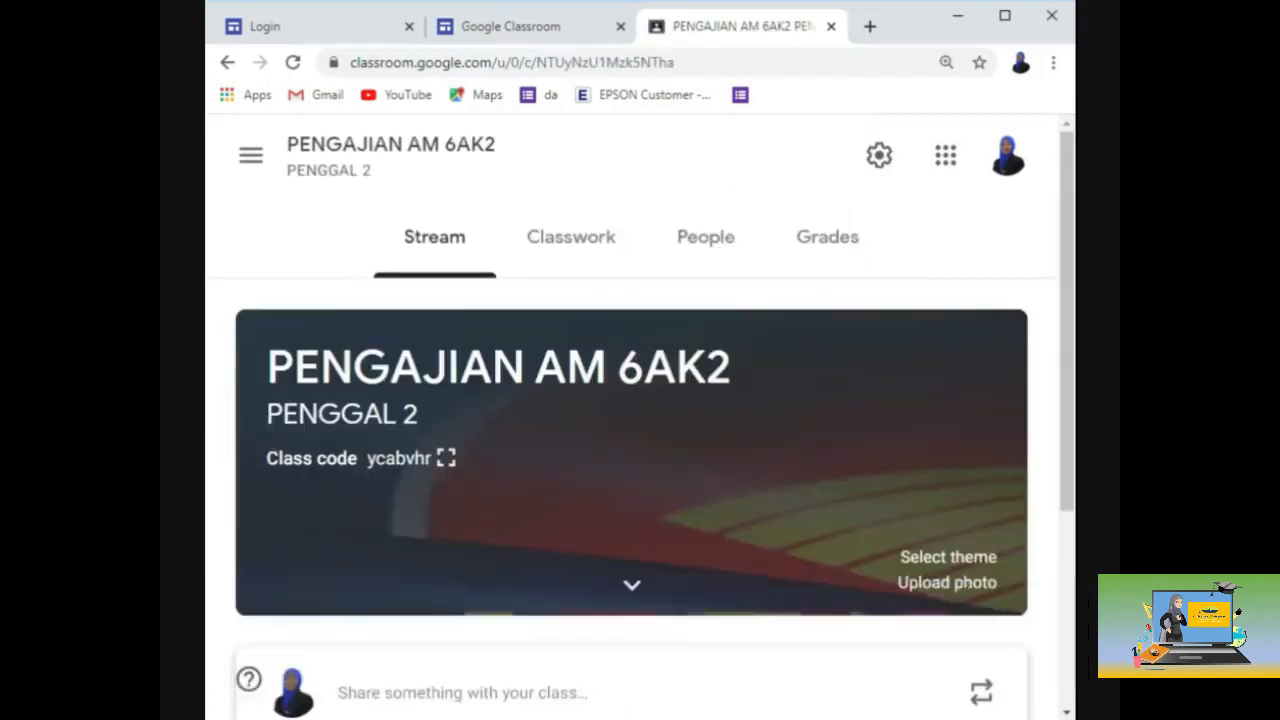
click(717, 262)
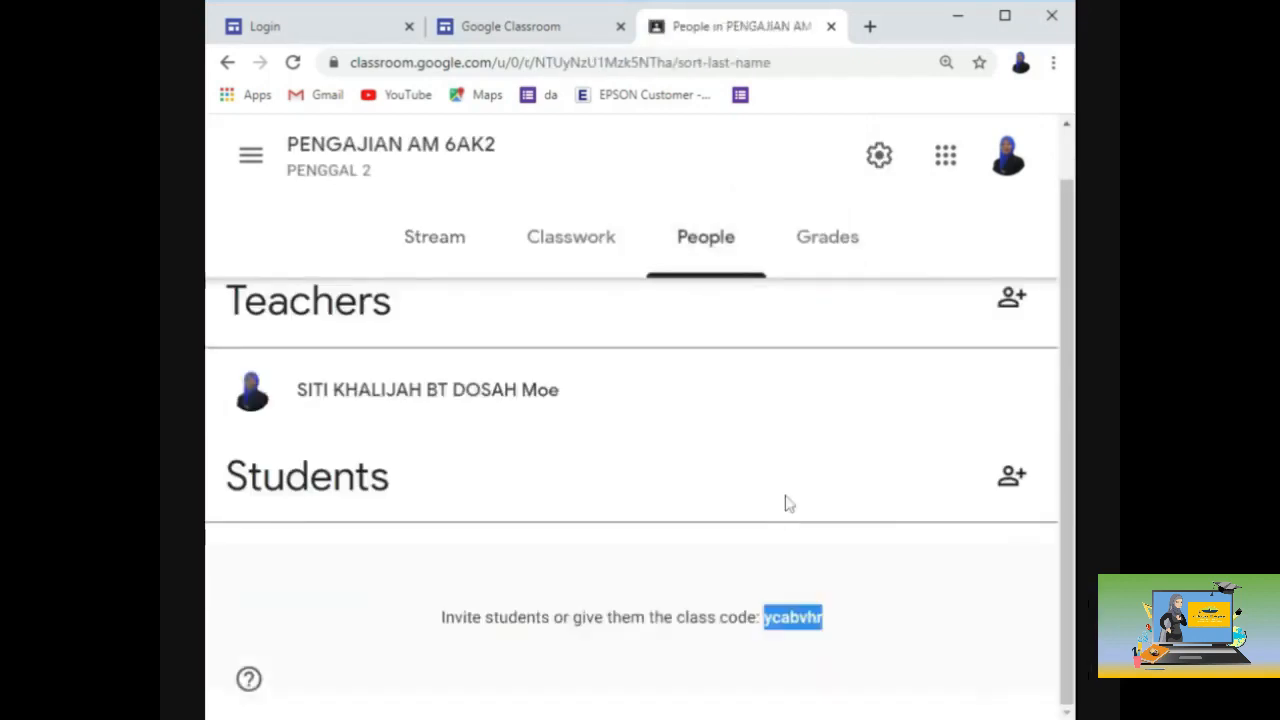
scroll(945, 432, up, 1)
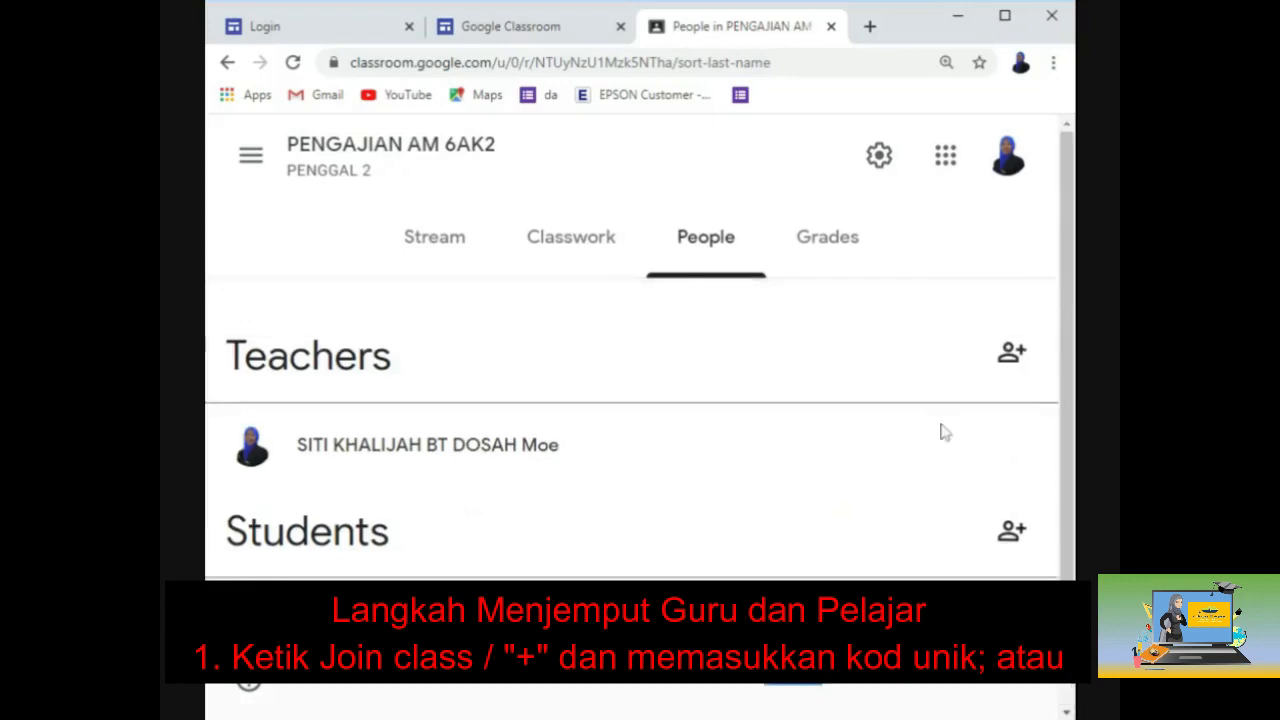
click(1013, 360)
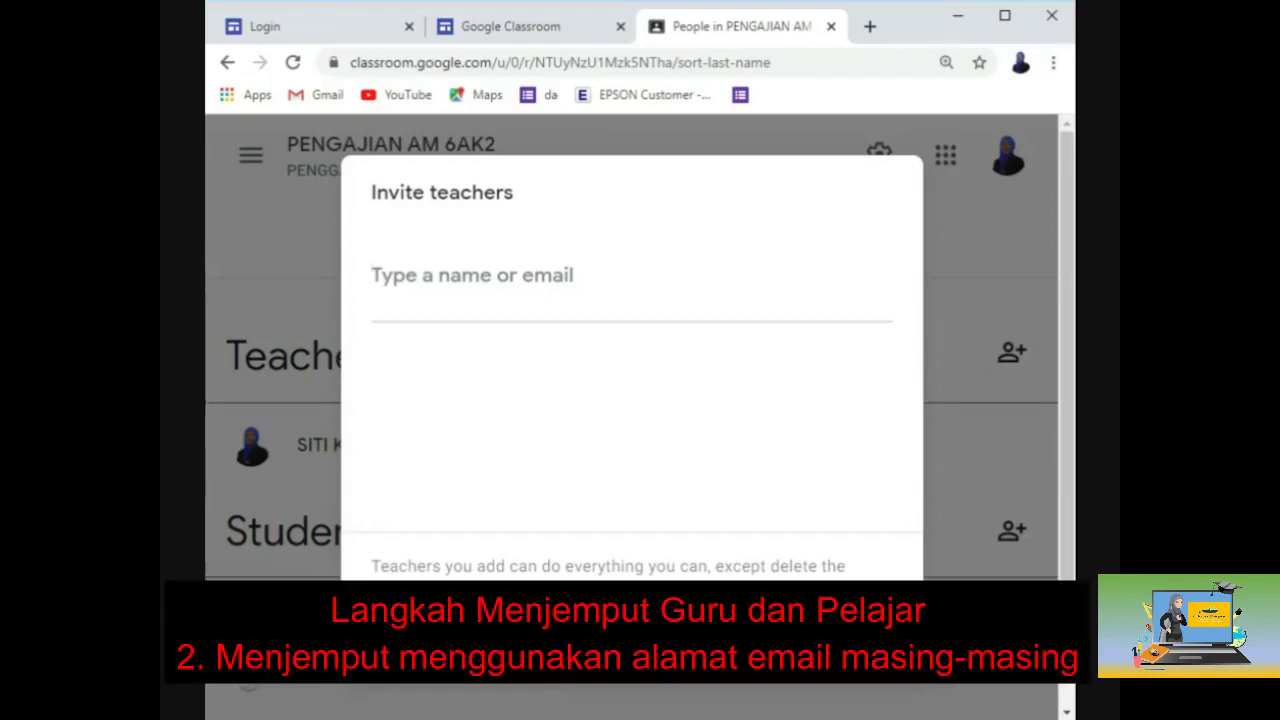
click(783, 652)
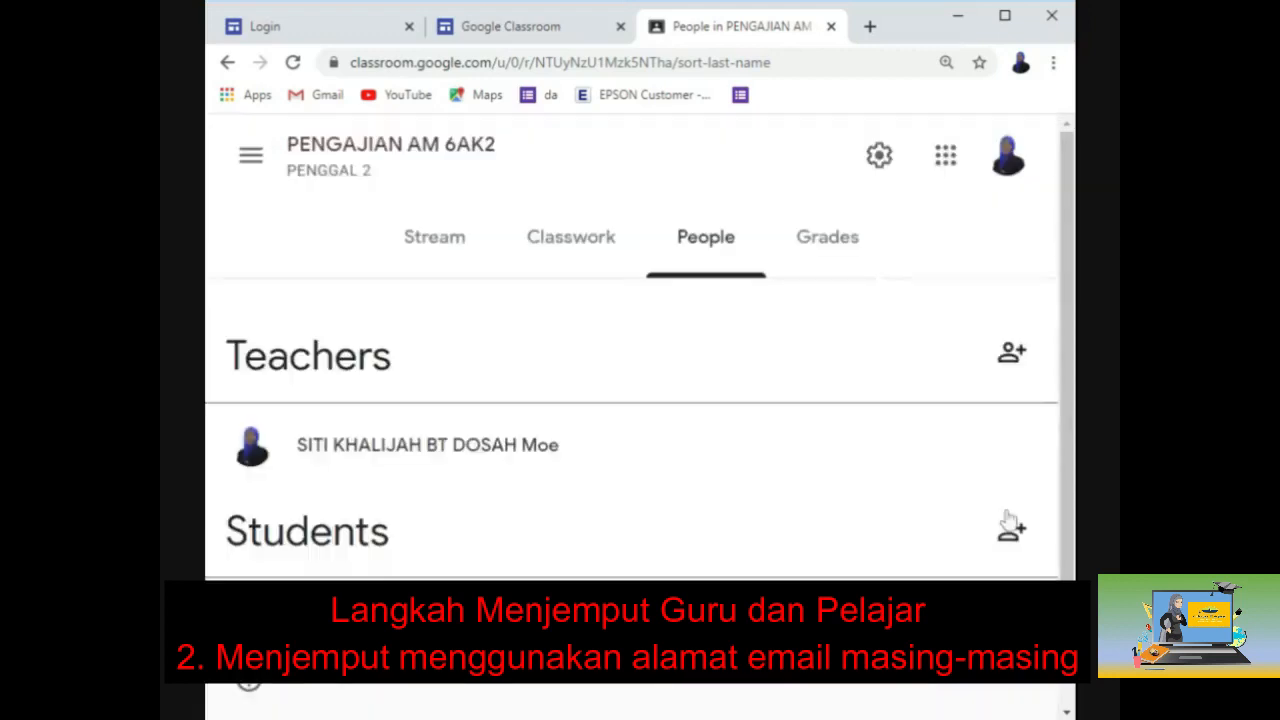
click(1037, 544)
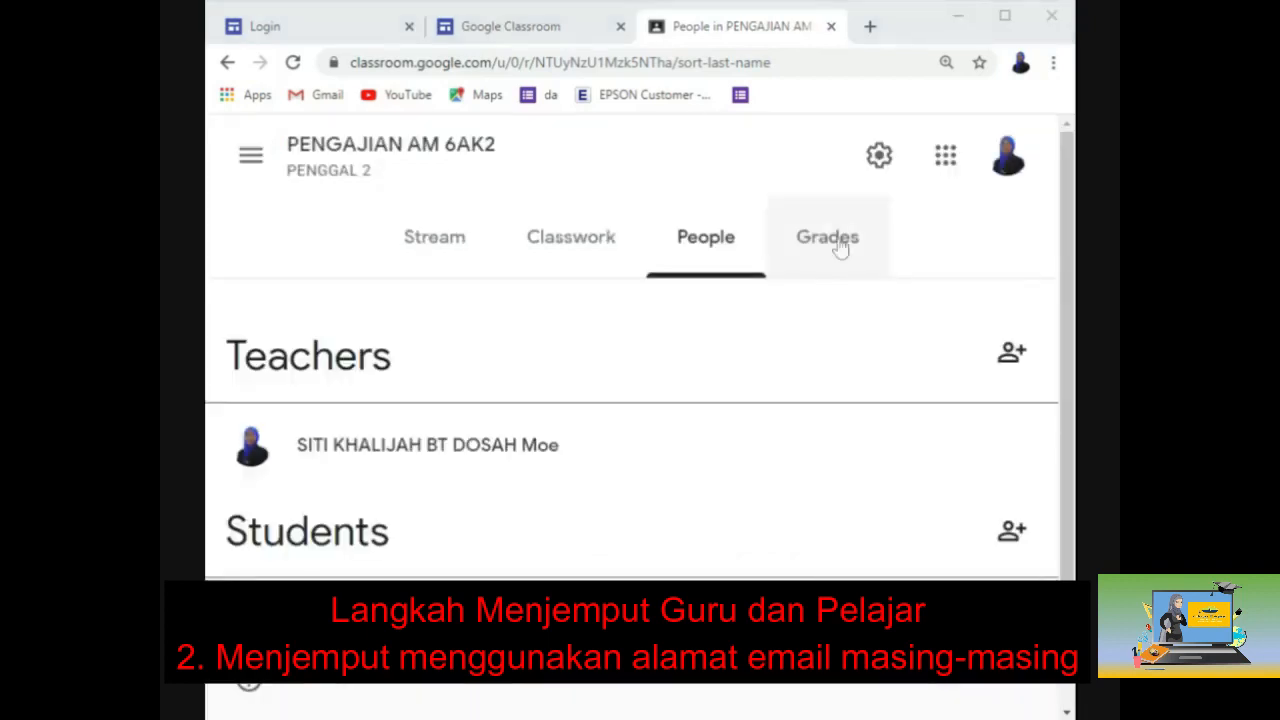
Step: Check the Grades tab, then minimize the window to reveal the S2_Pengajian Am class
click(840, 248)
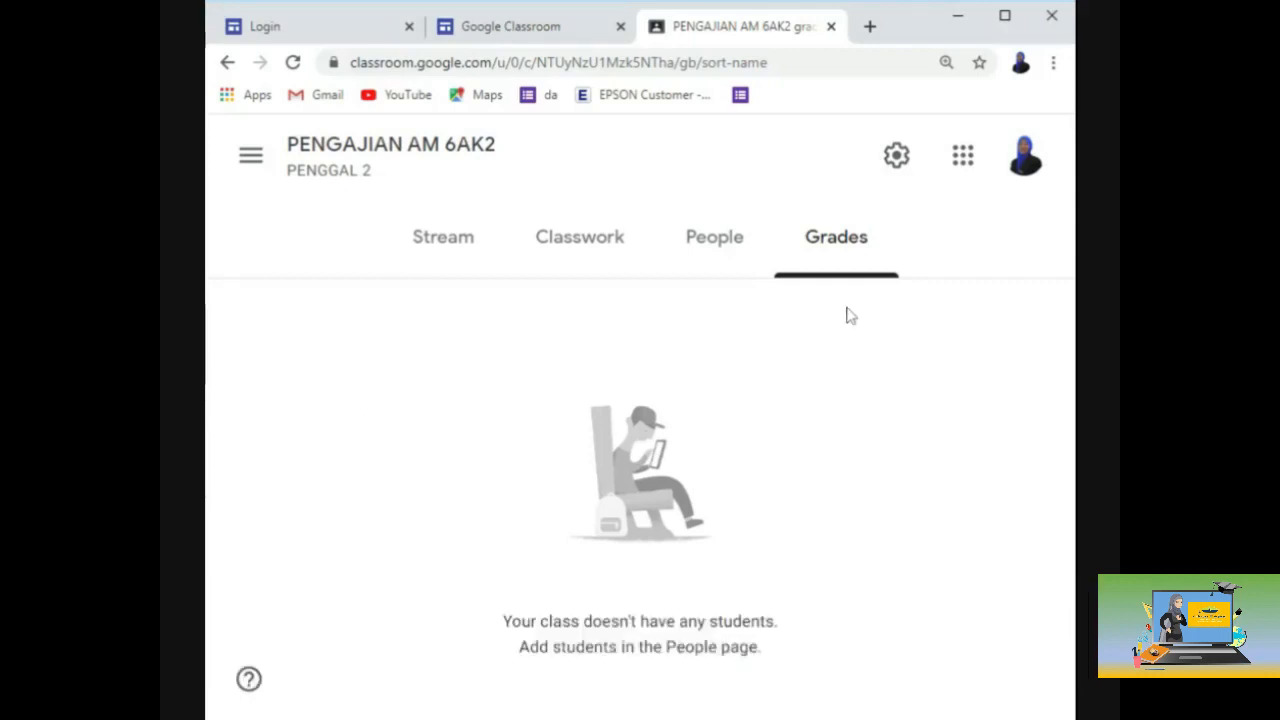
click(955, 18)
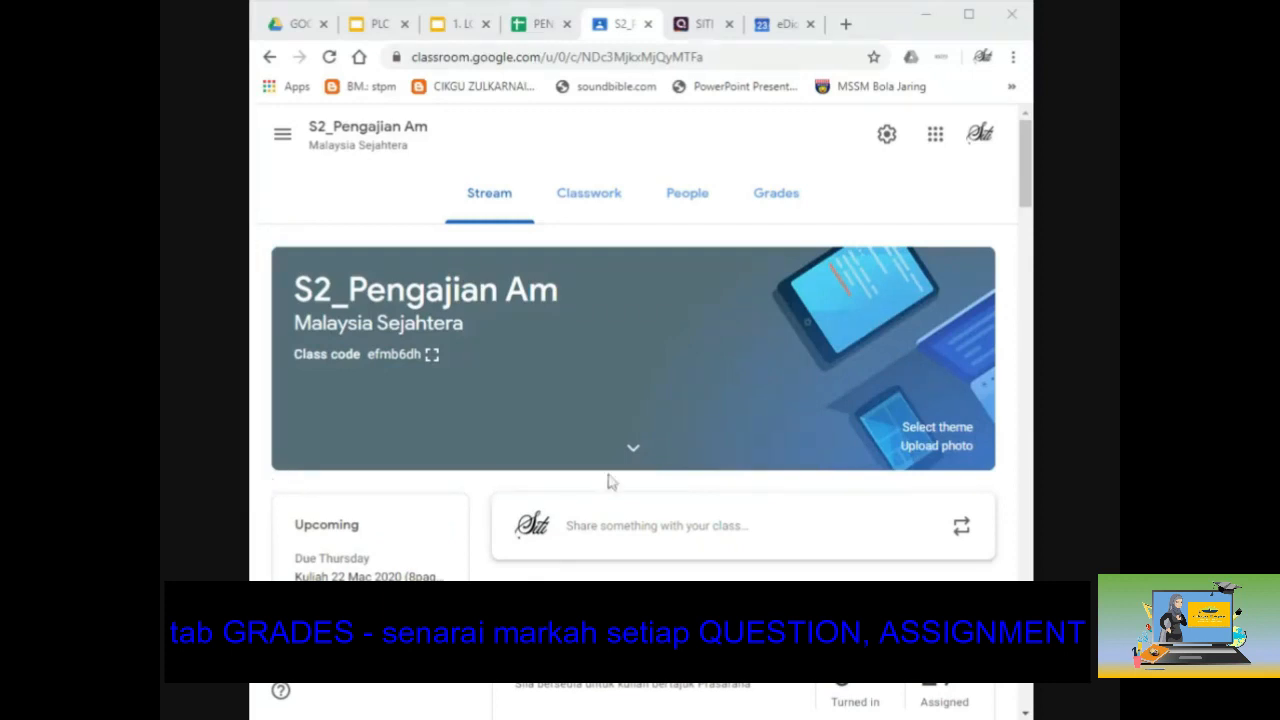
scroll(598, 480, down, 1)
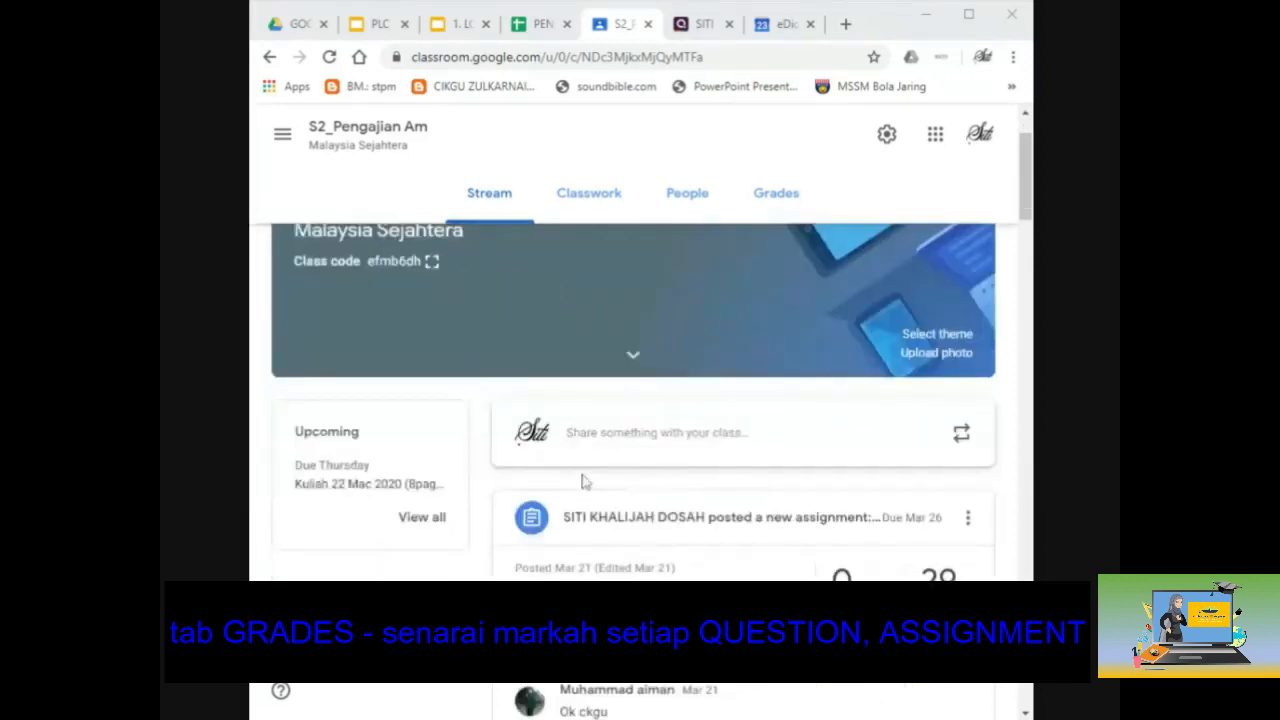
scroll(585, 482, down, 2)
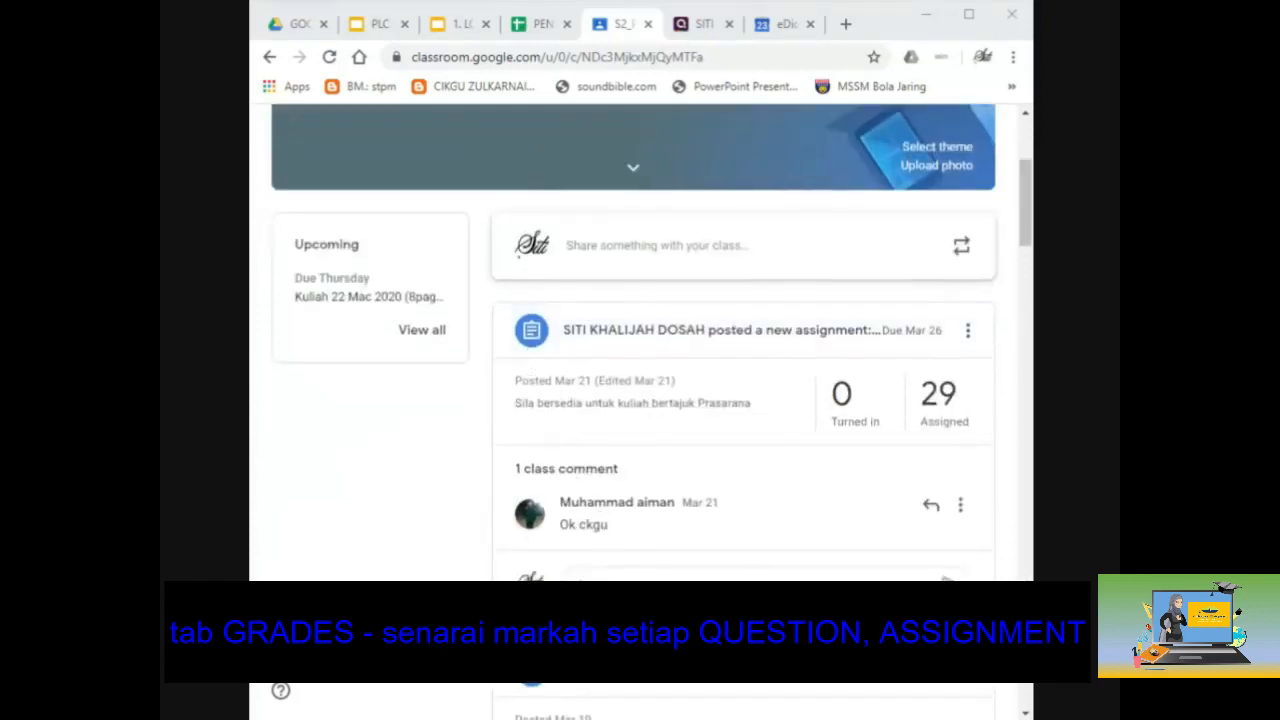
scroll(632, 548, down, 5)
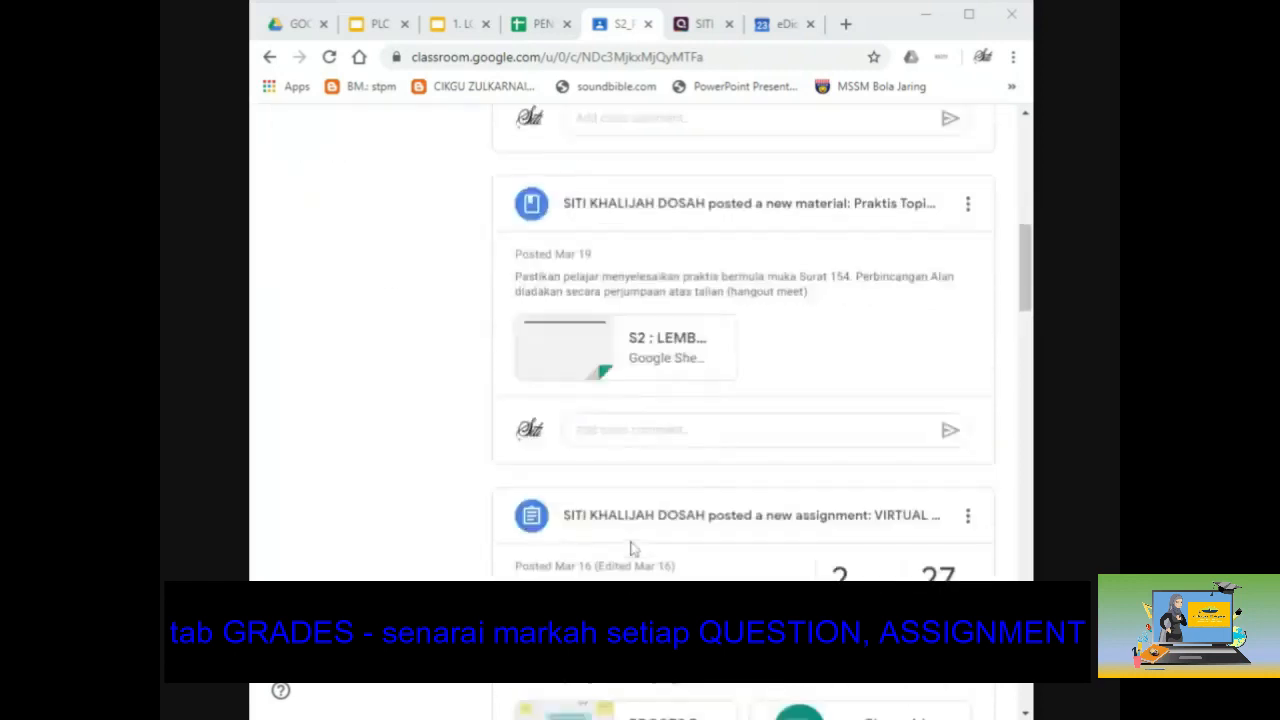
scroll(632, 548, down, 3)
scroll(640, 400, up, 15)
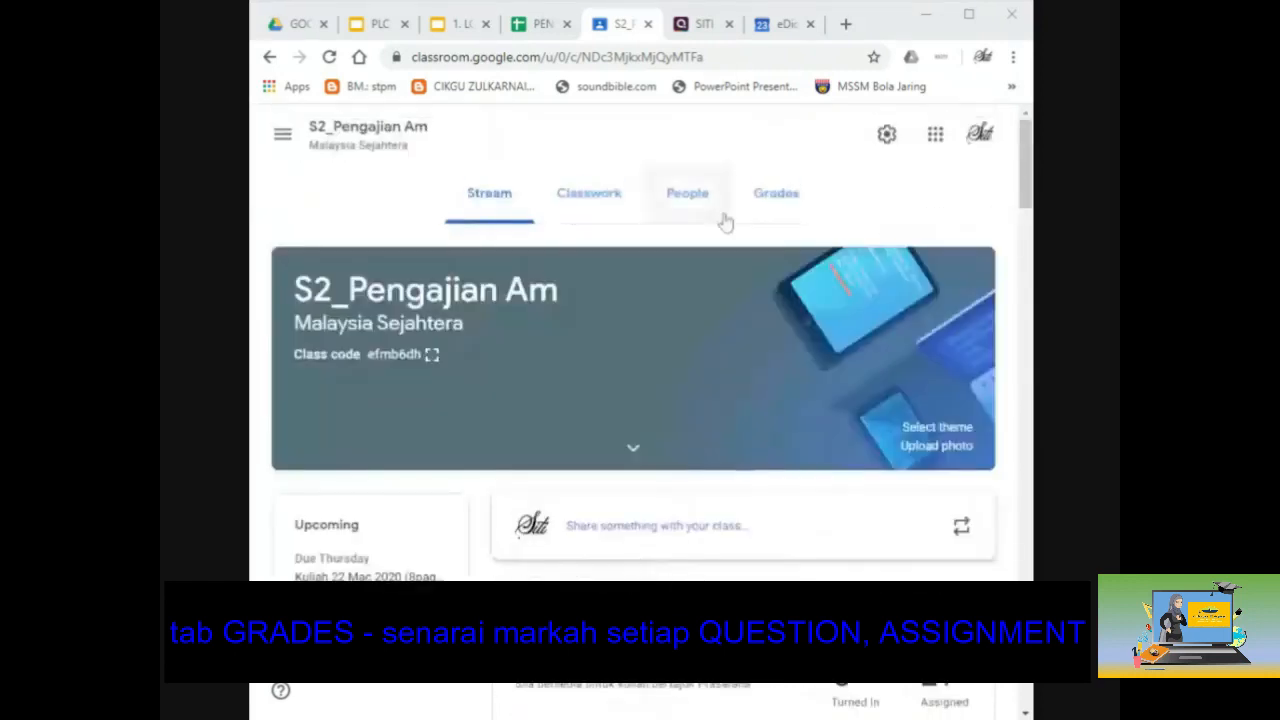
Step: Open the S2_Pengajian Am grades table and scroll sideways through its assignments
click(787, 199)
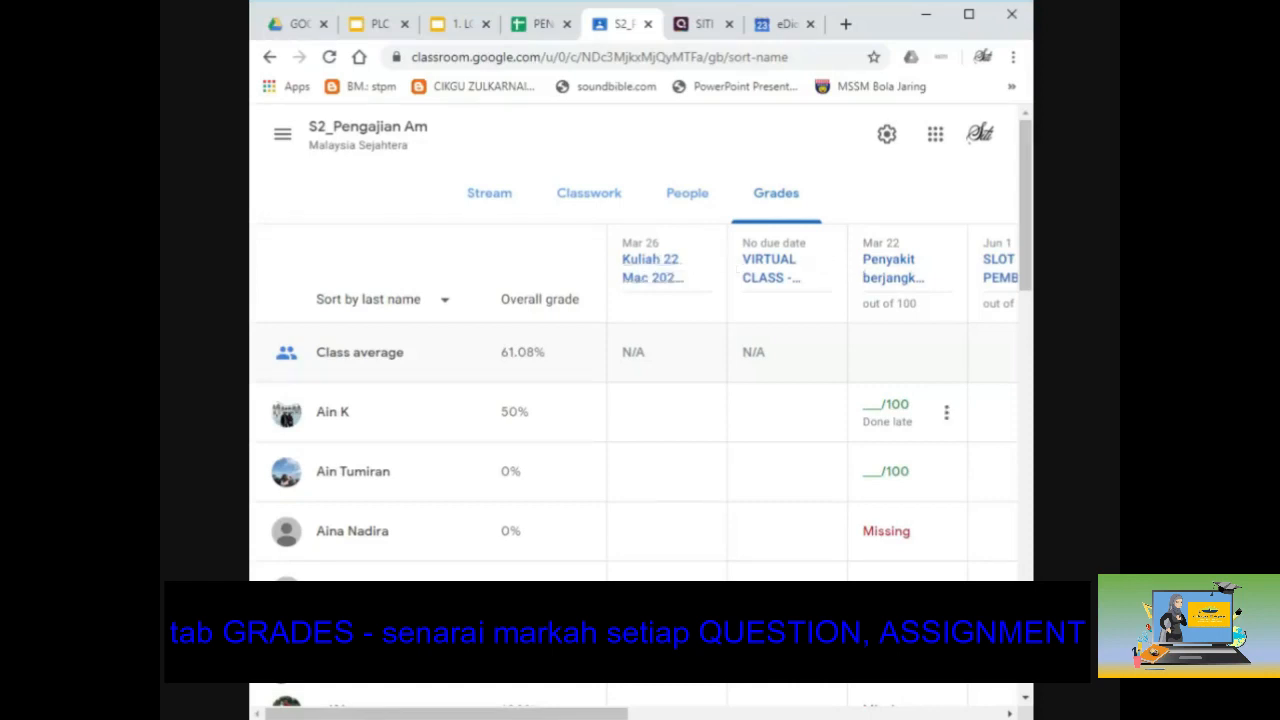
drag(618, 714, 706, 714)
drag(576, 714, 564, 714)
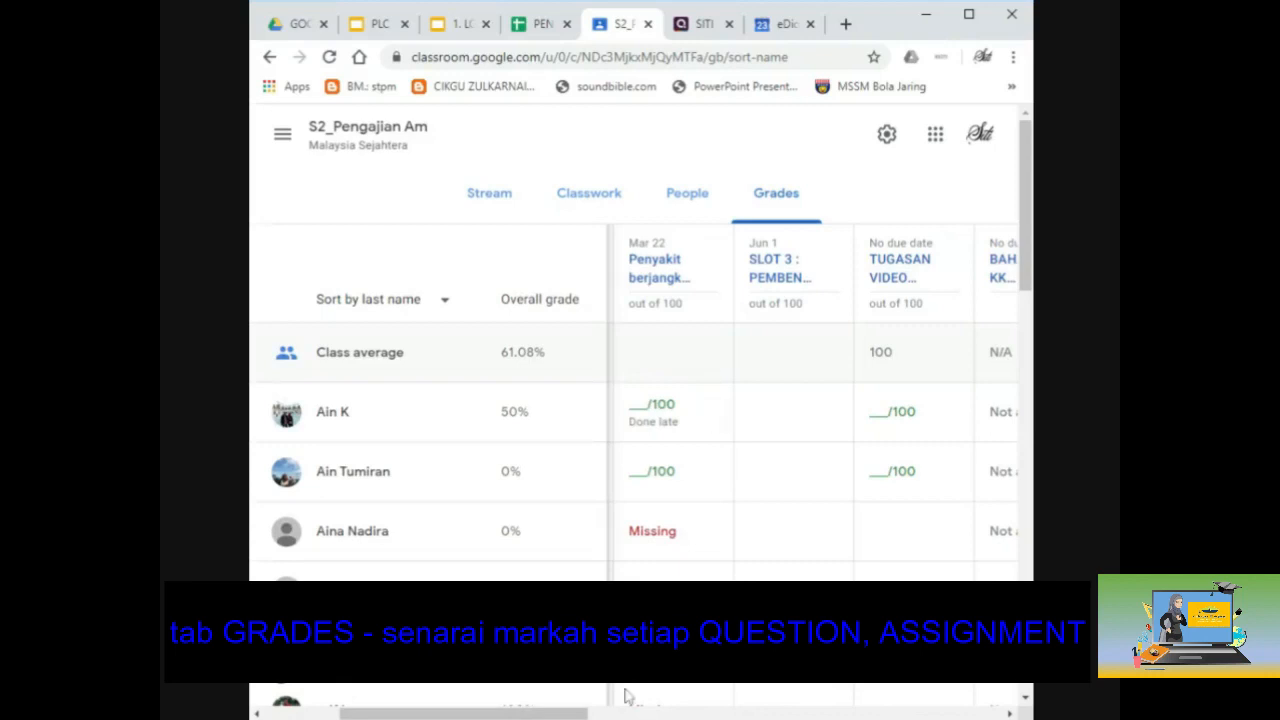
drag(576, 714, 850, 714)
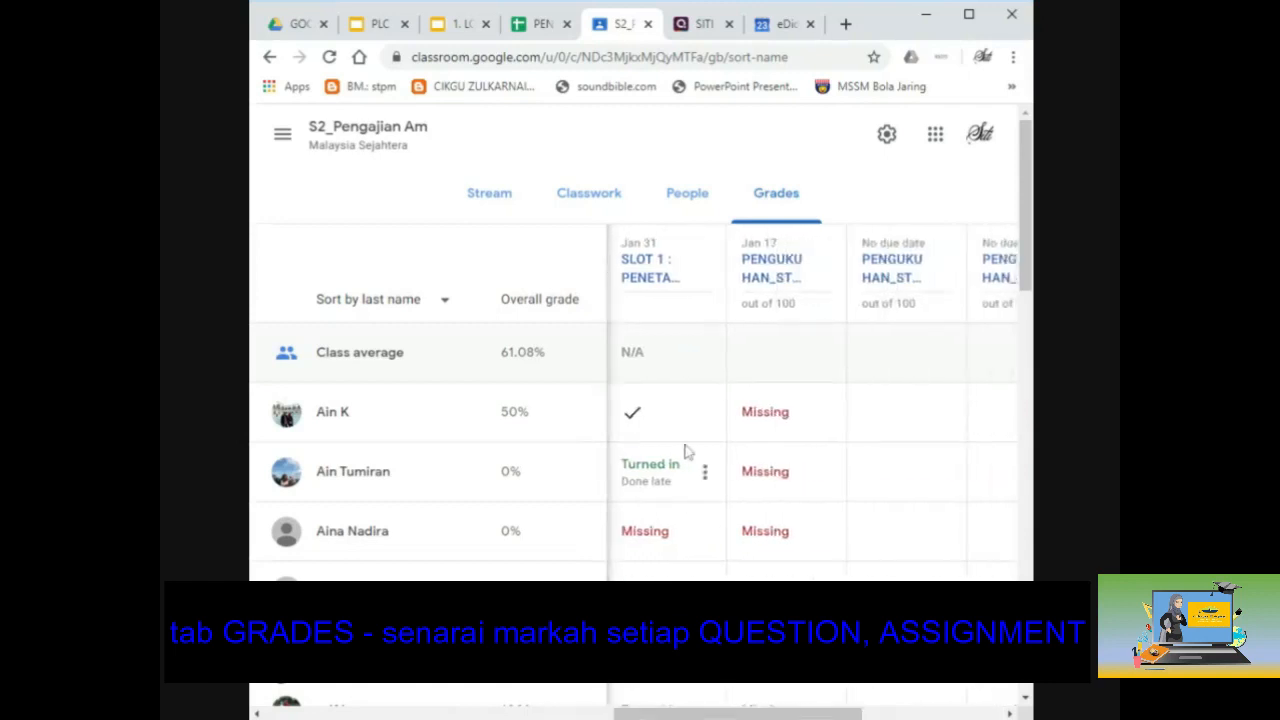
drag(690, 714, 830, 714)
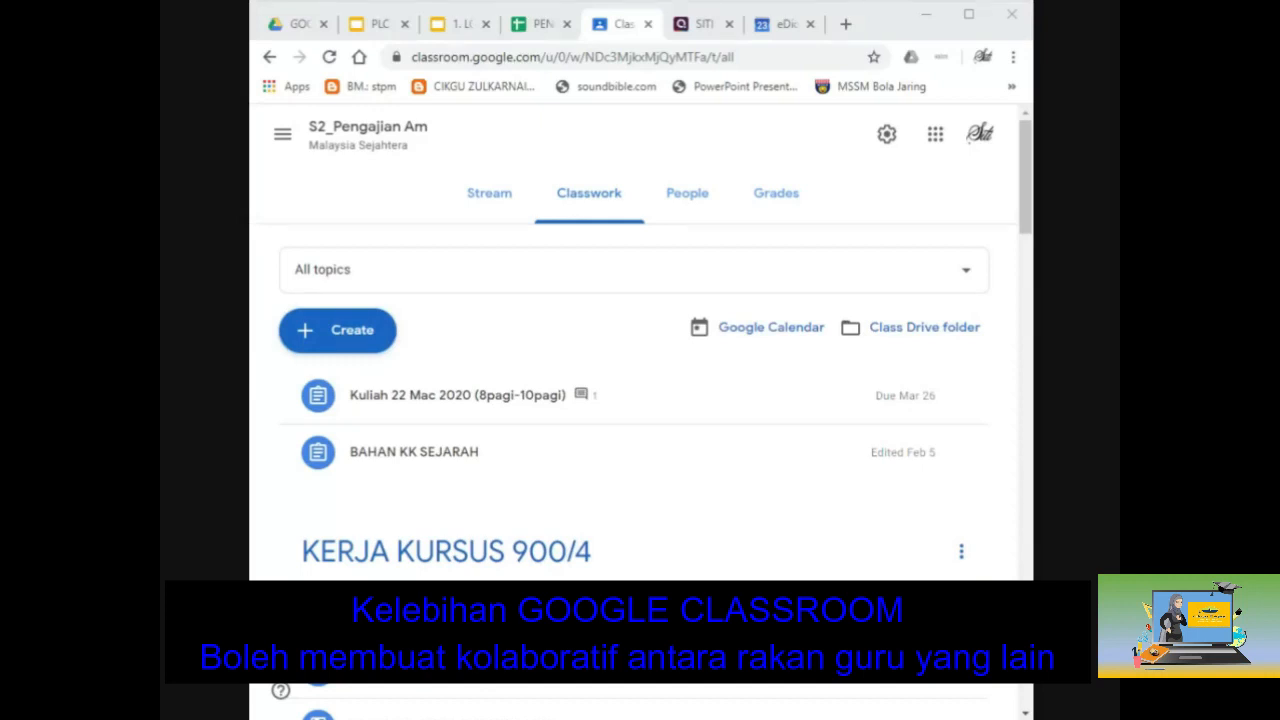
Step: Leave the classwork page for the class list and enter the pengajian am class stream
click(284, 132)
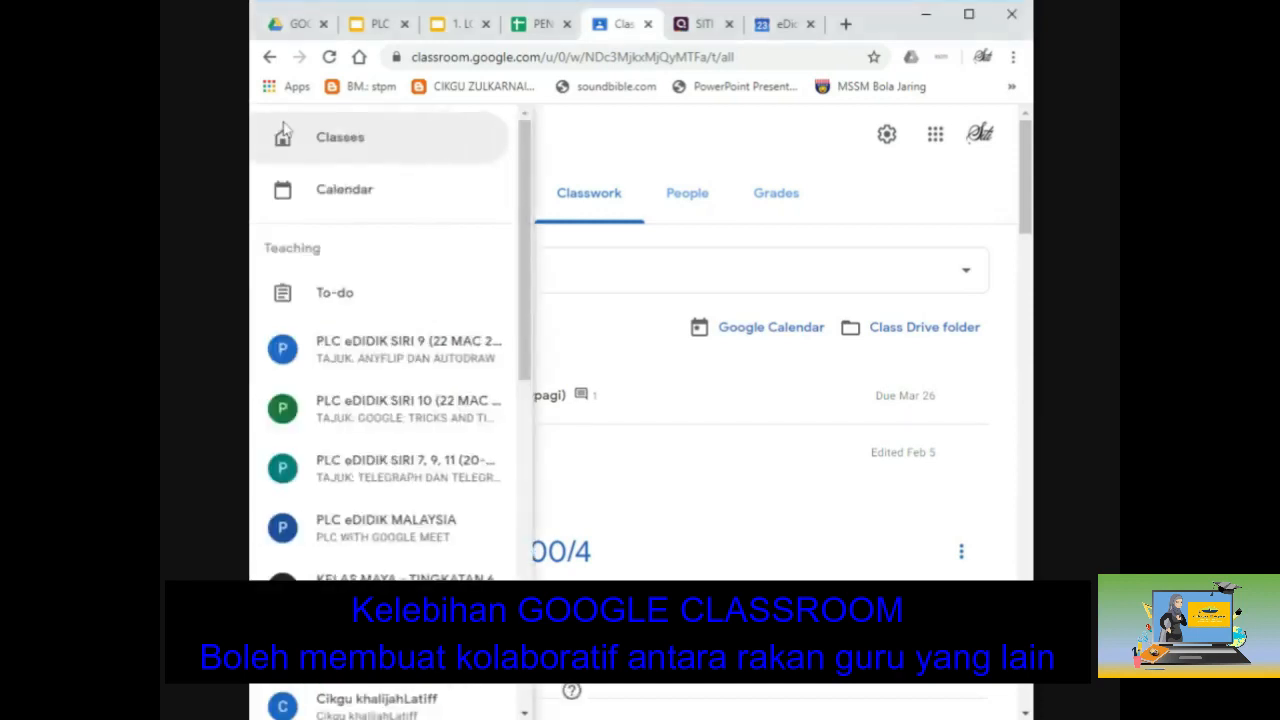
click(338, 152)
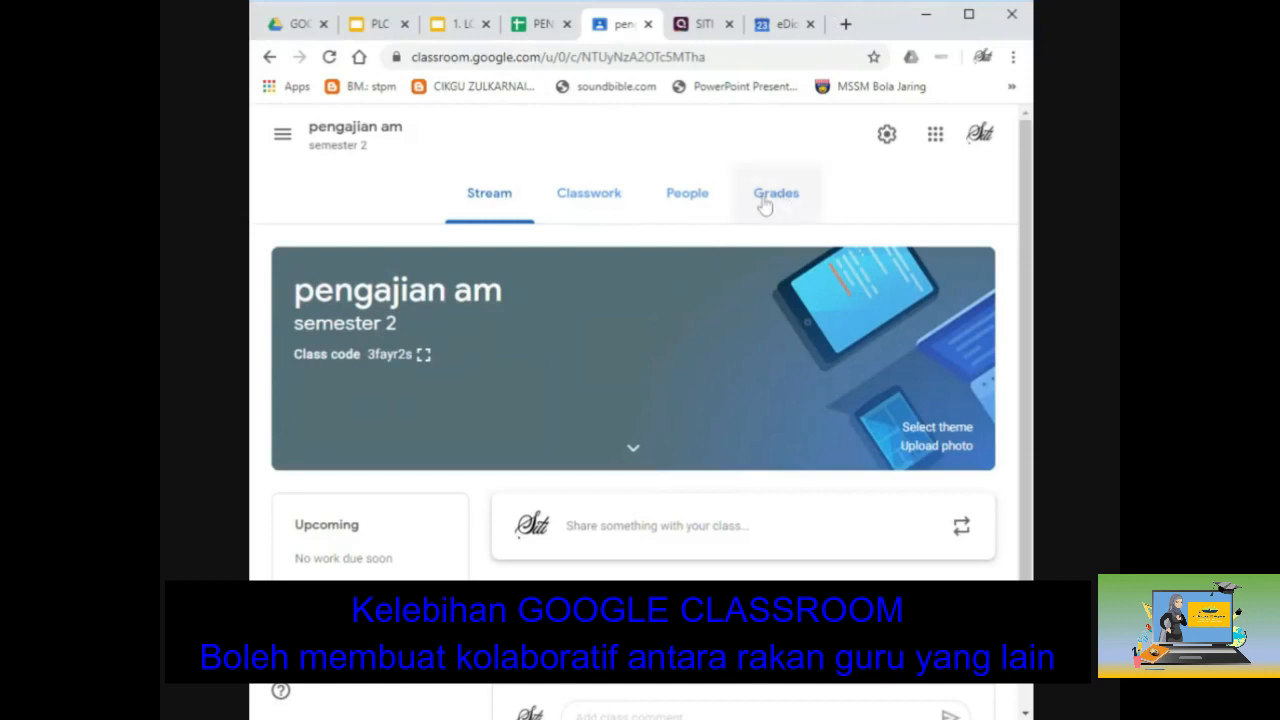
Step: On the pengajian am People page, reveal the Leave class option on your teacher row
click(719, 208)
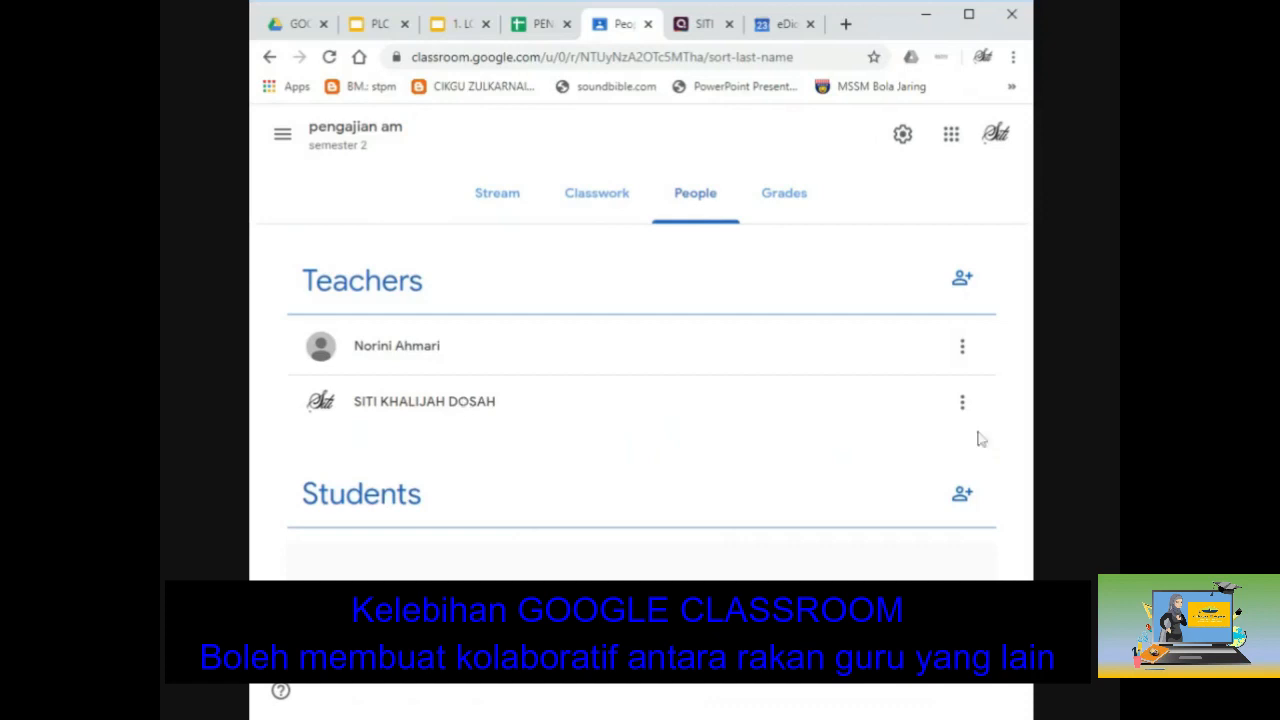
click(963, 404)
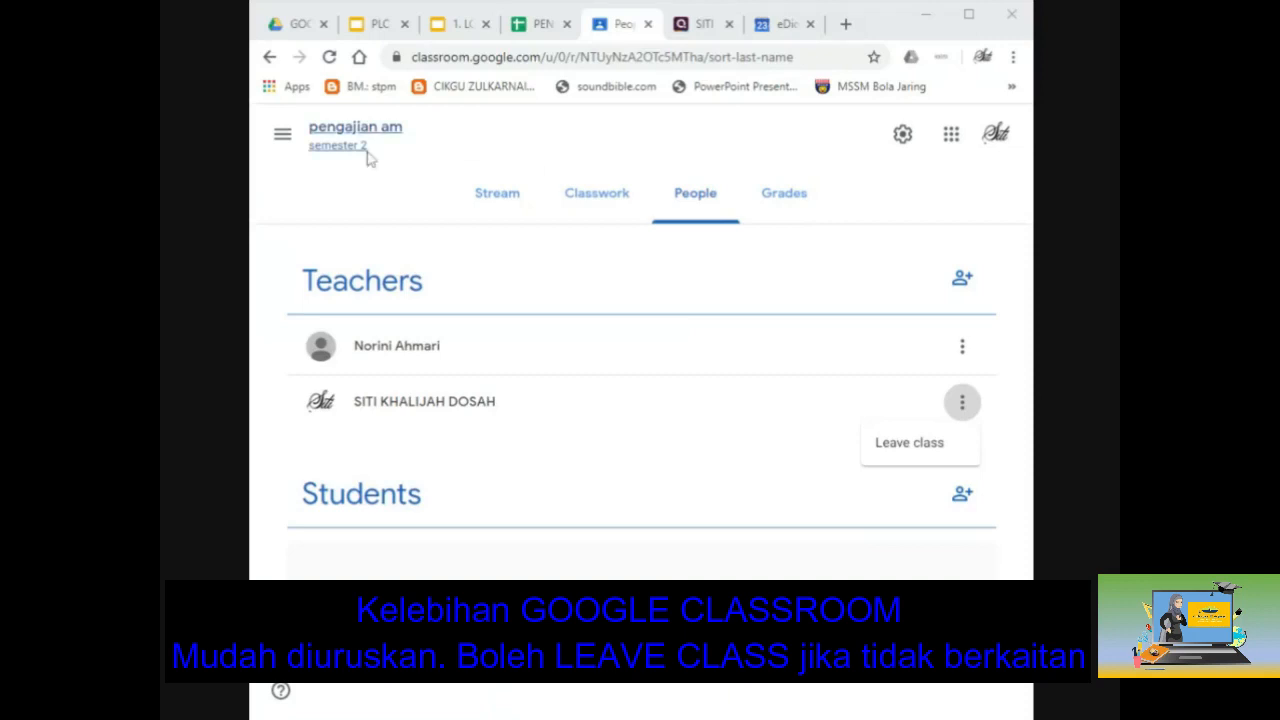
Step: Return to the Classroom home page and scroll back to the top of the class list
click(286, 149)
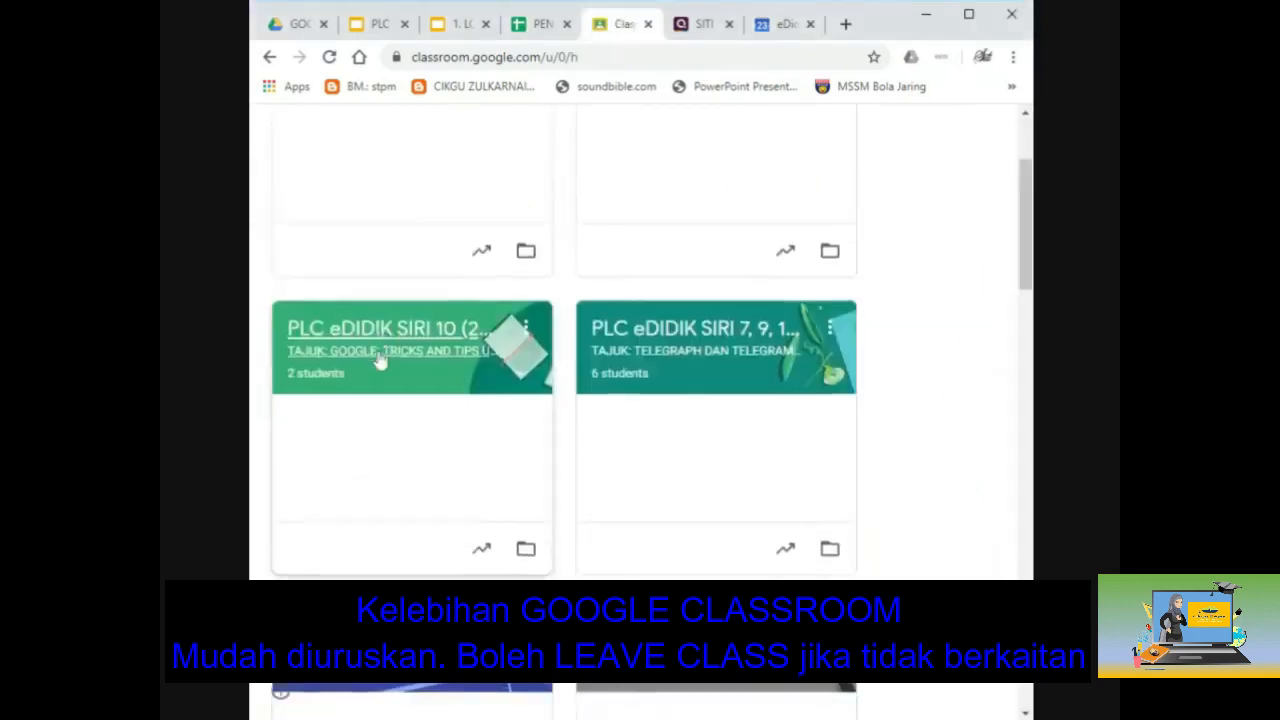
scroll(381, 362, up, 2)
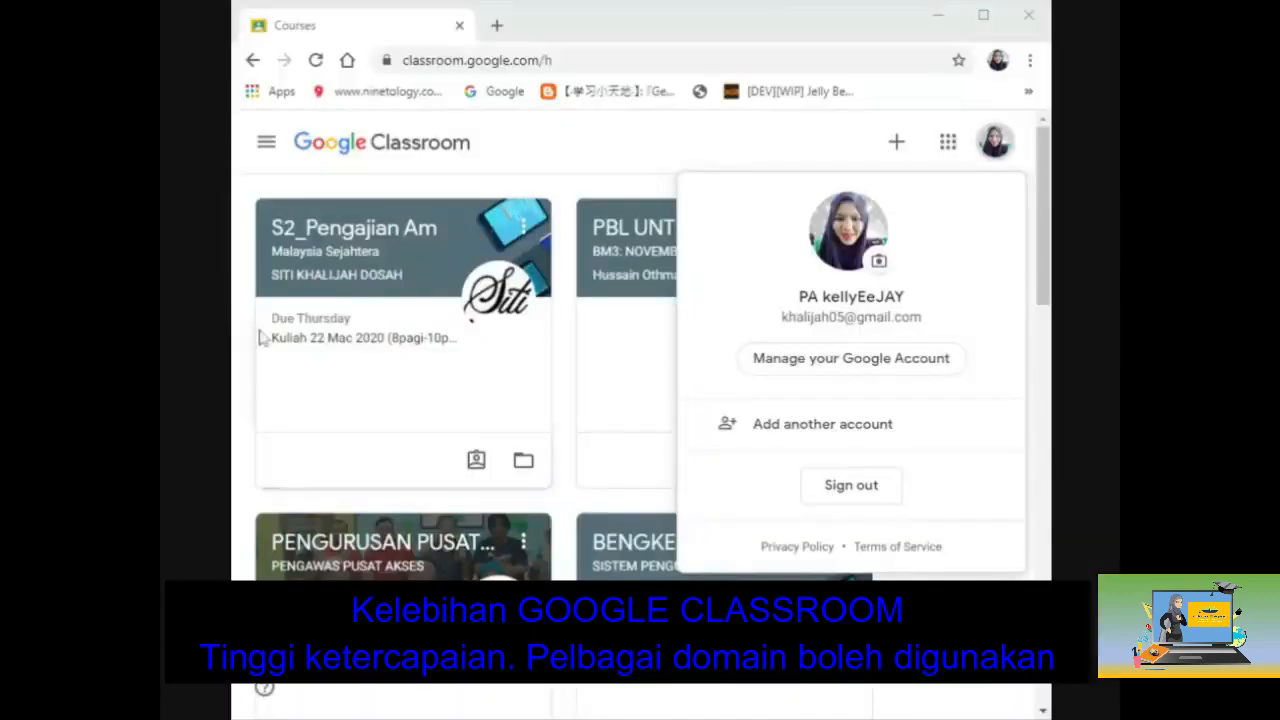
Step: Check the signed-in account details, highlighting its gmail.com domain, then close them
click(640, 630)
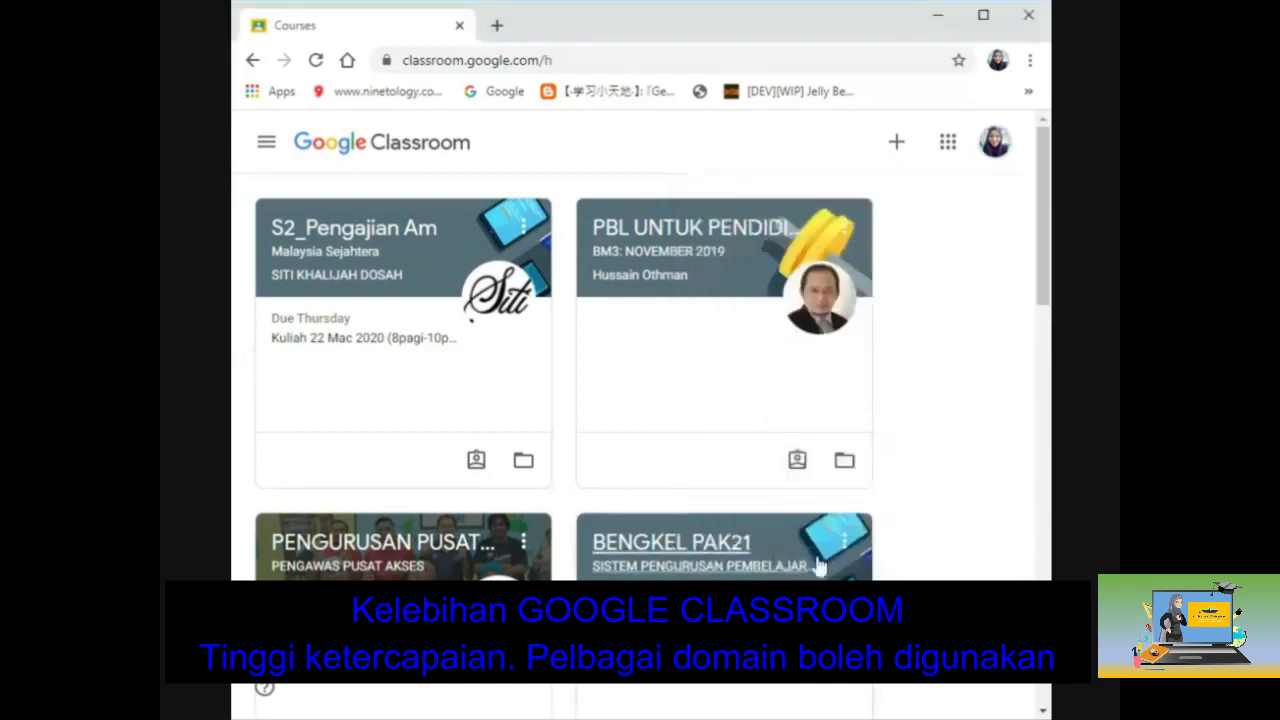
click(1008, 146)
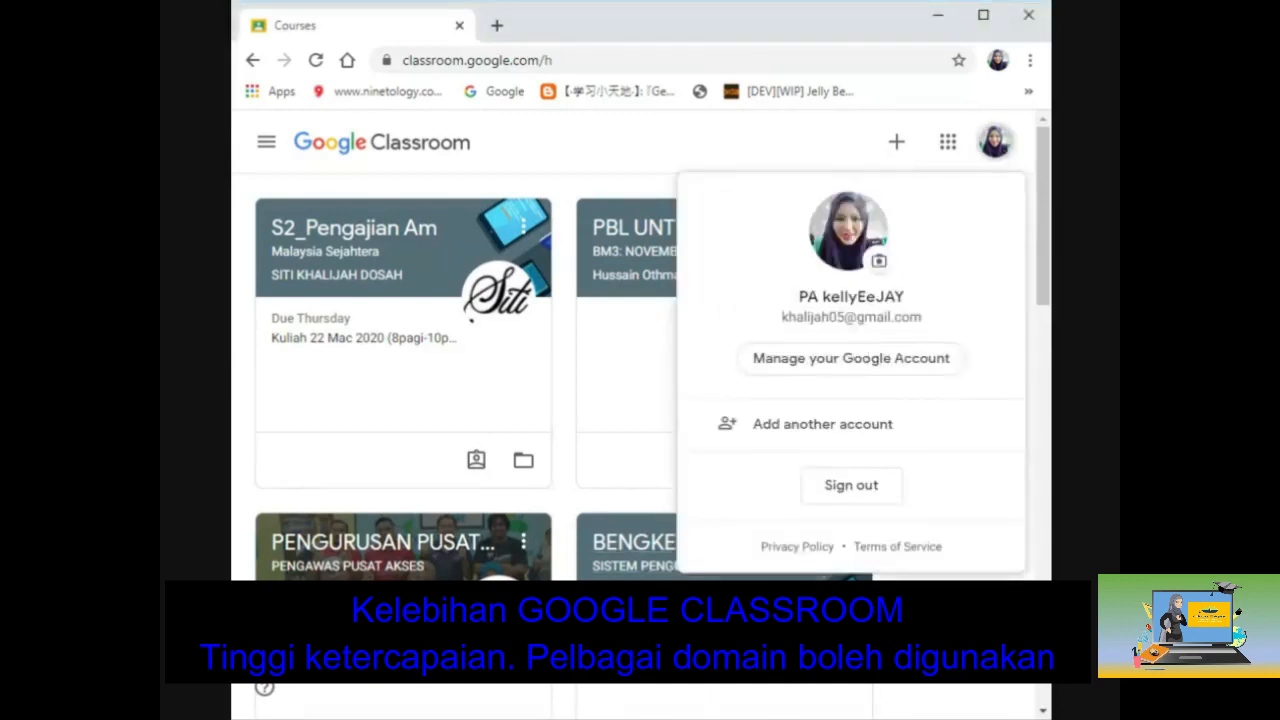
drag(856, 317, 920, 334)
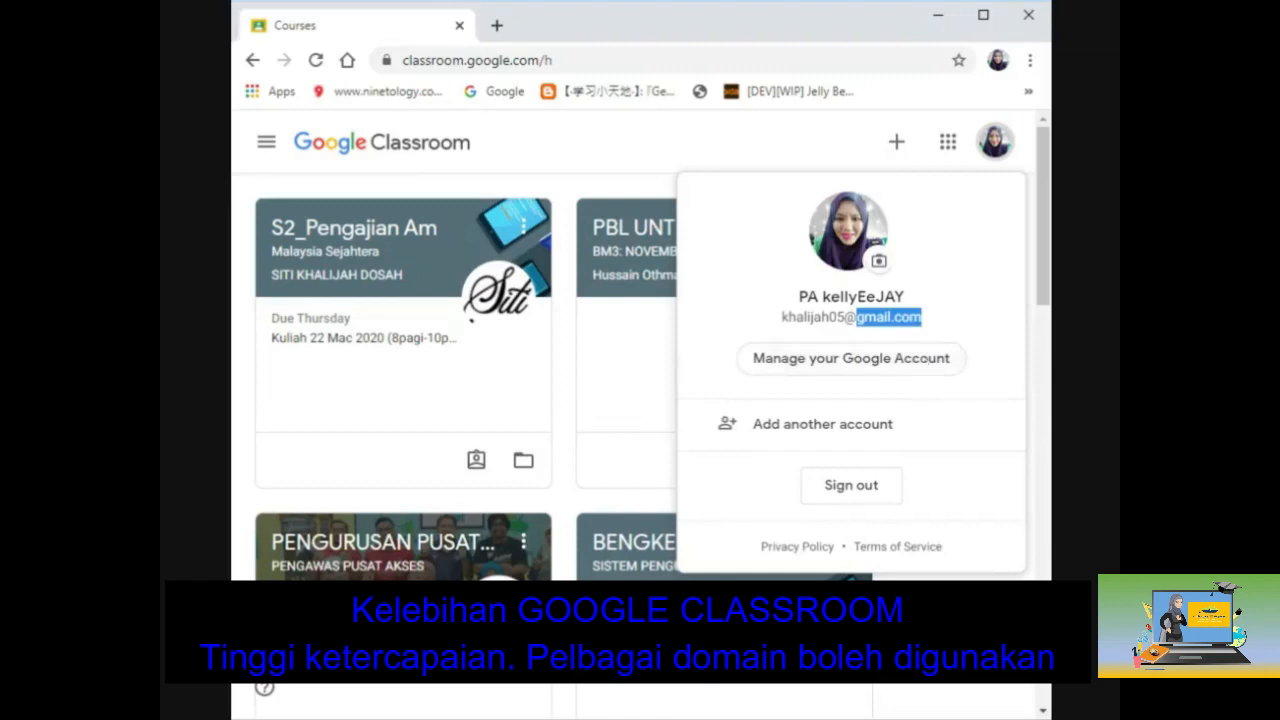
click(898, 622)
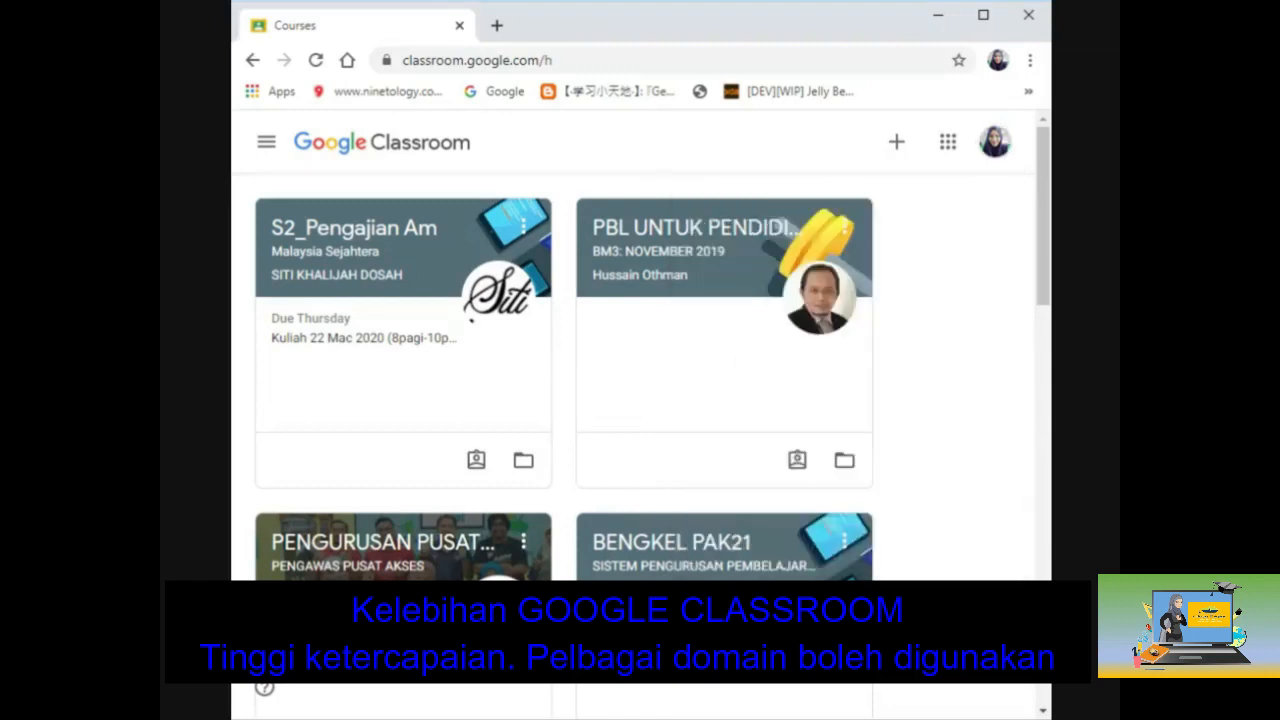
Step: Start creating a new class, acknowledging the school-account notice to reach the class form
click(900, 143)
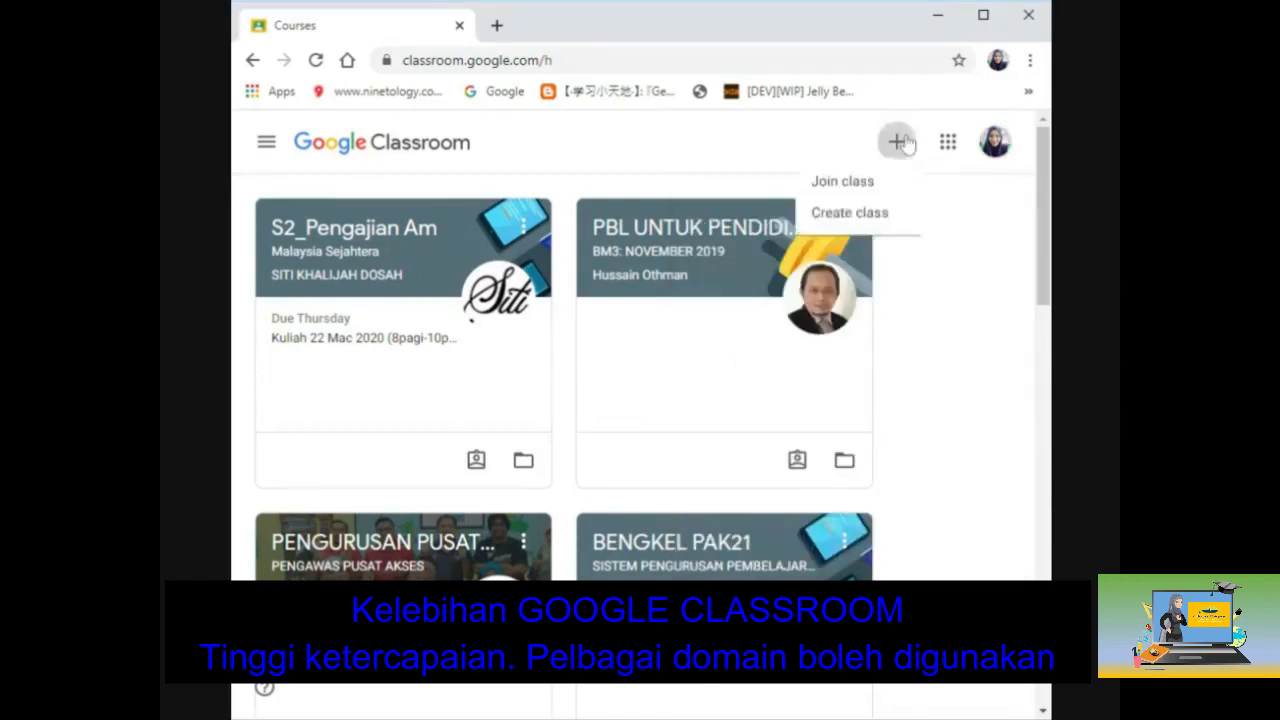
click(872, 220)
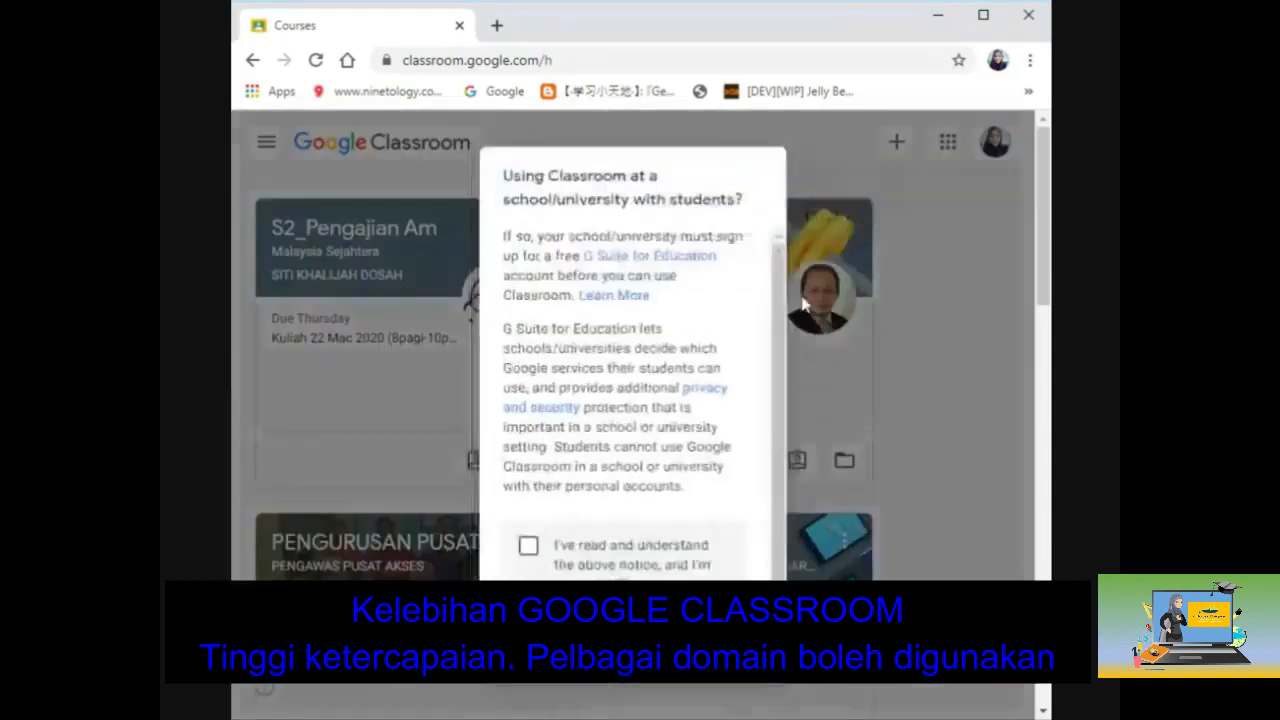
click(528, 545)
click(738, 656)
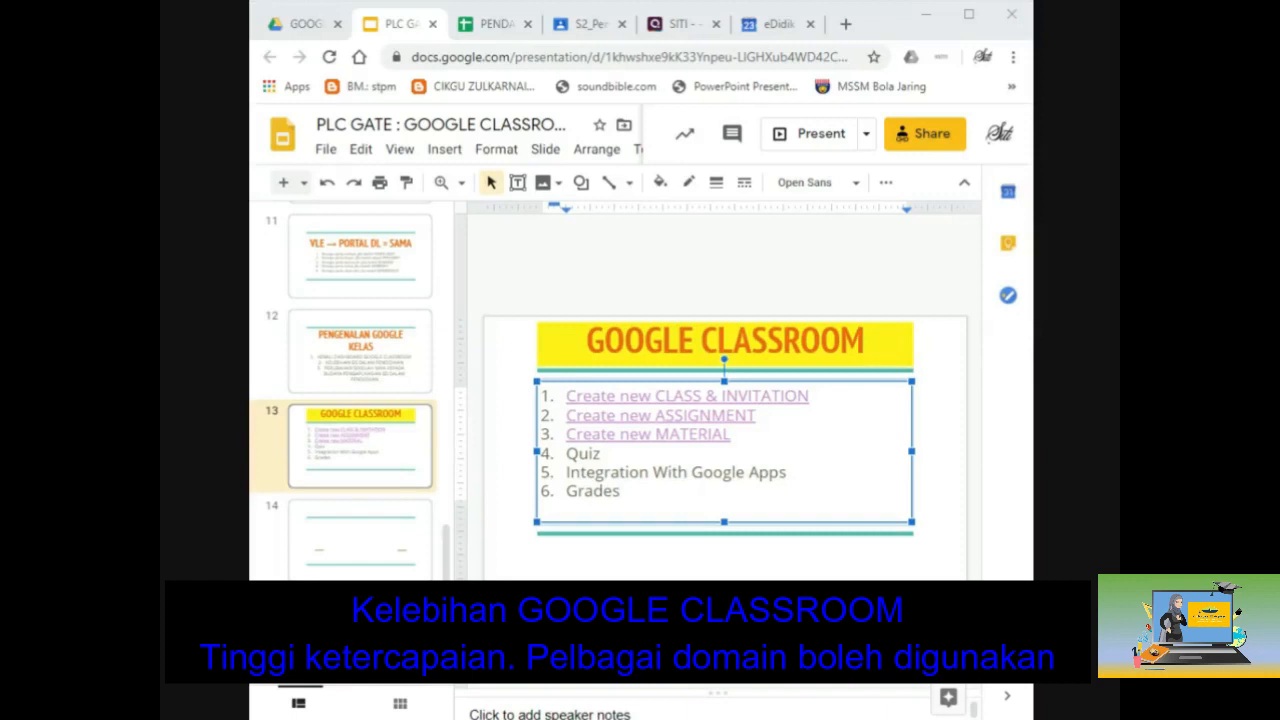
Step: View slide 4 of the linked CIPTA MATERIAL BARU deck, then return to S2_Pengajian Am
double_click(692, 434)
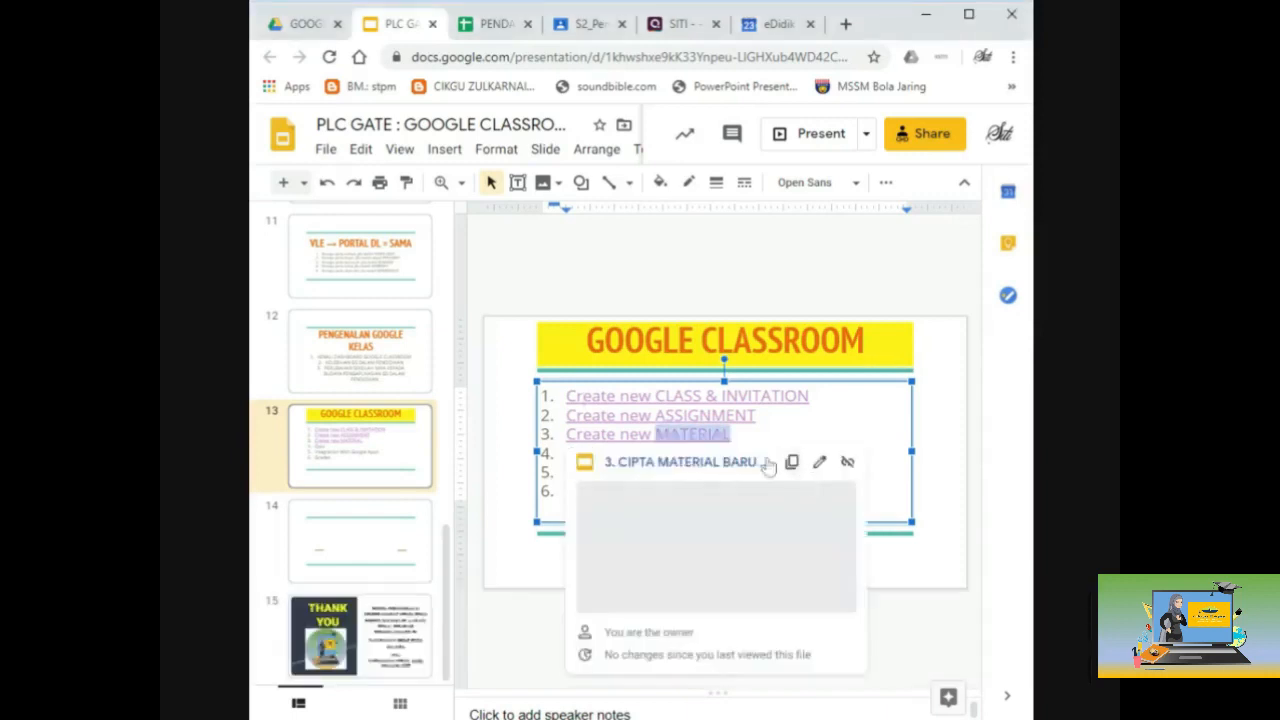
click(727, 464)
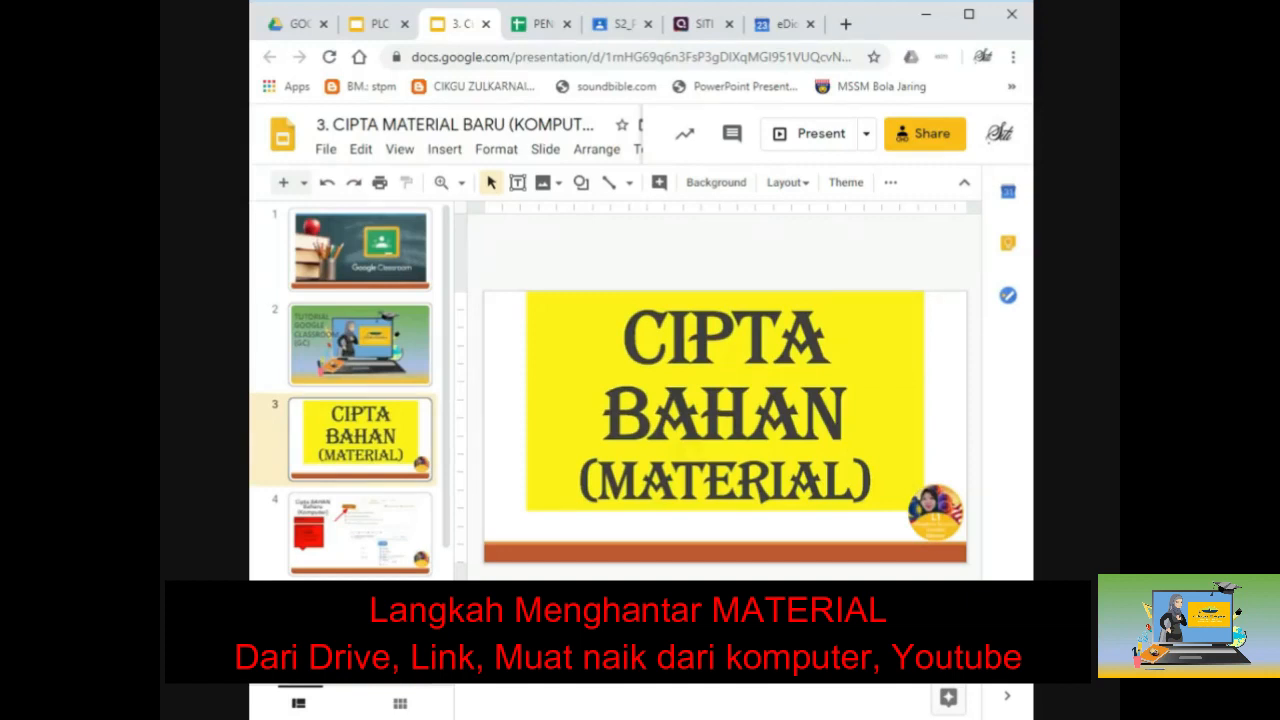
click(342, 548)
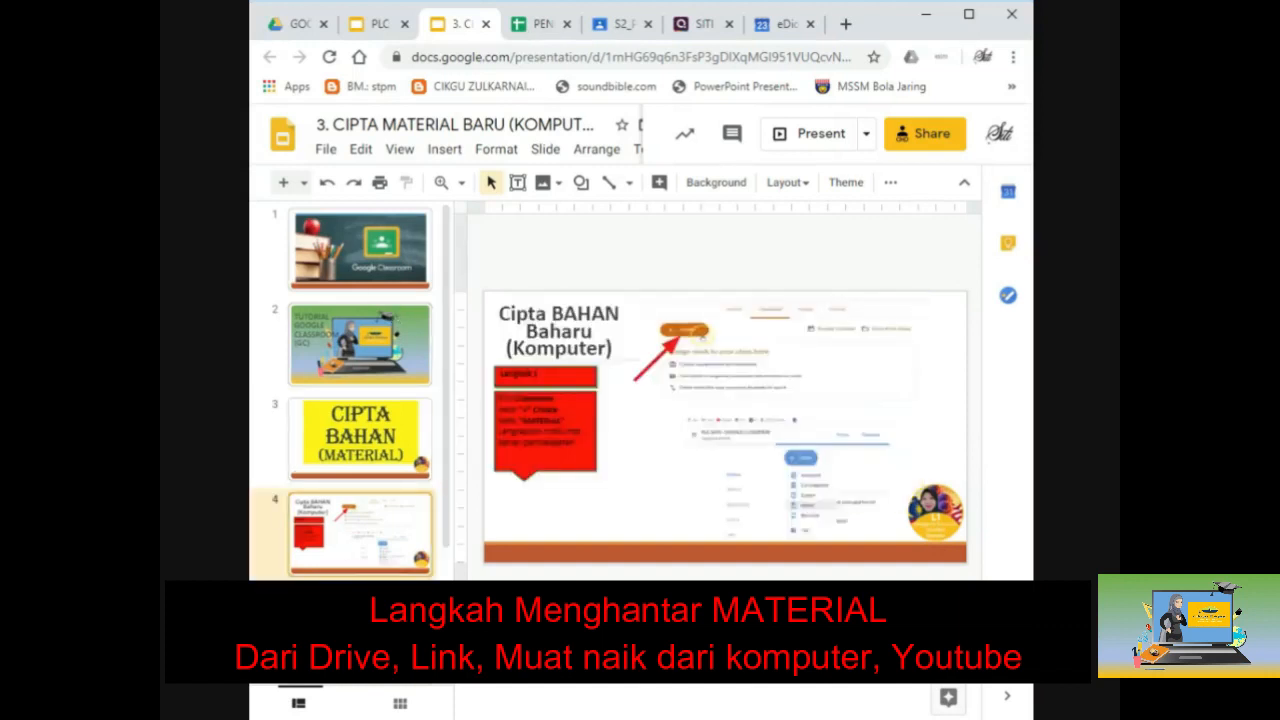
click(621, 33)
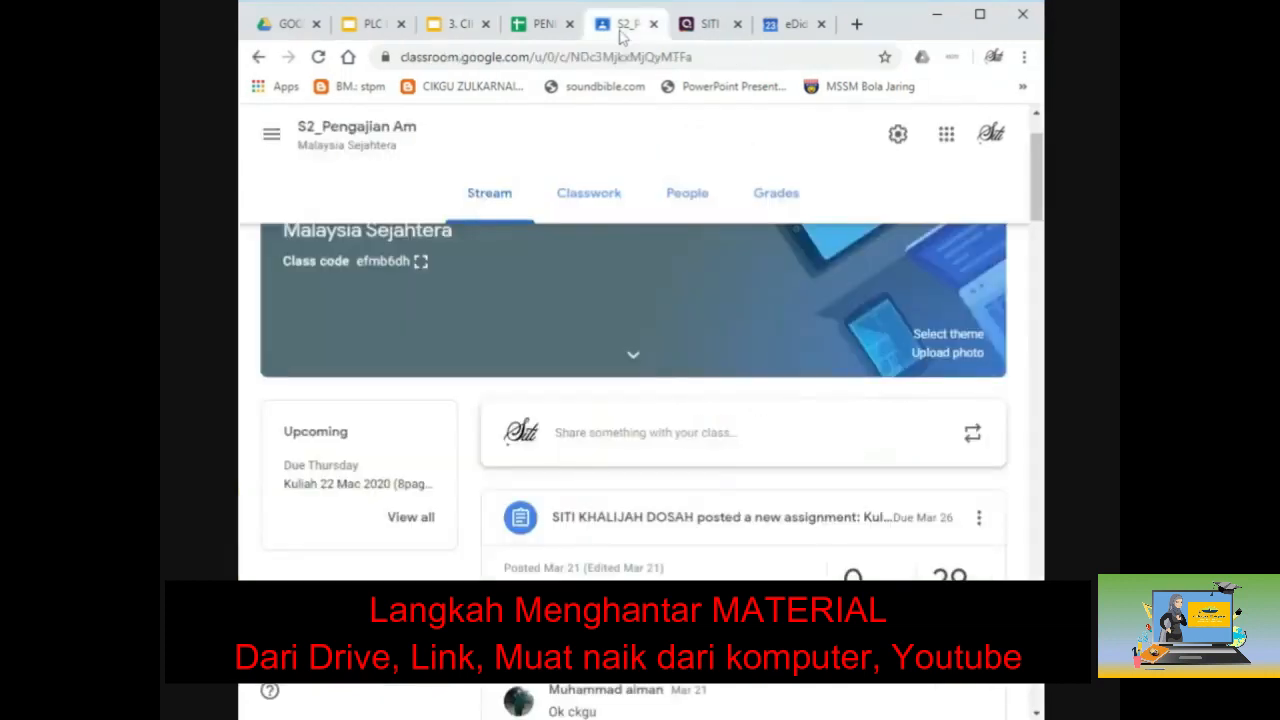
Step: Create a Material post in S2_Pengajian Am Classwork titled 'MALAYSIA MAJU DAN SEJAHTERA'
click(589, 196)
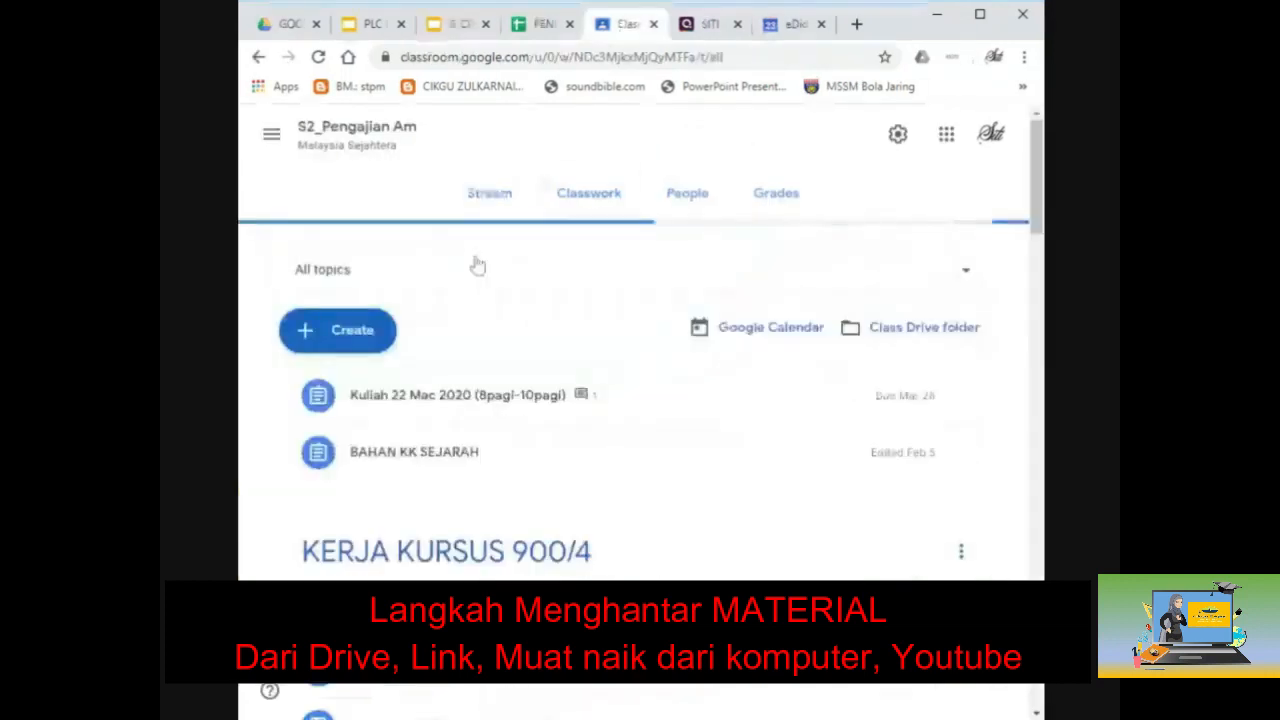
click(367, 339)
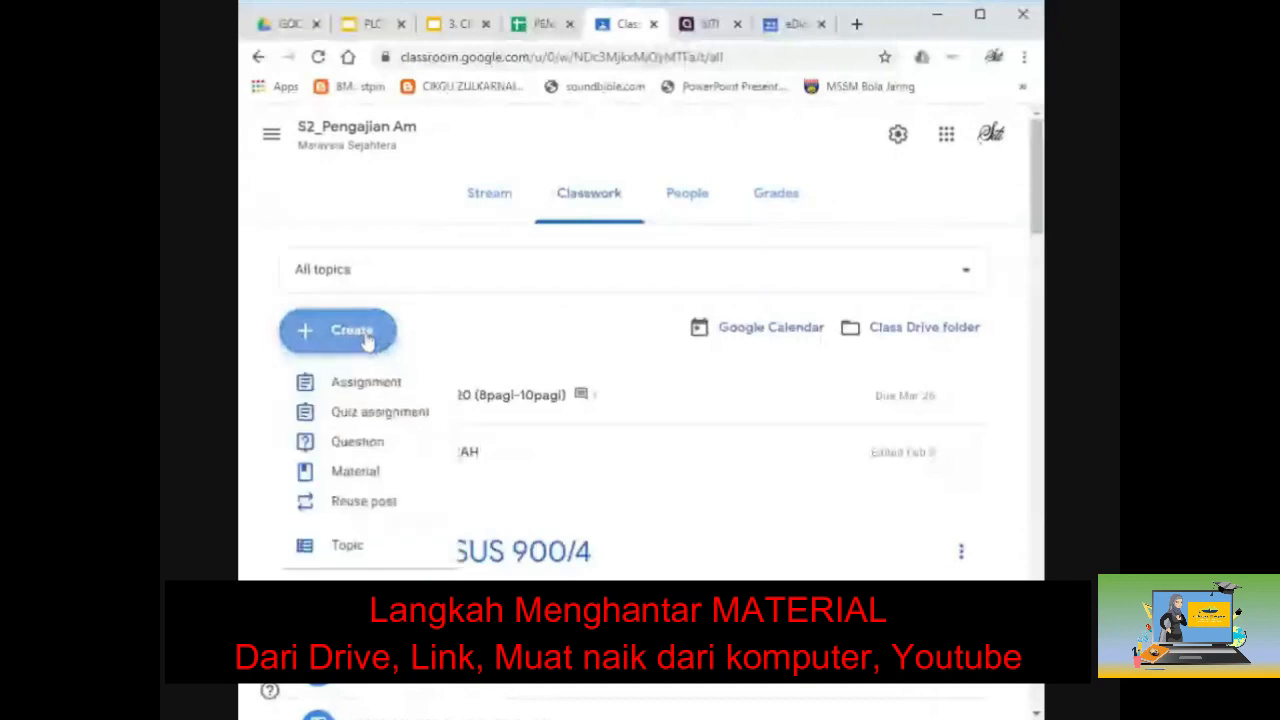
click(375, 484)
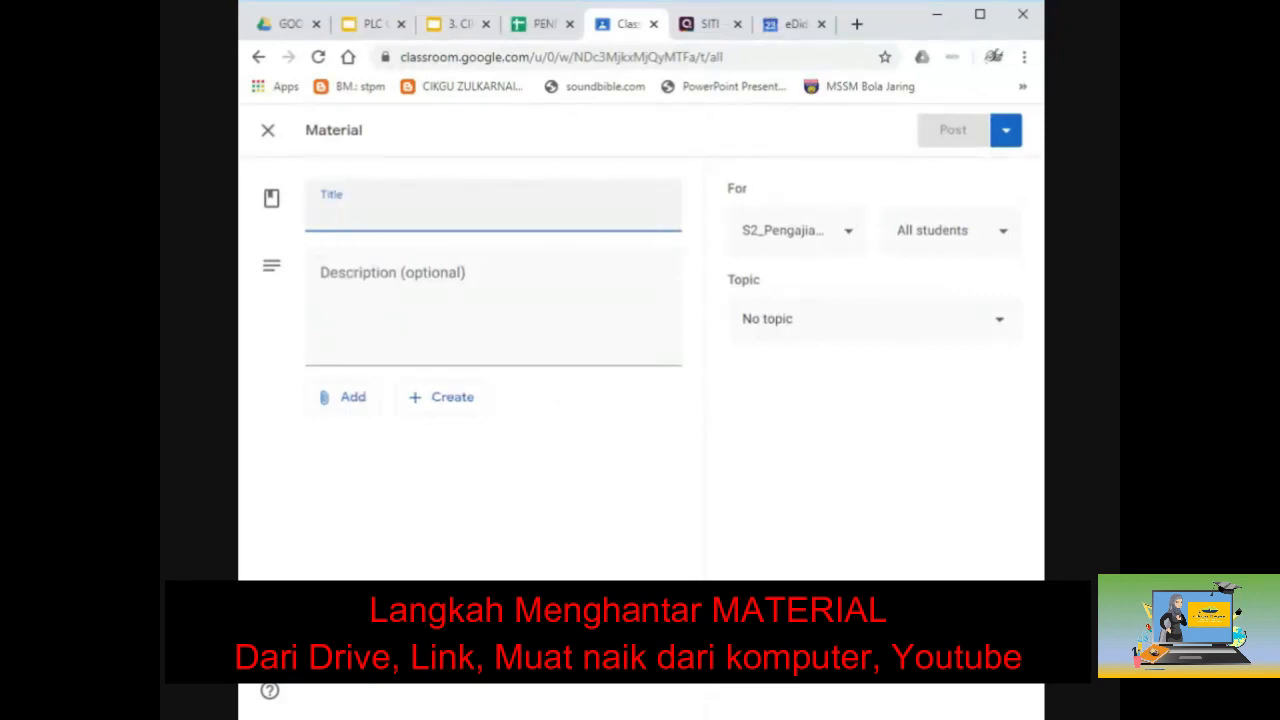
text(mat)
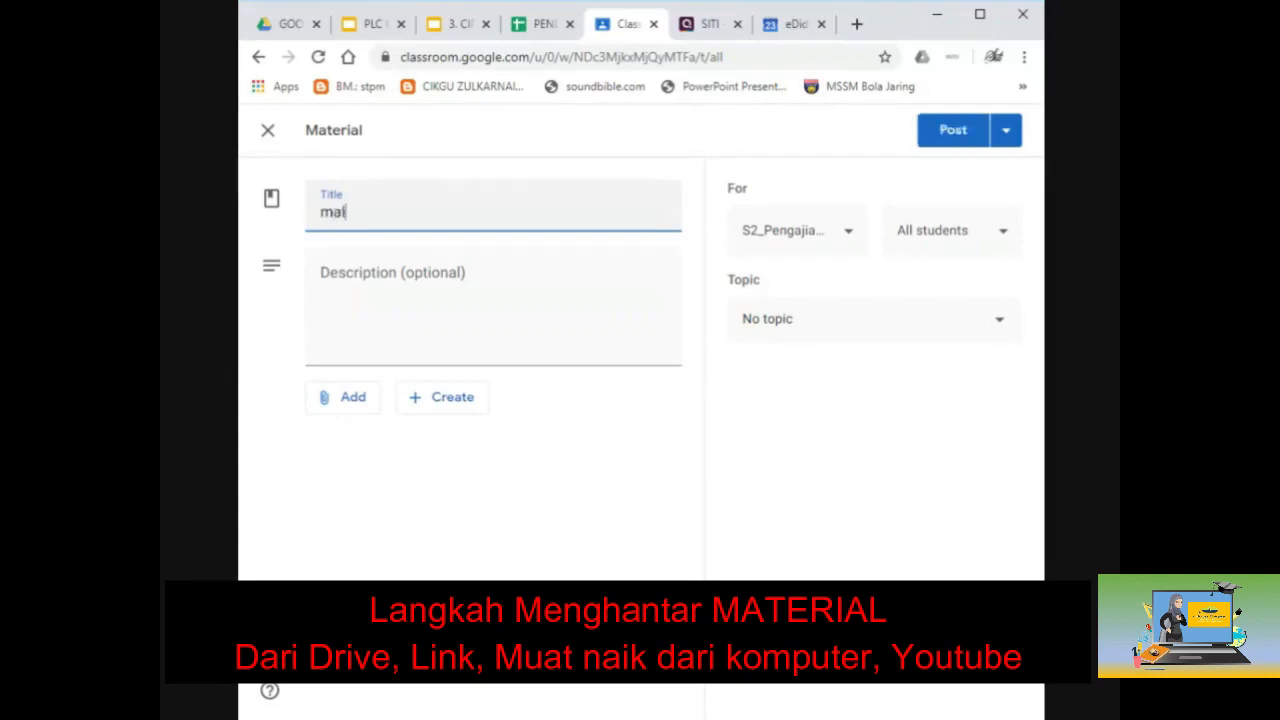
key(BackSpace)
key(BackSpace)
key(BackSpace)
text(MALAYSIA M)
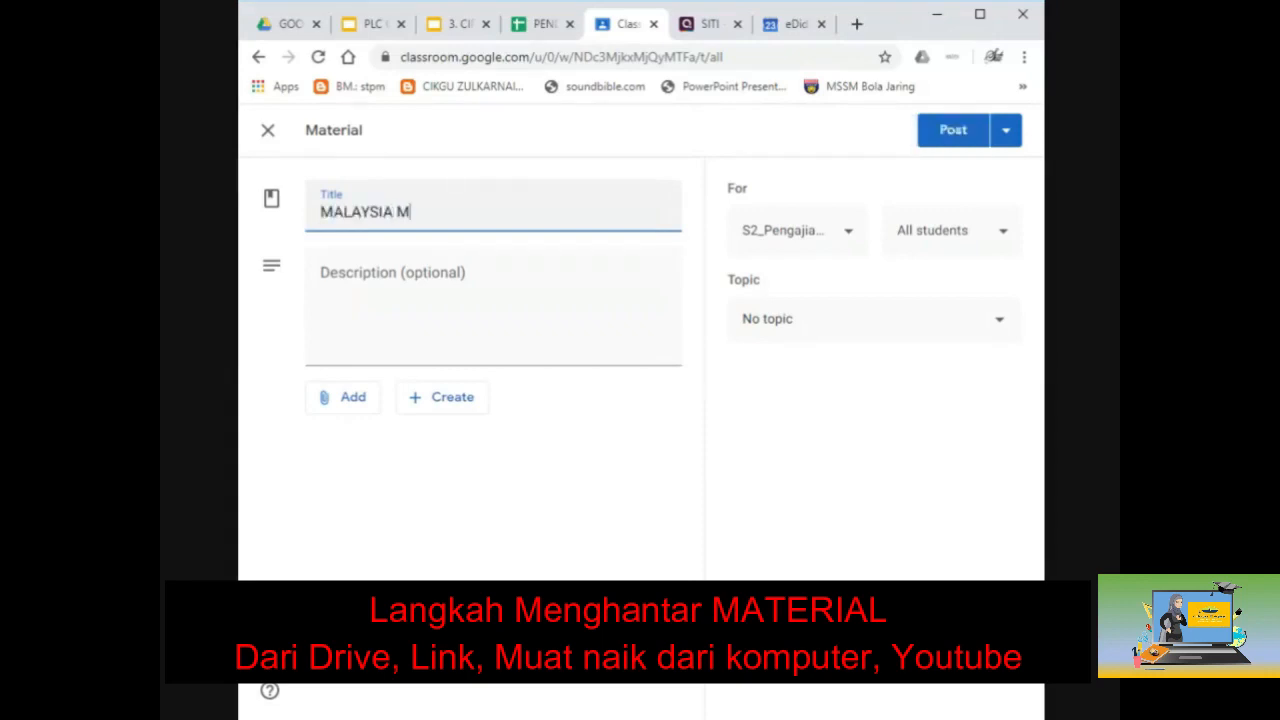
text(AJU DAN SE)
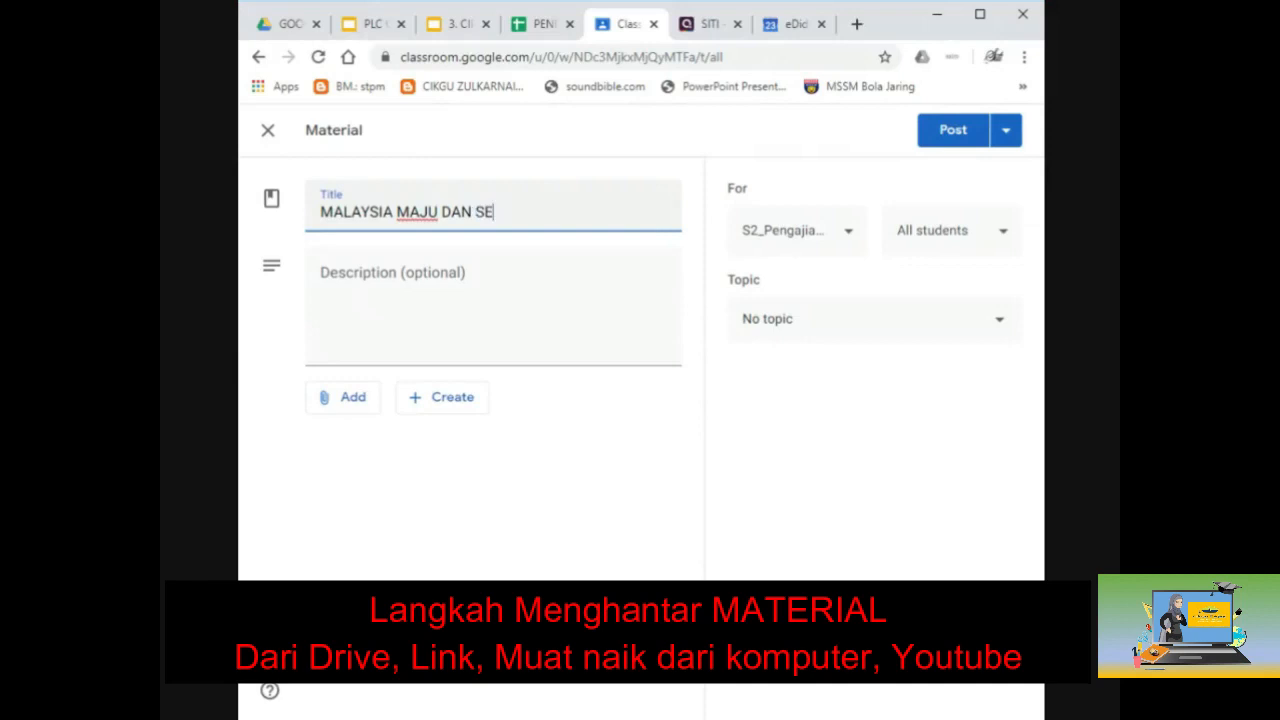
text(JAHTERA)
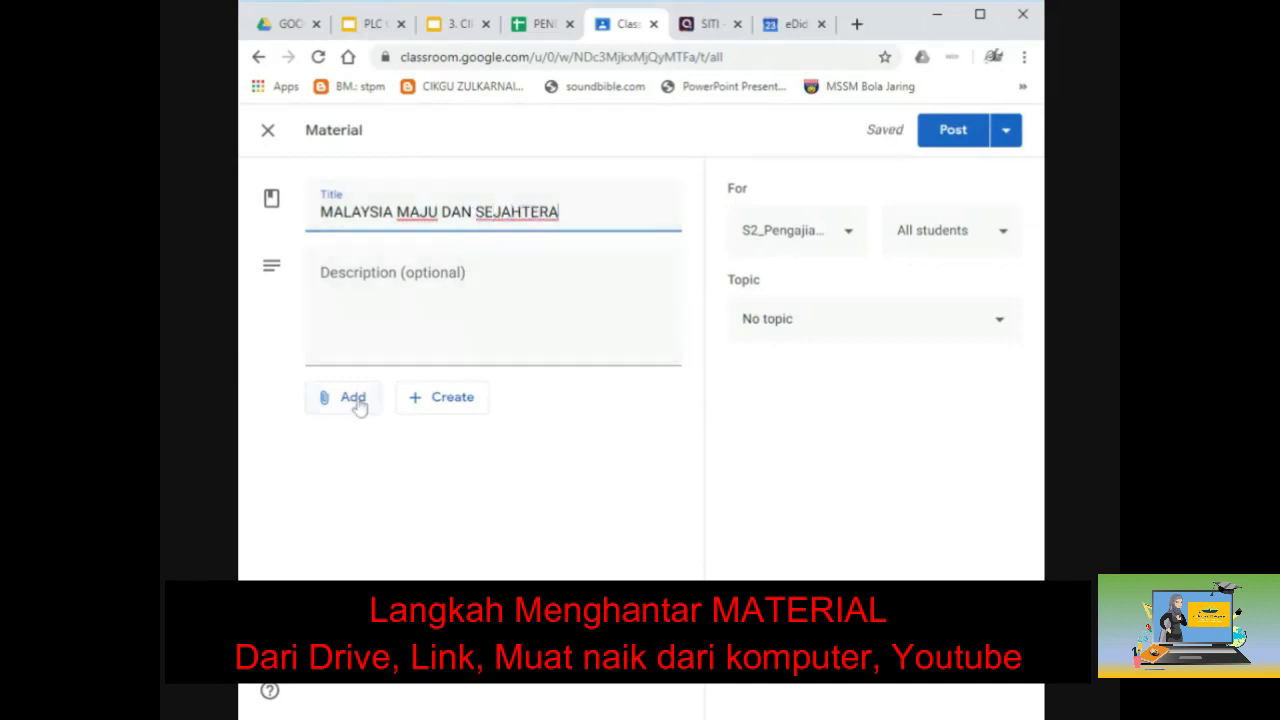
Step: Attach Calon s1 2019.pdf from My Drive's PAM Penggal 2 folder to the material
click(355, 403)
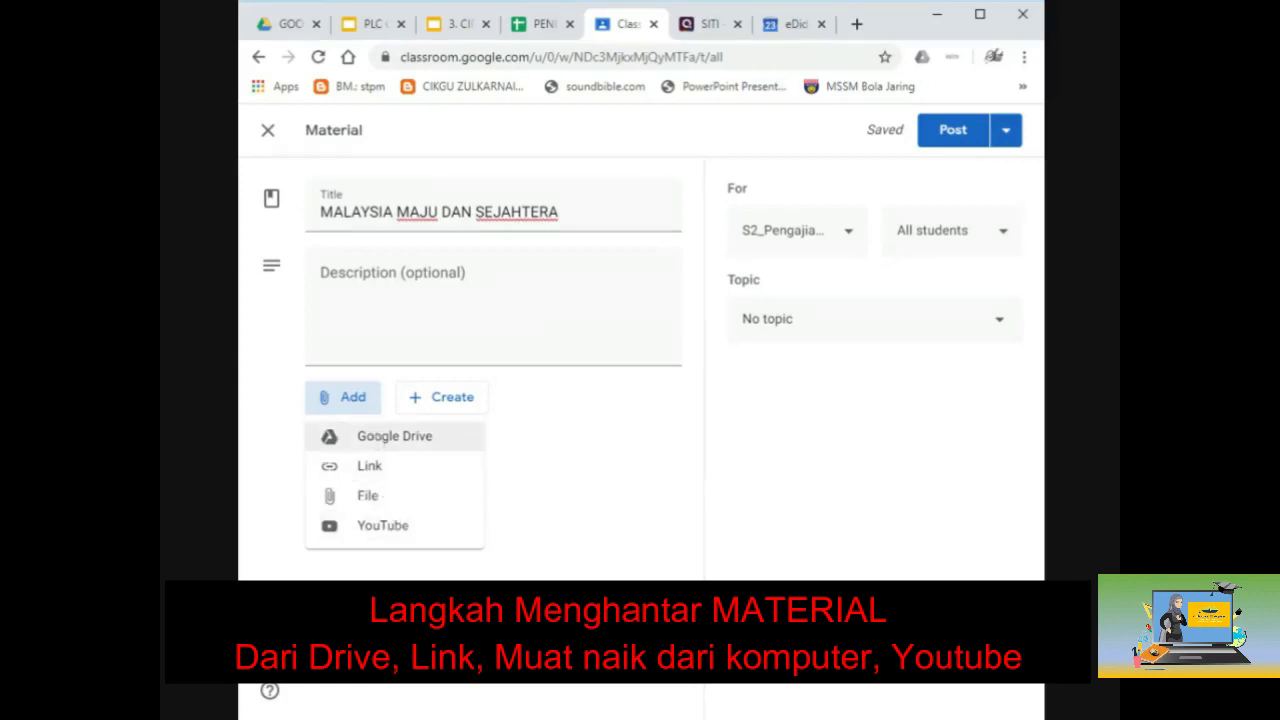
click(375, 443)
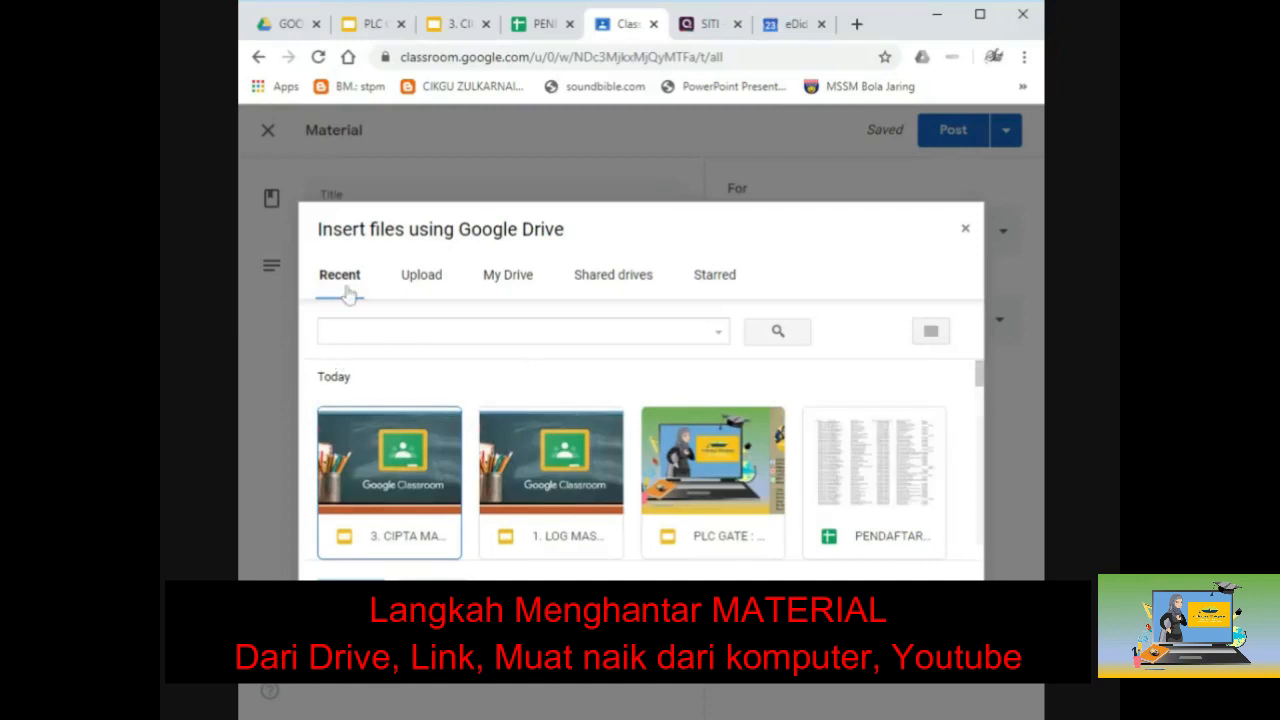
click(510, 284)
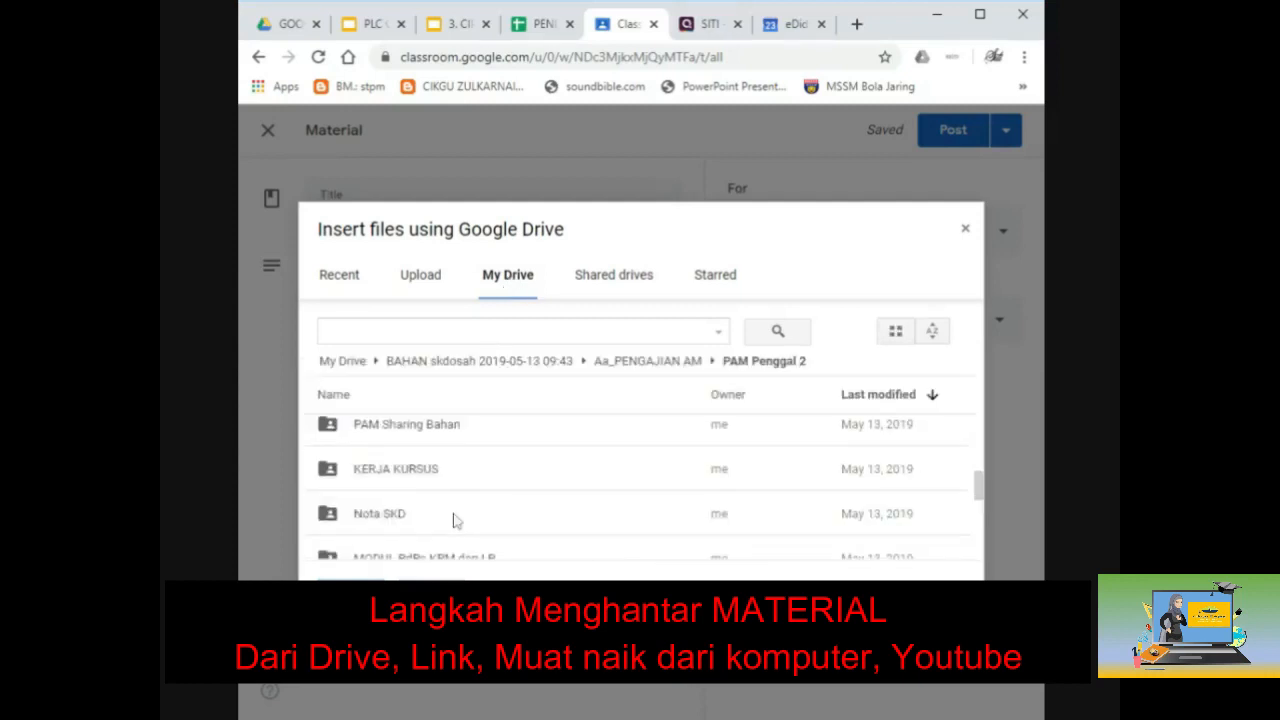
scroll(451, 520, down, 3)
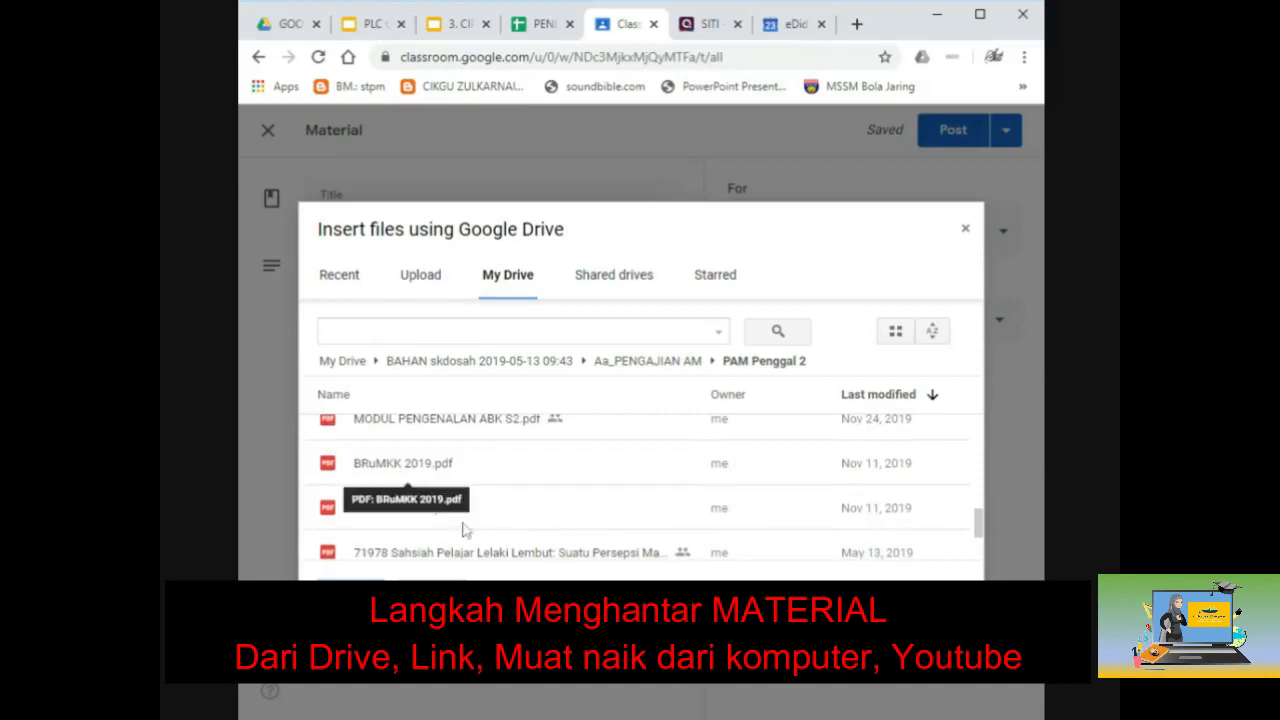
click(450, 524)
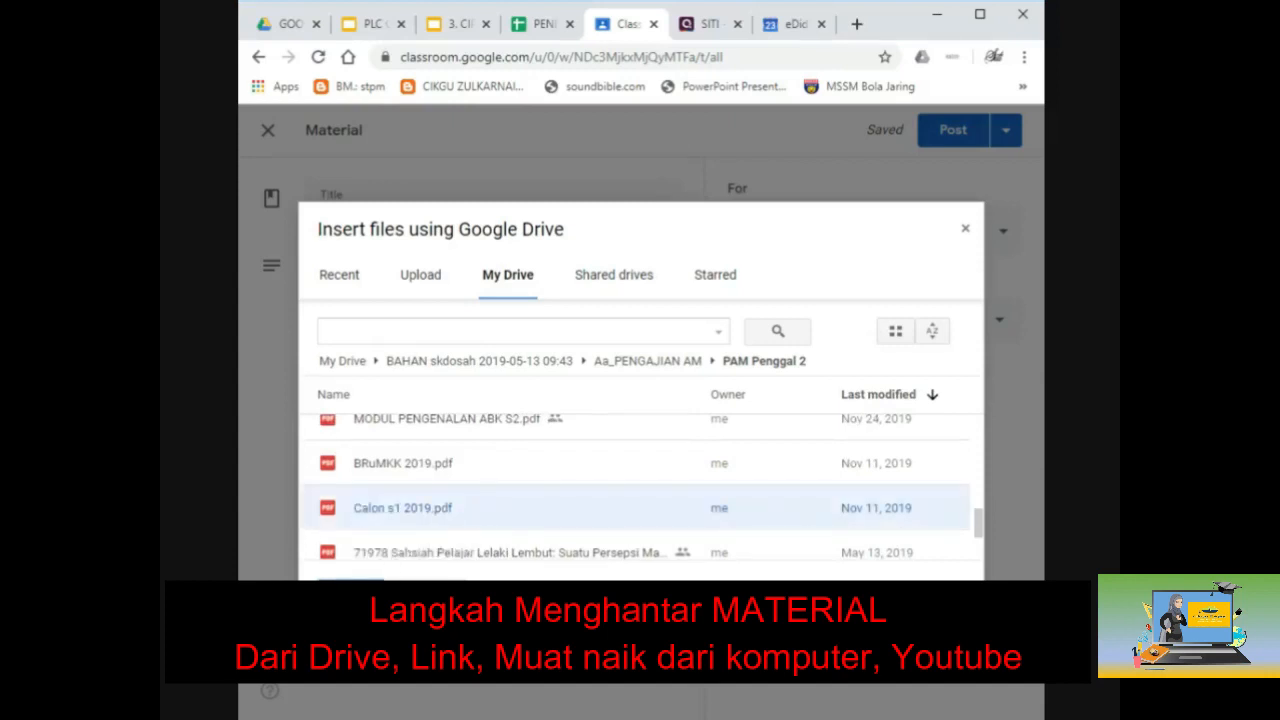
click(350, 593)
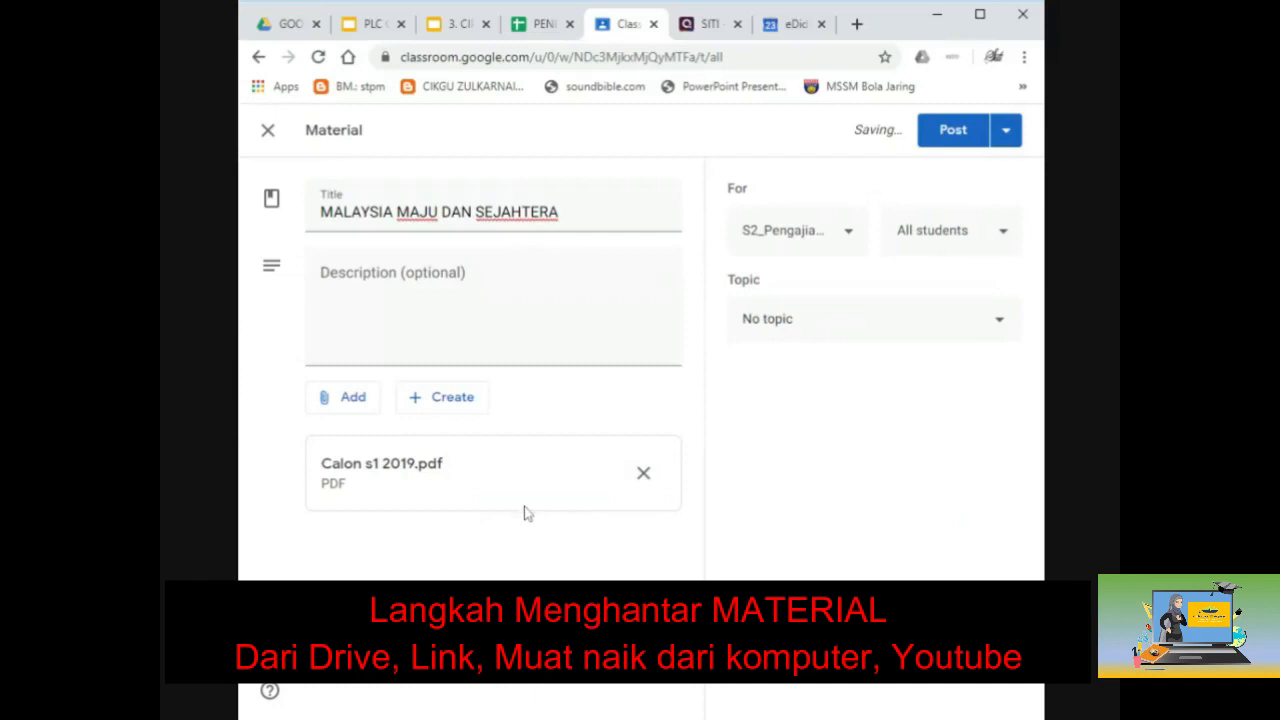
Step: Look over the attachment options, then open a new Chrome tab beside the draft
click(347, 398)
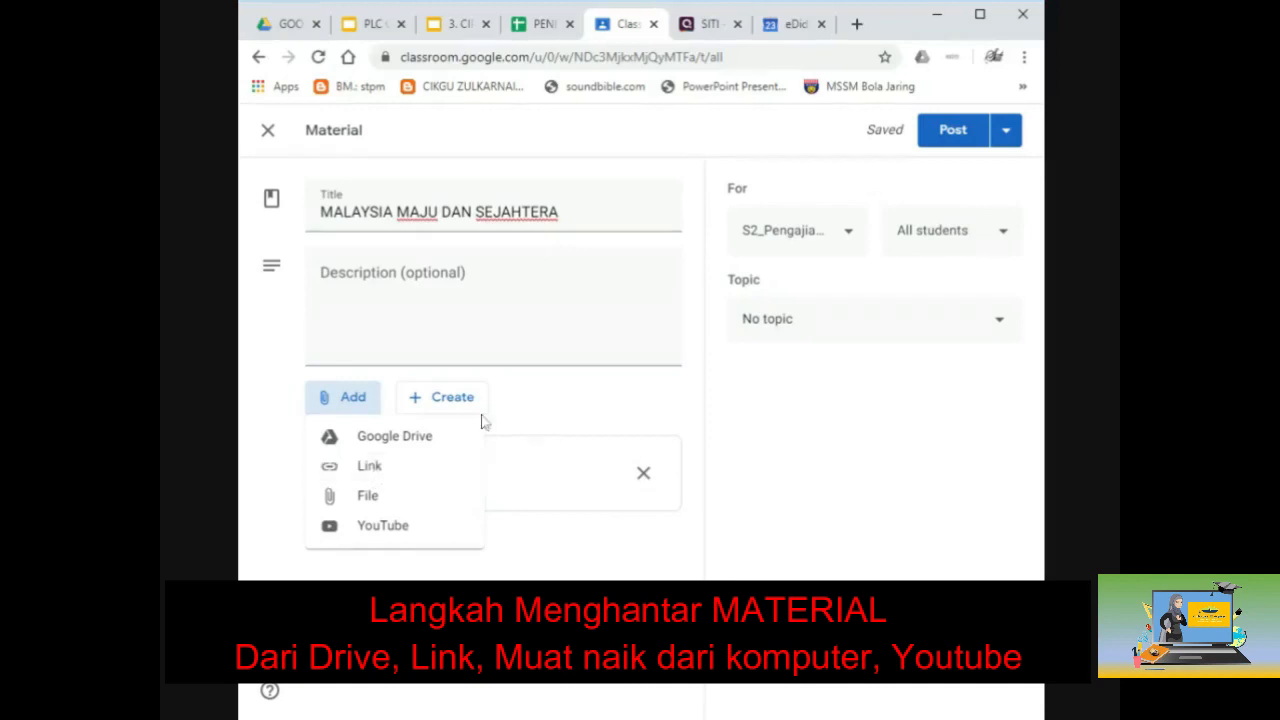
click(855, 24)
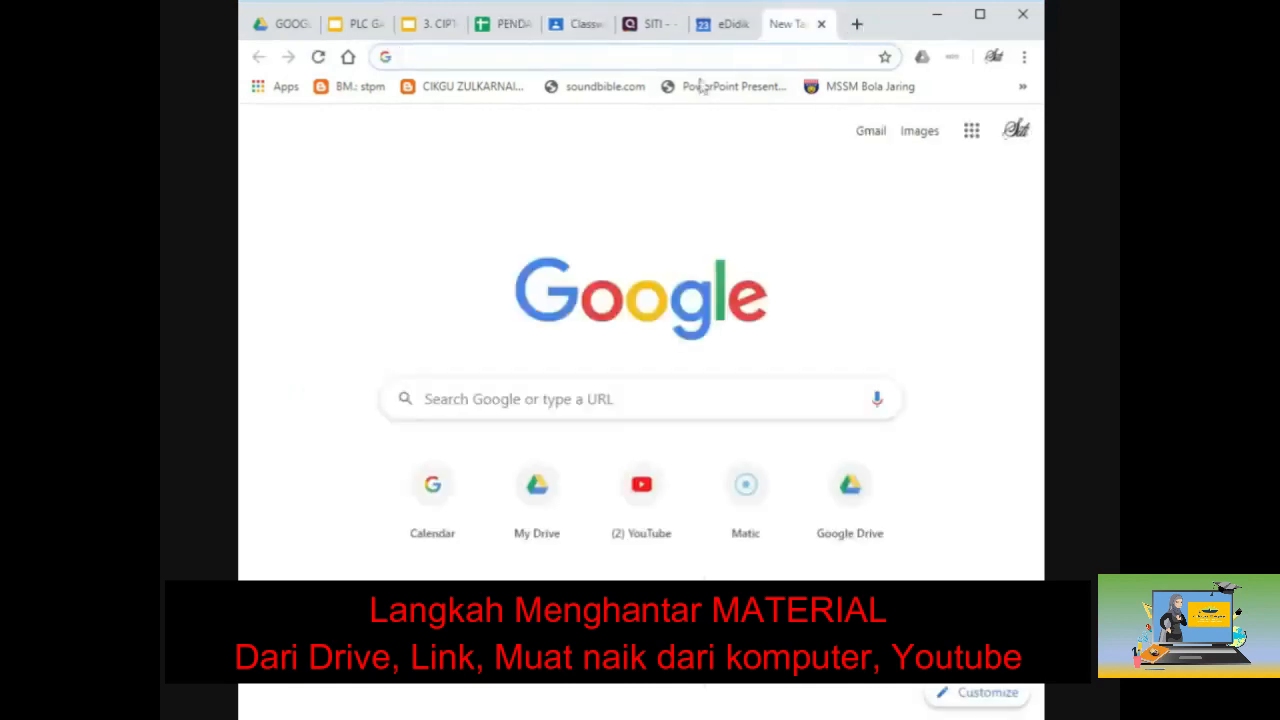
Step: Search Google for 'malaysia maju dan sejahtera pengajian am'
text(MALAYIS)
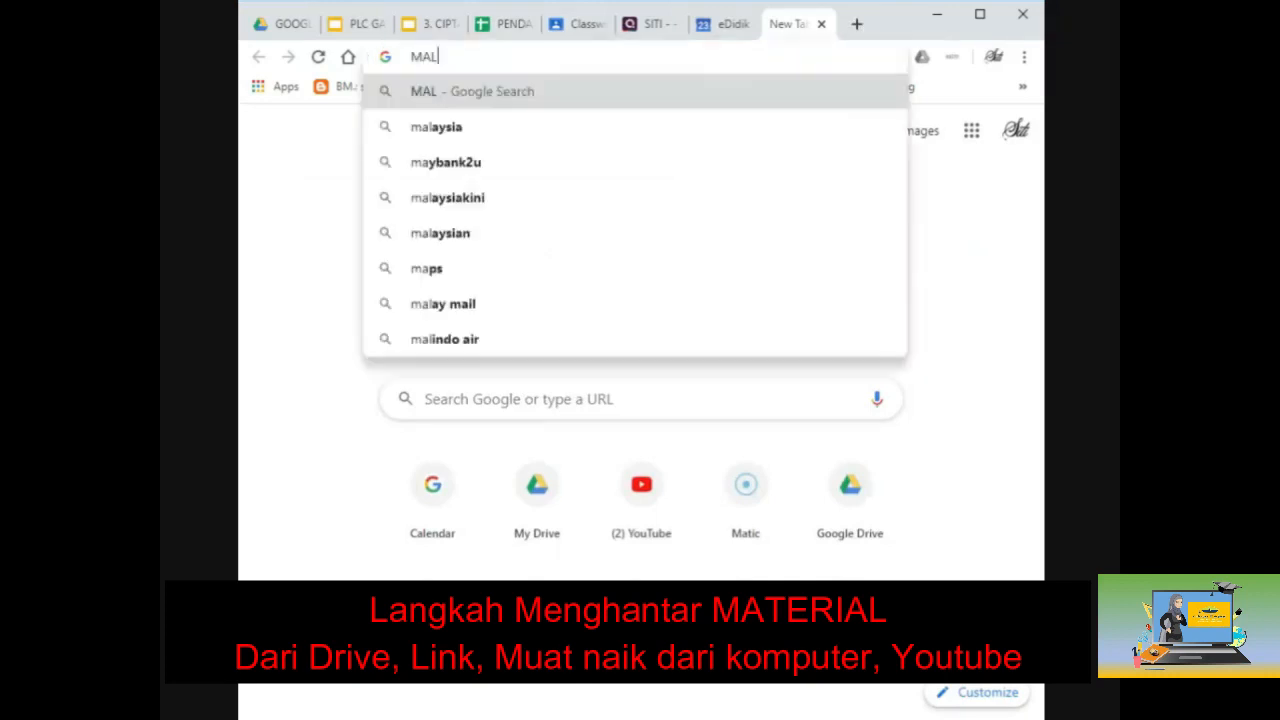
key(BackSpace)
key(BackSpace)
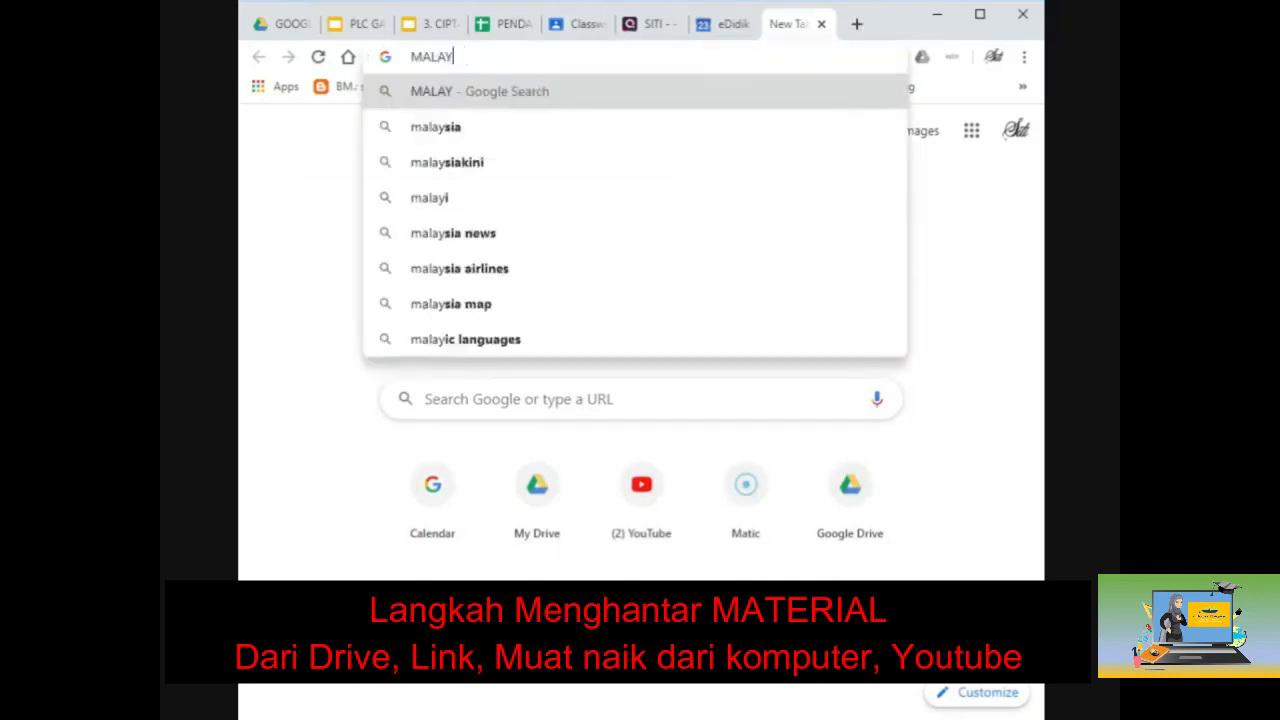
text(SIA M)
key(BackSpace)
key(BackSpace)
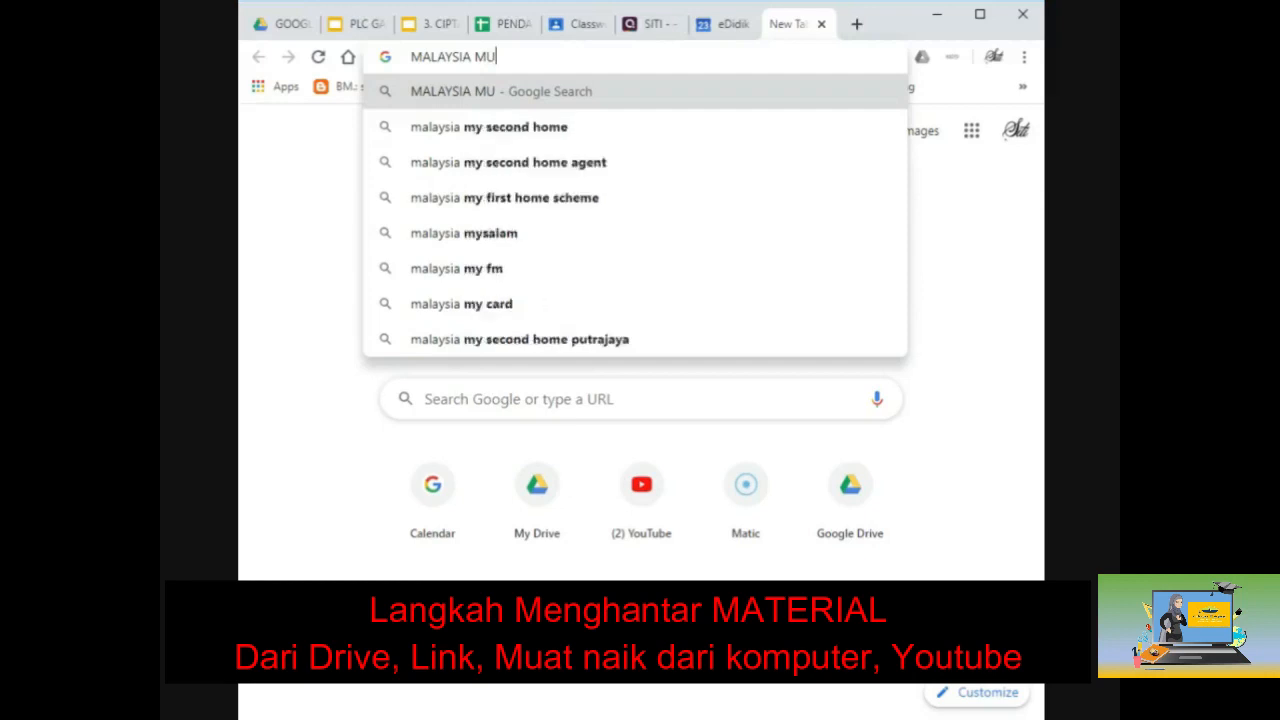
text(MAJU DAN)
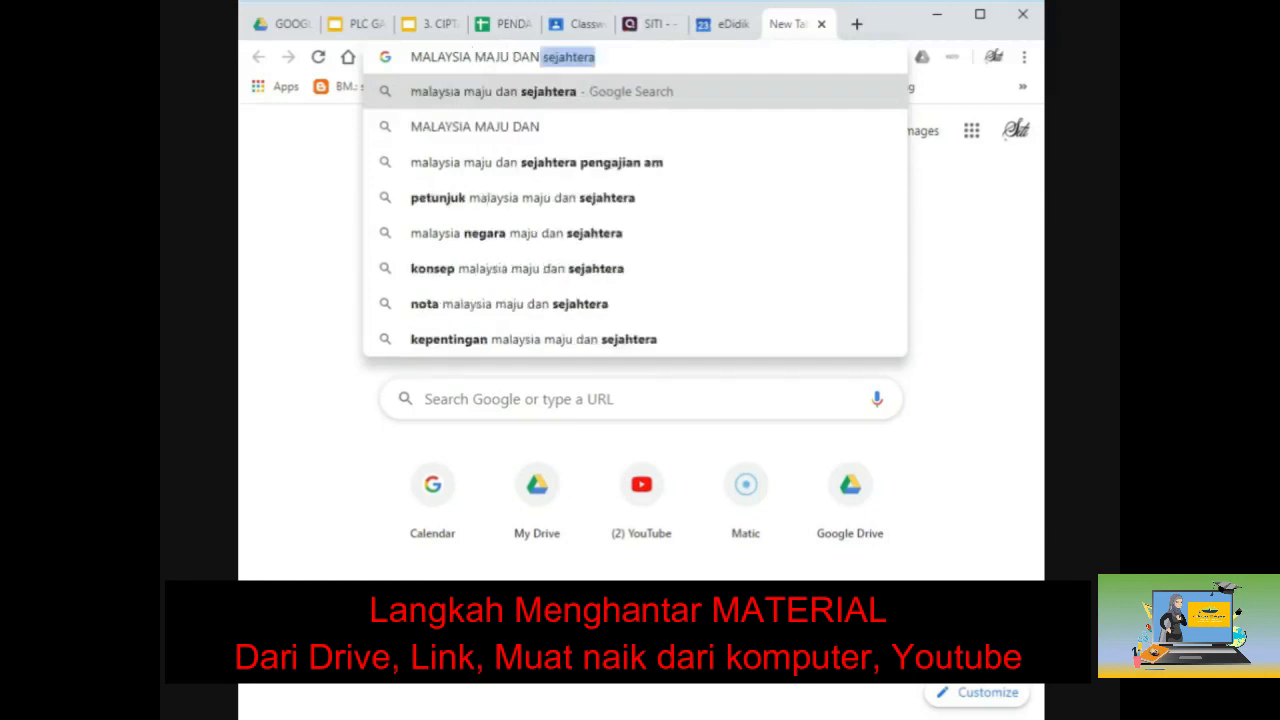
click(681, 162)
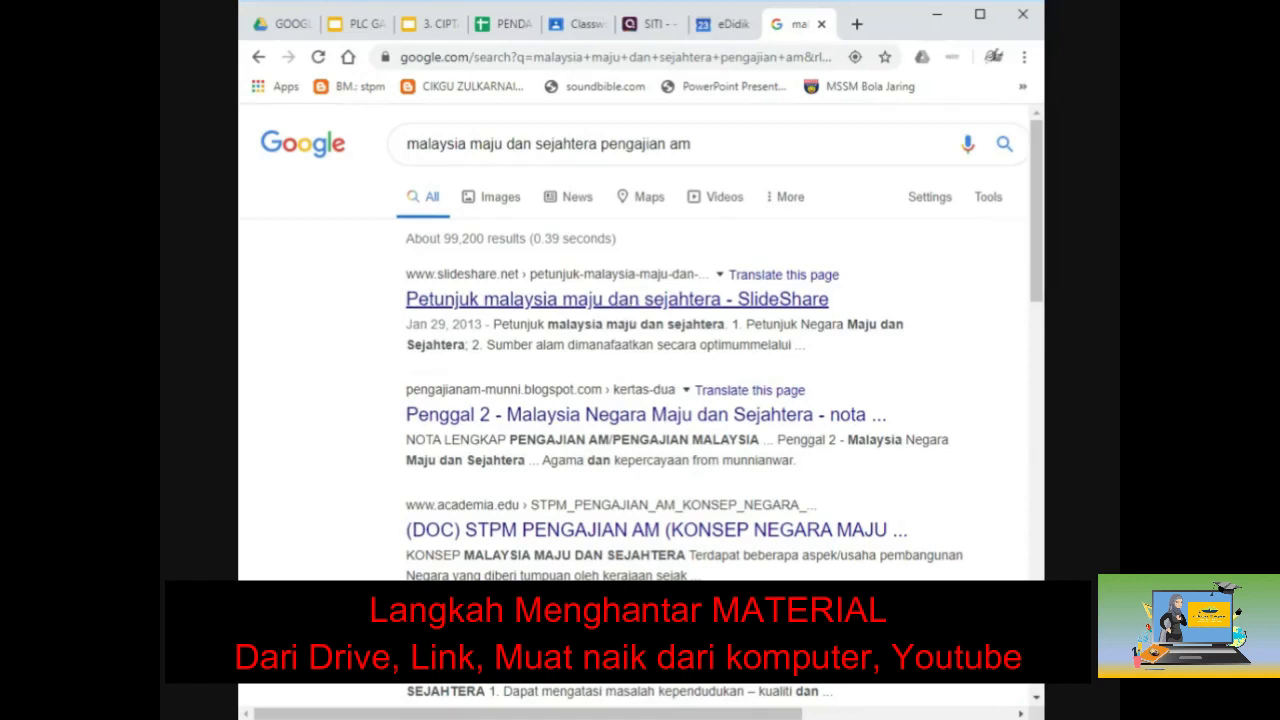
Step: Open the SlideShare 'Petunjuk malaysia maju dan sejahtera' result and copy its URL back to Classroom
click(622, 307)
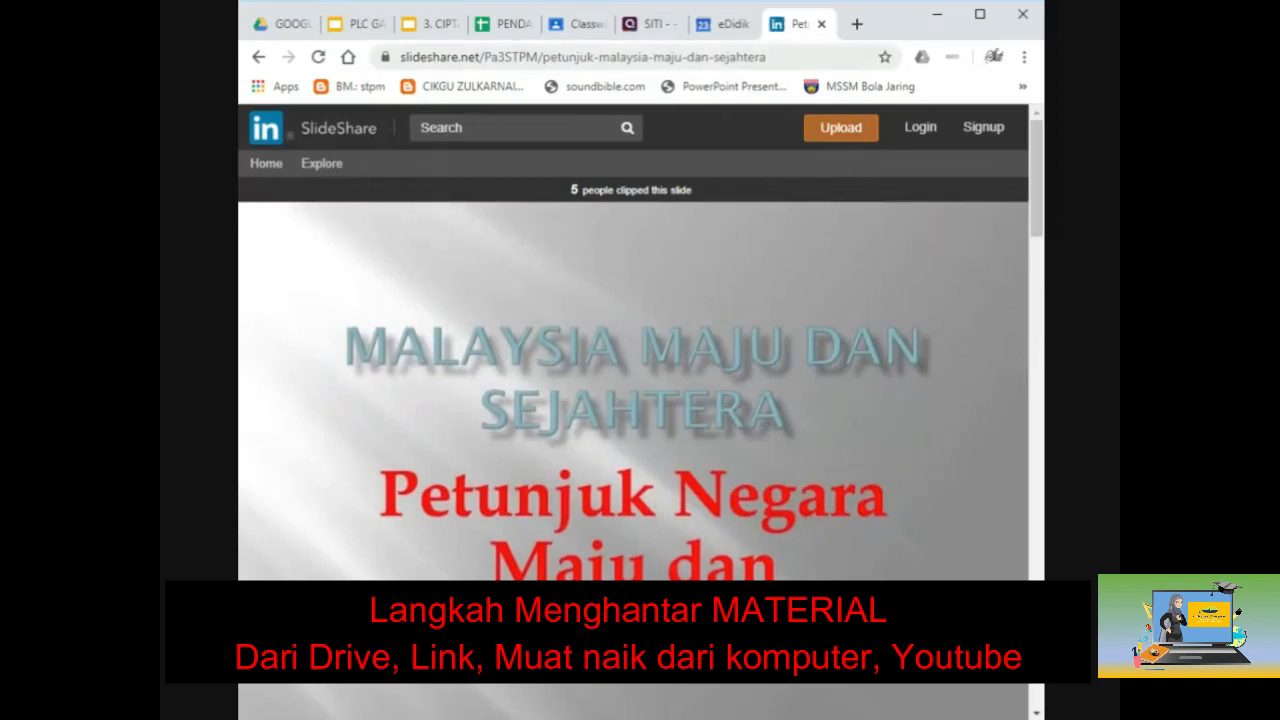
click(583, 57)
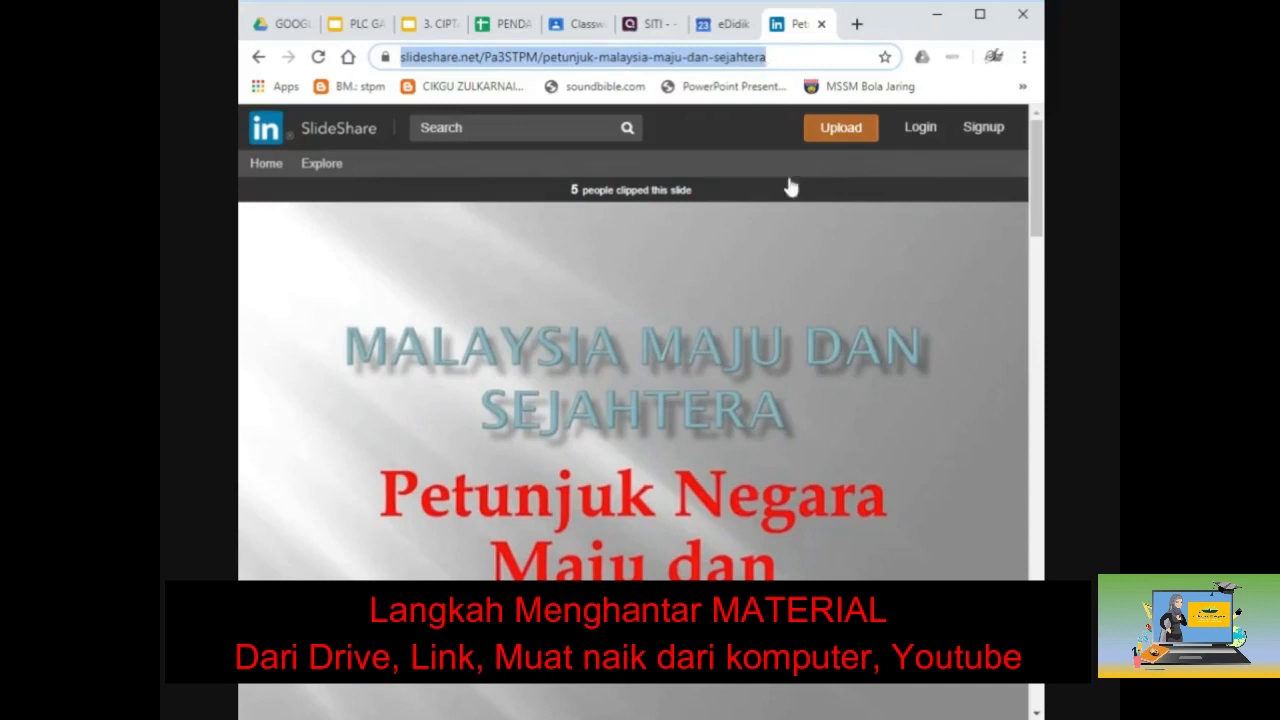
click(578, 23)
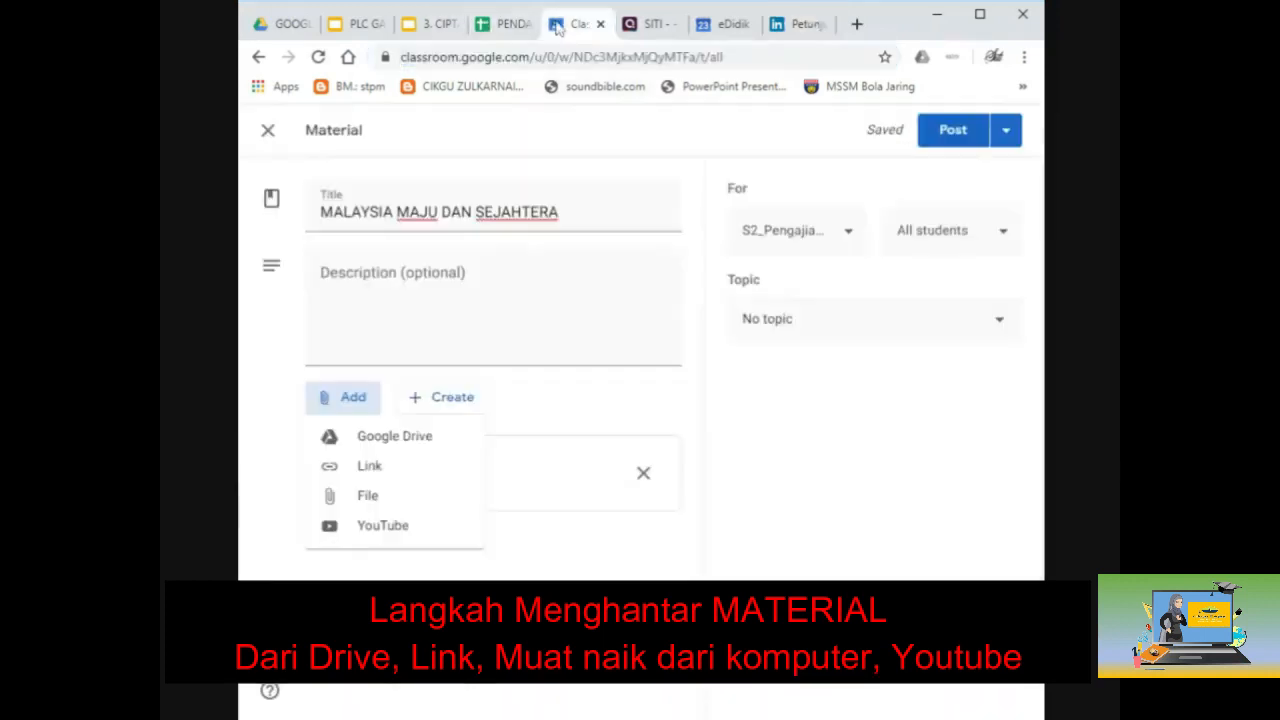
Step: Attach the copied SlideShare URL to the material as a link below the PDF
click(380, 465)
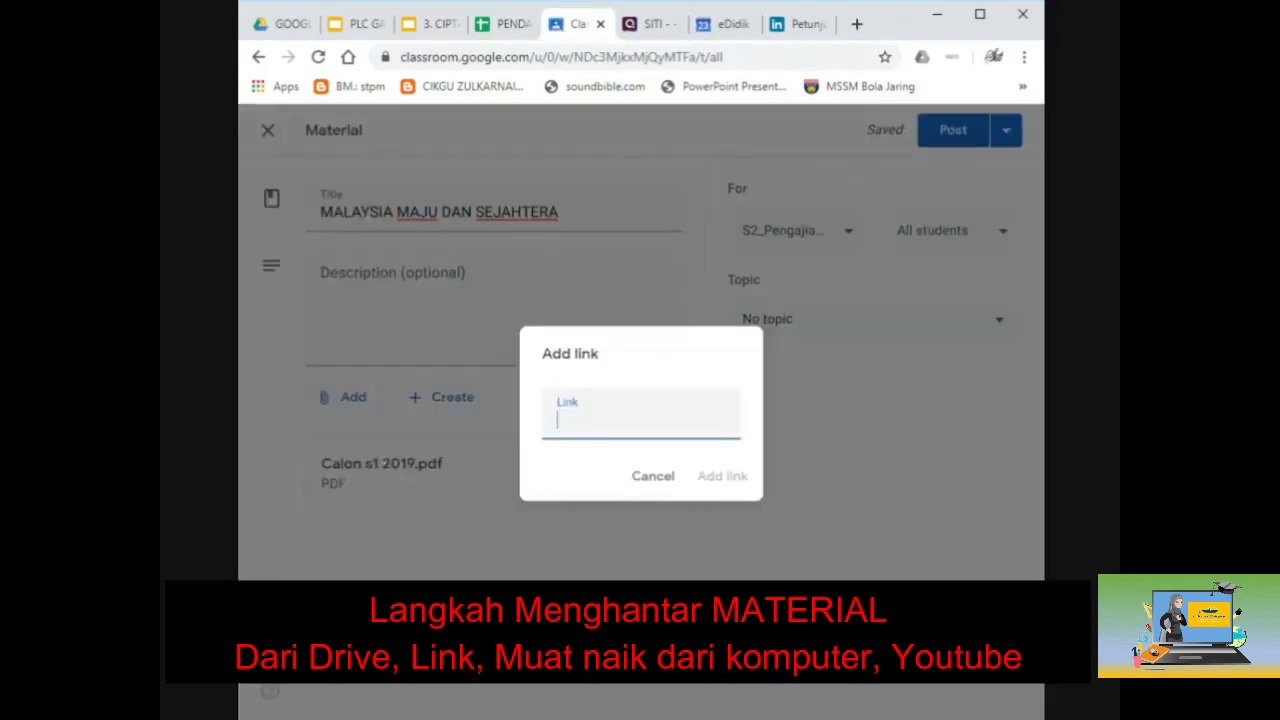
key(ctrl+v)
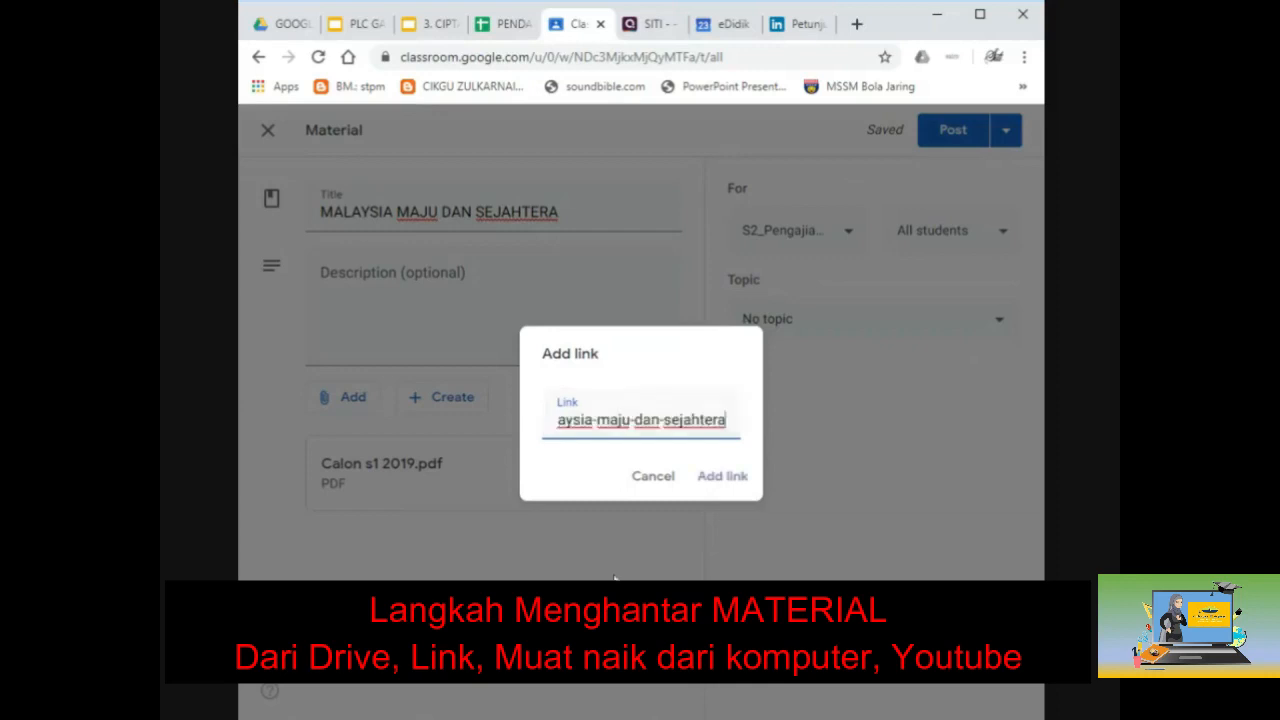
click(722, 476)
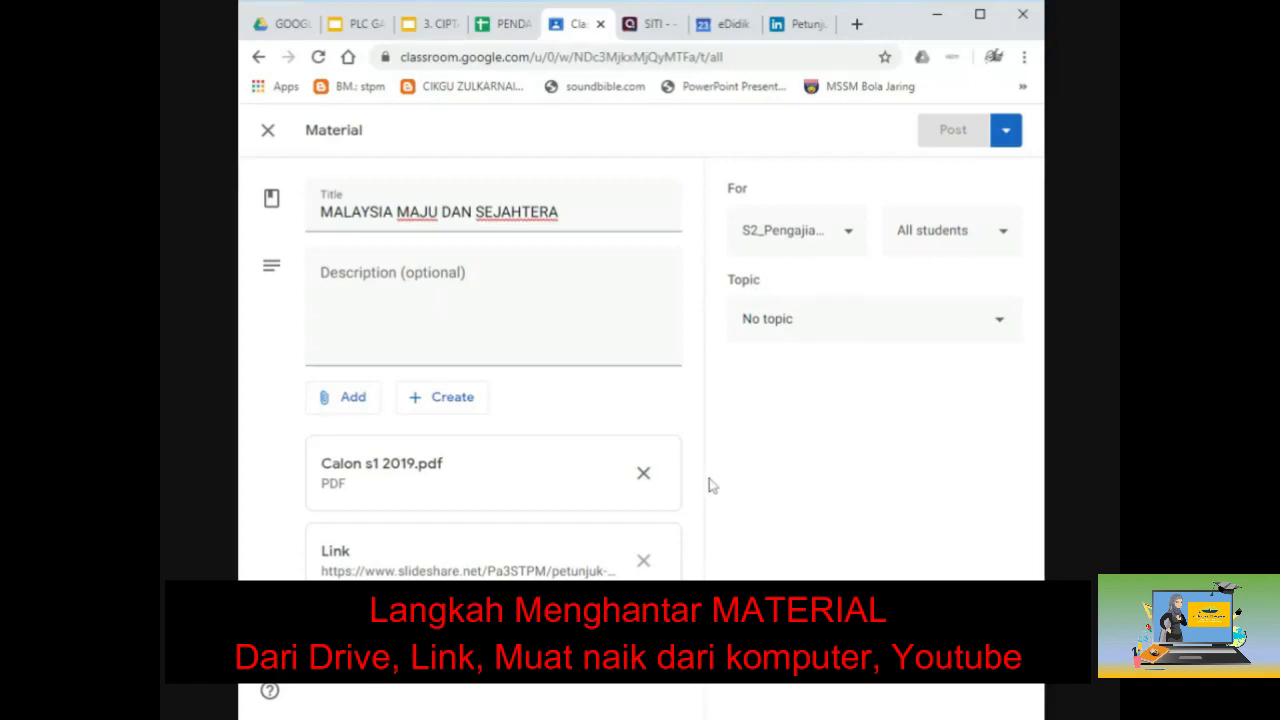
click(355, 400)
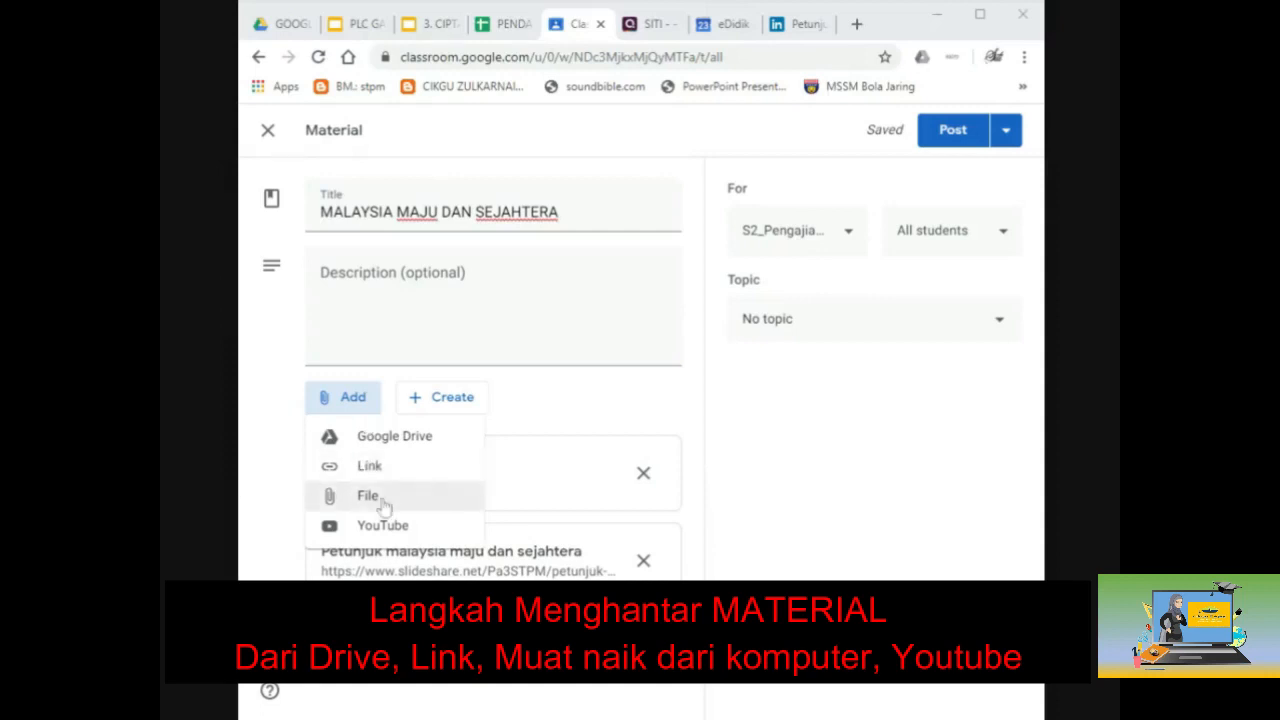
Step: Upload Calon s1 2019.pdf from the computer as a file attachment
click(385, 507)
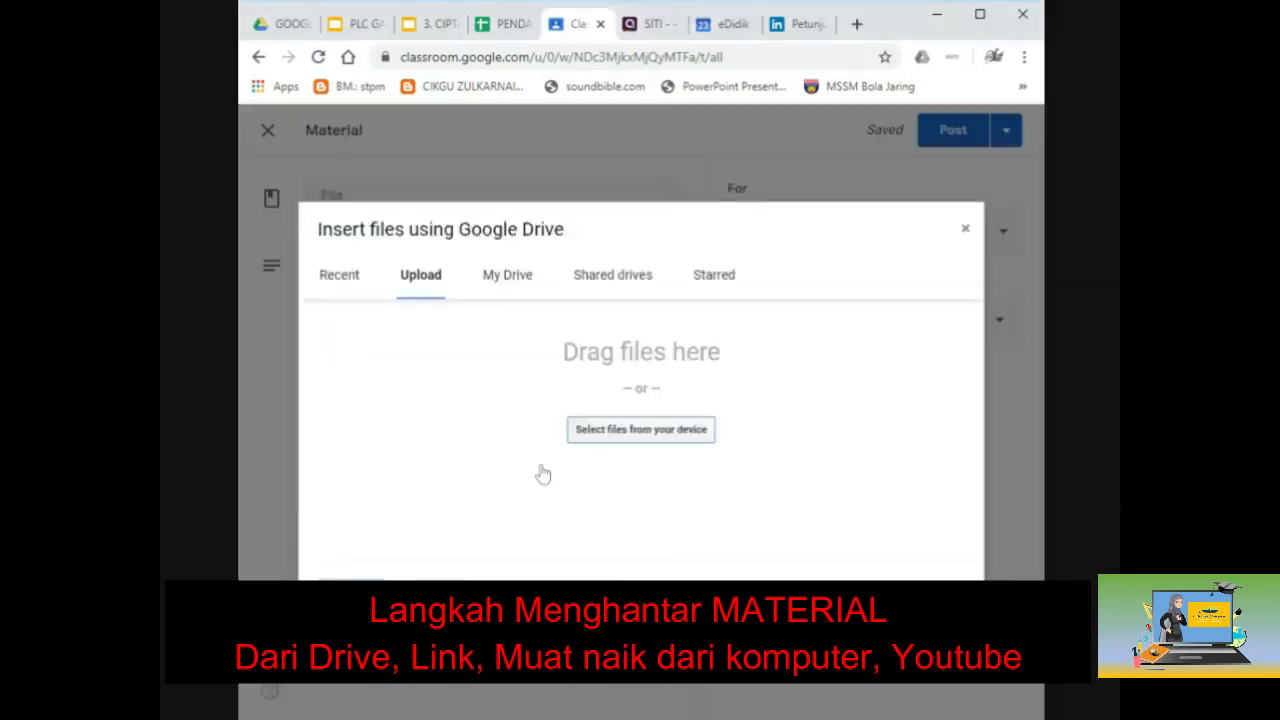
click(615, 440)
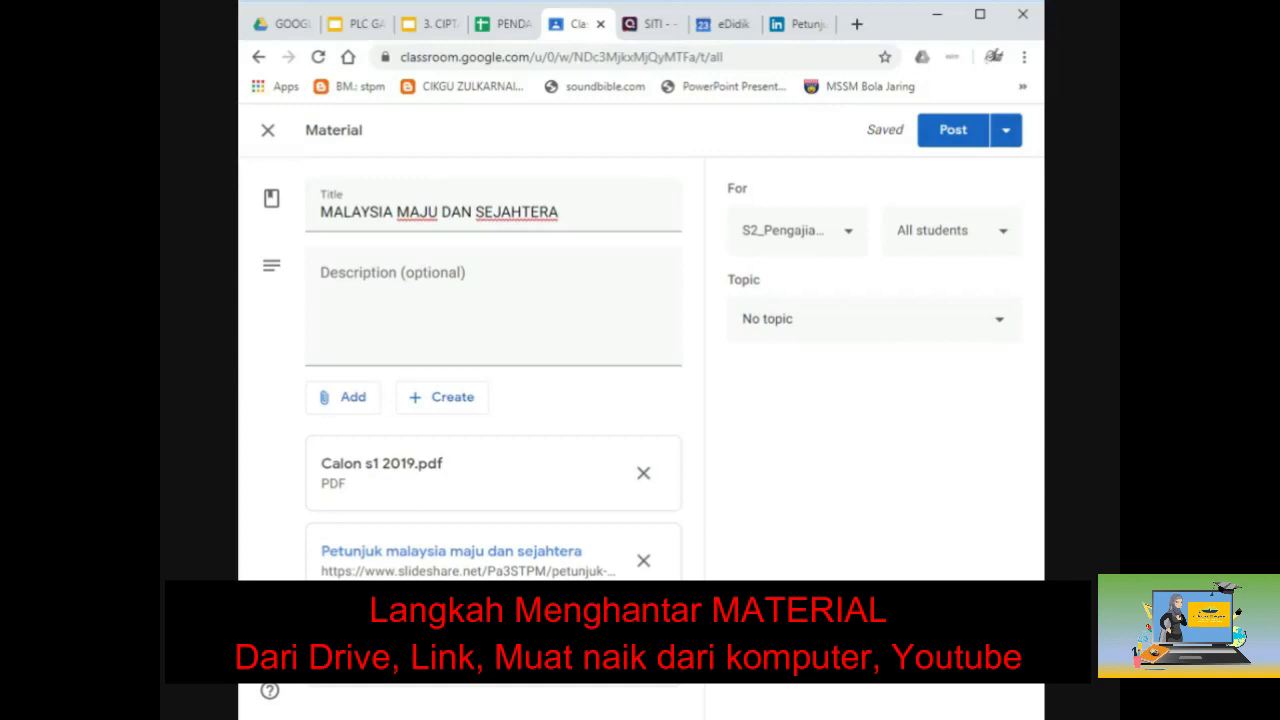
Step: Search YouTube for 'MALAYSIA MAJU SEJAHTERA' and attach the Malaysia official lyric video
click(351, 410)
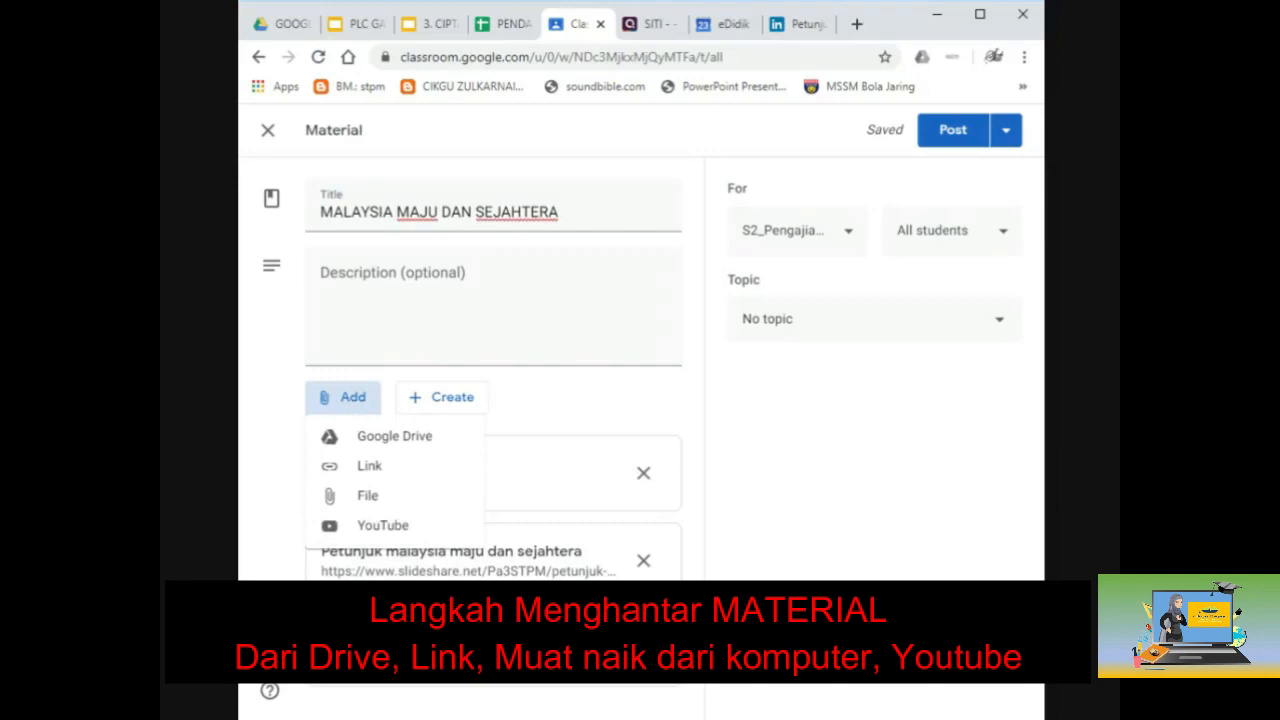
click(390, 530)
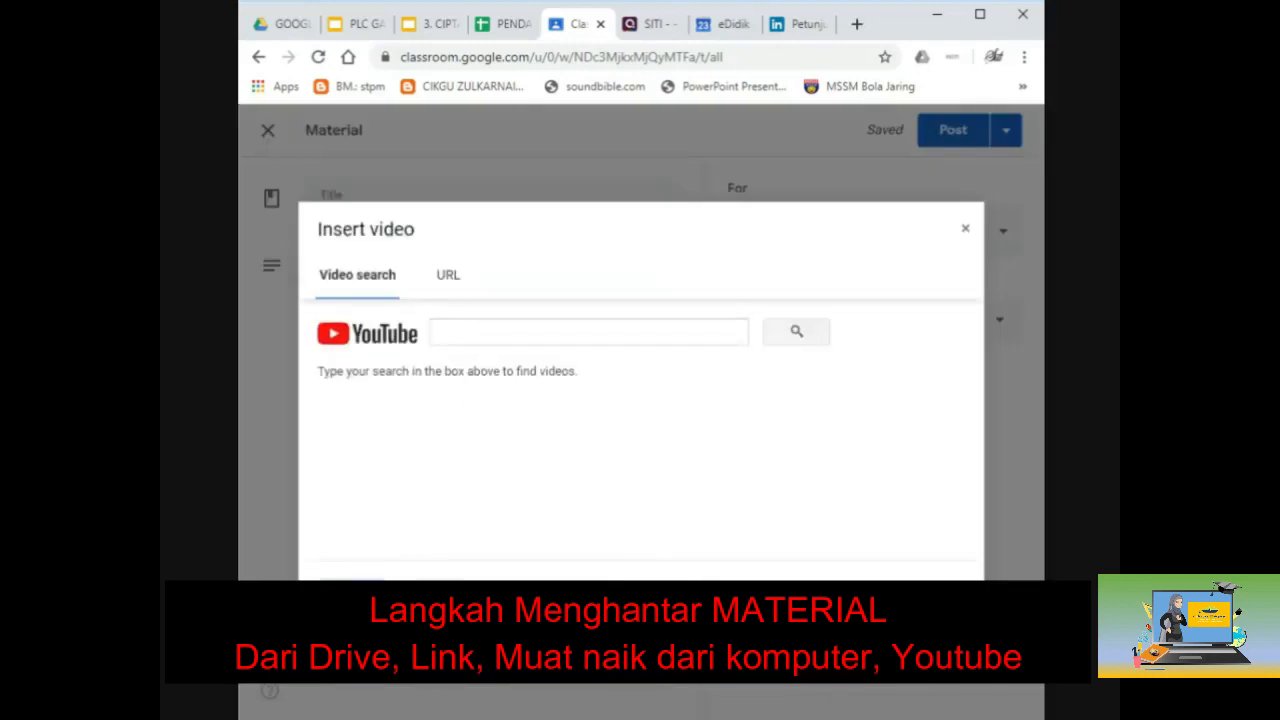
text(MA)
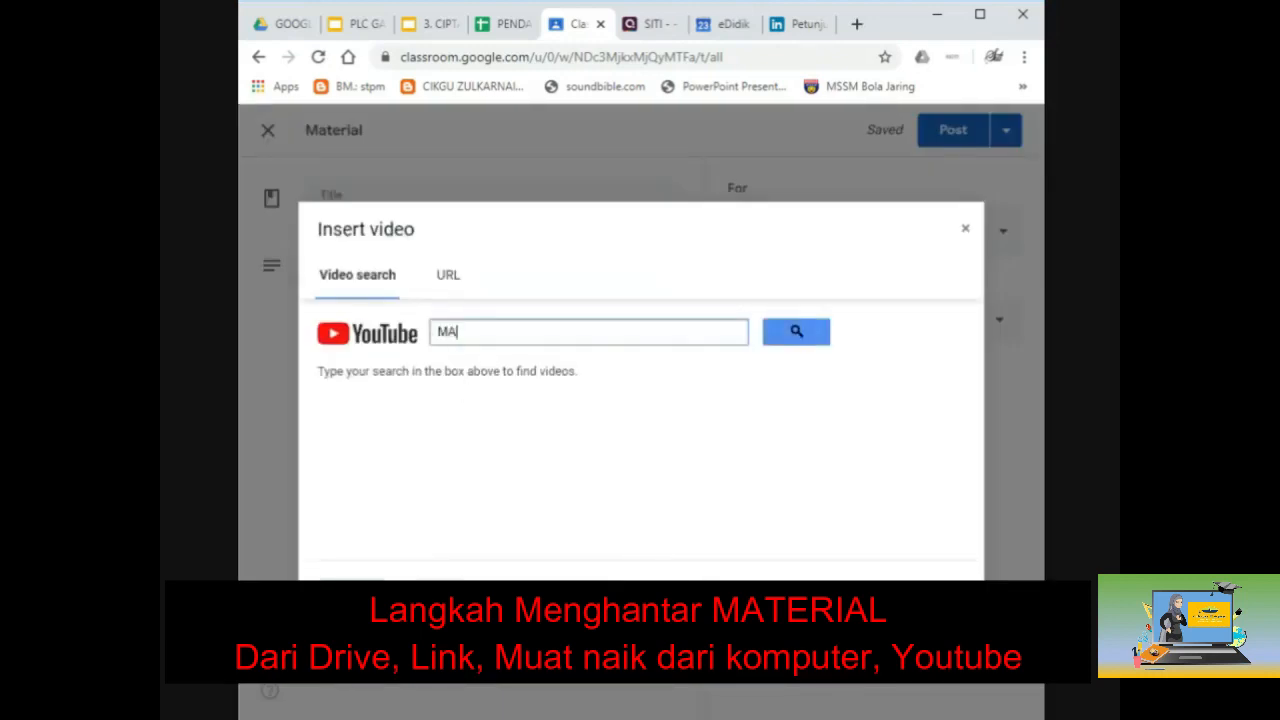
text(LAYSIA )
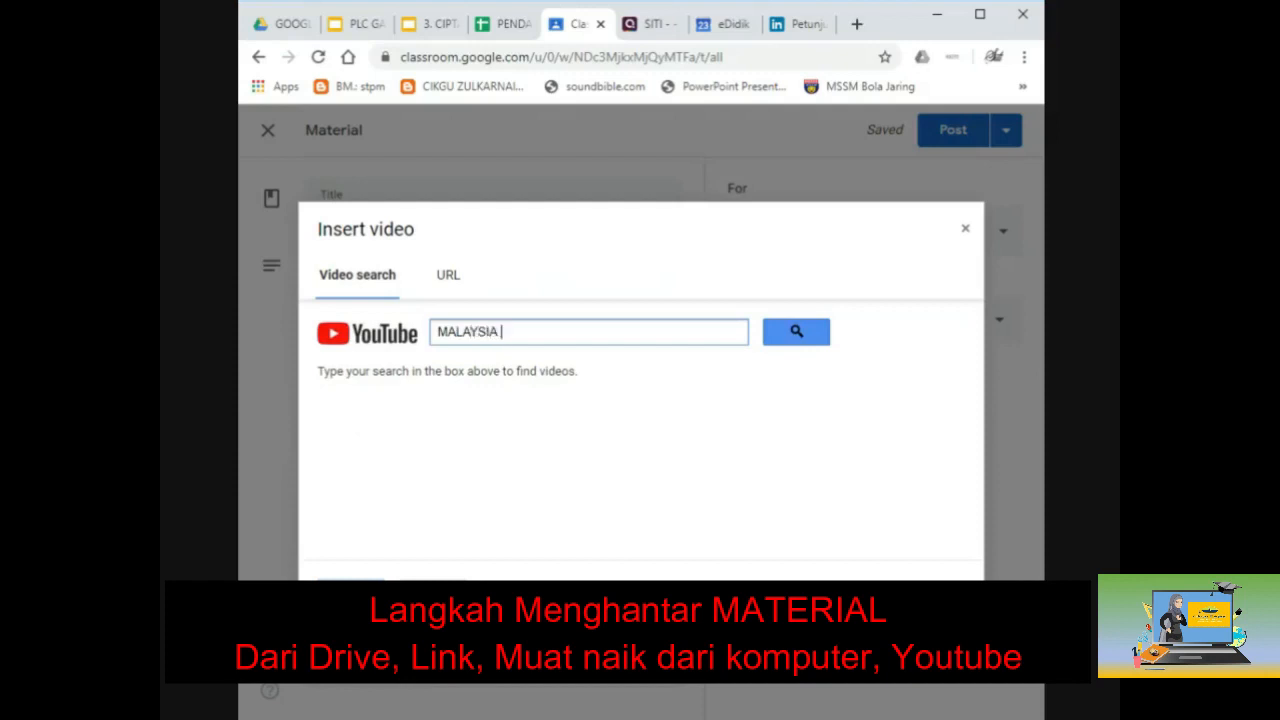
text(MAJU SEJAHTERA)
click(797, 338)
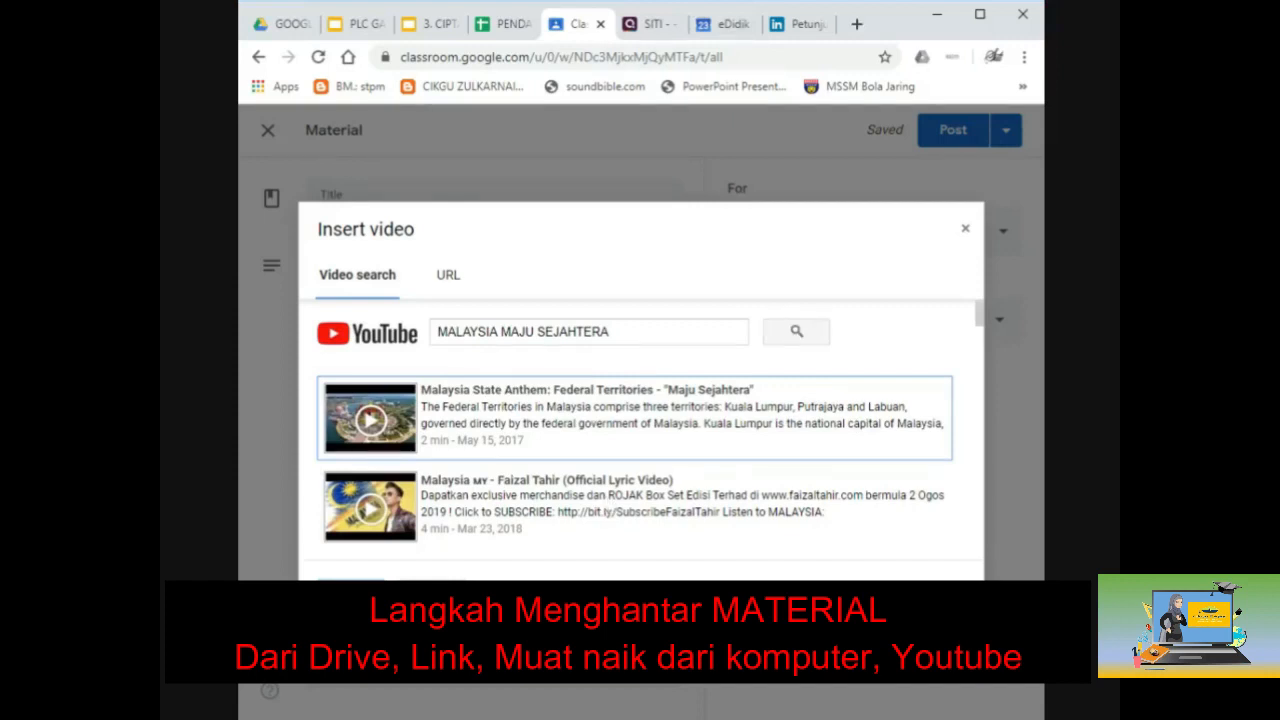
click(607, 507)
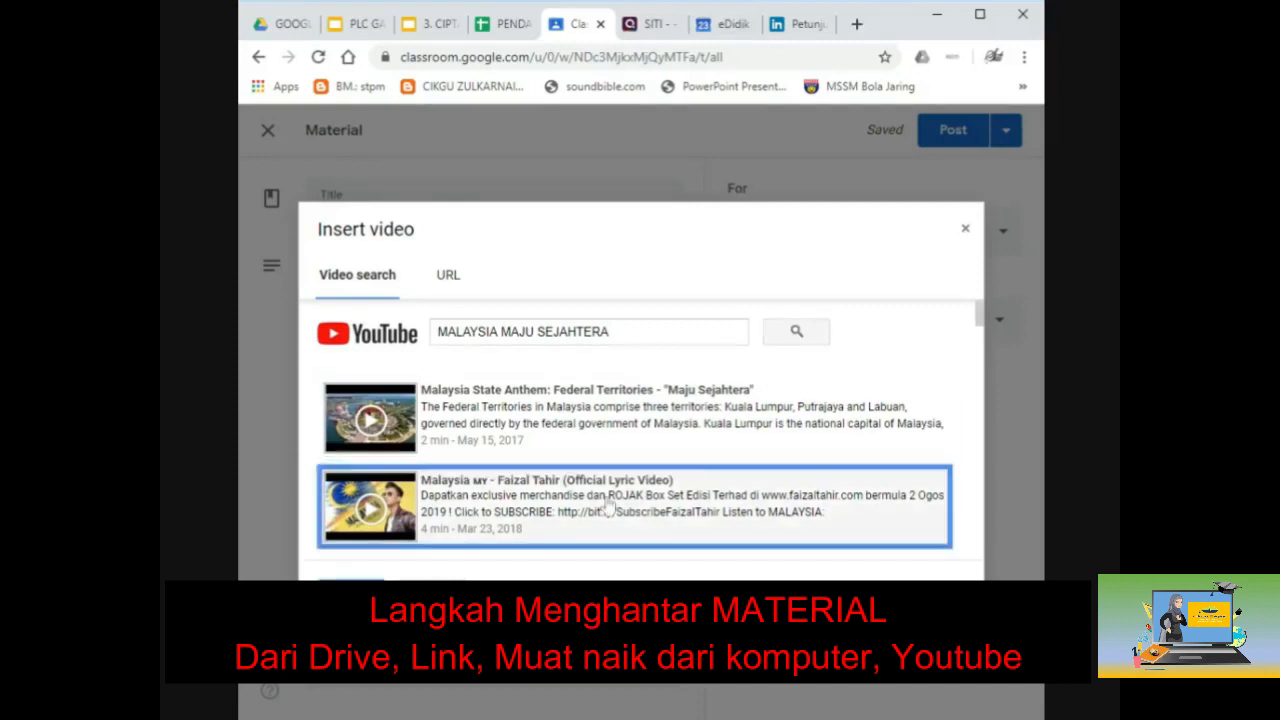
click(351, 592)
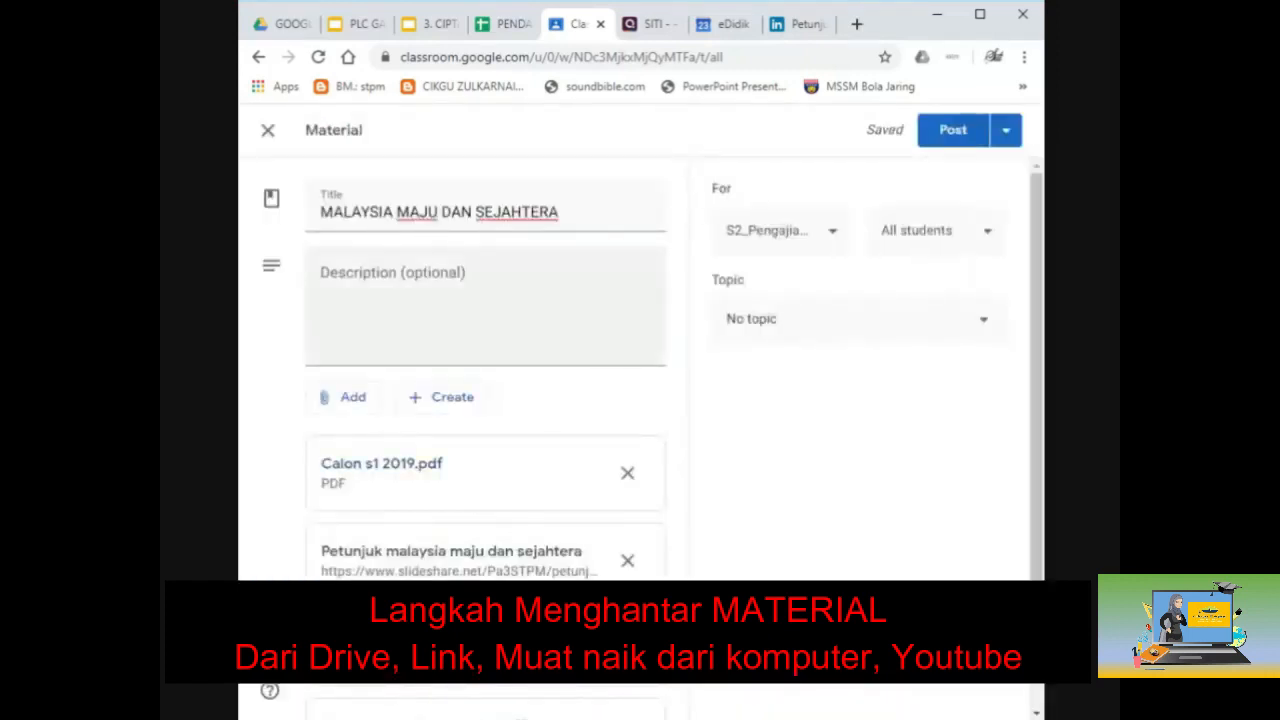
Step: Write the description 'Sila hayati dan memahami nota yang diberikan.' and open the Create list
click(484, 306)
text(sILA)
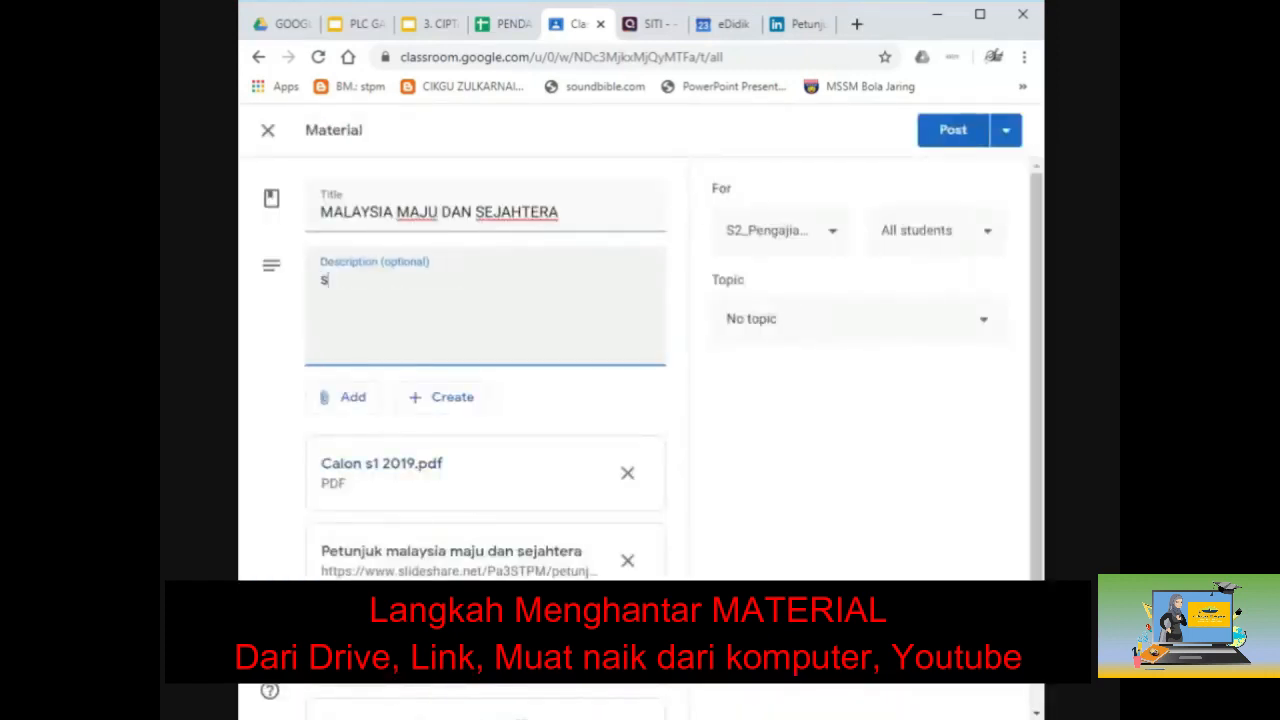
key(BackSpace)
key(BackSpace)
key(BackSpace)
key(BackSpace)
text(Sila hayati )
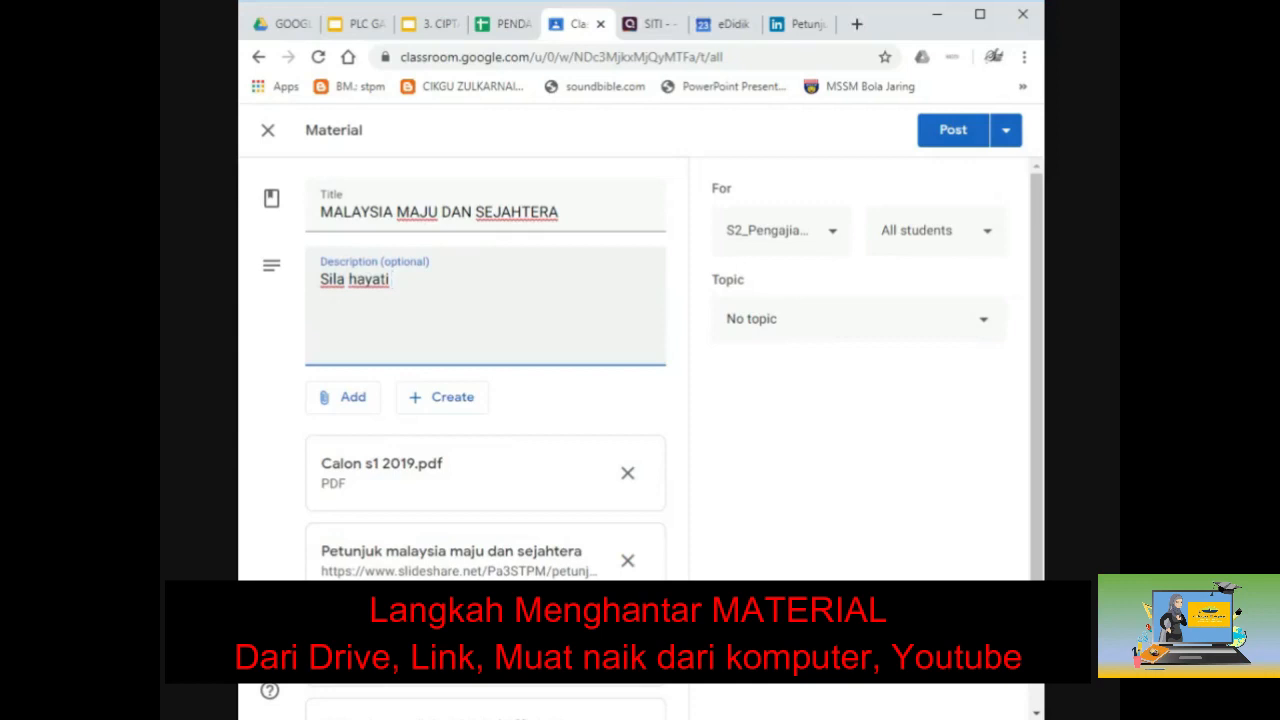
text(dan memahami no)
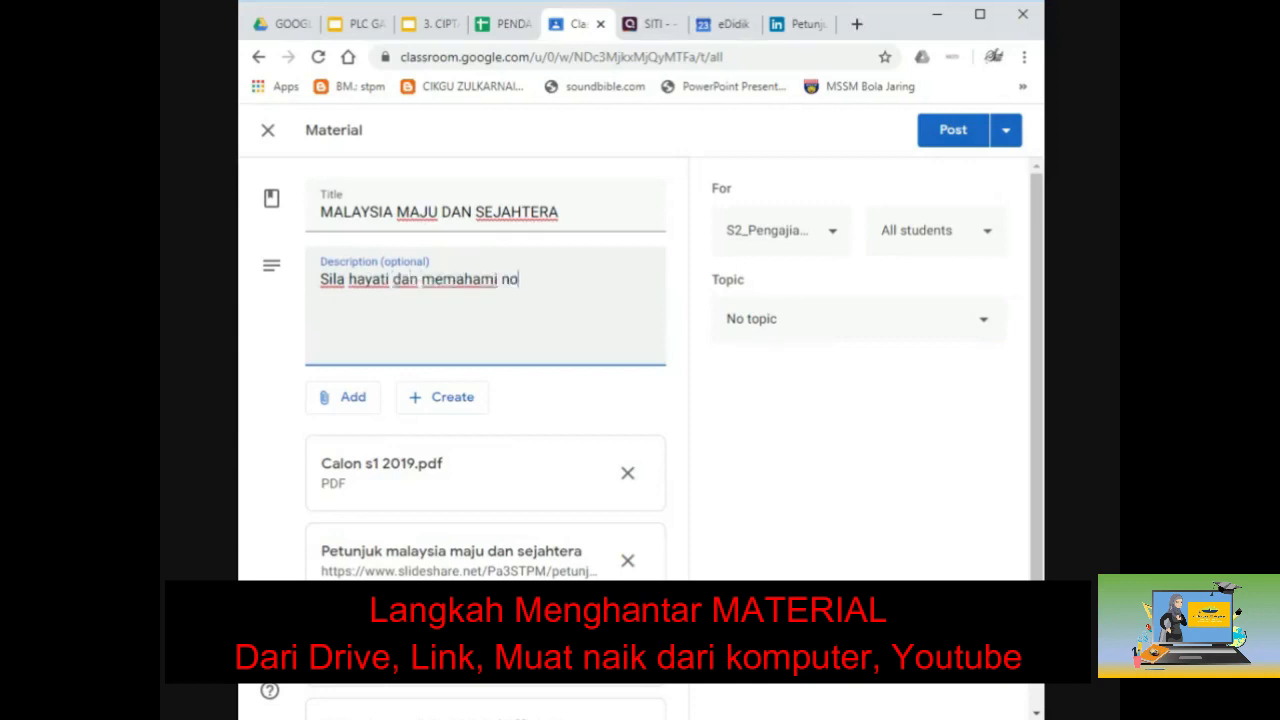
text(ta yang diberik)
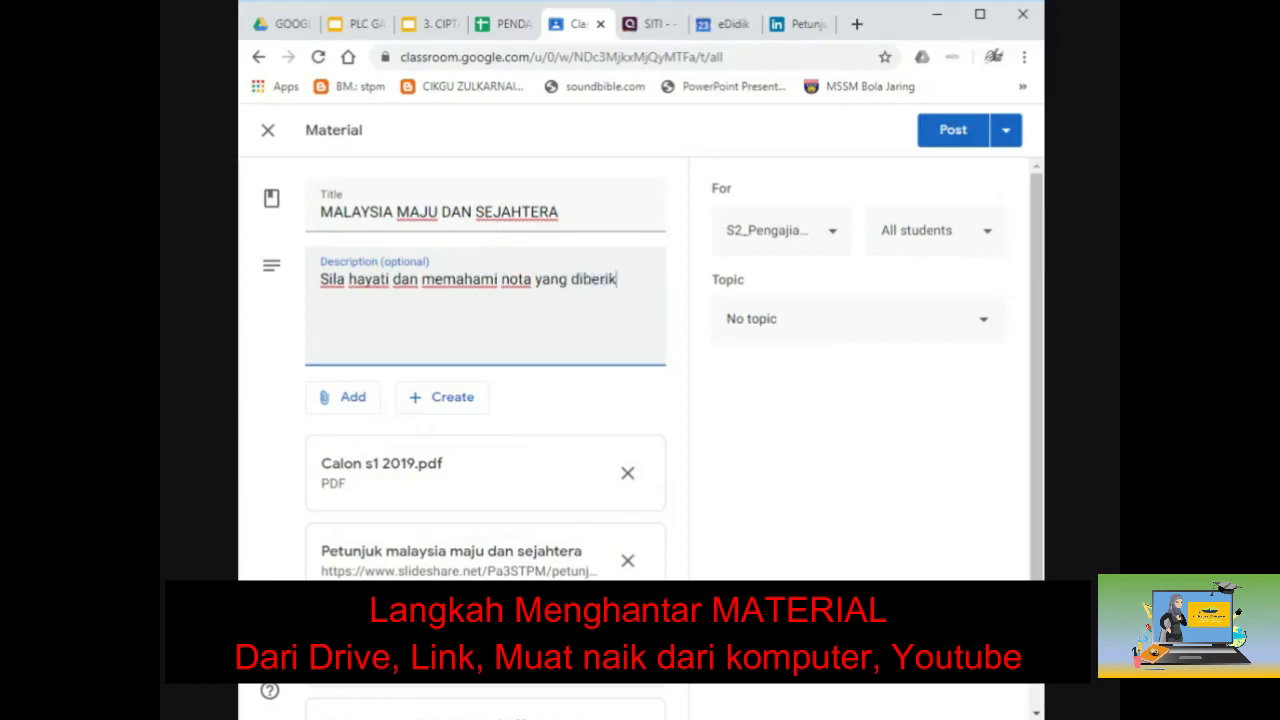
text(an.)
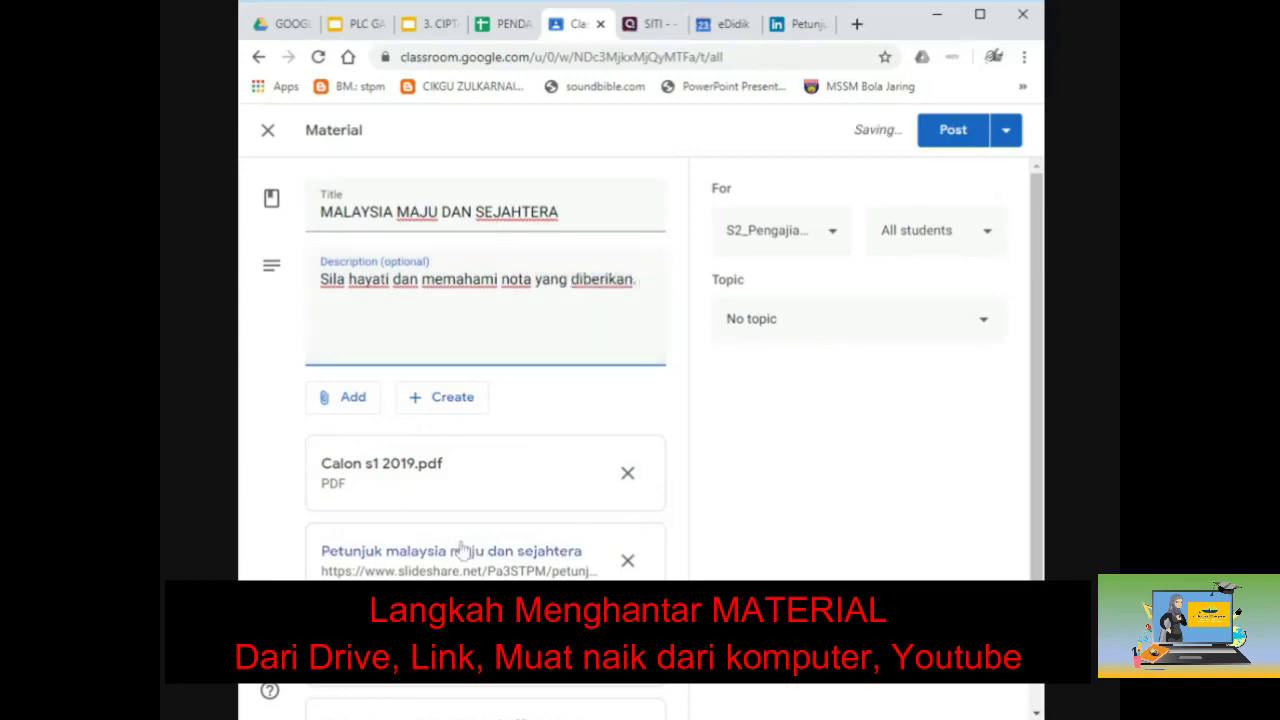
scroll(412, 550, down, 1)
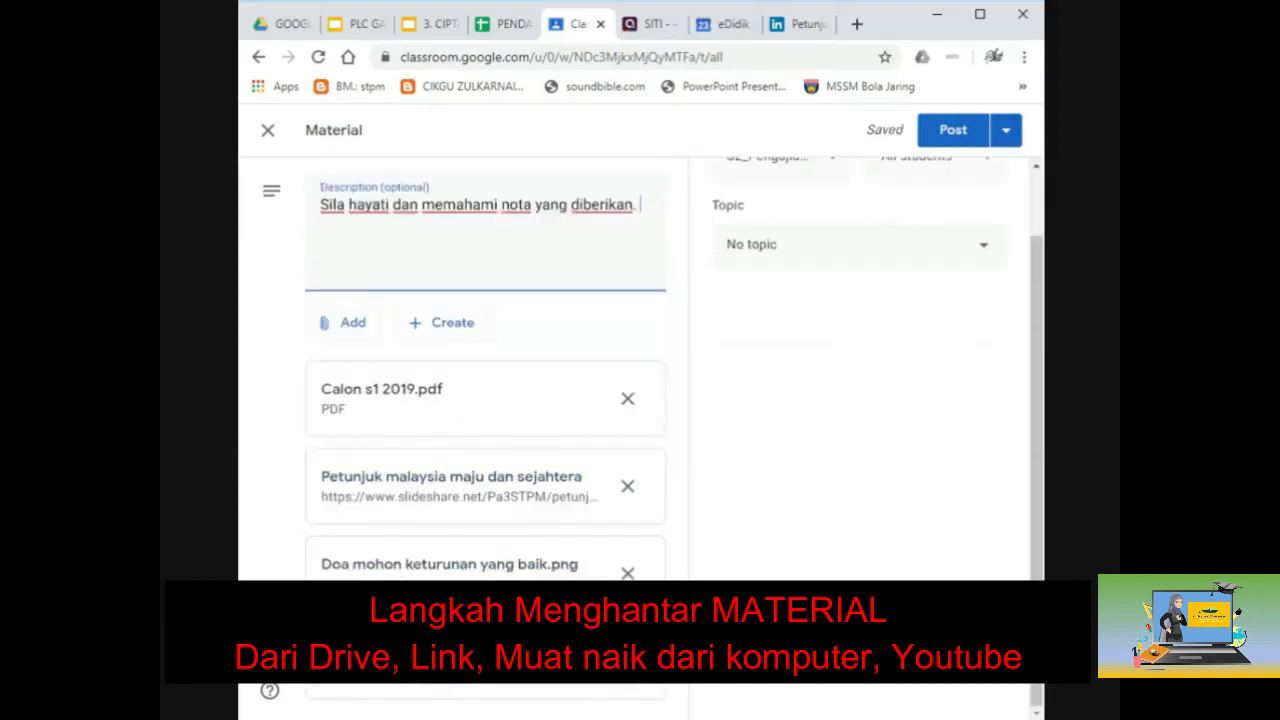
click(430, 330)
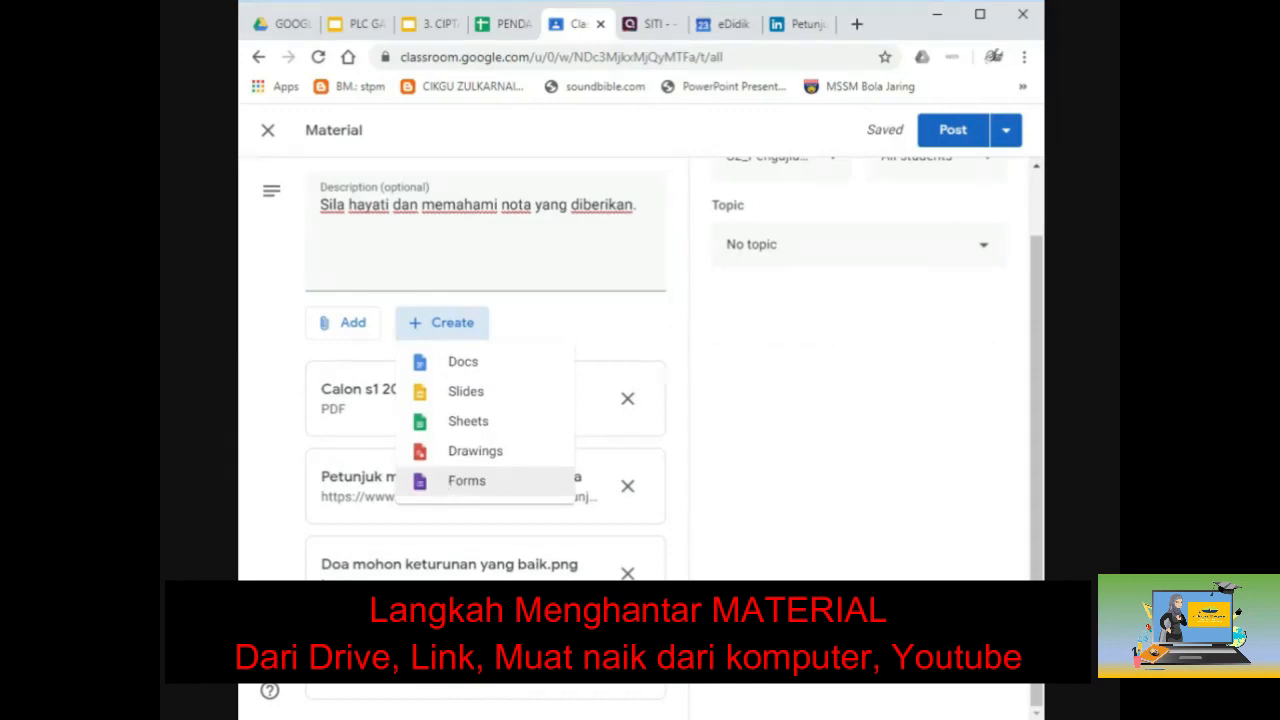
Step: Create a new Google Slides presentation and name it PETUNJUK
click(474, 400)
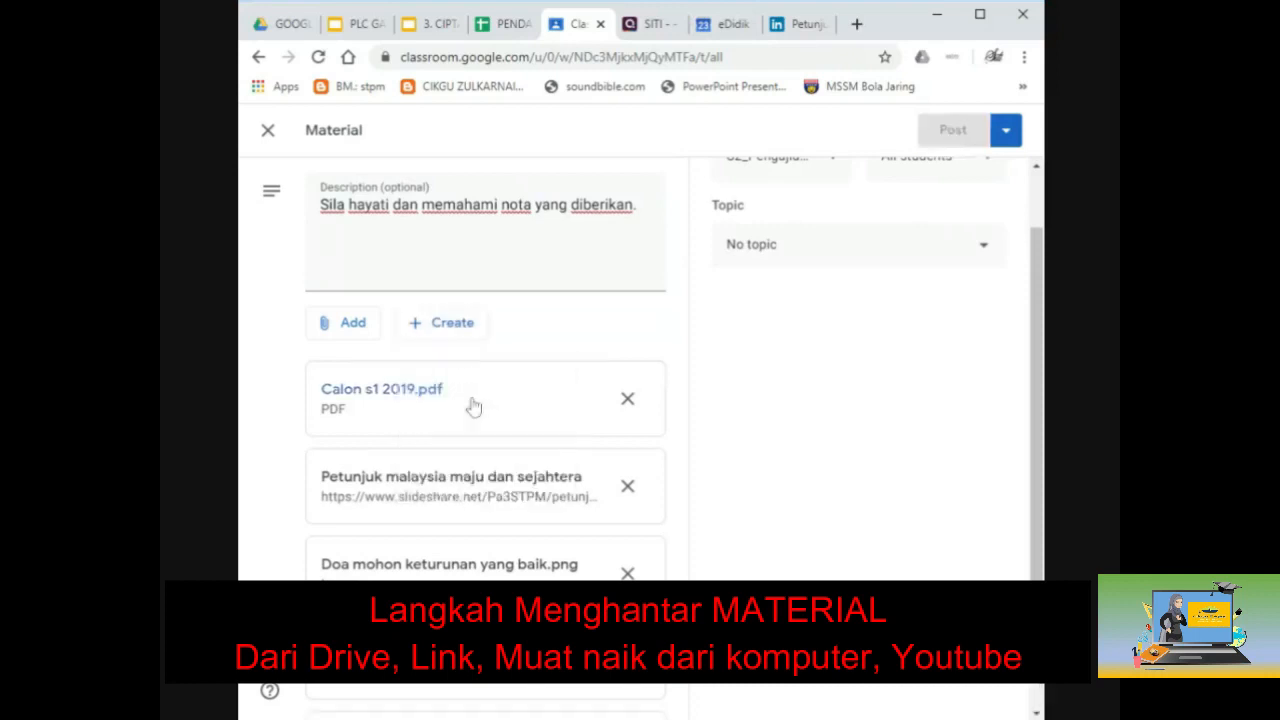
click(474, 406)
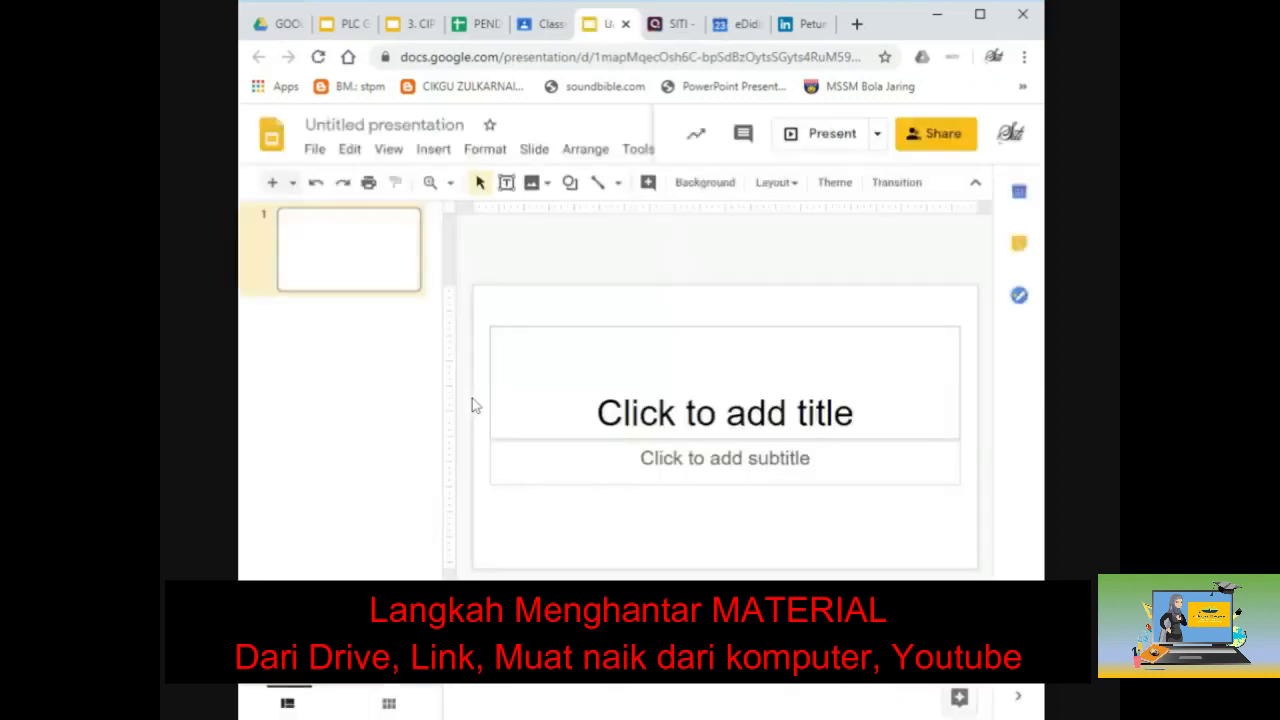
click(386, 130)
text(malysia m)
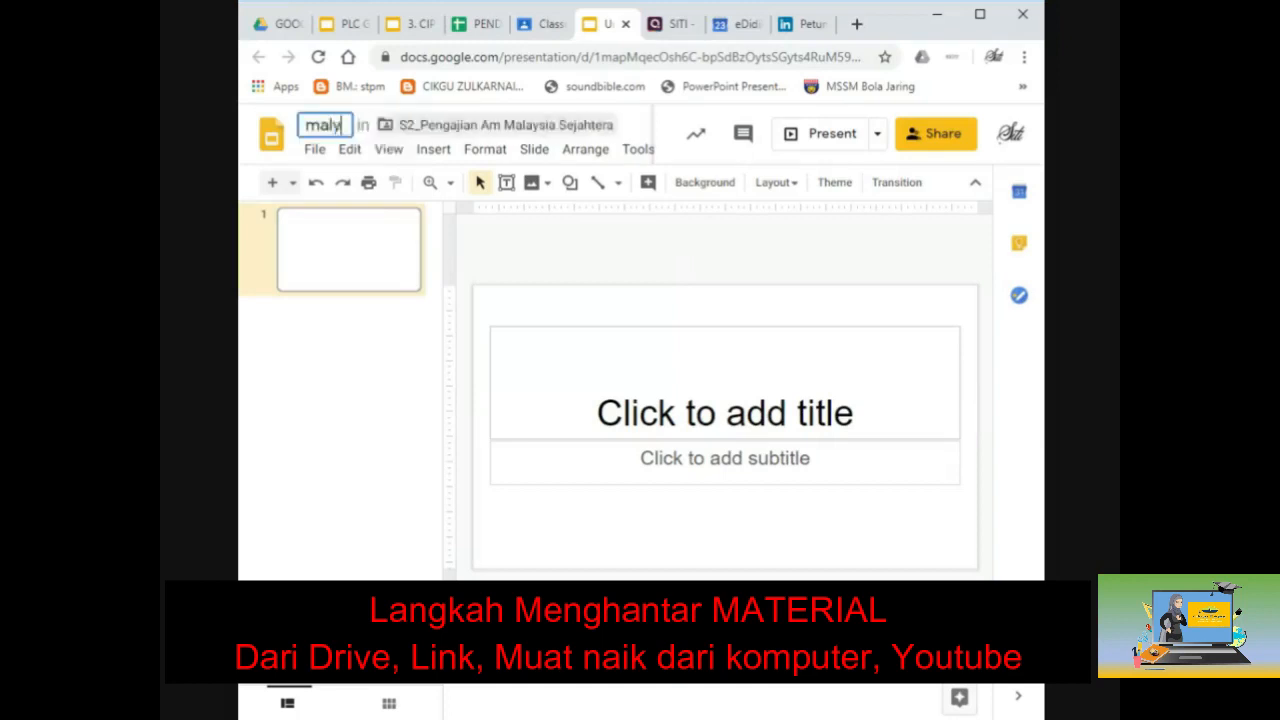
key(BackSpace)
key(BackSpace)
key(BackSpace)
key(BackSpace)
key(BackSpace)
key(BackSpace)
key(BackSpace)
key(BackSpace)
key(BackSpace)
text(PETUNJUK)
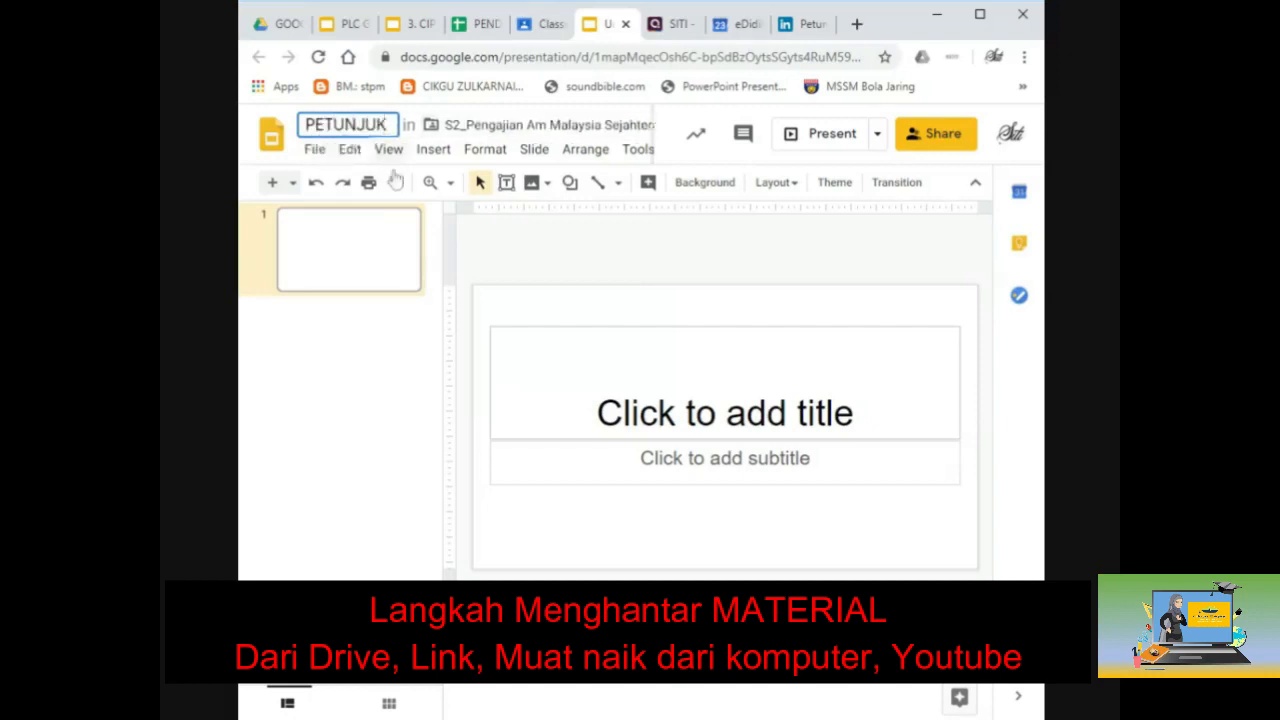
Step: Enter the title VAFAD and subtitle BADFBAD on the first slide
click(726, 410)
text(VAFAD)
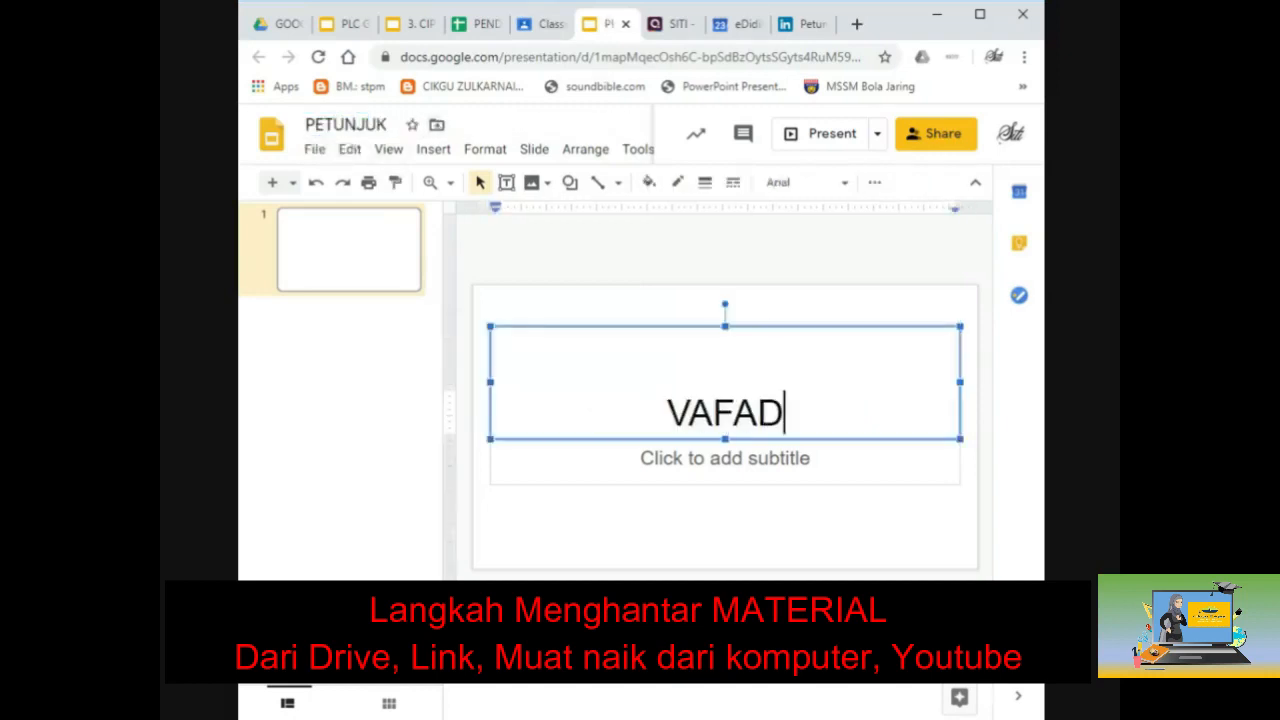
click(725, 458)
text(BADFBAD)
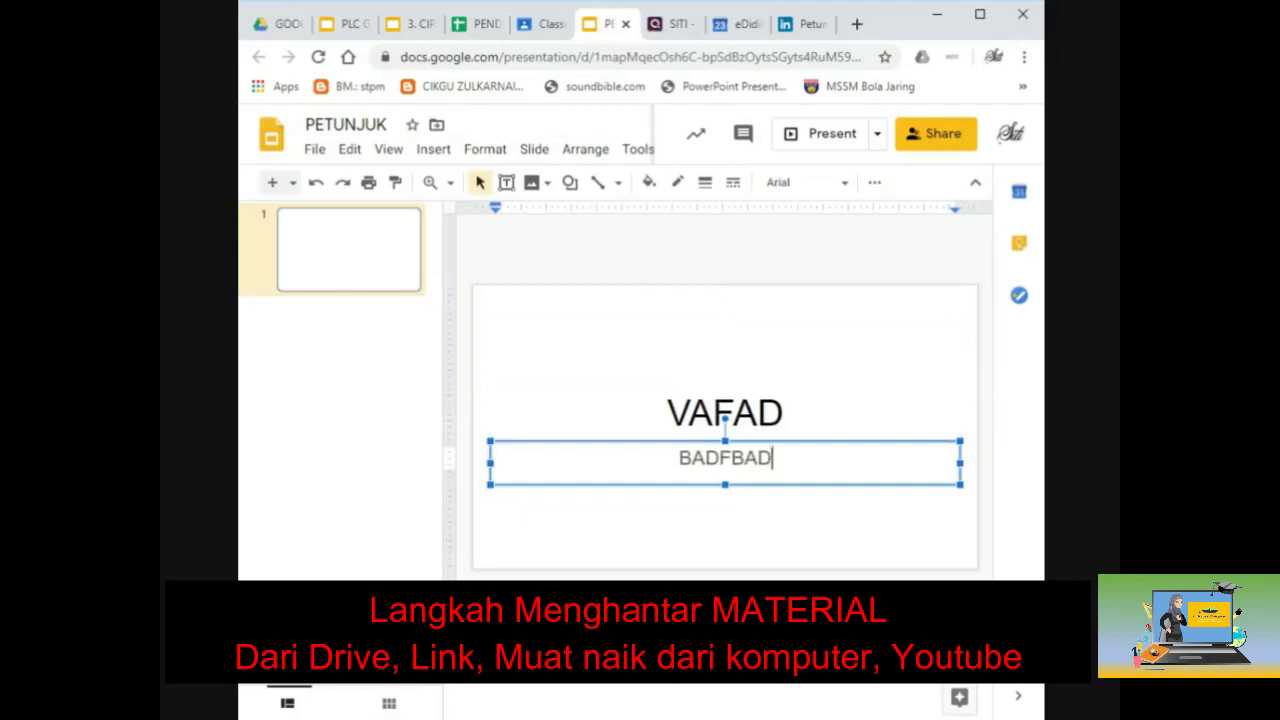
click(716, 335)
click(910, 270)
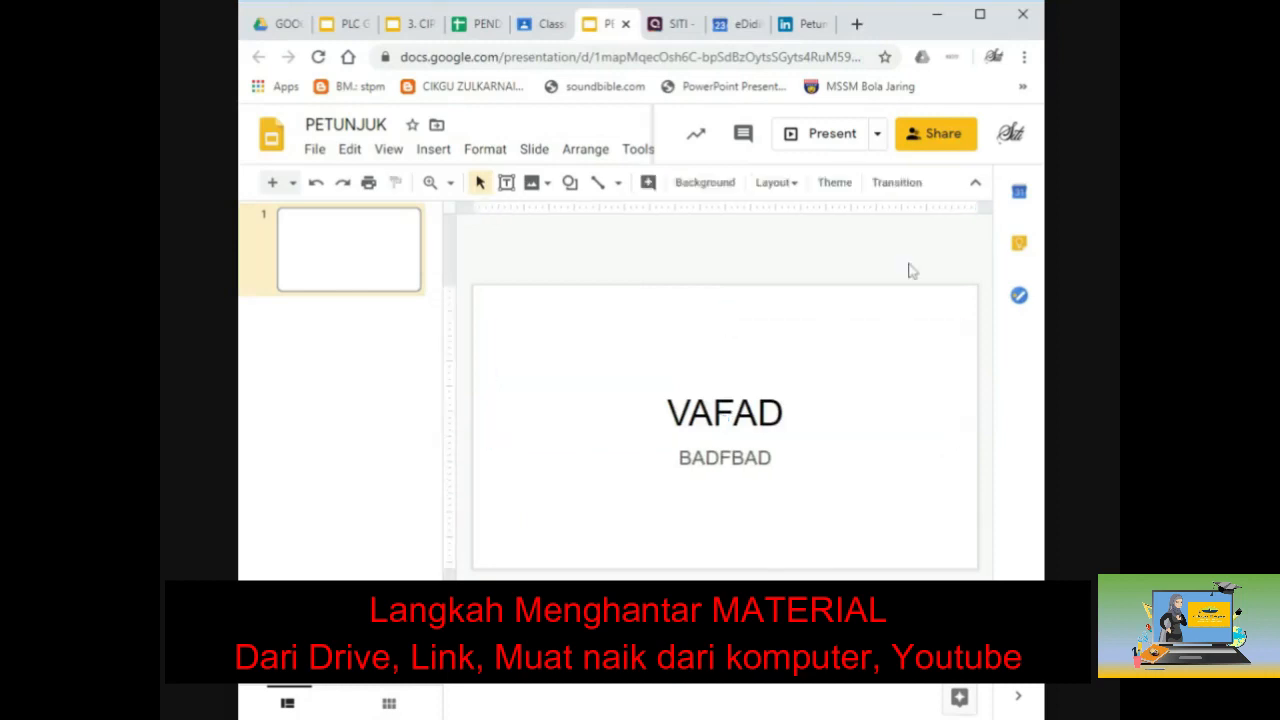
Step: Return to the Classroom draft and choose Create topic from the Topic dropdown
click(625, 27)
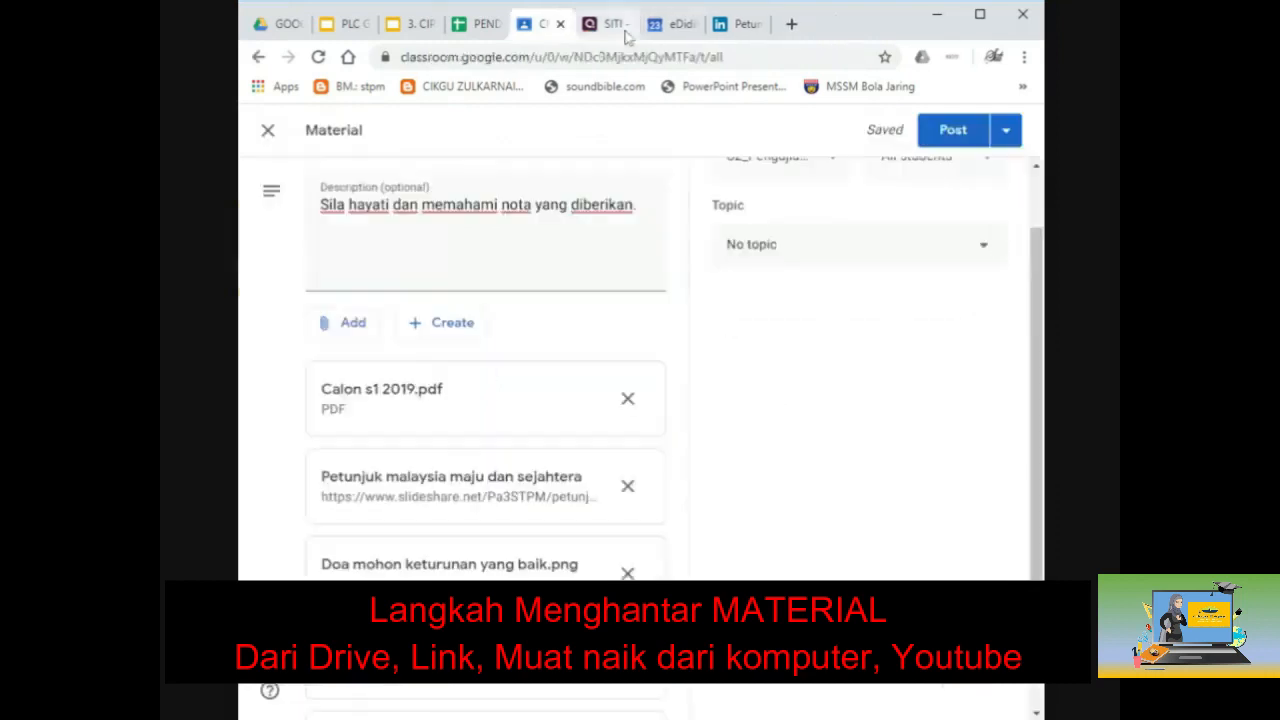
scroll(615, 370, down, 2)
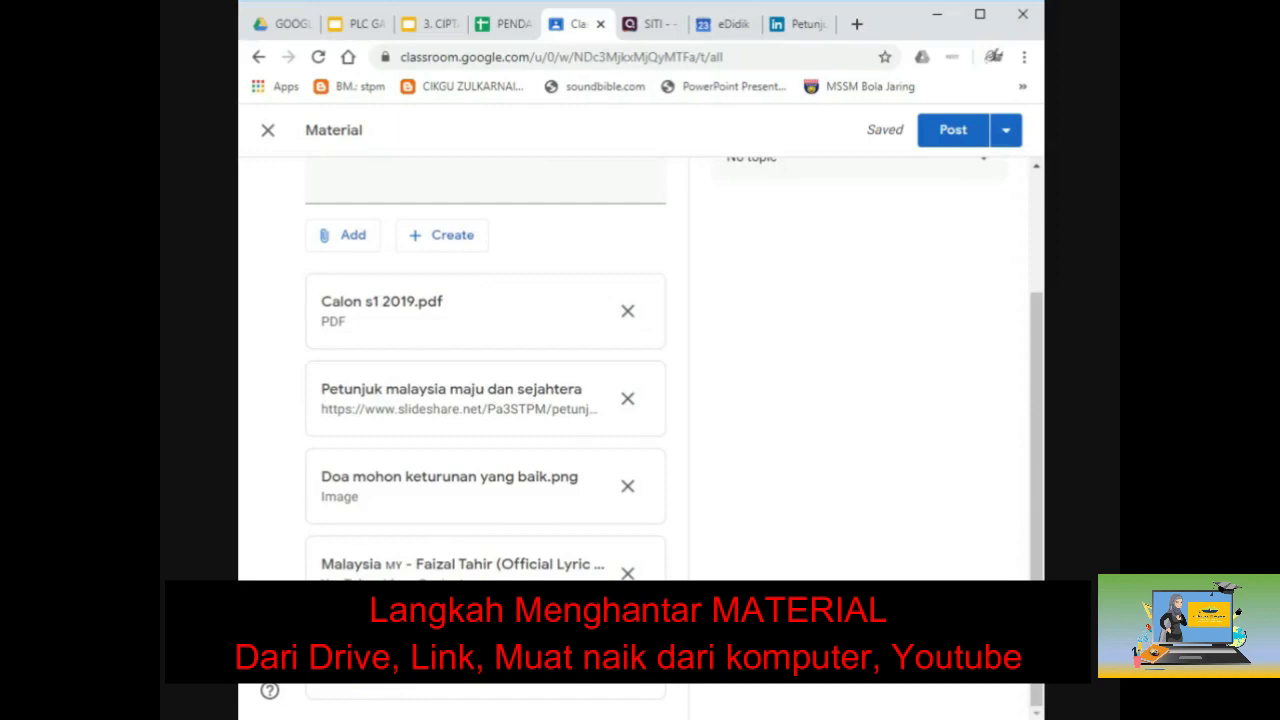
scroll(571, 563, up, 3)
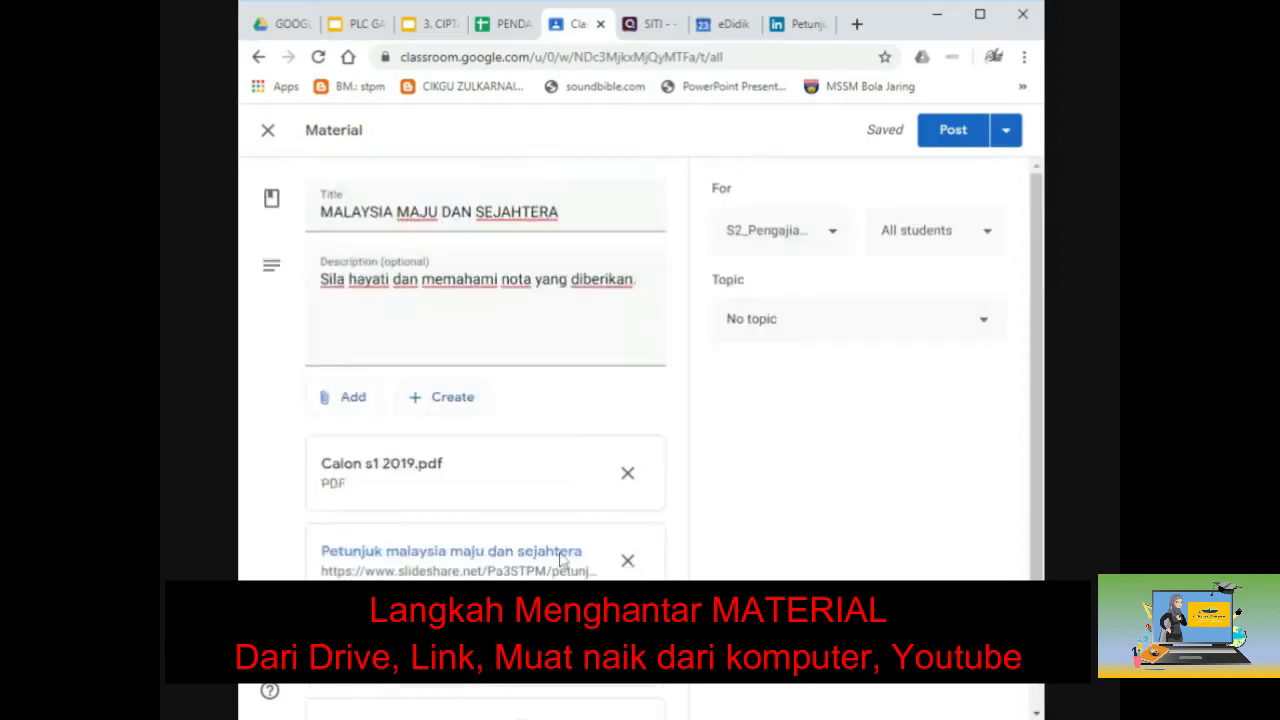
click(792, 335)
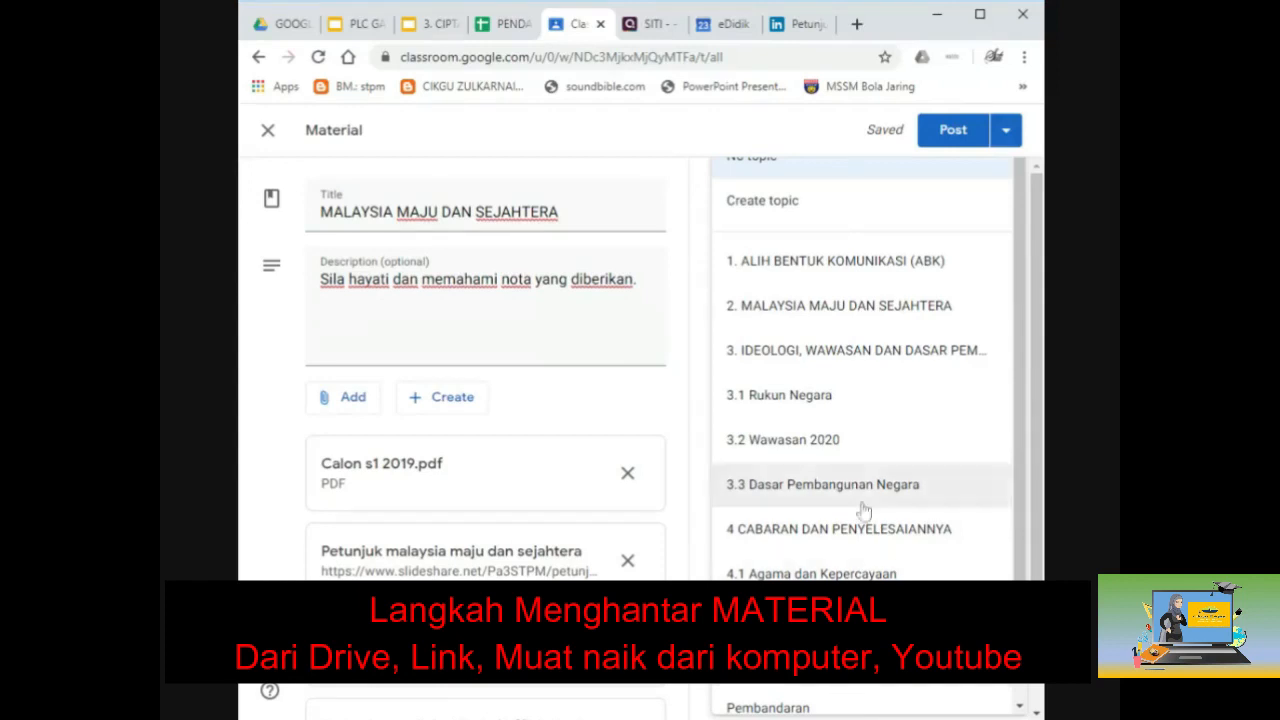
scroll(852, 407, down, 1)
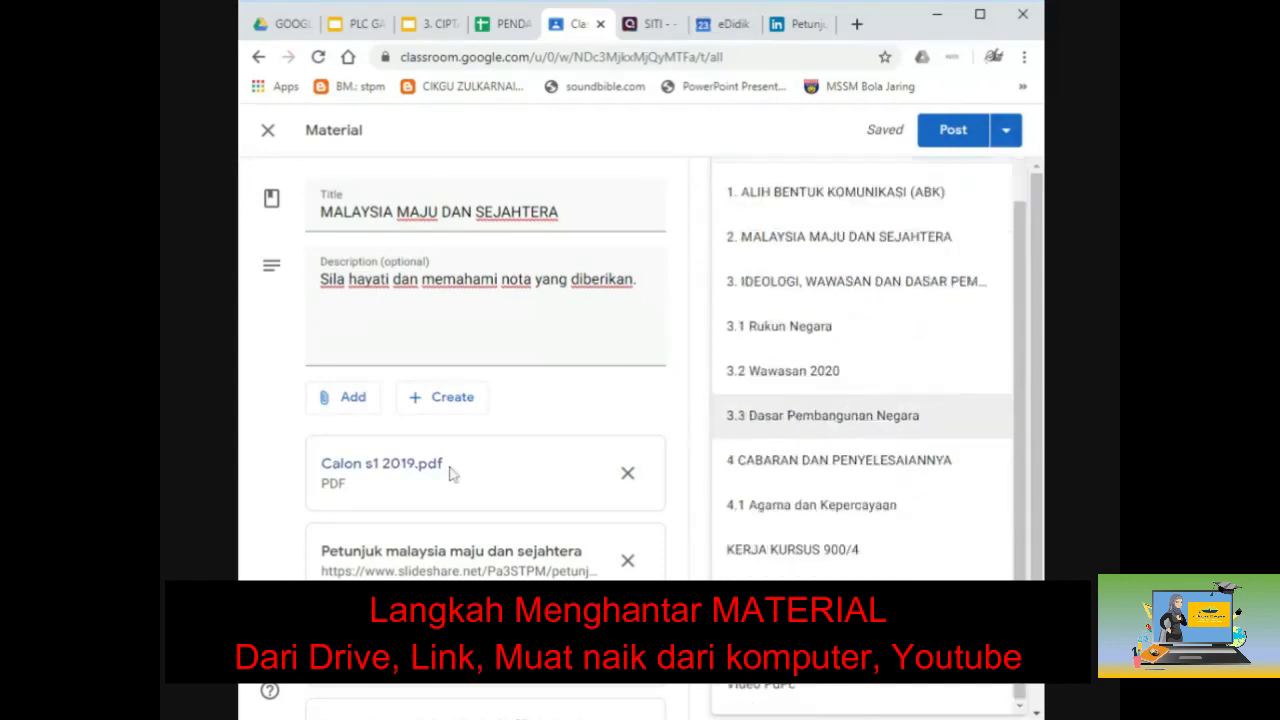
scroll(852, 378, up, 1)
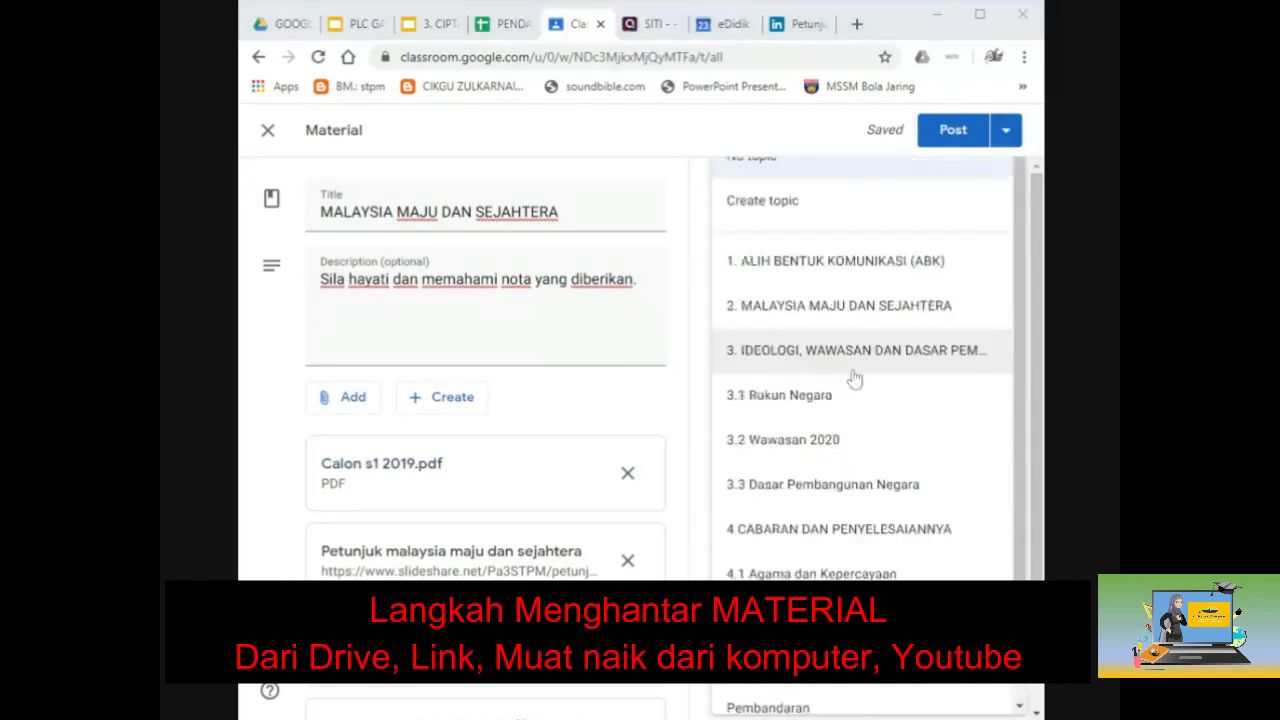
click(820, 211)
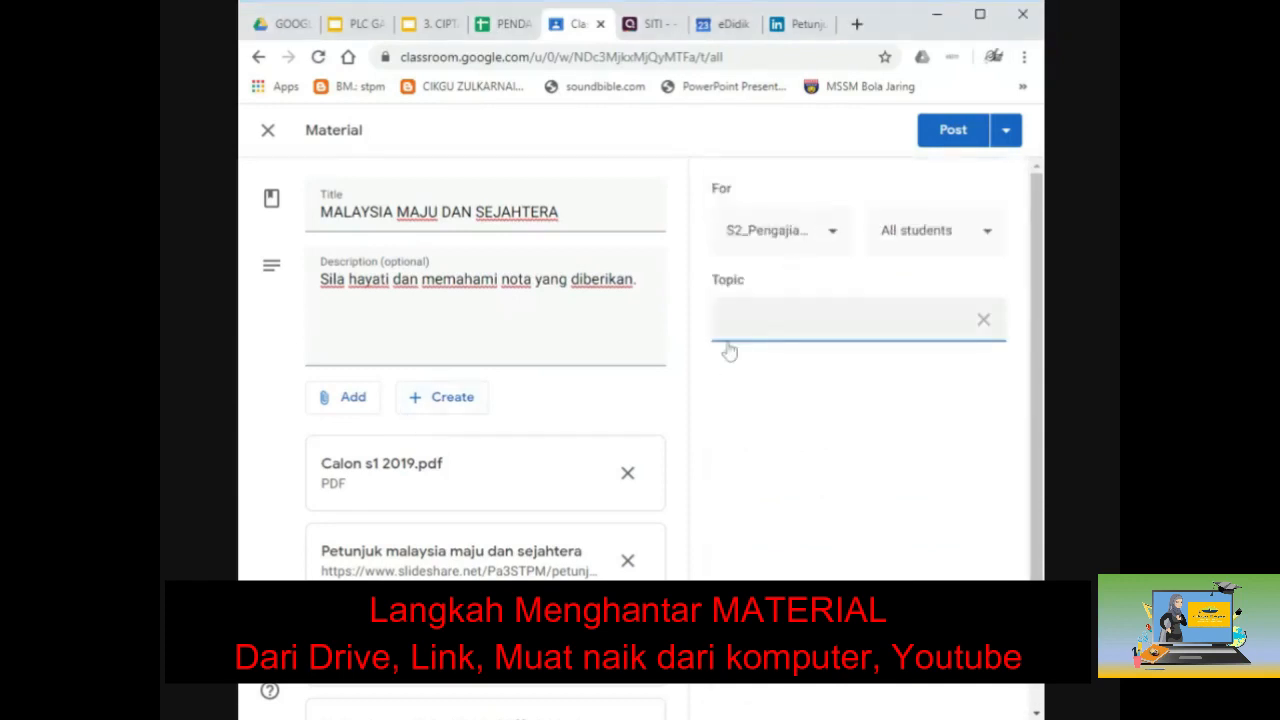
Step: Name the new topic PETUNJUK and show the other posting options
text(PET)
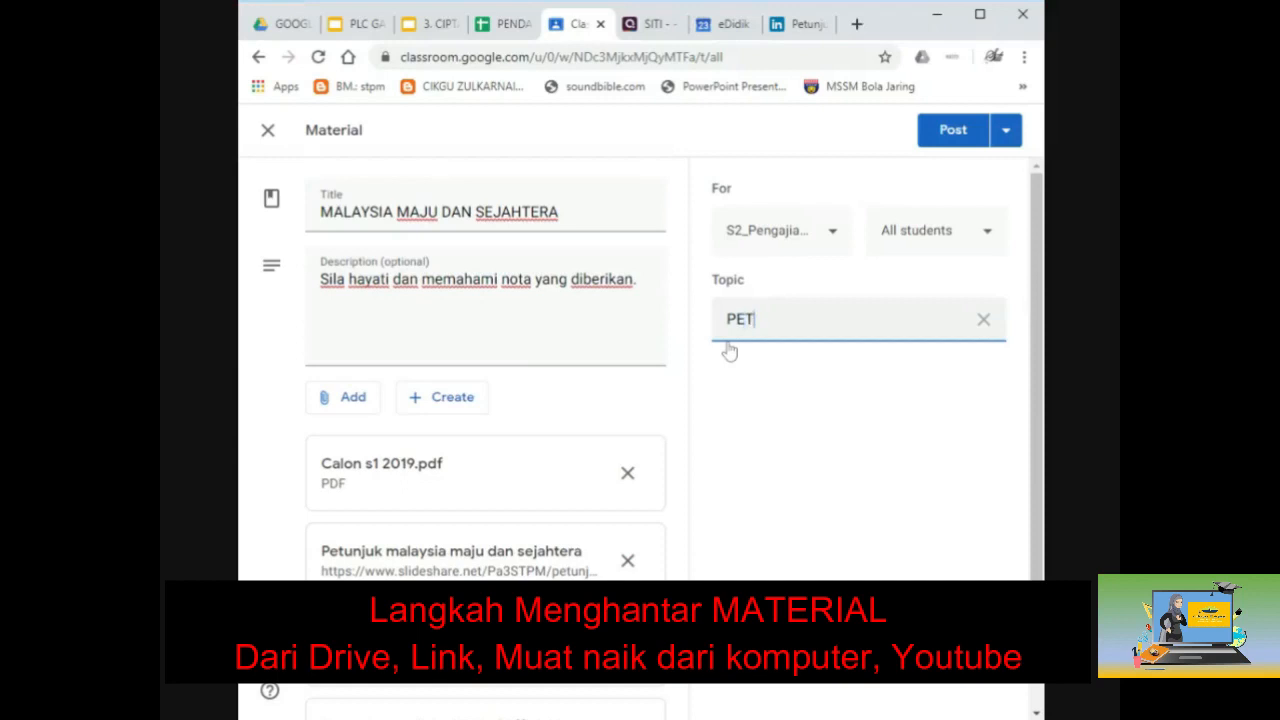
text(UNJUK)
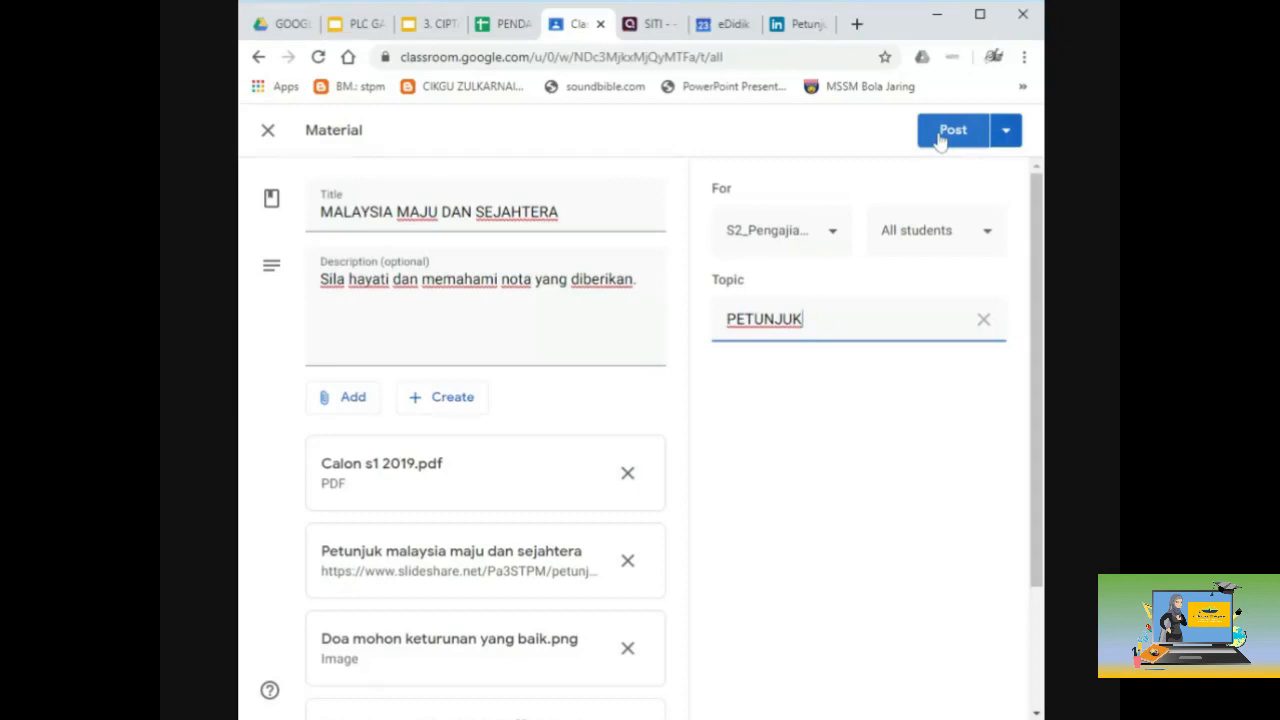
click(1006, 132)
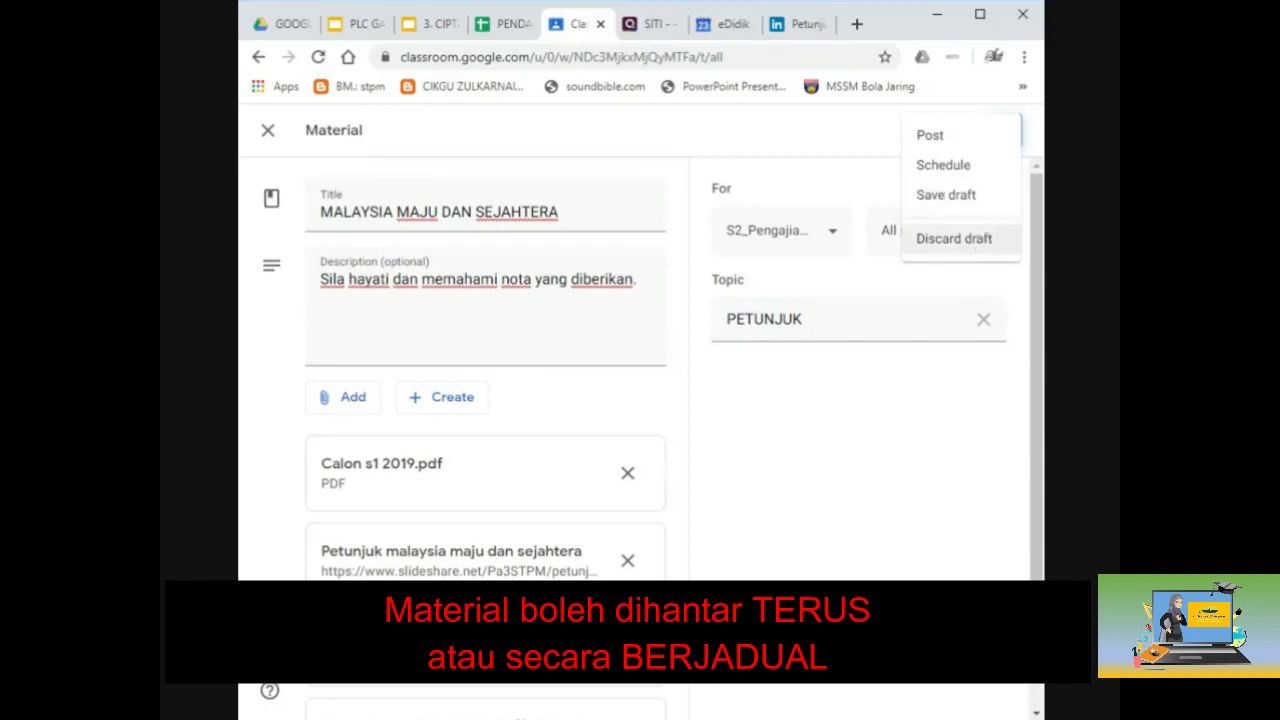
Step: Set a schedule of Mar 27, 2020 at 1:00 PM, then cancel it
click(964, 175)
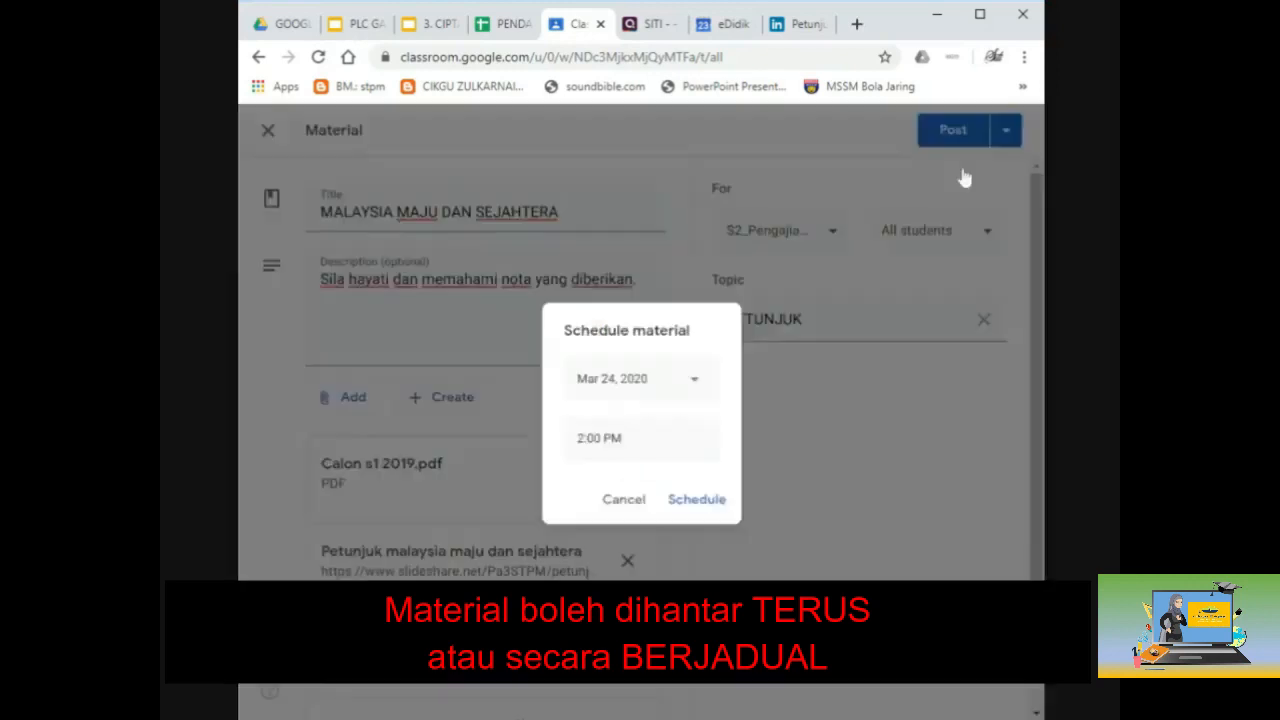
click(692, 386)
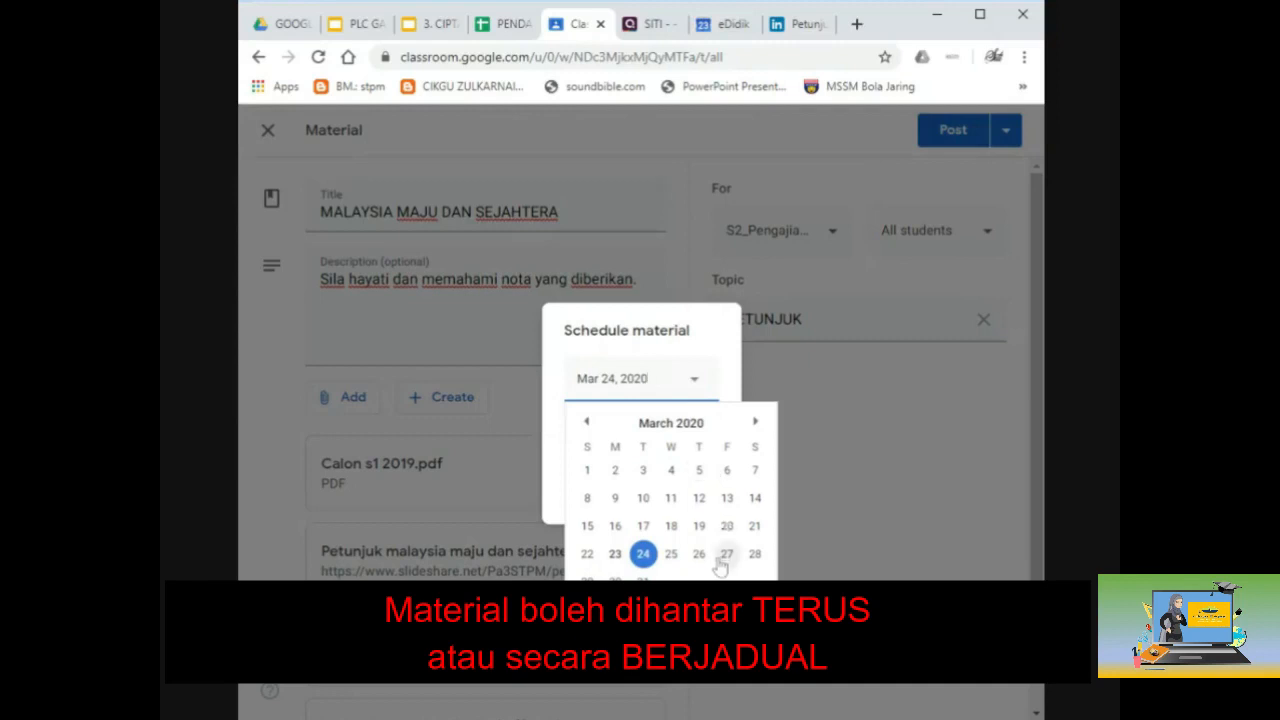
click(722, 556)
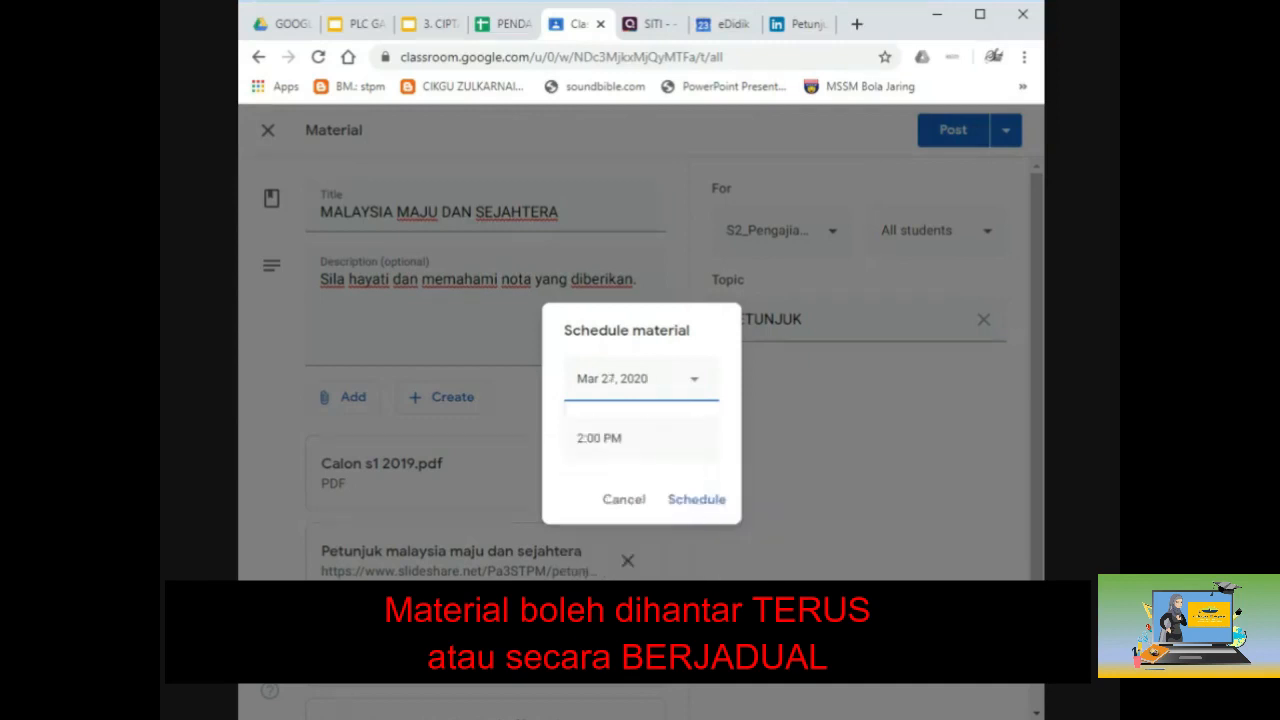
click(612, 438)
click(624, 438)
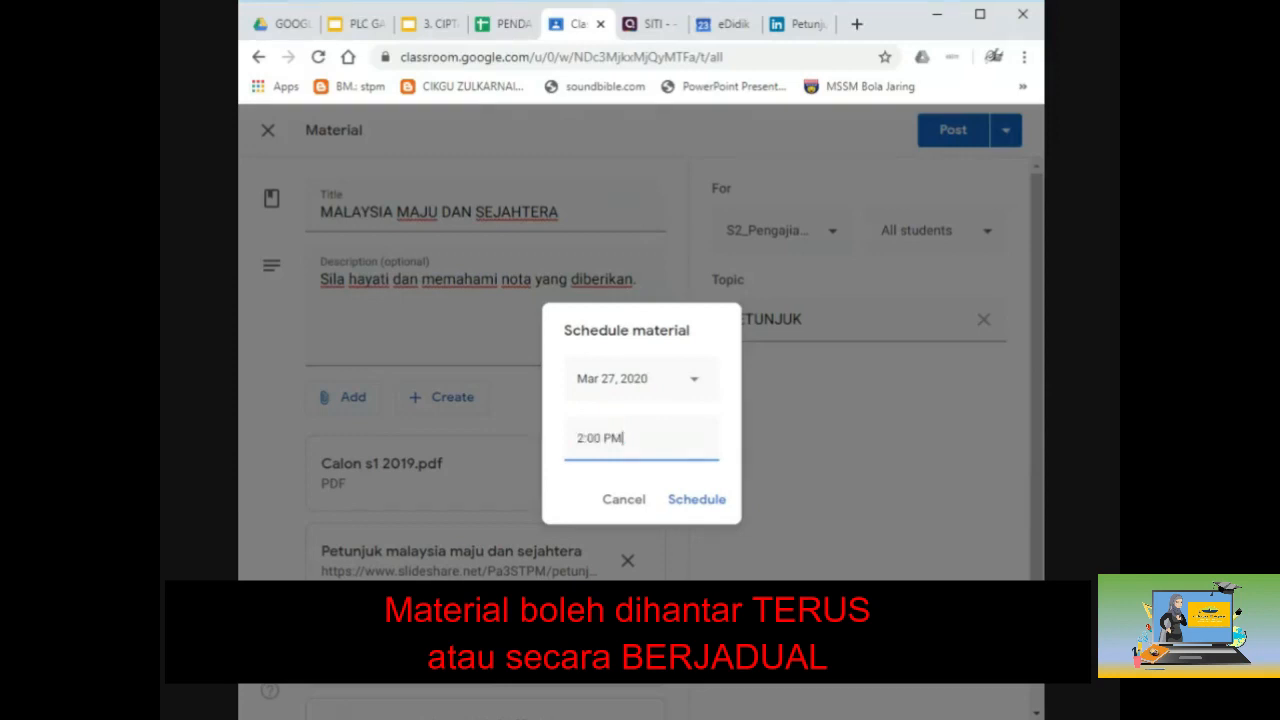
drag(585, 438, 576, 438)
text(1)
click(611, 513)
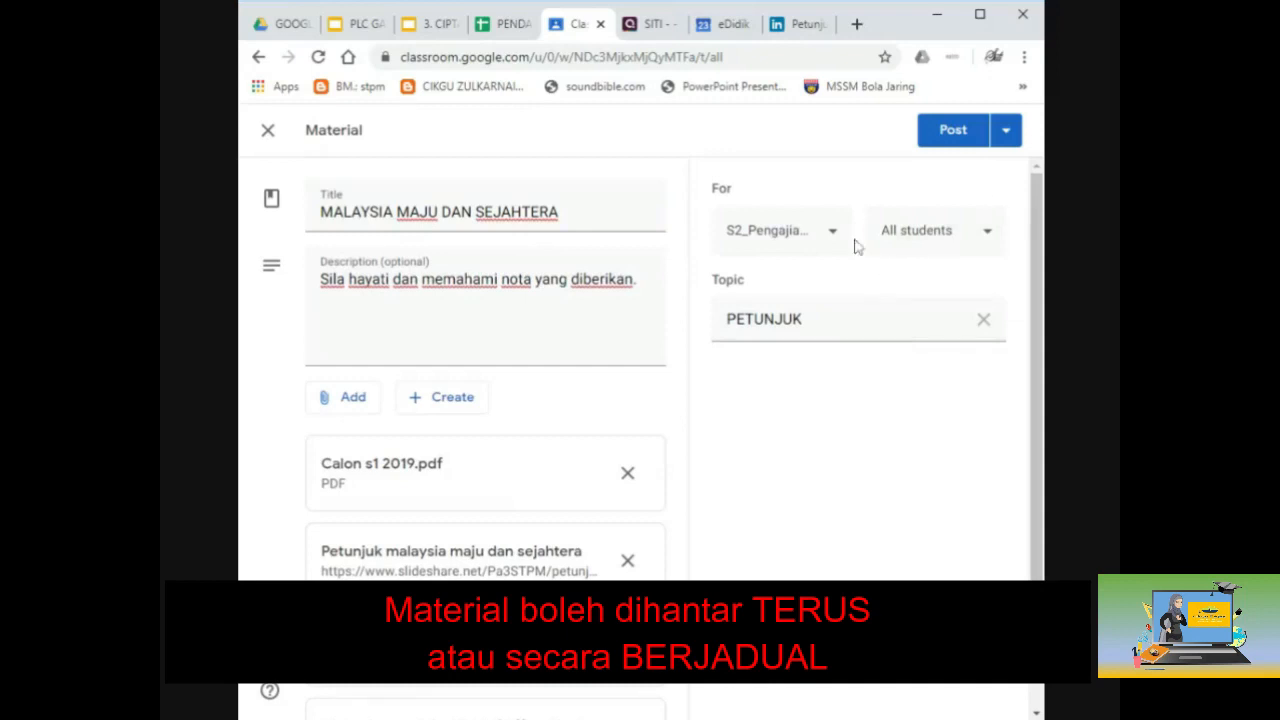
Step: Toggle the all-students and single-student choices, ending with no recipients selected
click(987, 235)
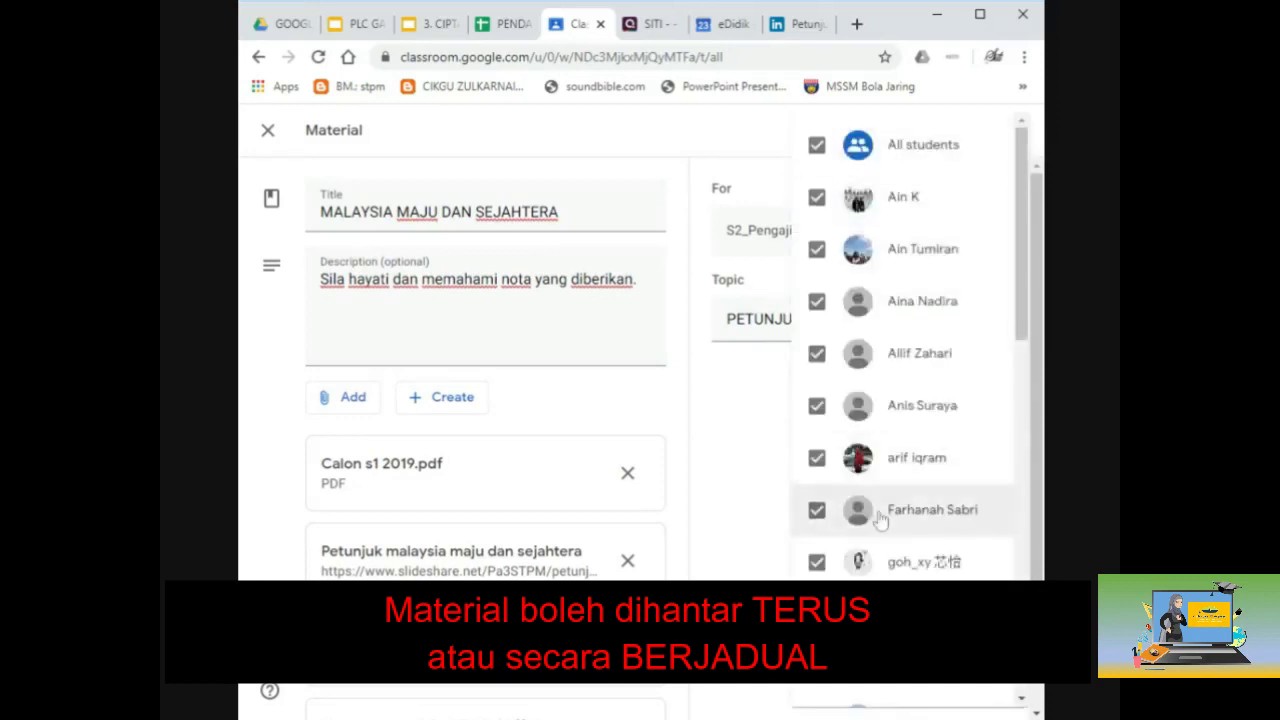
click(818, 147)
click(817, 199)
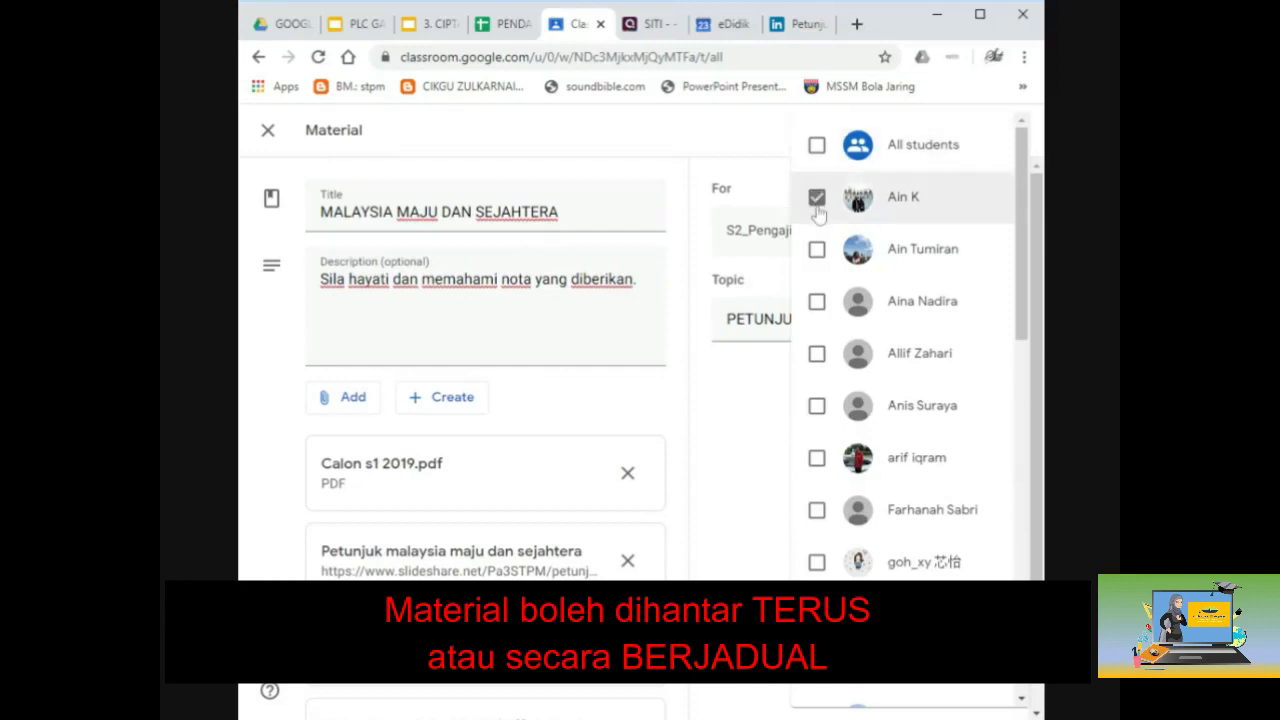
click(818, 146)
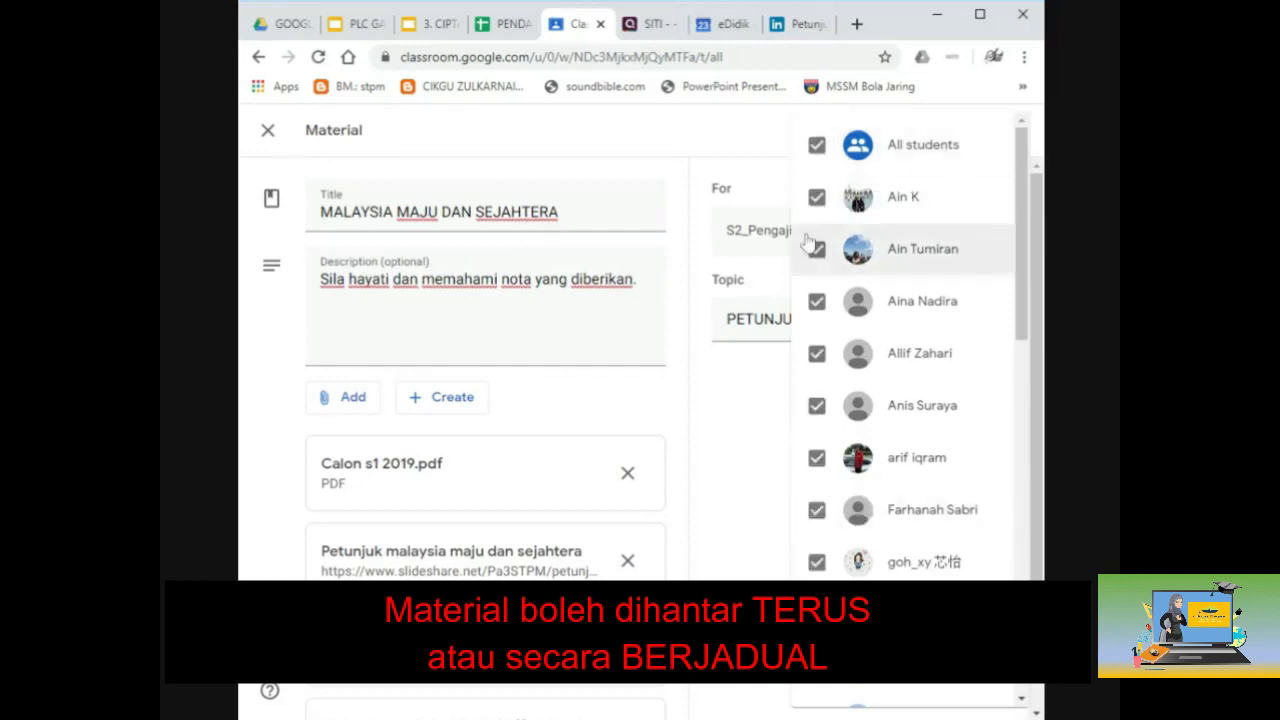
click(755, 409)
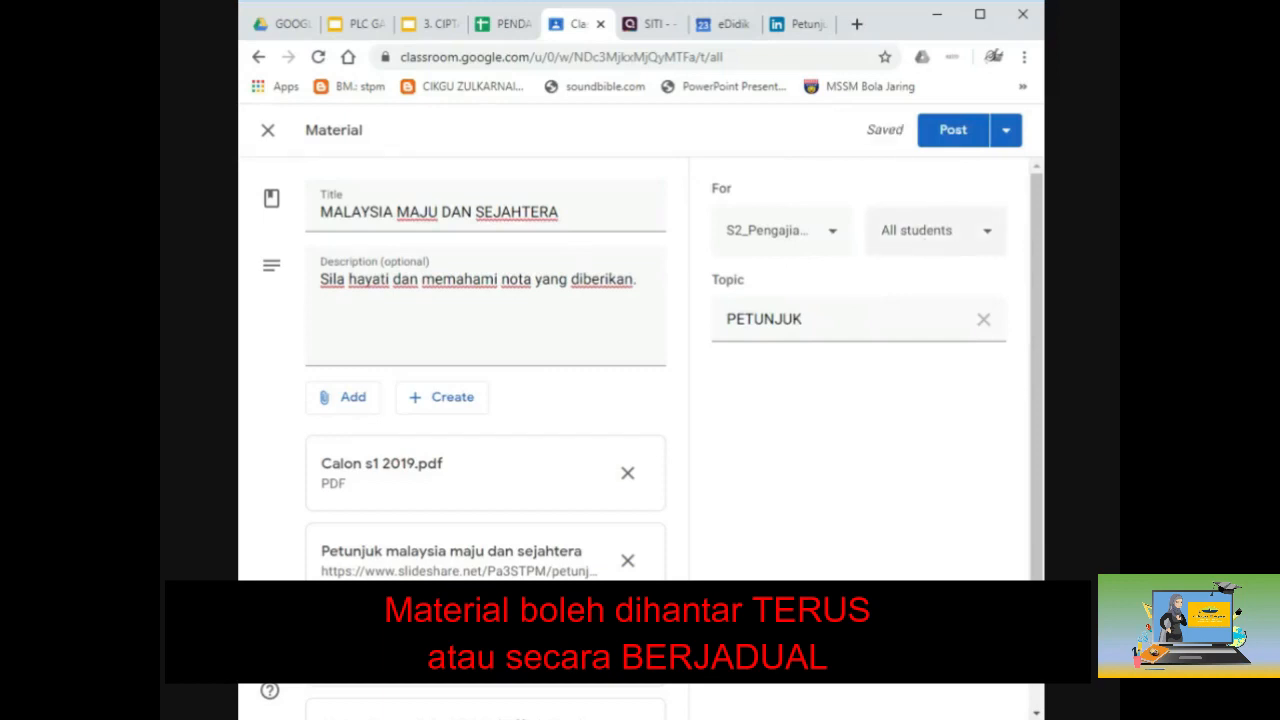
click(935, 230)
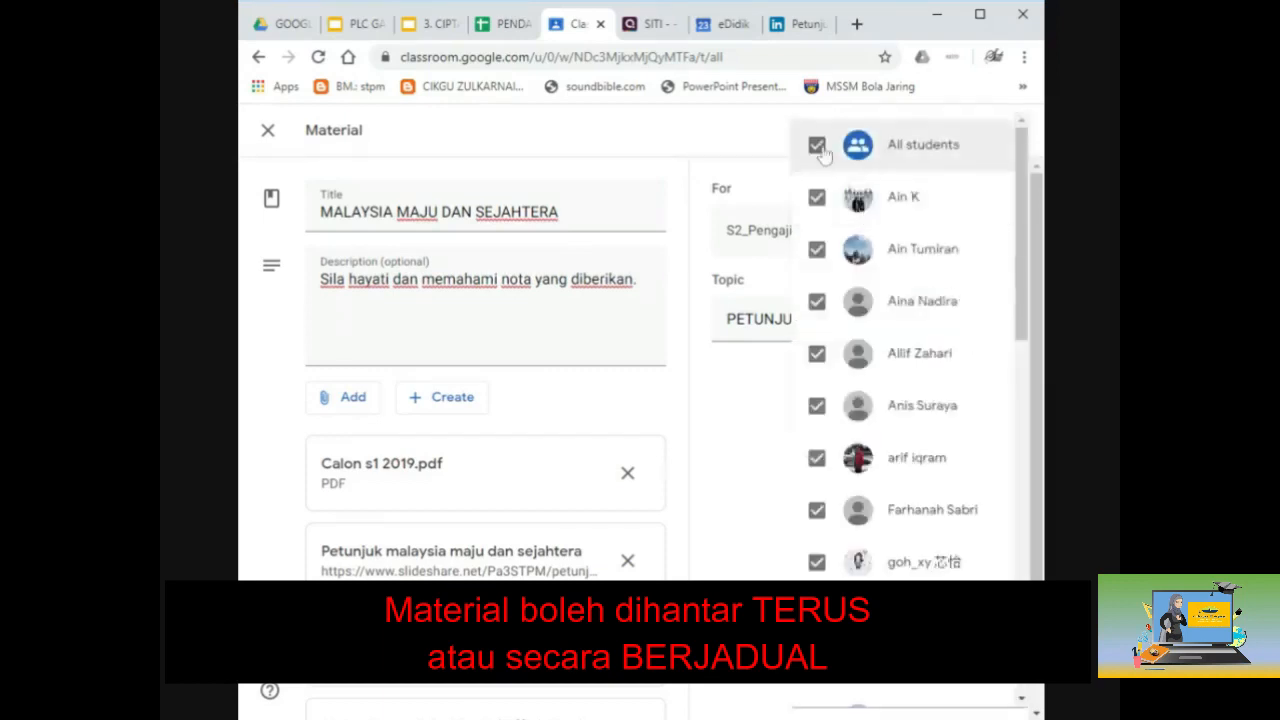
click(817, 145)
click(746, 430)
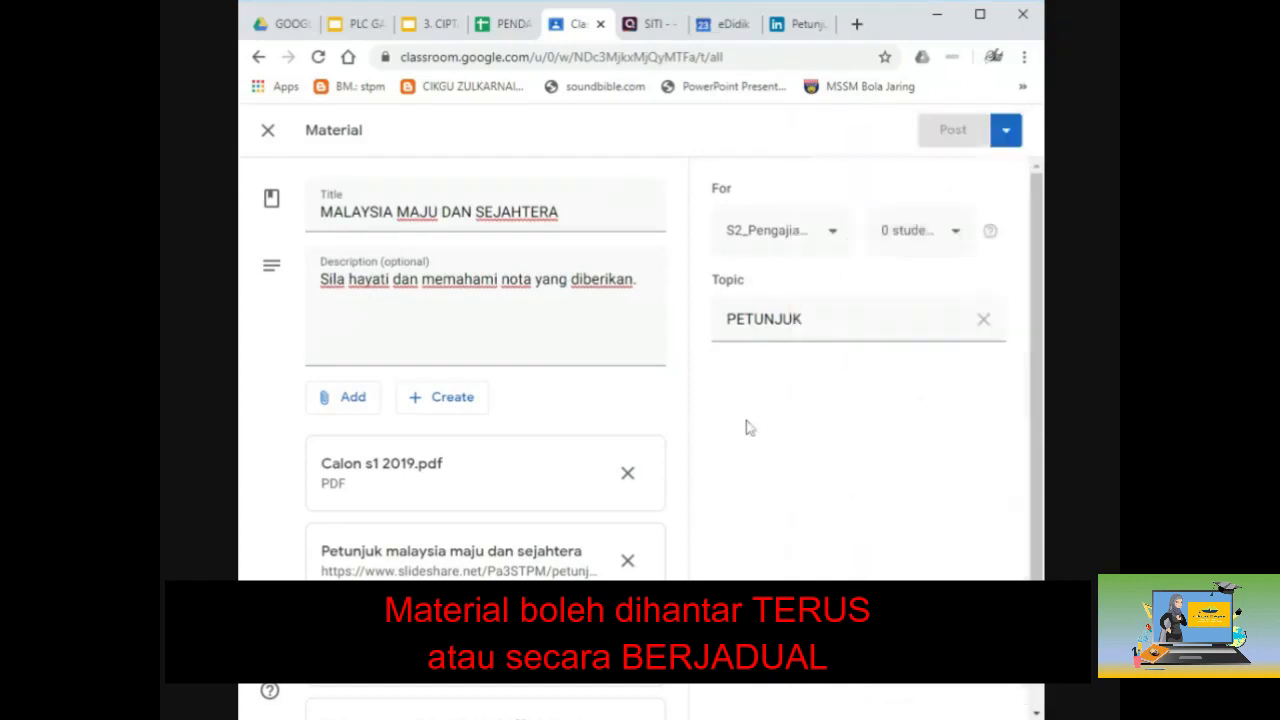
Step: Scroll the student list and select the single student to receive the material
click(946, 246)
scroll(899, 448, down, 10)
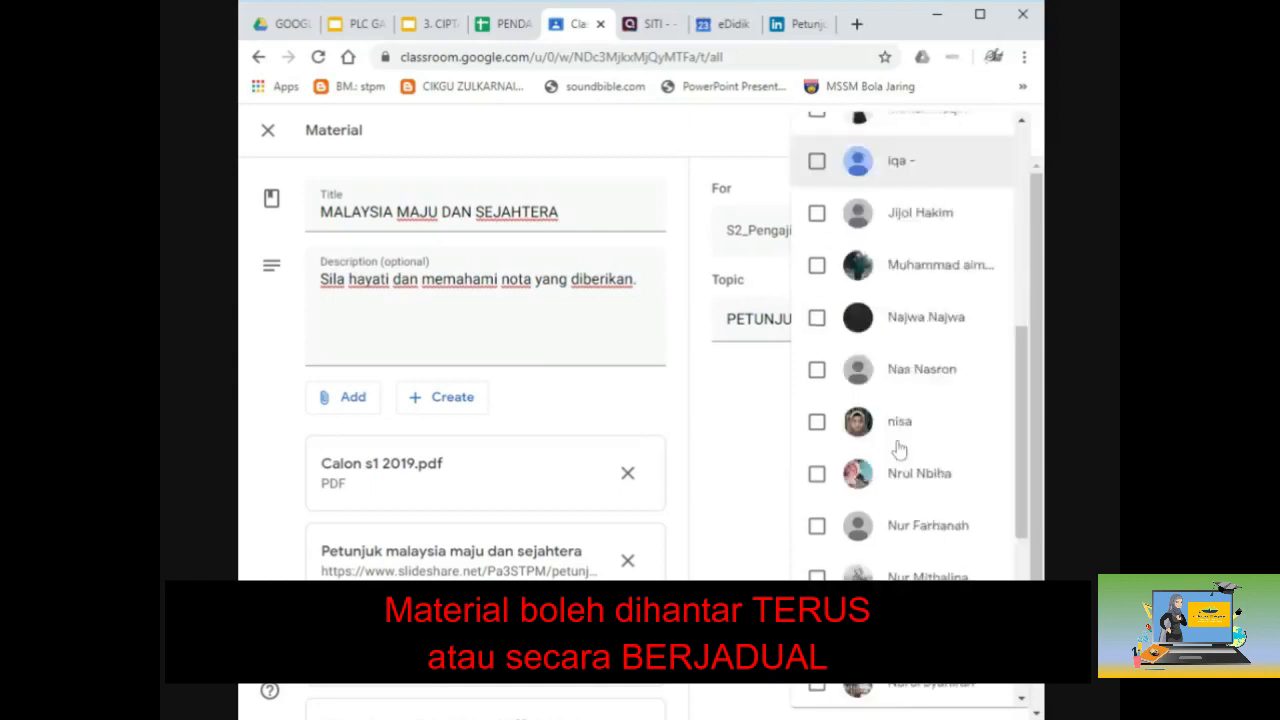
scroll(899, 448, down, 2)
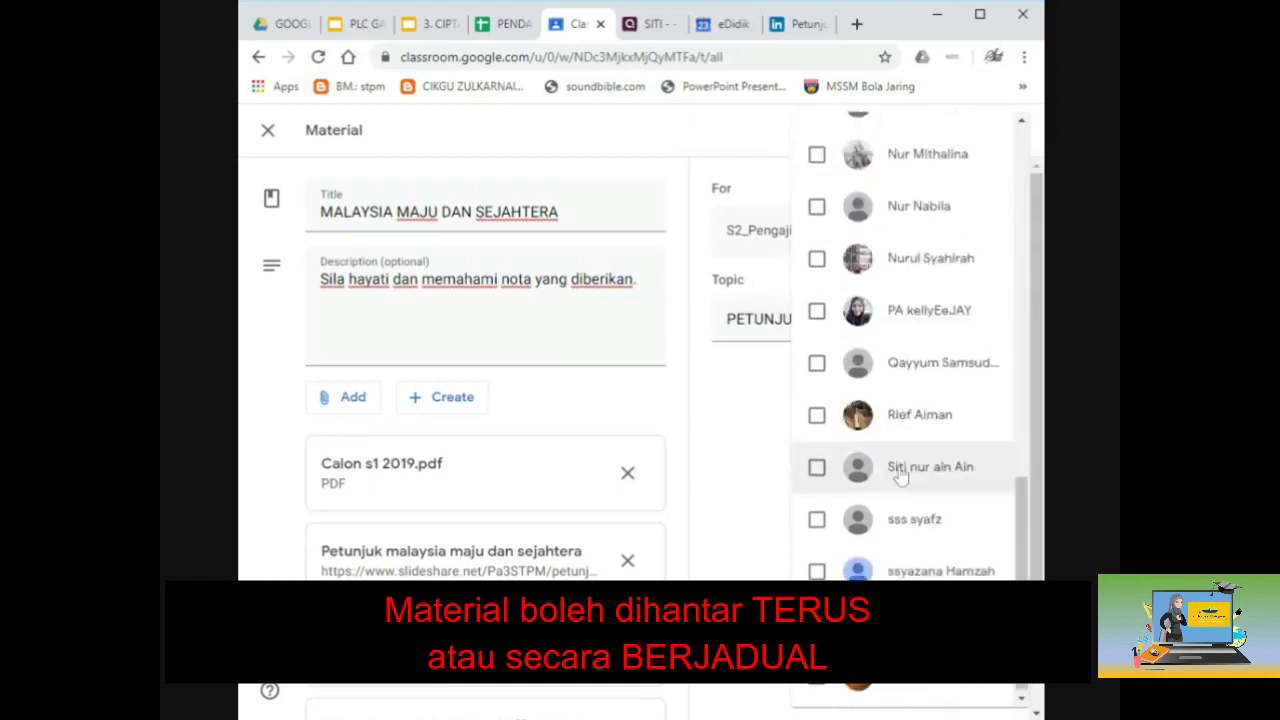
scroll(897, 470, up, 5)
scroll(900, 477, up, 10)
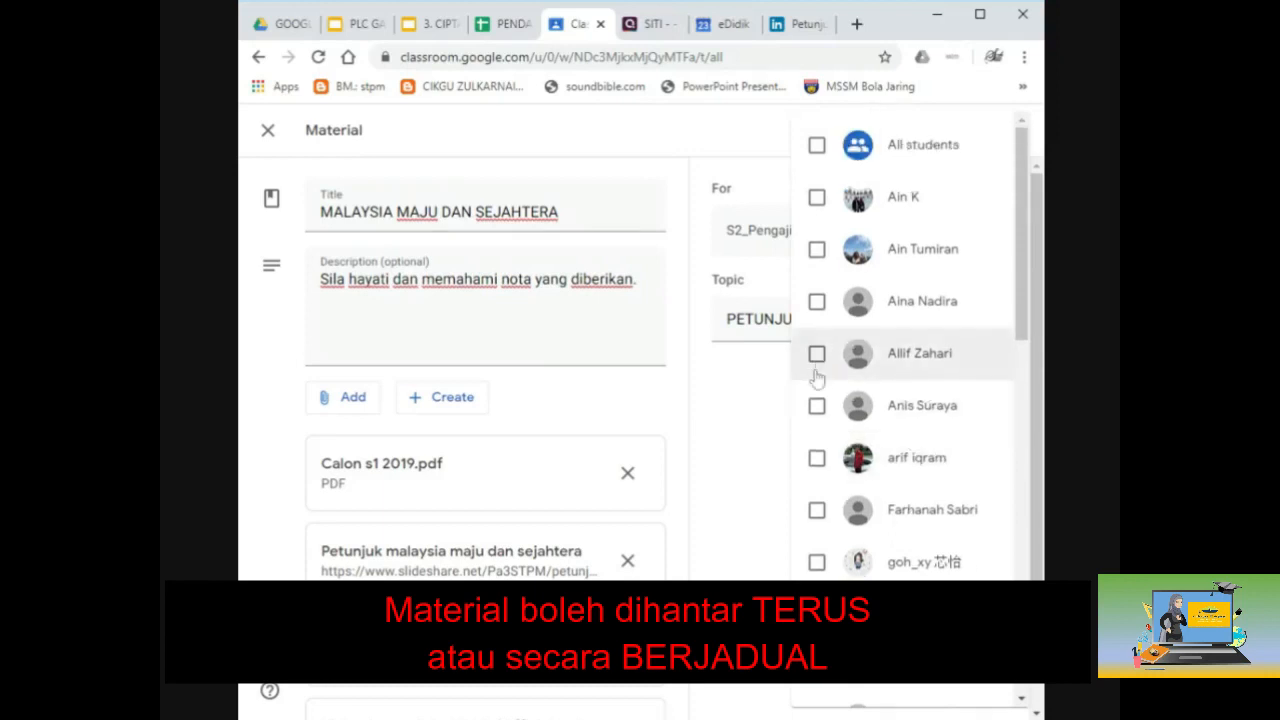
scroll(817, 375, down, 4)
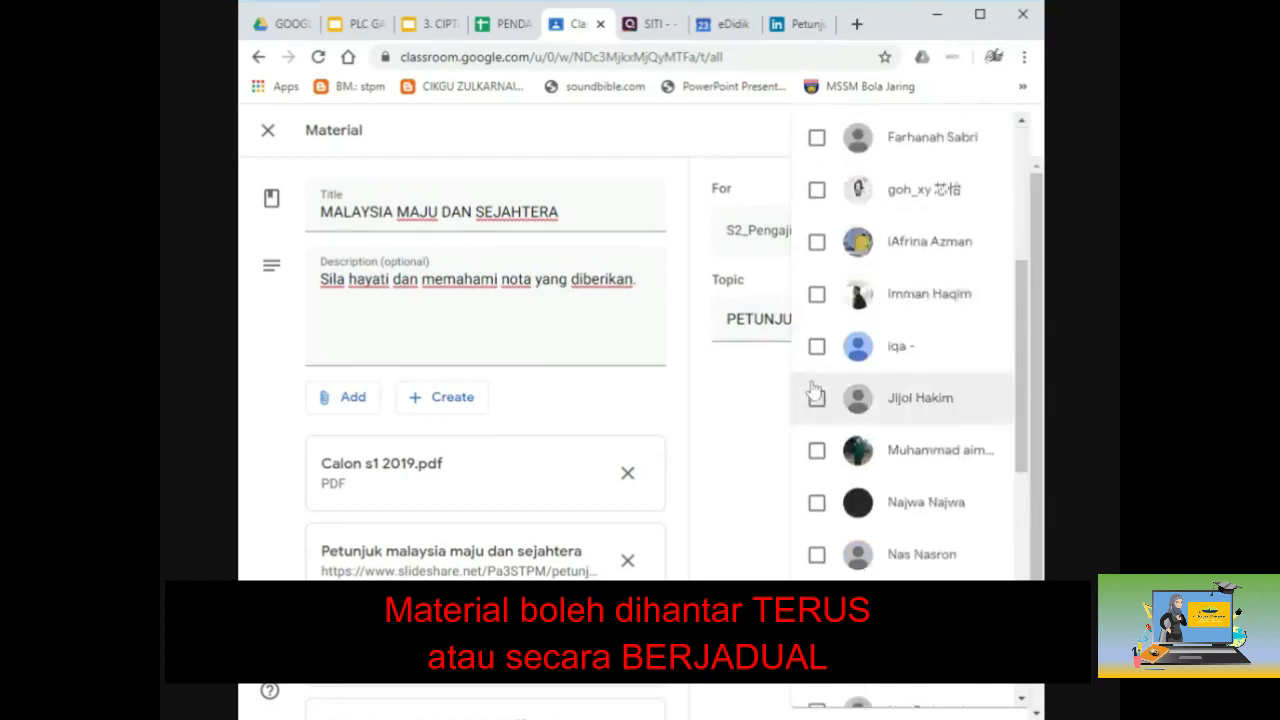
scroll(815, 392, down, 2)
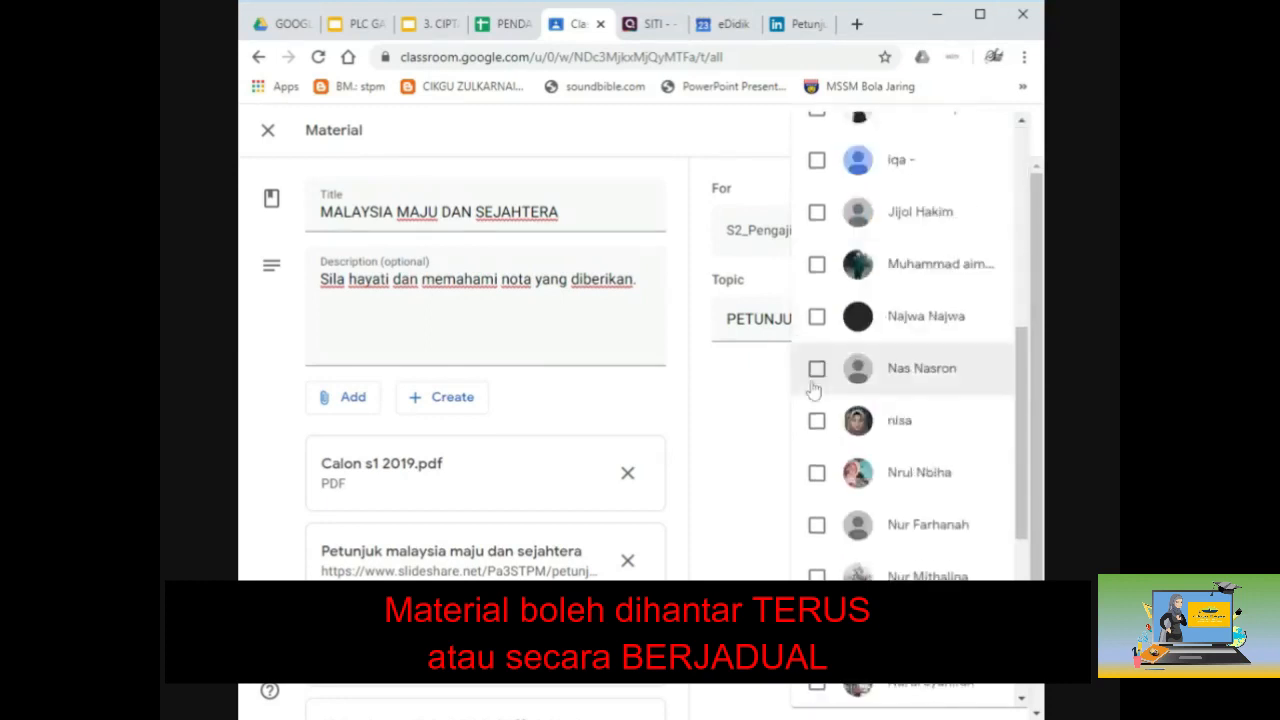
scroll(815, 390, down, 2)
scroll(815, 390, down, 1)
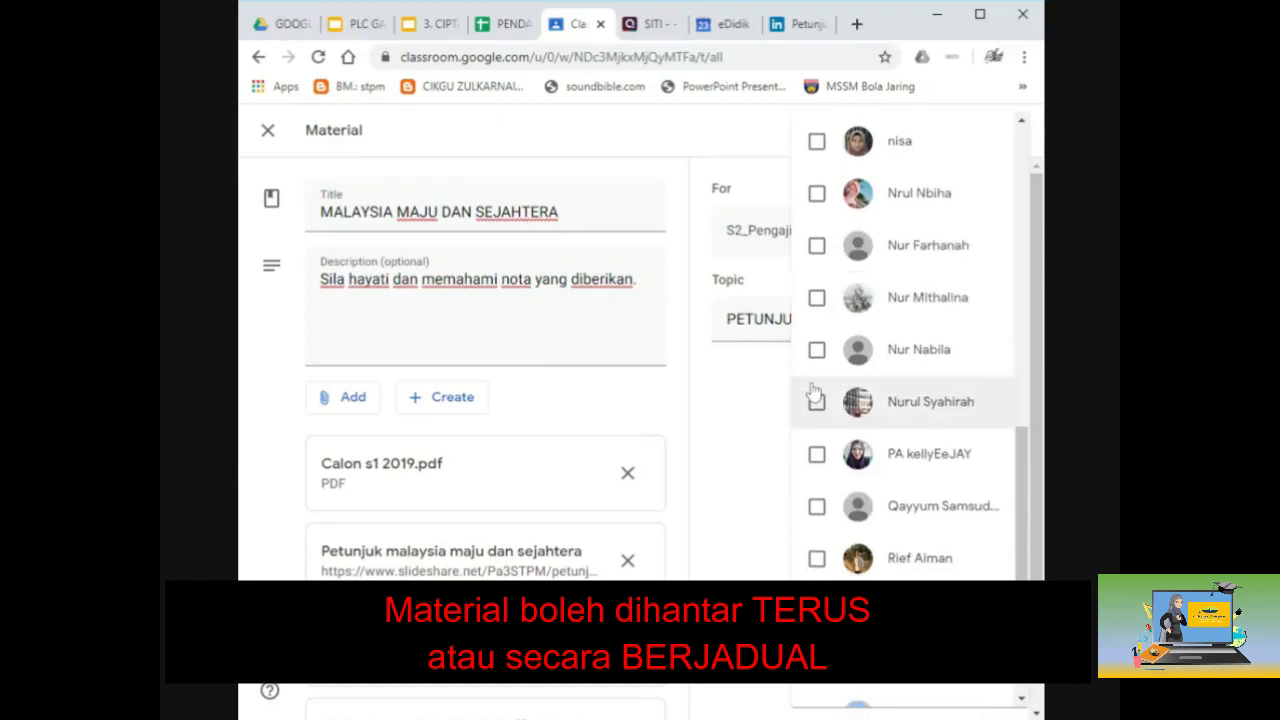
click(817, 455)
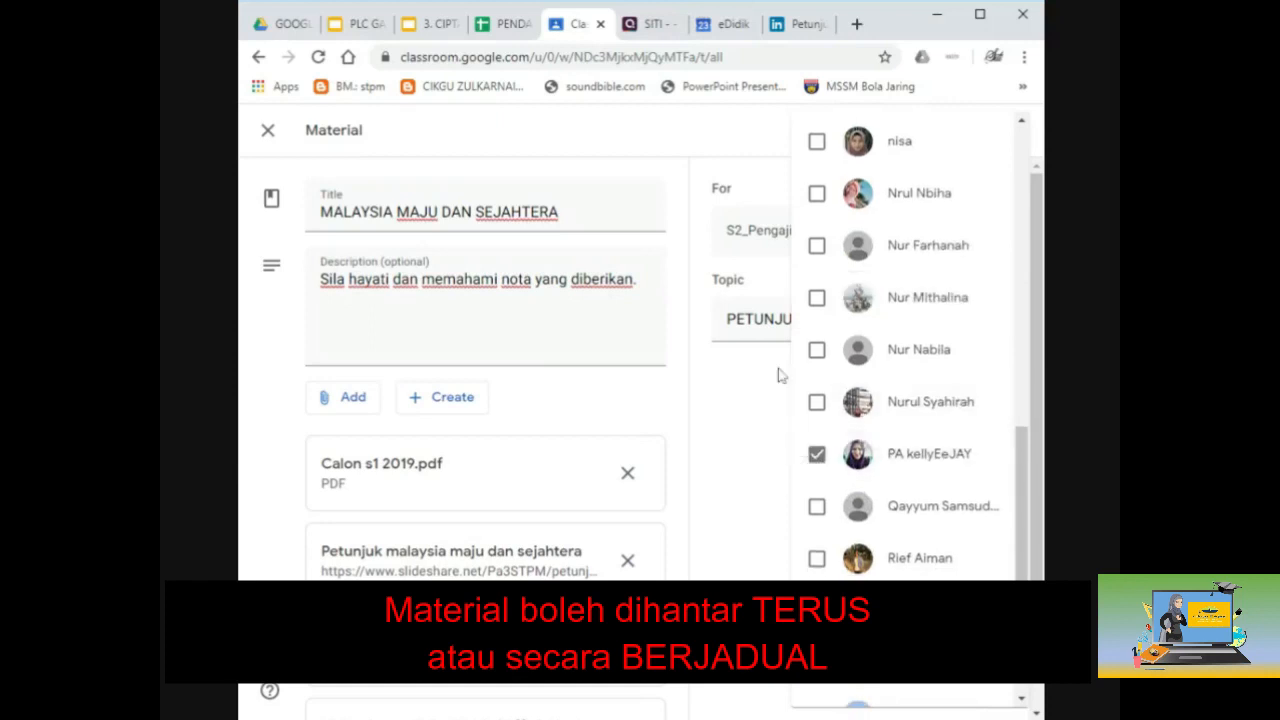
click(733, 443)
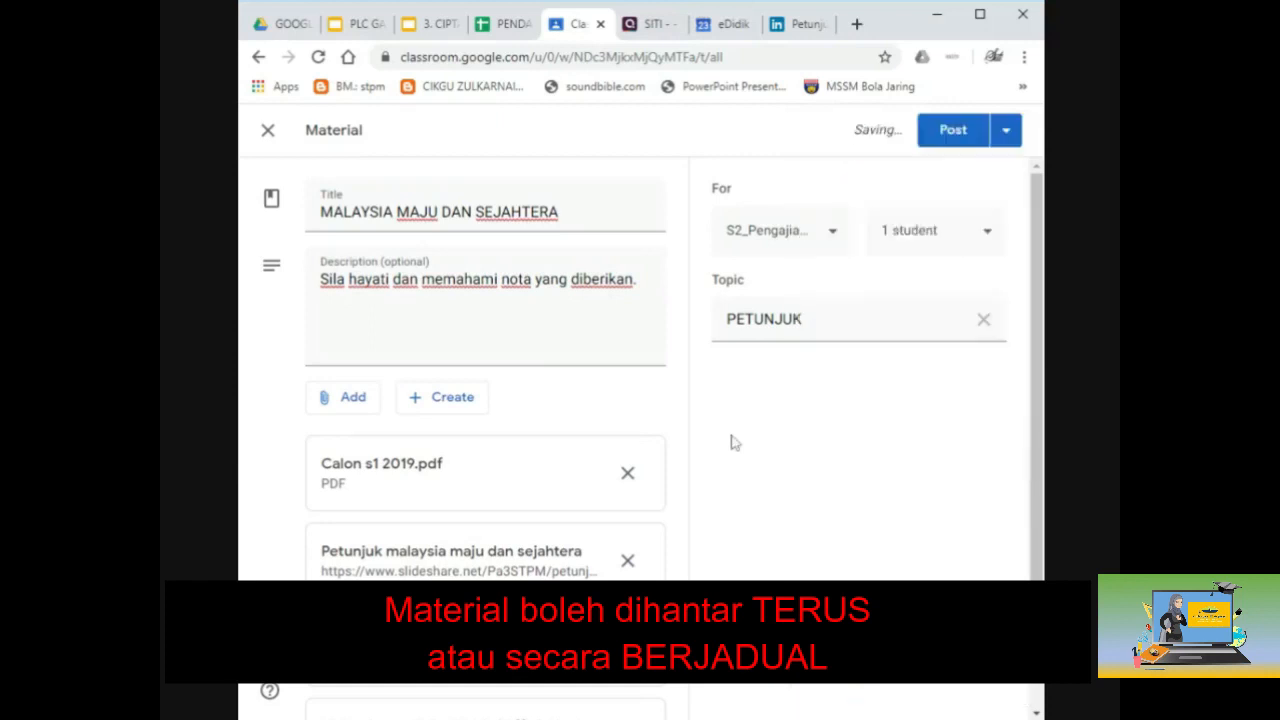
Step: Post the material, then browse the topic sections and return to PETUNJUK
click(953, 131)
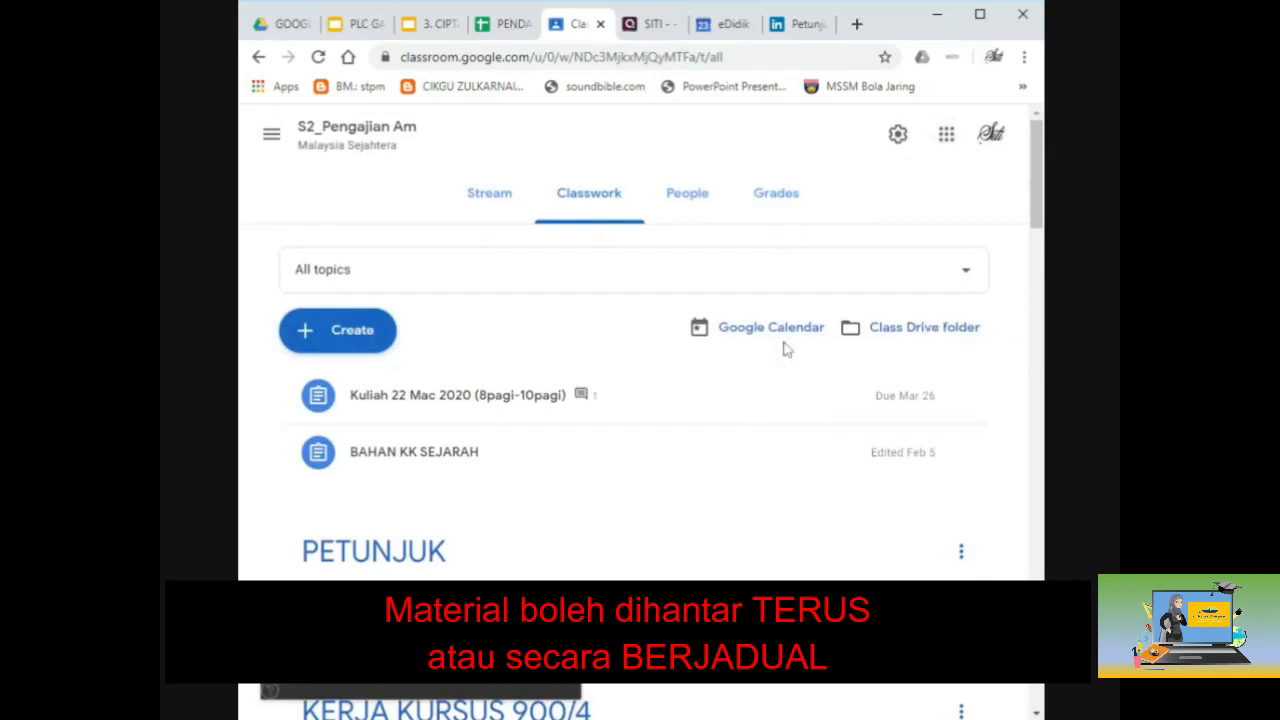
click(980, 16)
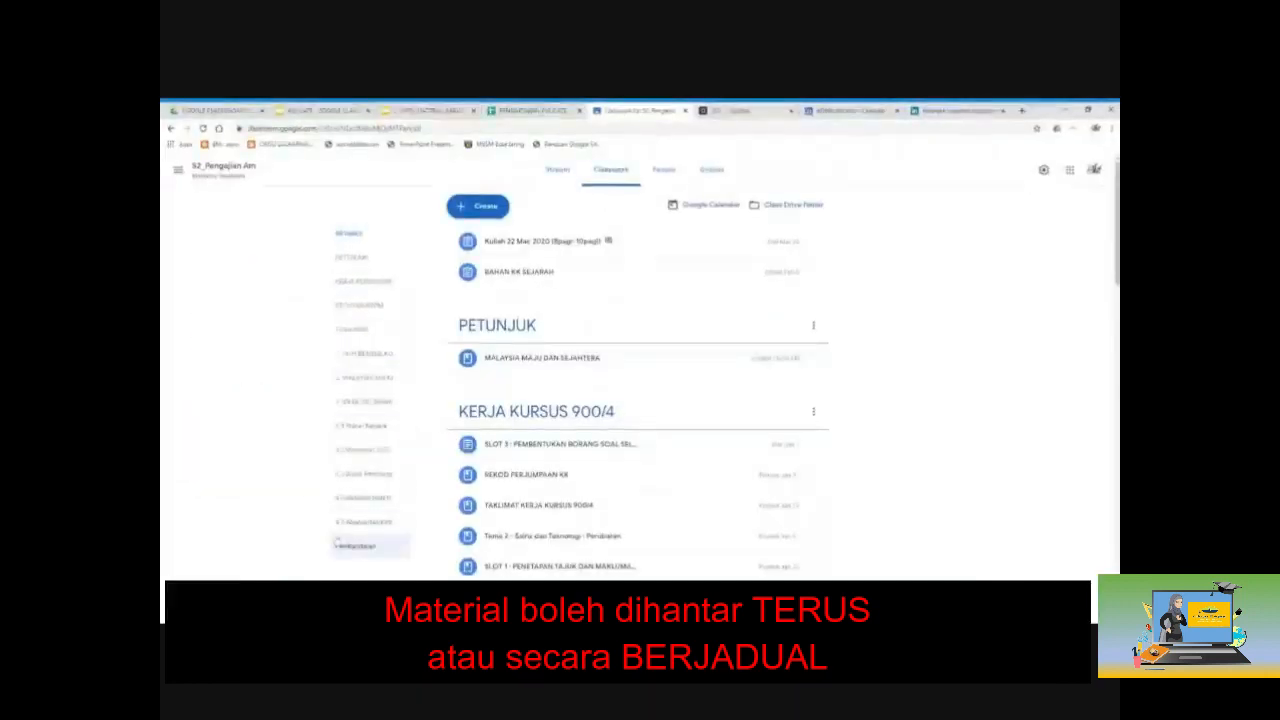
click(351, 258)
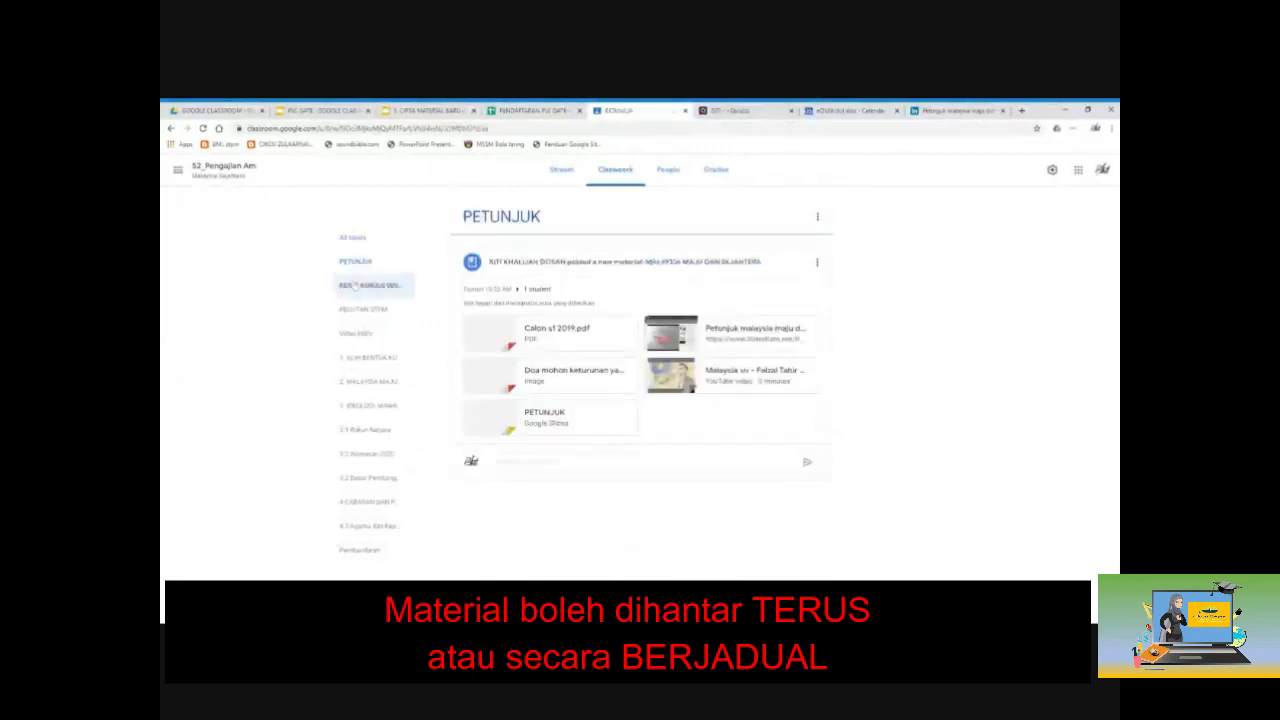
click(360, 282)
click(358, 306)
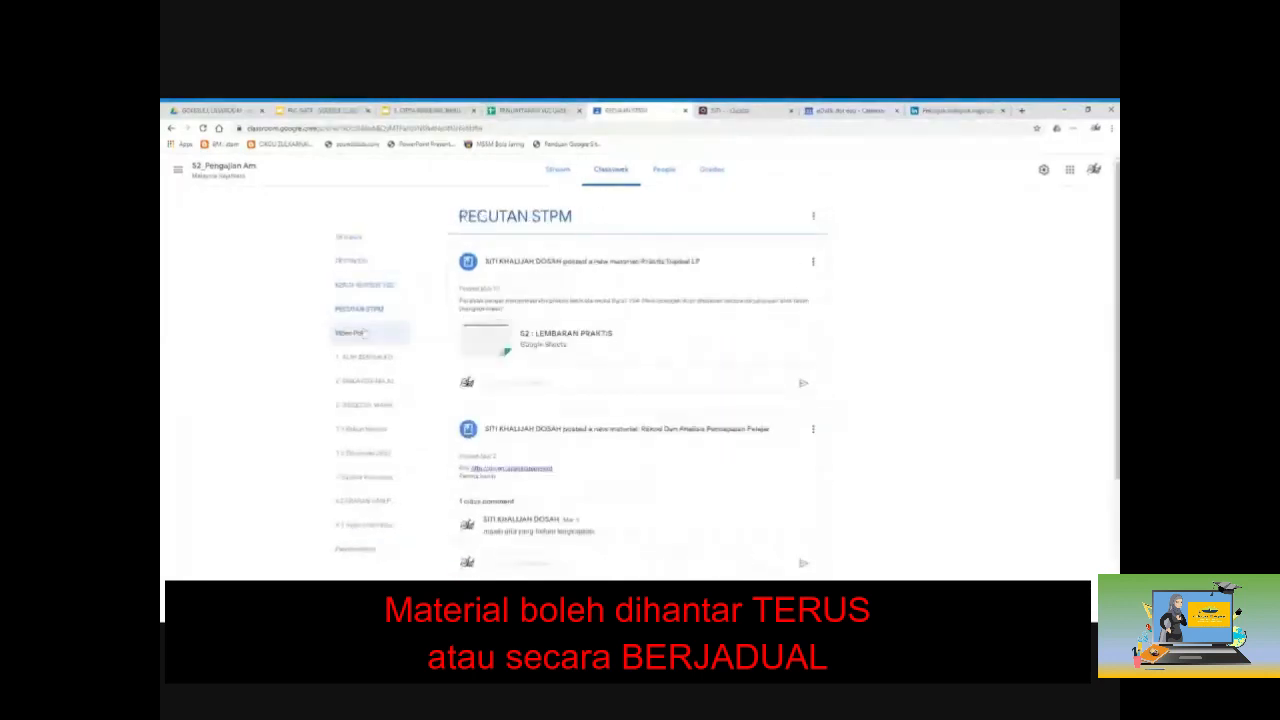
click(365, 331)
click(364, 357)
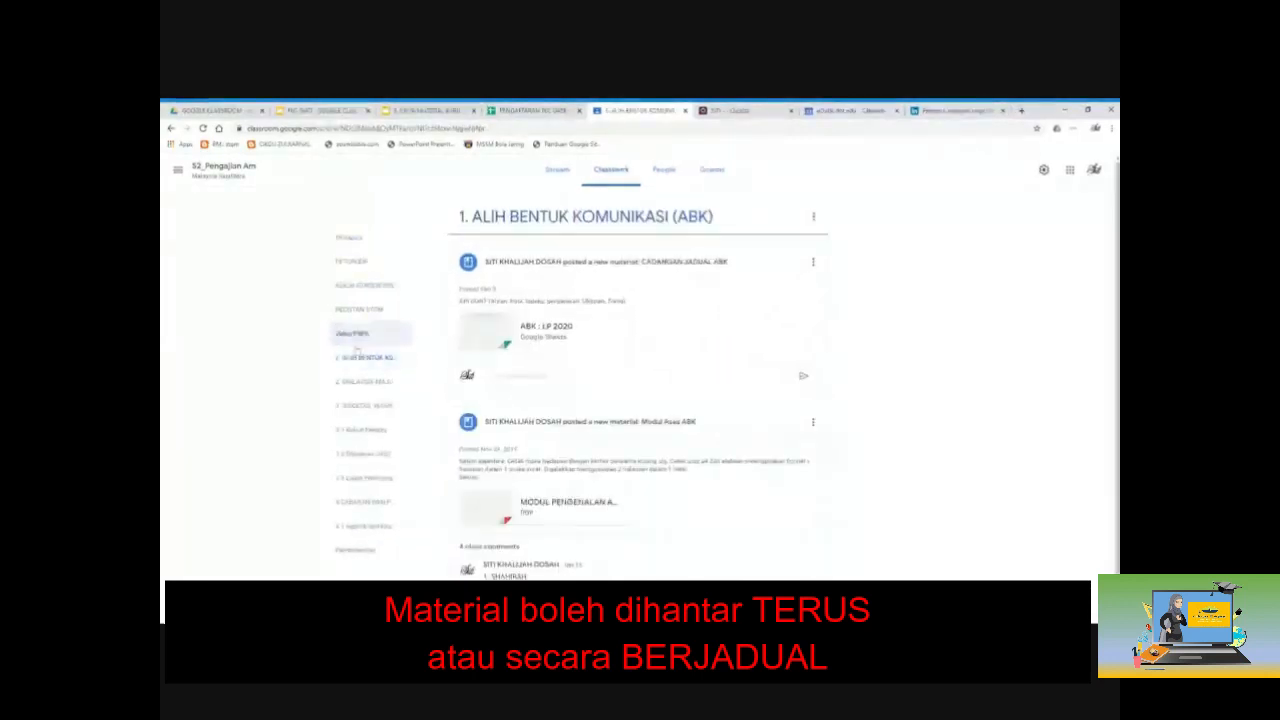
click(354, 261)
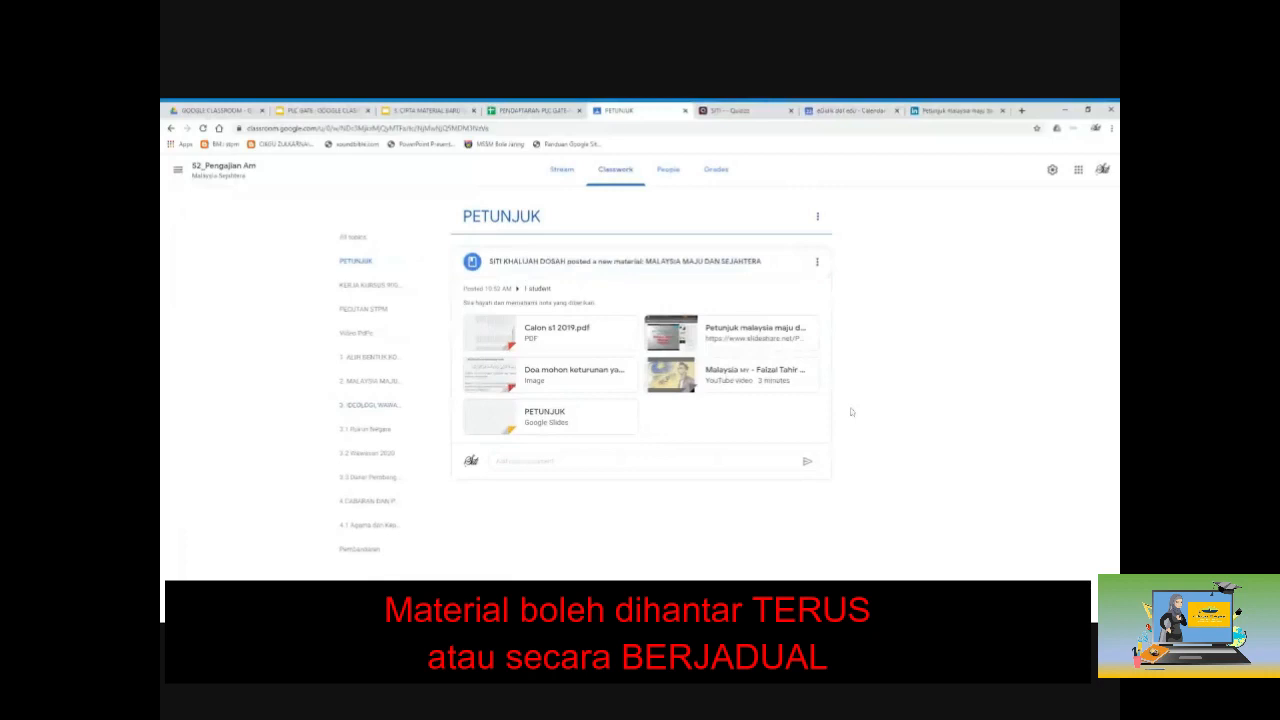
click(536, 290)
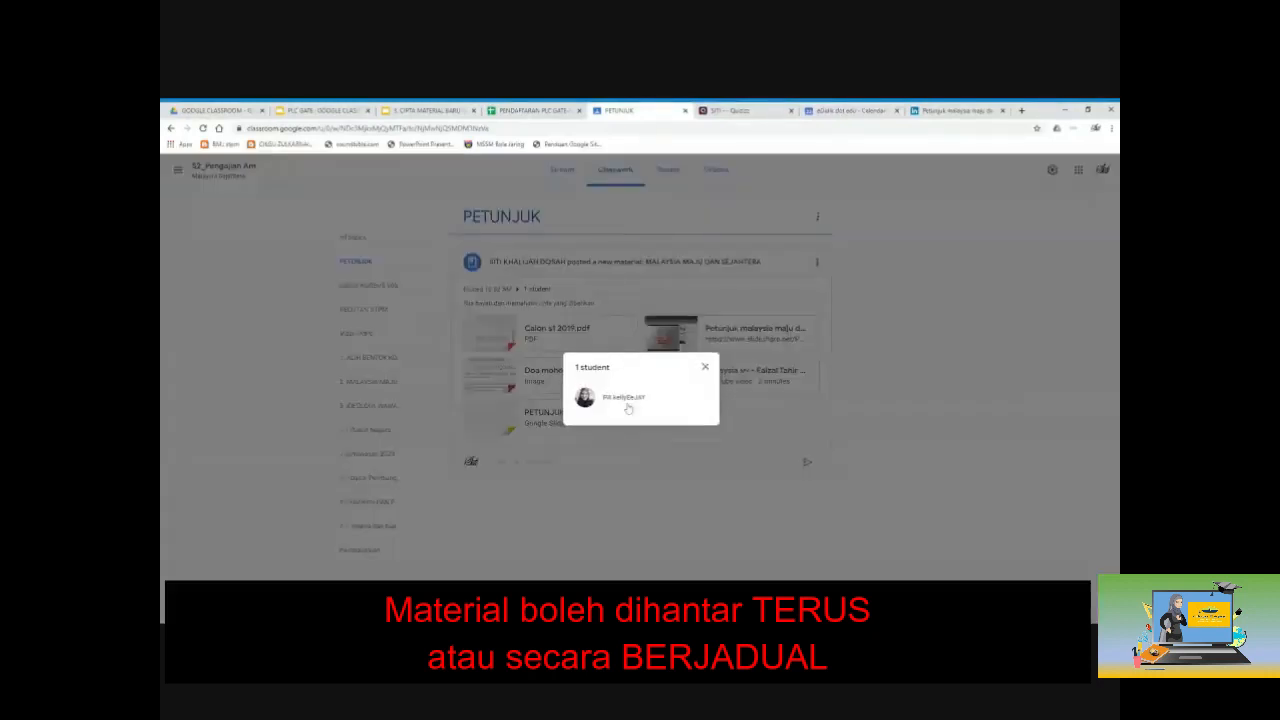
click(706, 369)
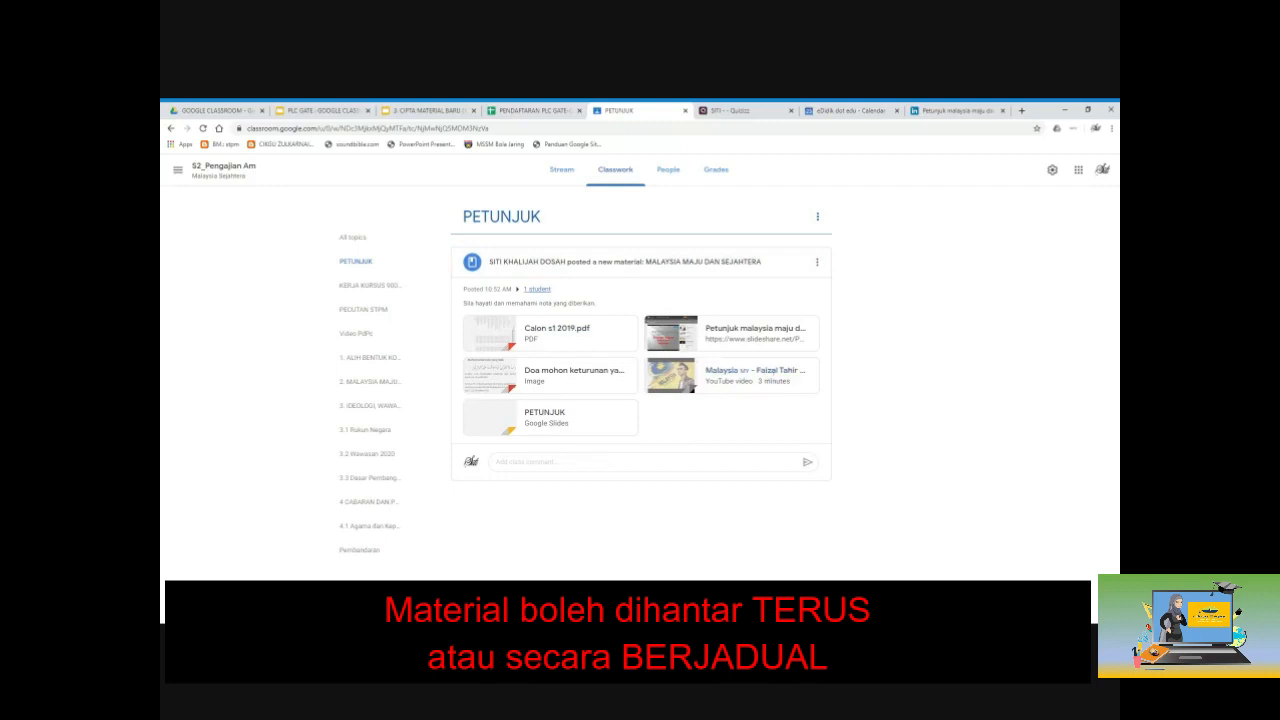
Step: Add the class comment 'TERIMA KASIH' to the posted material
click(638, 465)
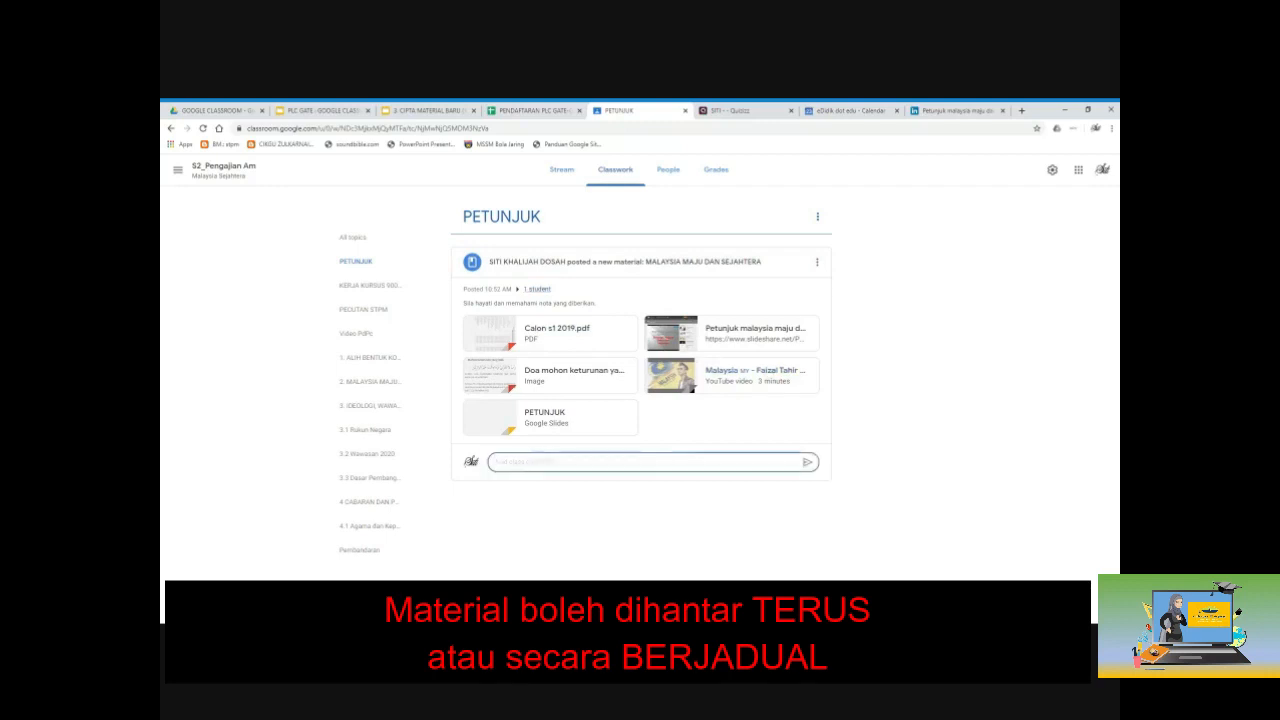
text(TERIMA KASIH)
click(807, 463)
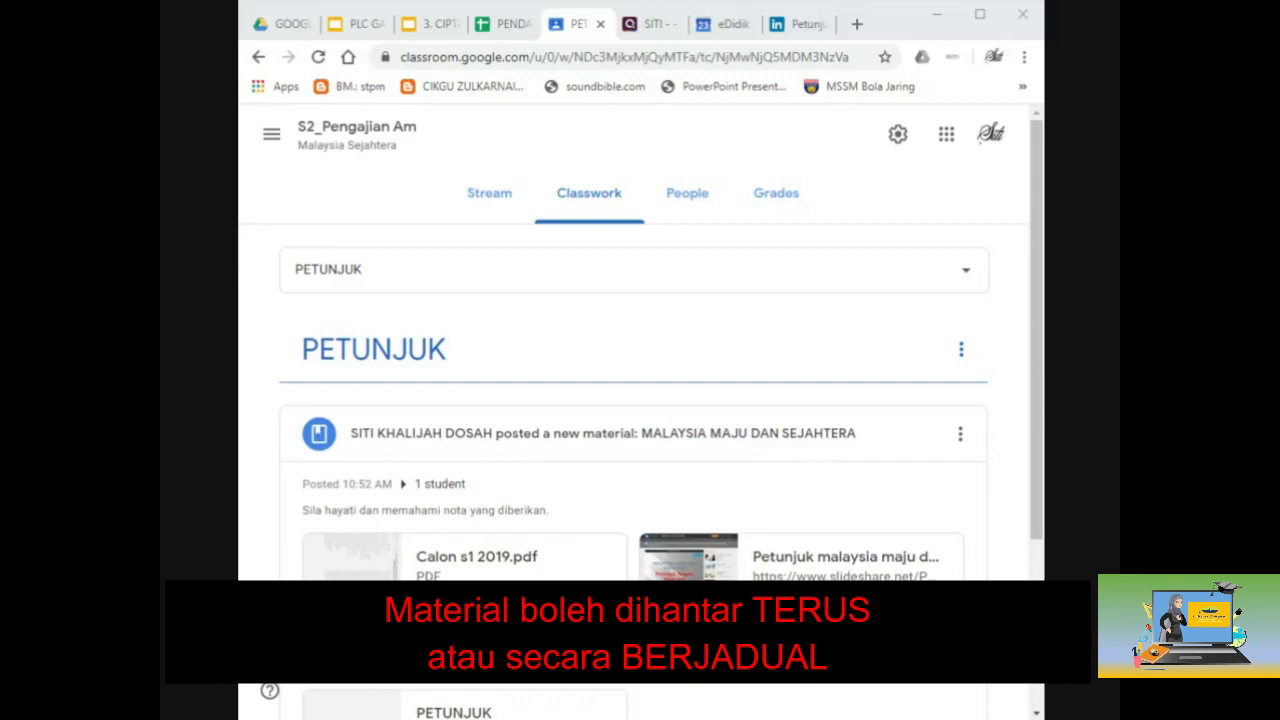
Step: Return to the full Classwork page, then advance the tutorial deck to slide 6
click(603, 193)
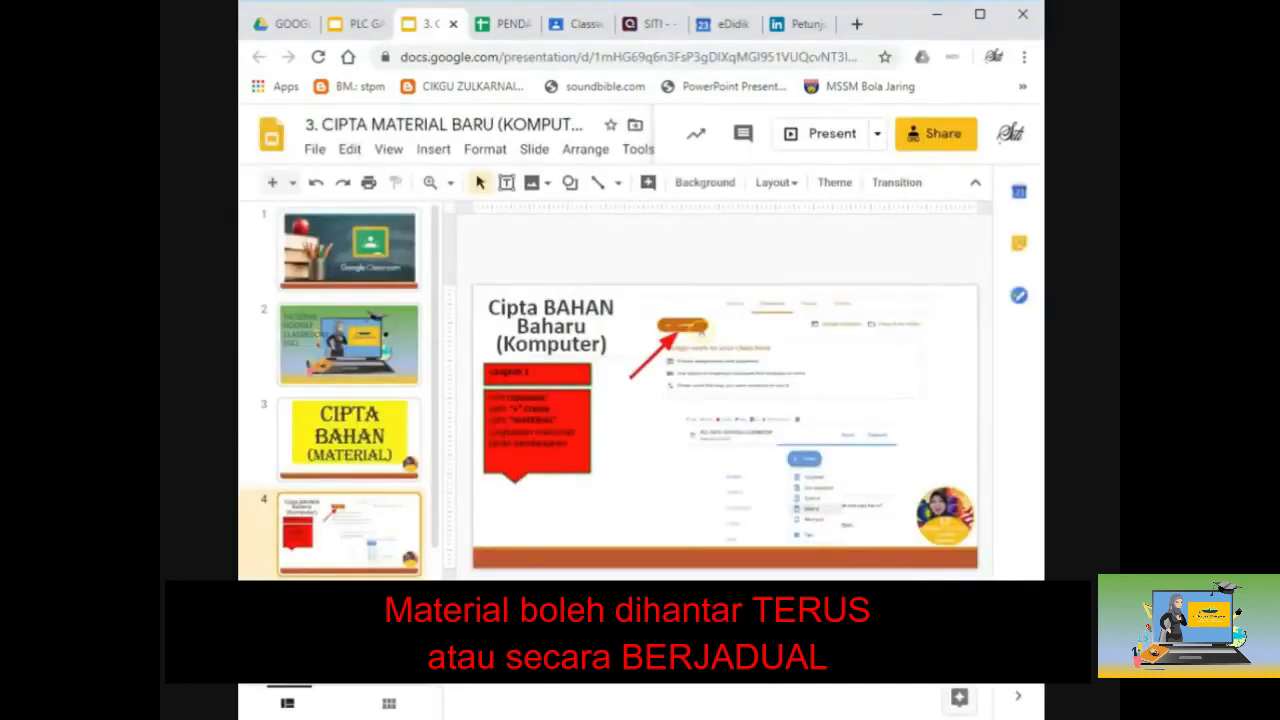
key(Down)
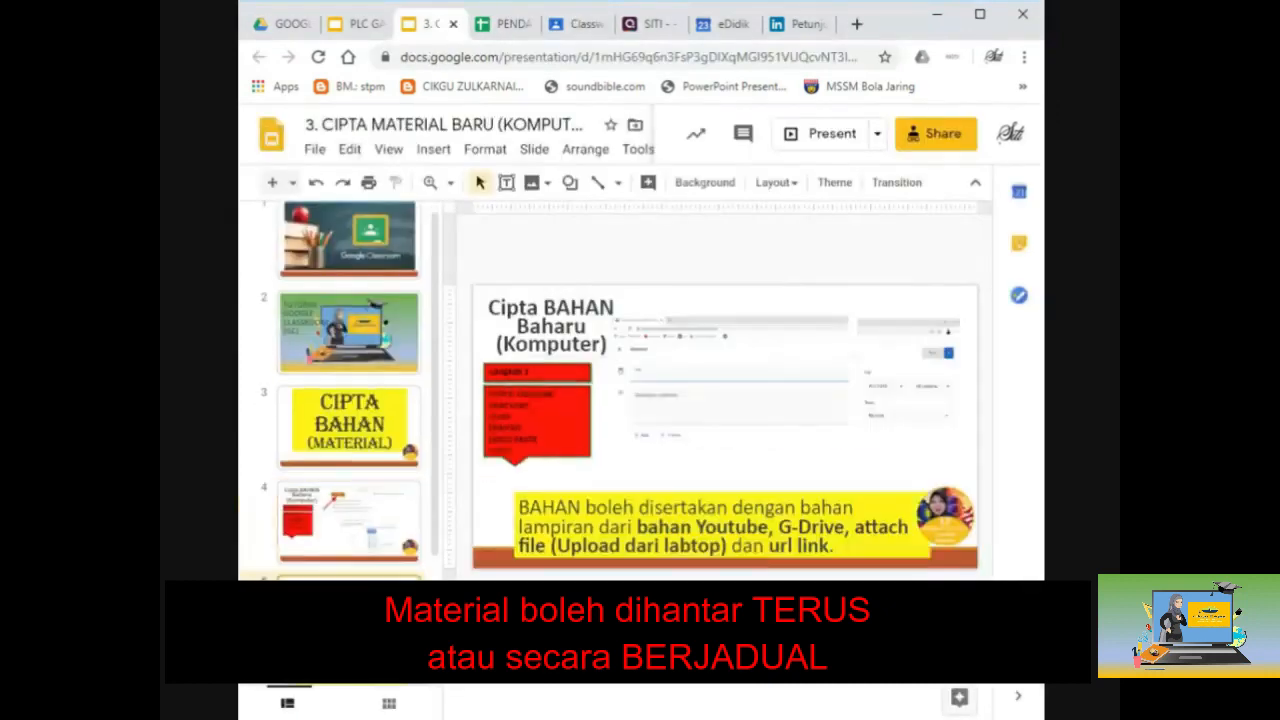
key(Down)
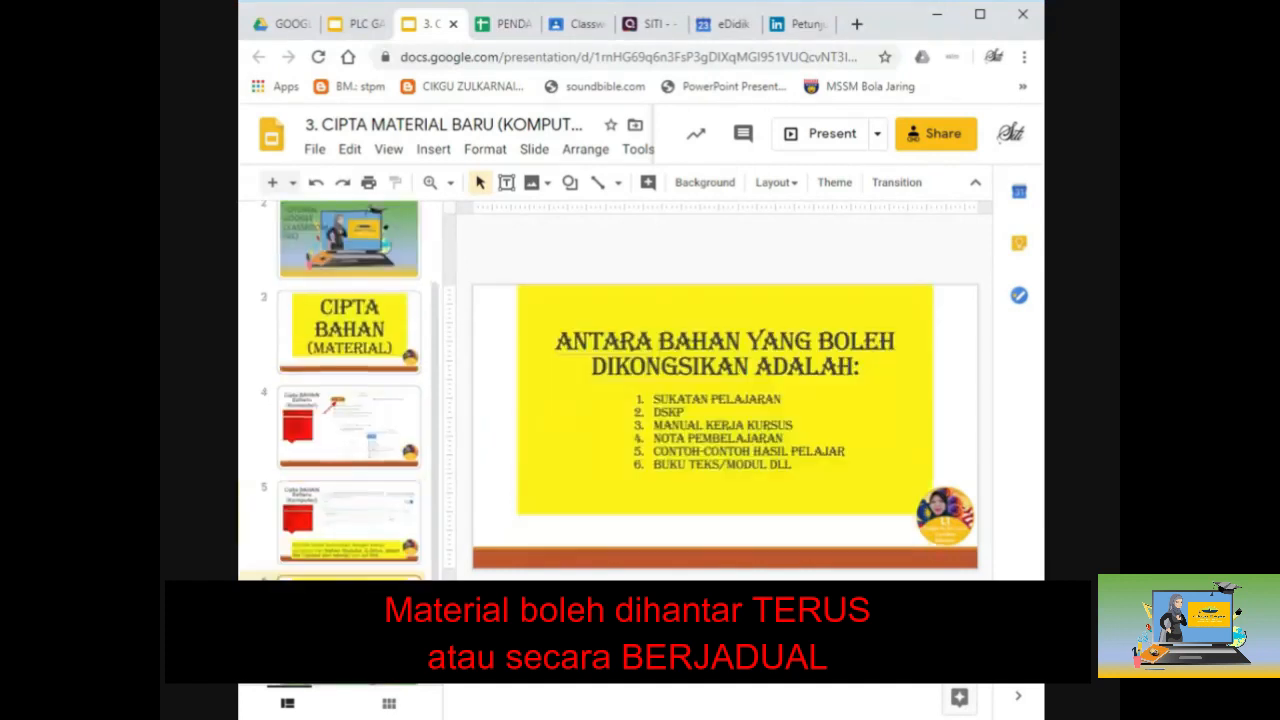
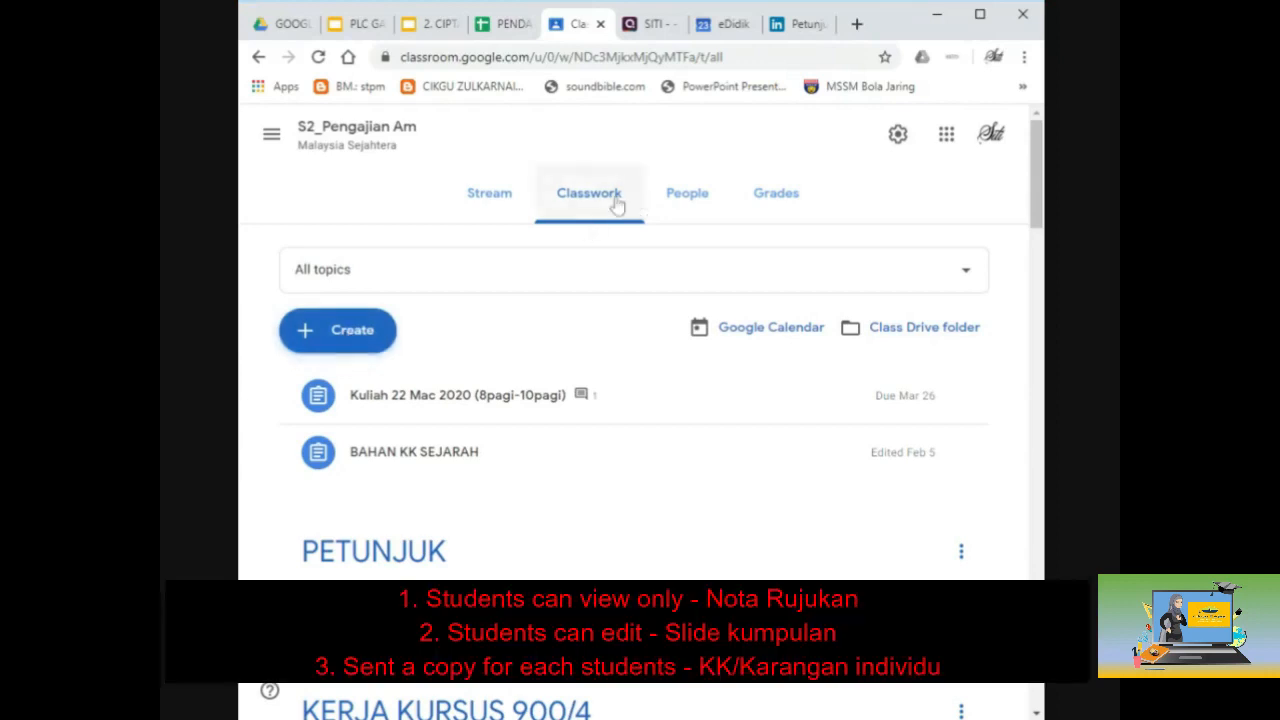
Step: Create an assignment titled 'PENETAPAN TAJUK' with instructions 'Sila nyatakan tajuk KK yang telah diluluskan.'
click(617, 204)
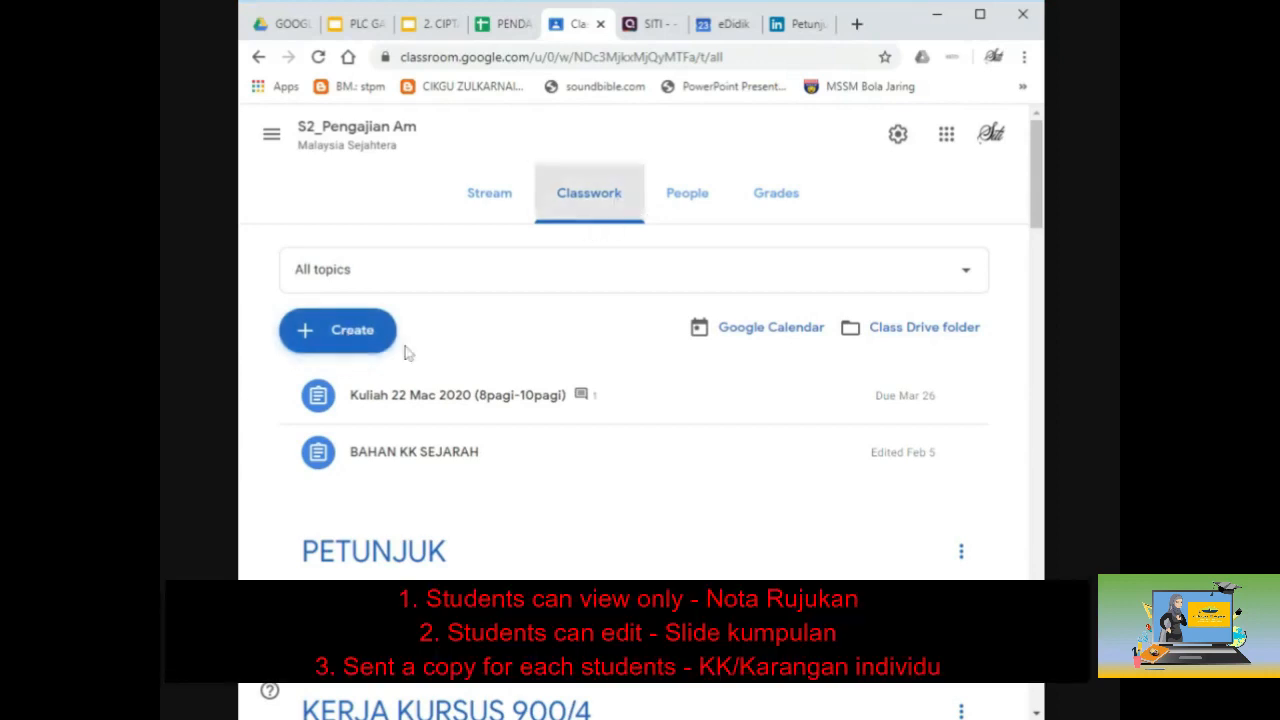
click(352, 339)
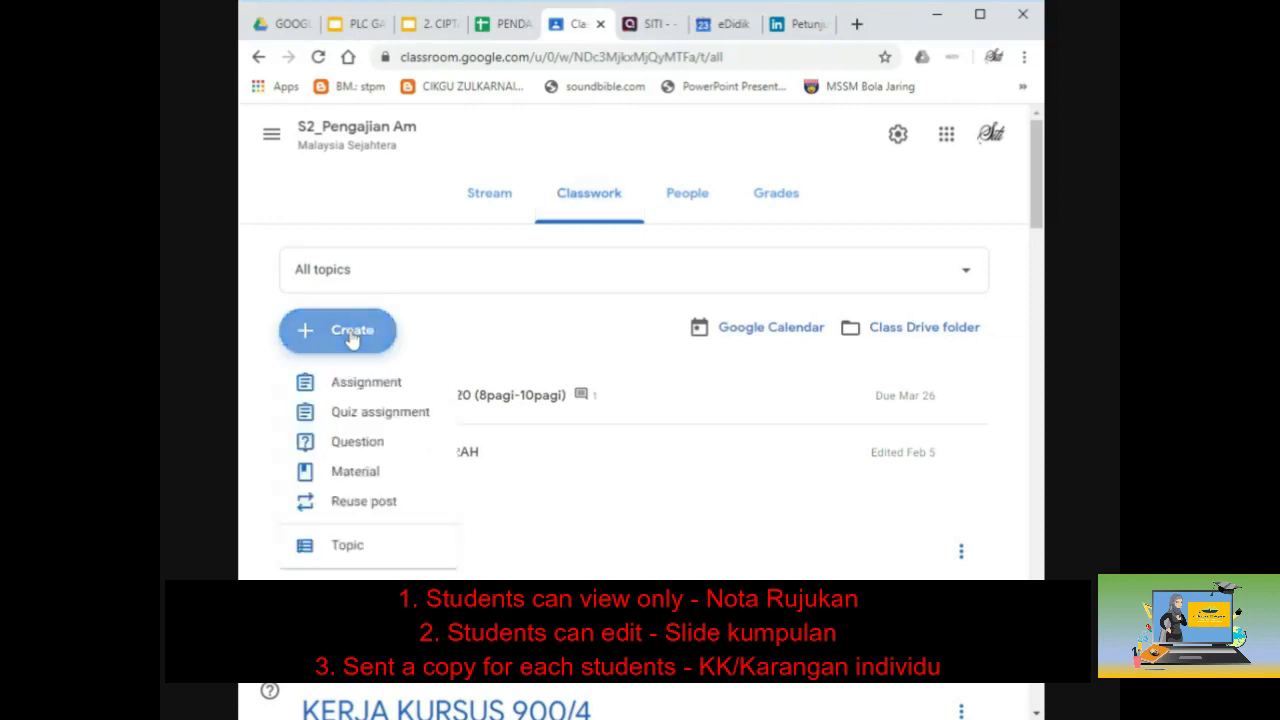
click(352, 393)
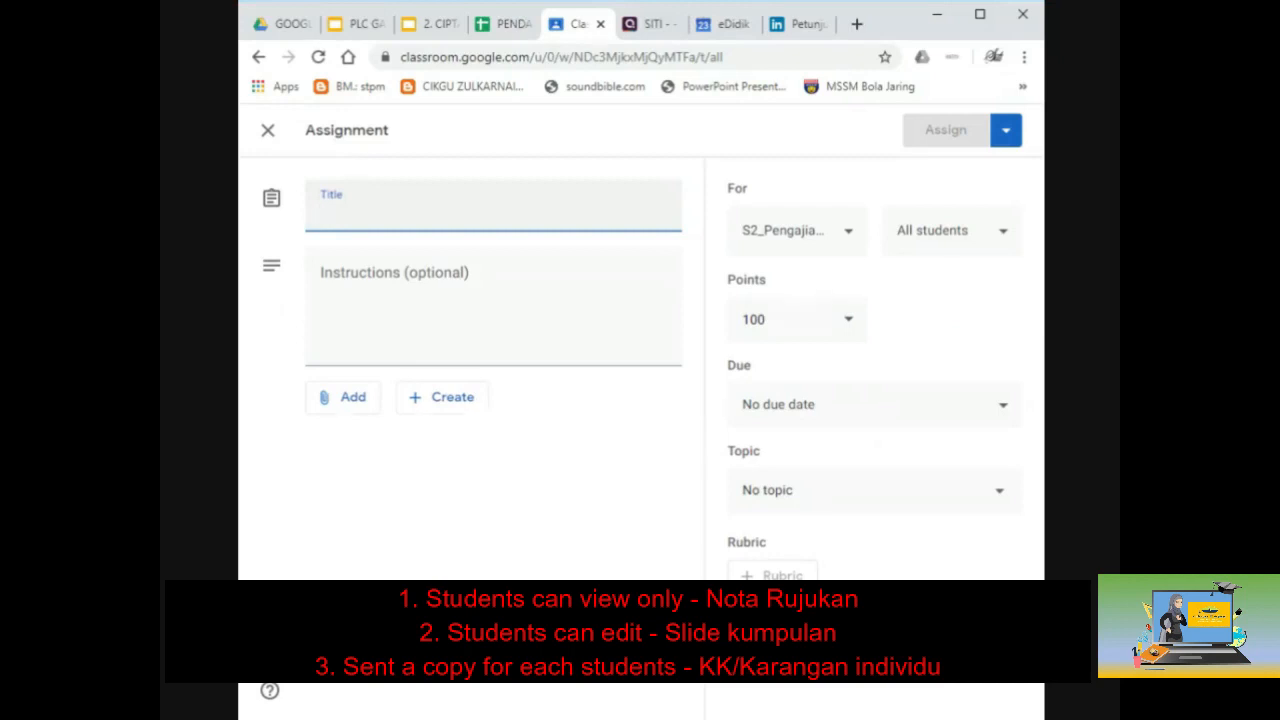
text(PEN)
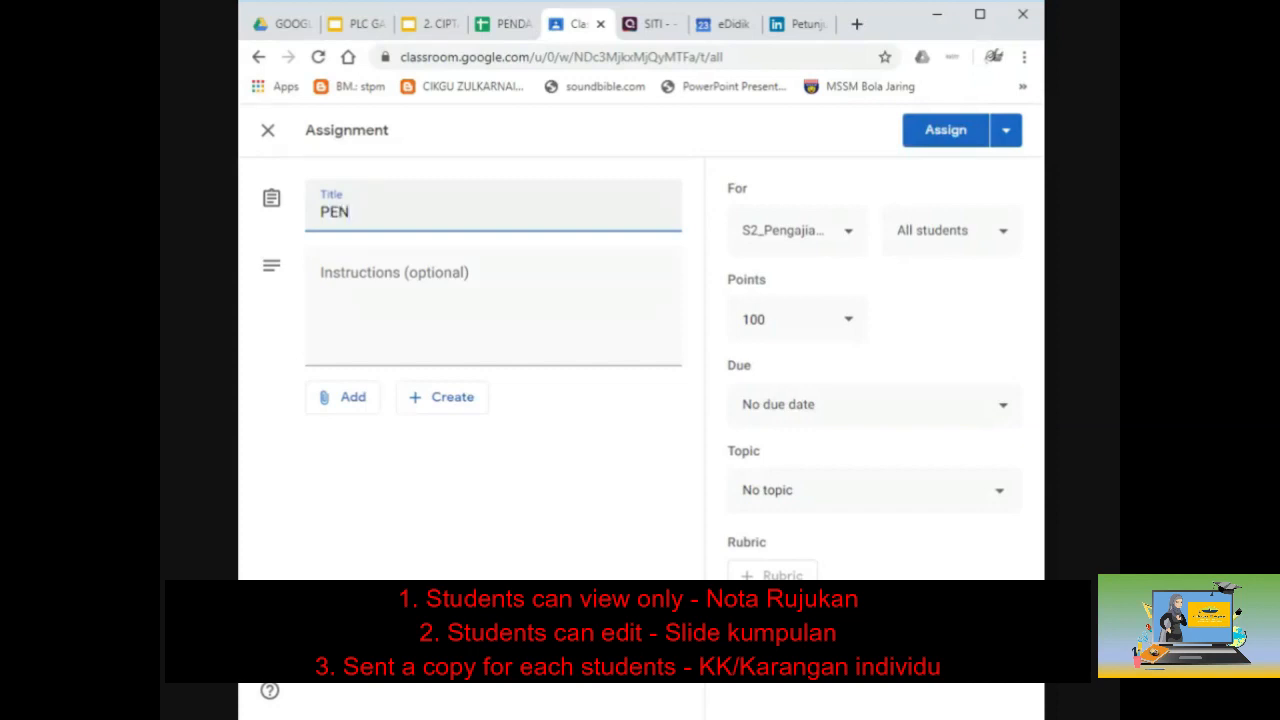
text(E)
text(TA)
text(PAN)
key(BackSpace)
text(AN )
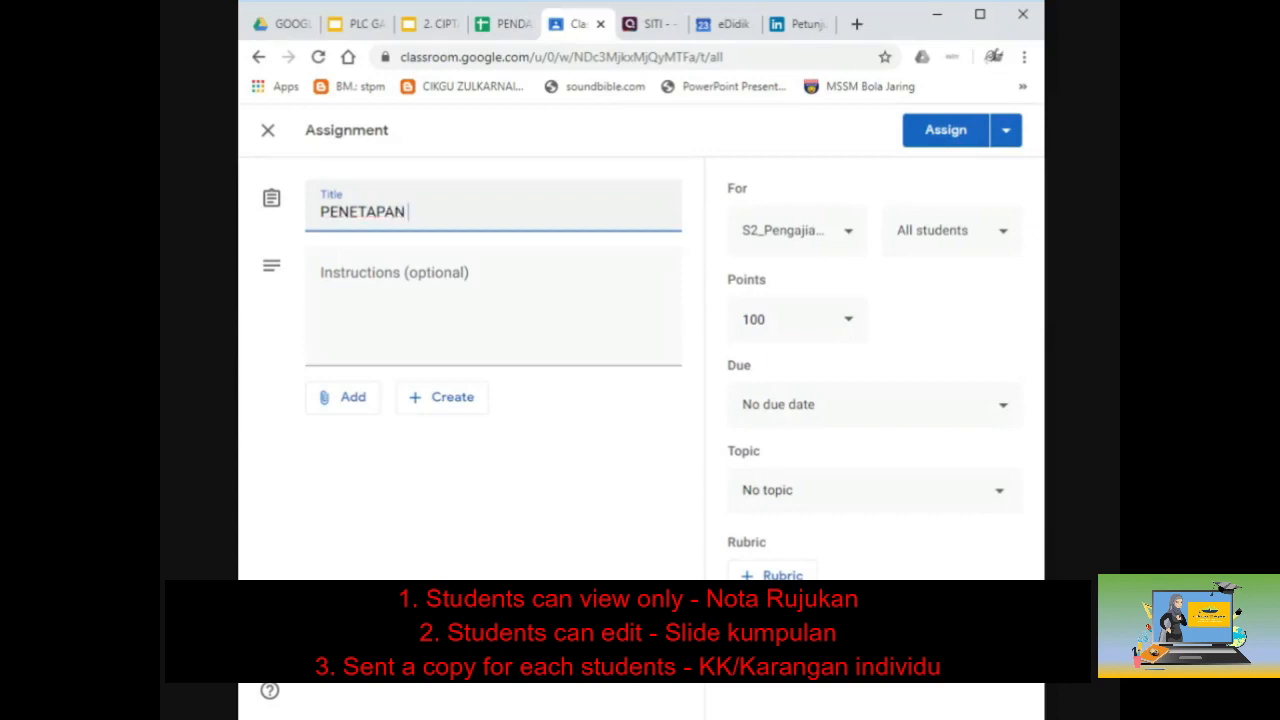
text(TAJUK)
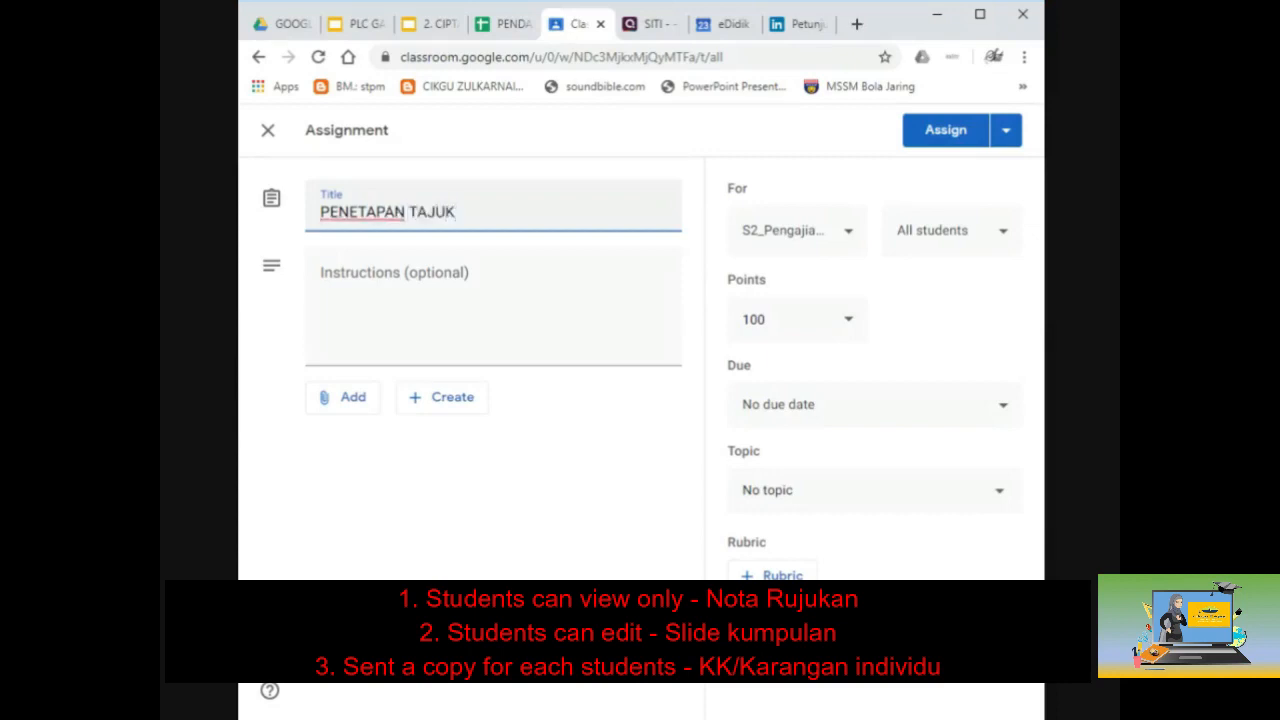
key(Tab)
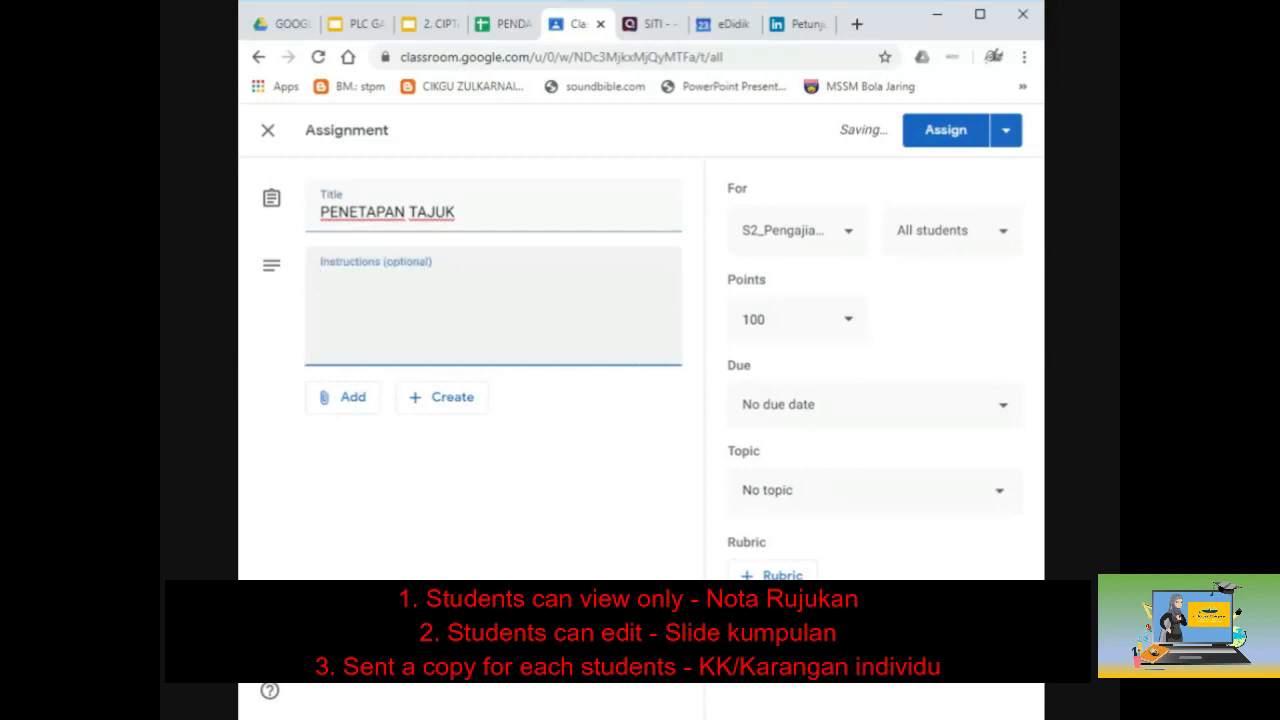
text(Sila ny)
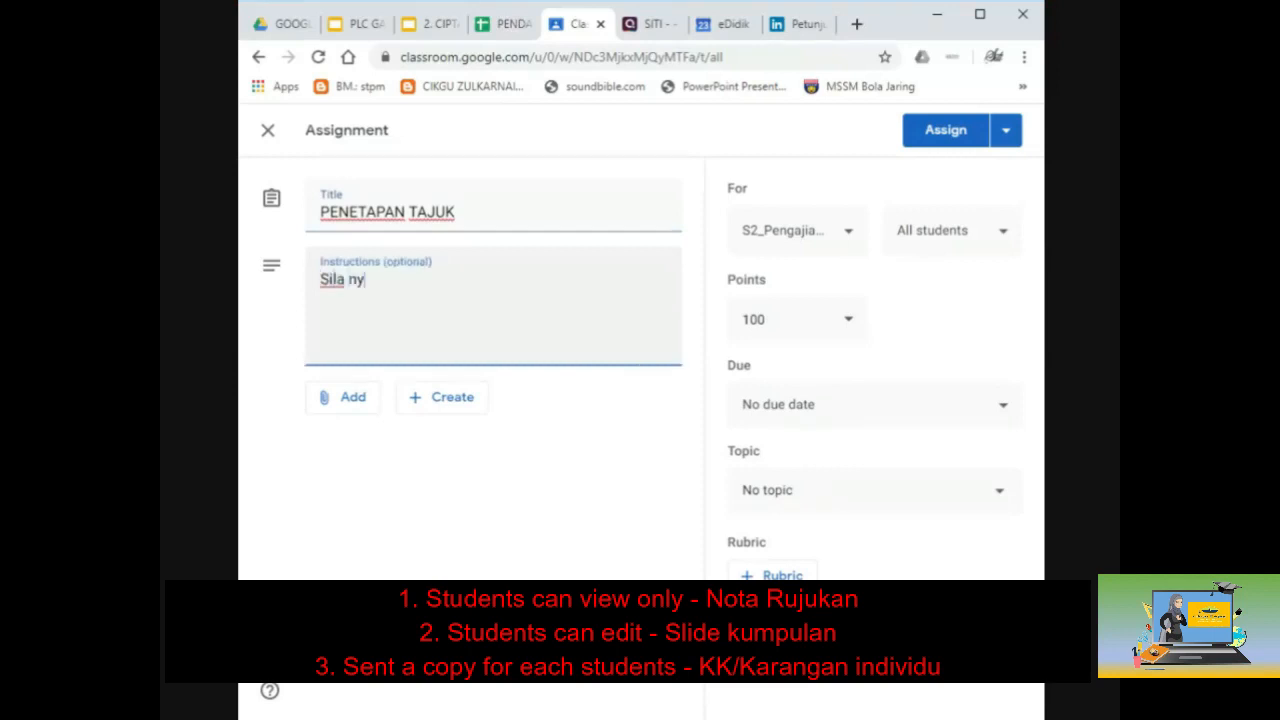
text(atakan tajuk )
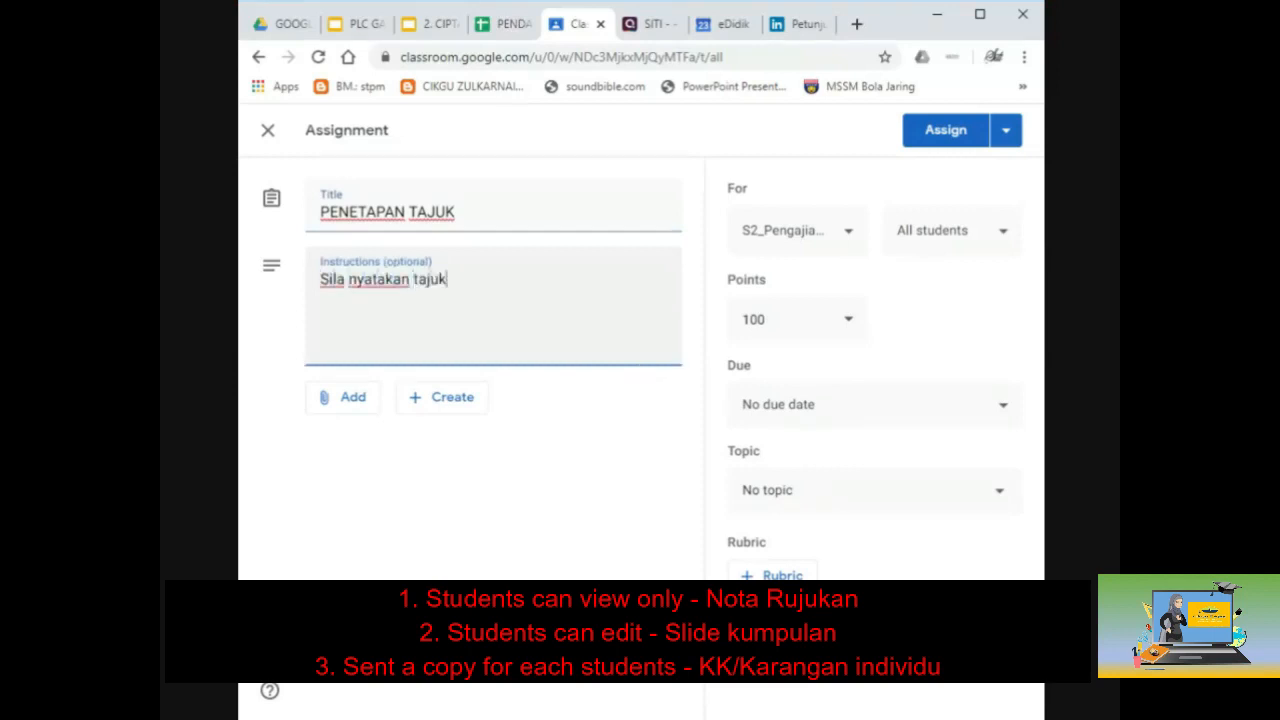
text(KK yang)
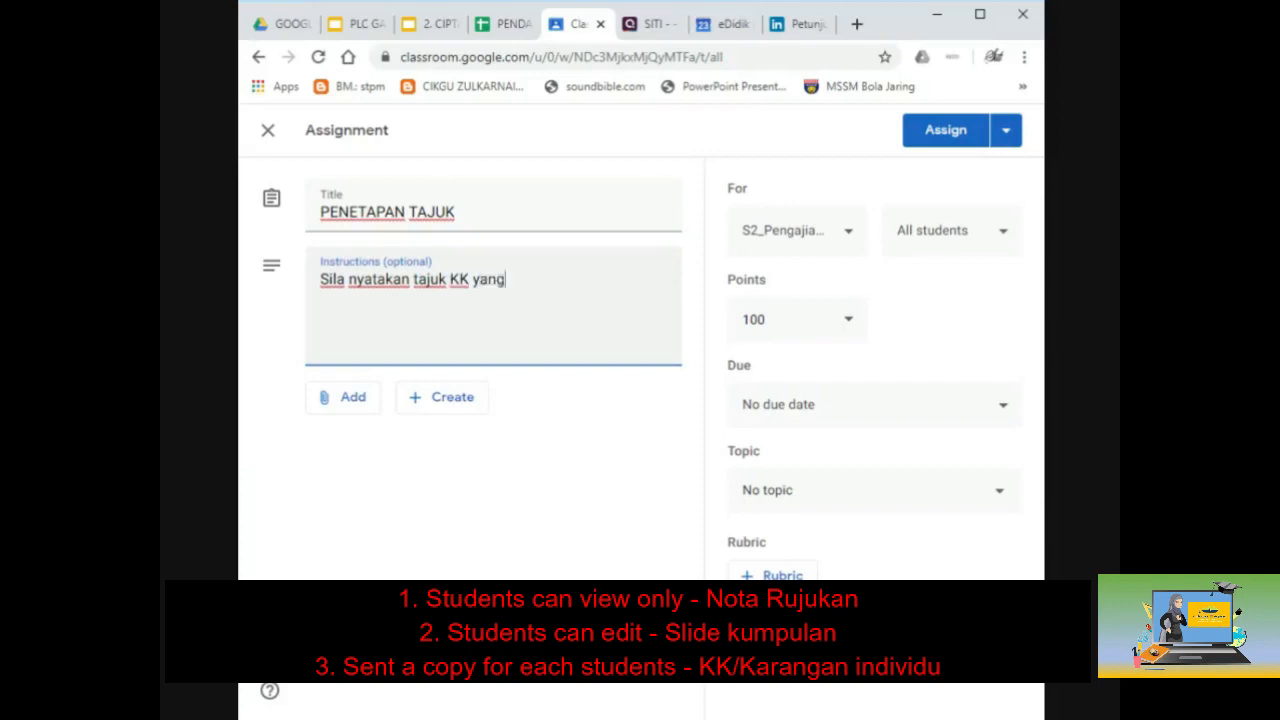
text( telah dilulusk)
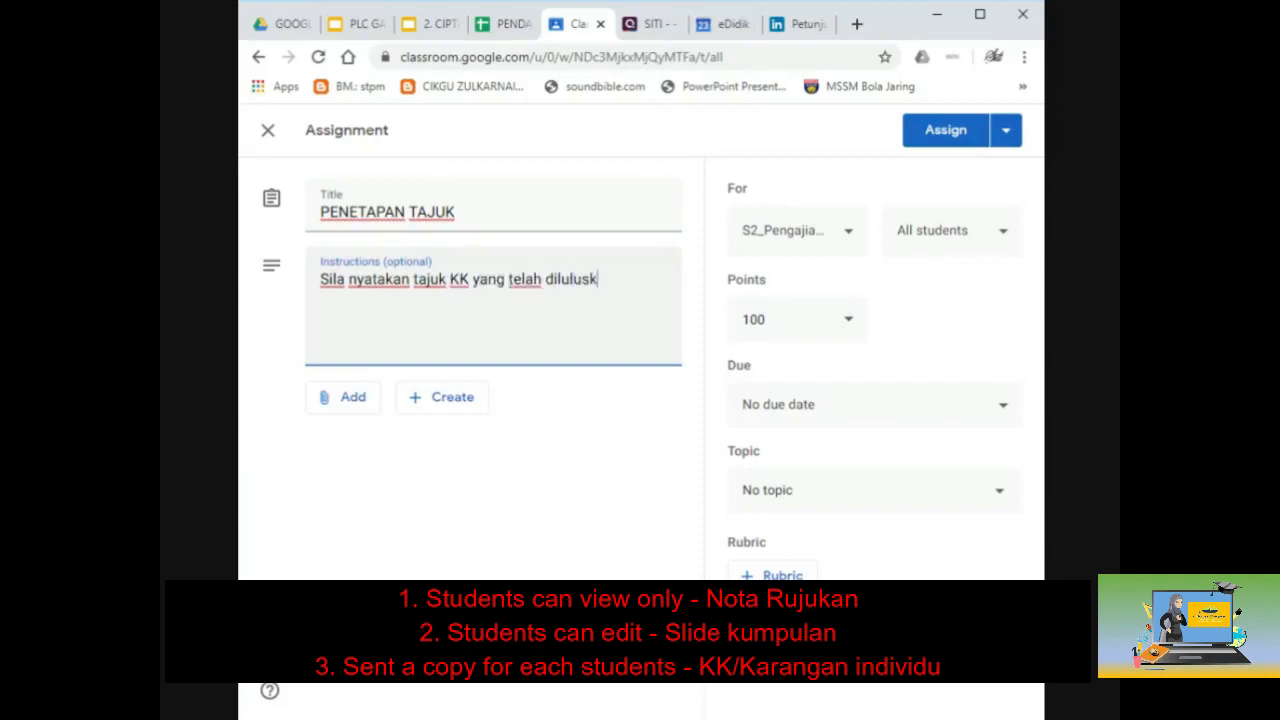
text(an.)
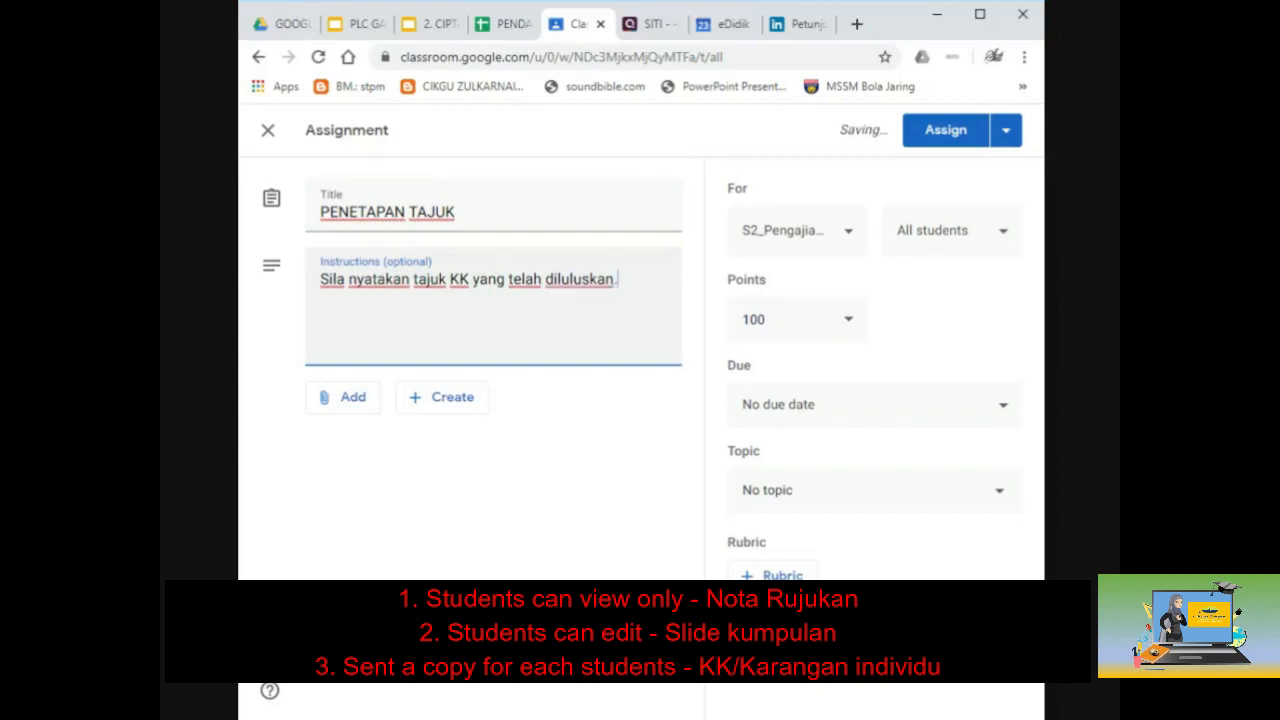
text(.)
key(BackSpace)
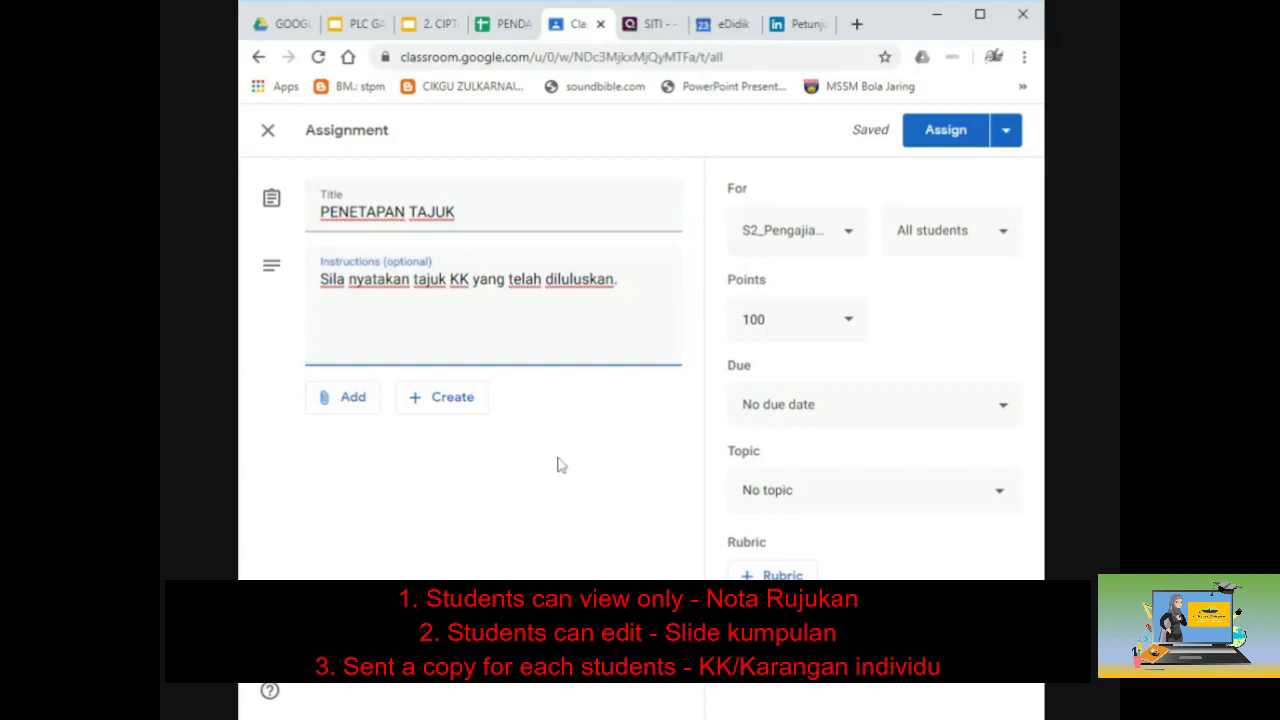
Step: Limit the assignment to one particular student instead of all students
click(967, 262)
click(817, 143)
scroll(853, 400, down, 1)
scroll(853, 400, down, 9)
click(817, 309)
click(660, 451)
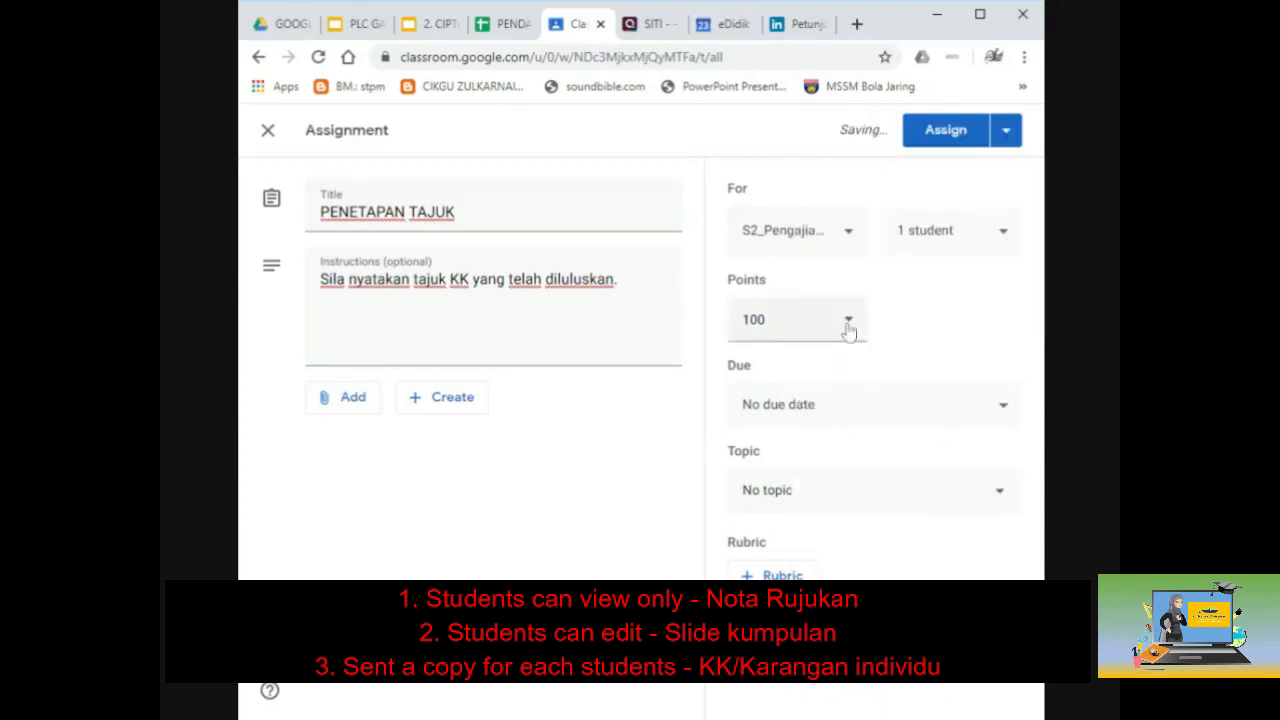
Step: Make it ungraded, file it under topic KERJA KURSUS 900/4, and assign it
click(848, 319)
click(800, 366)
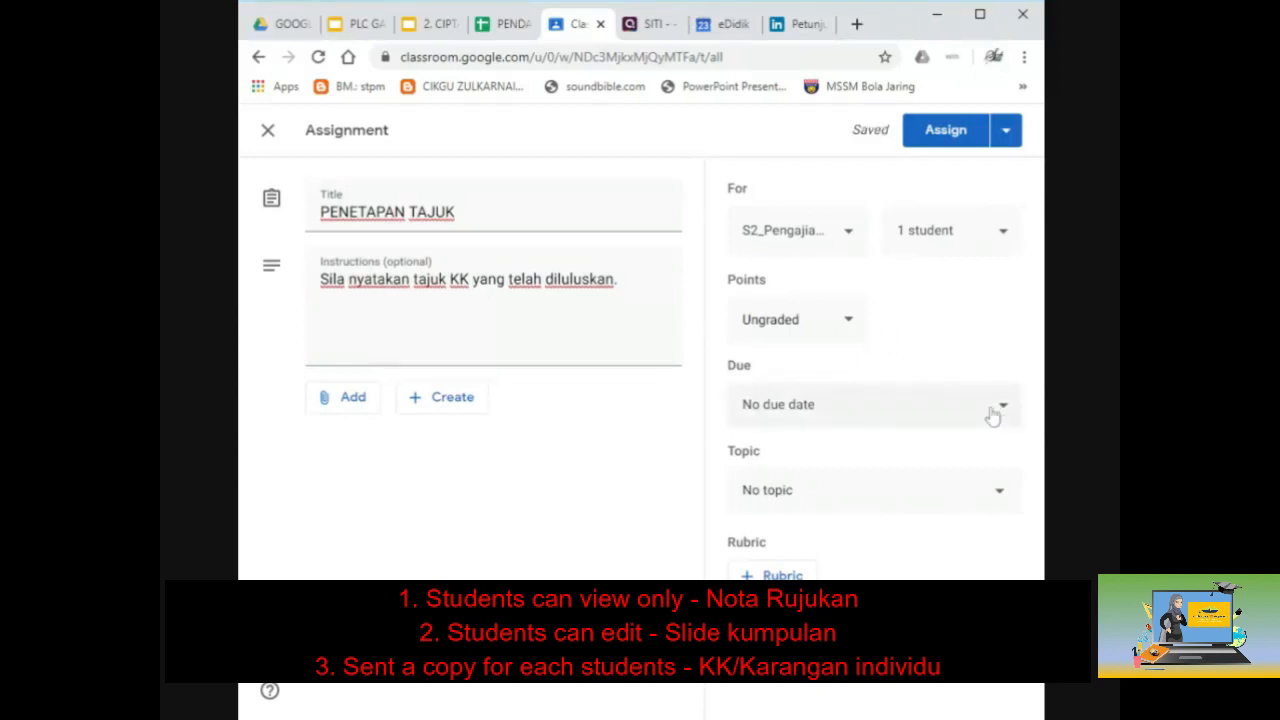
click(944, 500)
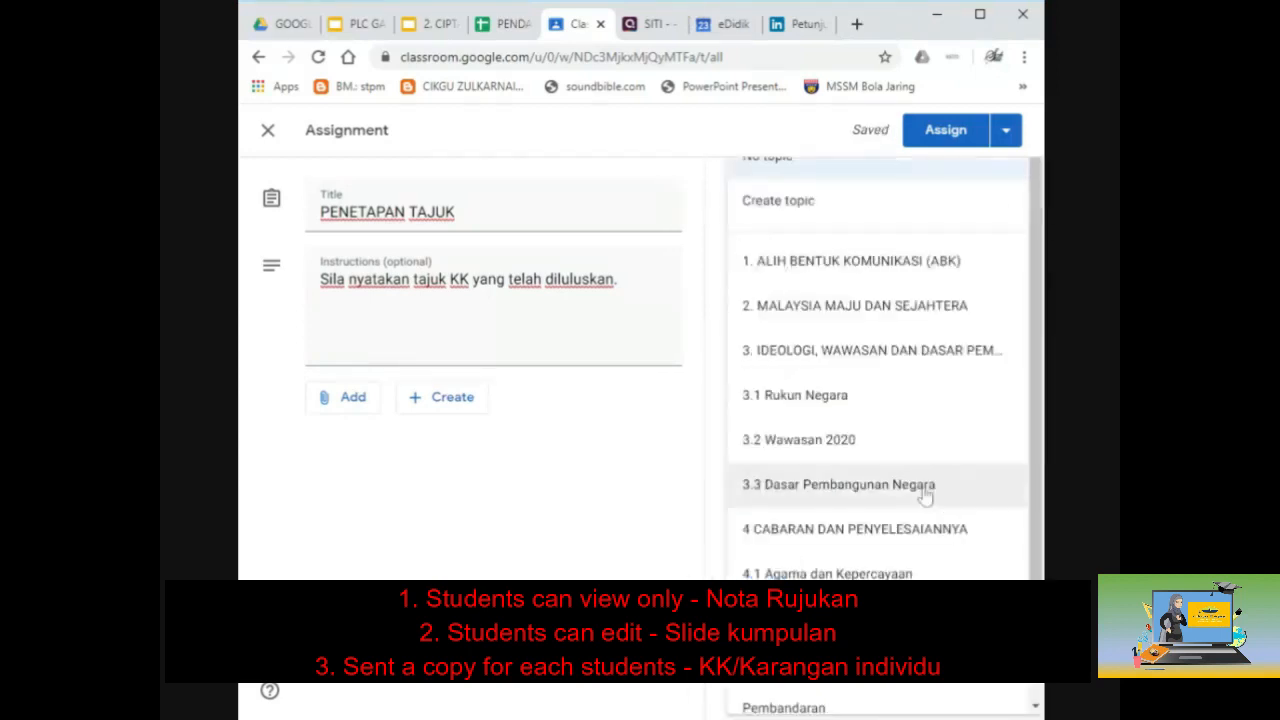
scroll(900, 508, down, 1)
click(890, 507)
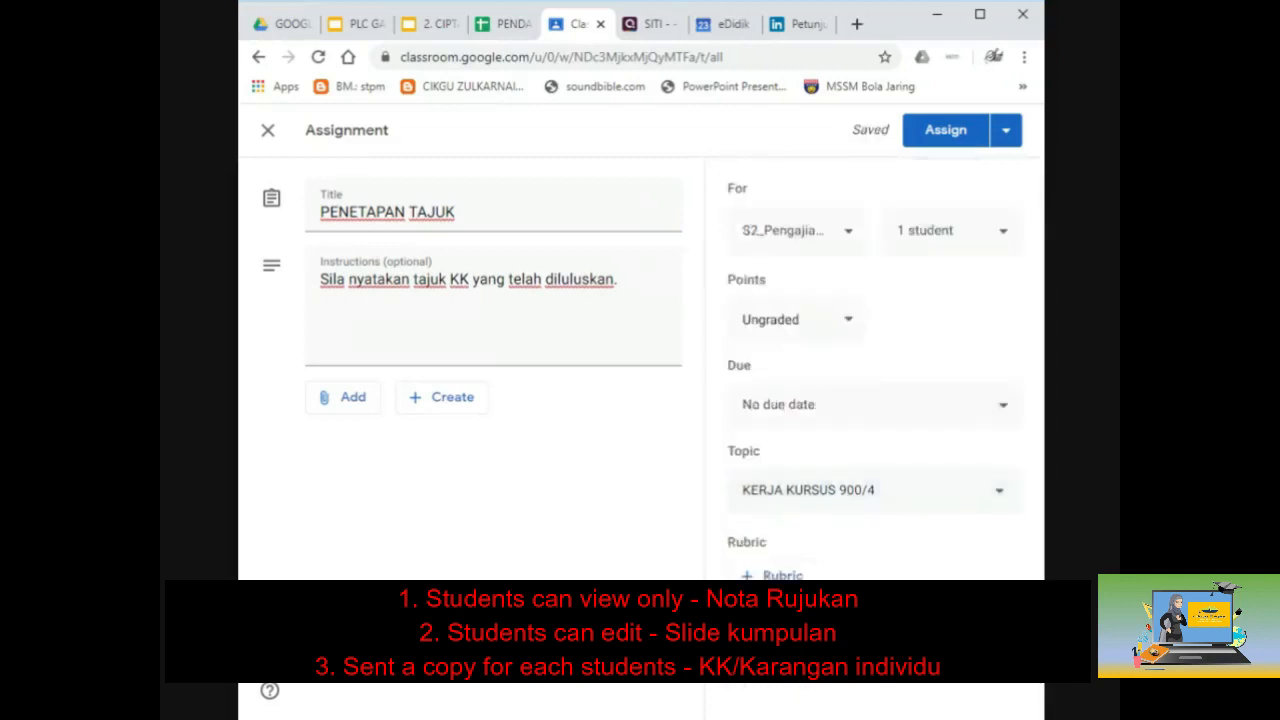
click(886, 509)
scroll(886, 509, up, 2)
click(943, 137)
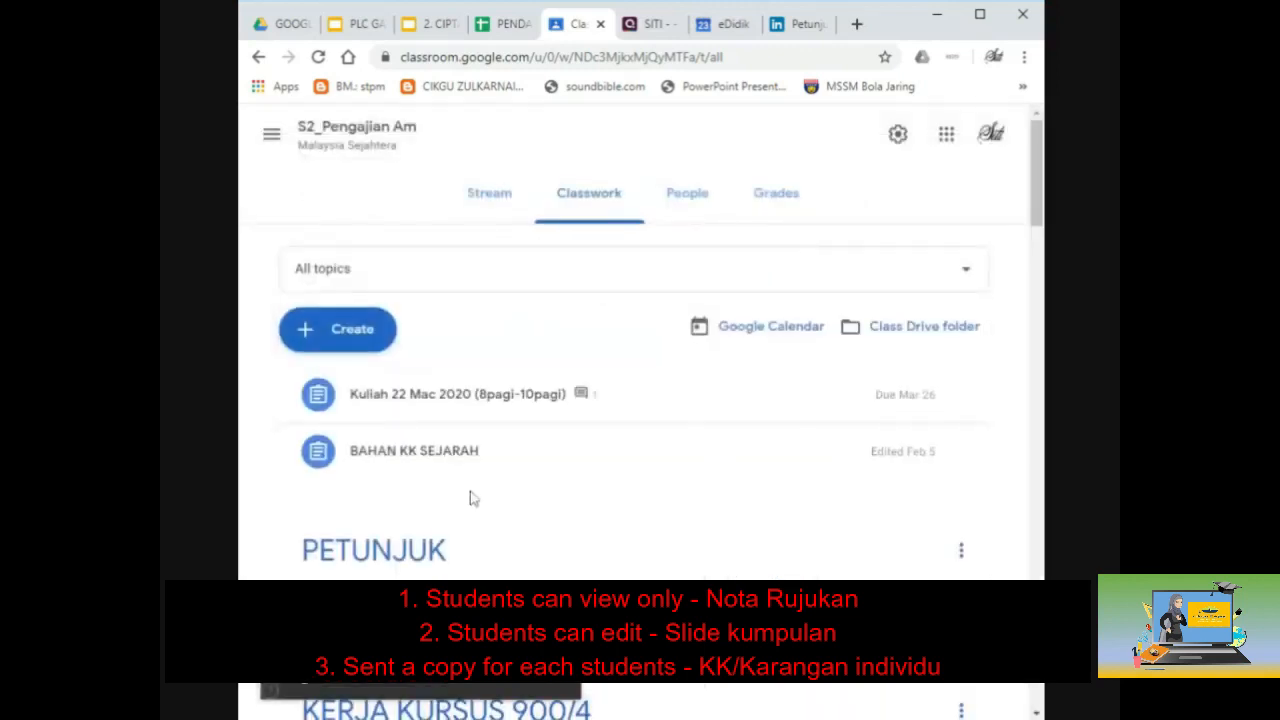
Step: Open the PENETAPAN TAJUK assignment page under KERJA KURSUS 900/4 and view its instructions
scroll(473, 498, down, 3)
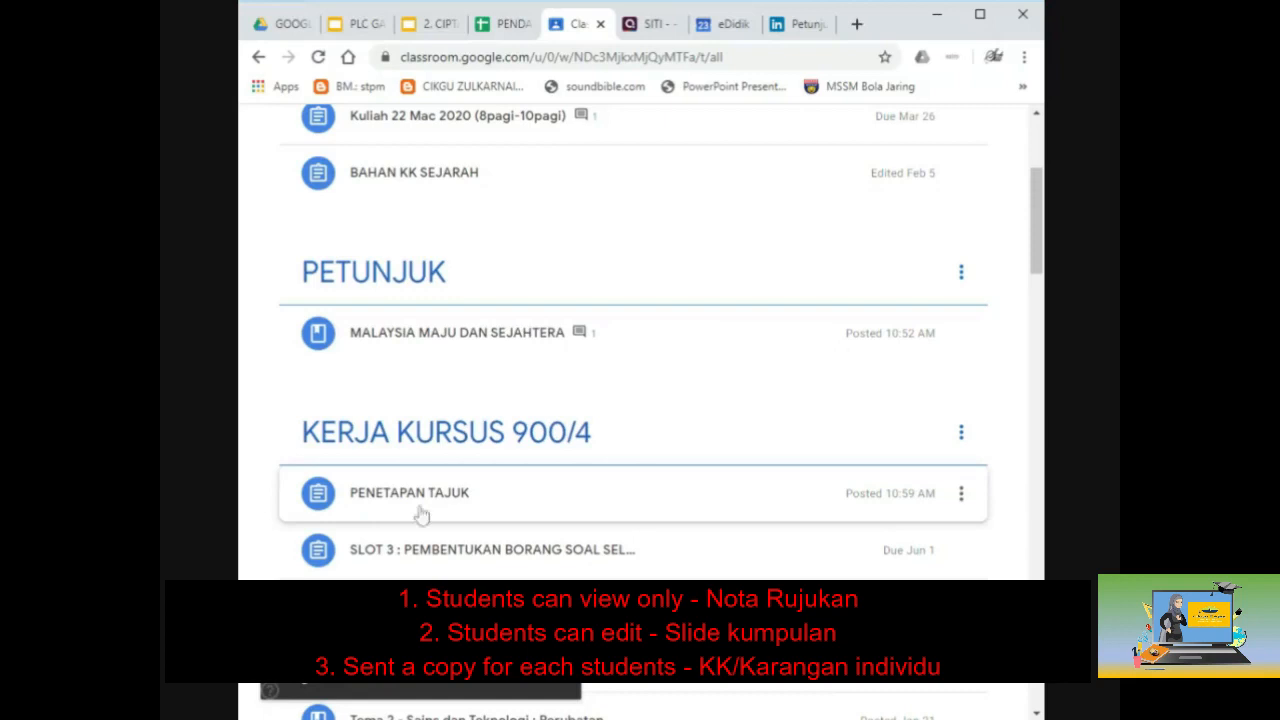
click(440, 505)
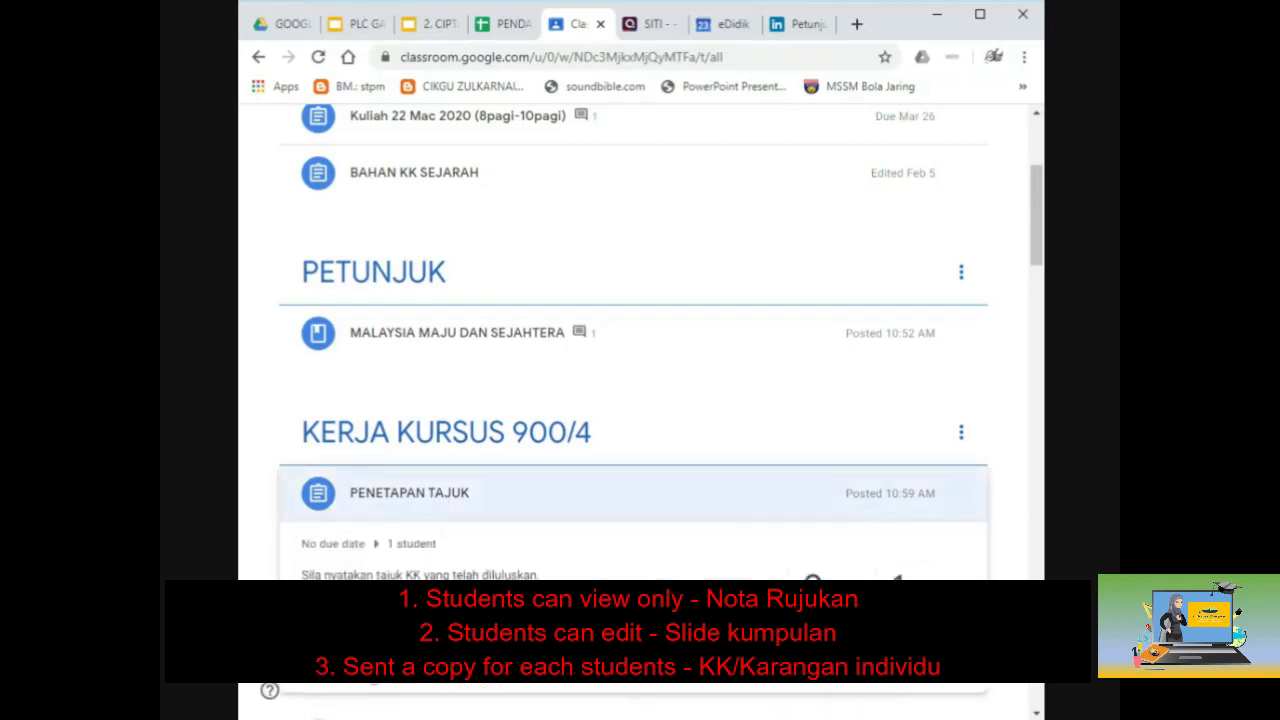
click(373, 670)
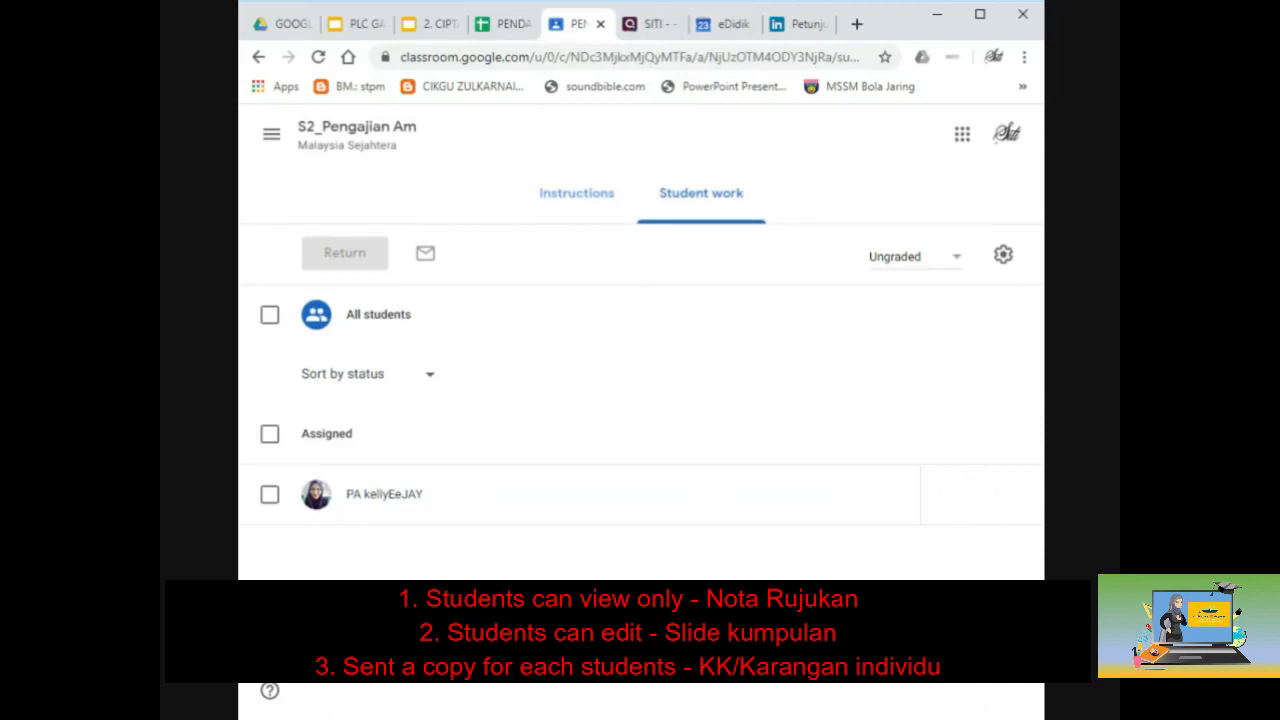
click(568, 200)
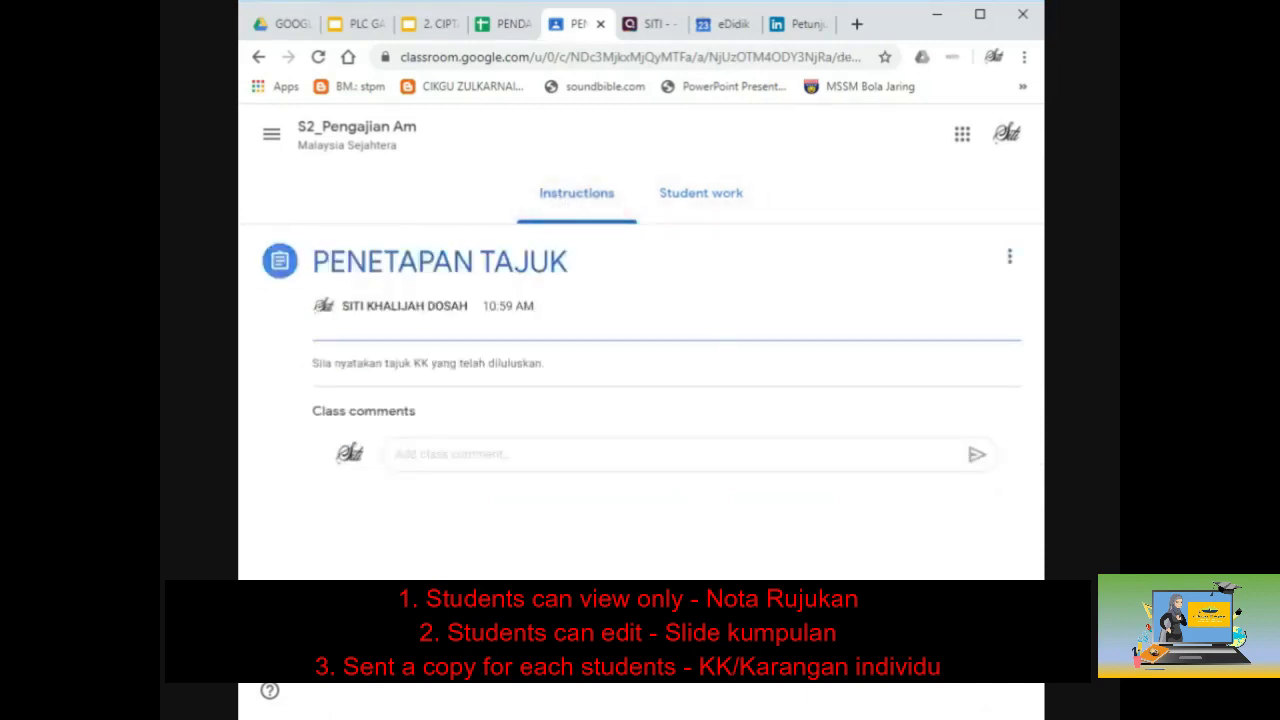
click(450, 454)
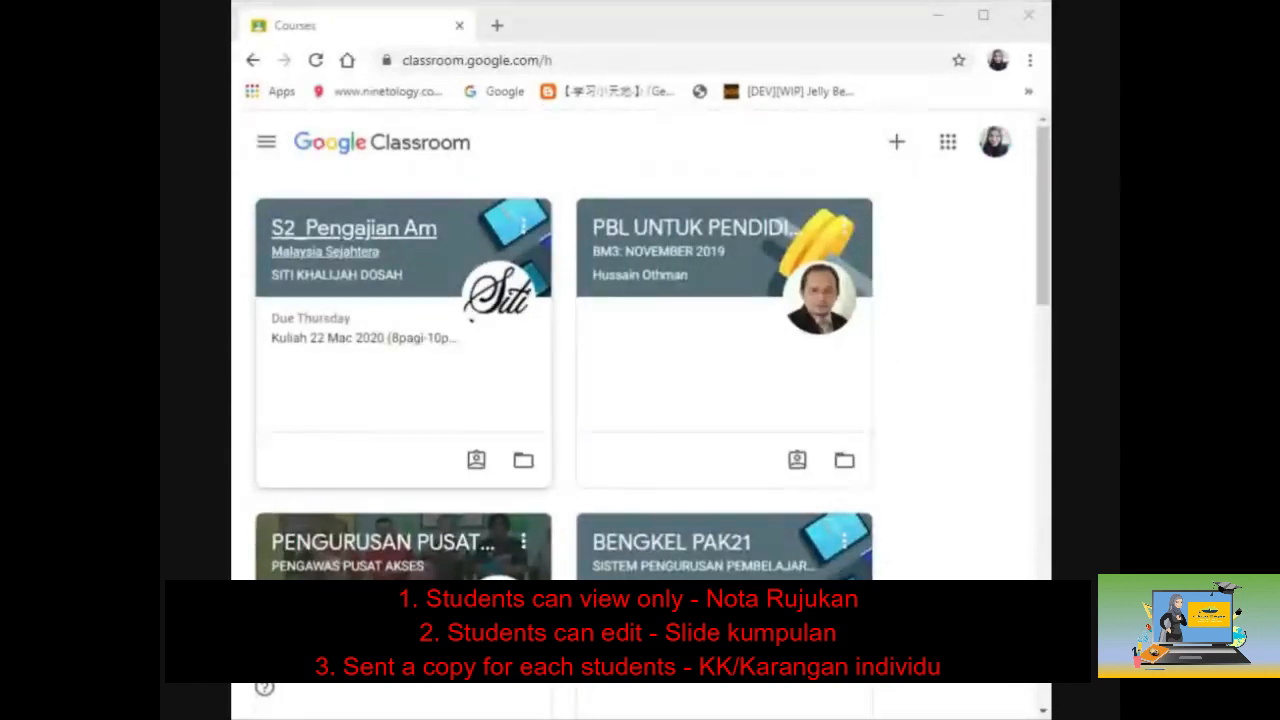
Step: As the student, open the S2_Pengajian Am class and the PENETAPAN TAJUK assignment details
click(383, 250)
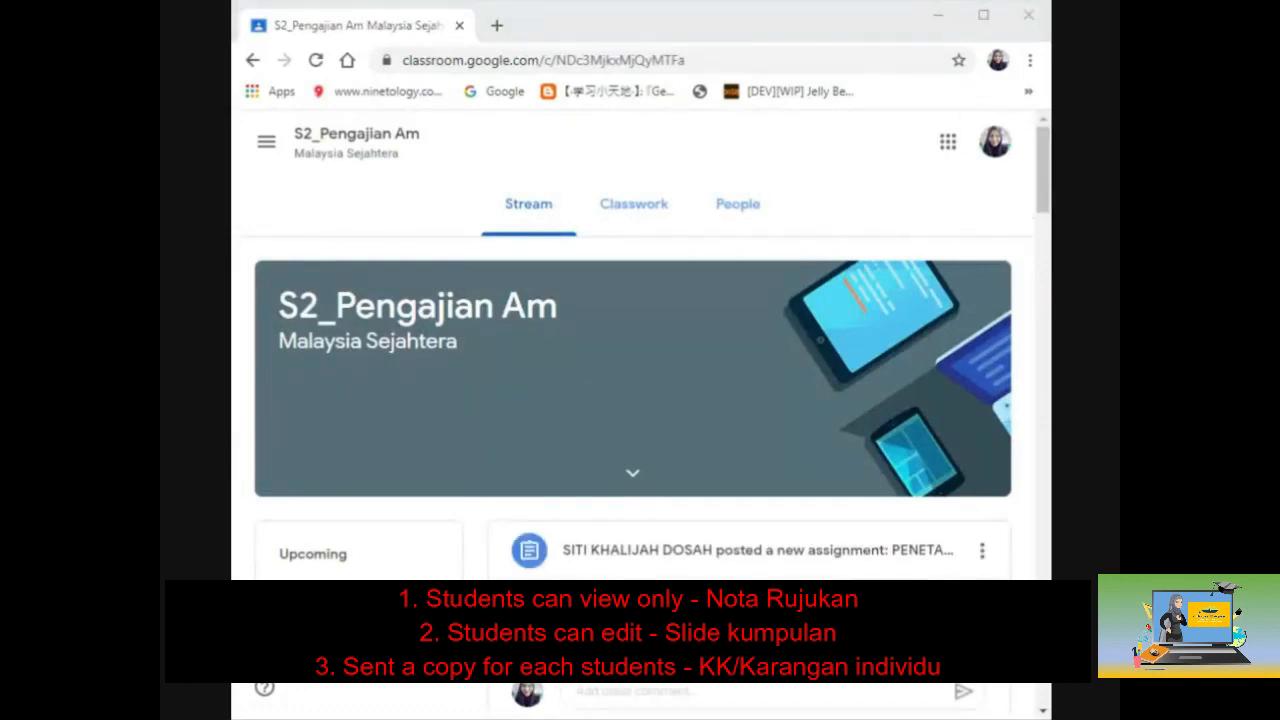
click(995, 145)
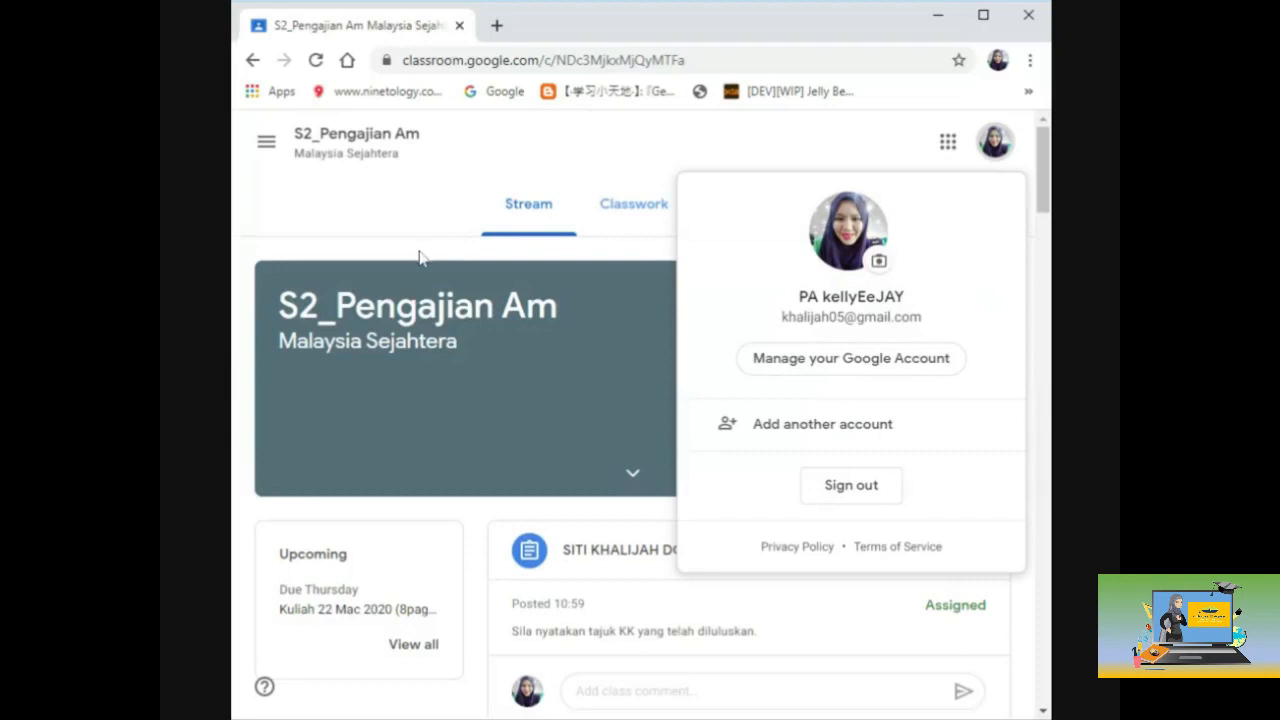
click(419, 257)
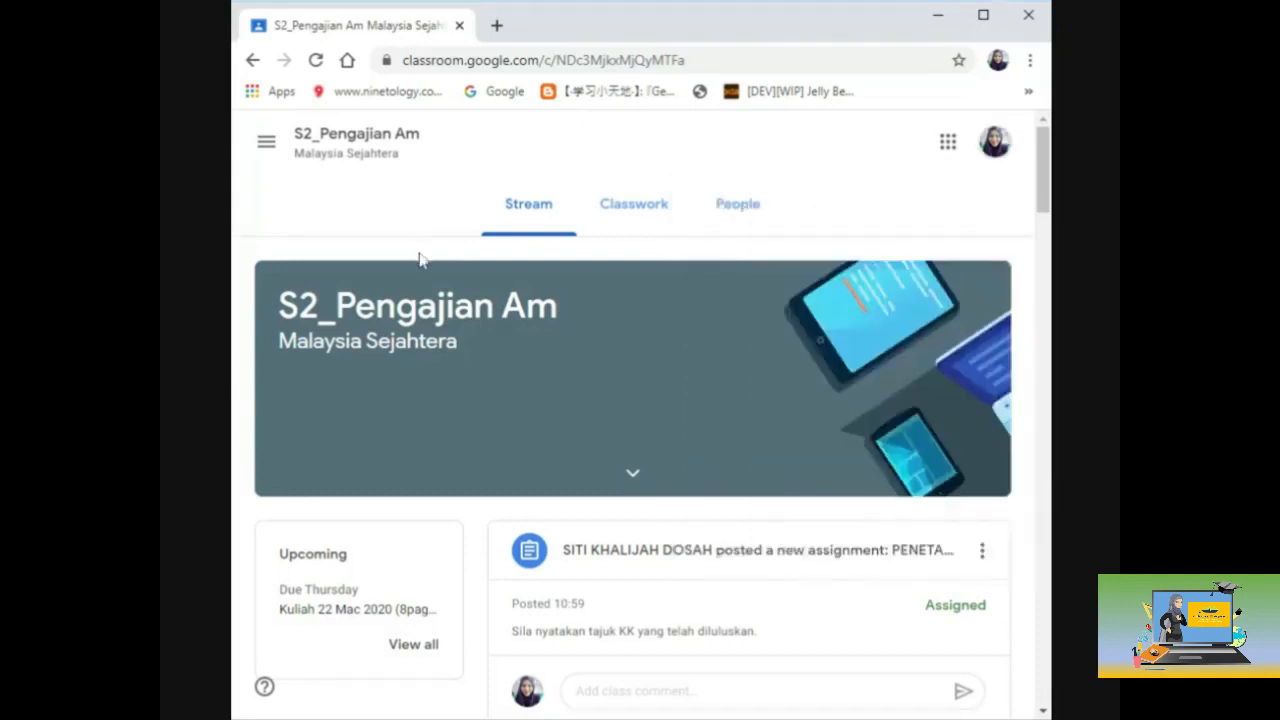
scroll(608, 463, down, 2)
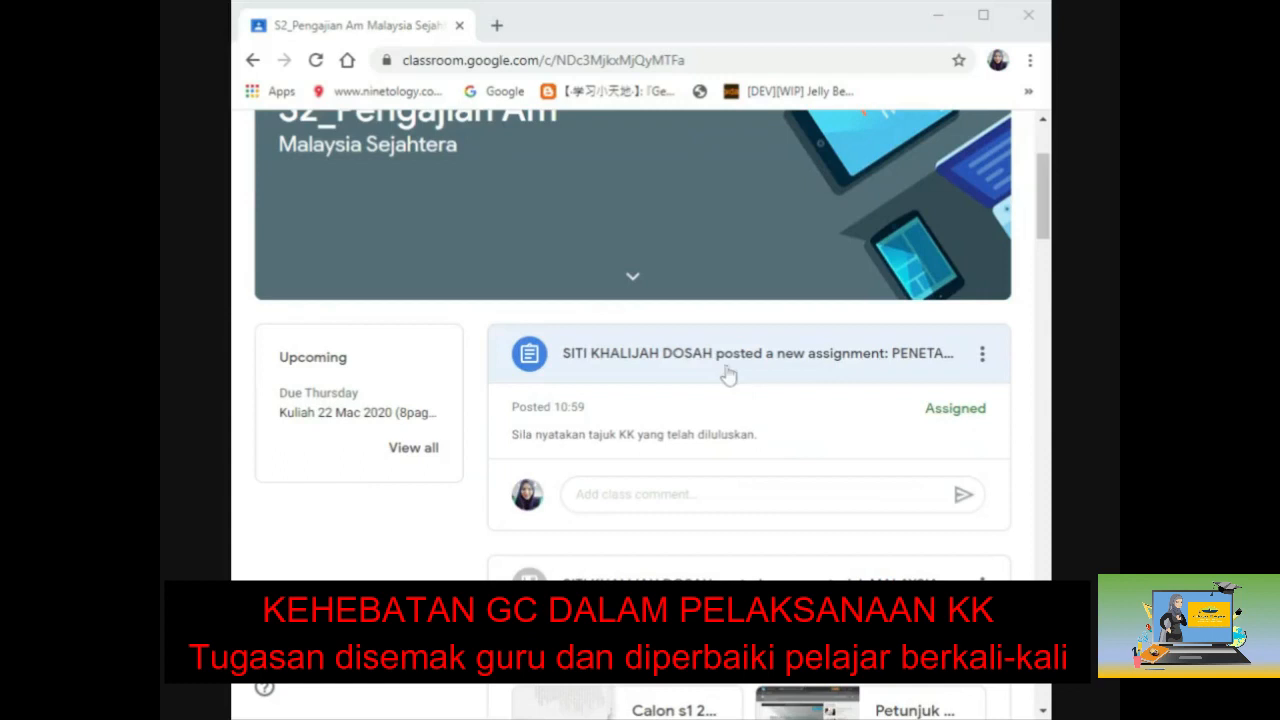
click(728, 374)
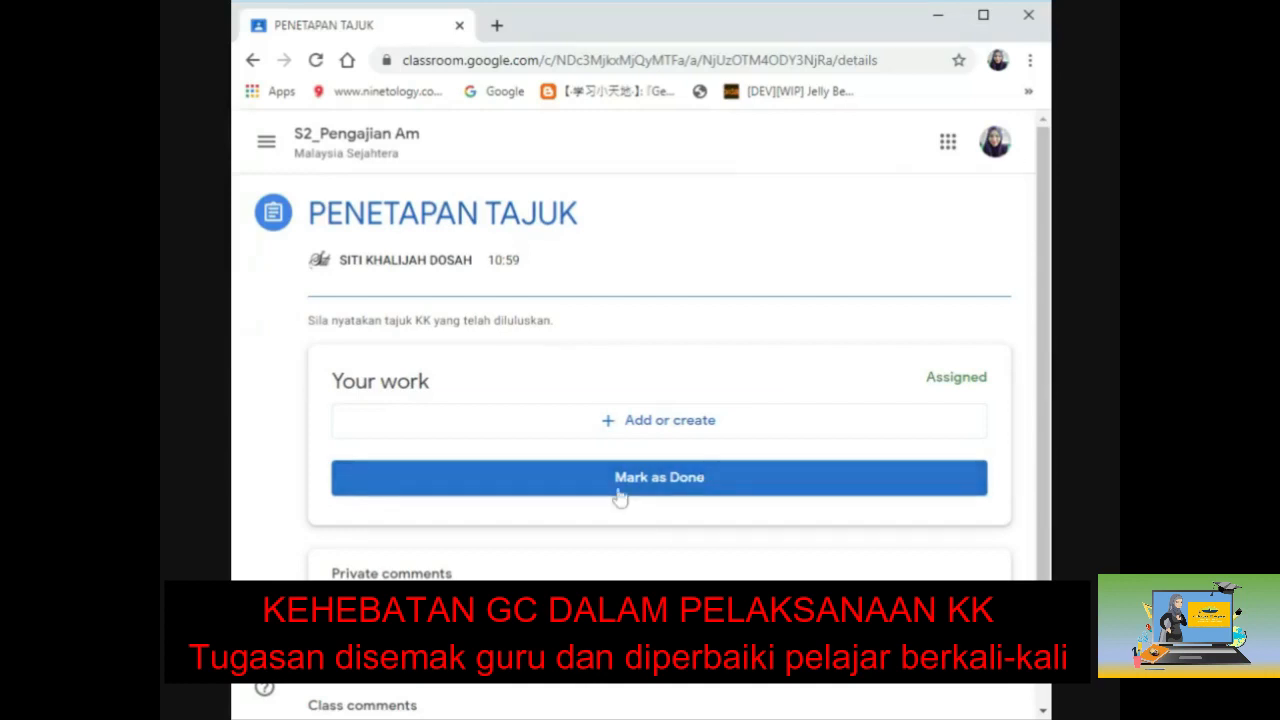
Step: Attach a new blank Google Doc to the work and open it
click(638, 428)
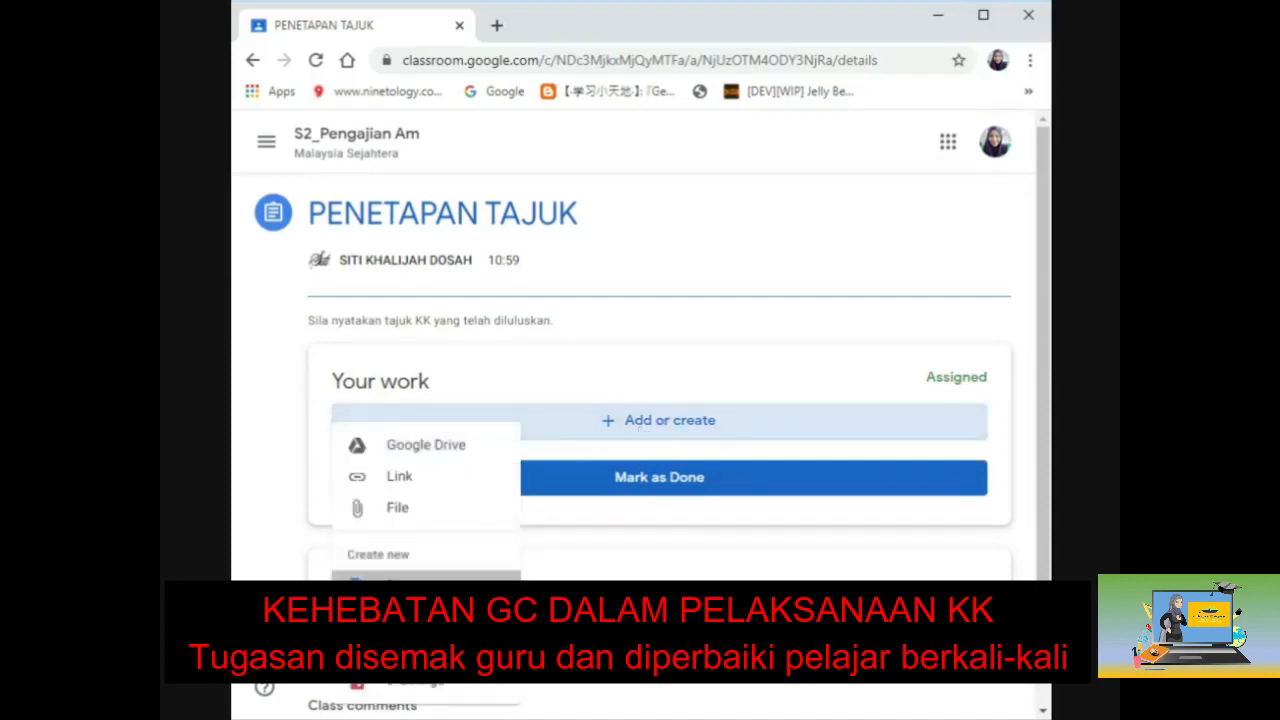
click(390, 585)
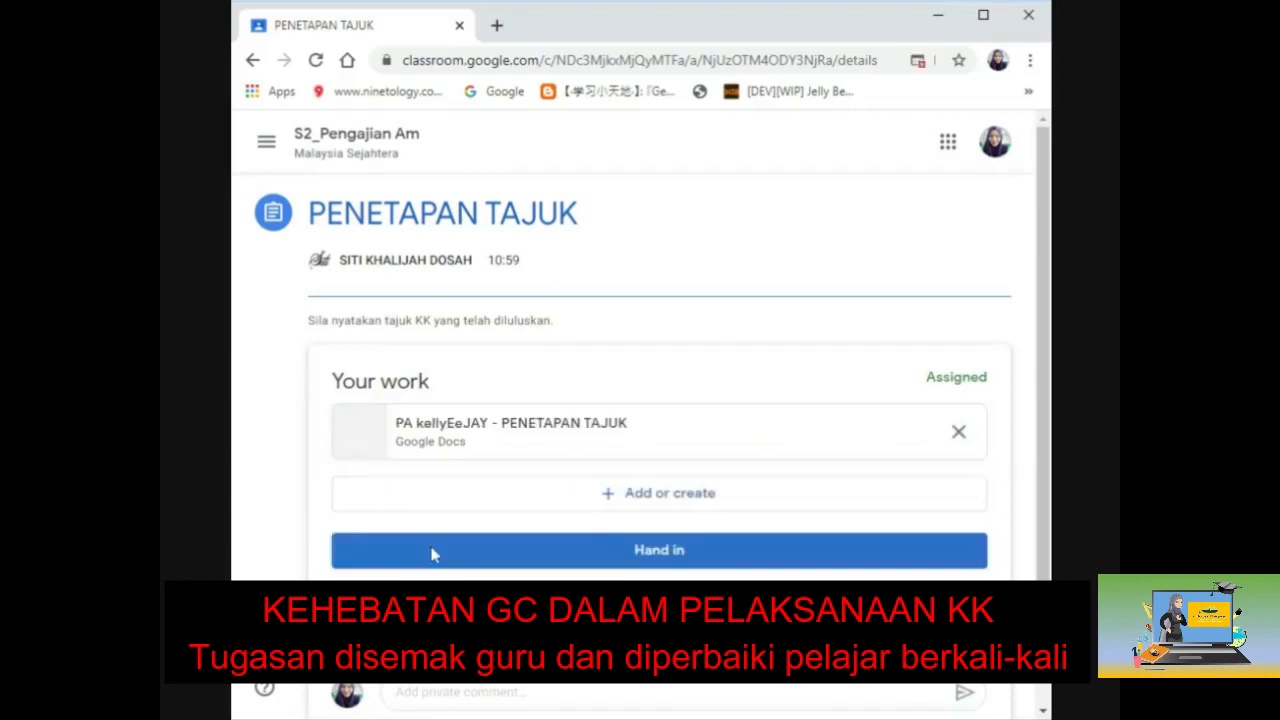
click(480, 434)
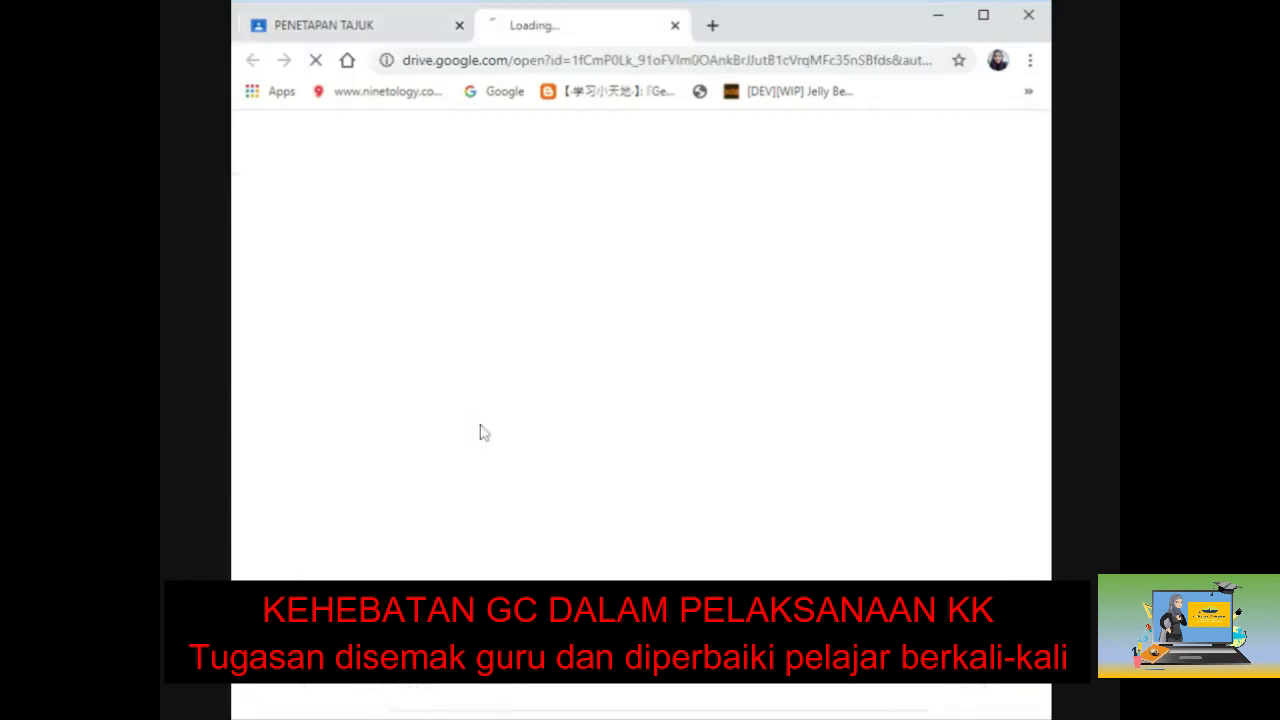
Step: Type the lines 'nama :', 'No KP :' and 'Tajuk diluluskan :' in the Doc, then choose Turn in
click(316, 28)
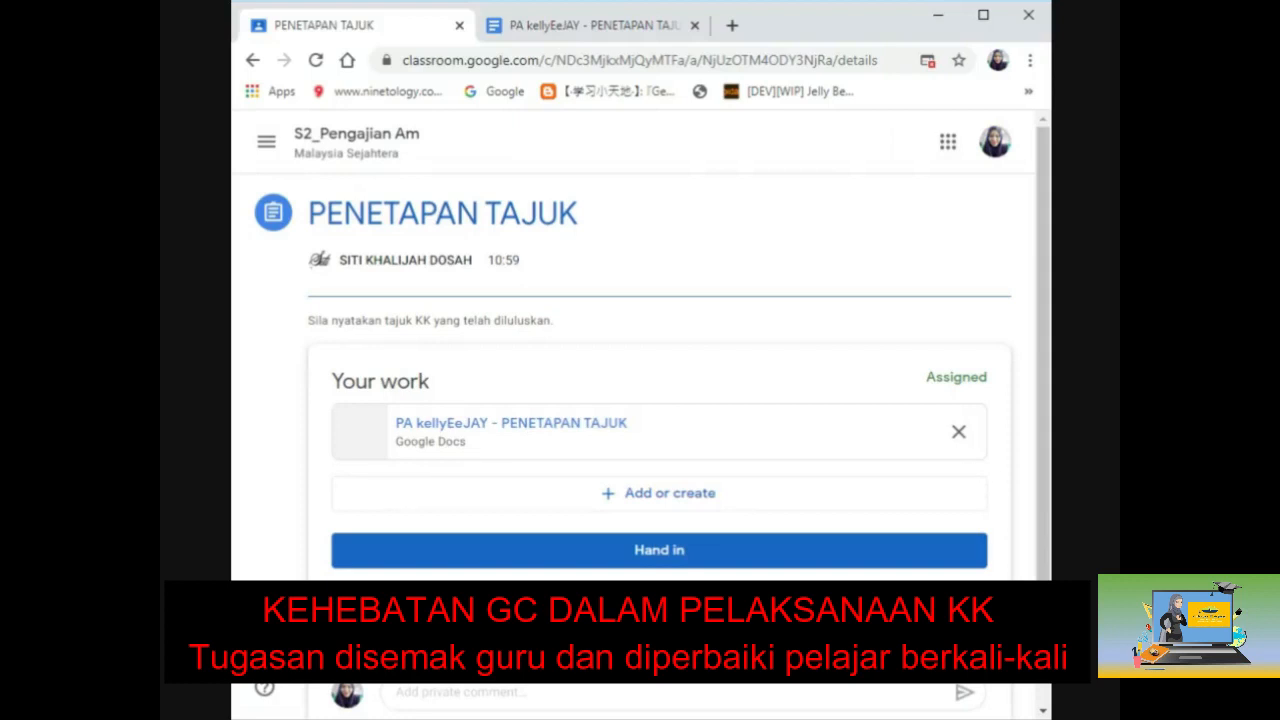
click(590, 26)
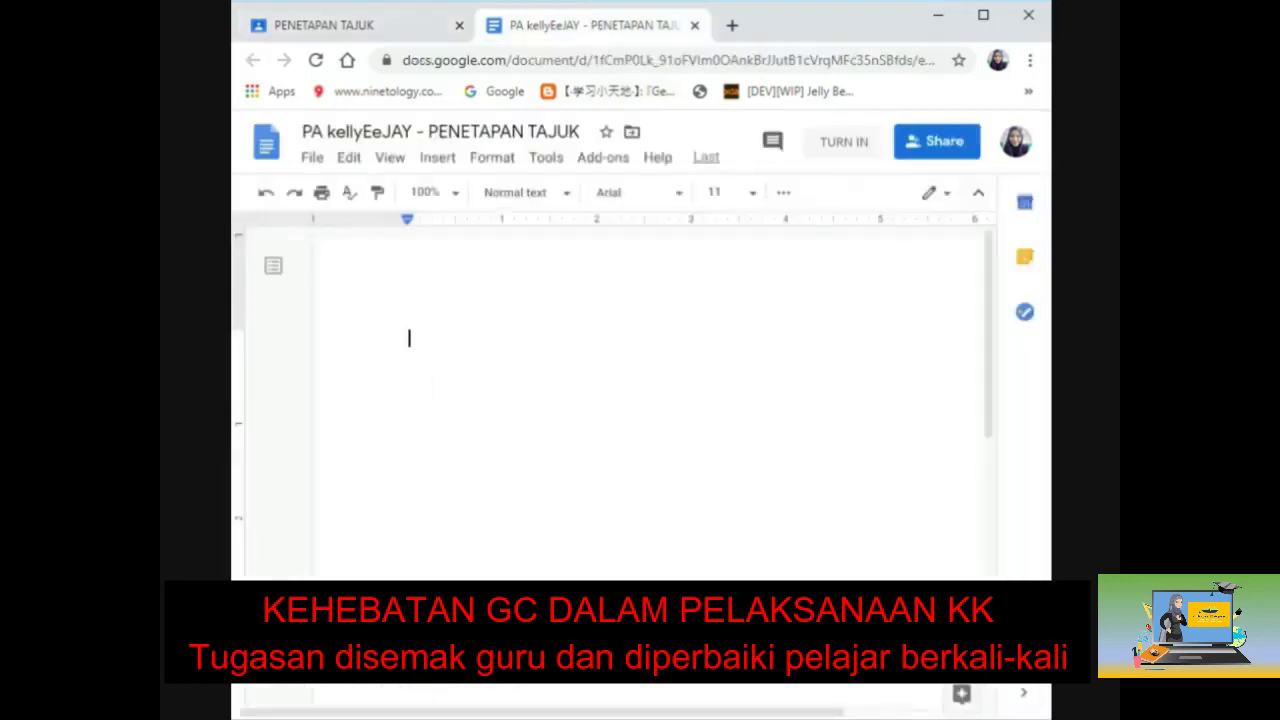
text(nama)
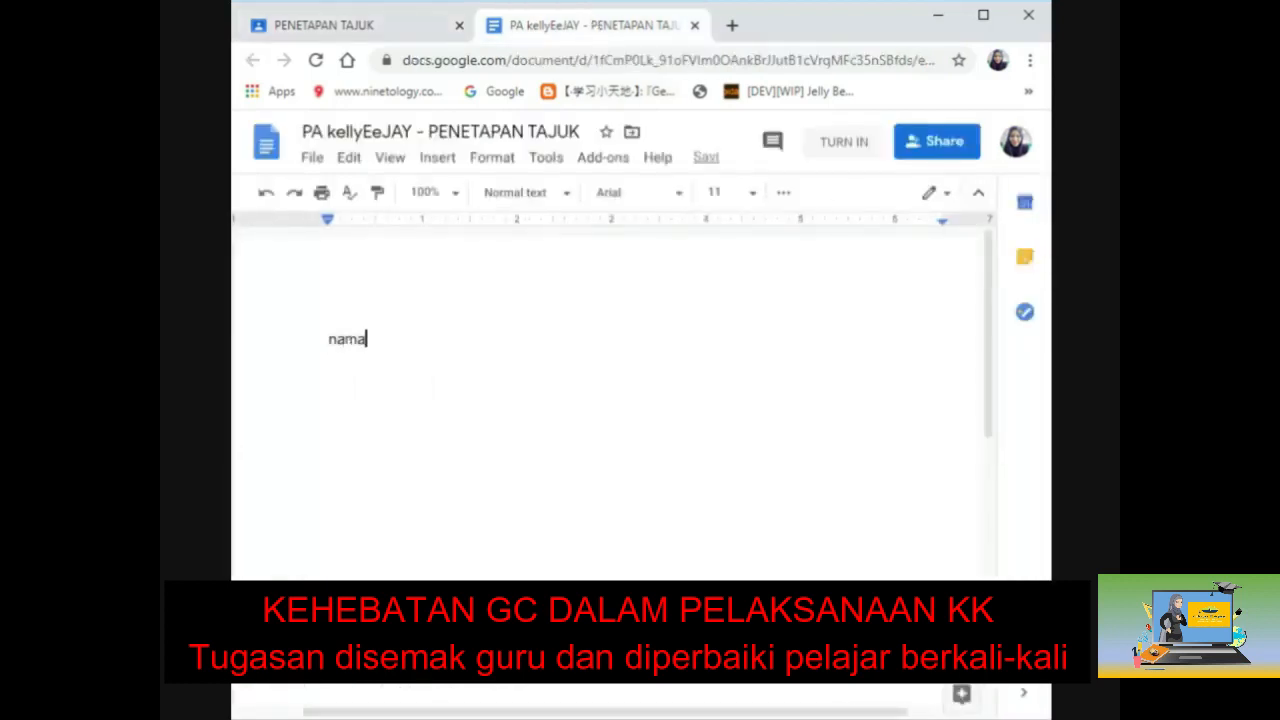
text( :)
key(Return)
text(No KP :)
key(Return)
text(Taju)
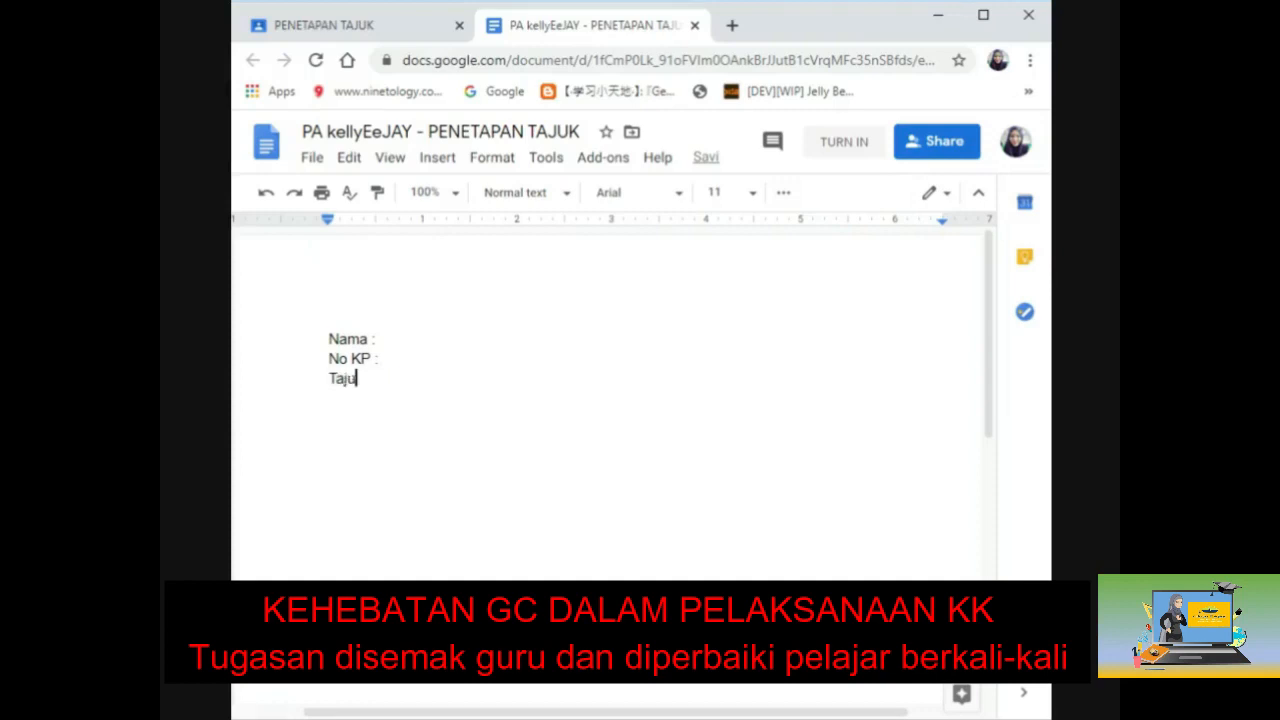
text(k diluluskan :)
double_click(447, 379)
key(Return)
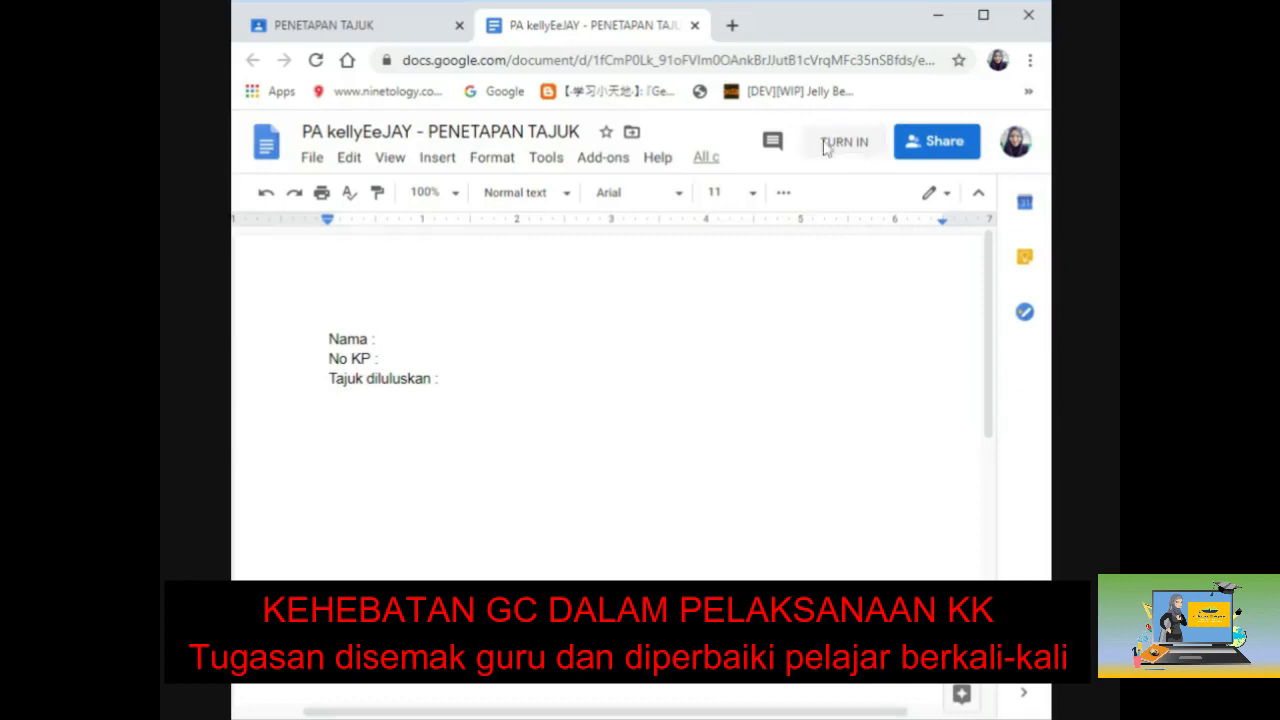
click(835, 142)
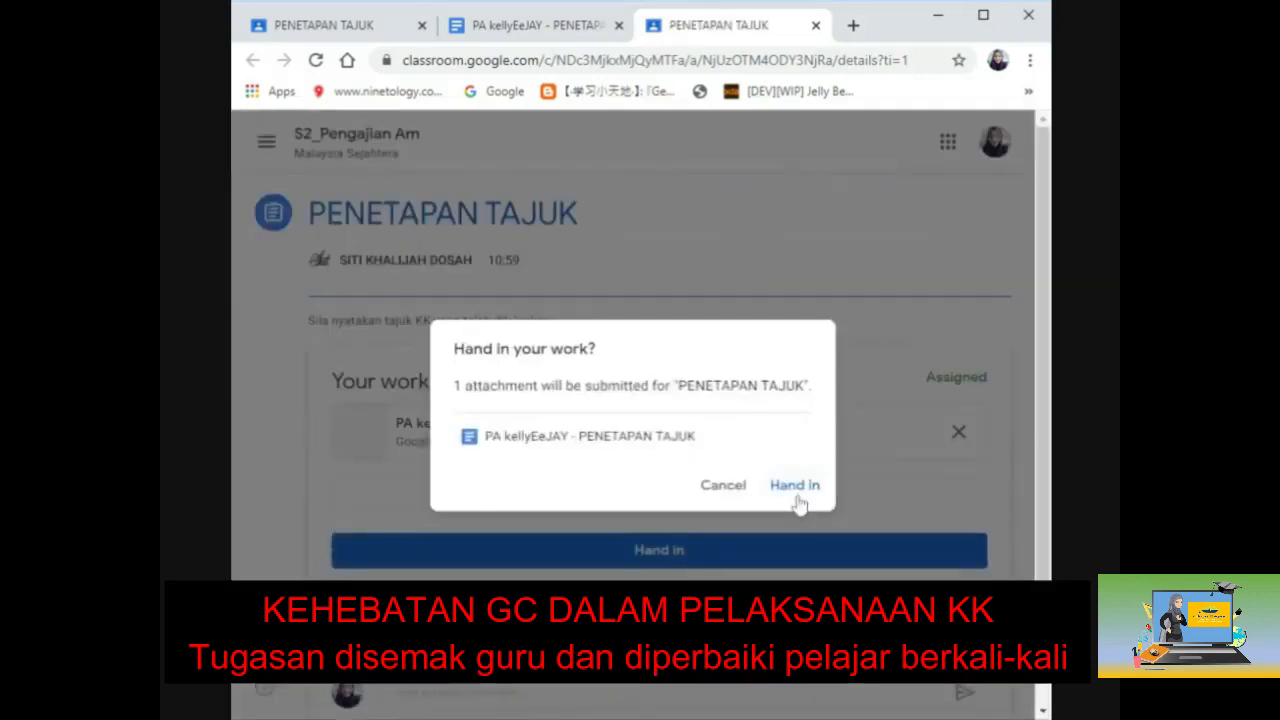
Step: Confirm handing in the work, then close the extra Classroom and Docs tabs
click(798, 502)
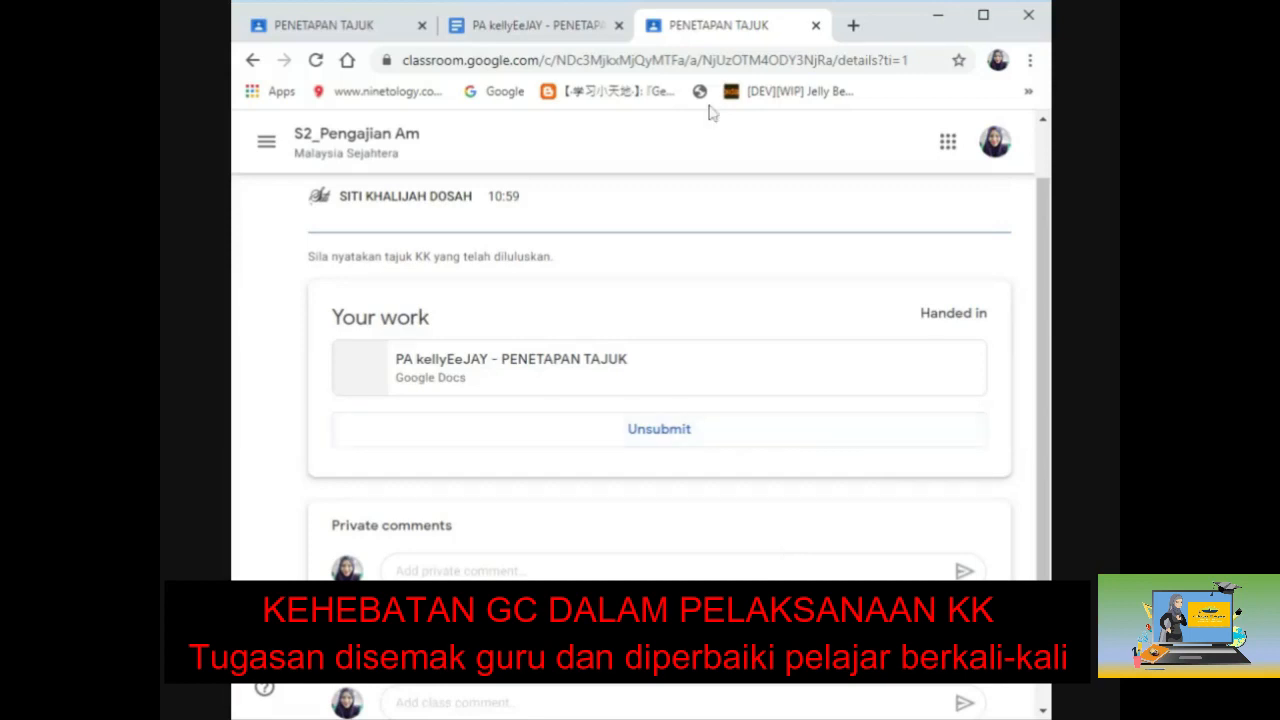
click(816, 26)
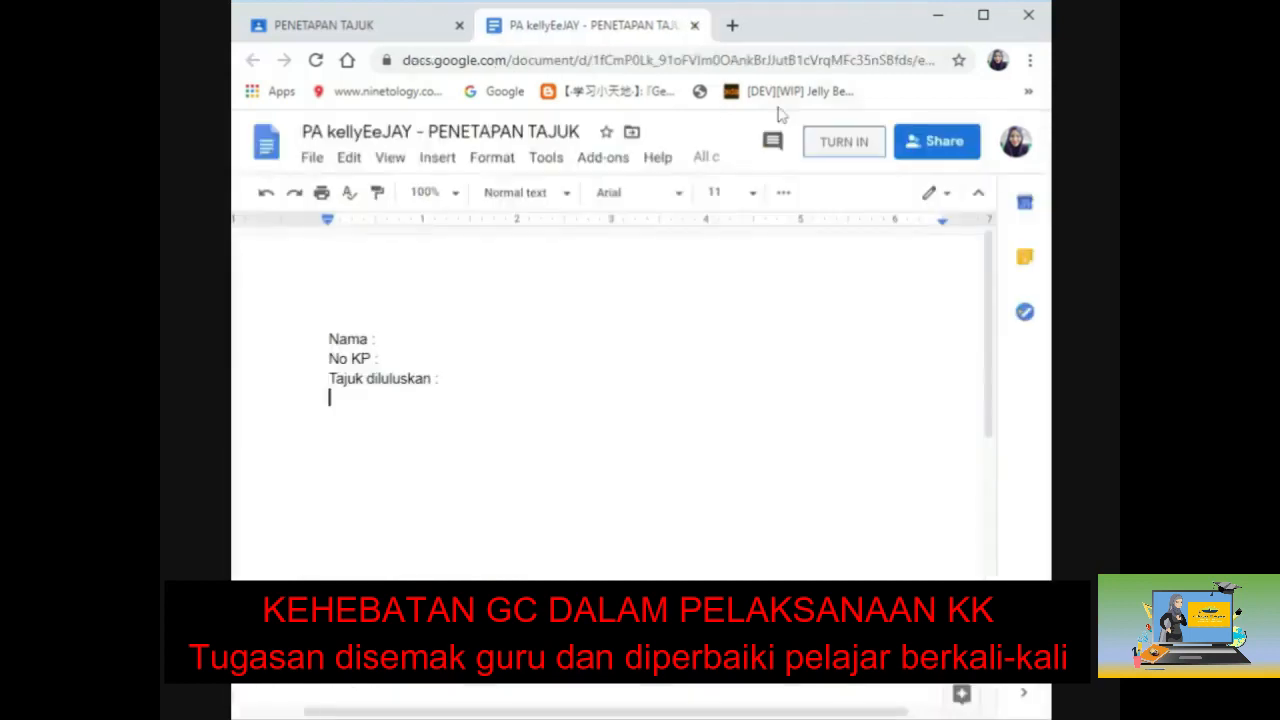
click(695, 26)
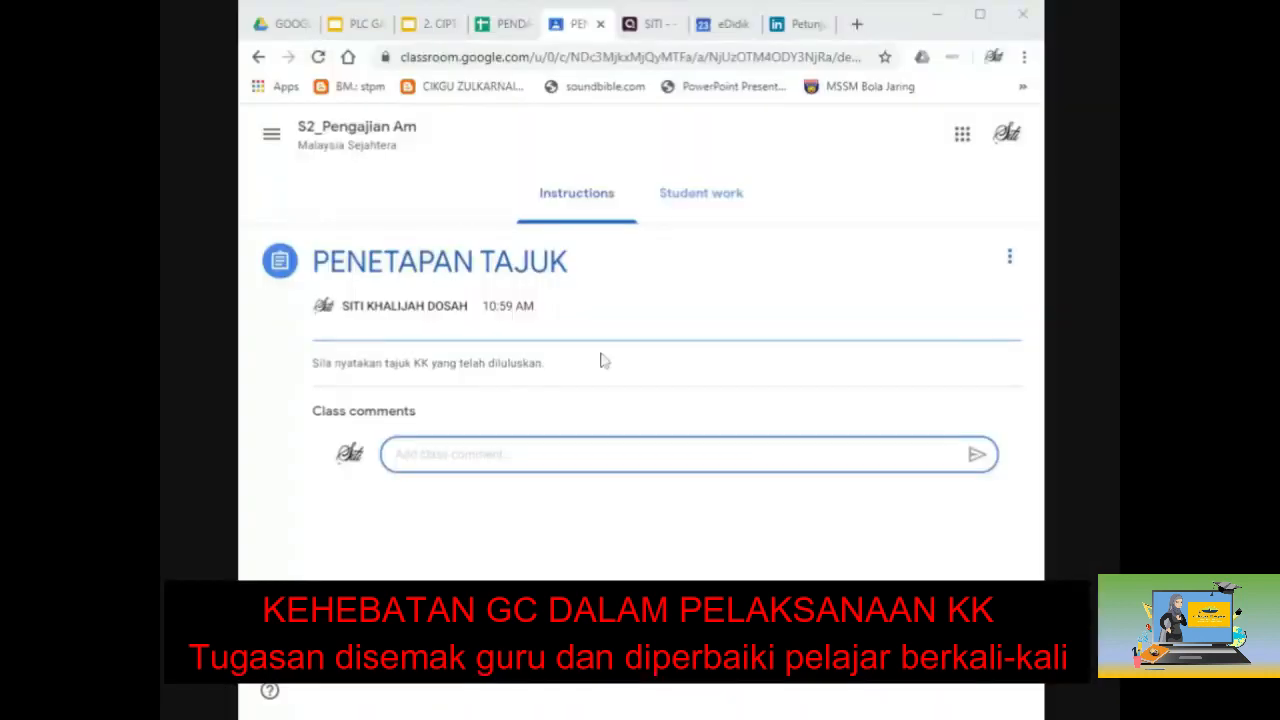
Step: Switch to the Student work tab to see the one turned-in submission
click(705, 208)
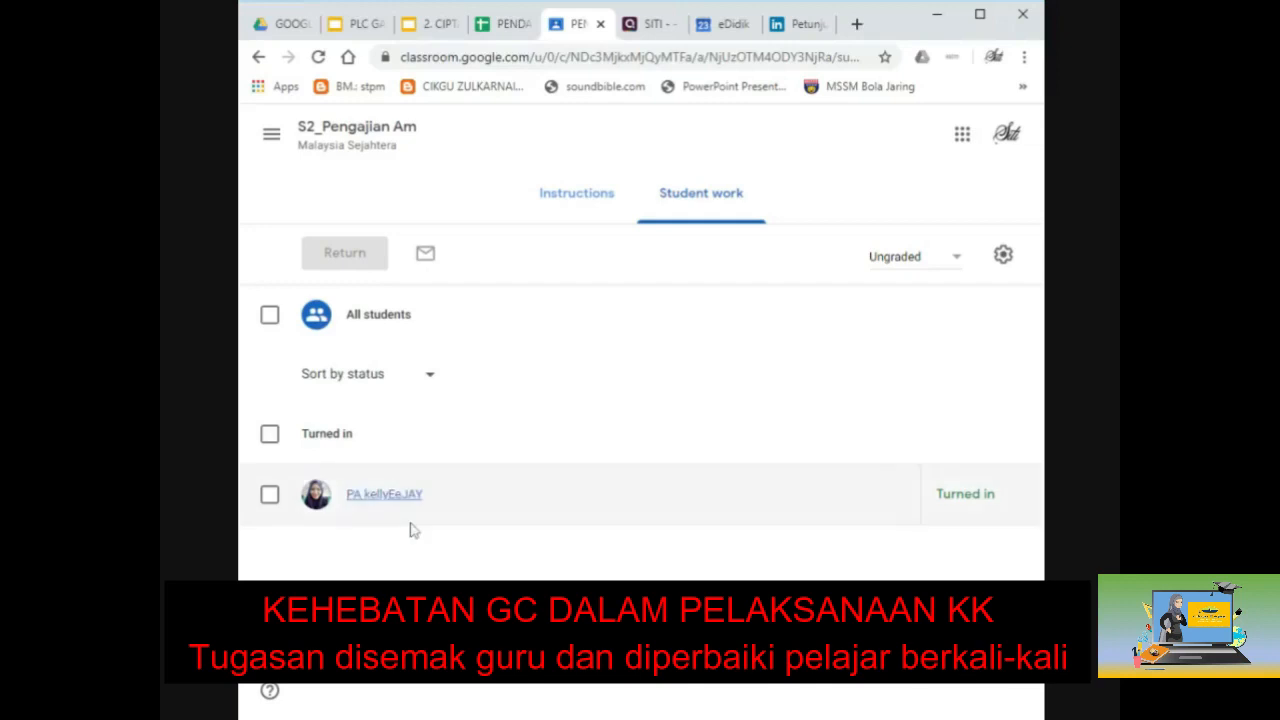
Step: Open the turned-in student's submission and its attached PENETAPAN TAJUK document
click(366, 500)
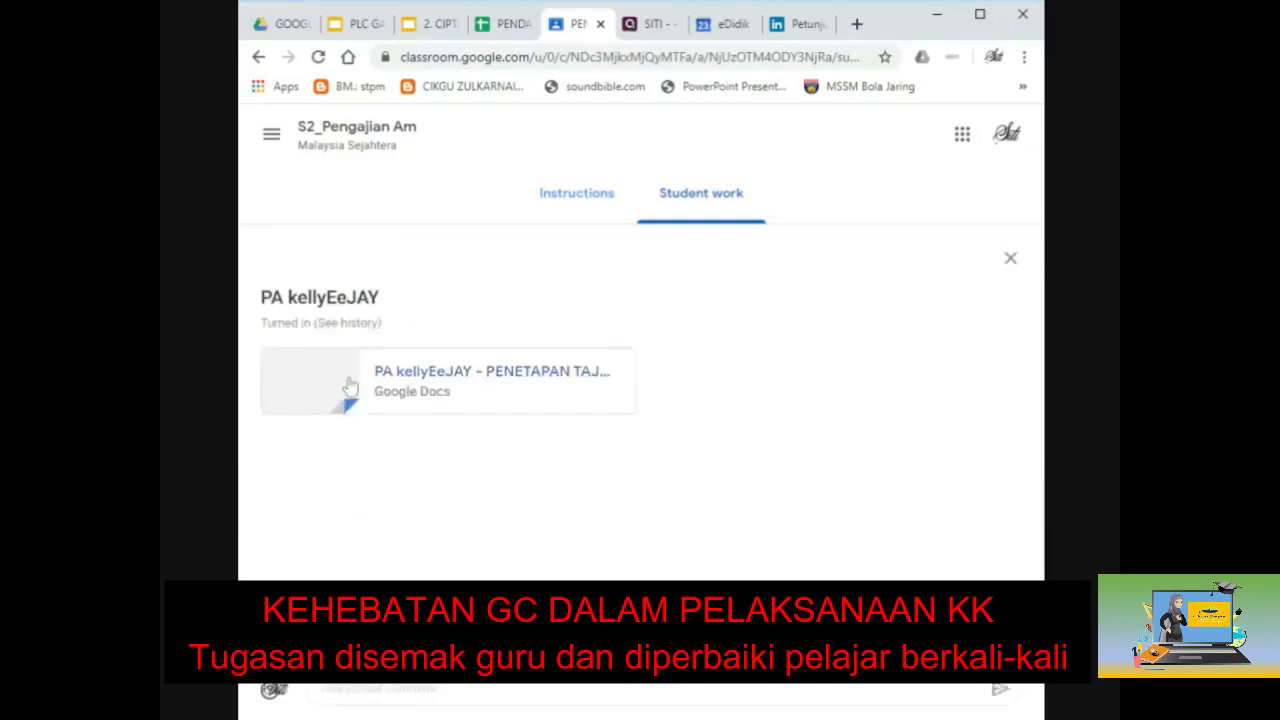
click(346, 390)
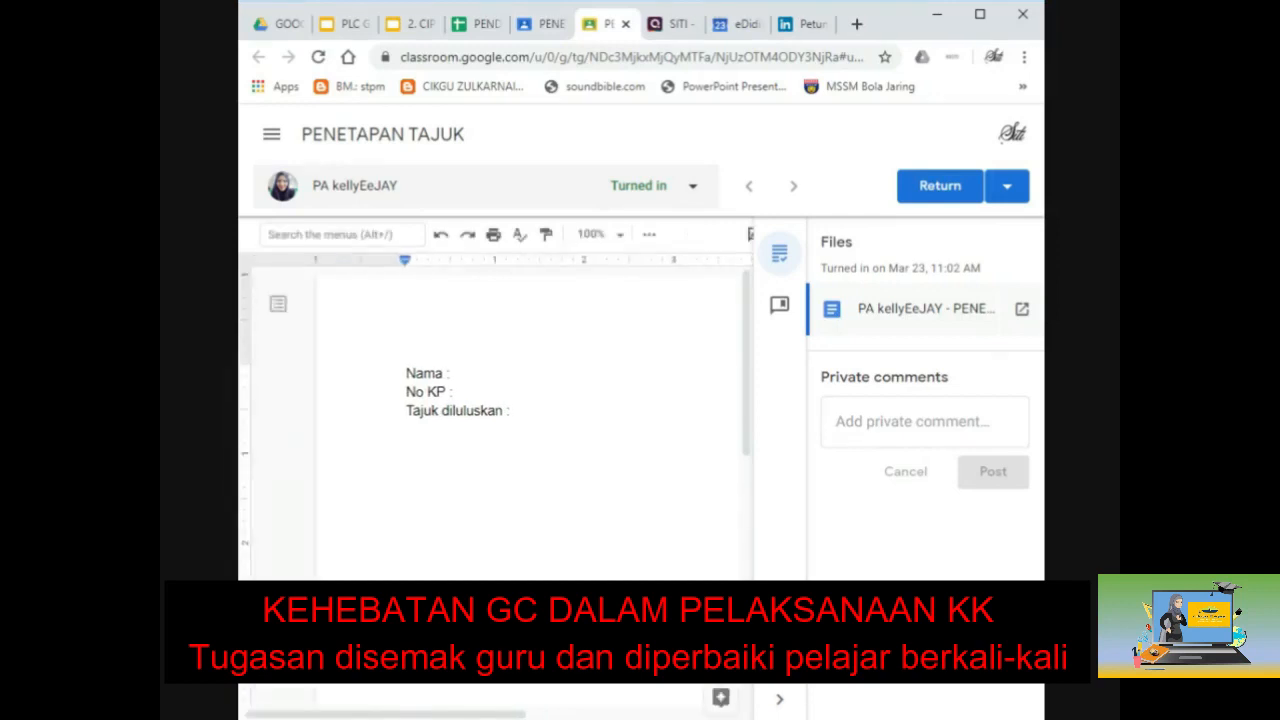
Step: Comment 'sila betul guna huruf besar' on the word Nama in the document
click(896, 422)
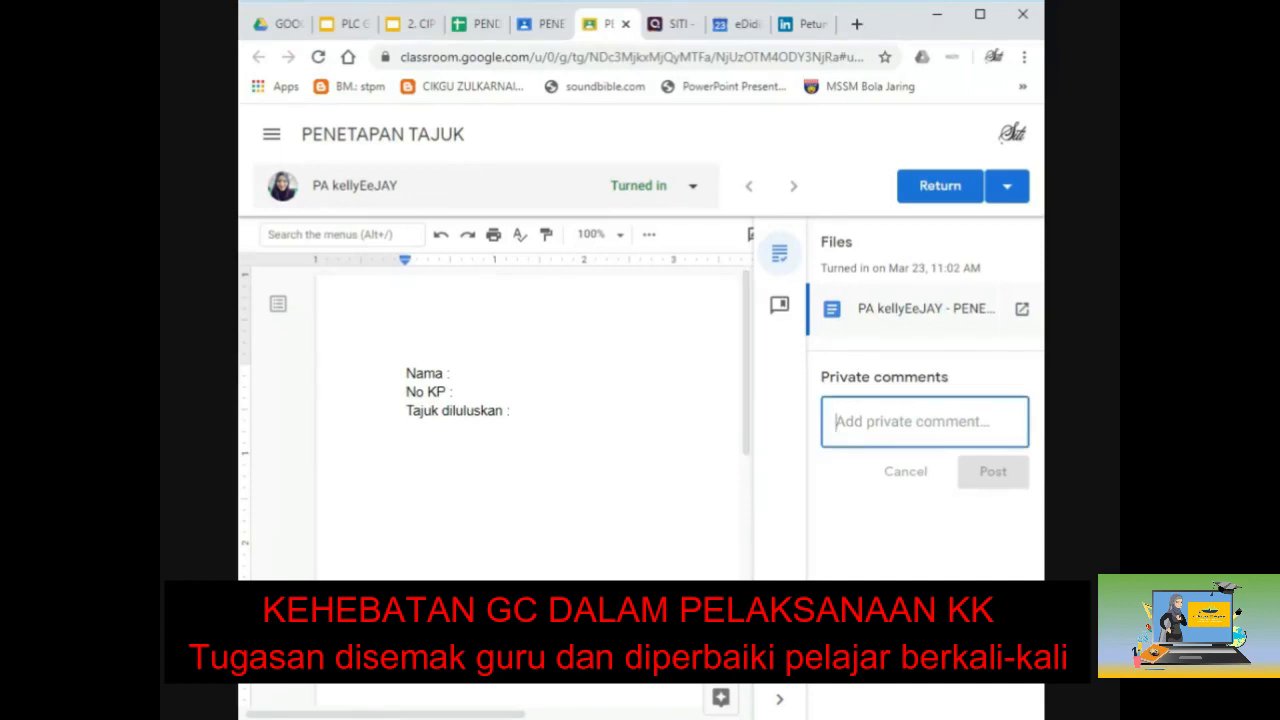
double_click(425, 373)
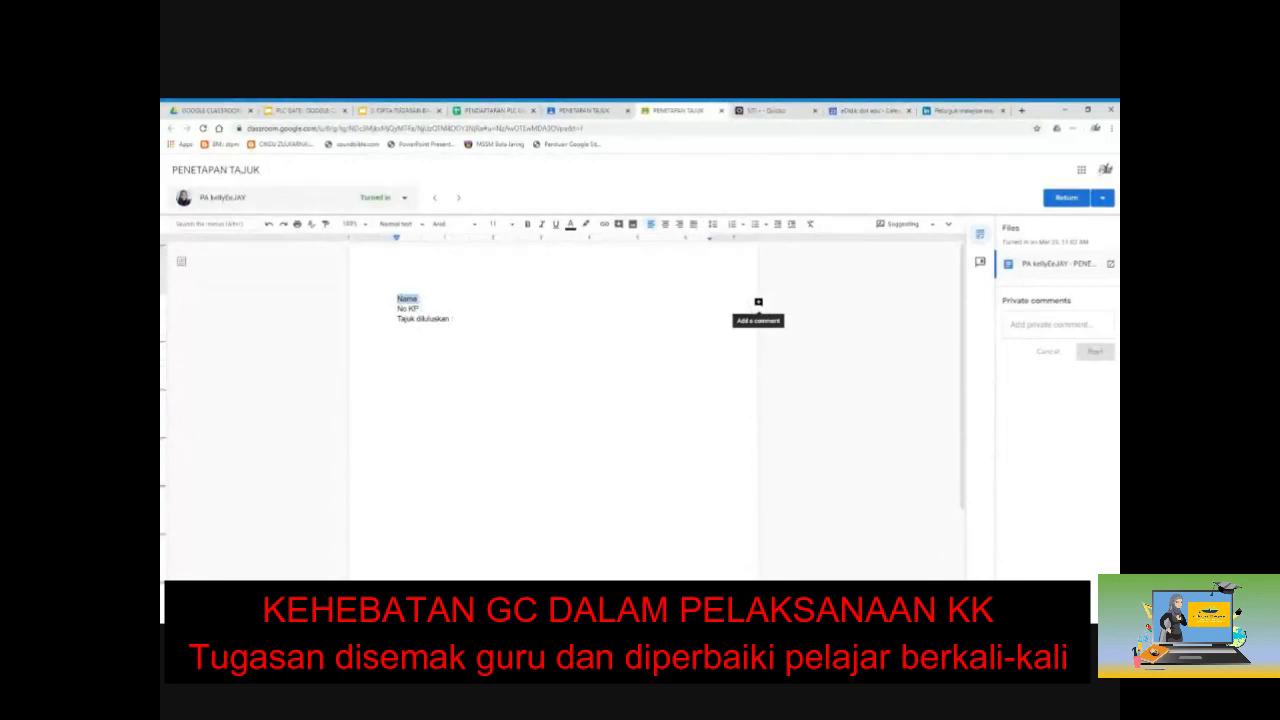
click(758, 302)
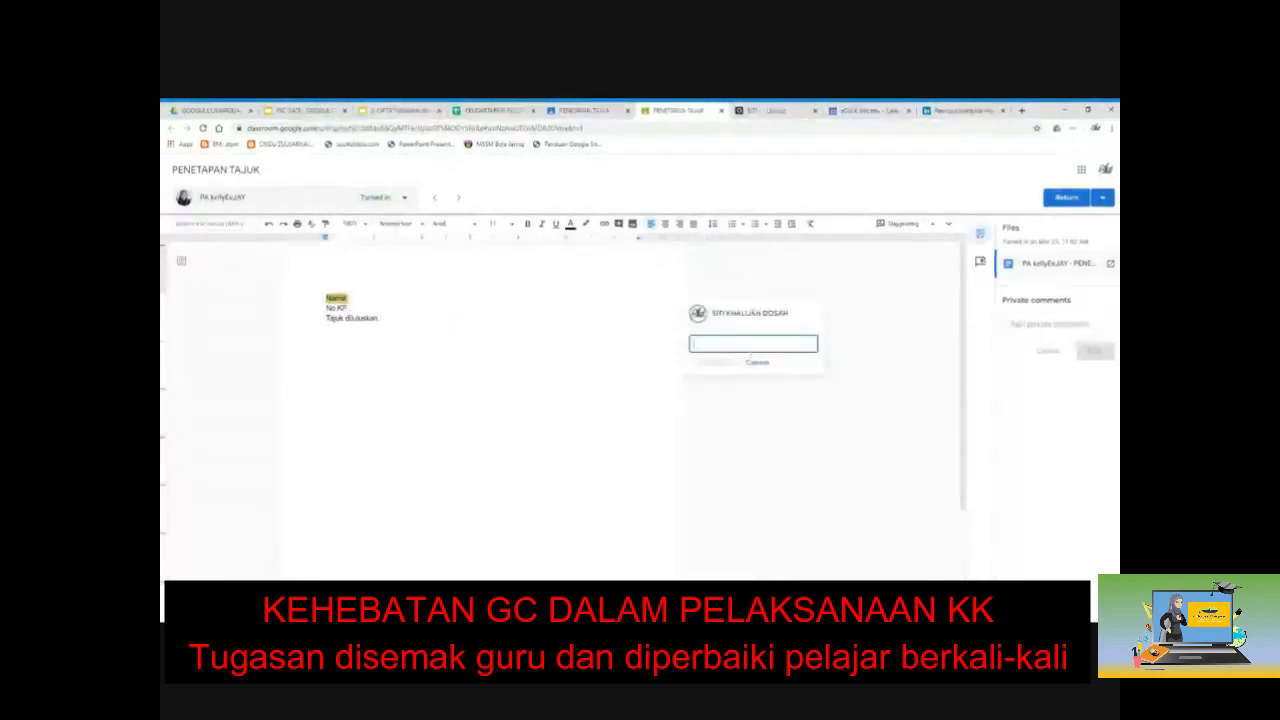
text(sila betul)
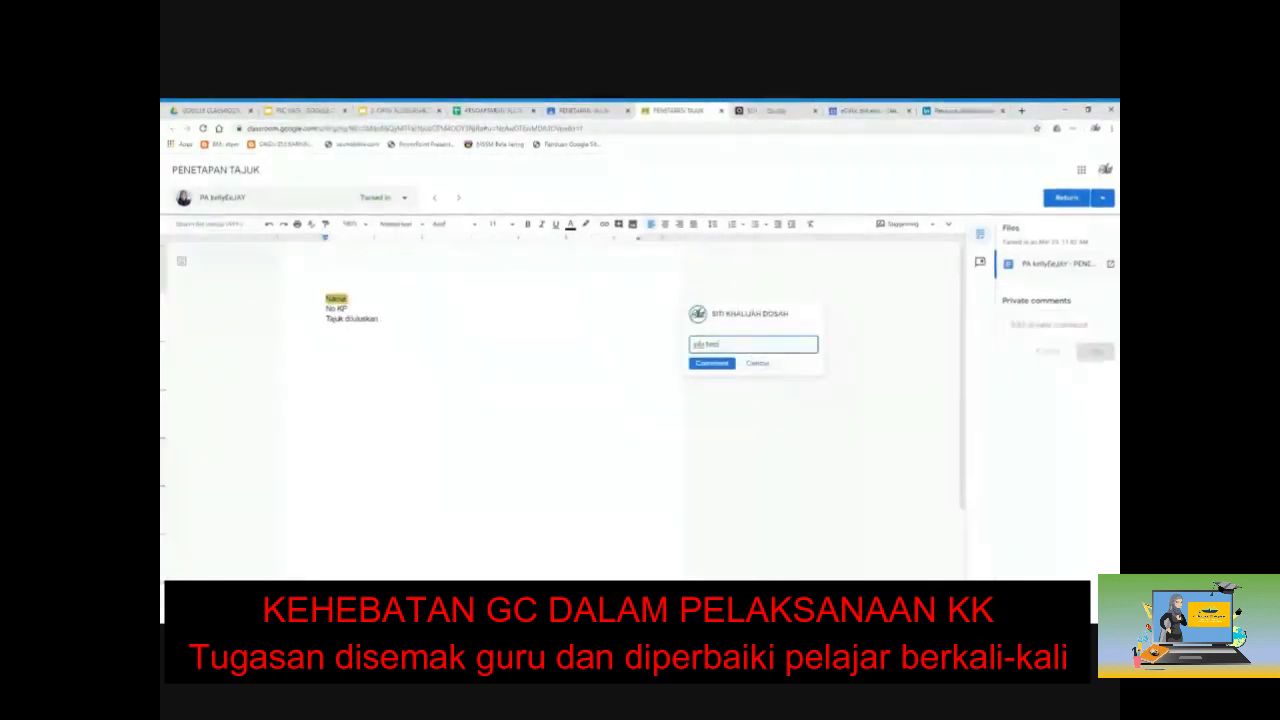
text( guna huruf b)
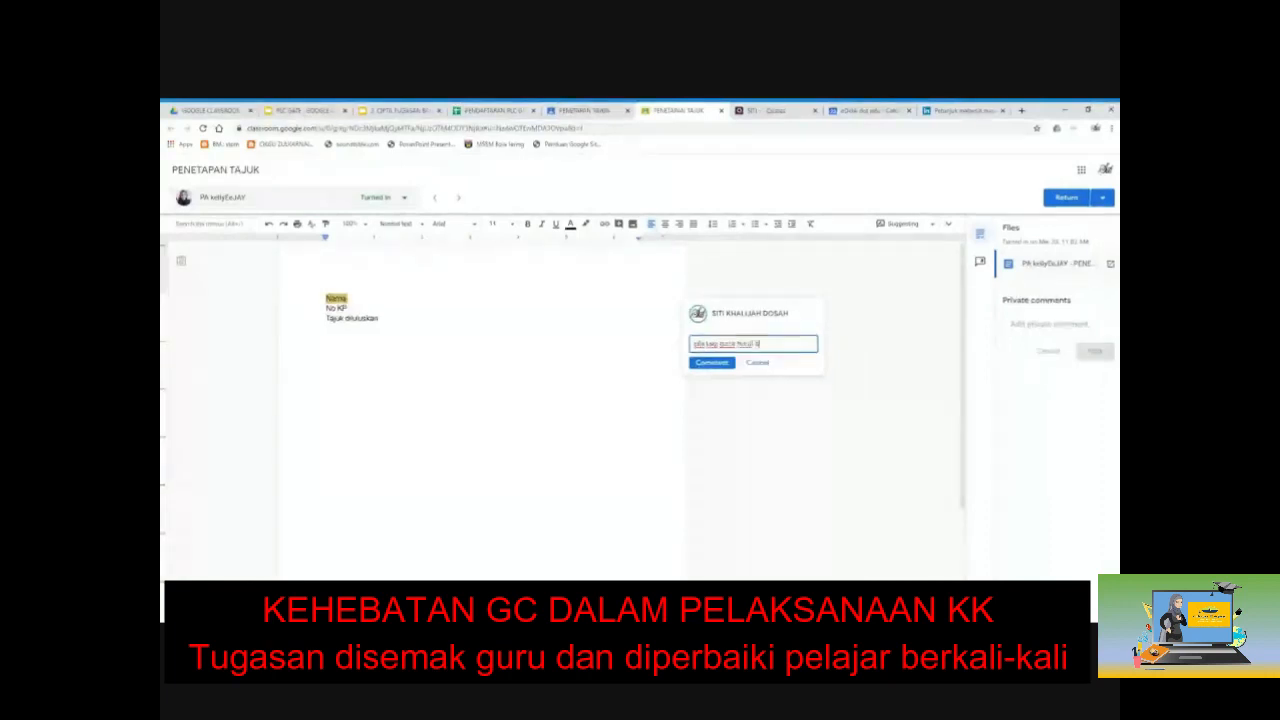
text(esar)
click(716, 362)
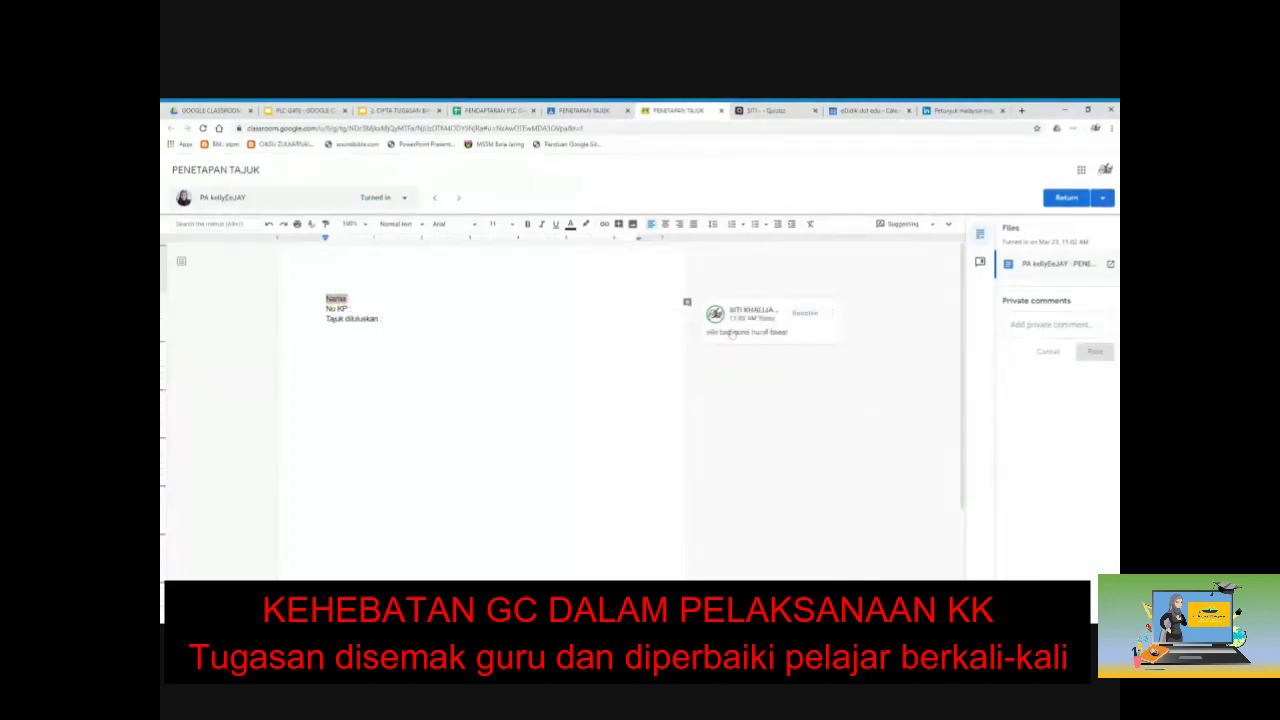
Step: Return the work to the 1 student and close the grading view
click(1070, 198)
click(729, 427)
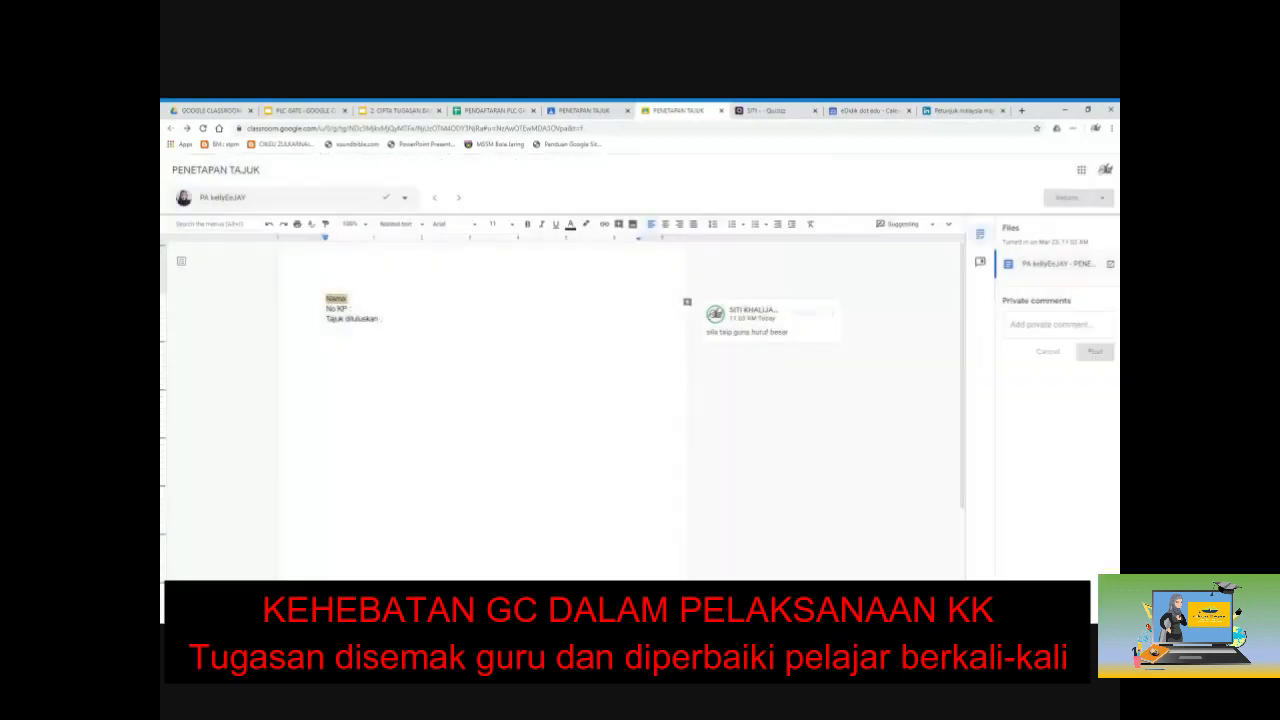
click(721, 110)
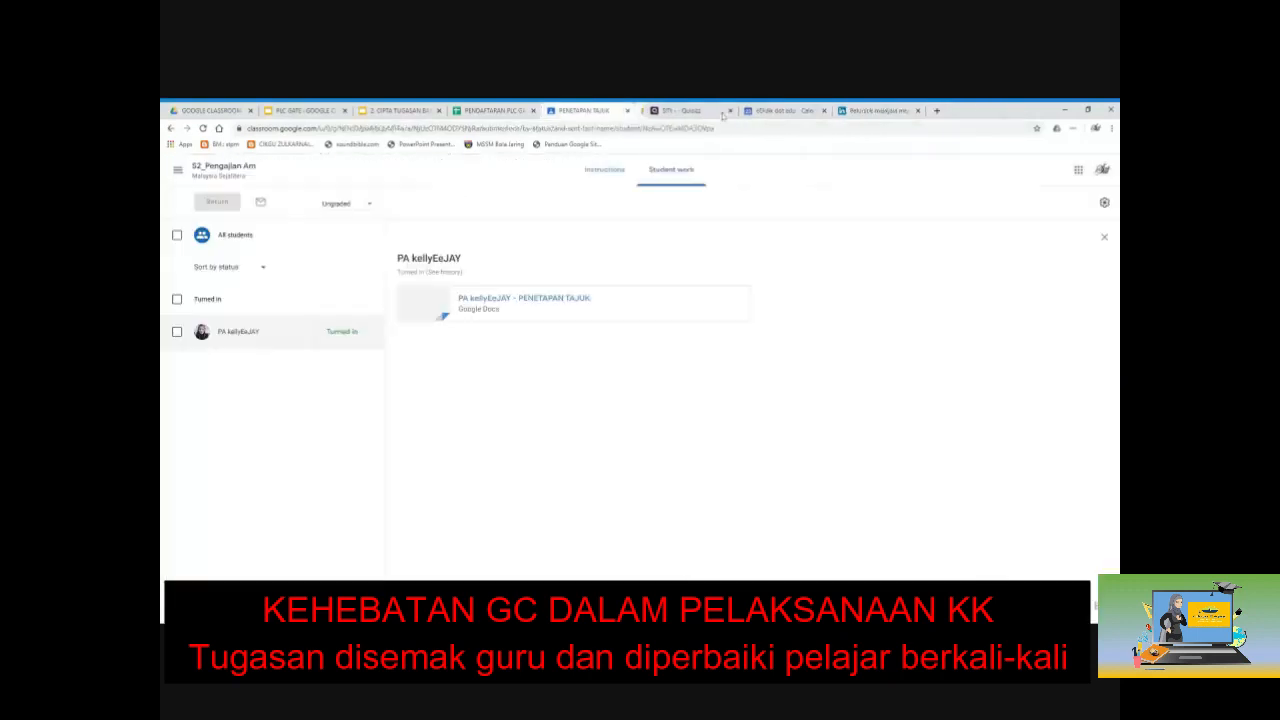
Step: View the assignment's Instructions tab, then go back to the Student work list
click(606, 171)
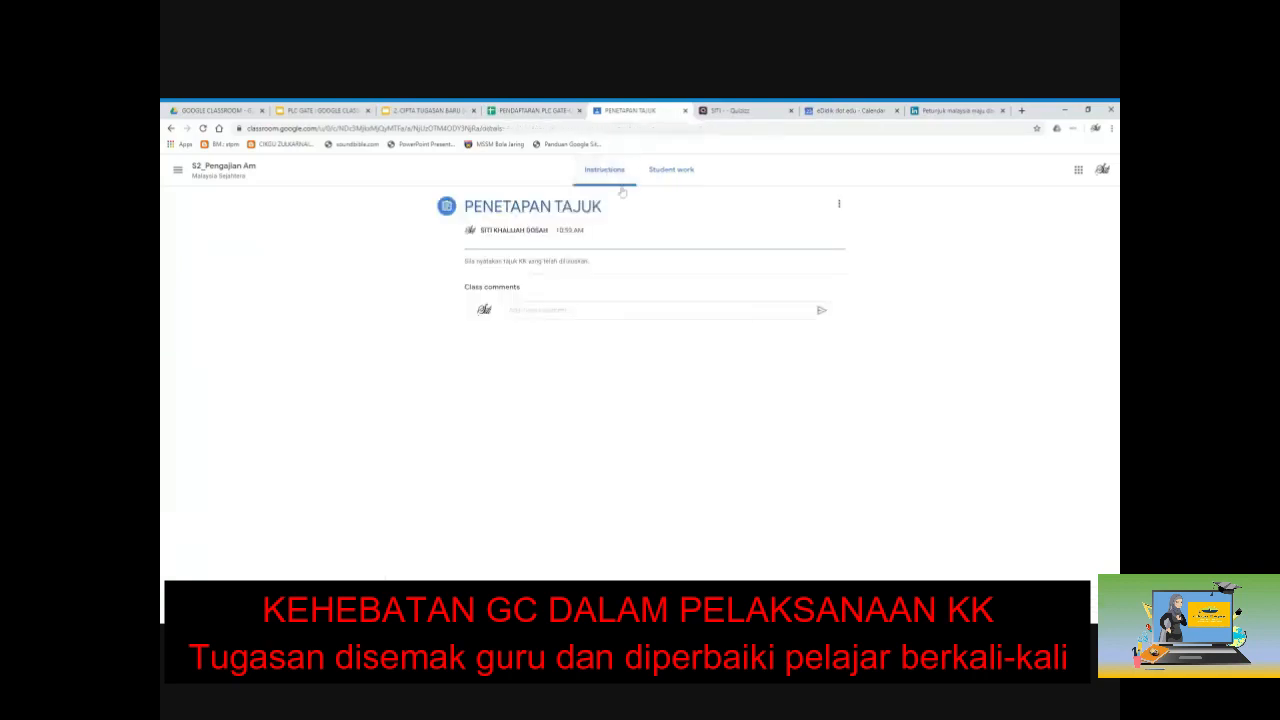
click(668, 170)
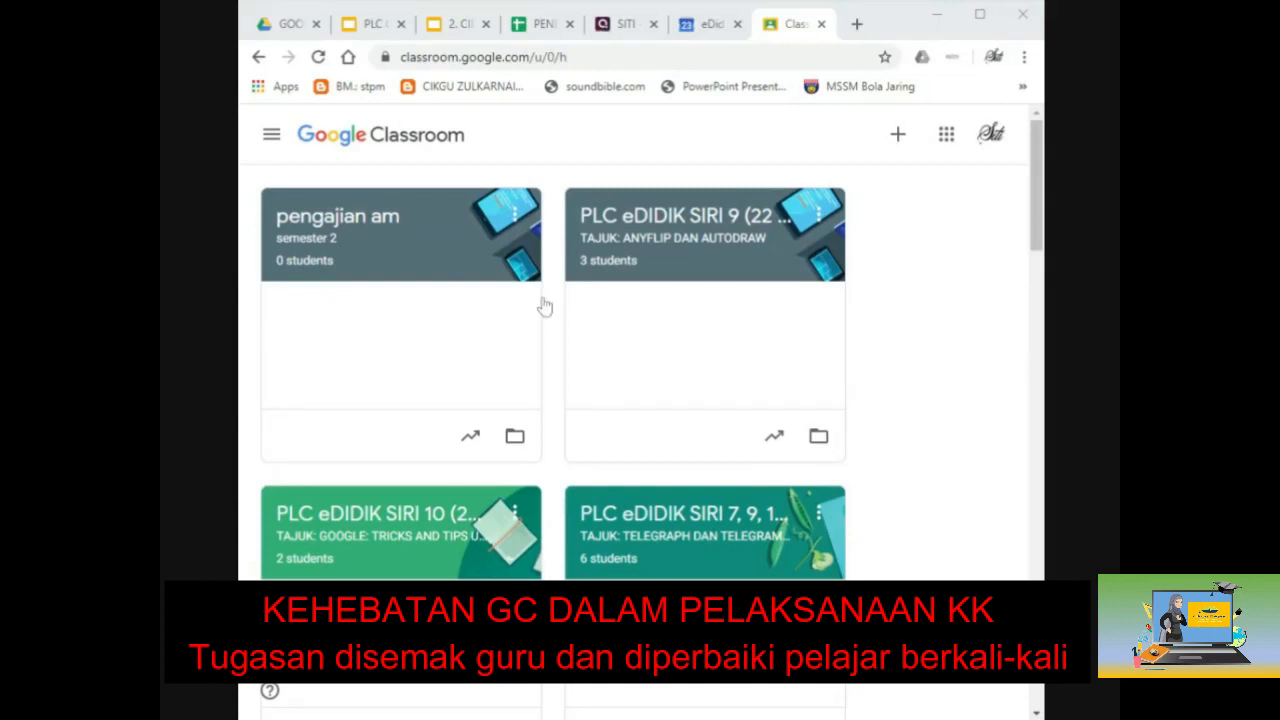
Step: Go to the S2_Pengajian Am class and show its Classwork list with Kuliah 22 Mac 2020
scroll(628, 500, down, 6)
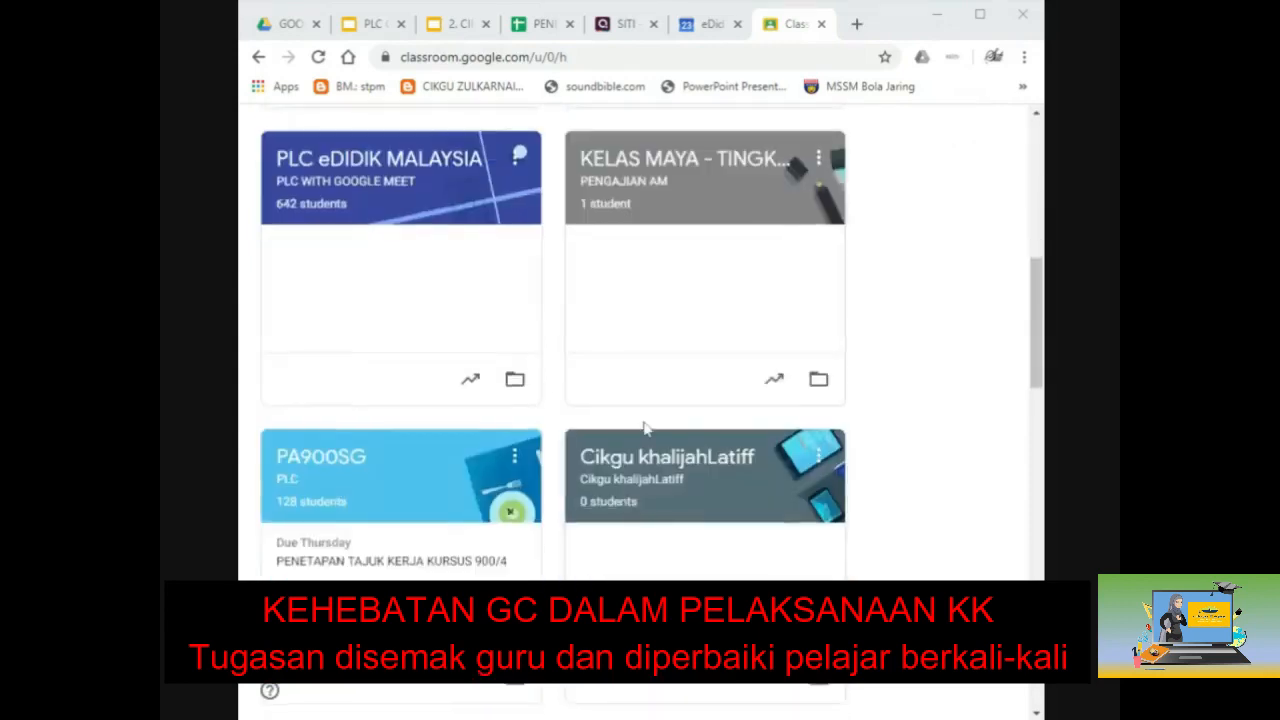
scroll(645, 430, down, 5)
scroll(645, 428, down, 1)
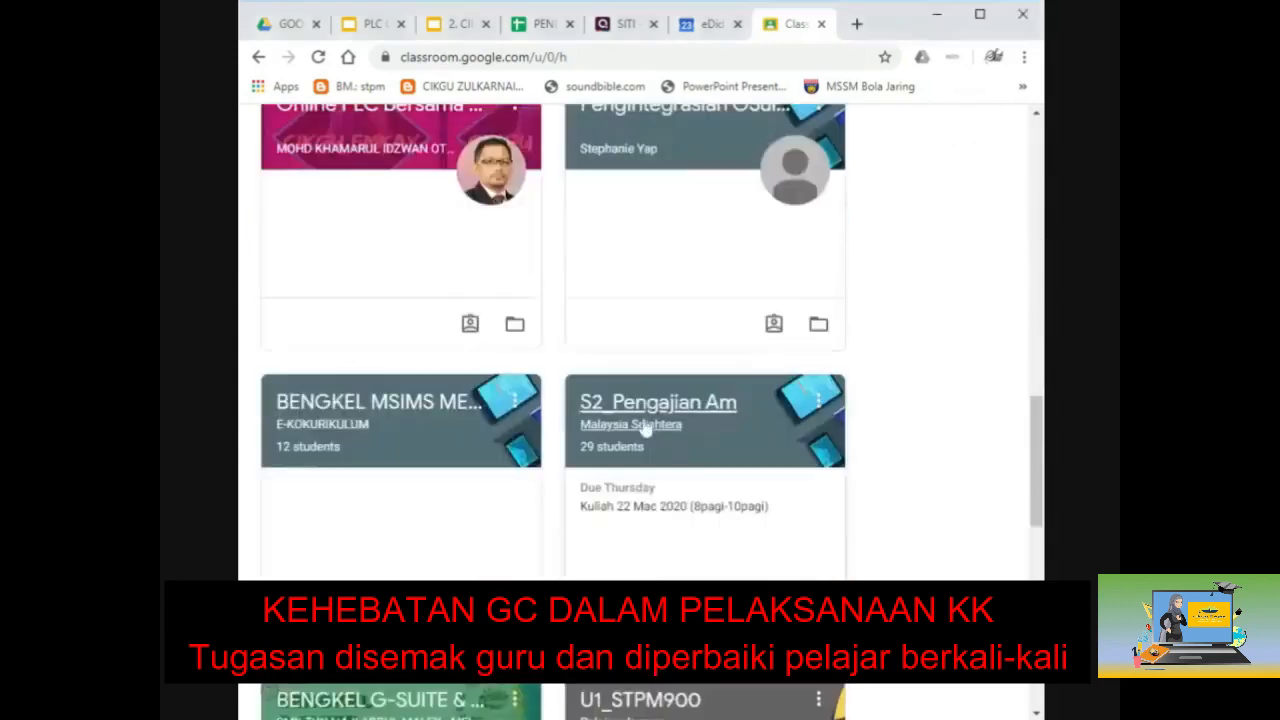
click(643, 420)
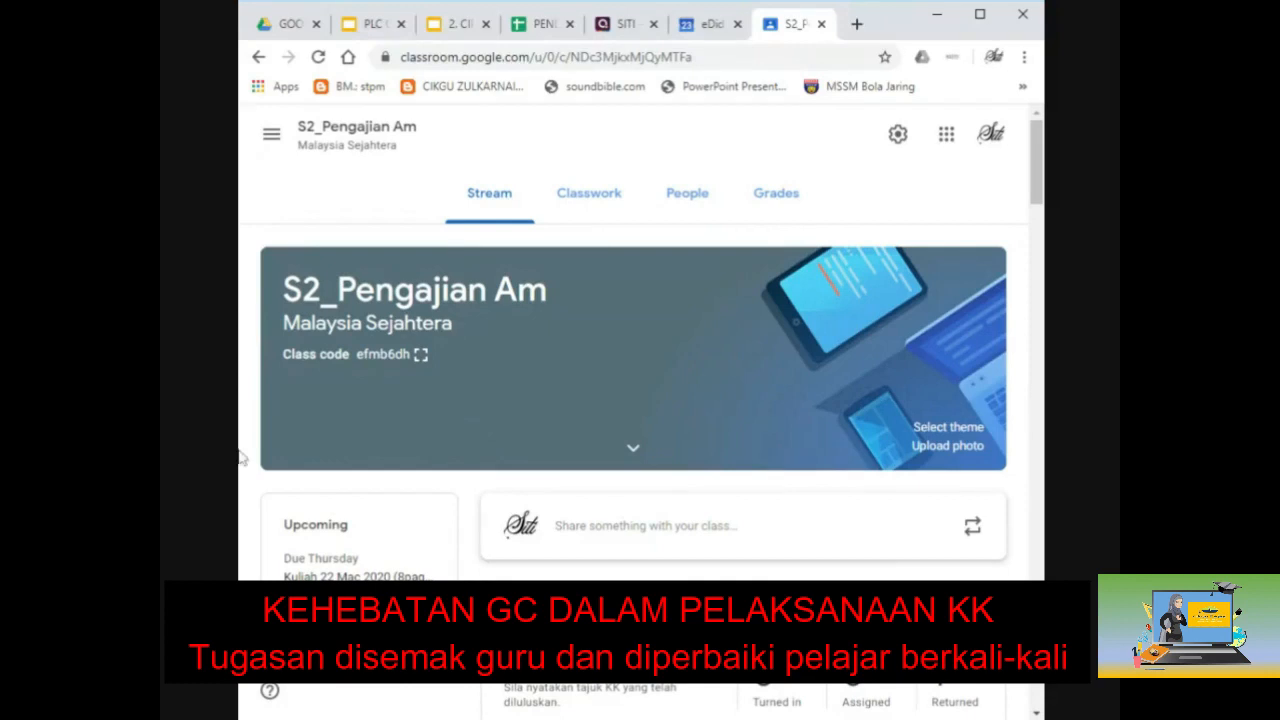
click(582, 200)
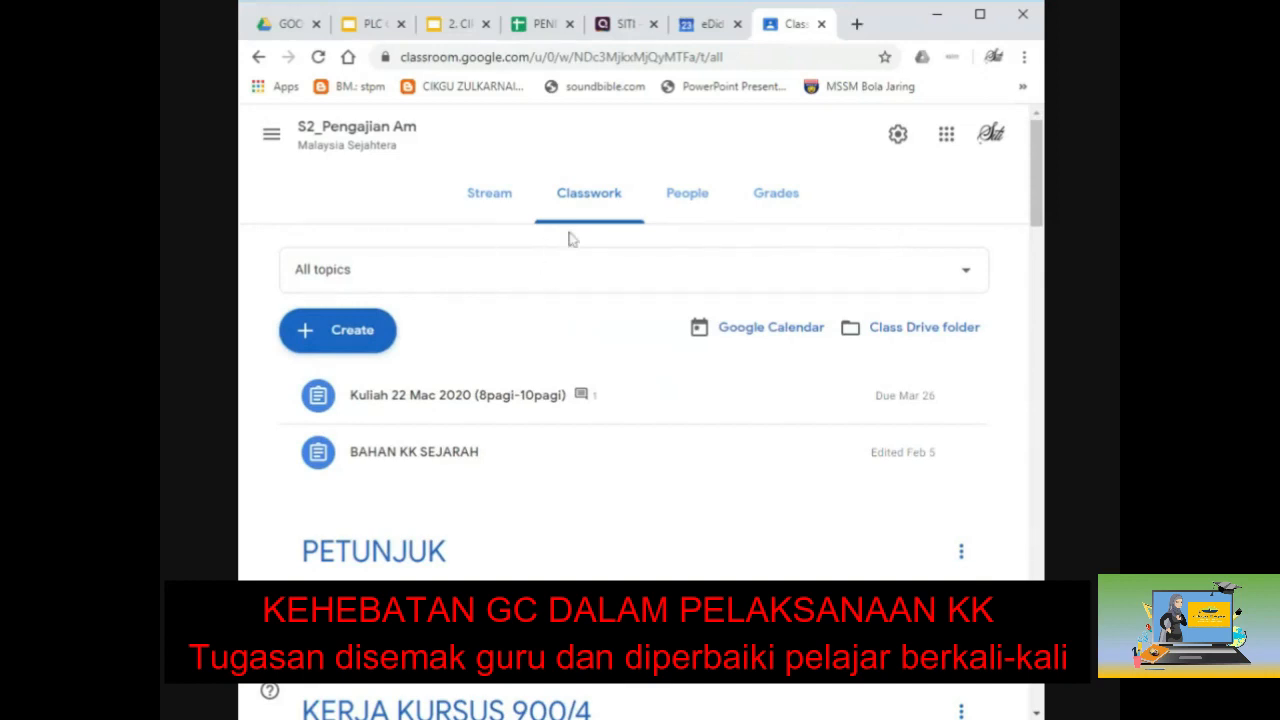
Step: Close the reuse-post class picker and bring up the Create menu of classwork types
click(363, 339)
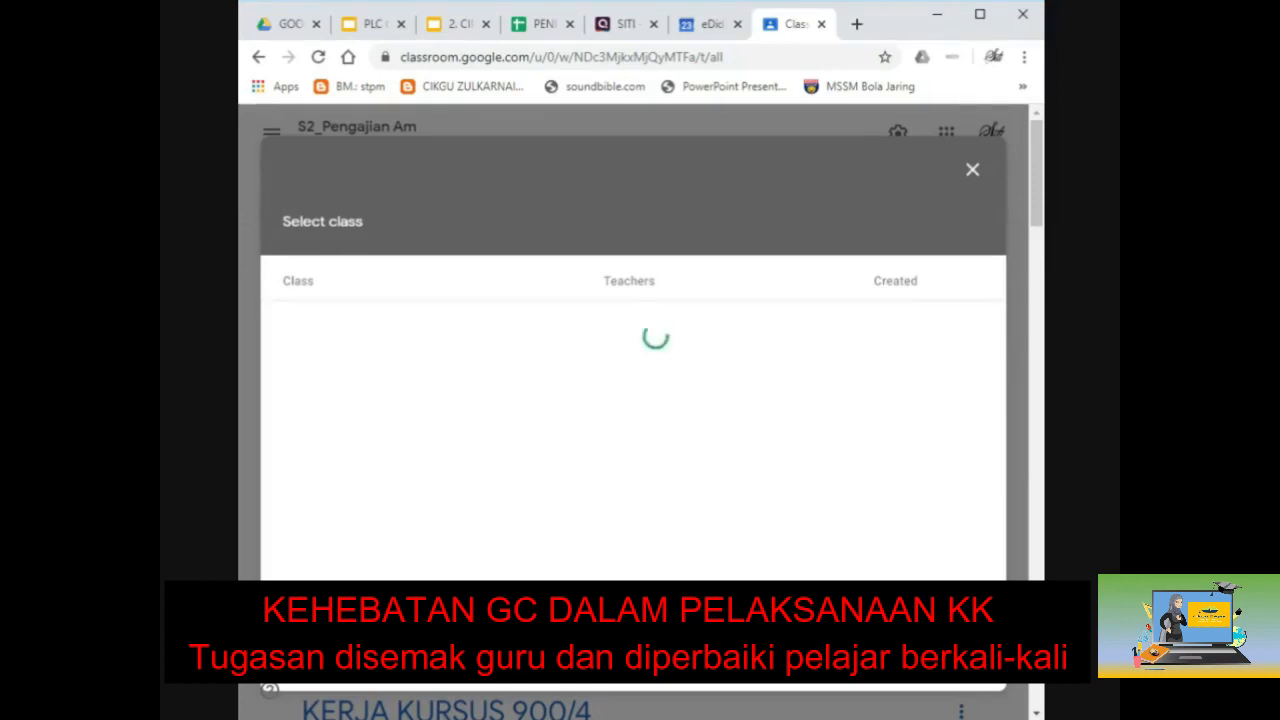
click(972, 169)
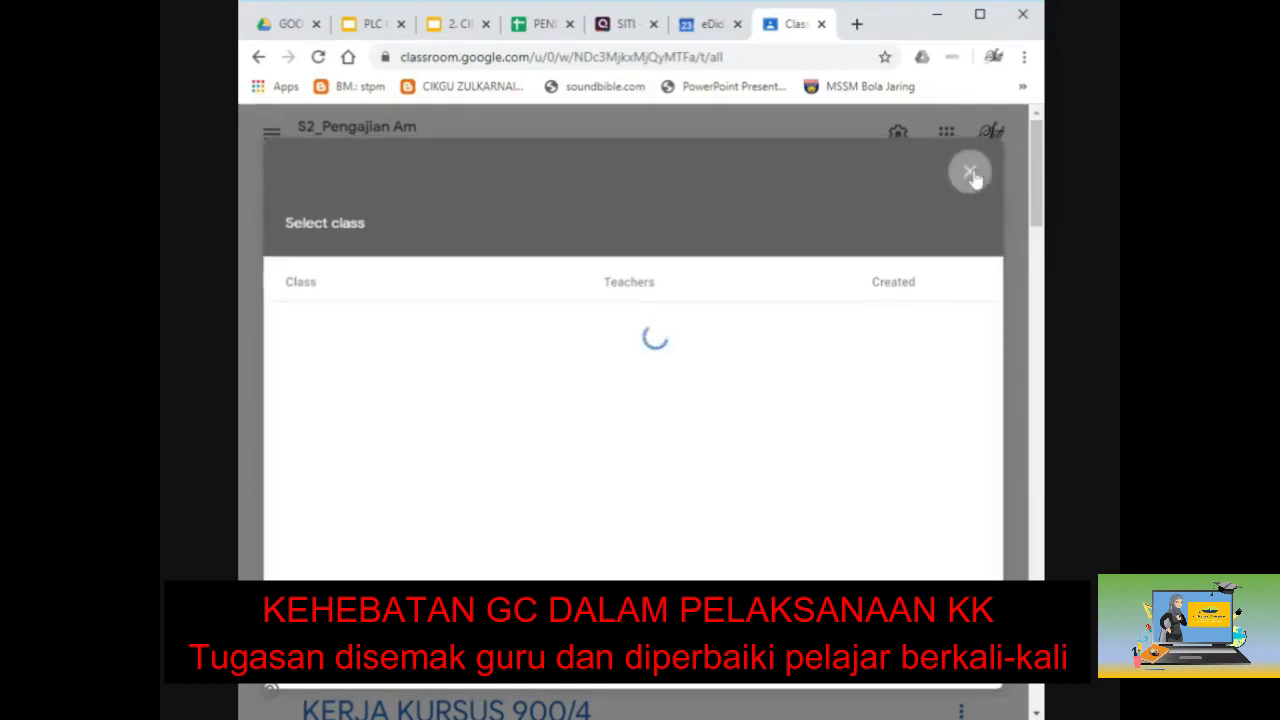
click(356, 333)
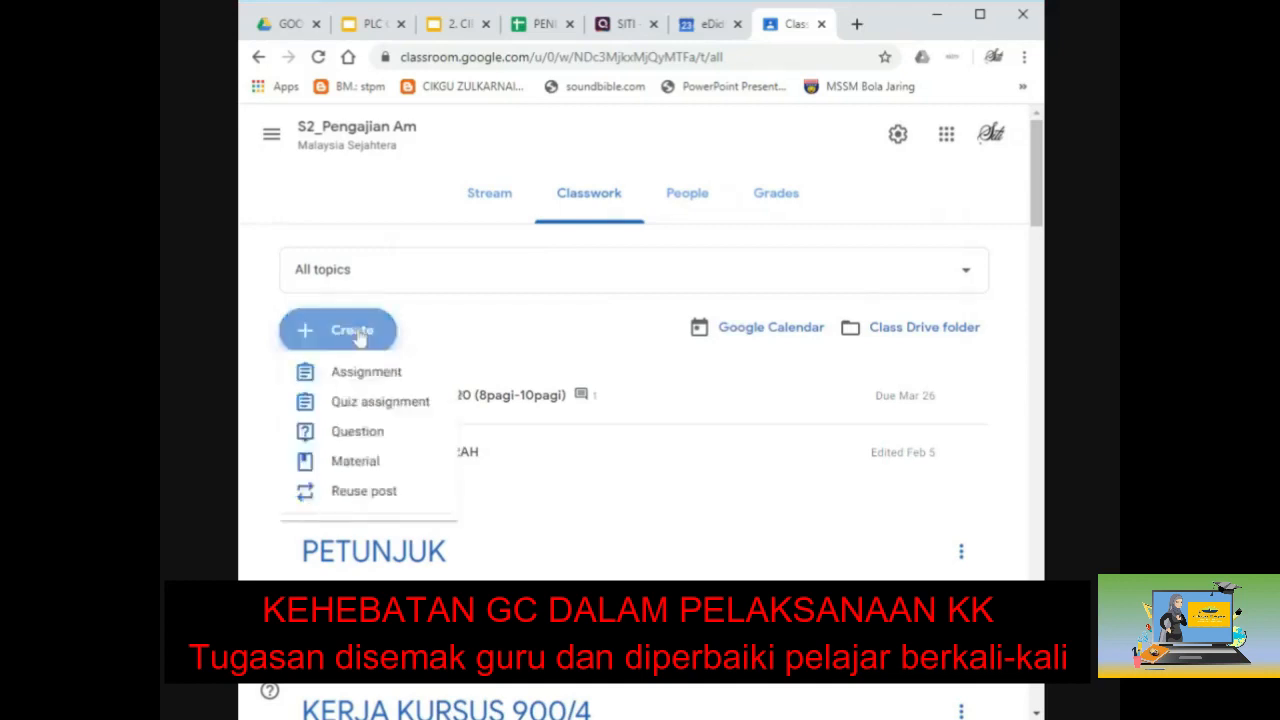
Step: Start an assignment titled PENULISAN ILMIAH with instructions 'Sila lengkapkan KK anda. TErima kasih'
click(370, 384)
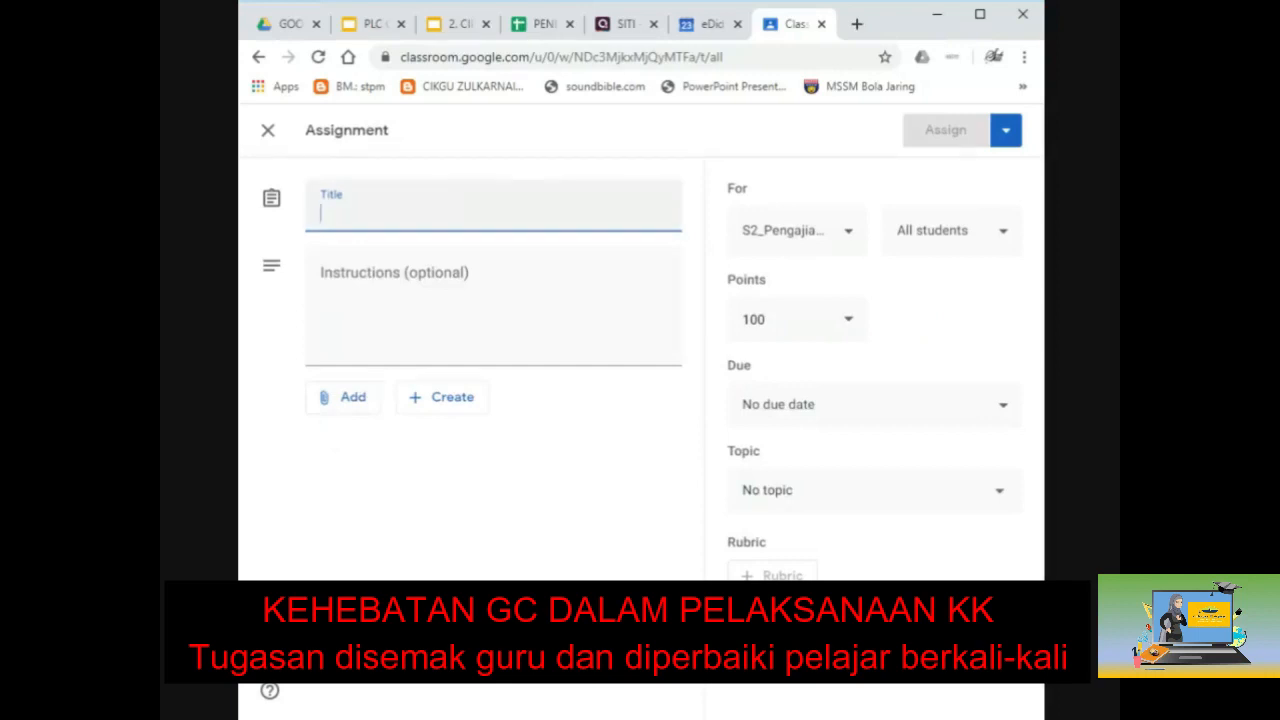
text(ke)
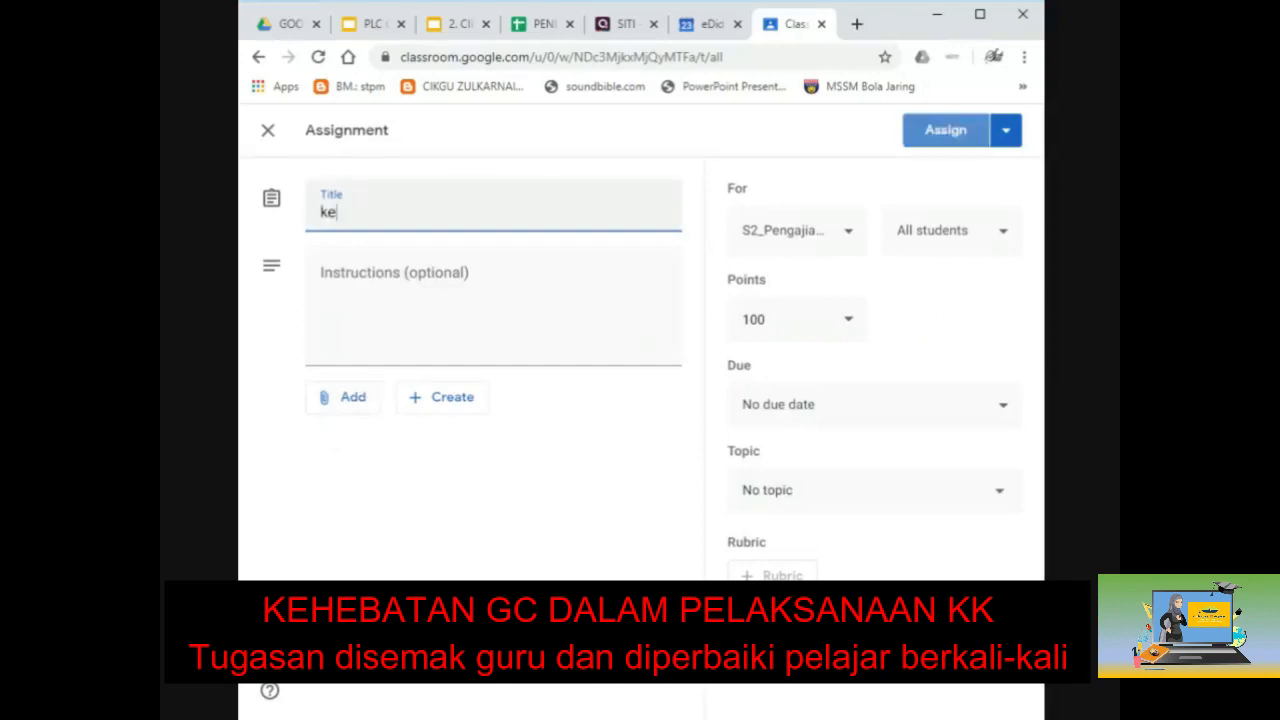
key(BackSpace)
key(BackSpace)
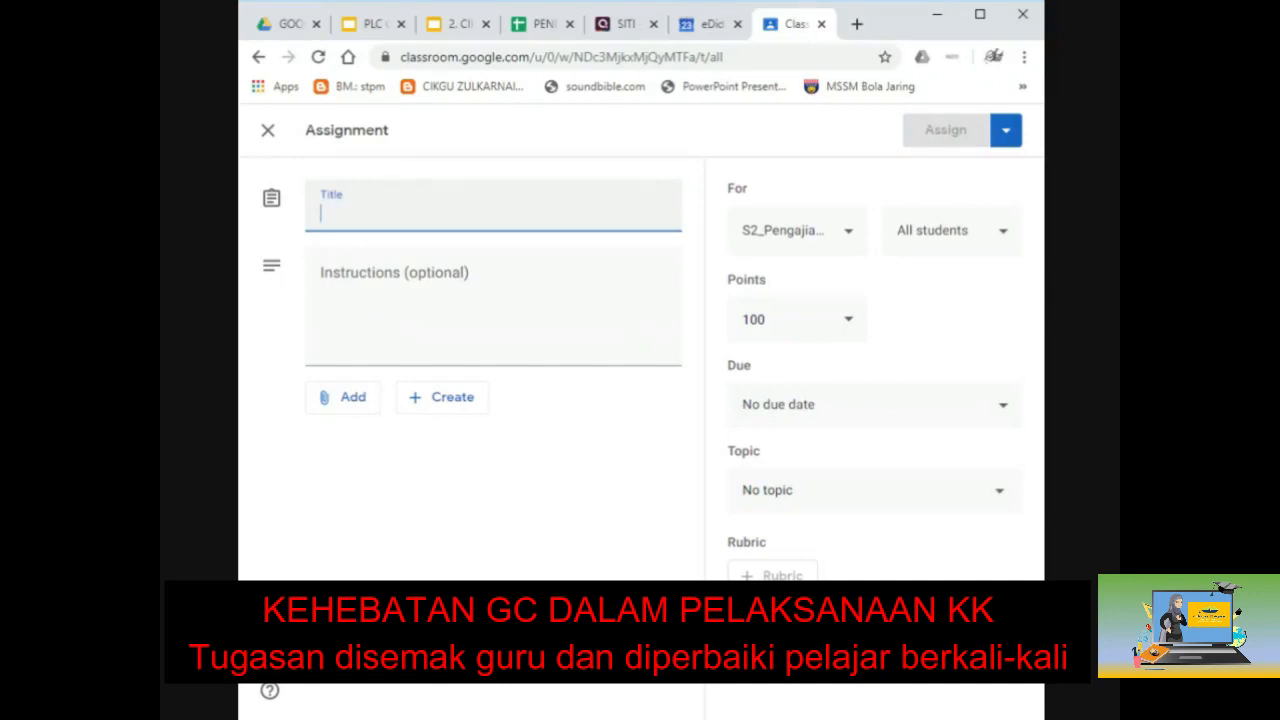
text(PENULISAN ILMIAH)
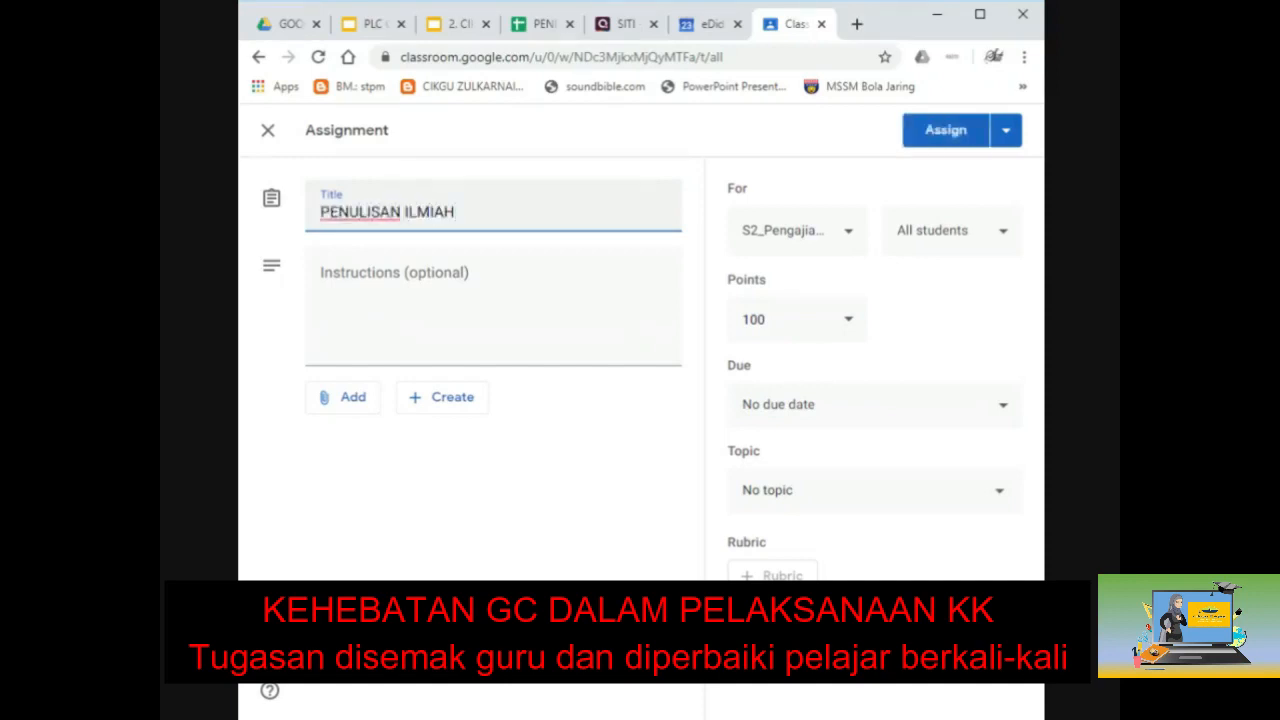
click(394, 279)
text(Sila lengkapkan KK anda. TErima kasih)
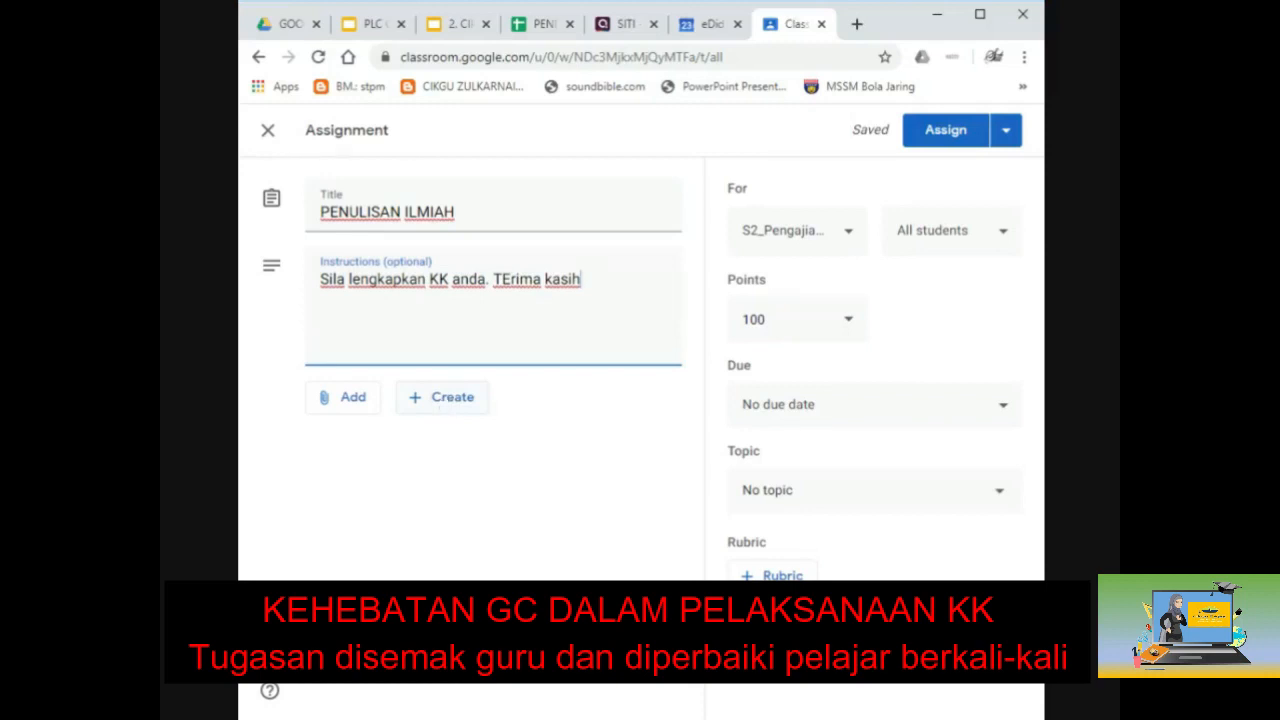
click(447, 399)
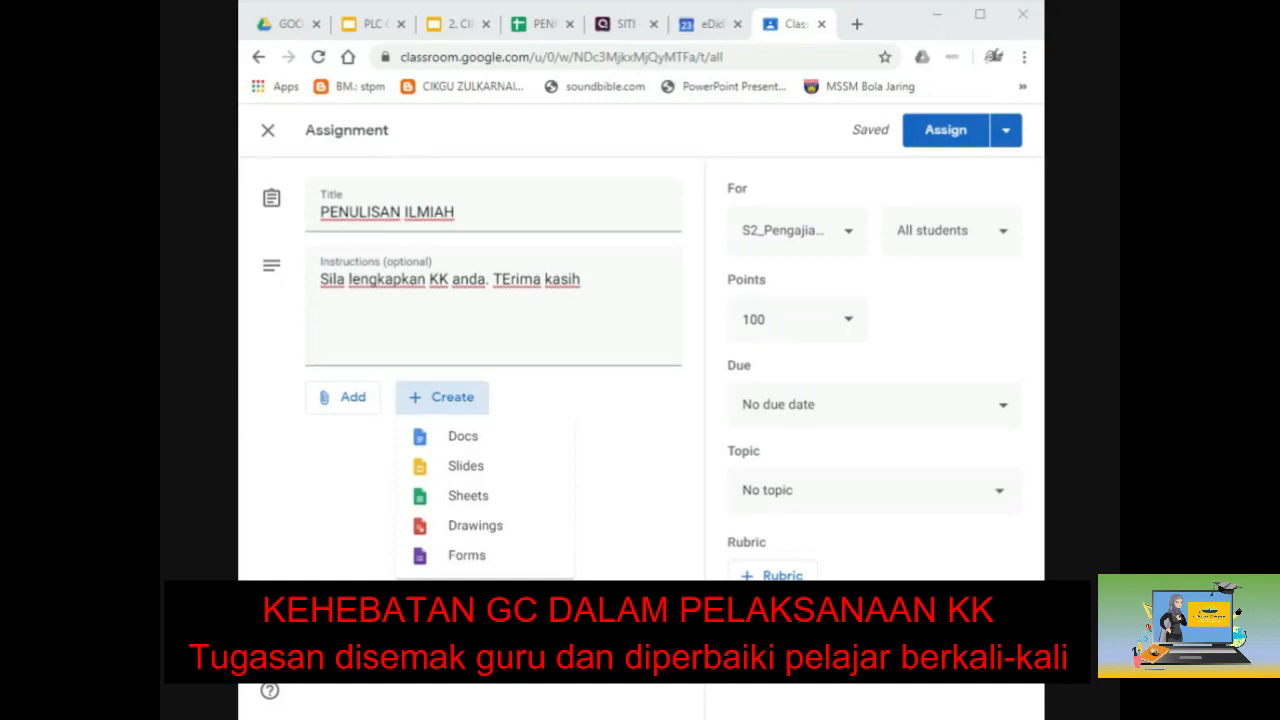
Step: Create a new Google Docs document attached to the assignment
click(472, 438)
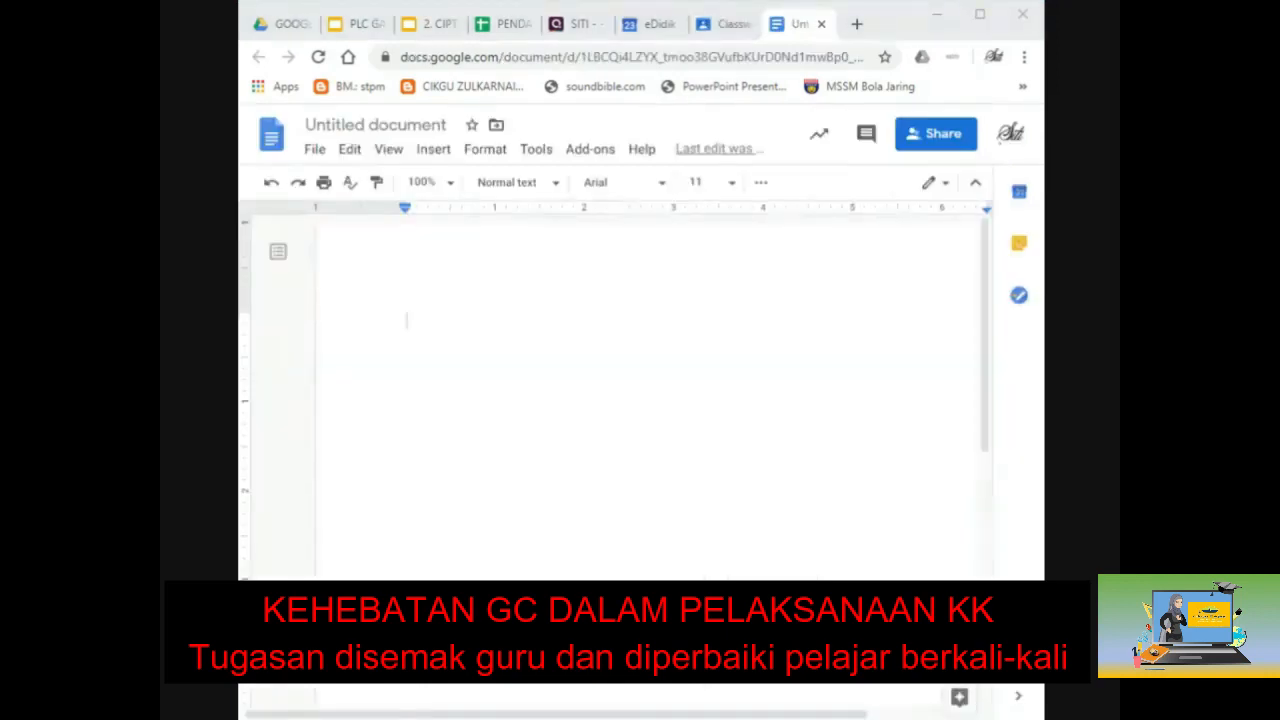
double_click(406, 320)
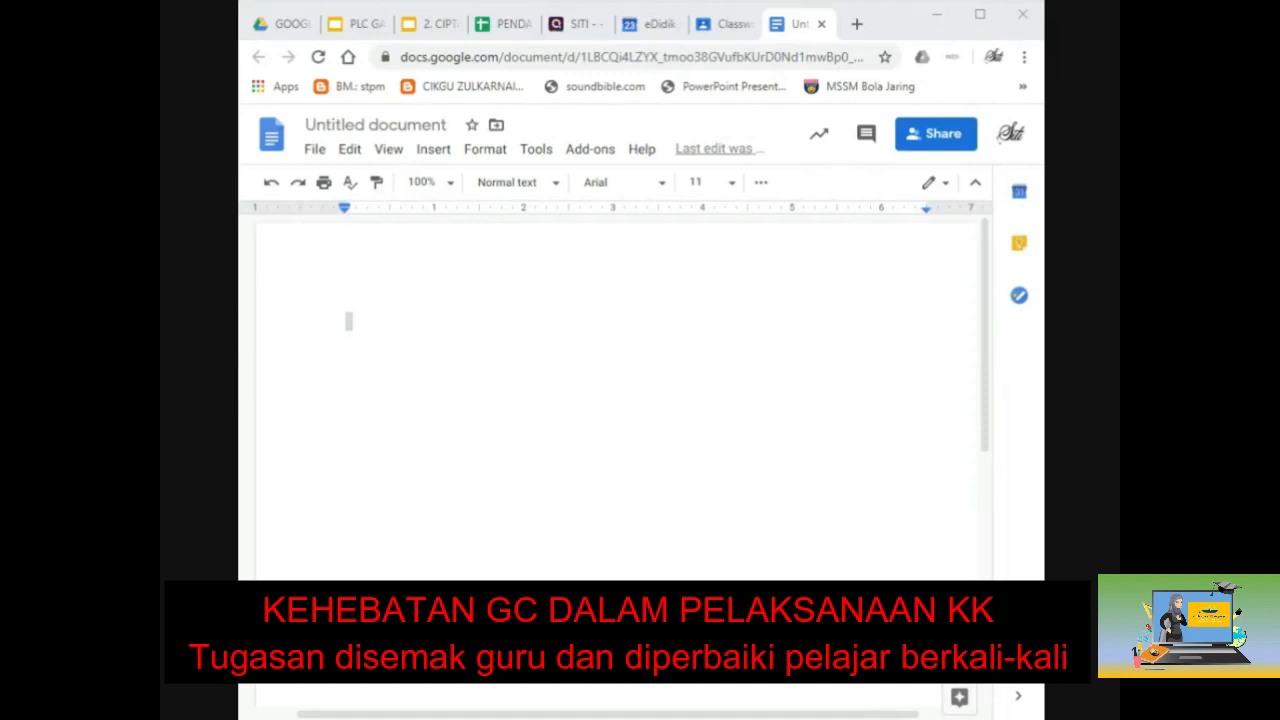
click(348, 321)
Step: Type the 'NAMA :' and 'NO KP :' lines using tab stops
text(NAMA :)
key(Tab)
key(Return)
key(Return)
text(NO)
key(Tab)
key(BackSpace)
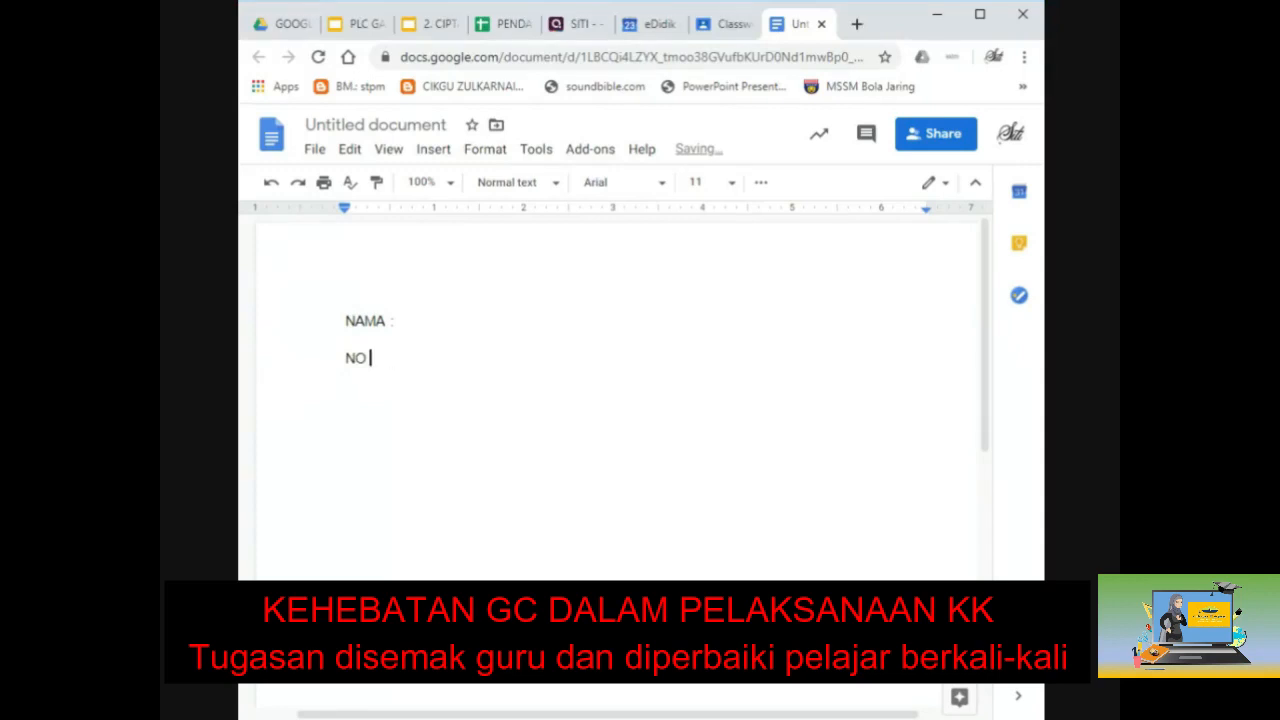
text(KP)
key(Tab)
text(:)
key(Return)
Step: Align the NAMA colon, add blank lines, paste the numbered section list and select everything
click(390, 321)
key(Tab)
click(347, 377)
key(Return)
key(Return)
key(Return)
key(Return)
key(Return)
key(Return)
key(Return)
key(Return)
text(1. 2. 3. 4. 5. 6. 7. 8. 9. 10.)
scroll(616, 400, up, 8)
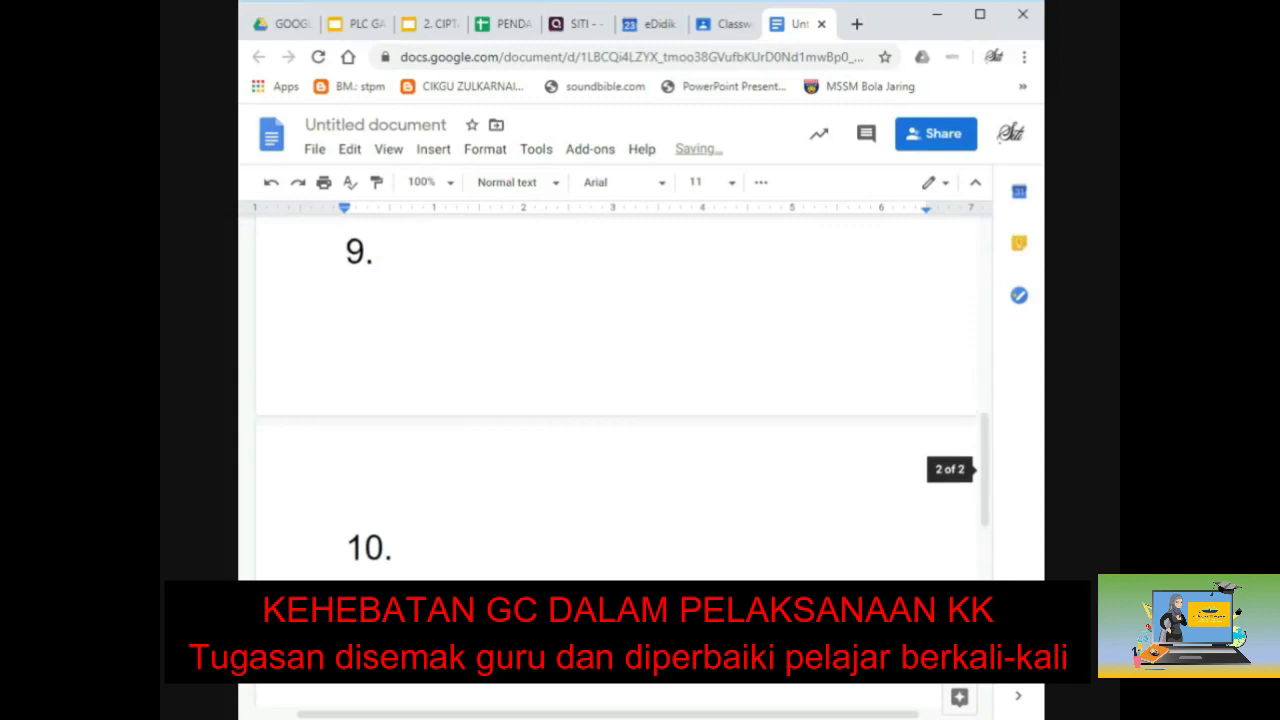
key(ctrl+a)
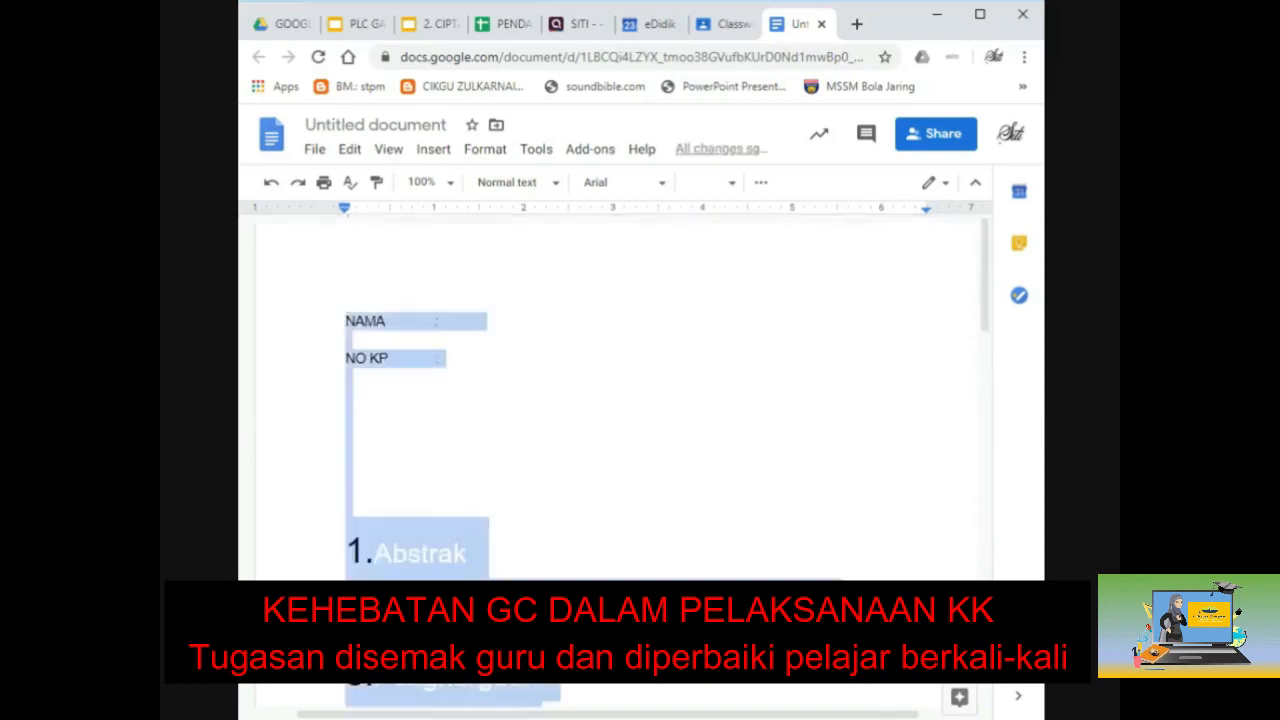
Step: Format the whole document as black Arial text at size 12
click(980, 14)
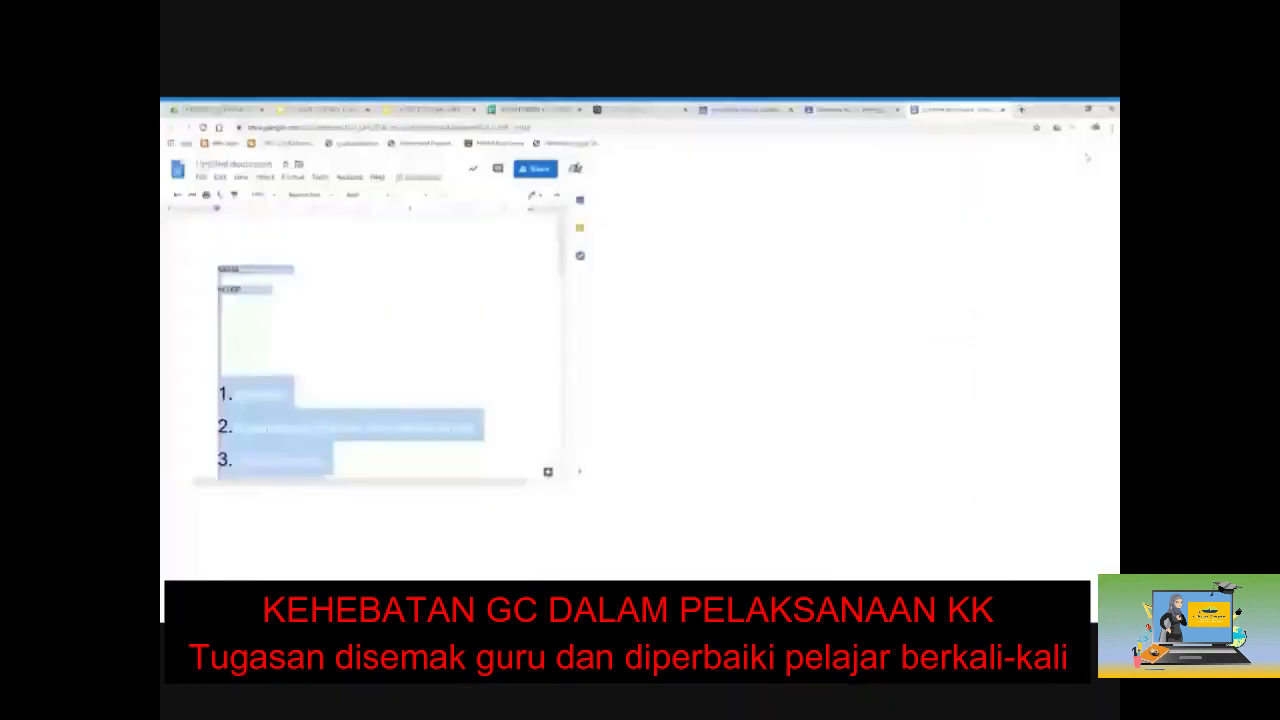
click(484, 195)
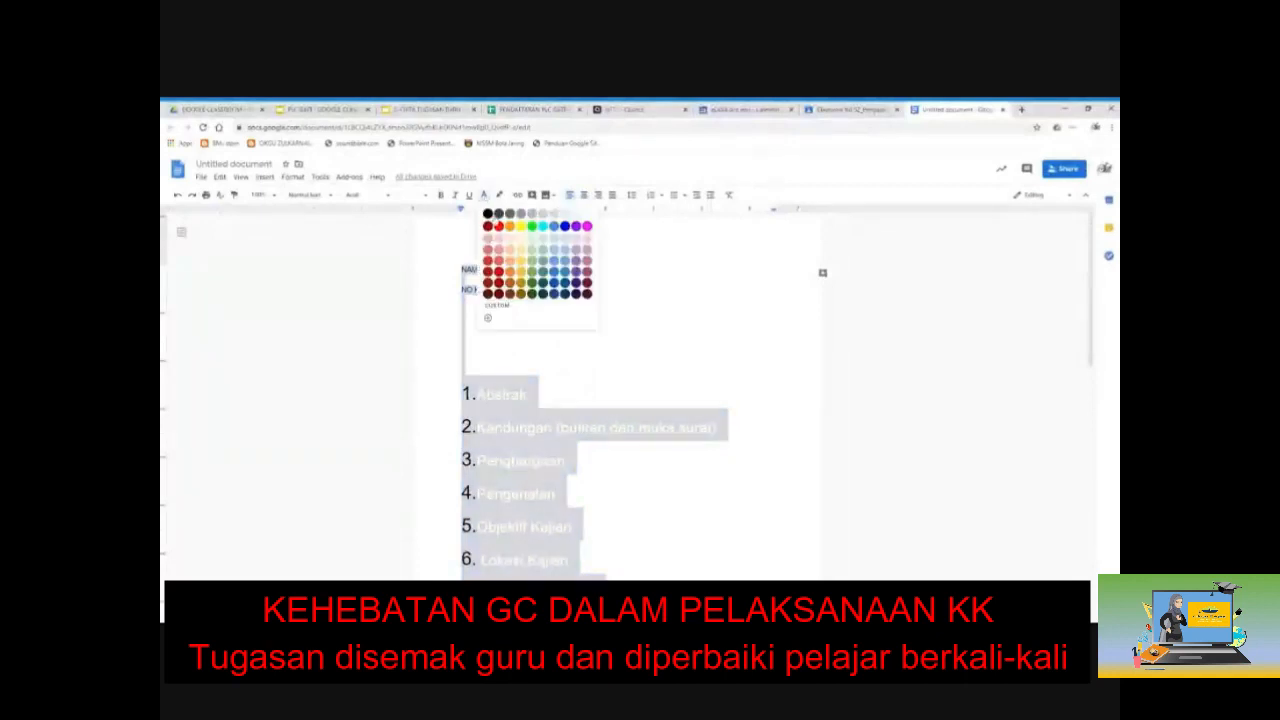
click(489, 214)
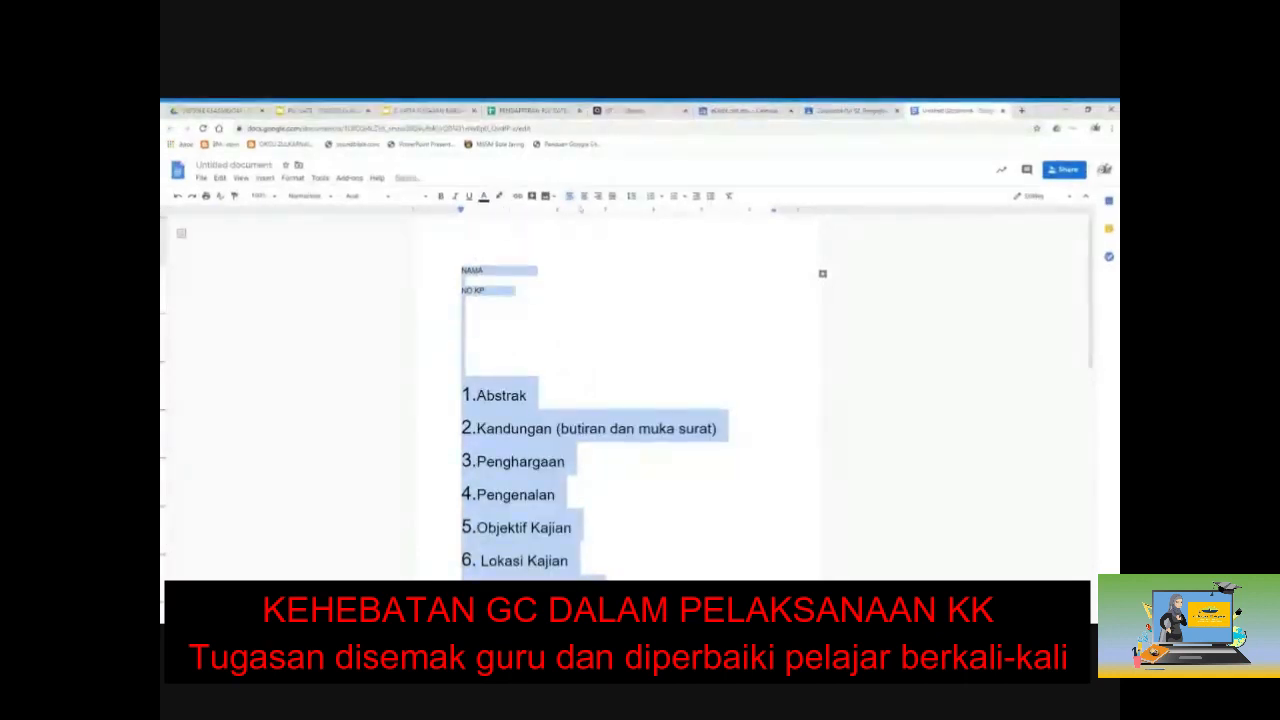
click(413, 197)
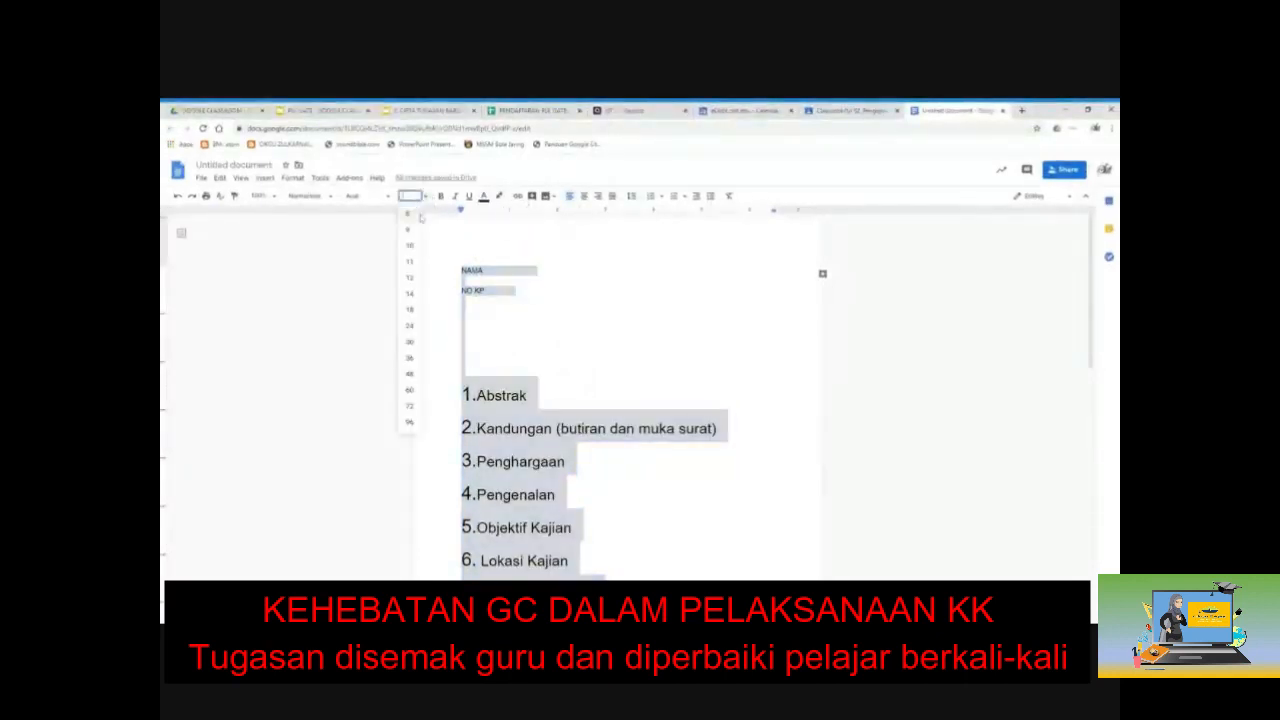
click(411, 281)
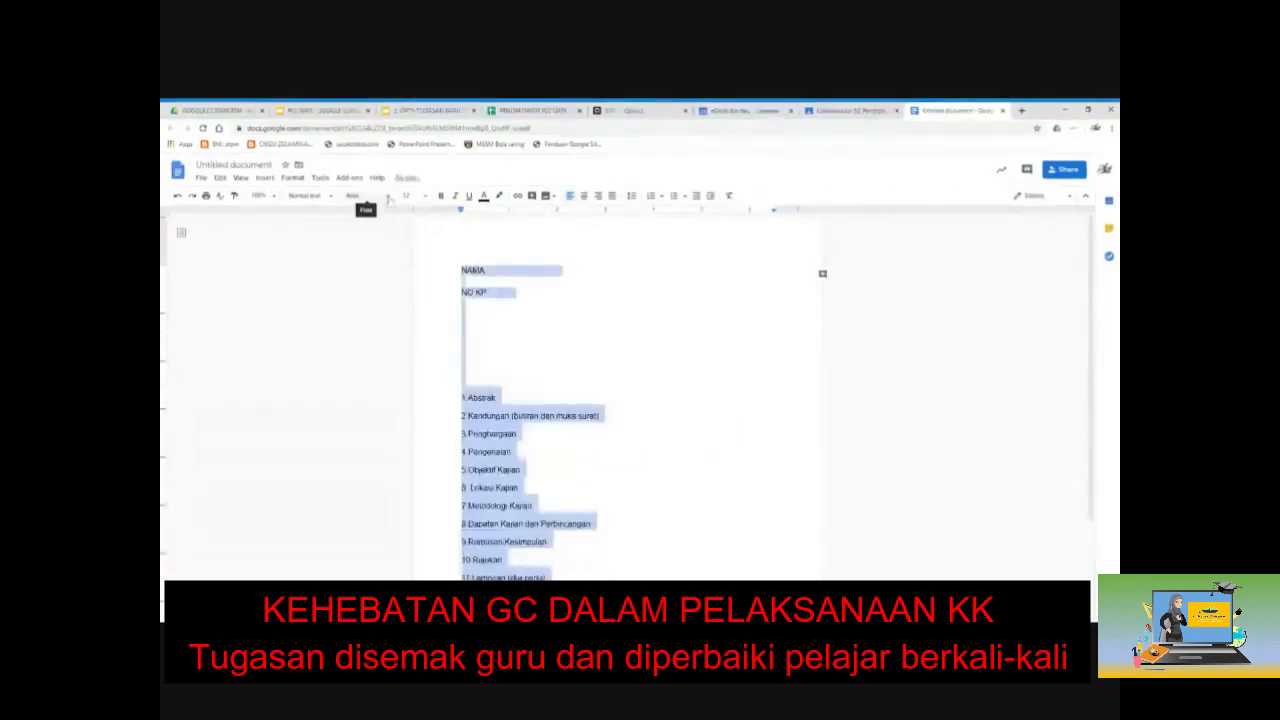
click(388, 200)
click(405, 265)
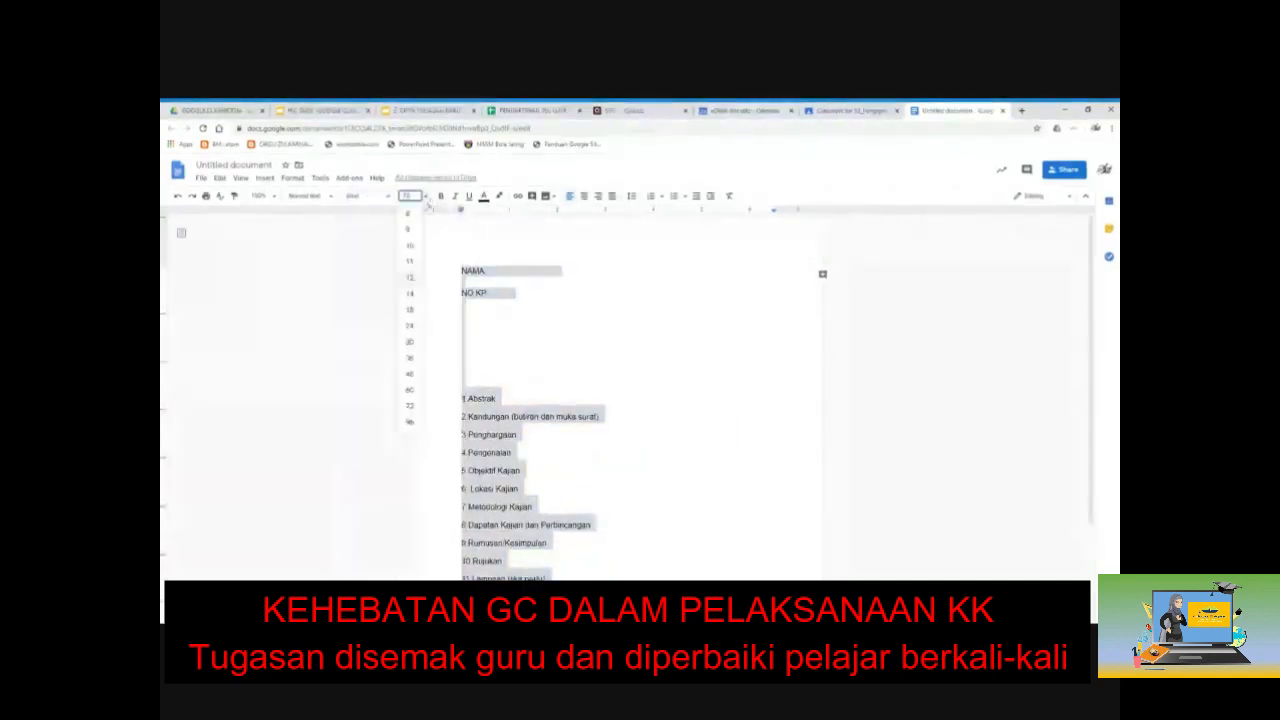
click(463, 369)
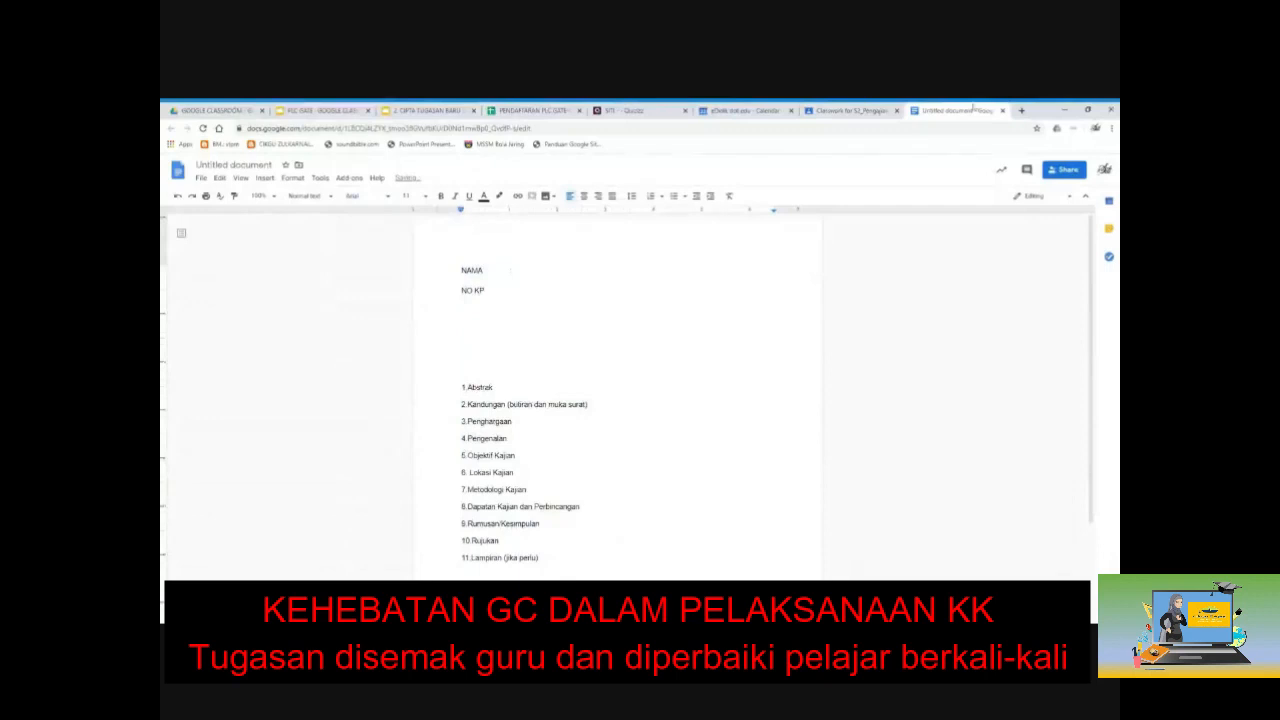
click(1088, 109)
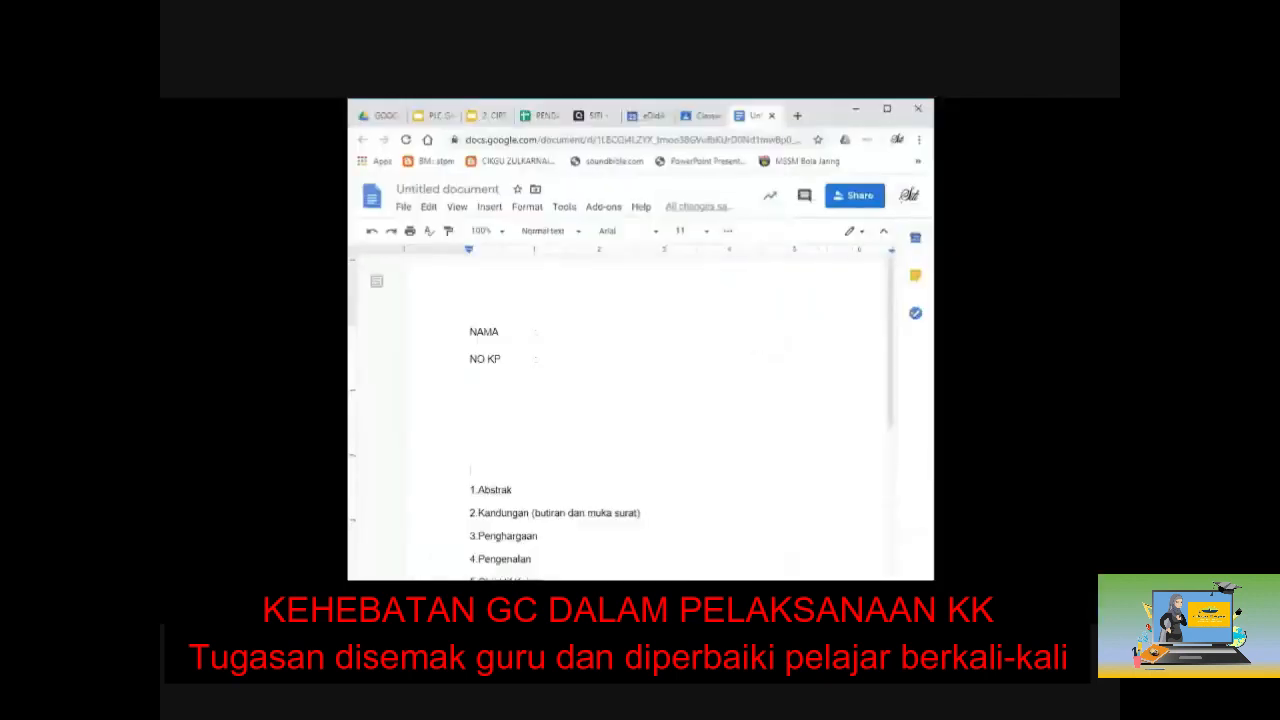
Step: Add a 'TAJUK' label with a tab stop on the blank line below NO KP
click(470, 399)
text(taju)
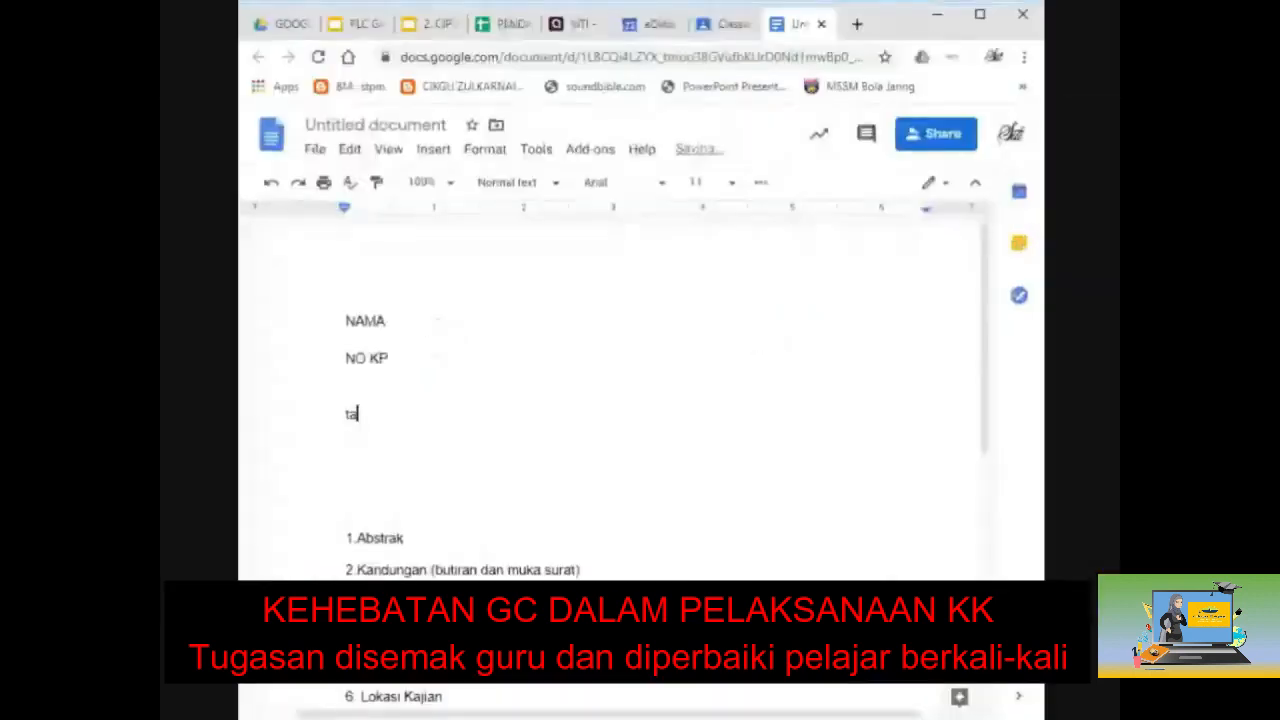
key(BackSpace)
key(BackSpace)
key(BackSpace)
key(BackSpace)
text(TAJUK)
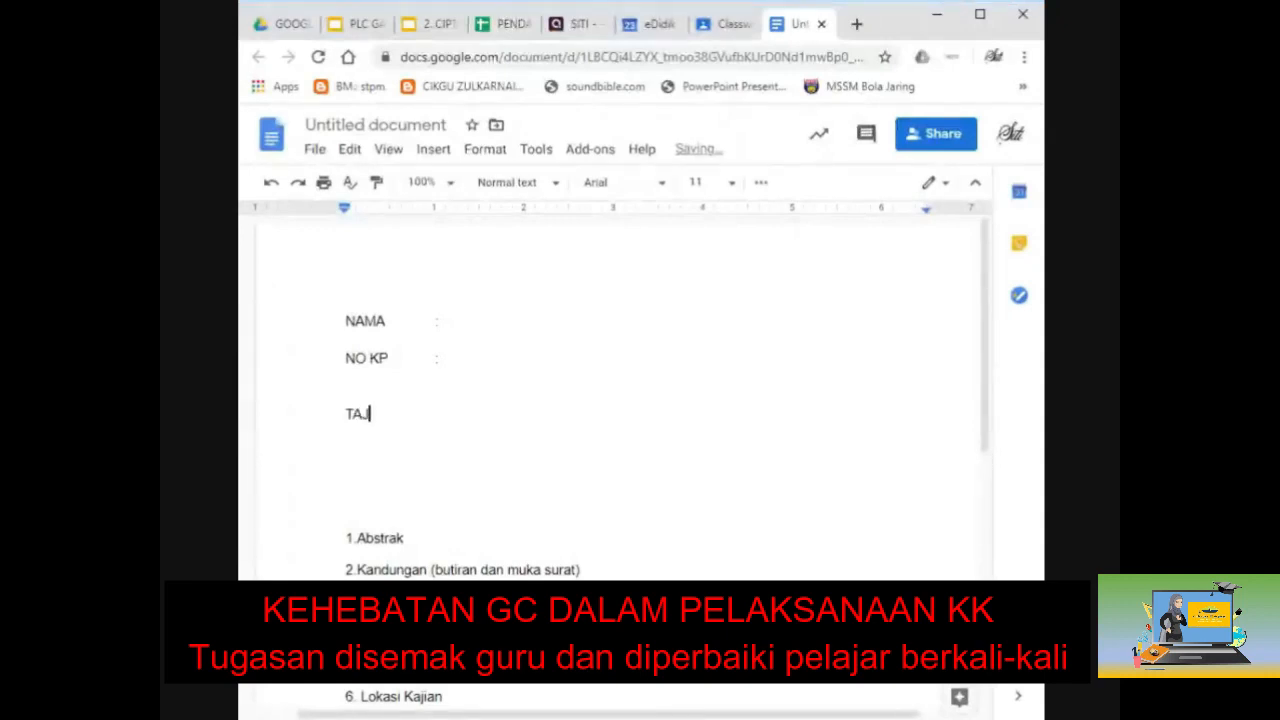
key(Tab)
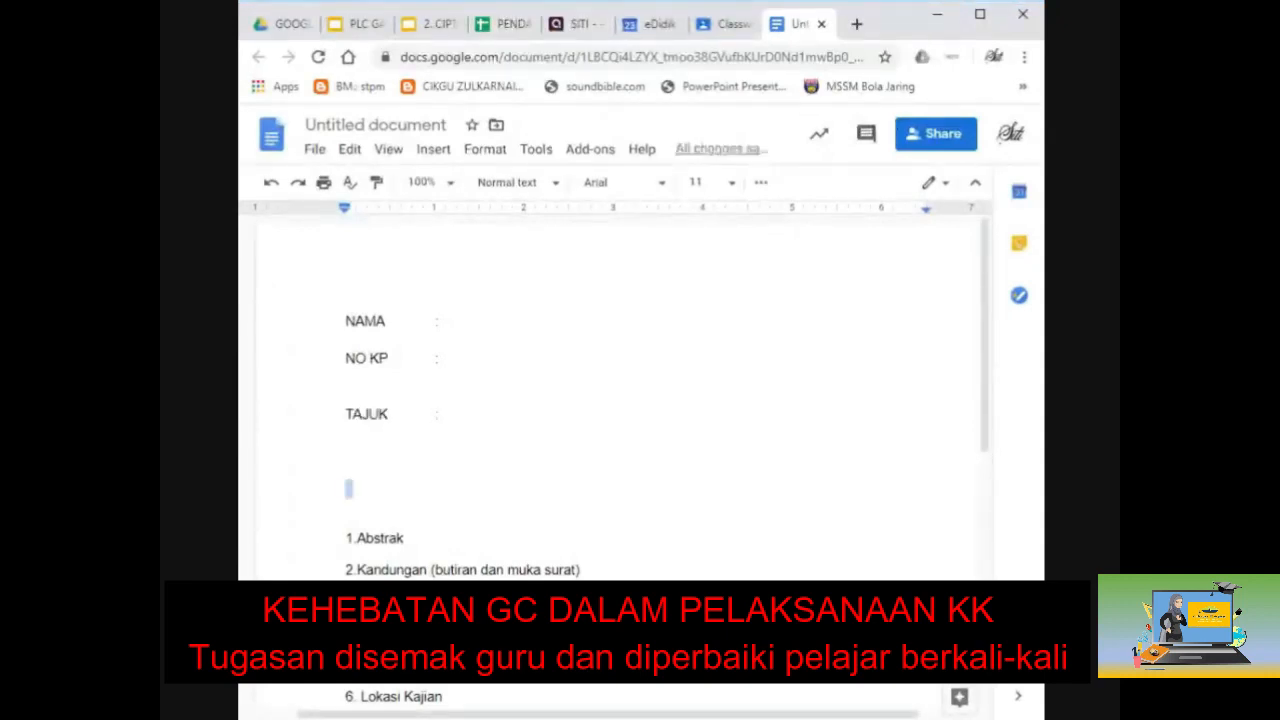
Step: Copy the word Abstrak onto a new page after the numbered list
scroll(349, 489, down, 5)
scroll(615, 400, up, 6)
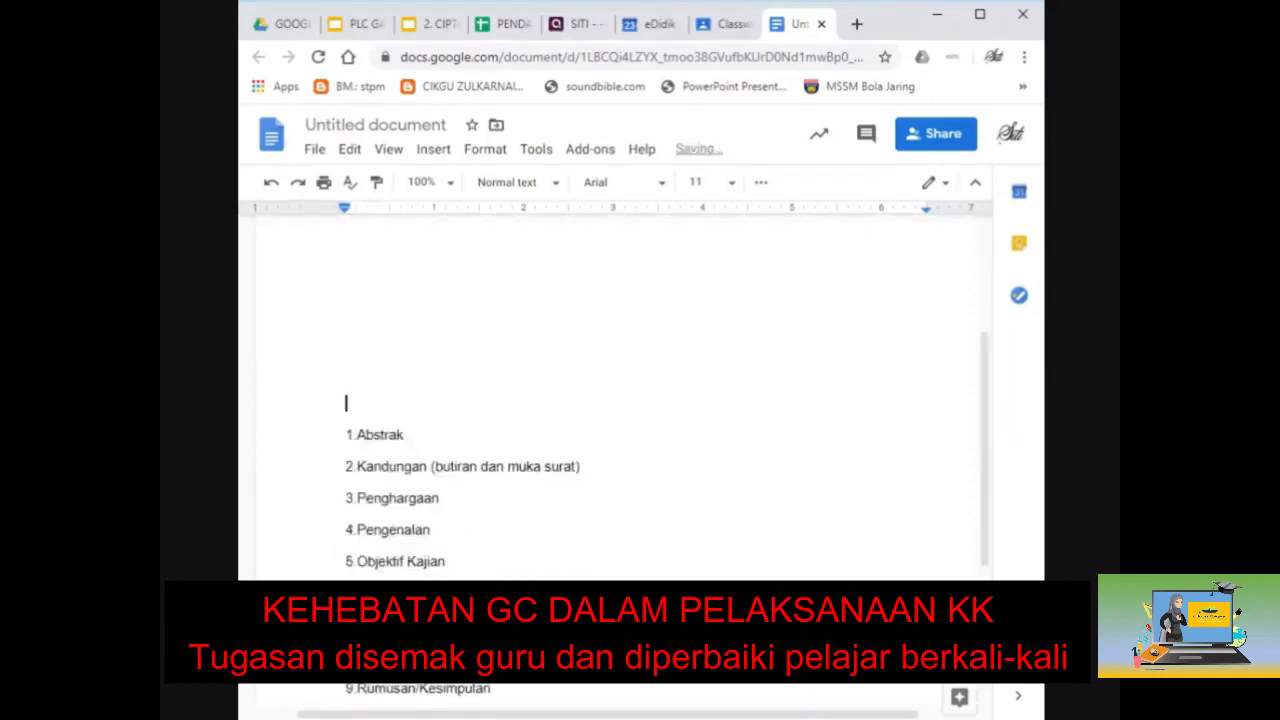
scroll(615, 400, down, 4)
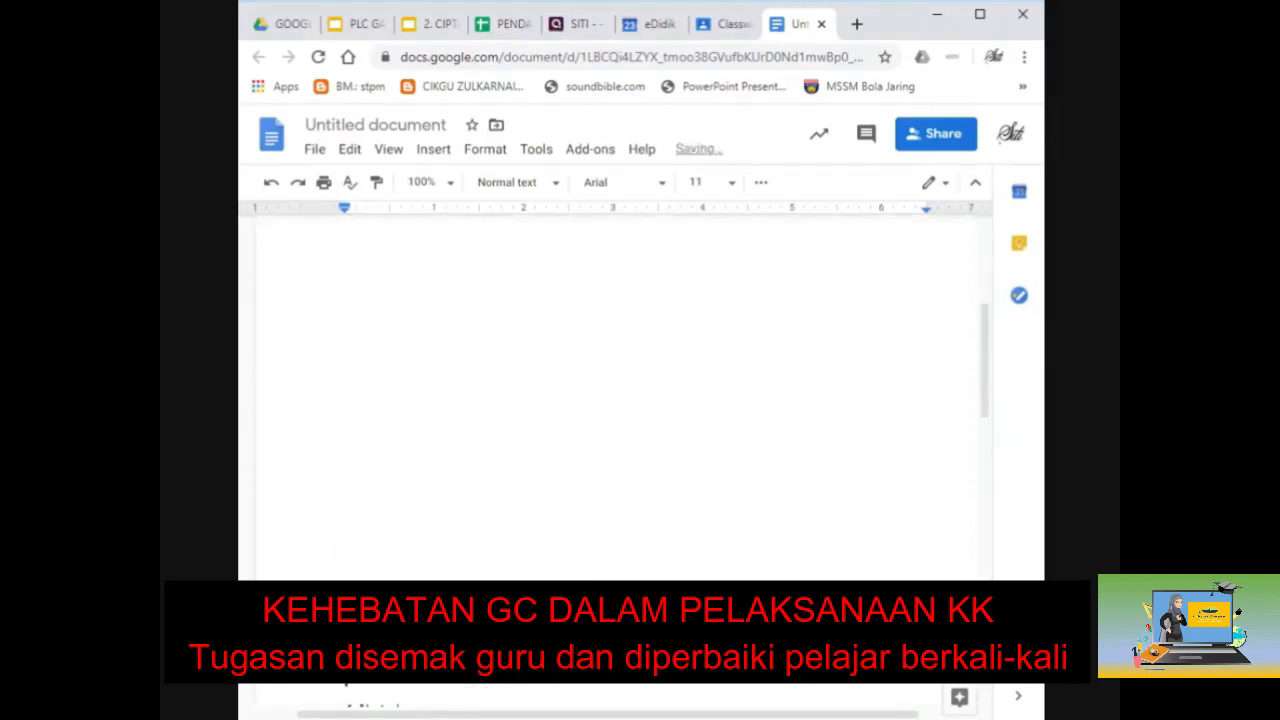
scroll(615, 400, down, 3)
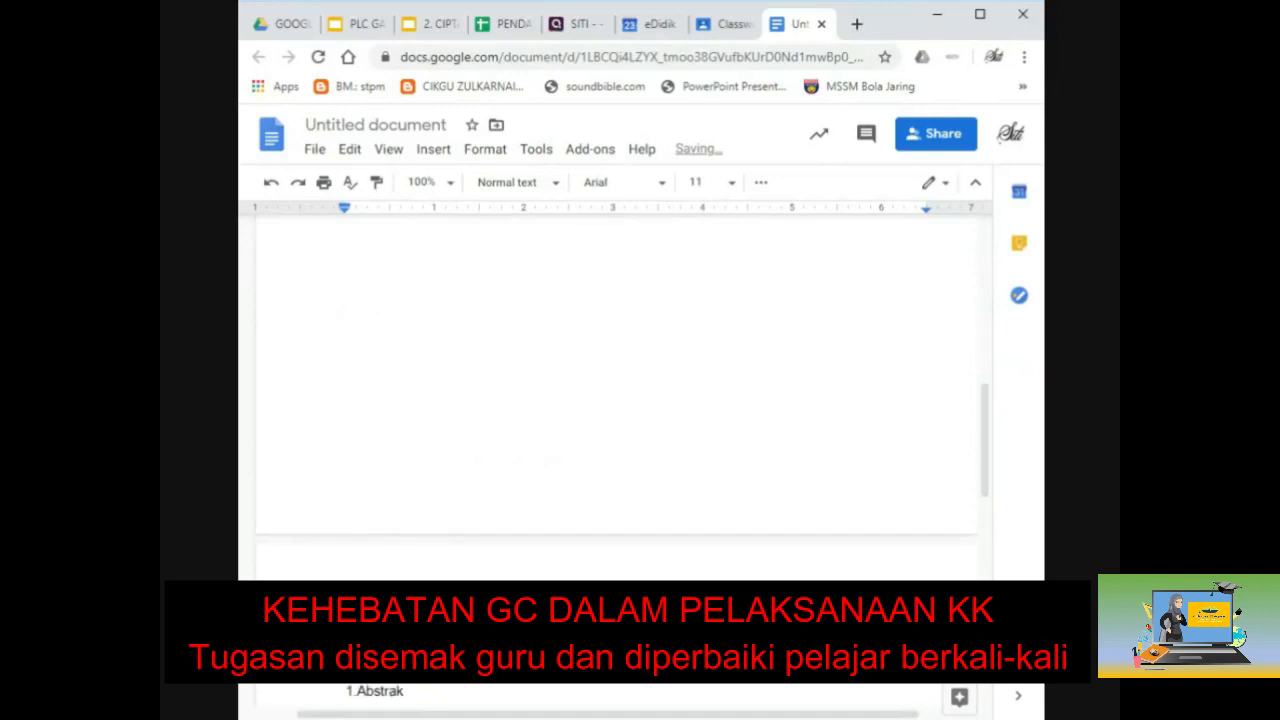
scroll(374, 318, down, 4)
double_click(374, 318)
key(ctrl+c)
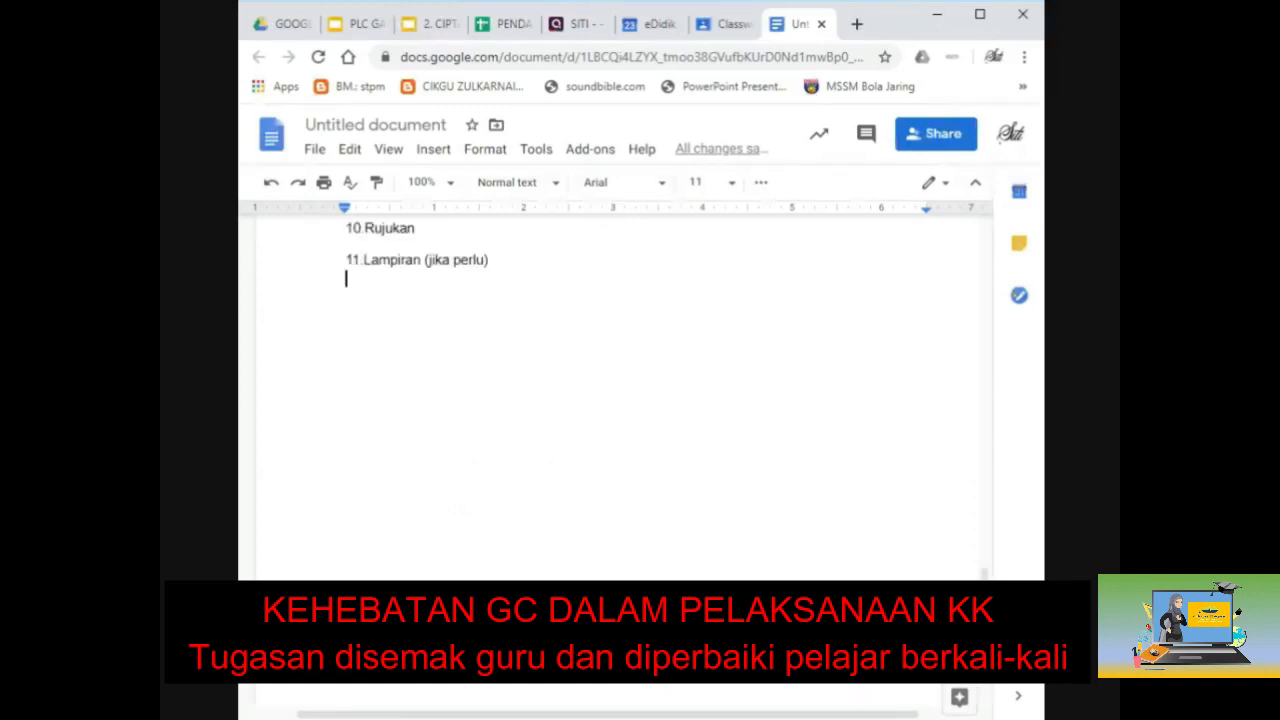
key(ctrl+Return)
key(ctrl+v)
key(shift+Home)
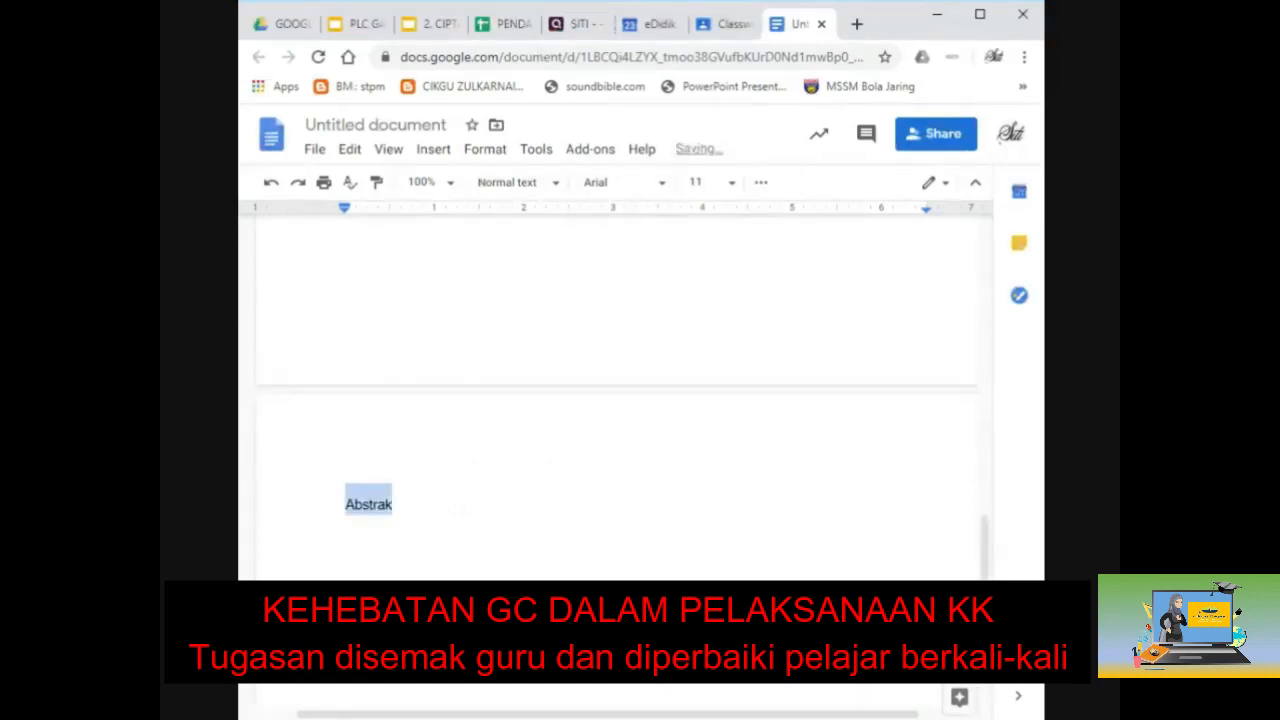
Step: Make the heading uppercase ABSTRAK, centred and bold
click(590, 148)
mouse_move(657, 233)
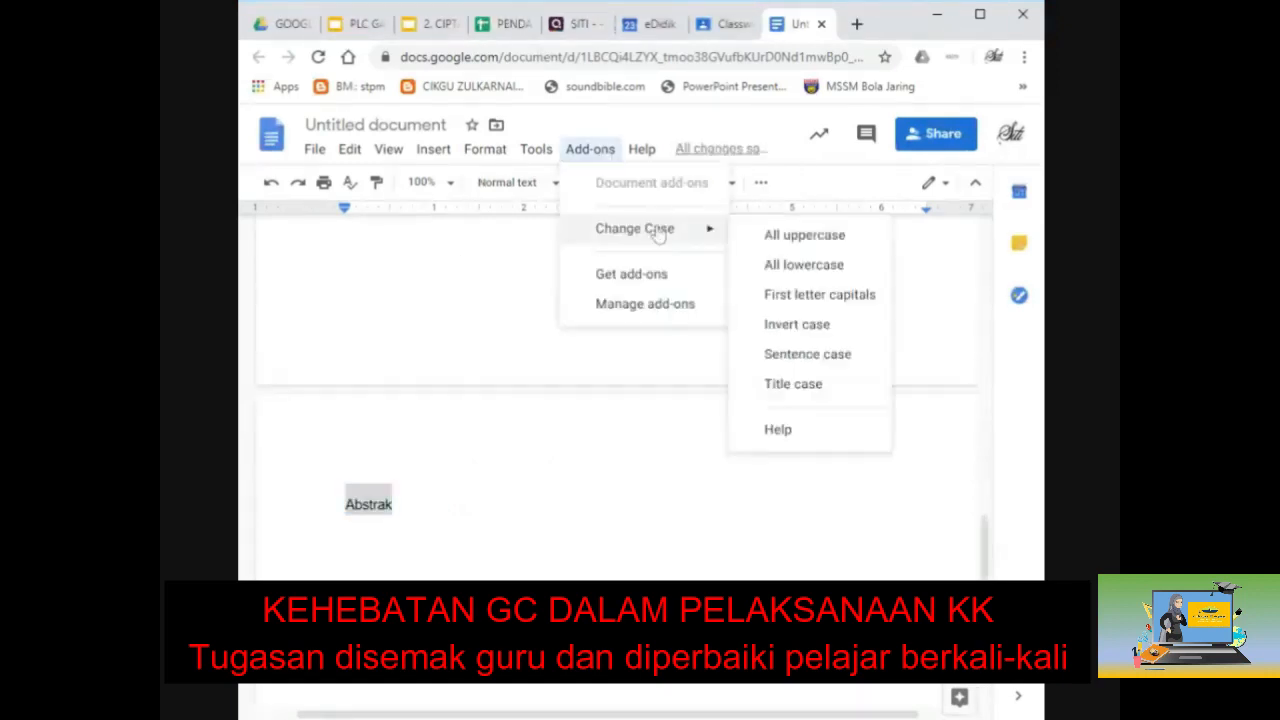
click(750, 234)
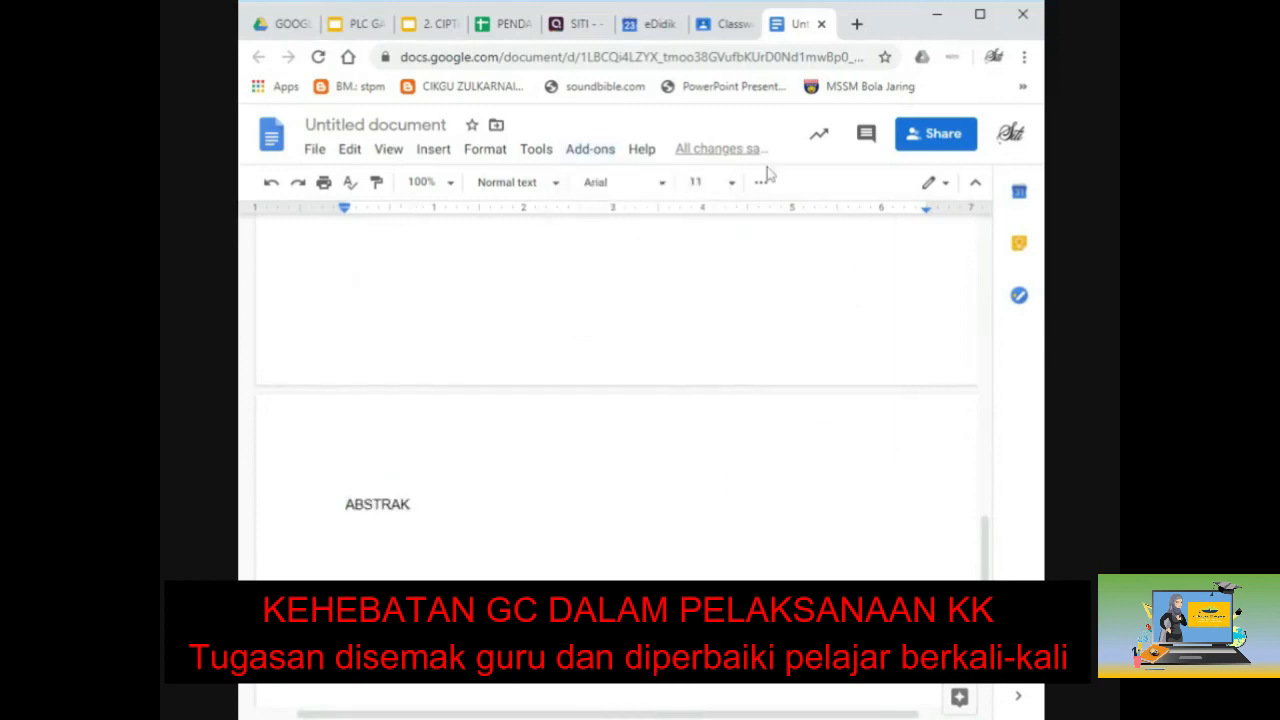
click(761, 182)
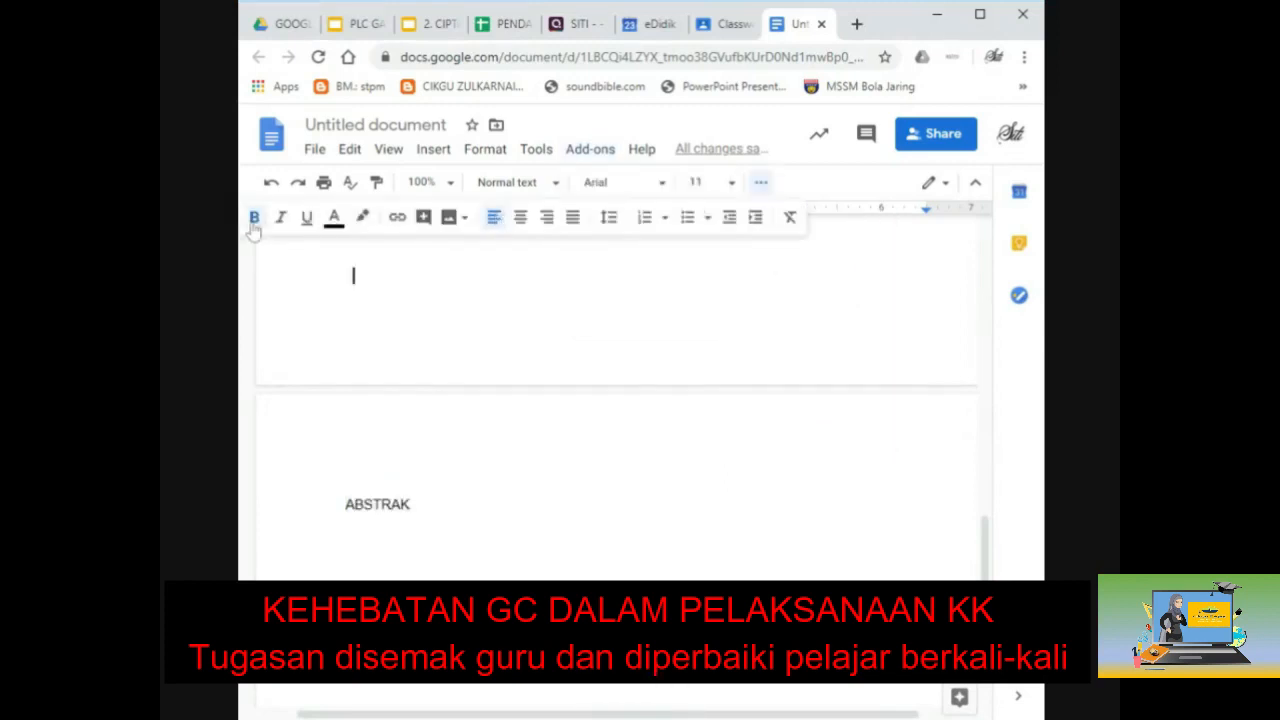
click(526, 222)
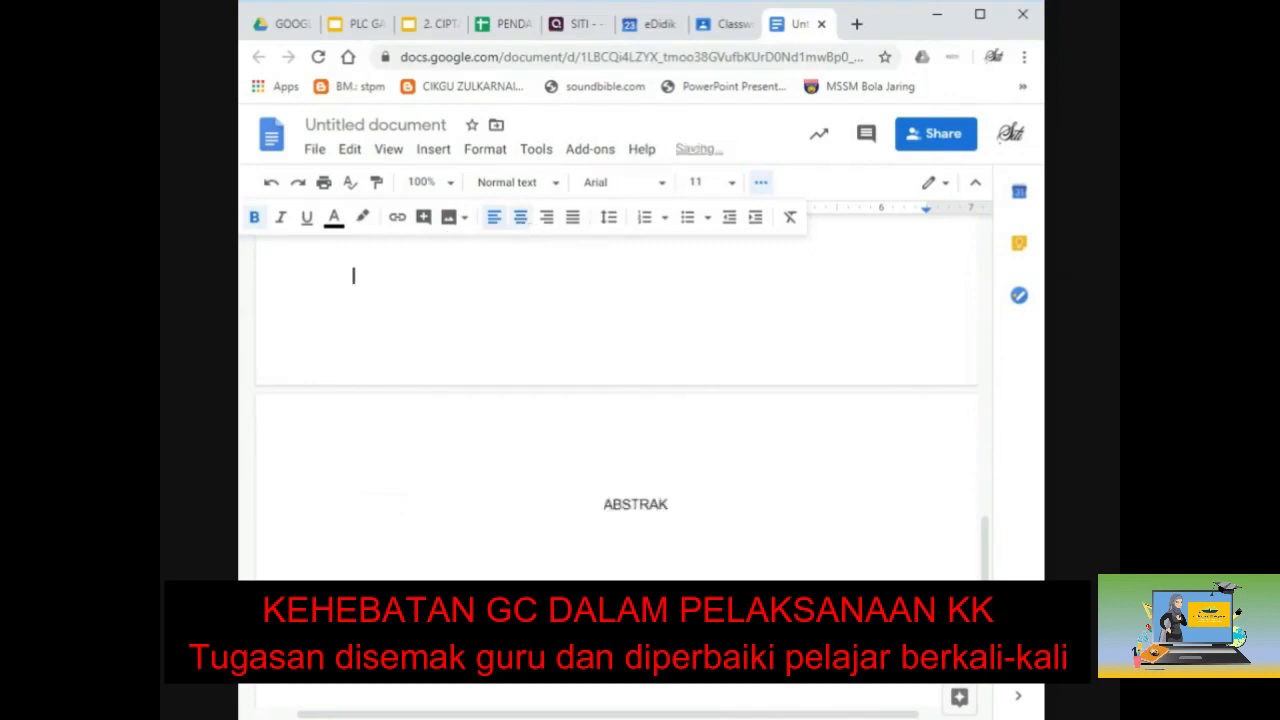
click(254, 217)
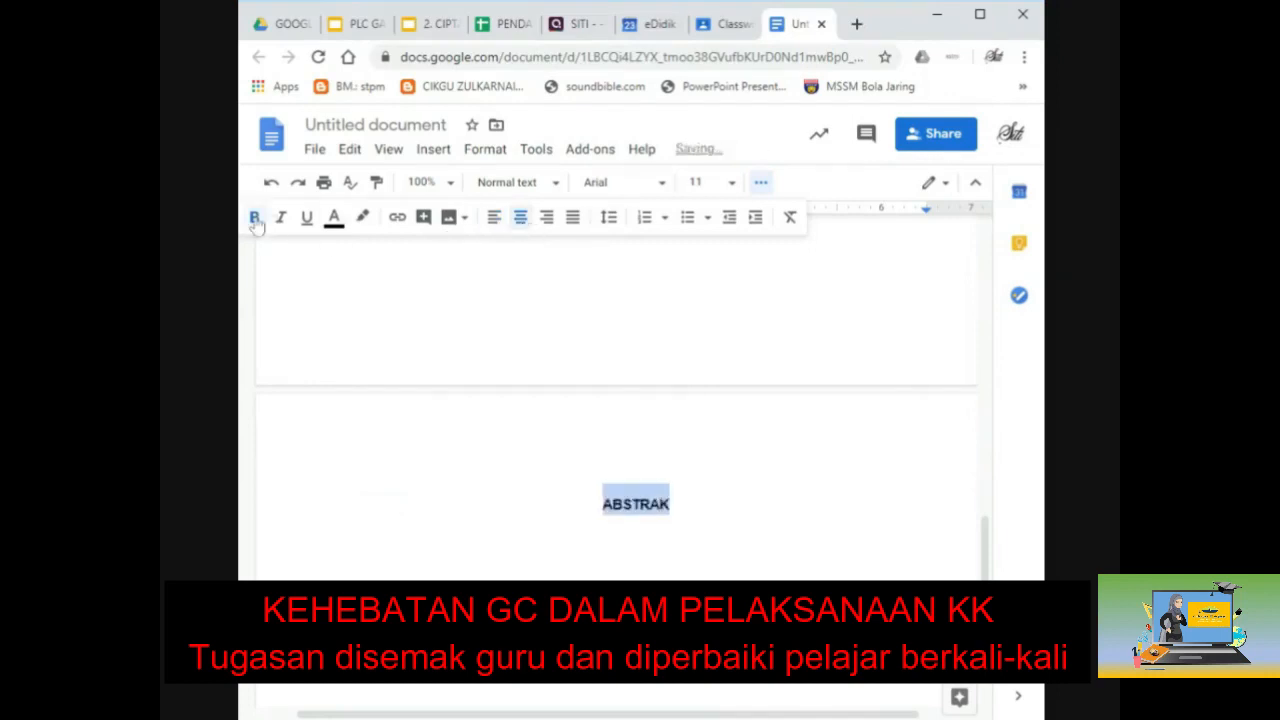
key(Right)
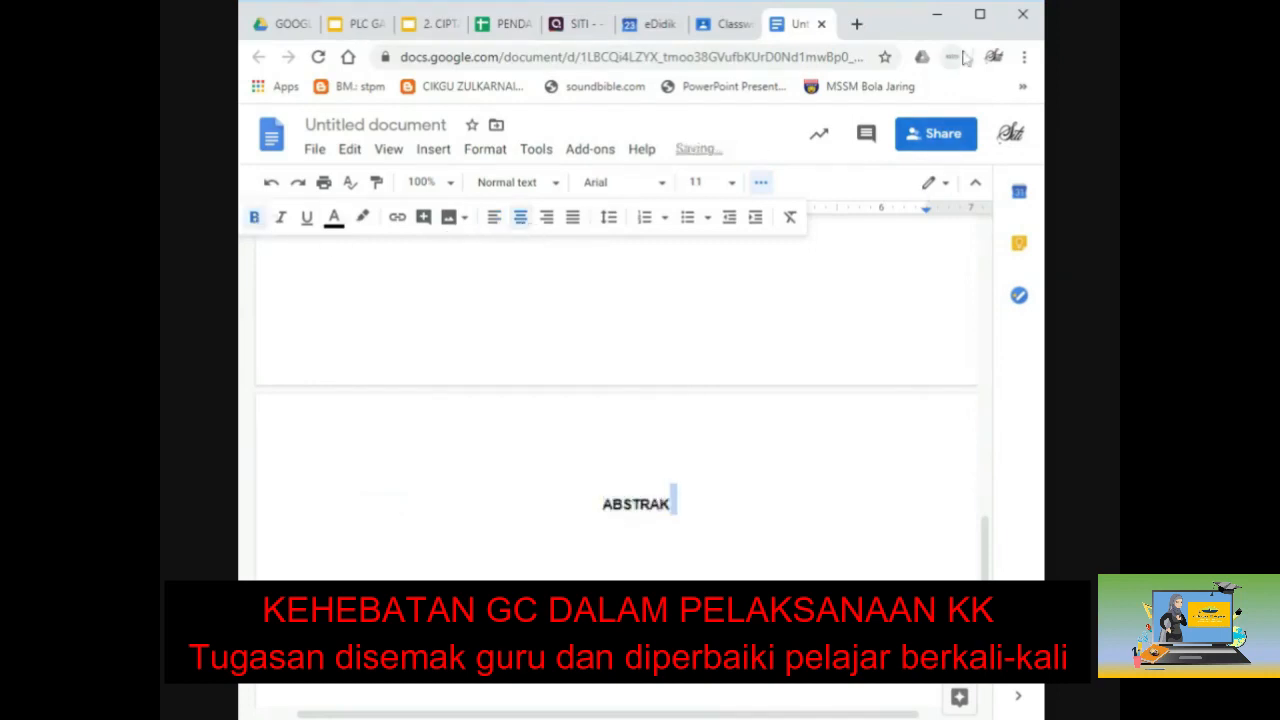
scroll(616, 400, up, 10)
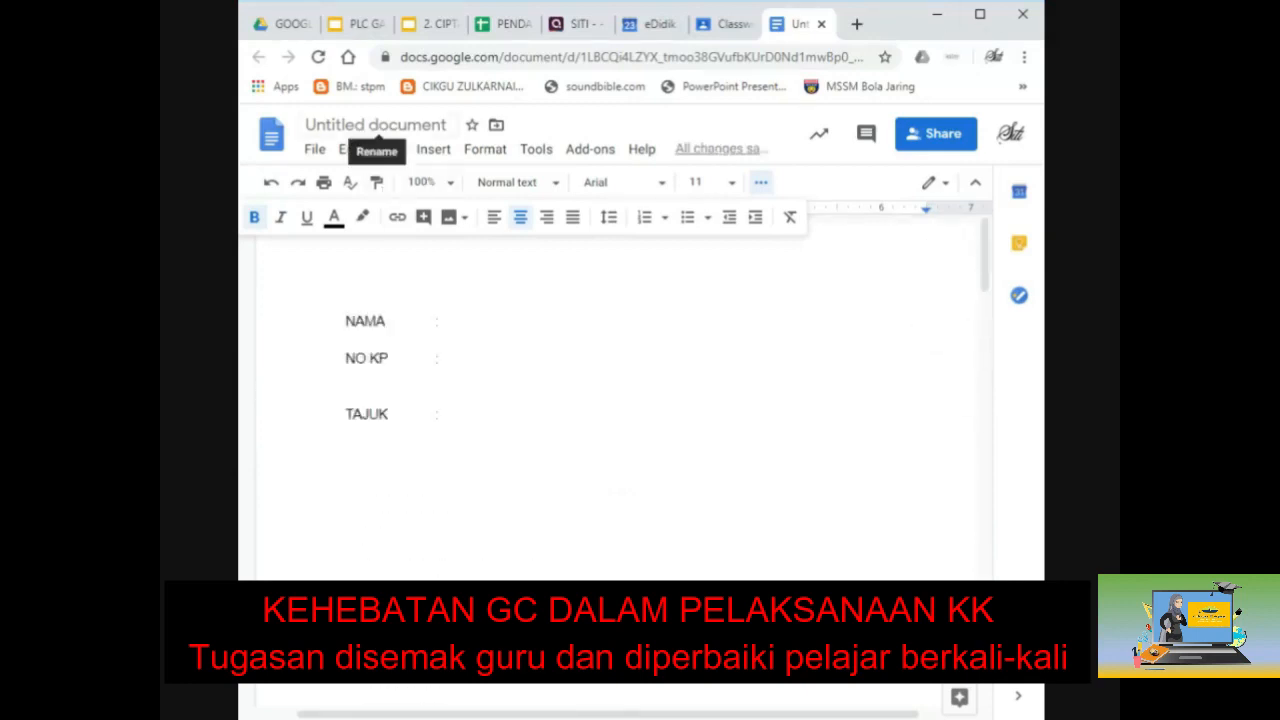
Step: Rename the document to PENULISAN ILMIAH and close its tab
click(400, 125)
text(PEM)
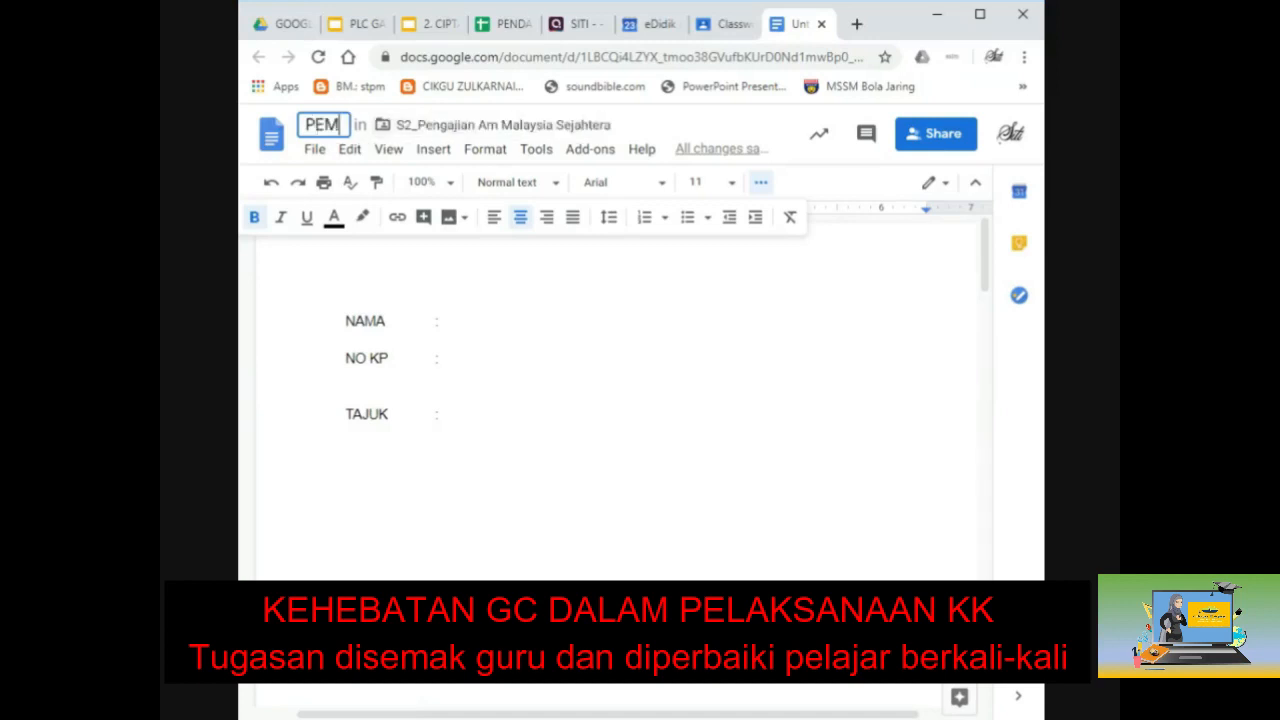
key(BackSpace)
text(NULISA)
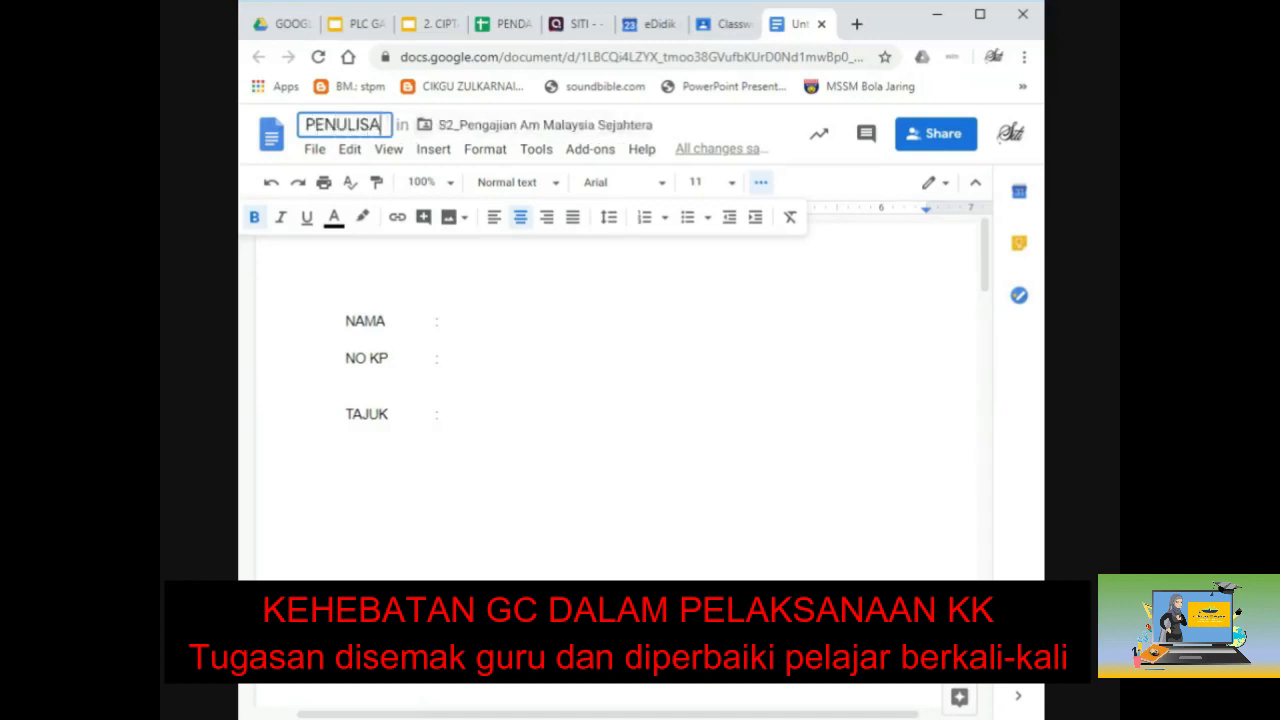
text(N ILMIAH)
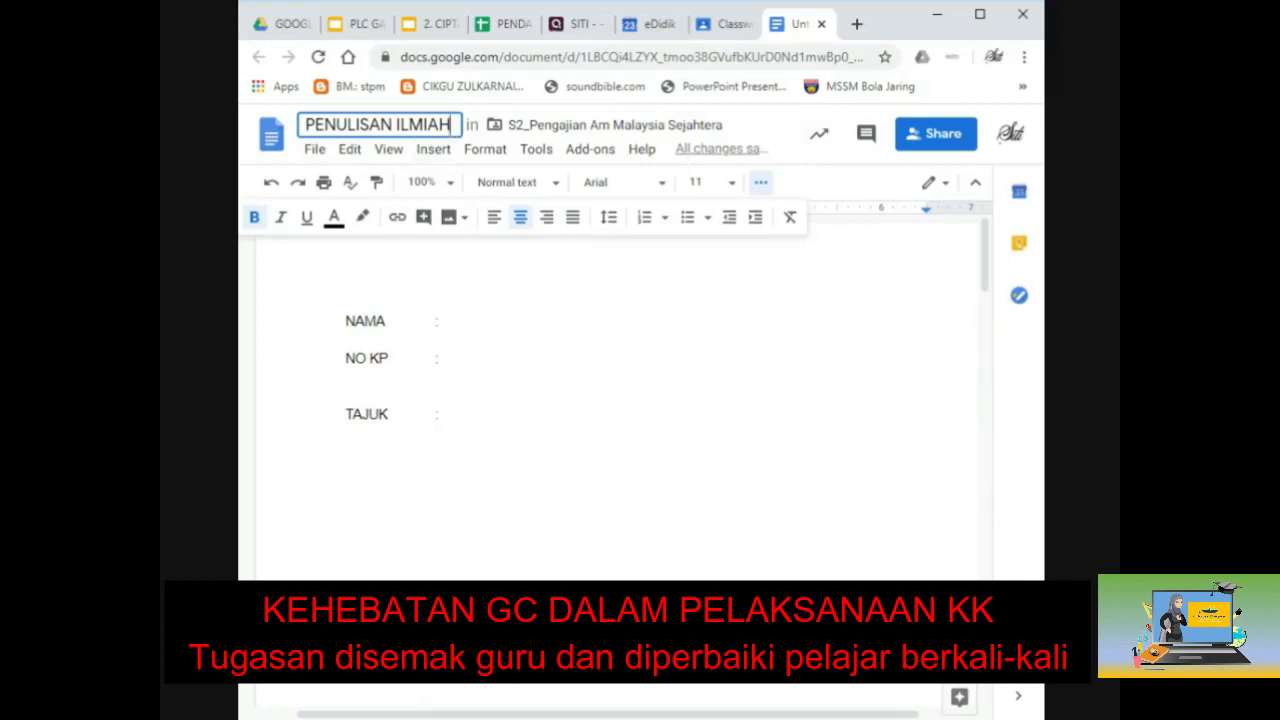
key(Return)
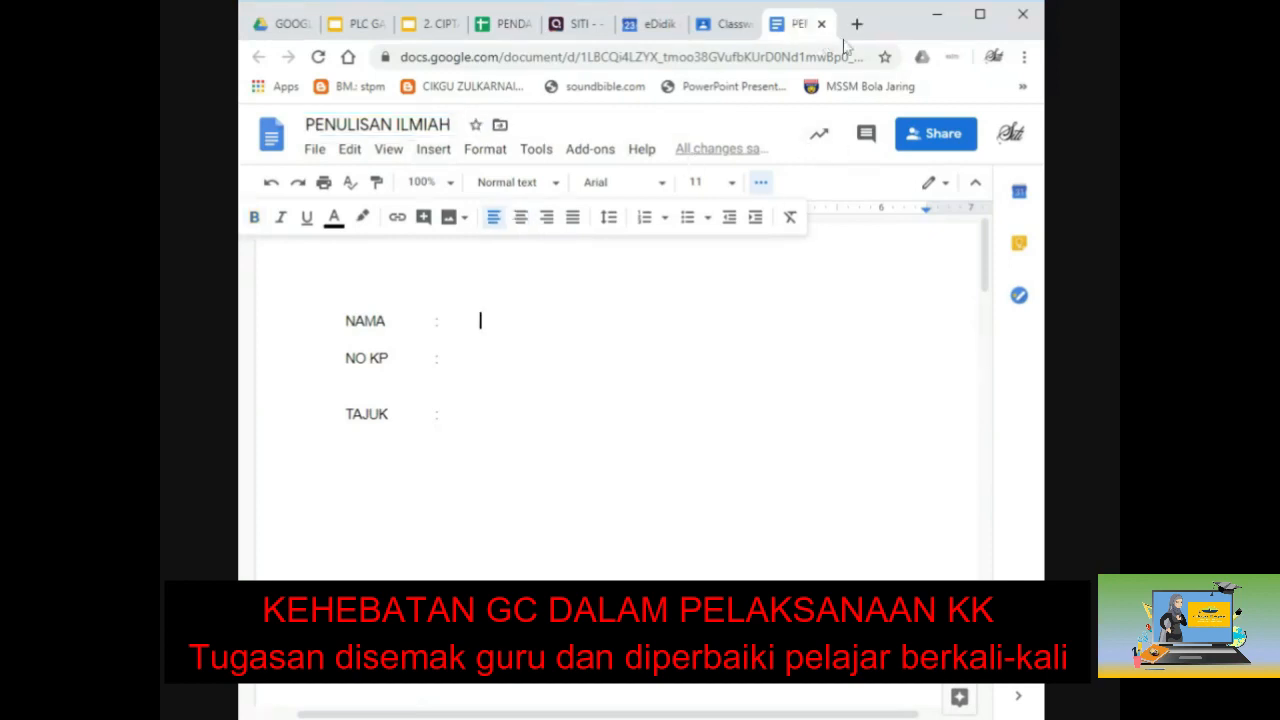
click(821, 24)
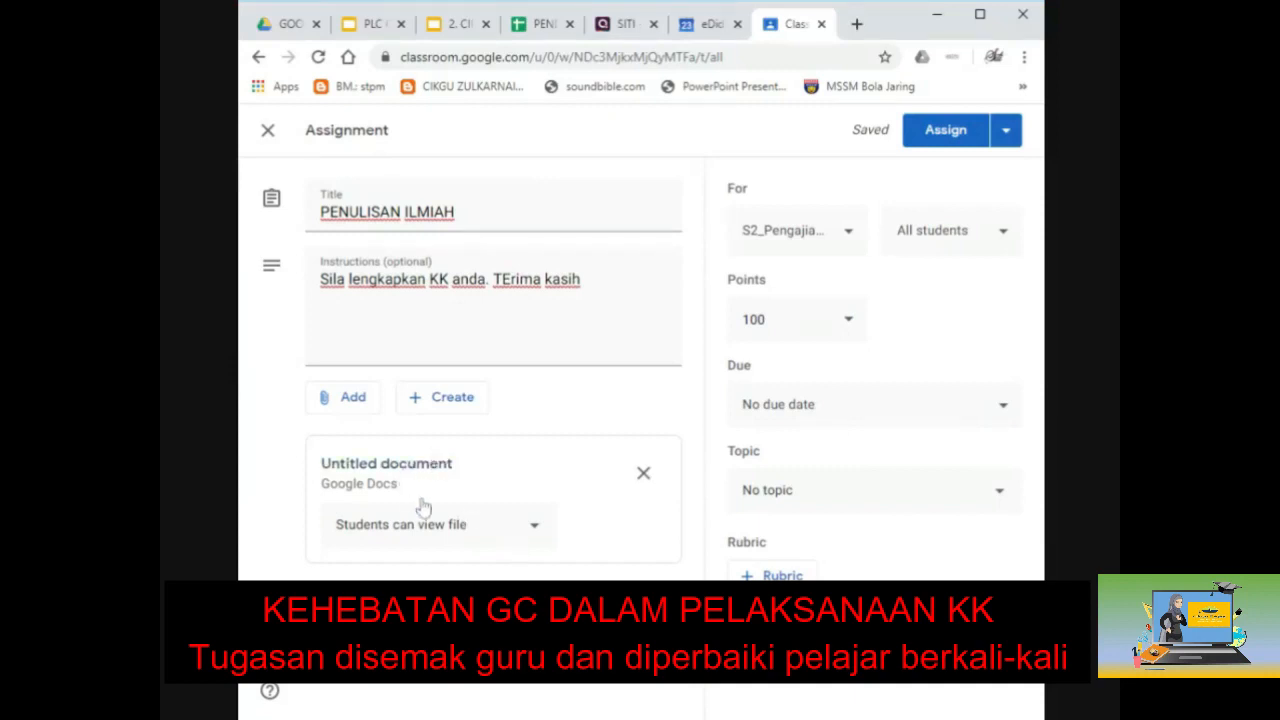
Step: Set the attachment so students can edit it, then open the document to check it
click(536, 528)
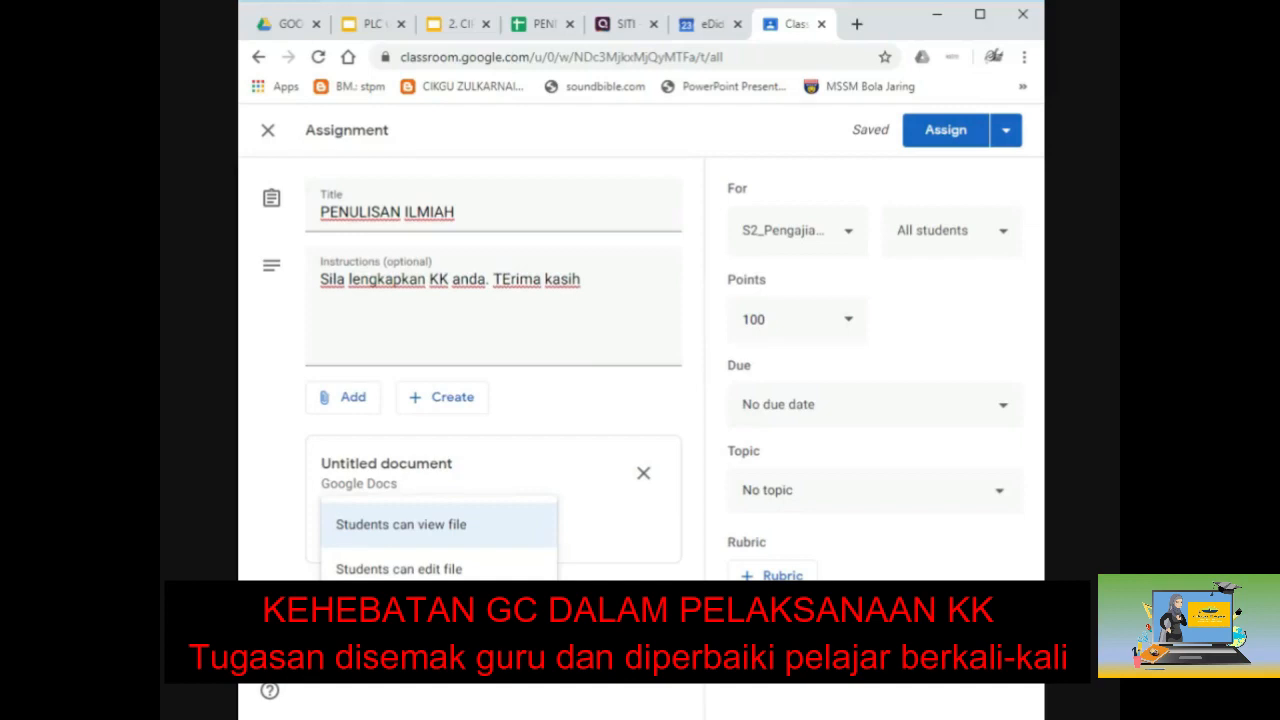
click(440, 569)
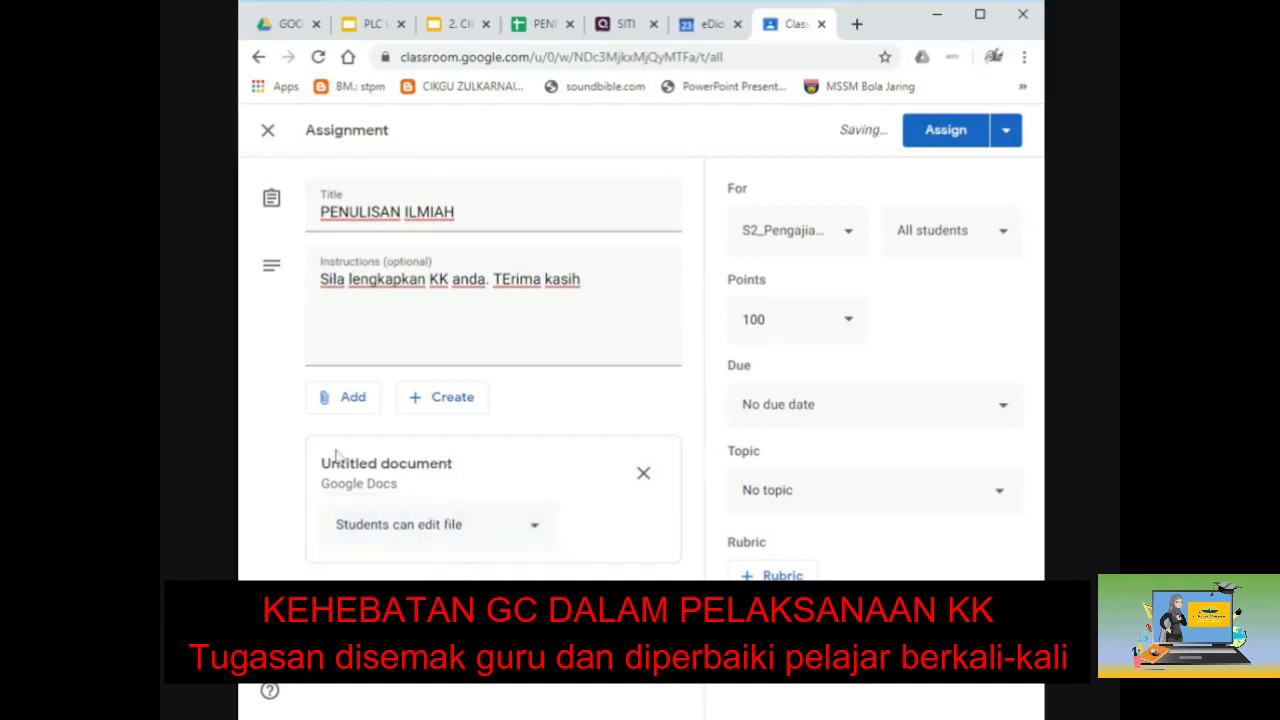
click(392, 468)
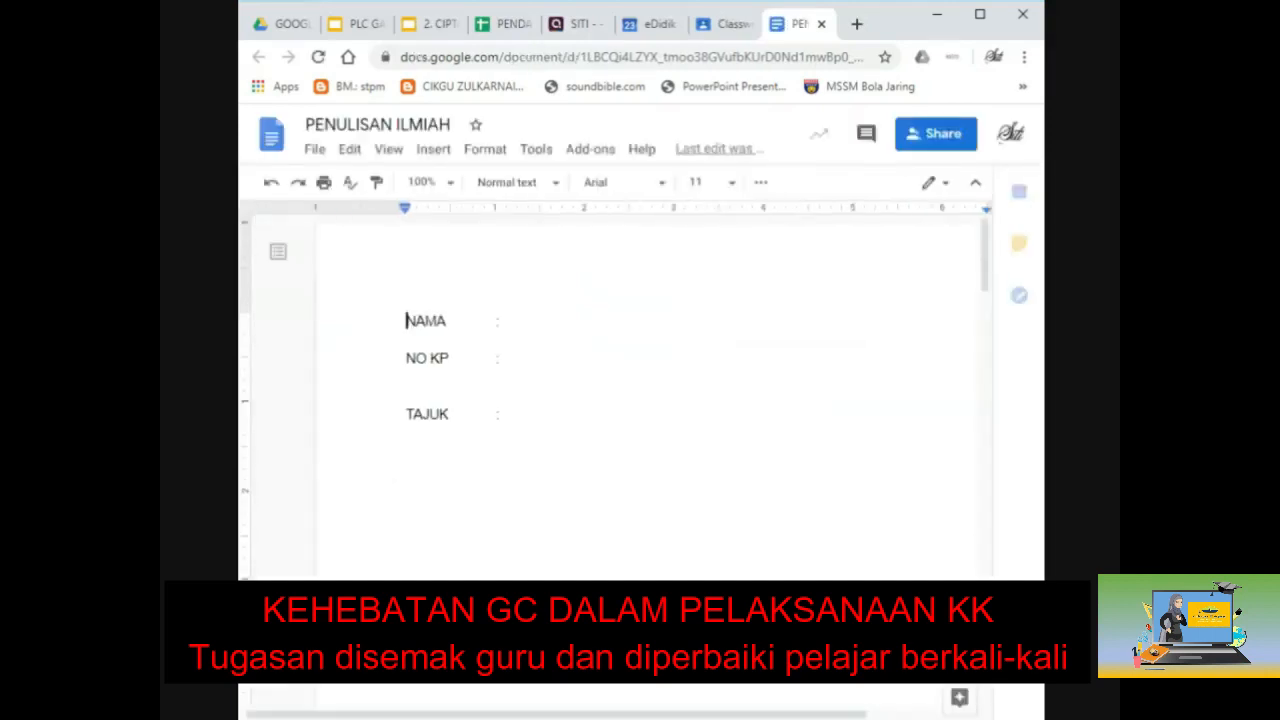
click(481, 321)
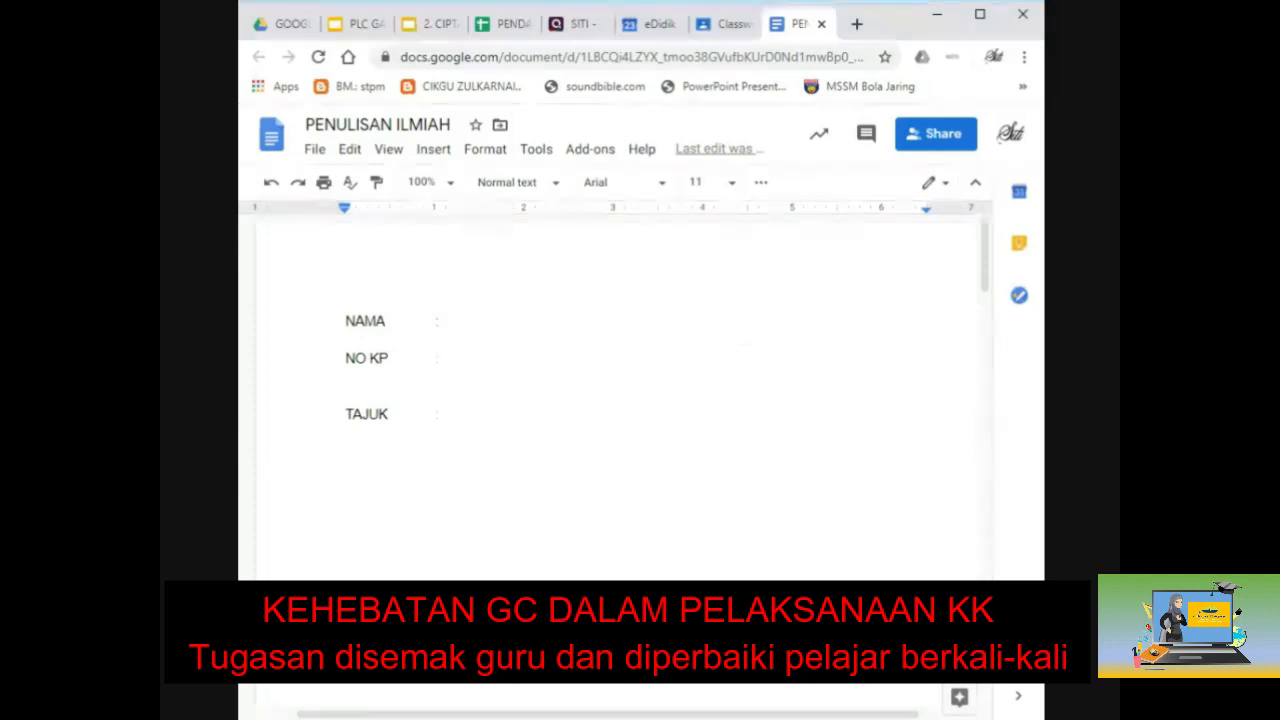
Step: Change the attachment to 'Make a copy for each student' and return to the document
click(710, 25)
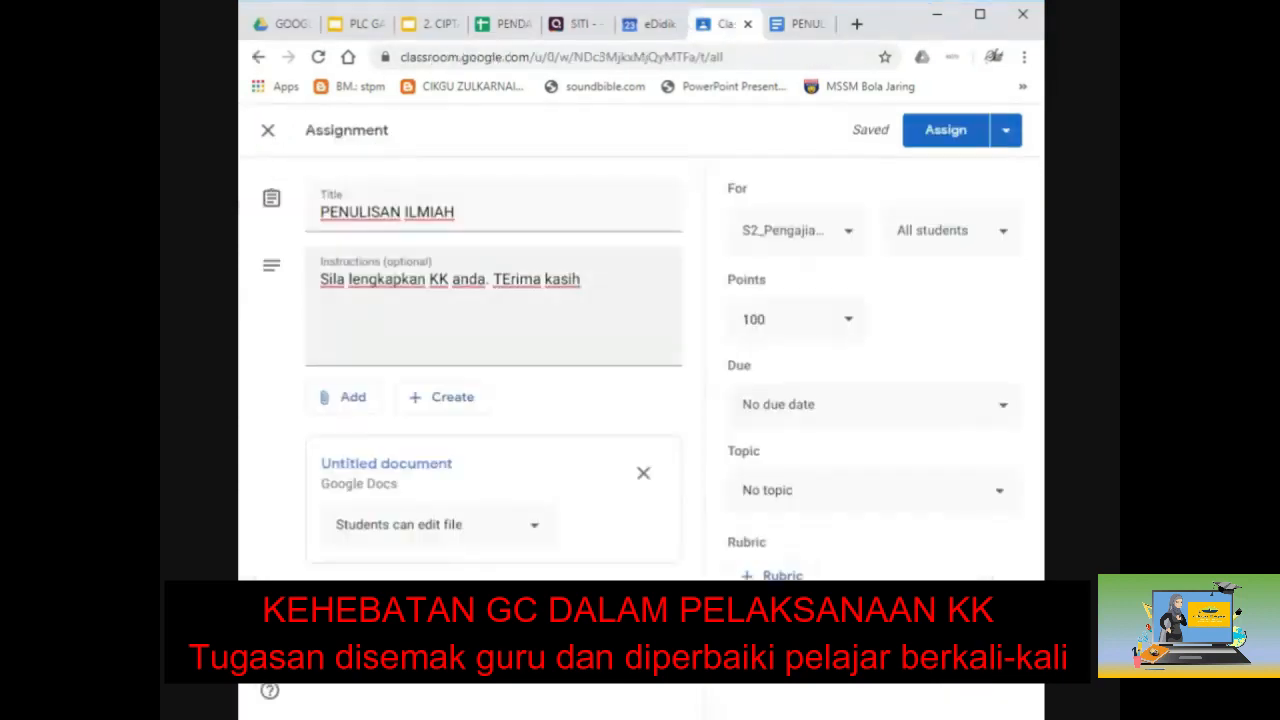
click(536, 530)
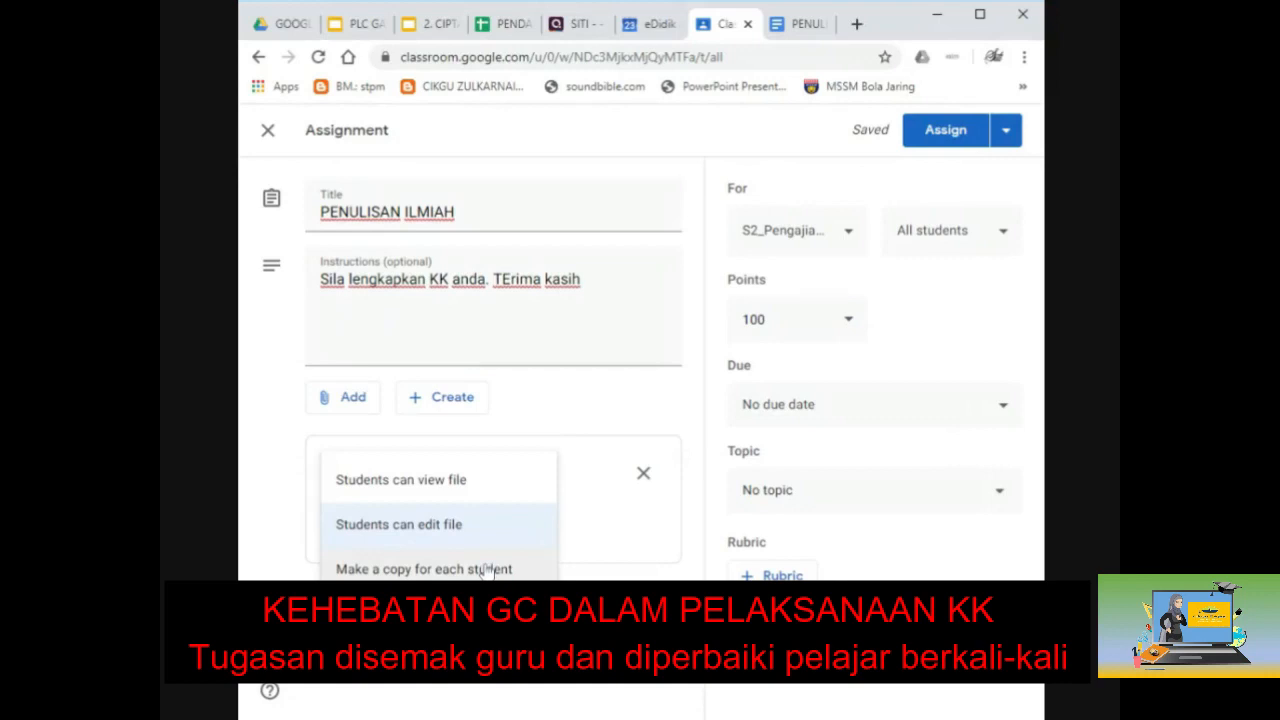
click(424, 571)
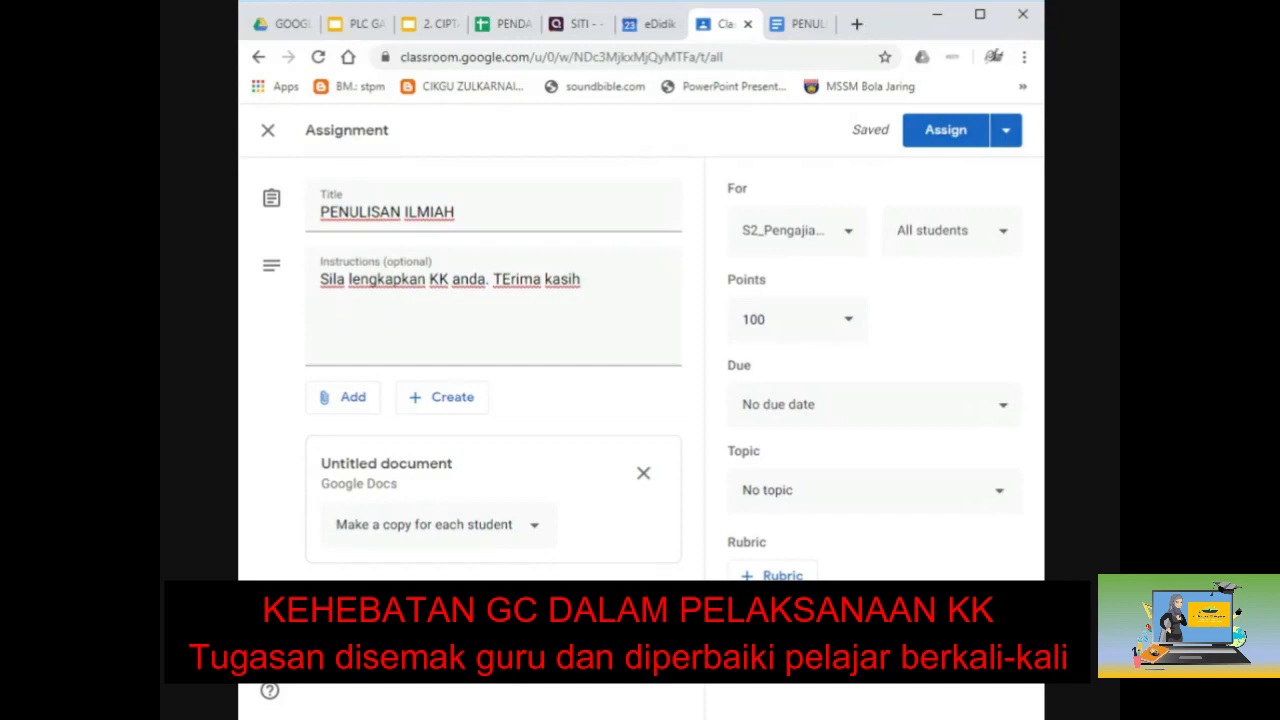
click(806, 30)
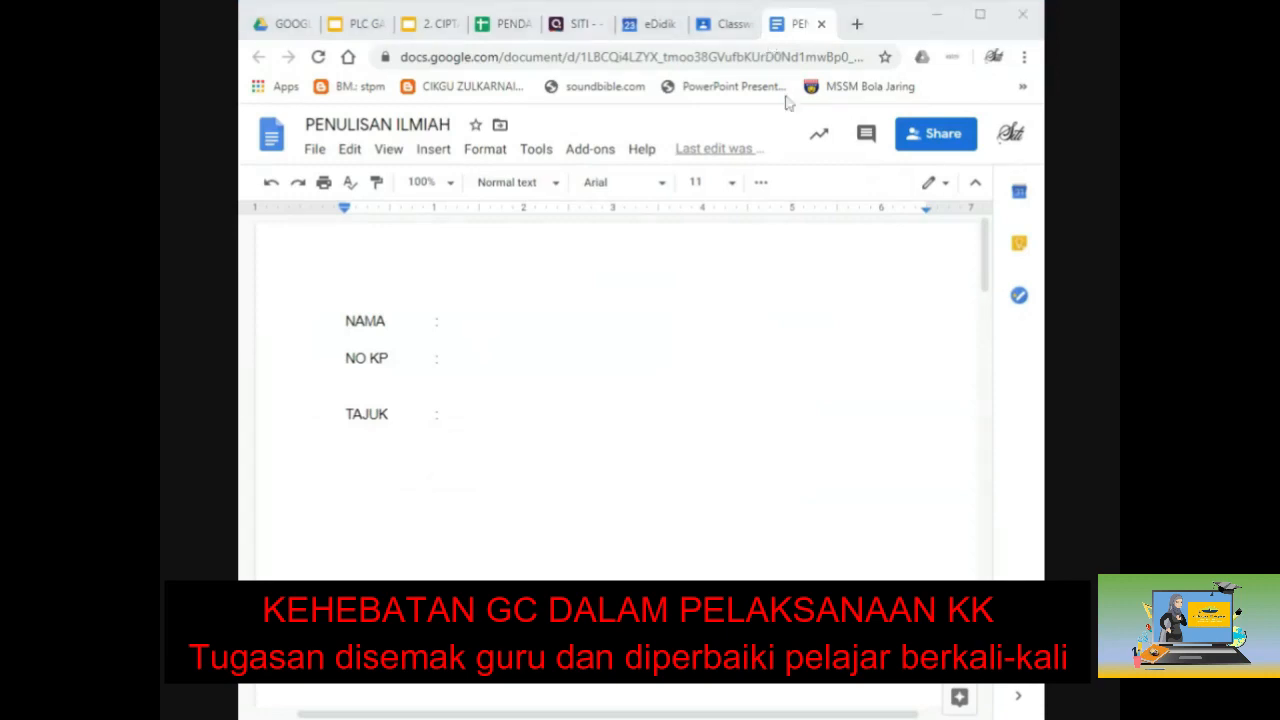
Step: Assign the task to one chosen student instead of all students
click(705, 27)
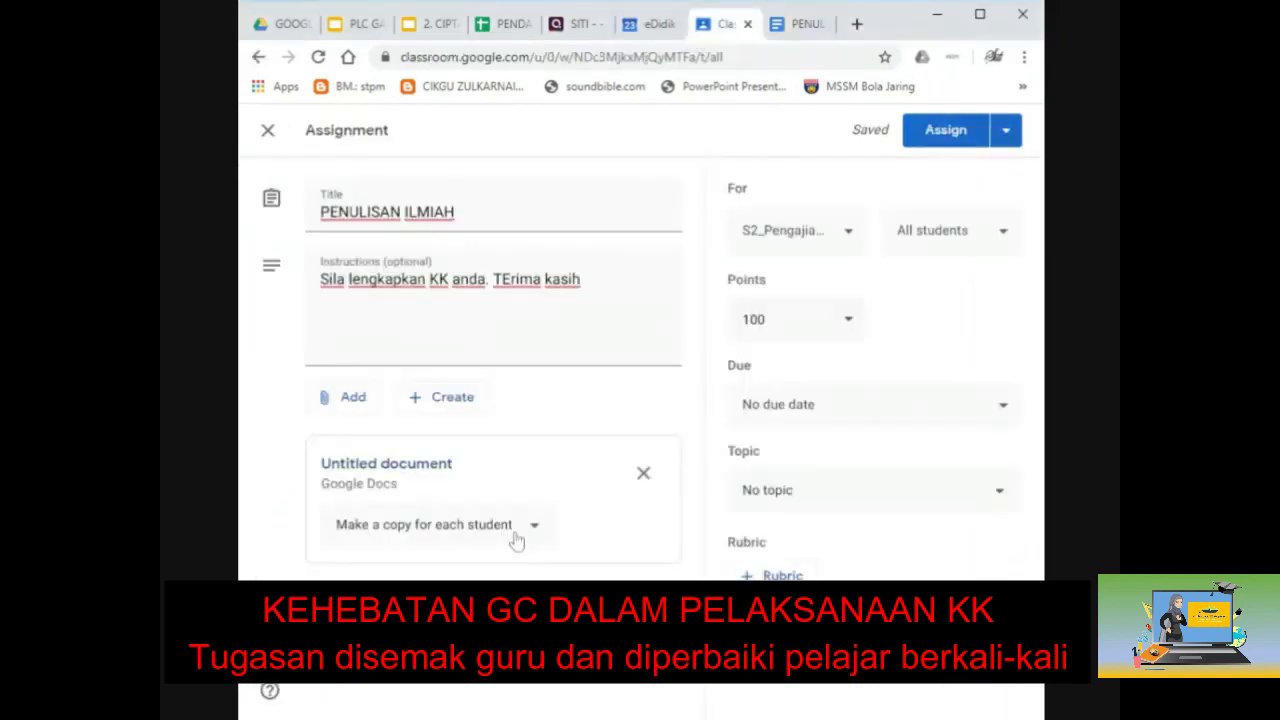
click(931, 245)
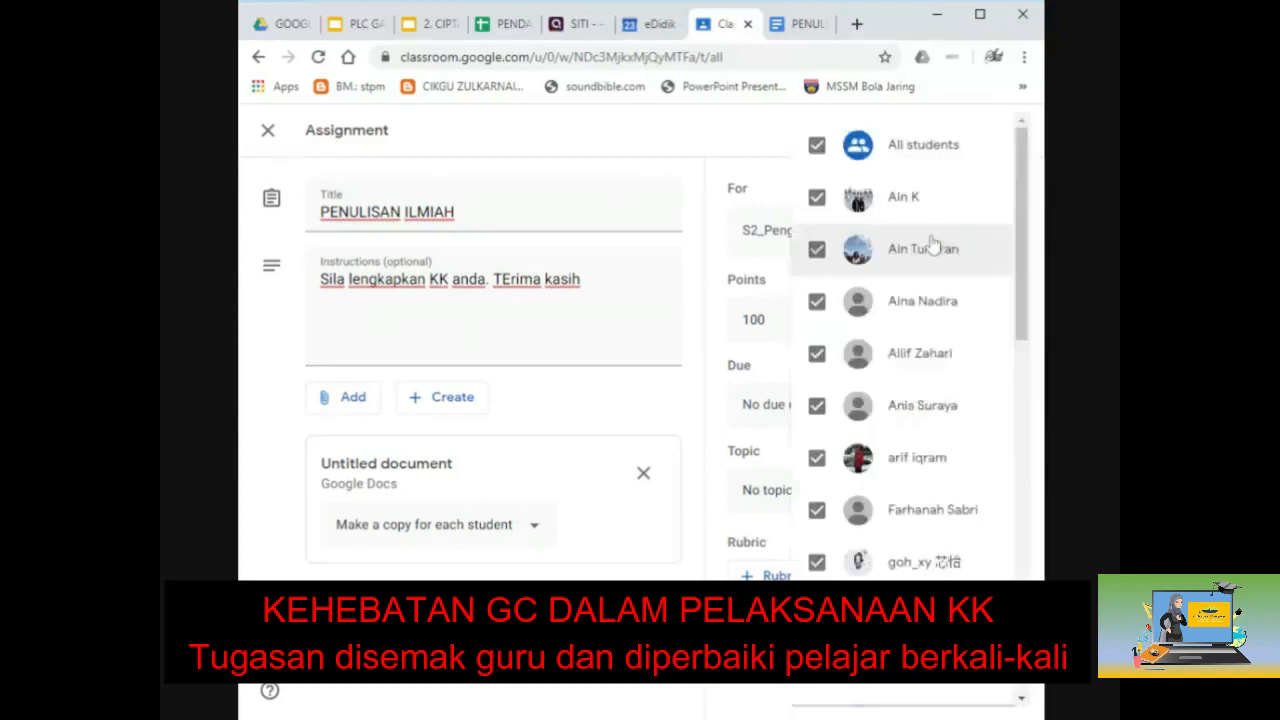
click(817, 143)
scroll(805, 540, down, 7)
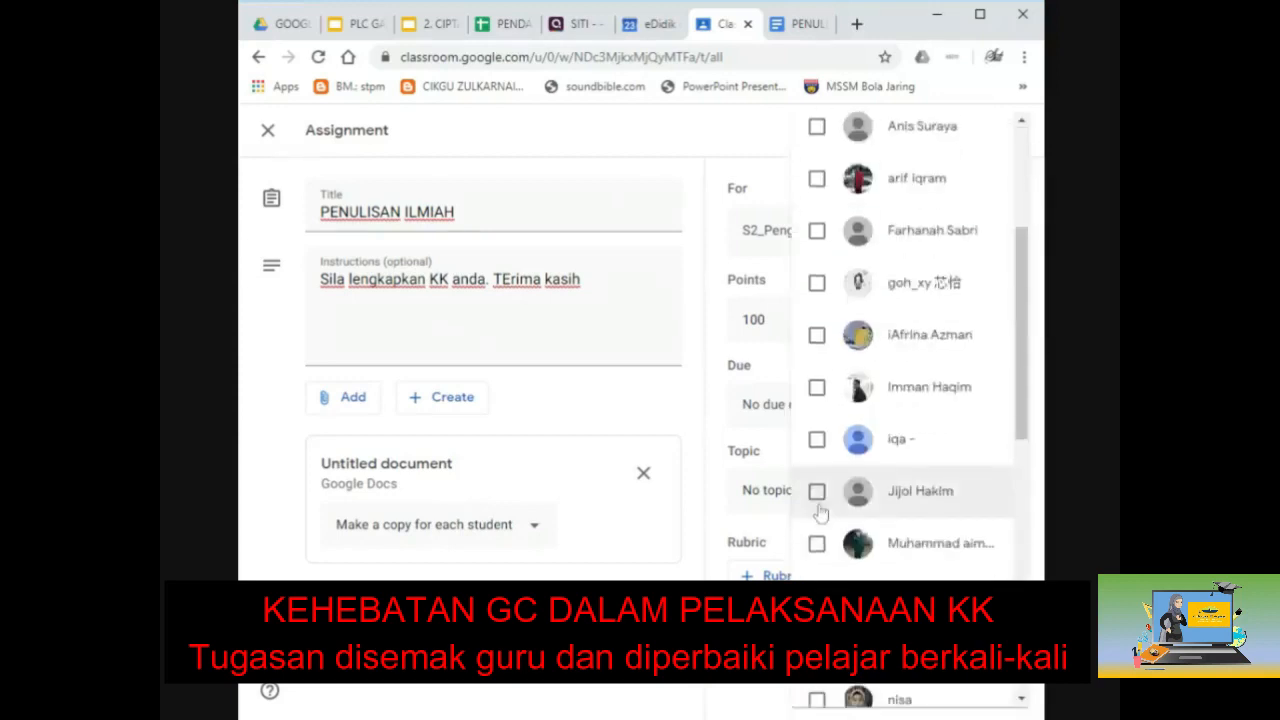
scroll(826, 492, down, 3)
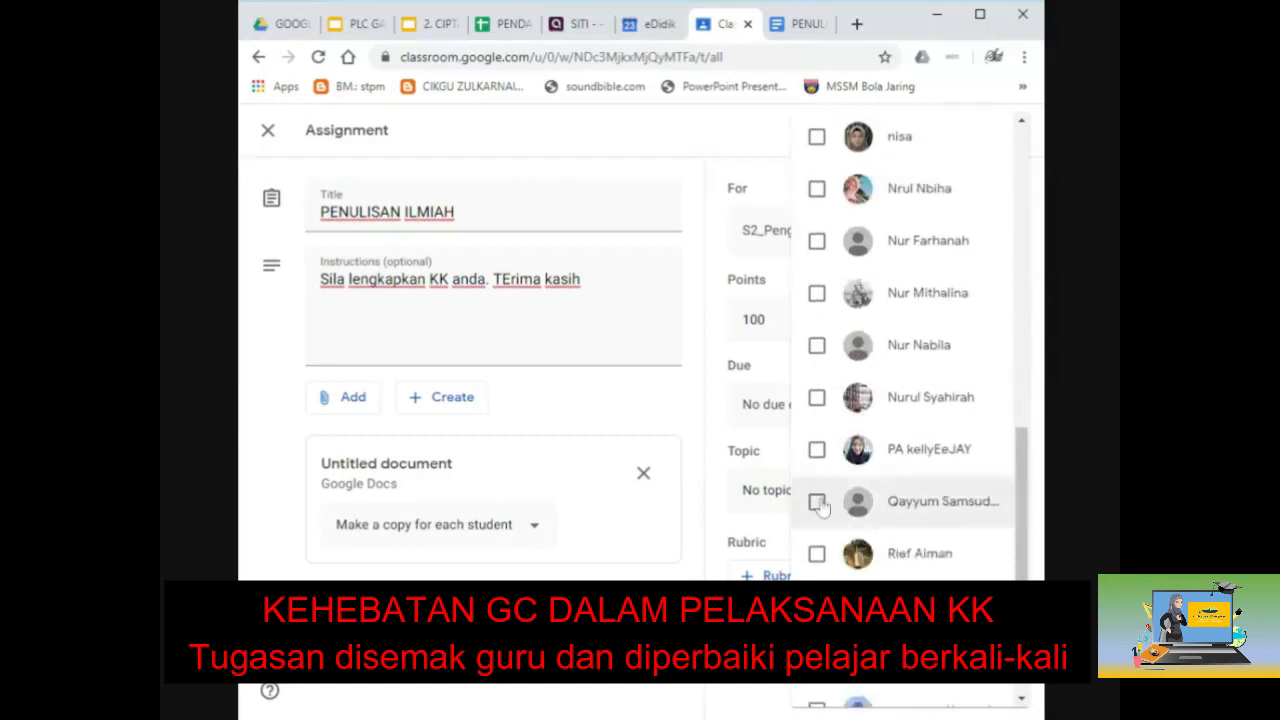
click(816, 309)
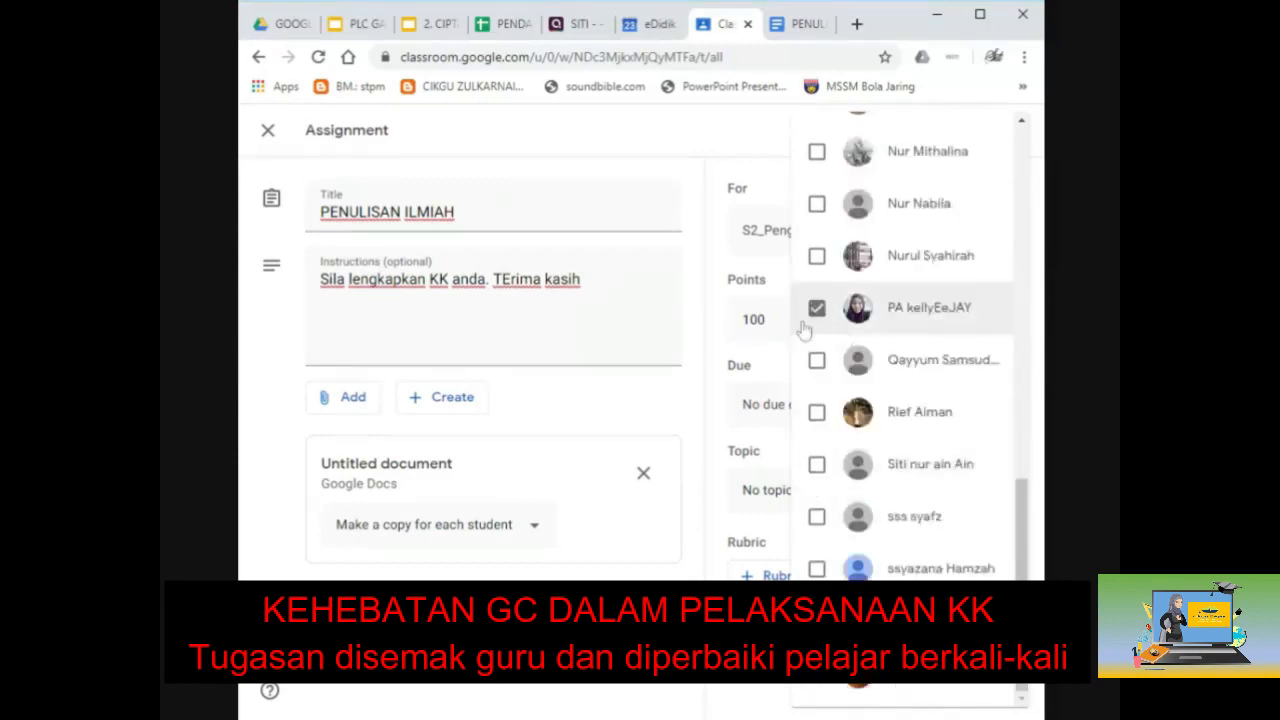
click(720, 294)
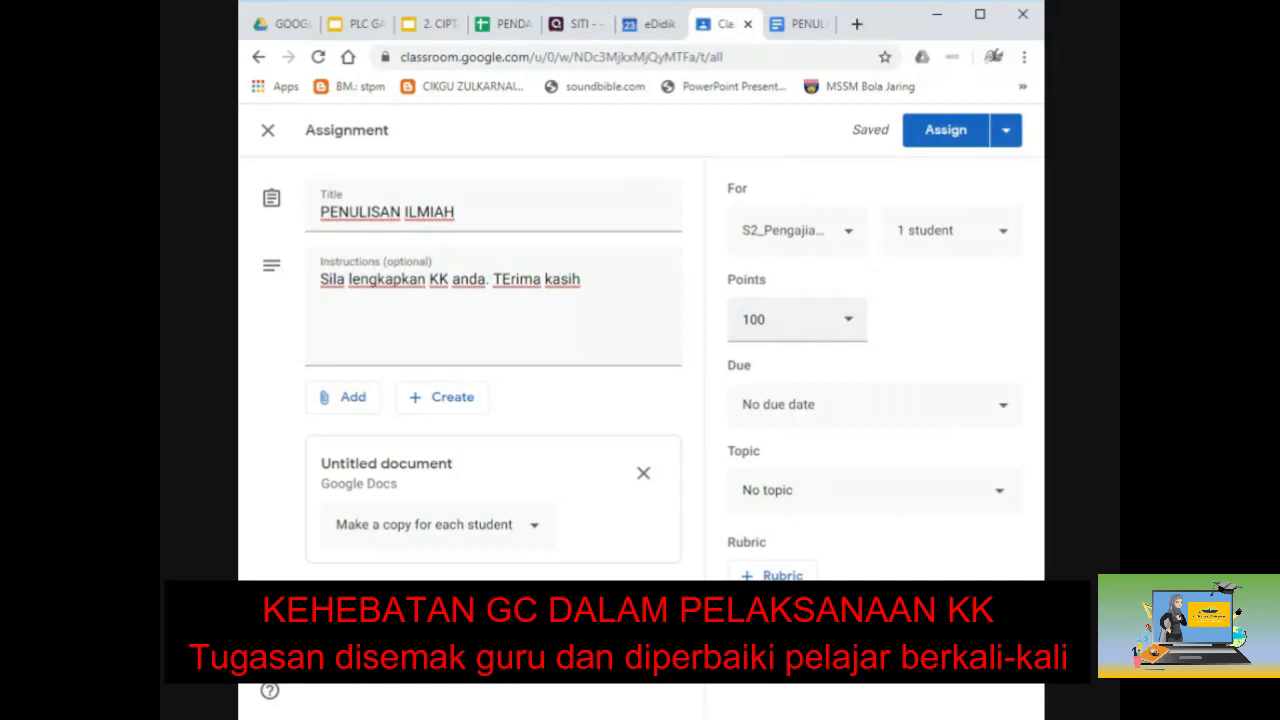
Step: Change the assignment's points from 100 to Ungraded
click(846, 328)
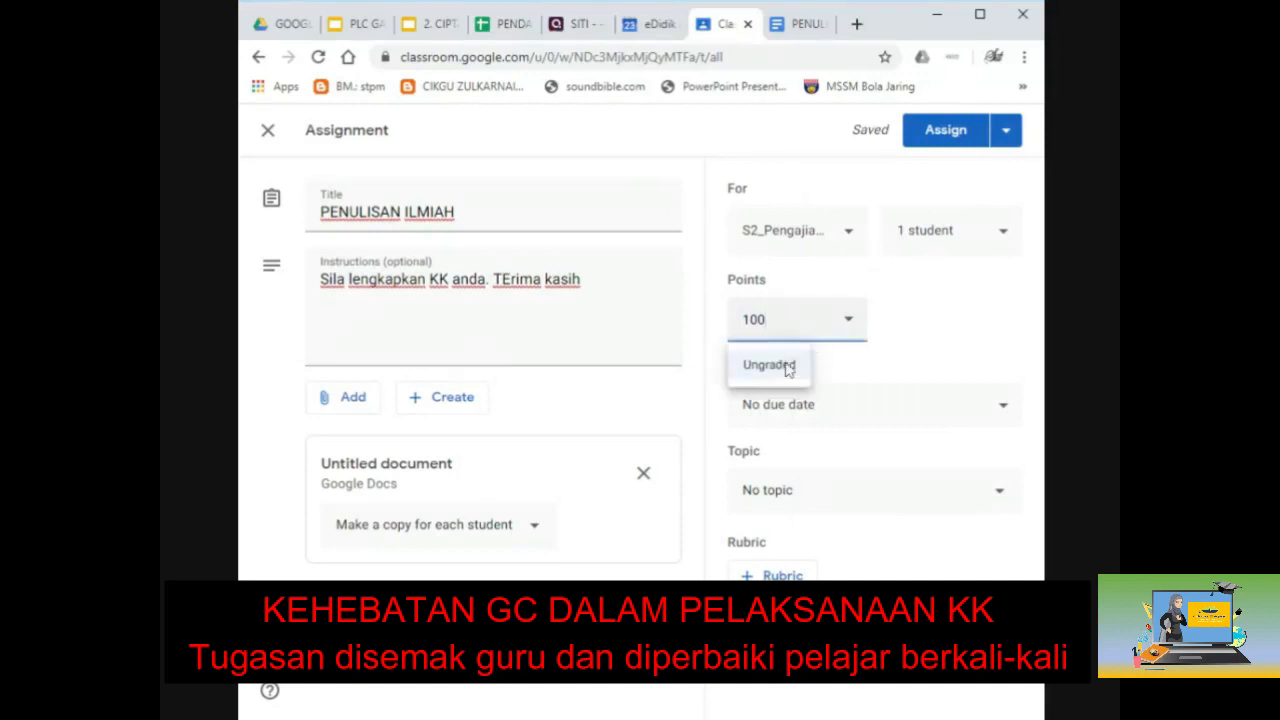
click(895, 320)
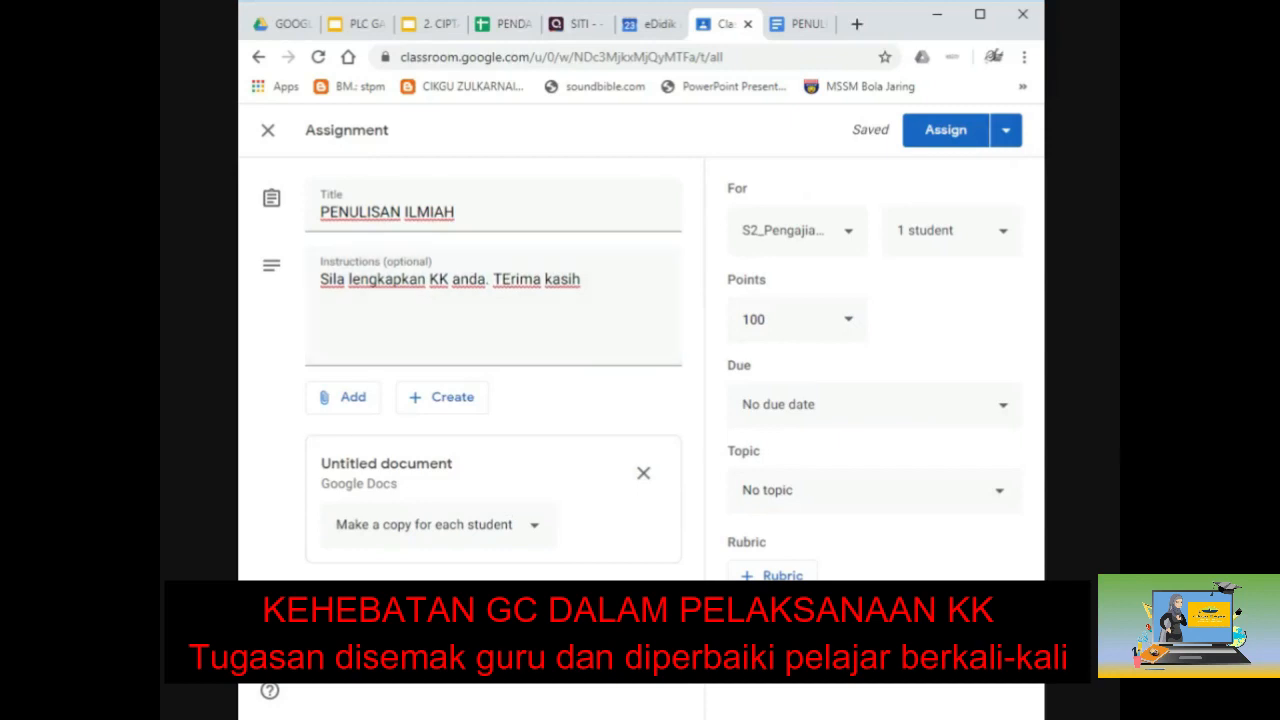
click(846, 321)
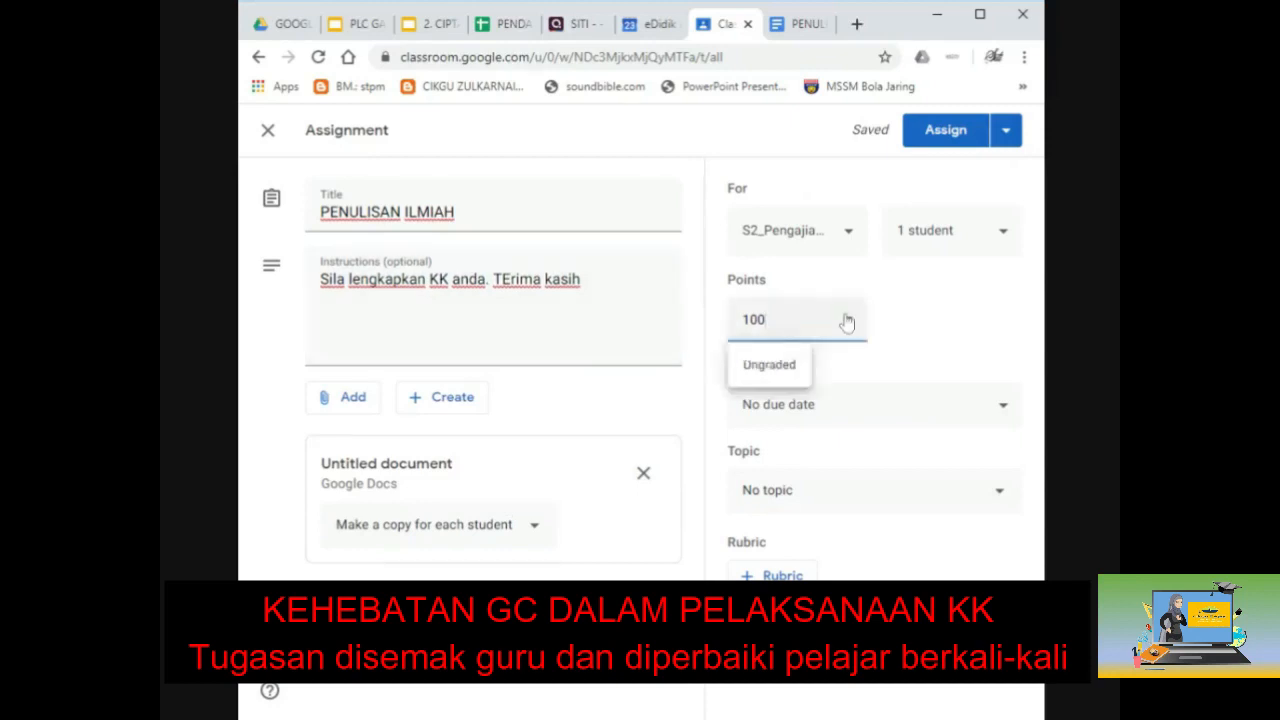
click(753, 368)
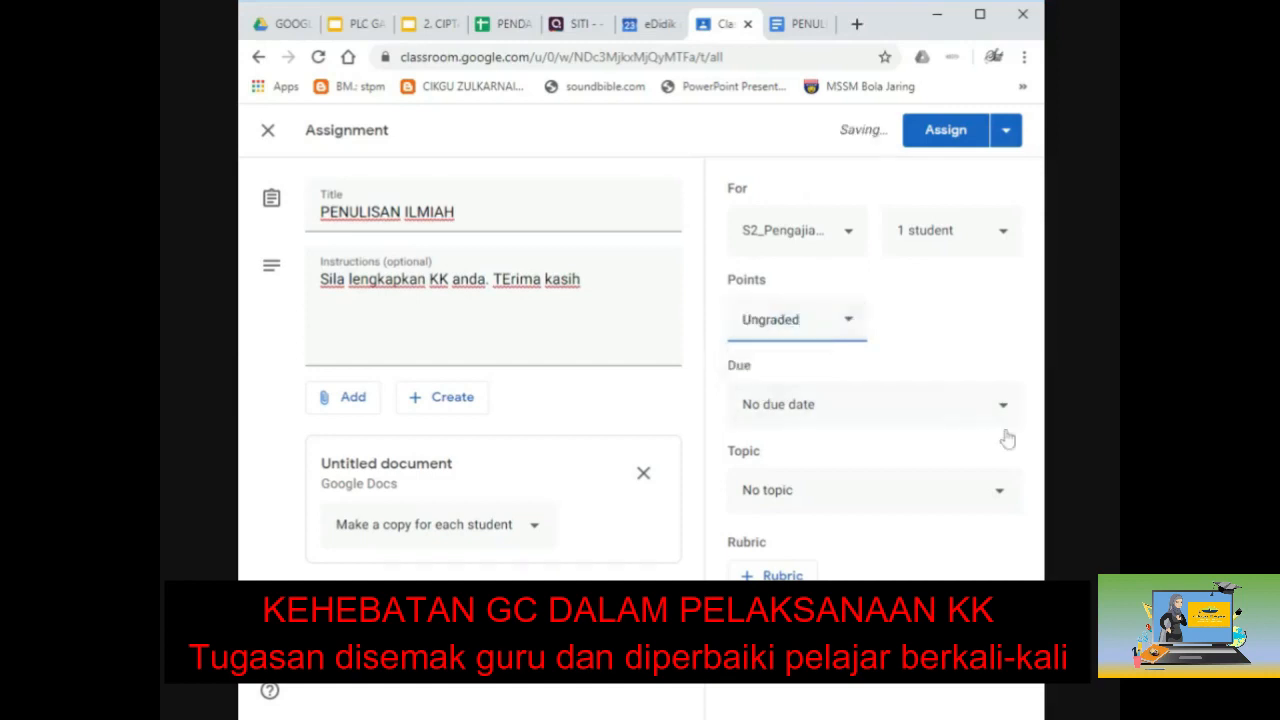
click(988, 491)
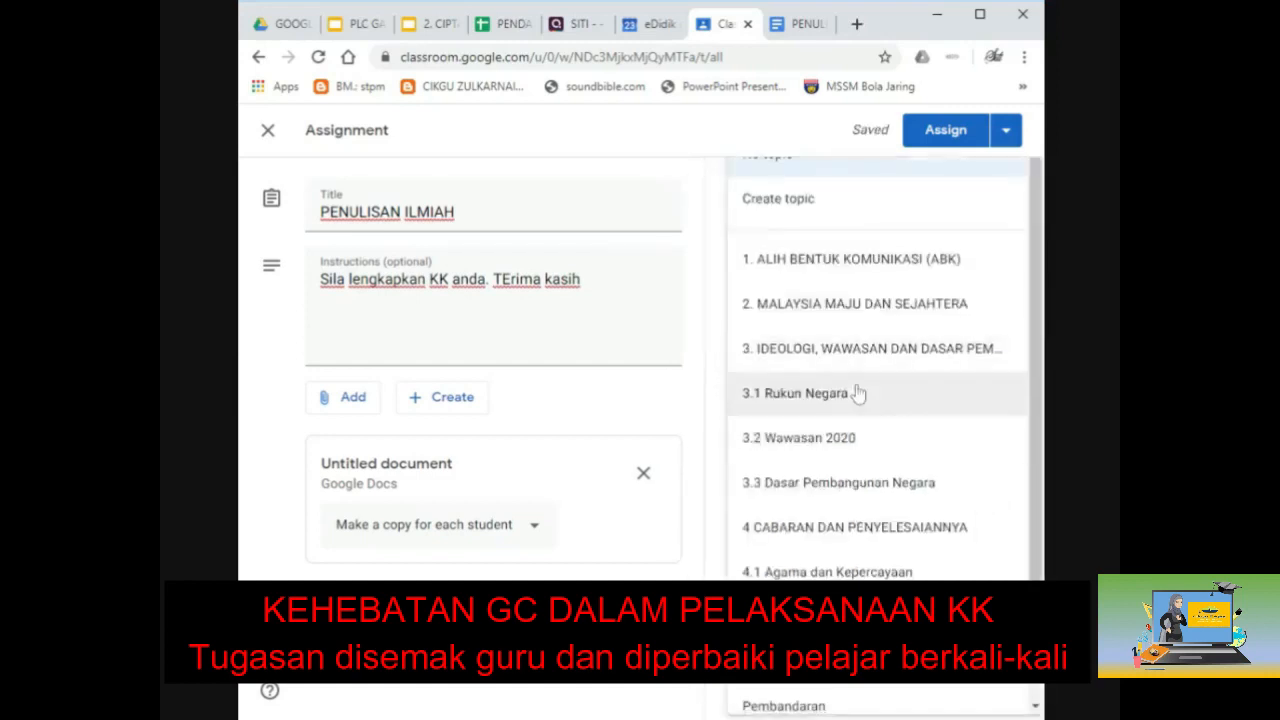
Step: File the assignment under topic KERJA KURSUS 900/4 and assign it to the class
scroll(840, 440, down, 2)
click(798, 505)
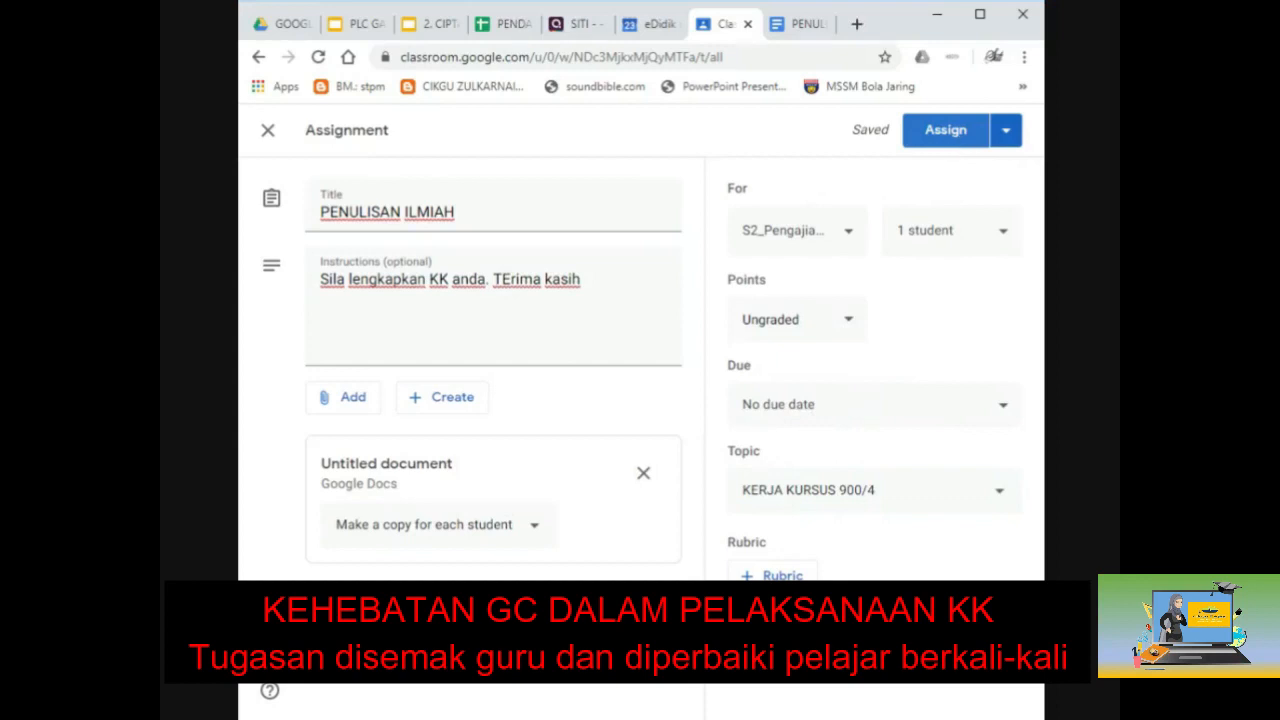
click(1006, 142)
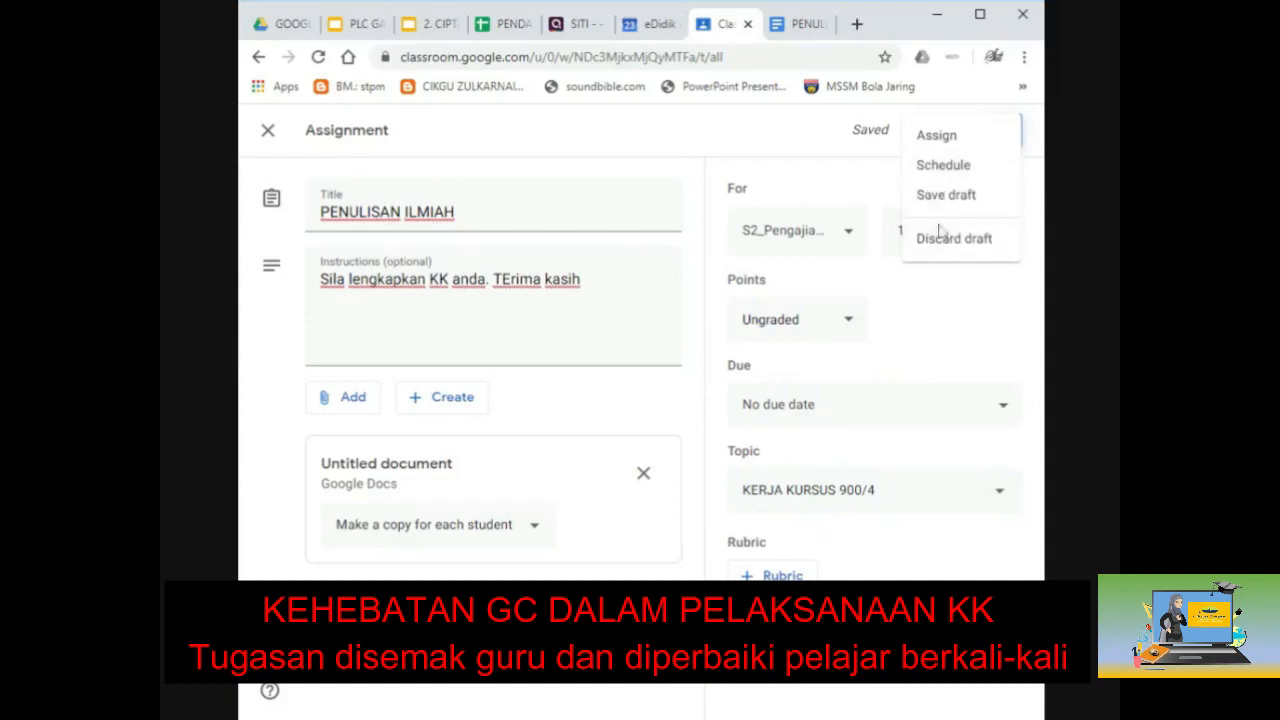
click(876, 177)
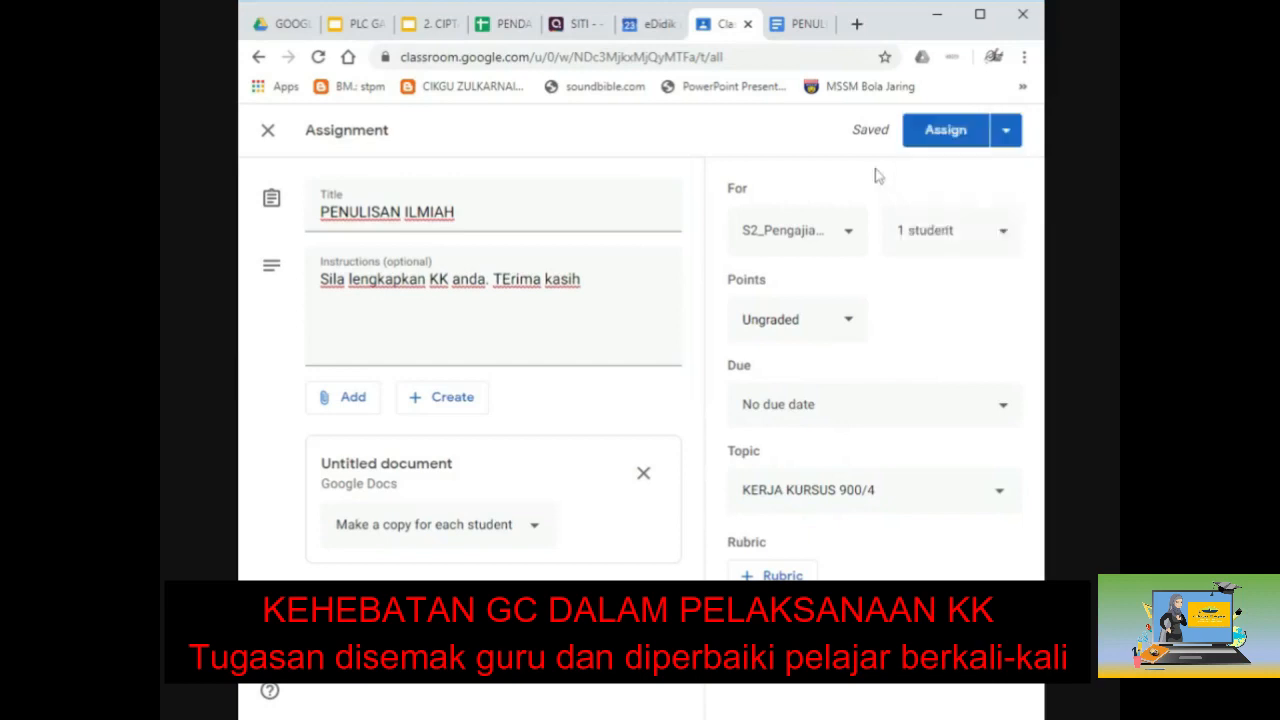
click(942, 140)
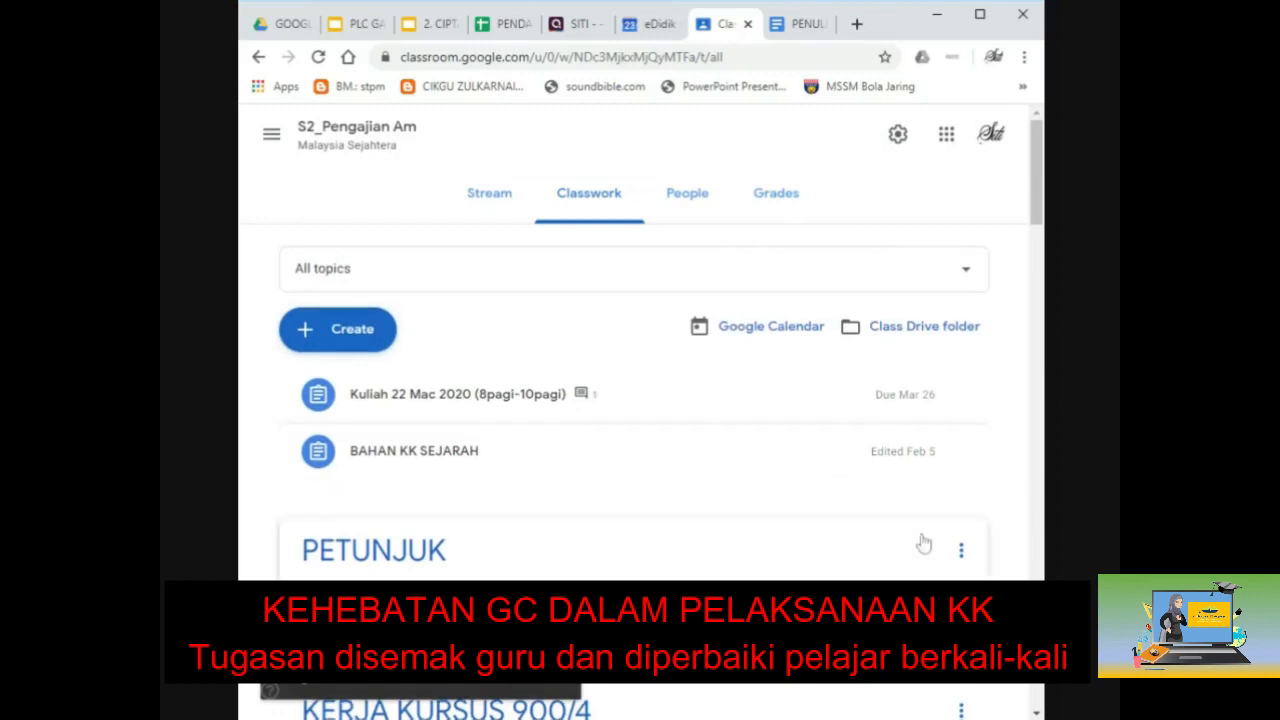
scroll(920, 543, down, 4)
scroll(920, 543, down, 2)
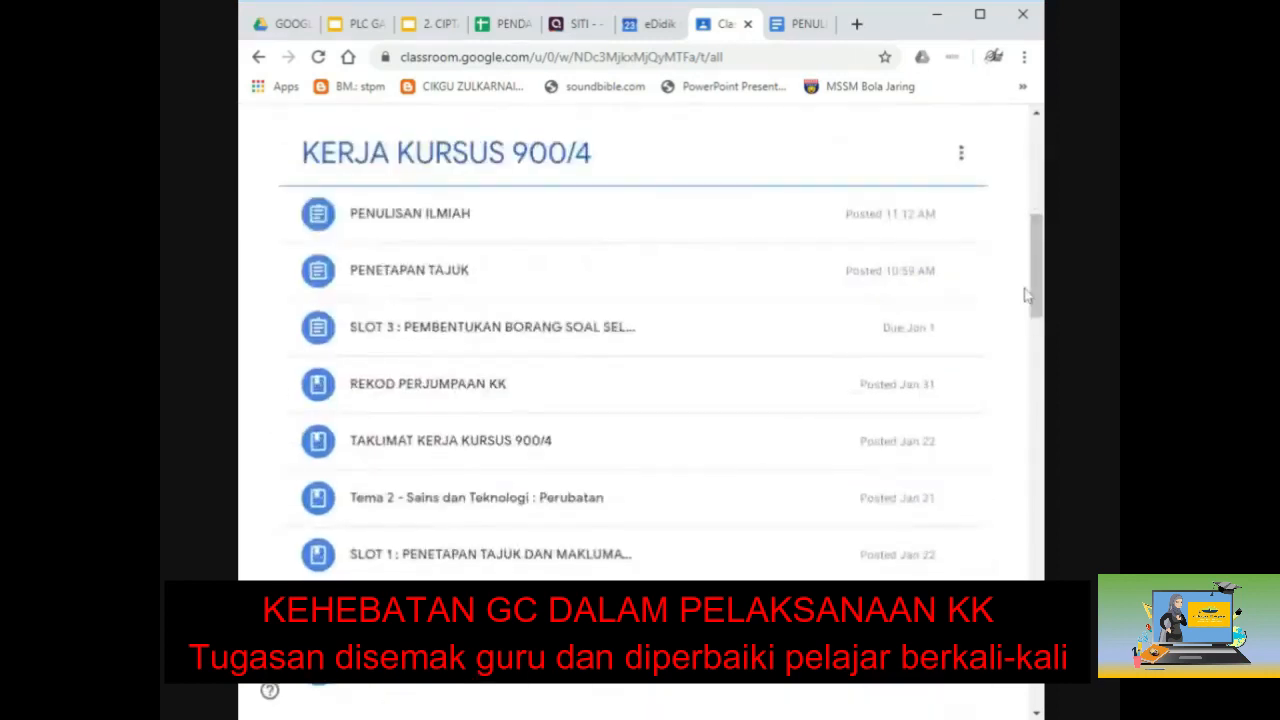
scroll(557, 500, down, 1)
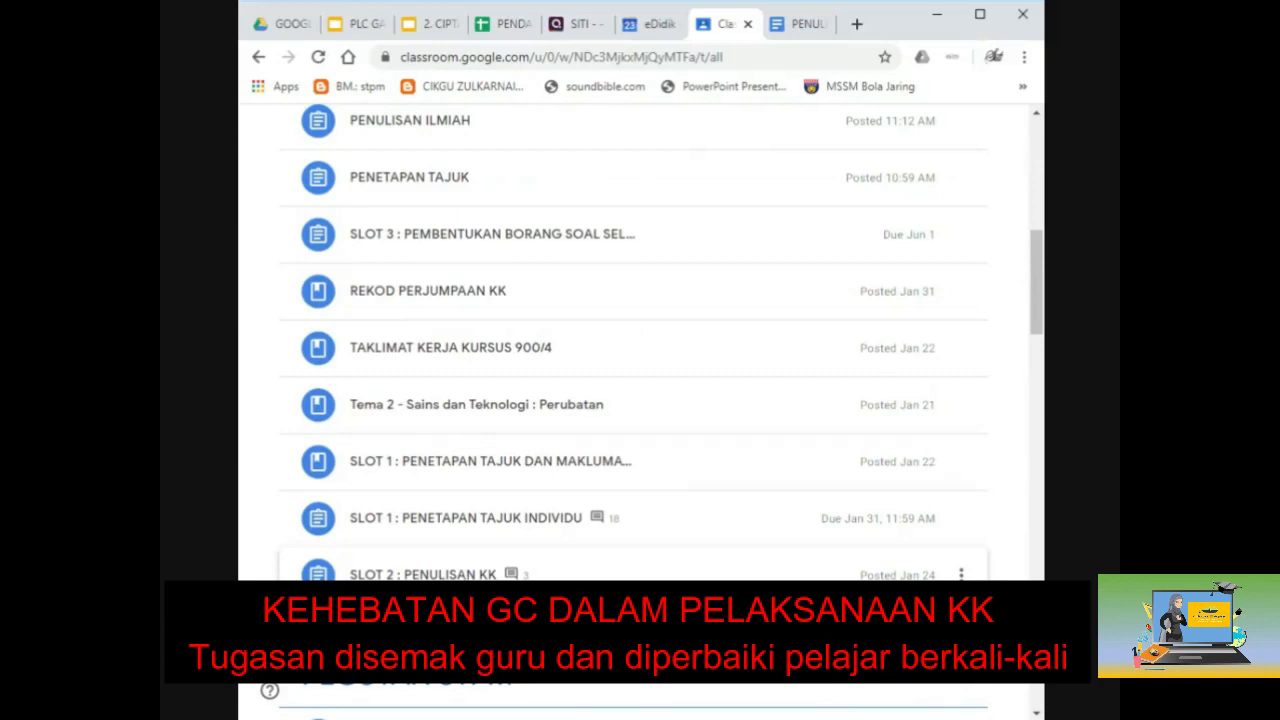
Step: Expand the SLOT 1 : PENETAPAN TAJUK INDIVIDU assignment and open its PENETAPAN TAJUK Google Slides file
click(481, 470)
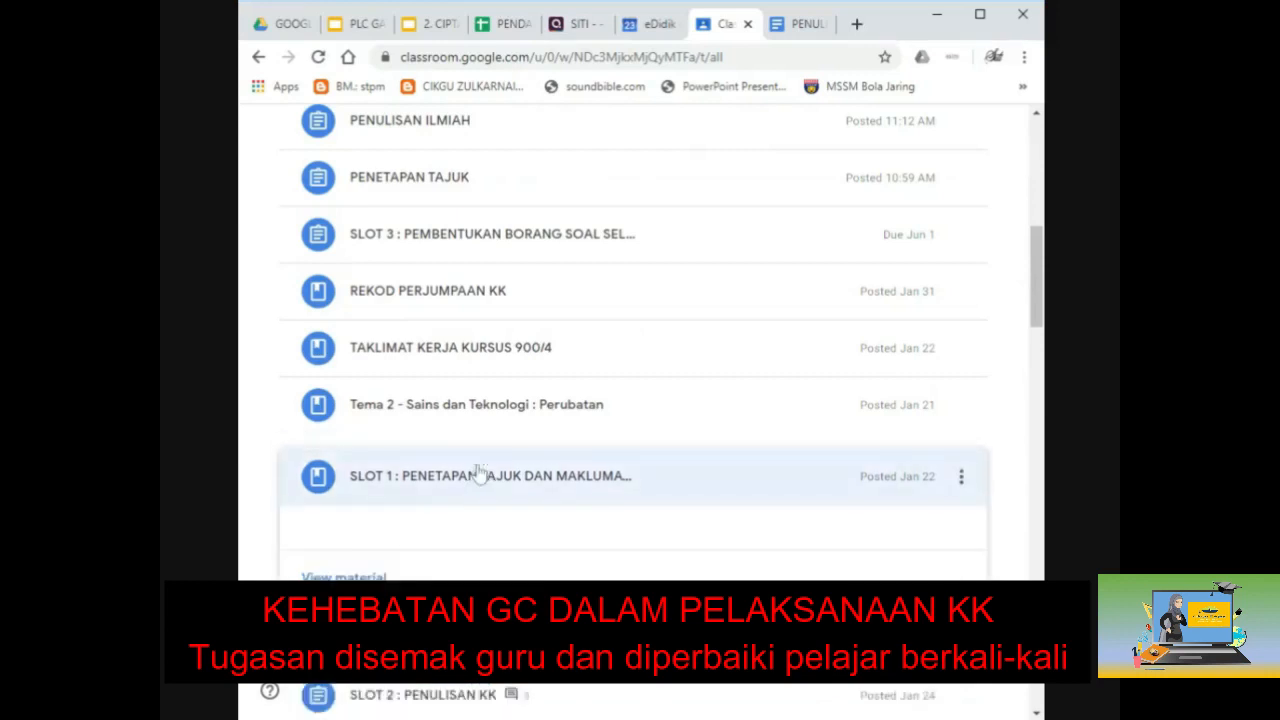
scroll(475, 530, down, 1)
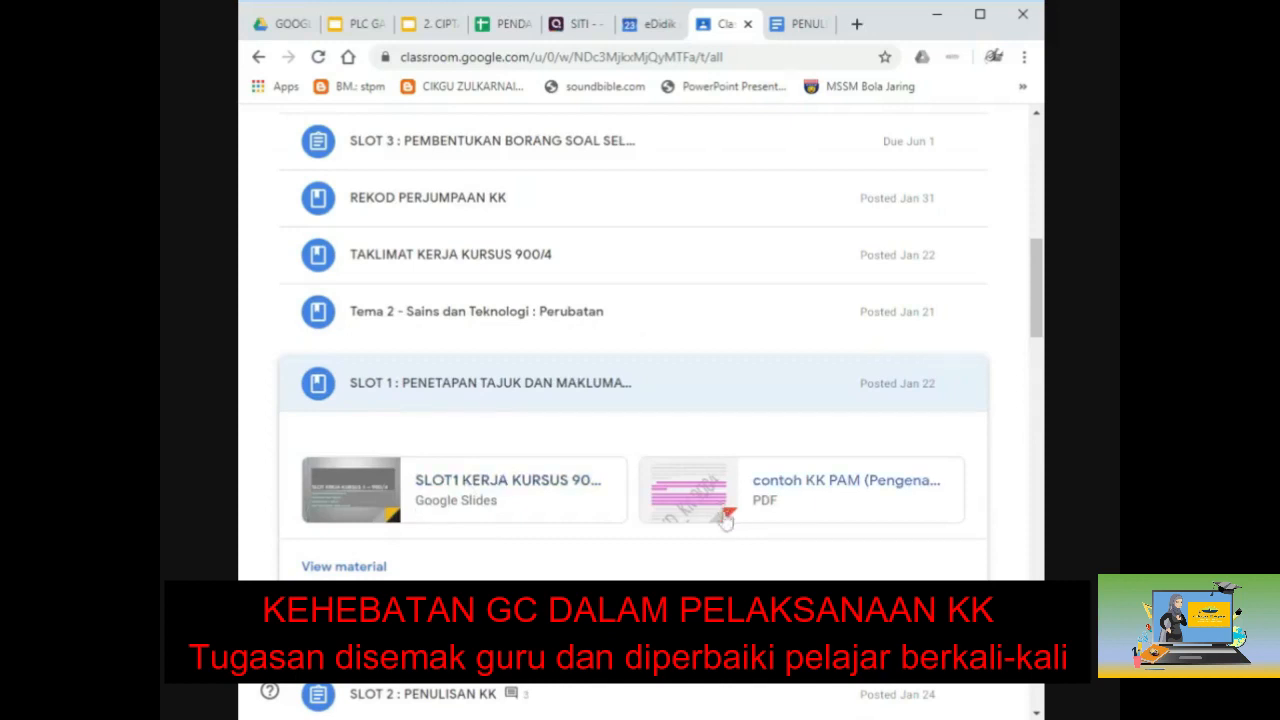
scroll(725, 520, down, 1)
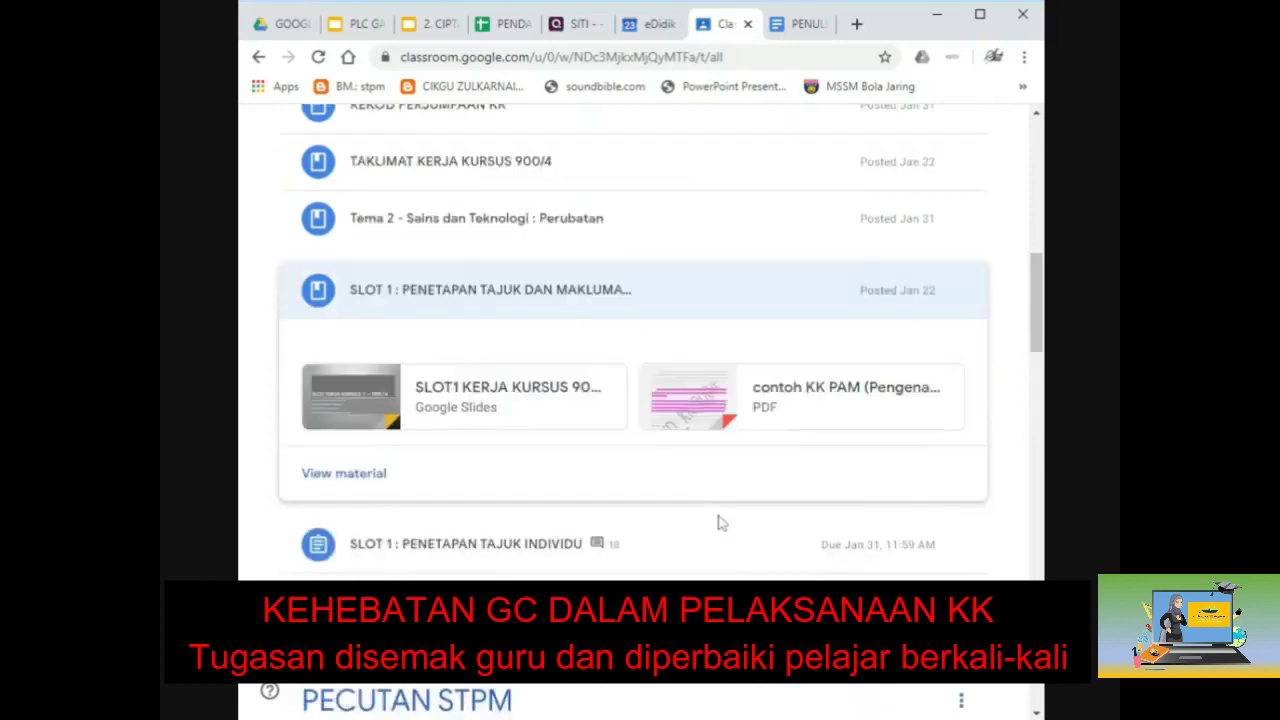
click(430, 543)
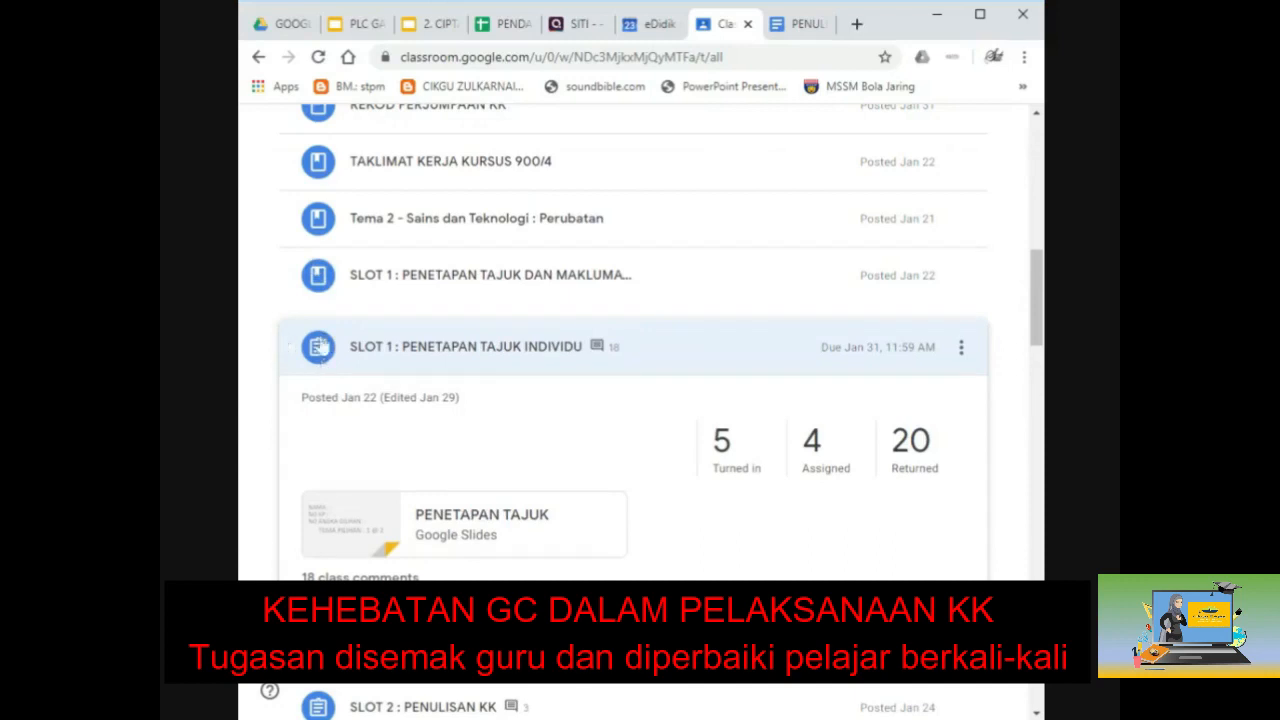
click(467, 538)
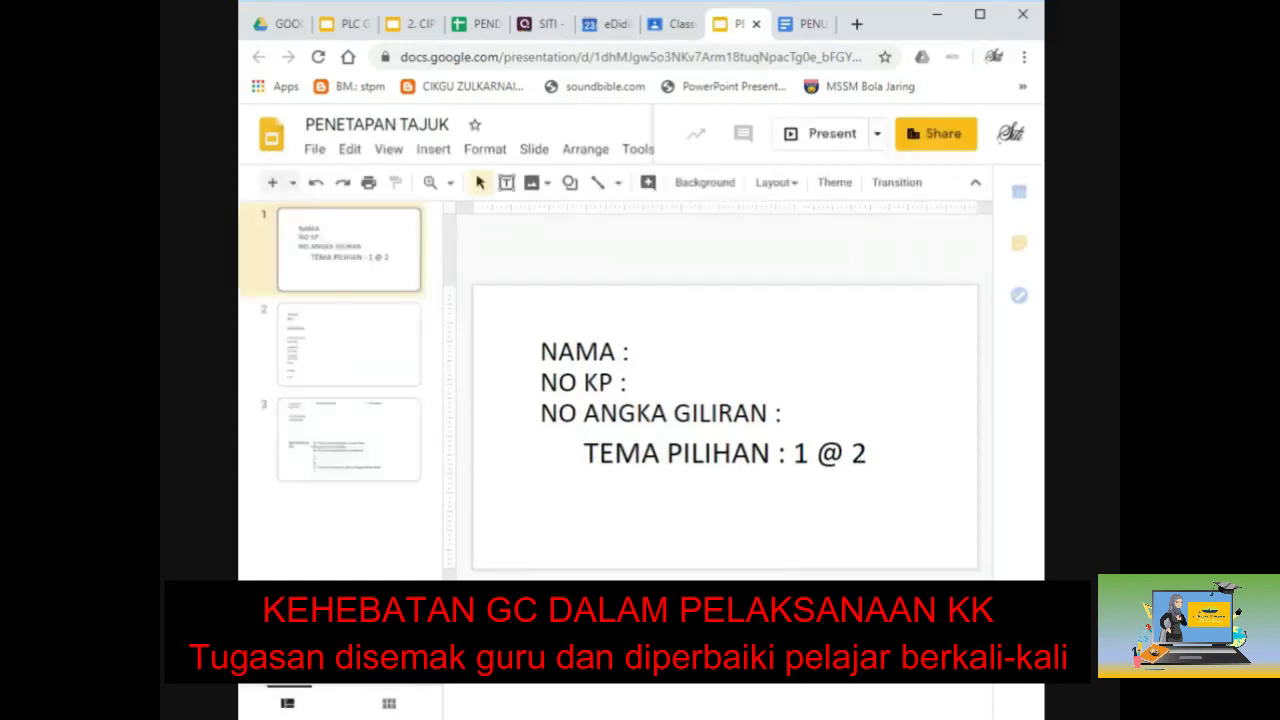
Step: Look through PENETAPAN TAJUK slides 2 and 3, then close the Slides tab
click(364, 364)
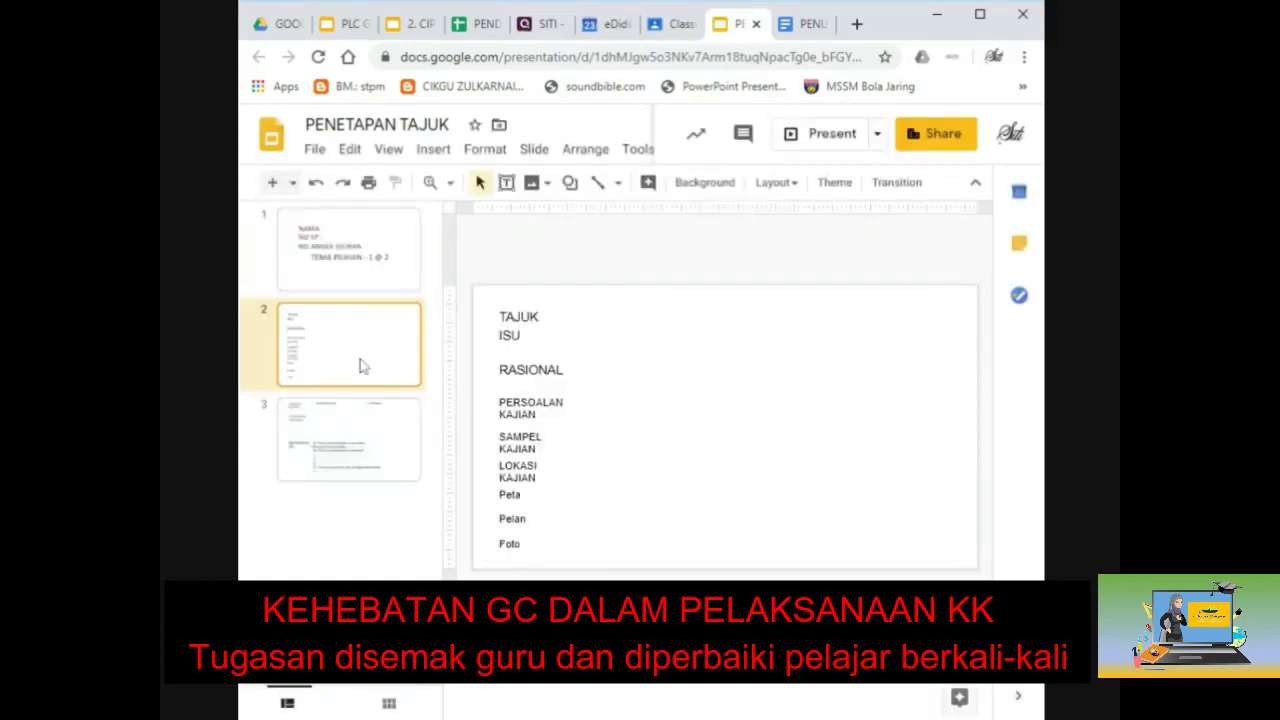
click(367, 438)
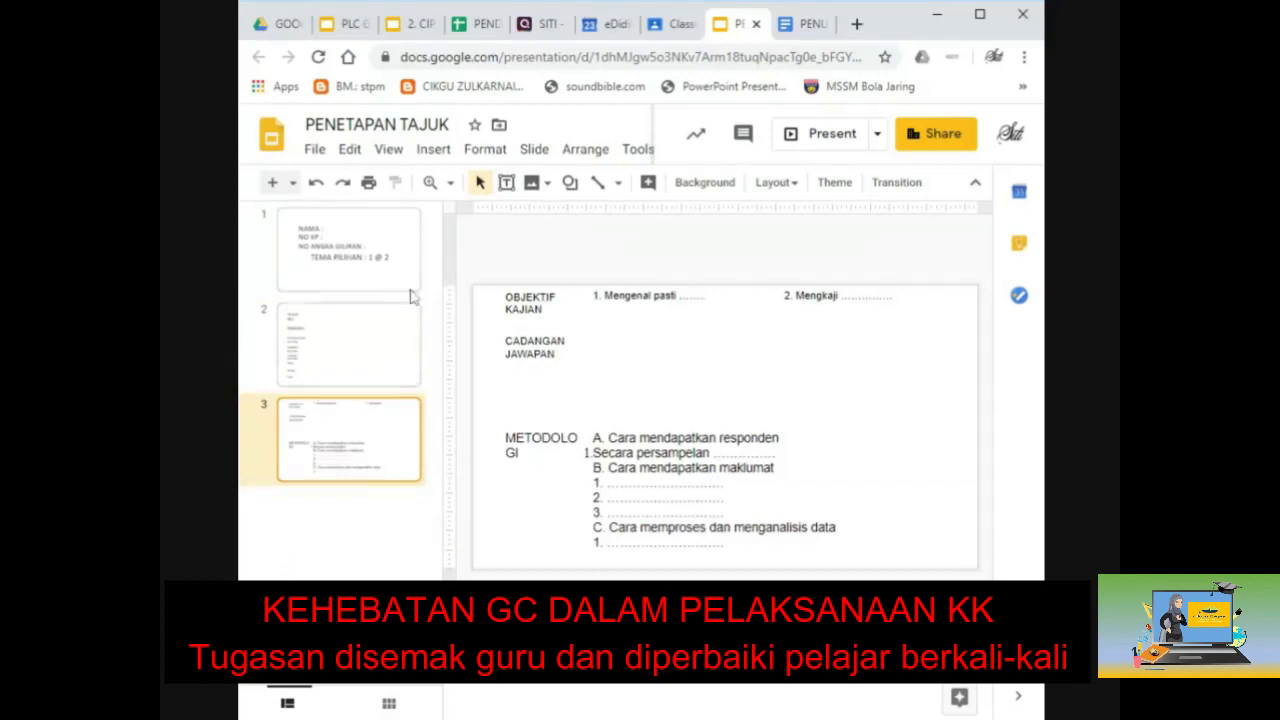
click(756, 24)
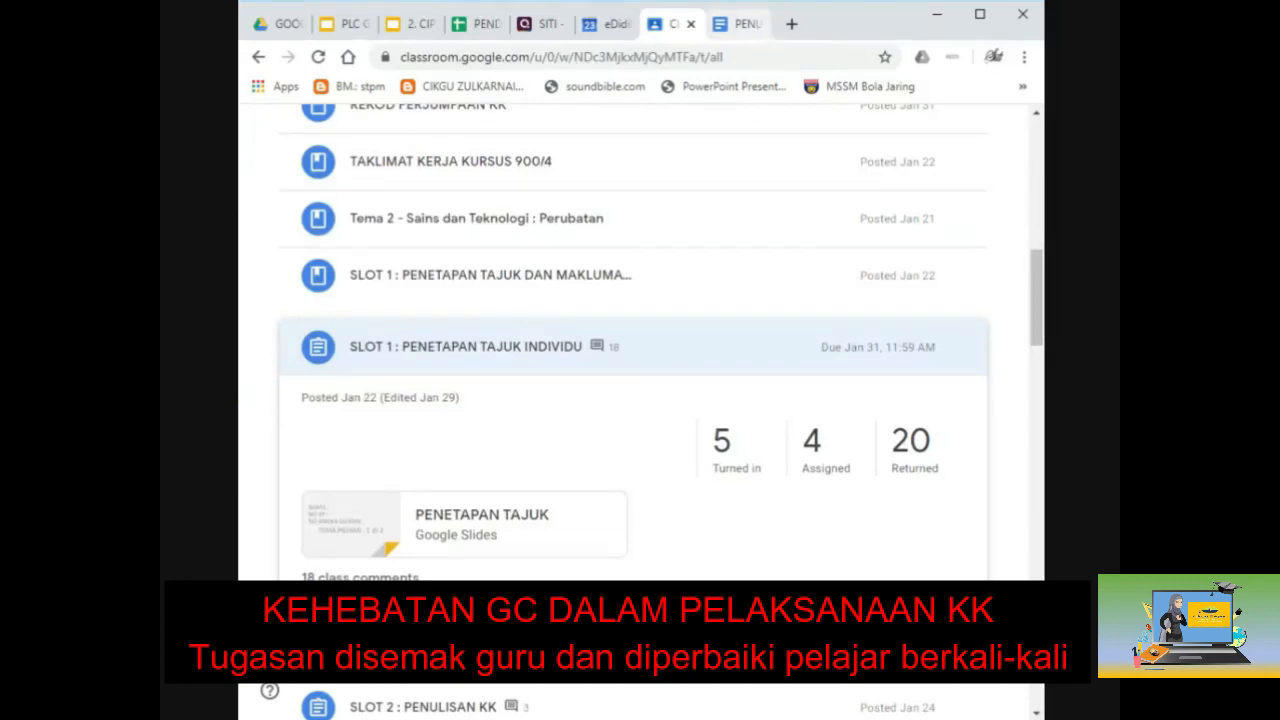
Step: Open SLOT 1's Student work page, check its Instructions, then return to Student work
click(562, 357)
click(562, 357)
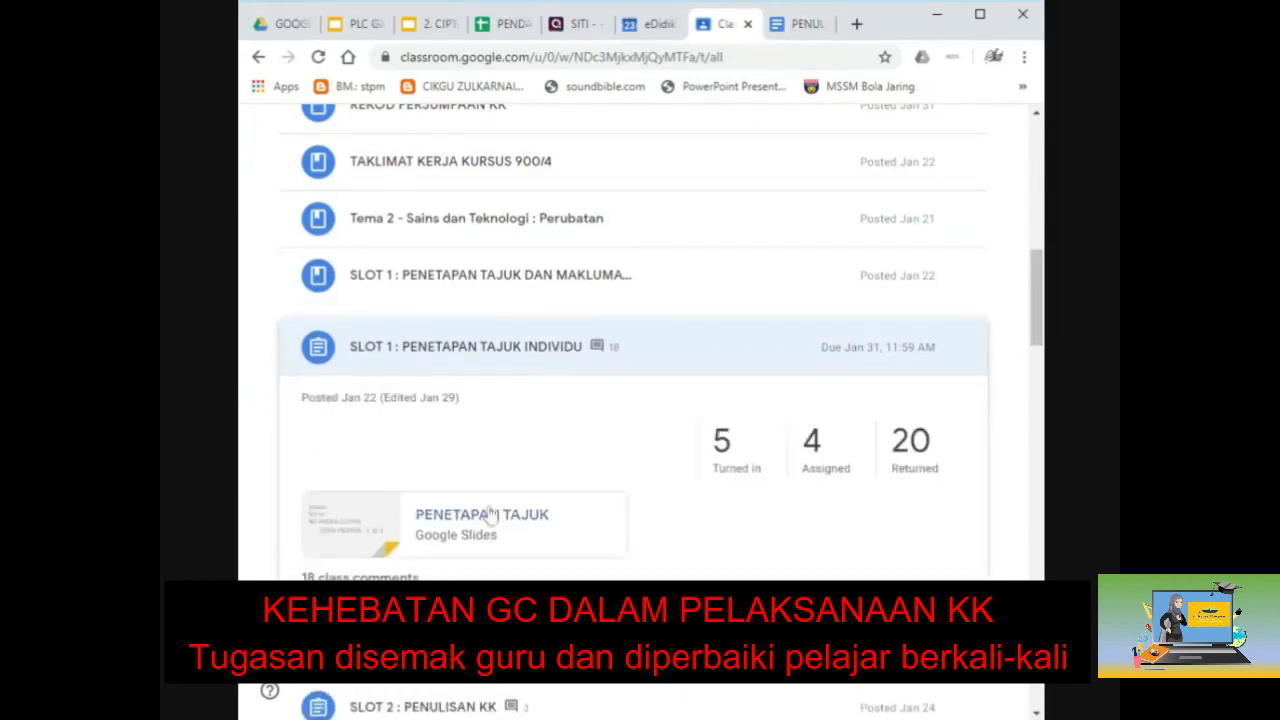
click(372, 636)
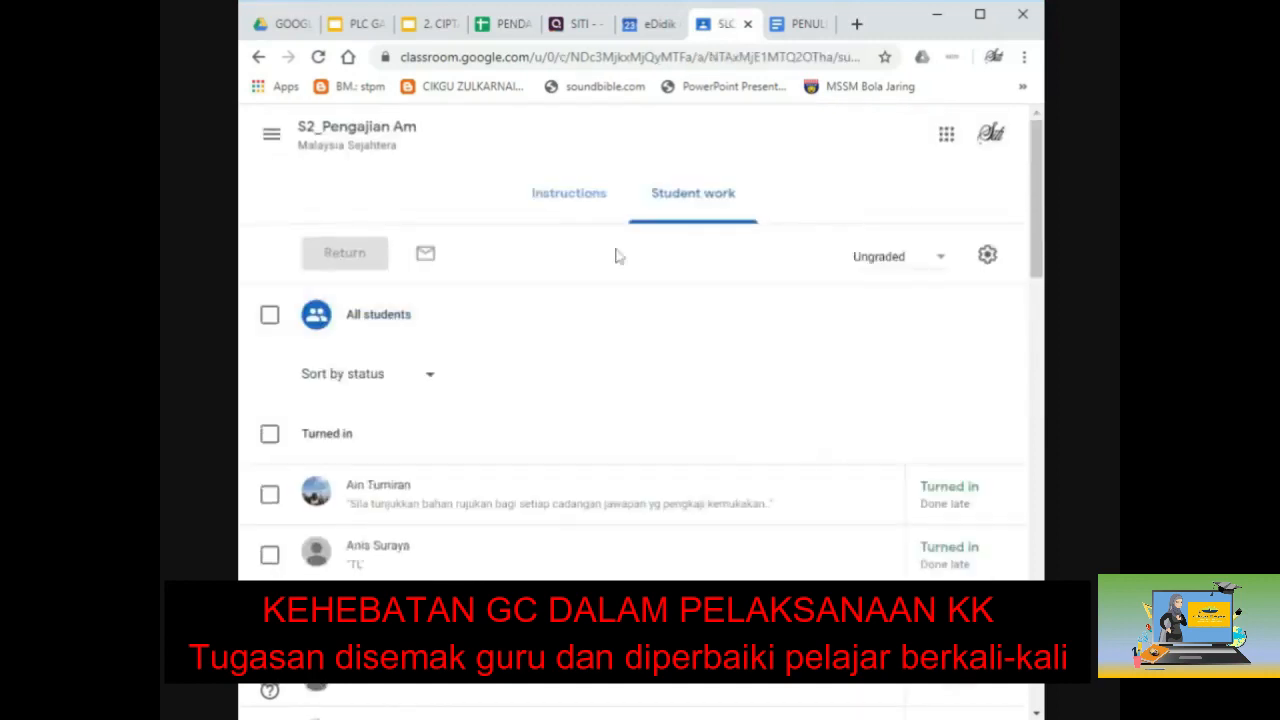
click(567, 197)
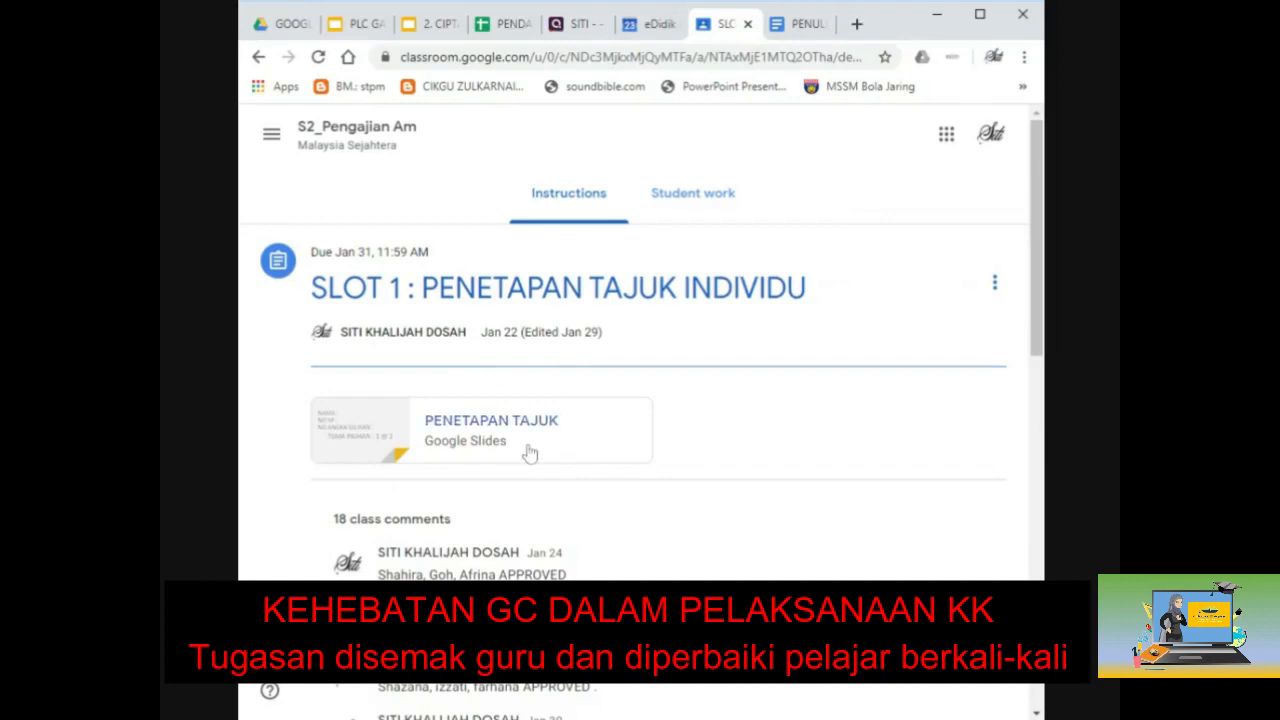
click(716, 197)
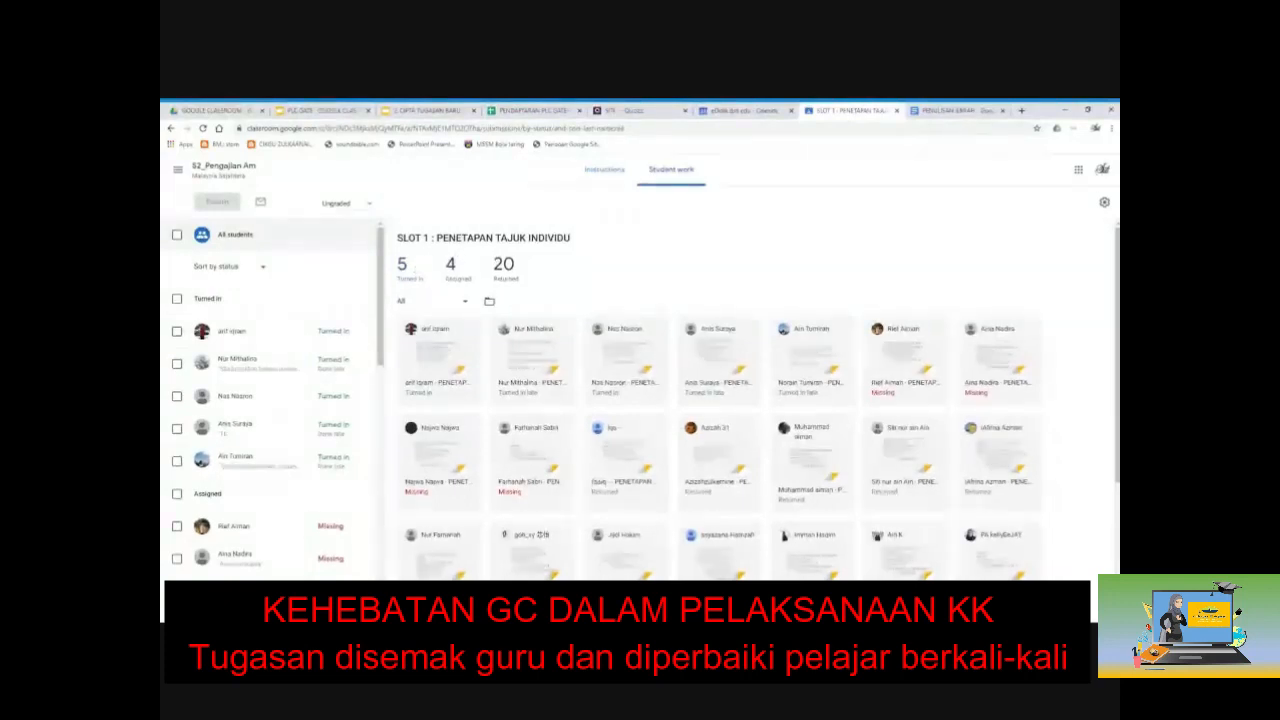
Step: Glance at the PENULISAN ILMIAH tab, then come back and scroll through SLOT 1 submissions
click(952, 111)
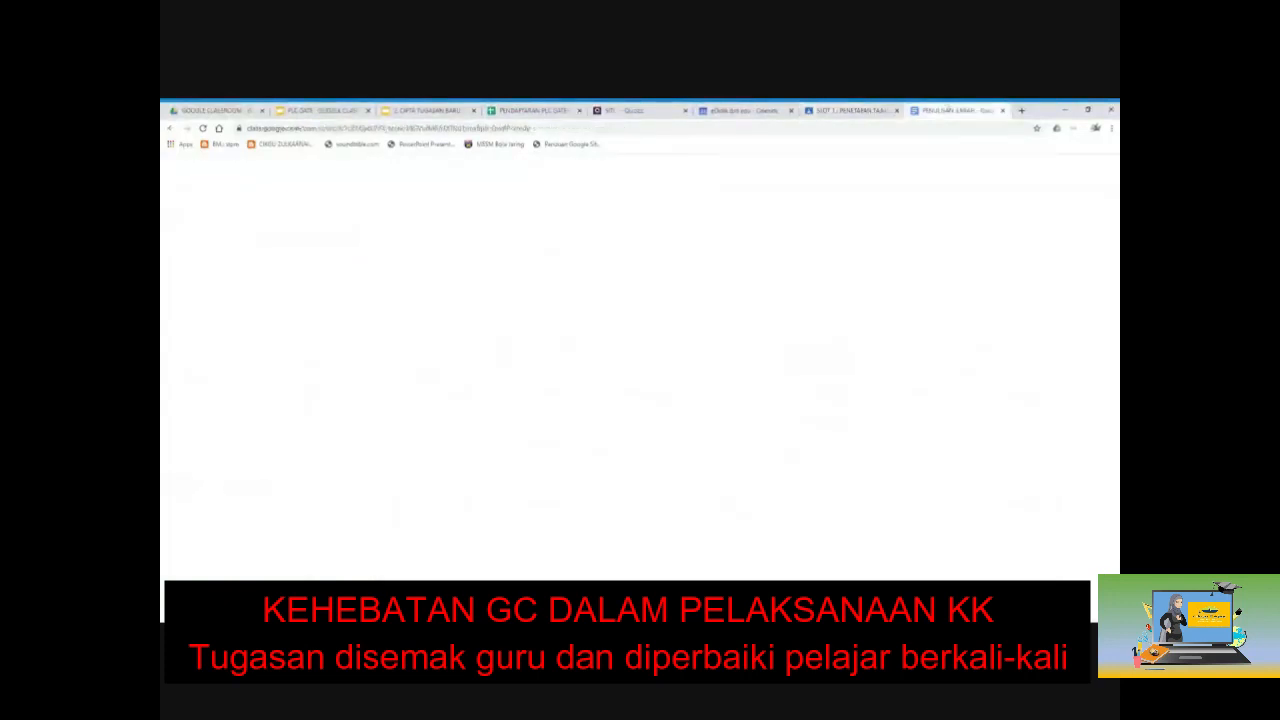
click(855, 111)
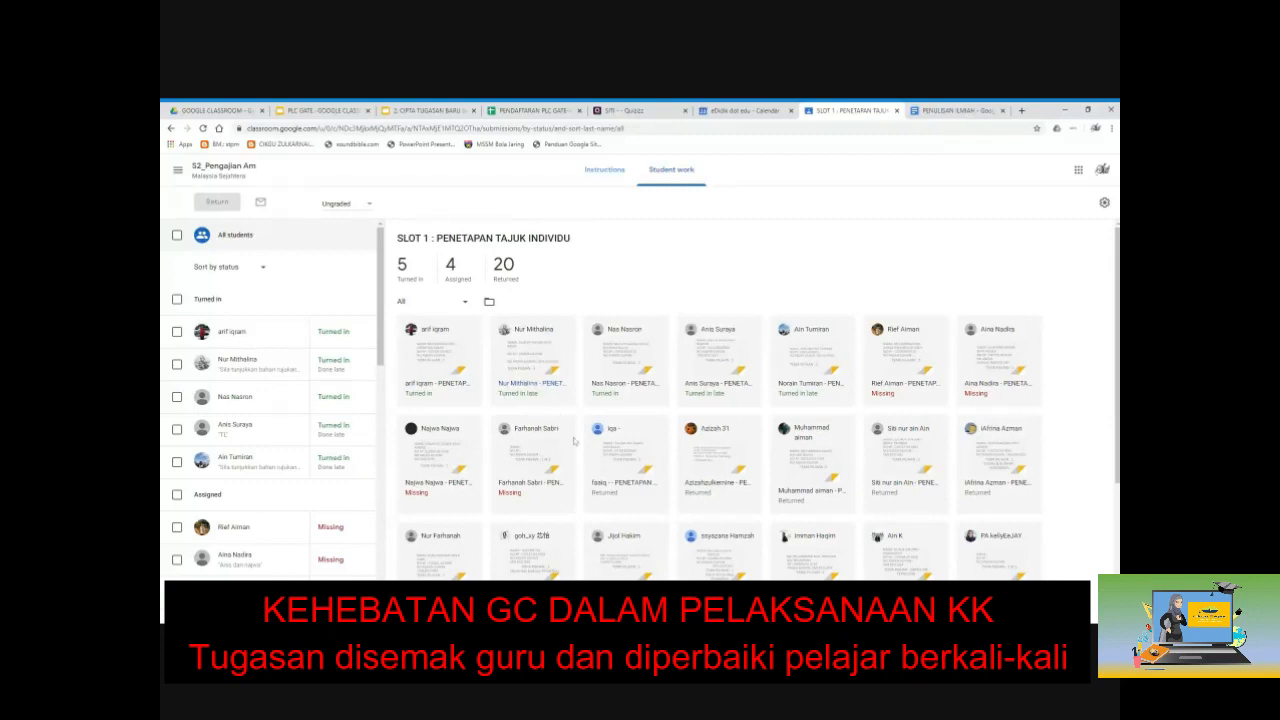
scroll(575, 440, down, 1)
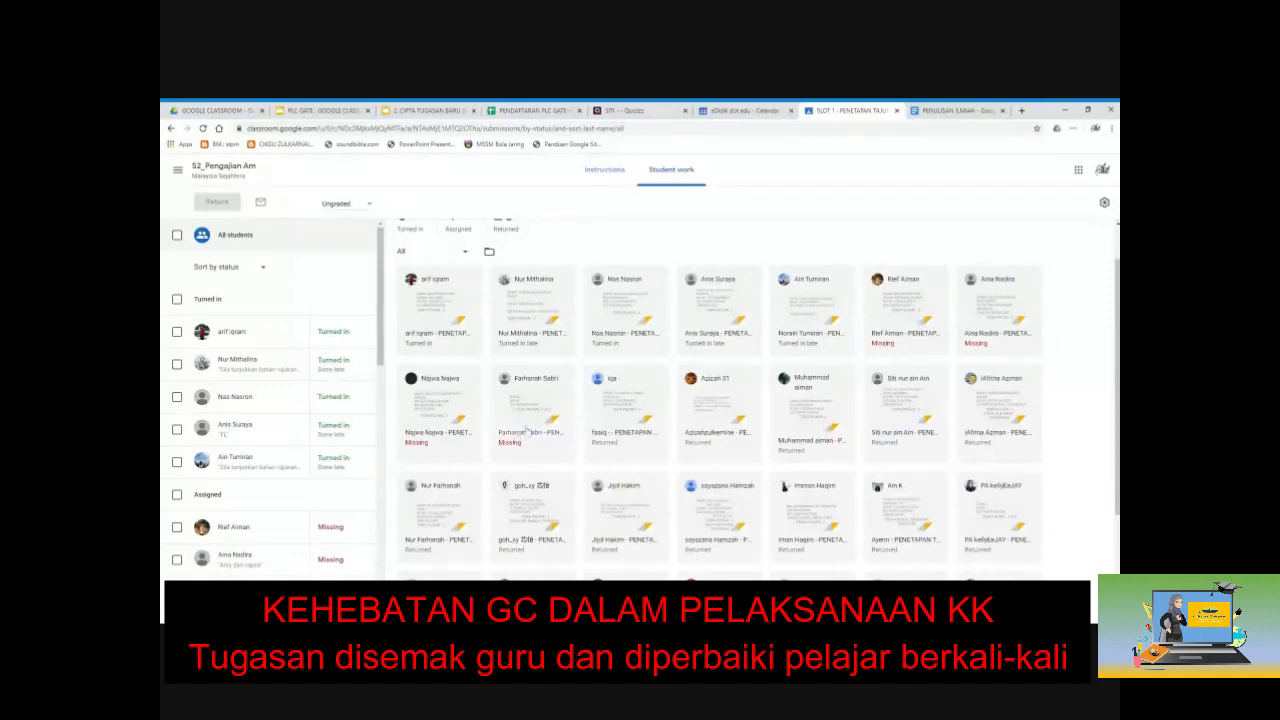
scroll(758, 400, up, 1)
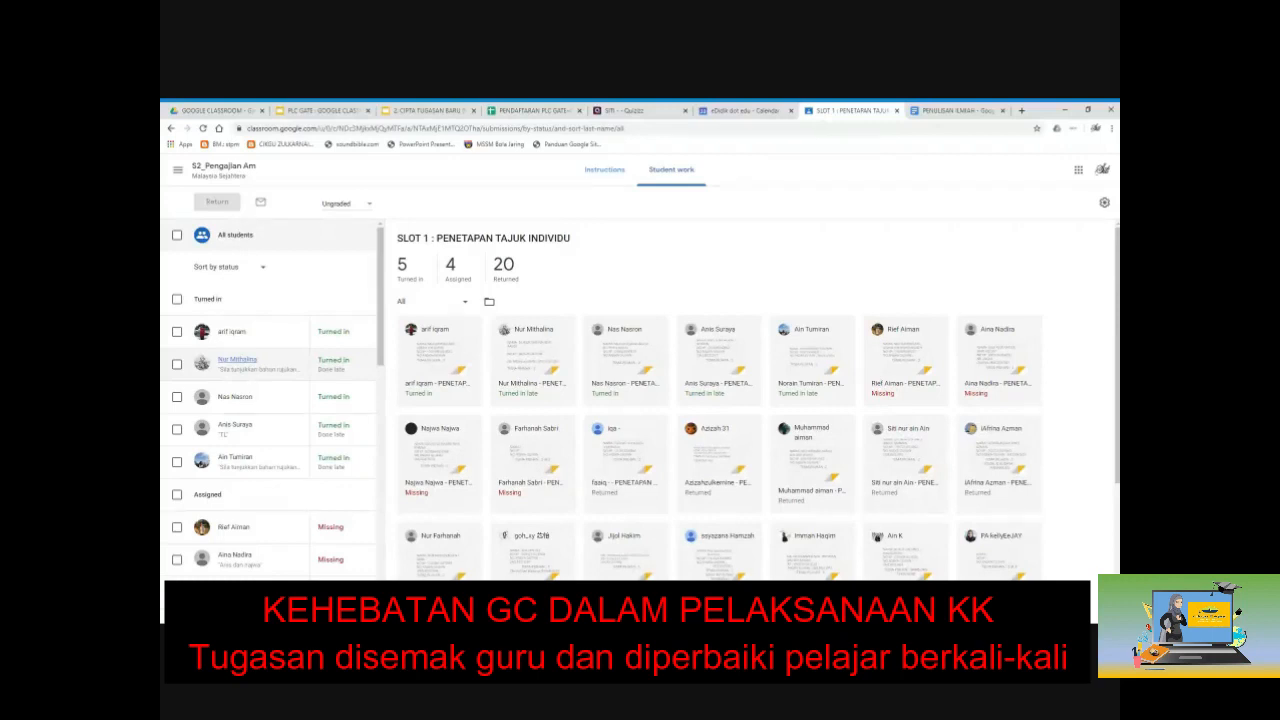
Step: Filter SLOT 1 submissions by Assigned (4) and Returned (20), then view the instructions
click(455, 272)
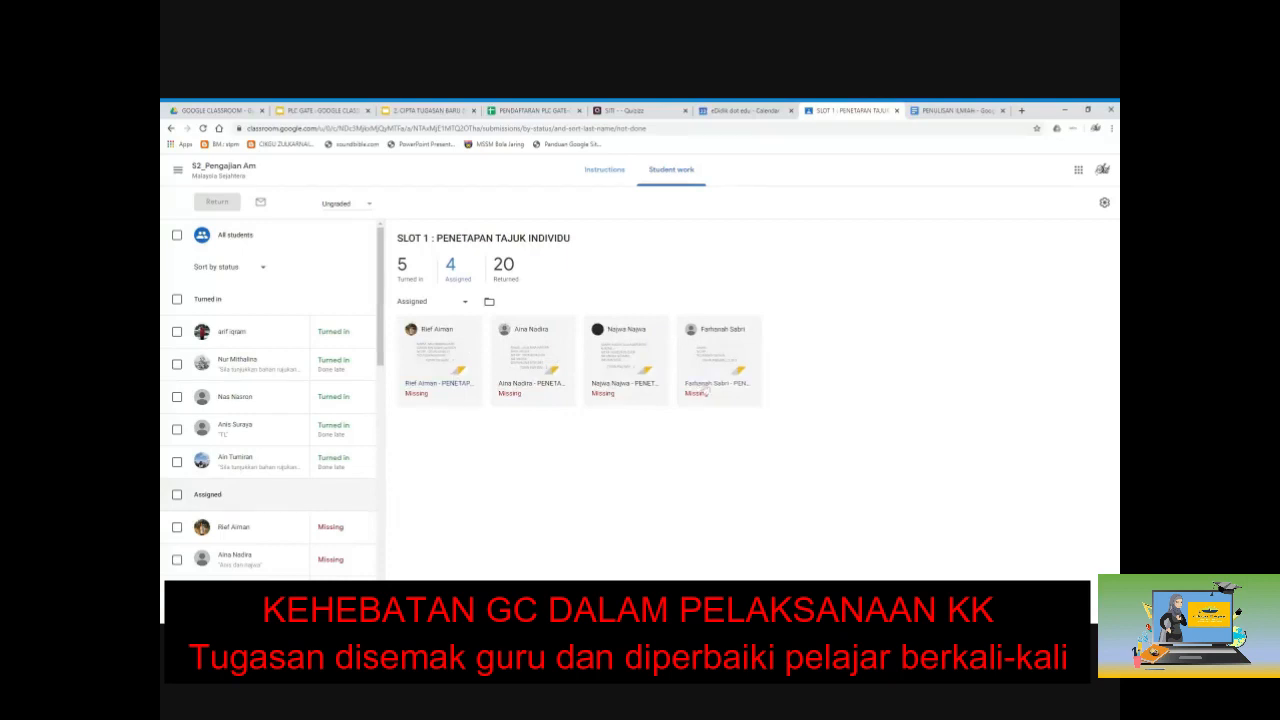
click(507, 282)
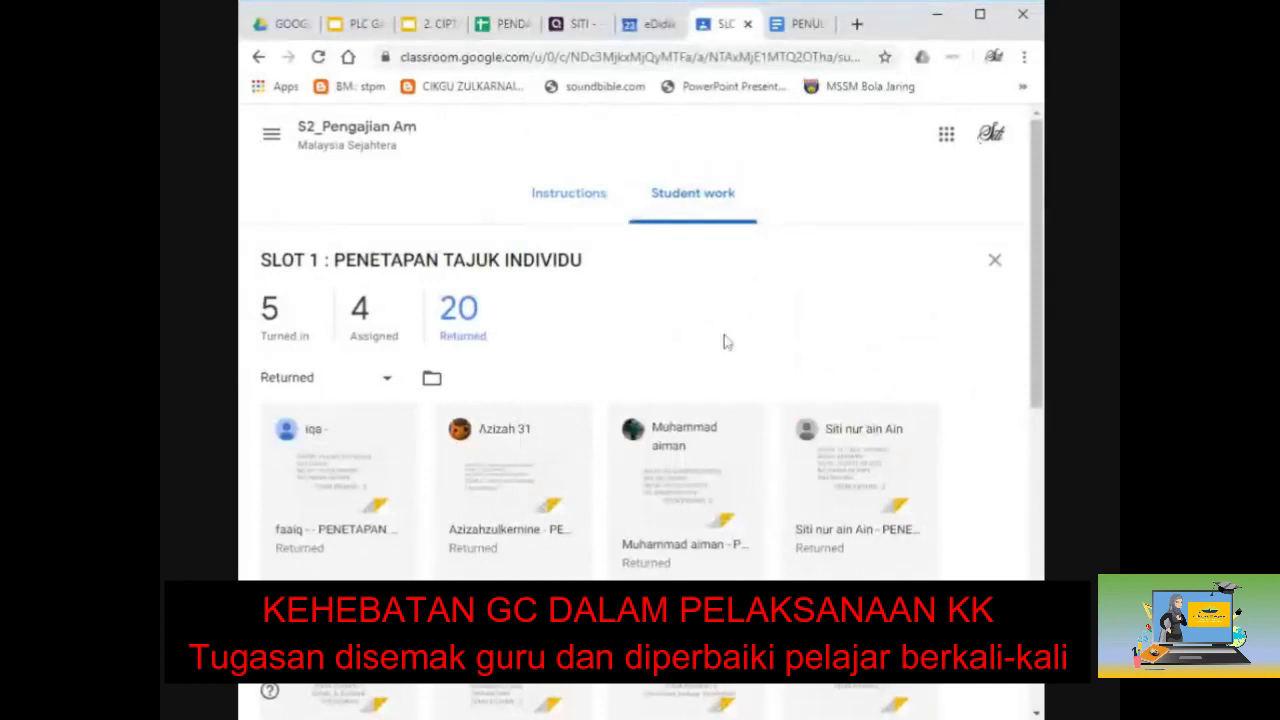
click(590, 210)
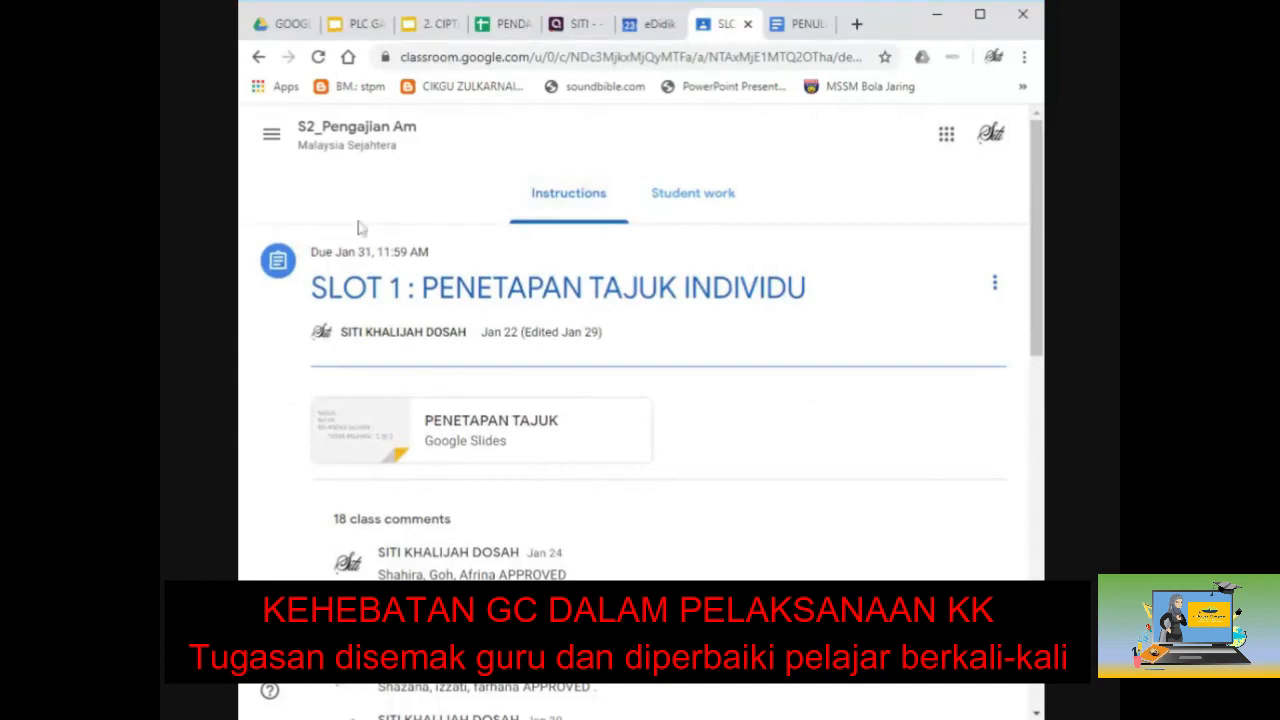
Step: Return to the S2_Pengajian Am Classwork list and scroll to the KERJA KURSUS 900/4 topic
click(304, 148)
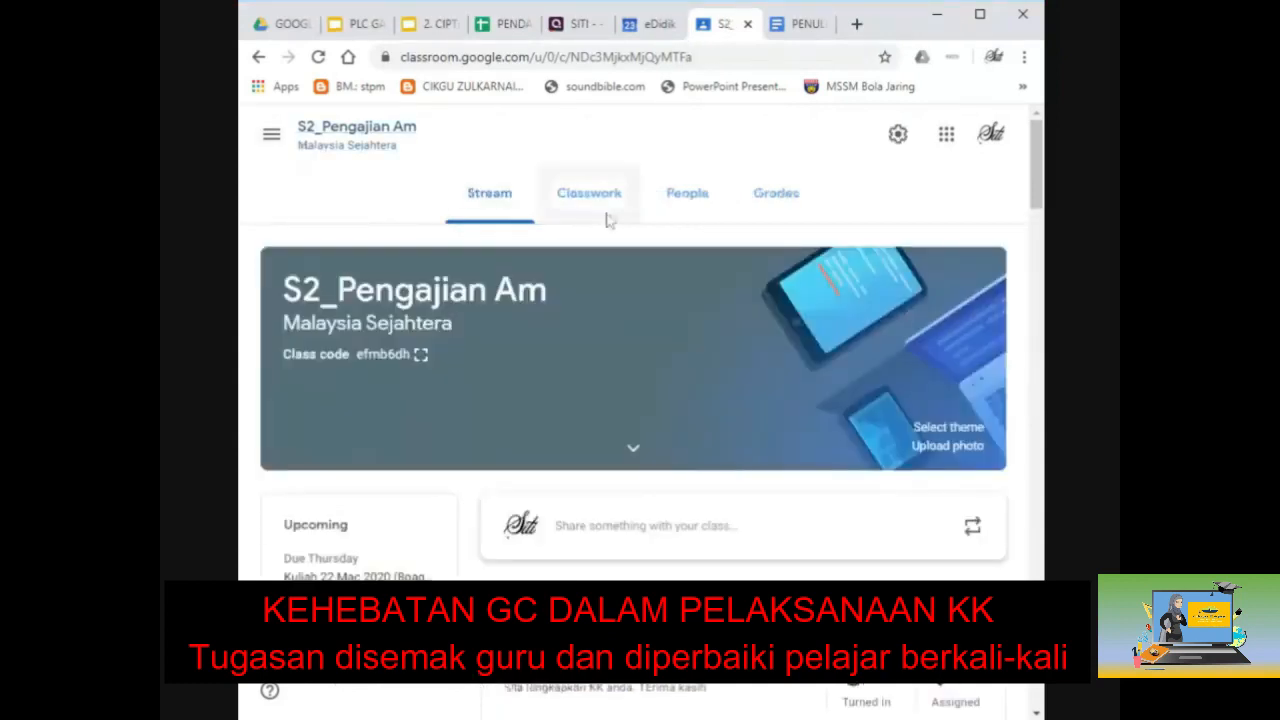
click(595, 196)
click(237, 228)
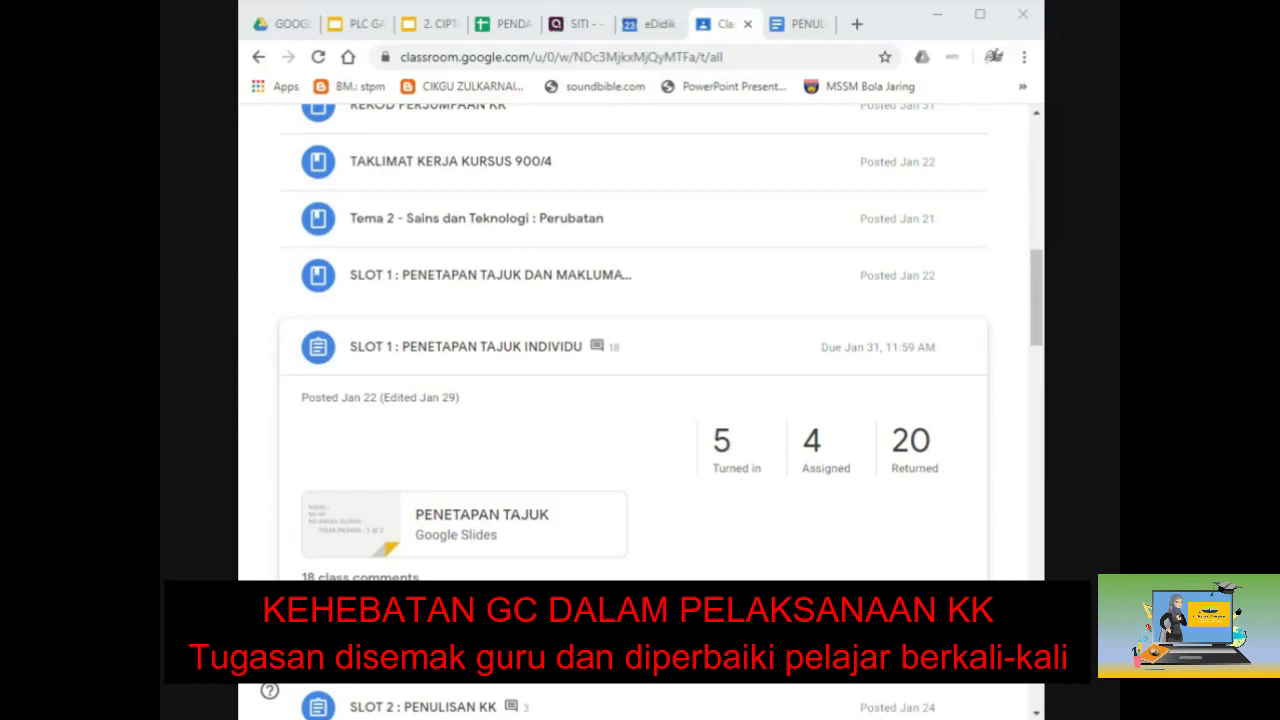
scroll(457, 400, up, 10)
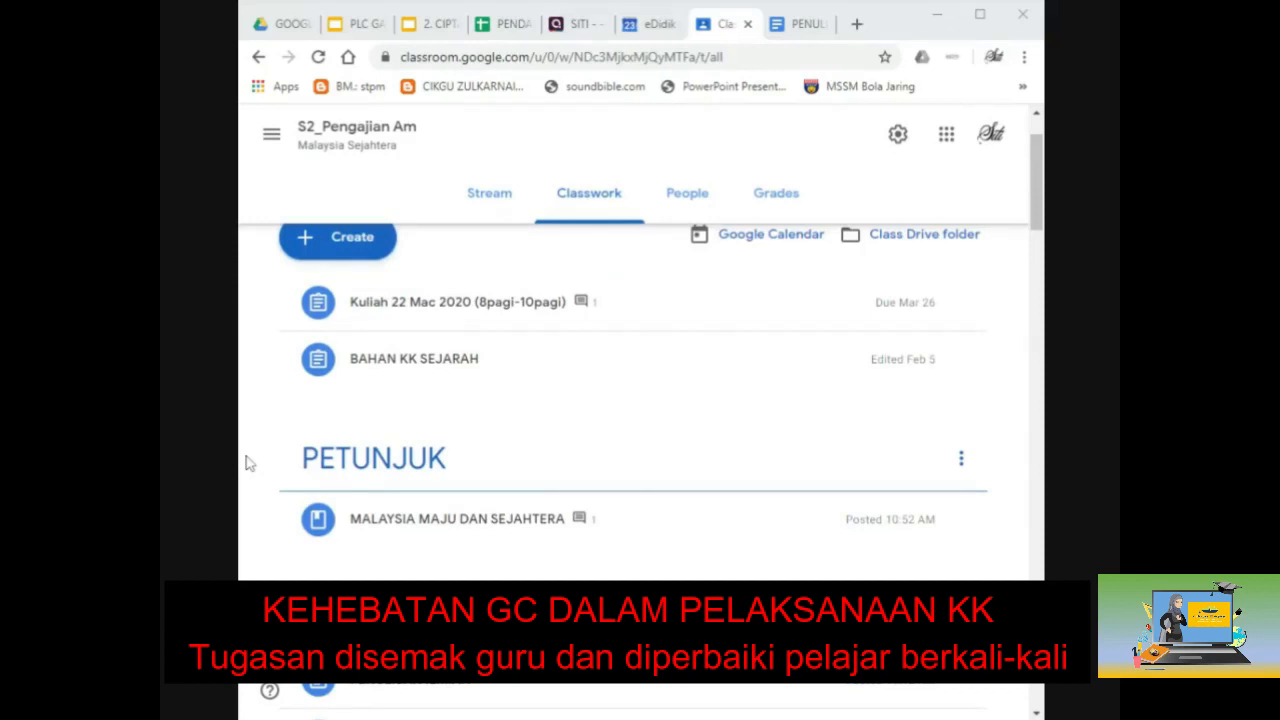
scroll(968, 510, down, 2)
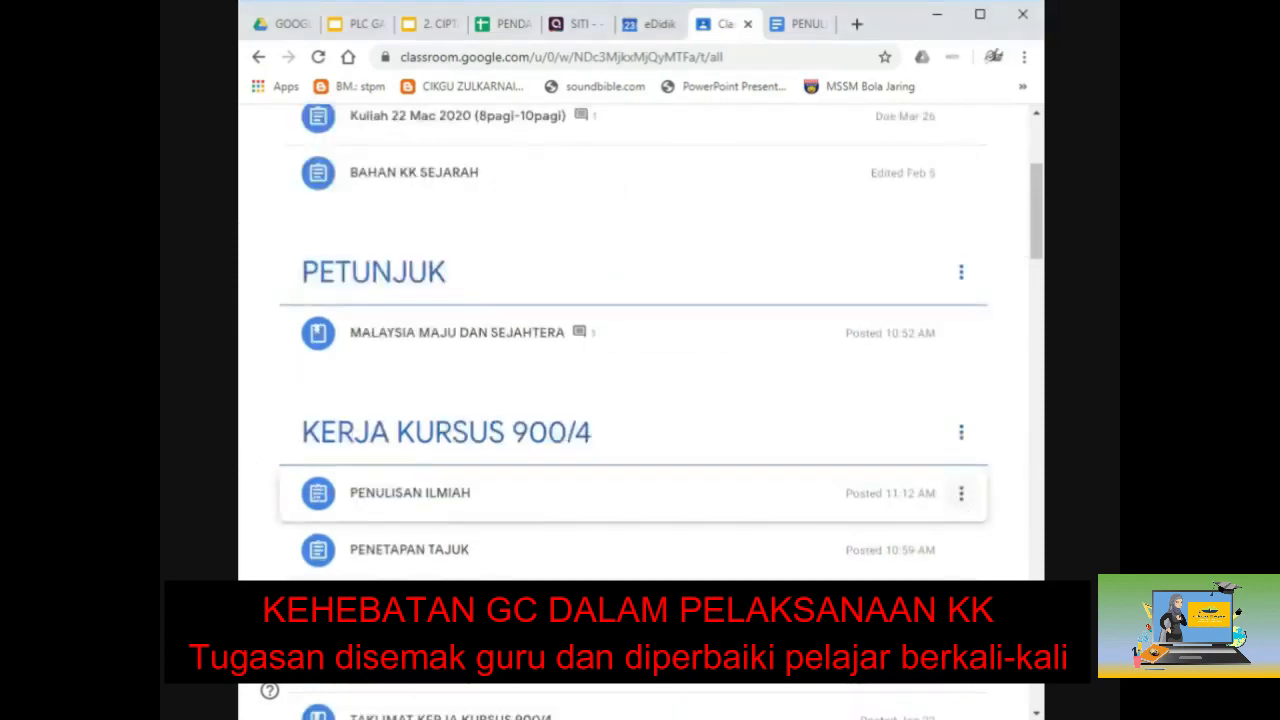
Step: Edit PENULISAN ILMIAH to attach the first YouTube result for 'KERJA KURSUS PENGAJIAN AM' and save
click(961, 493)
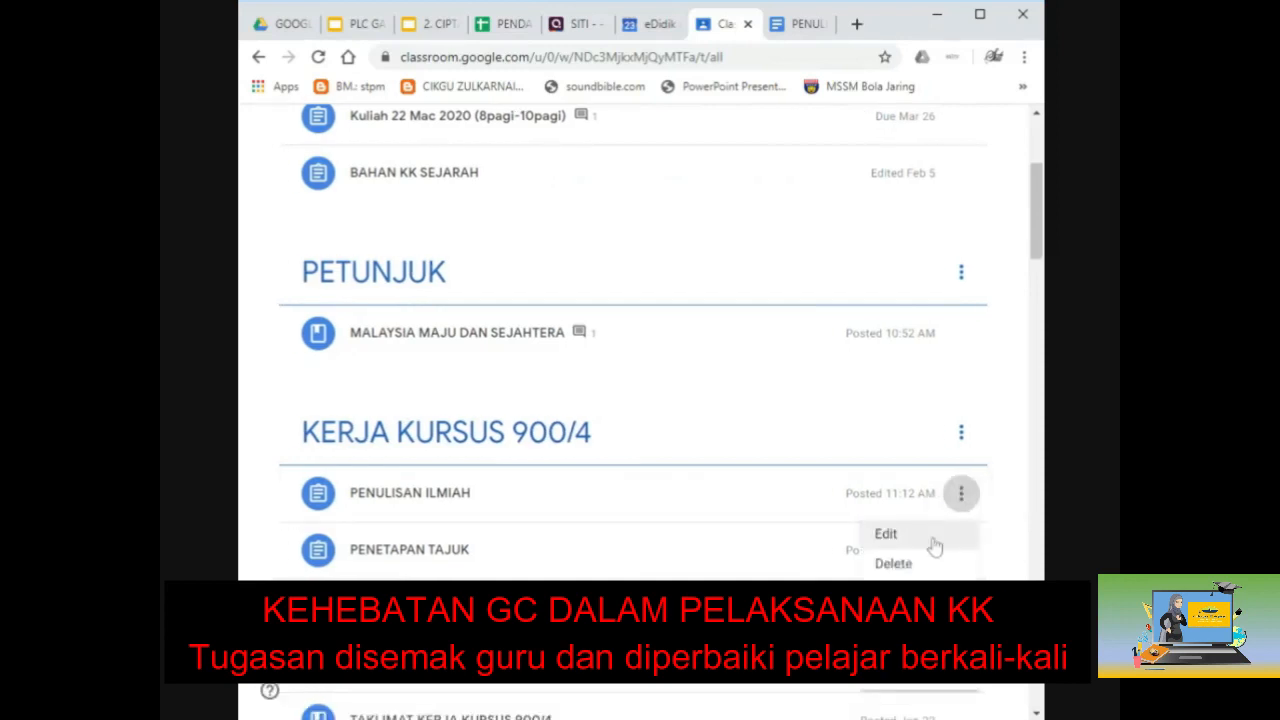
click(930, 538)
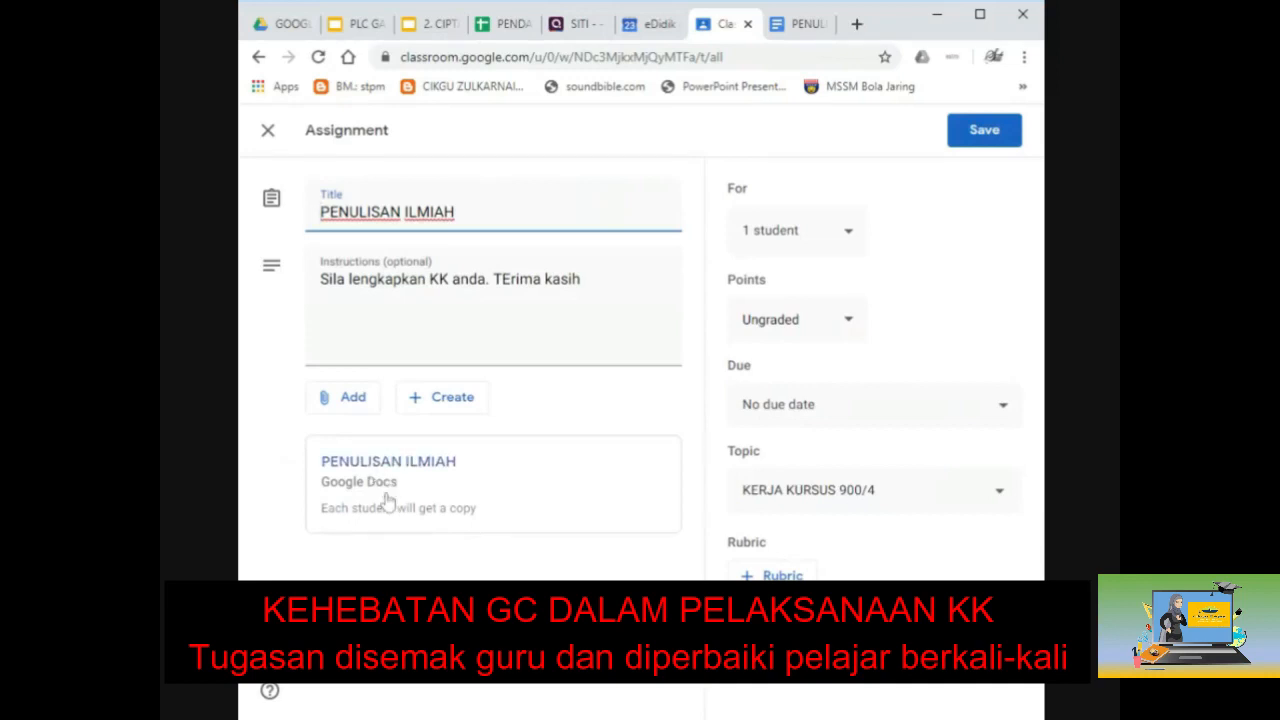
click(349, 401)
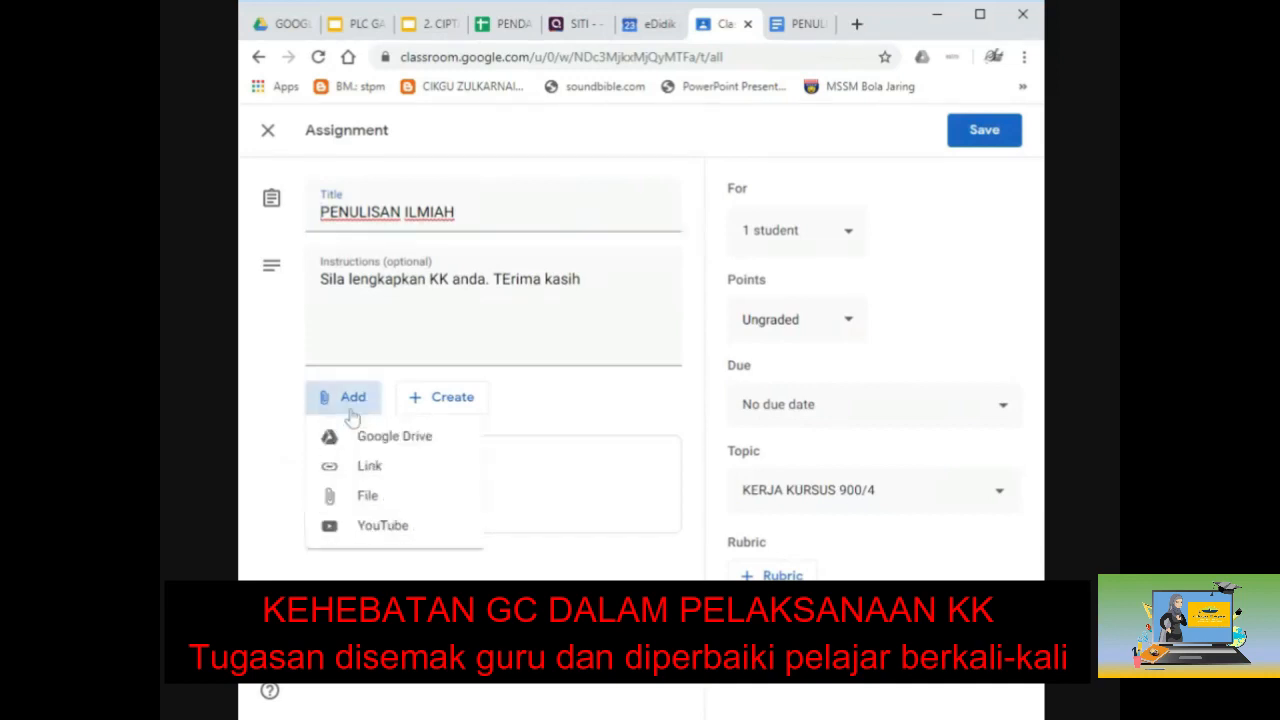
click(377, 530)
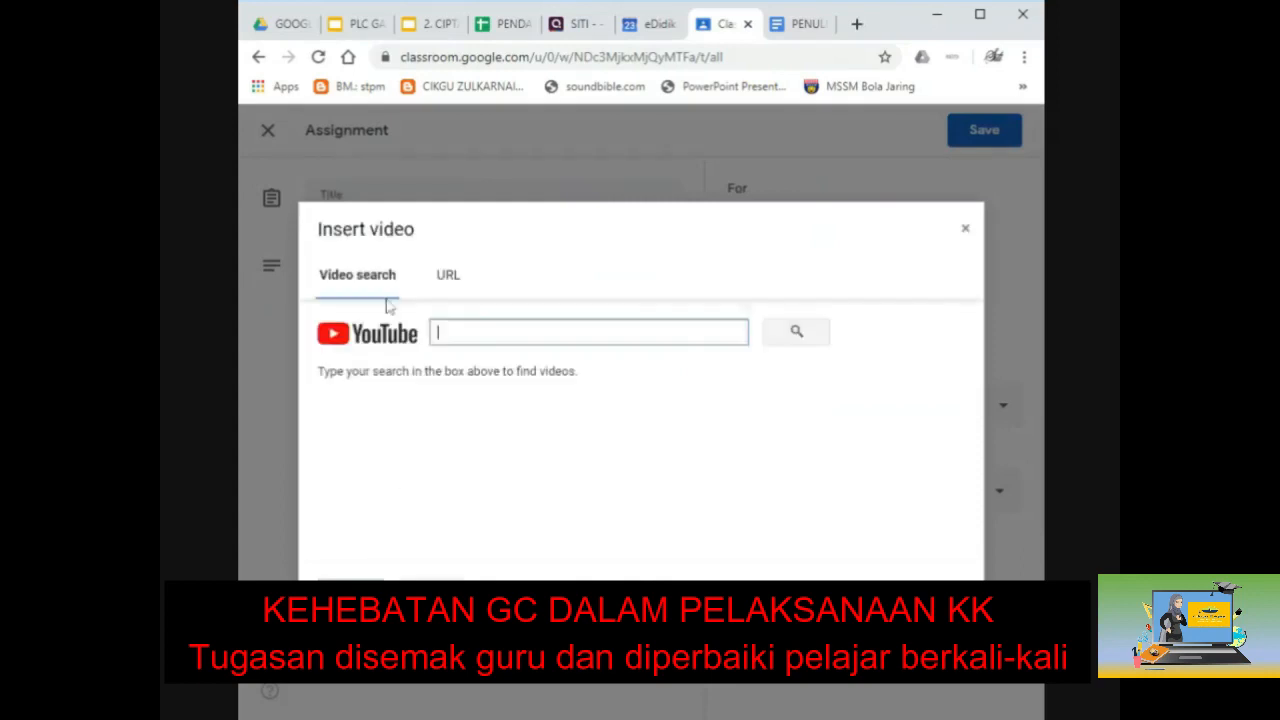
text(KERJA KURSUS )
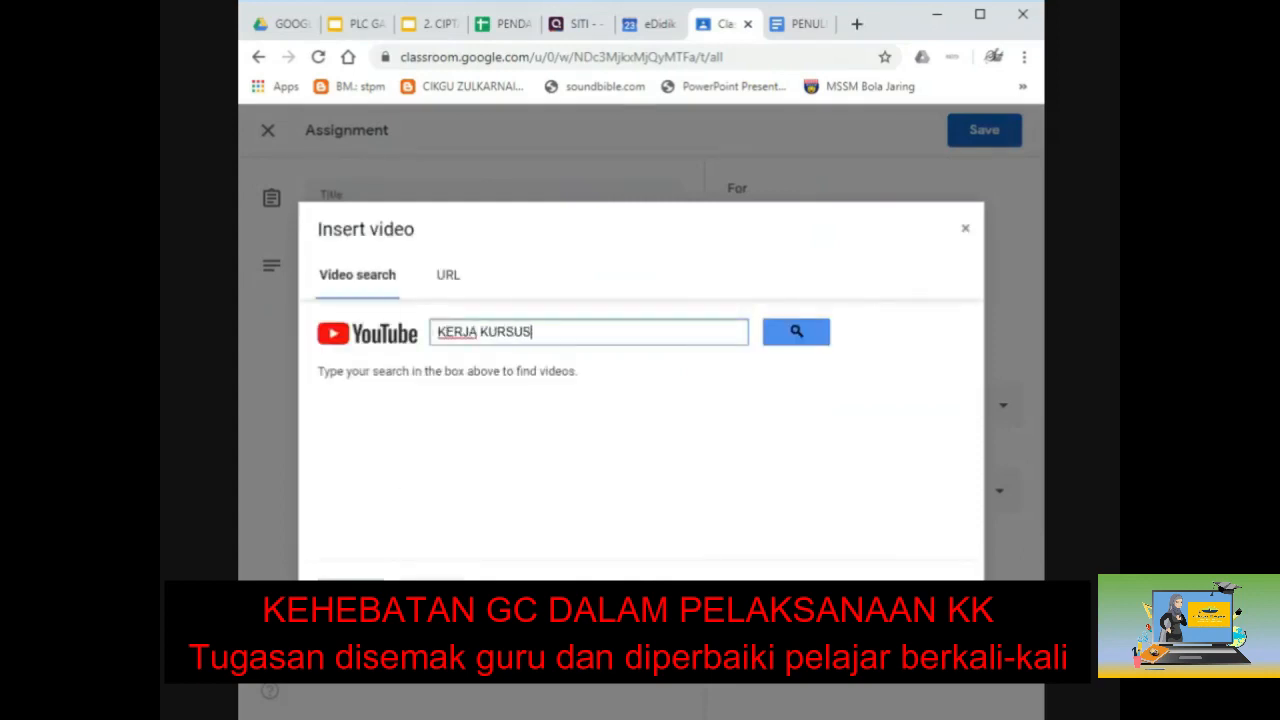
text(PENGAJIAN )
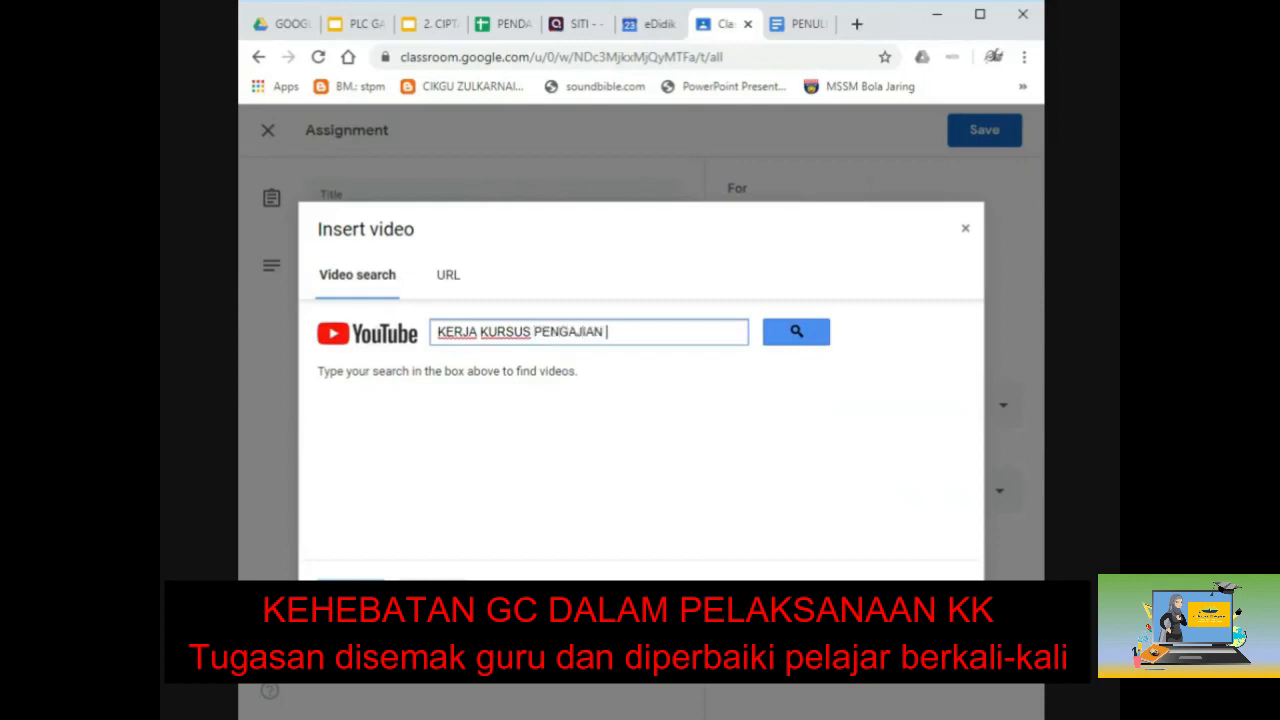
text(AM)
click(806, 336)
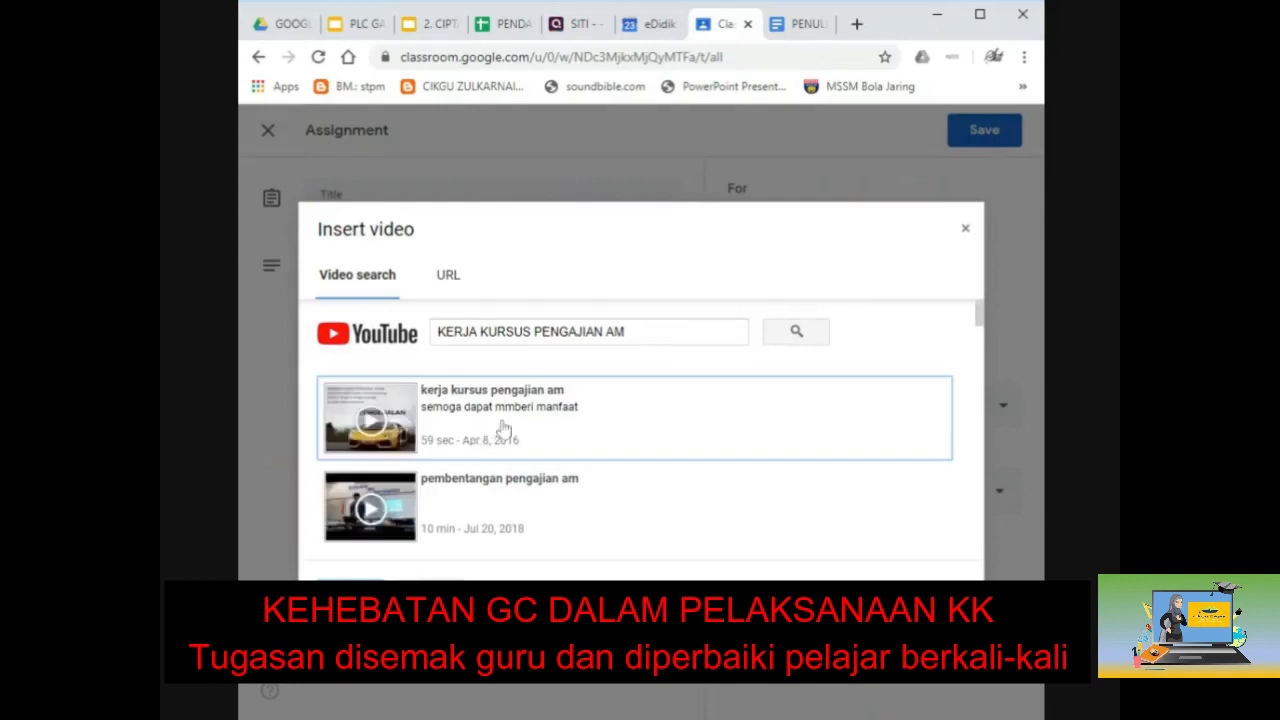
double_click(503, 428)
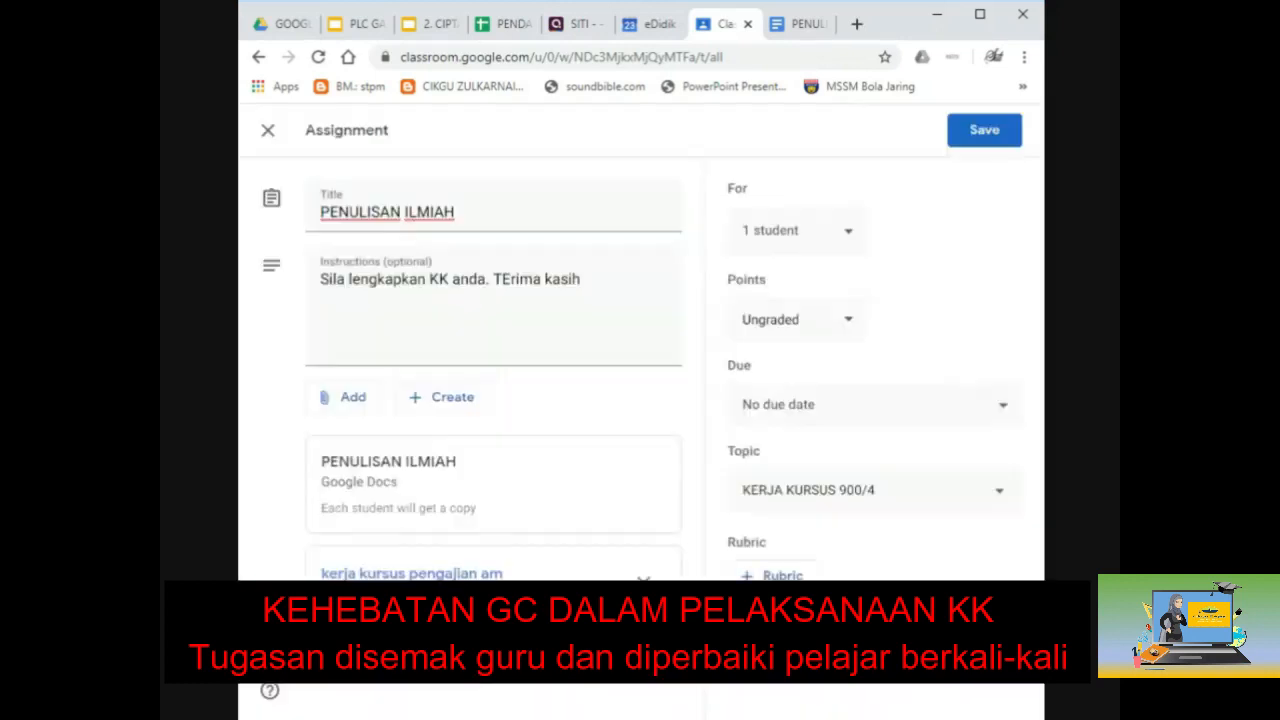
click(976, 140)
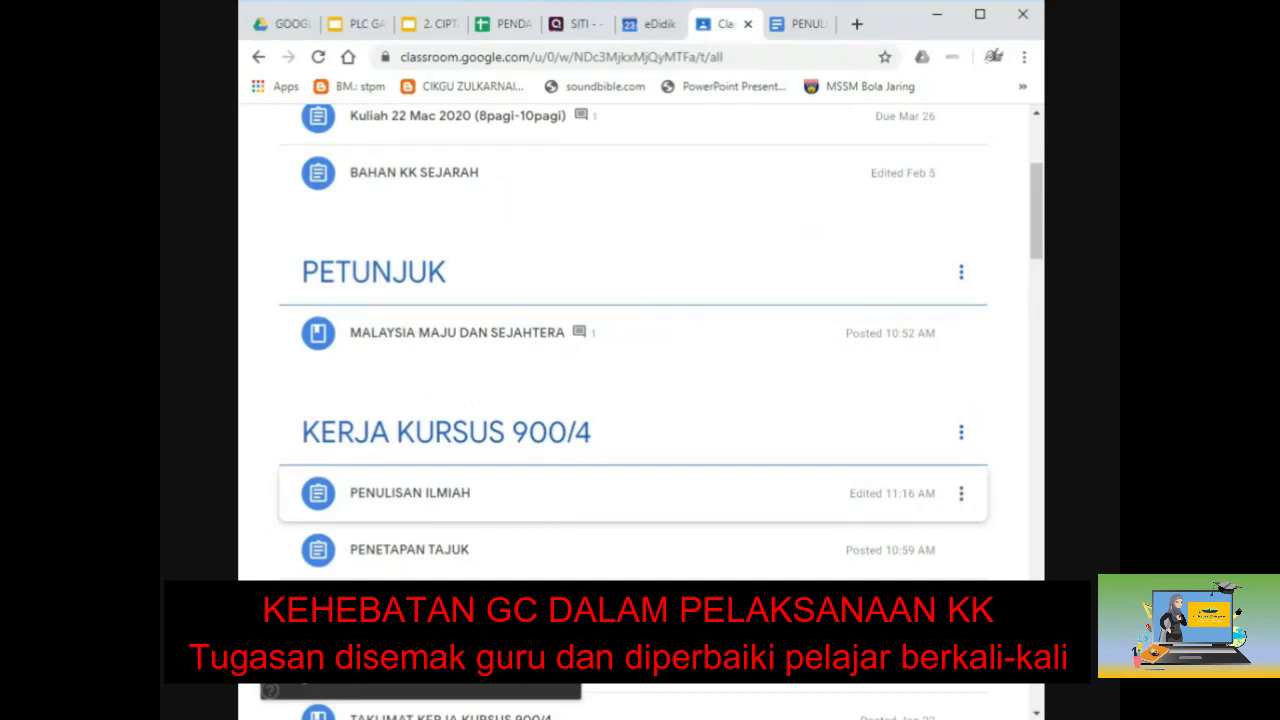
Step: Scroll back up the Classwork page and switch to the PLC GATE : GOOGLE CLASSROOM presentation
scroll(512, 330, up, 3)
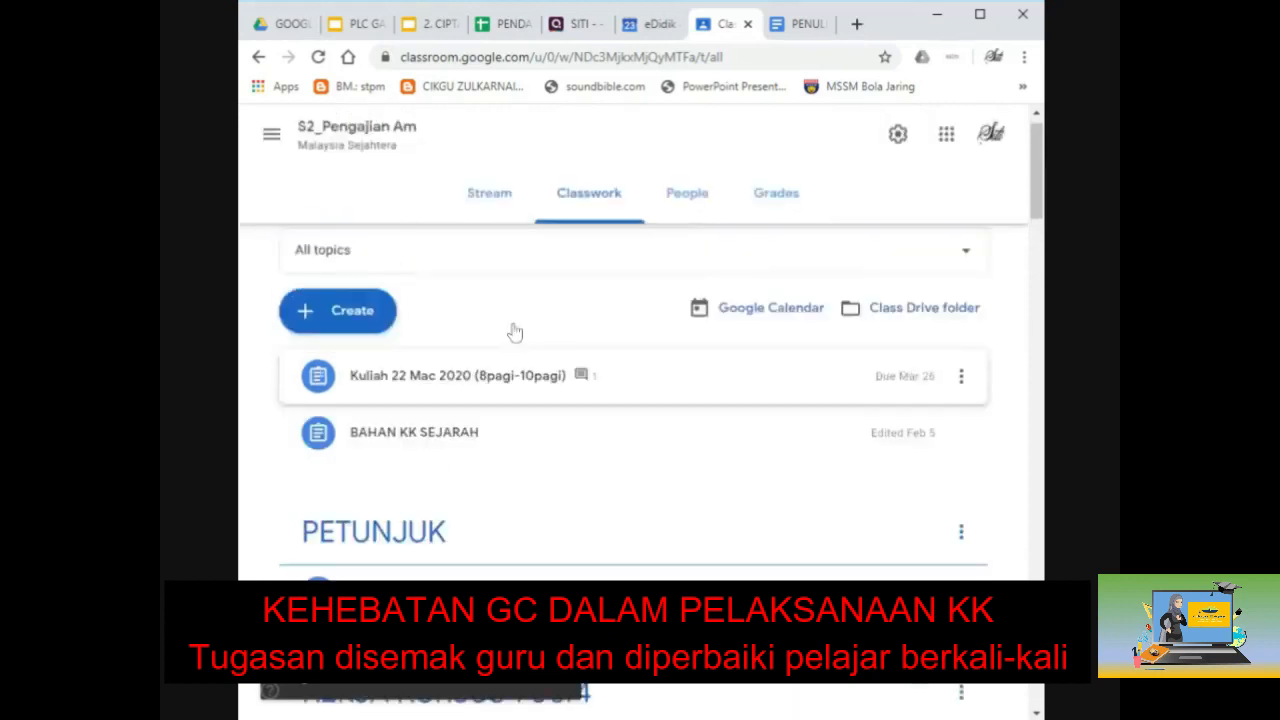
scroll(515, 332, up, 1)
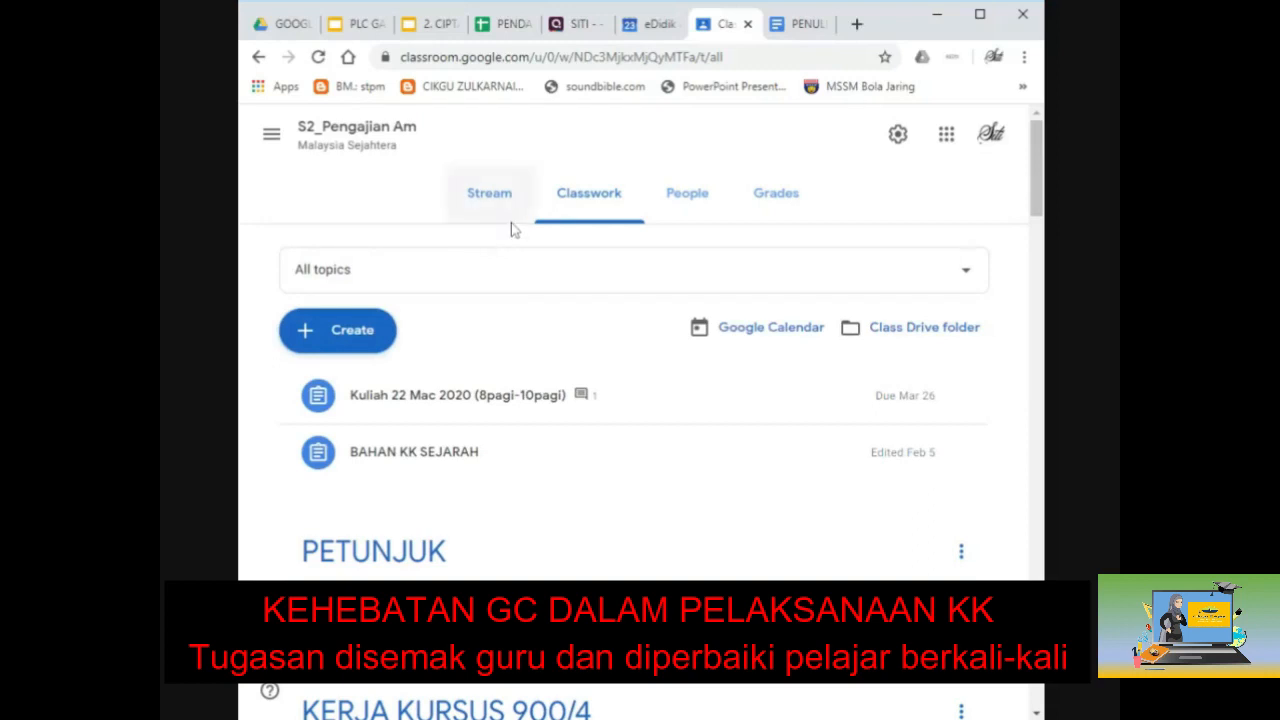
click(594, 208)
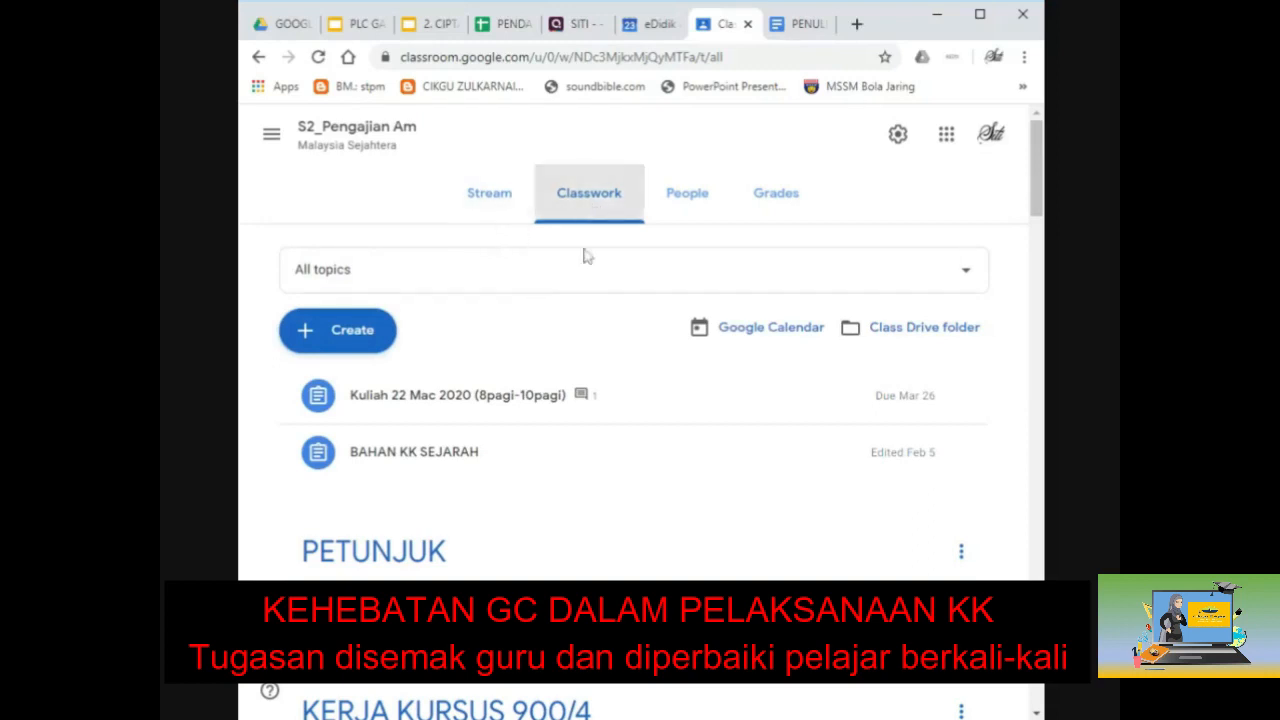
click(360, 24)
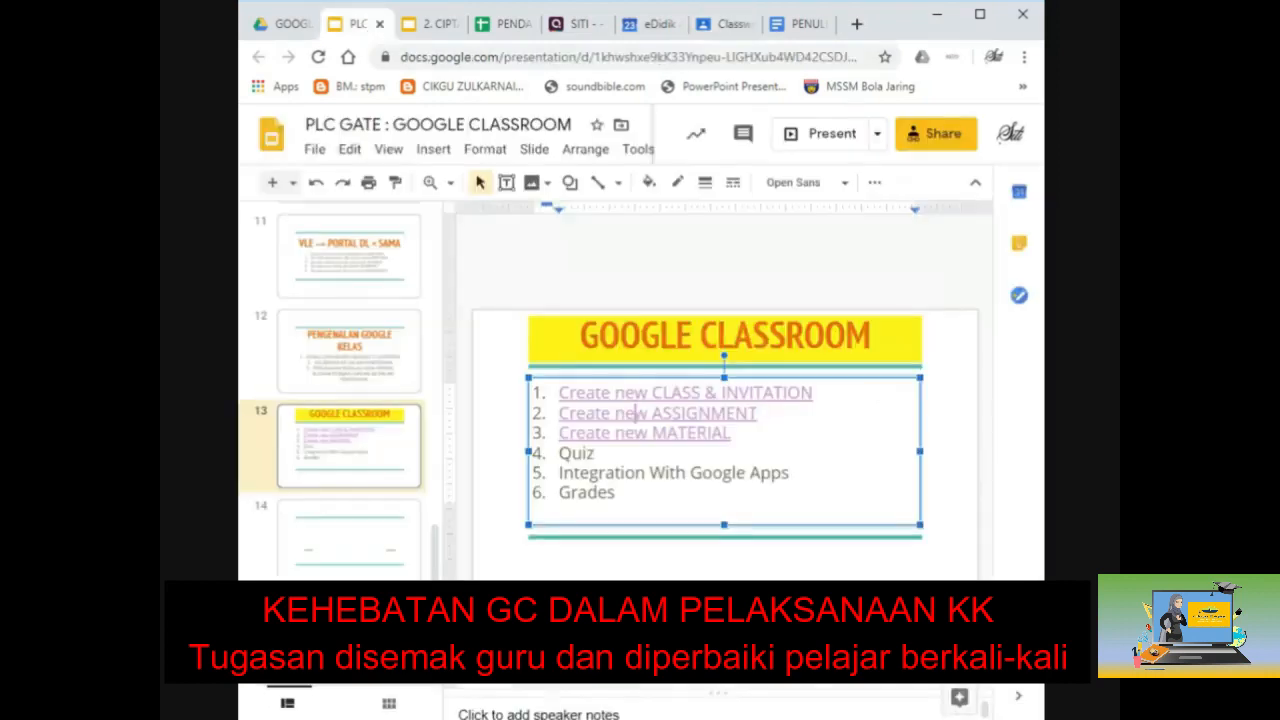
Step: Select the first three Create new lines on the GOOGLE CLASSROOM slide
drag(732, 433, 557, 392)
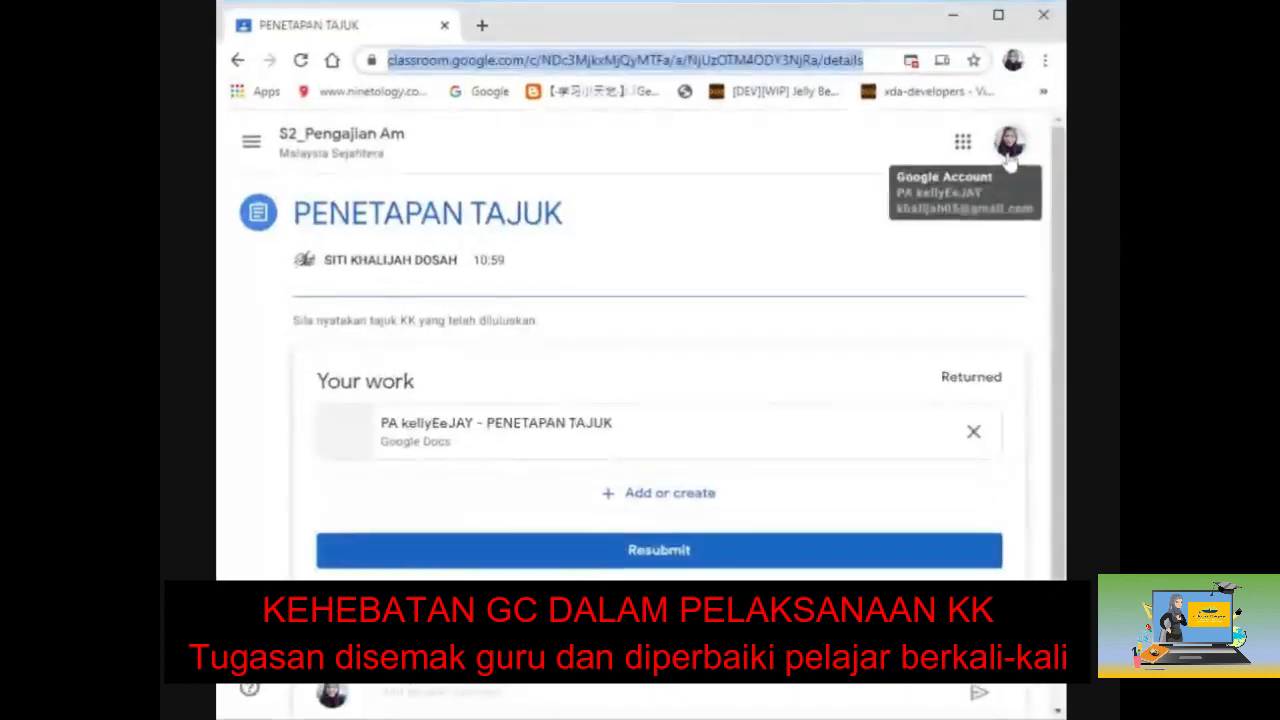
Step: Launch Google Drive in a new tab from the Google apps grid
click(962, 143)
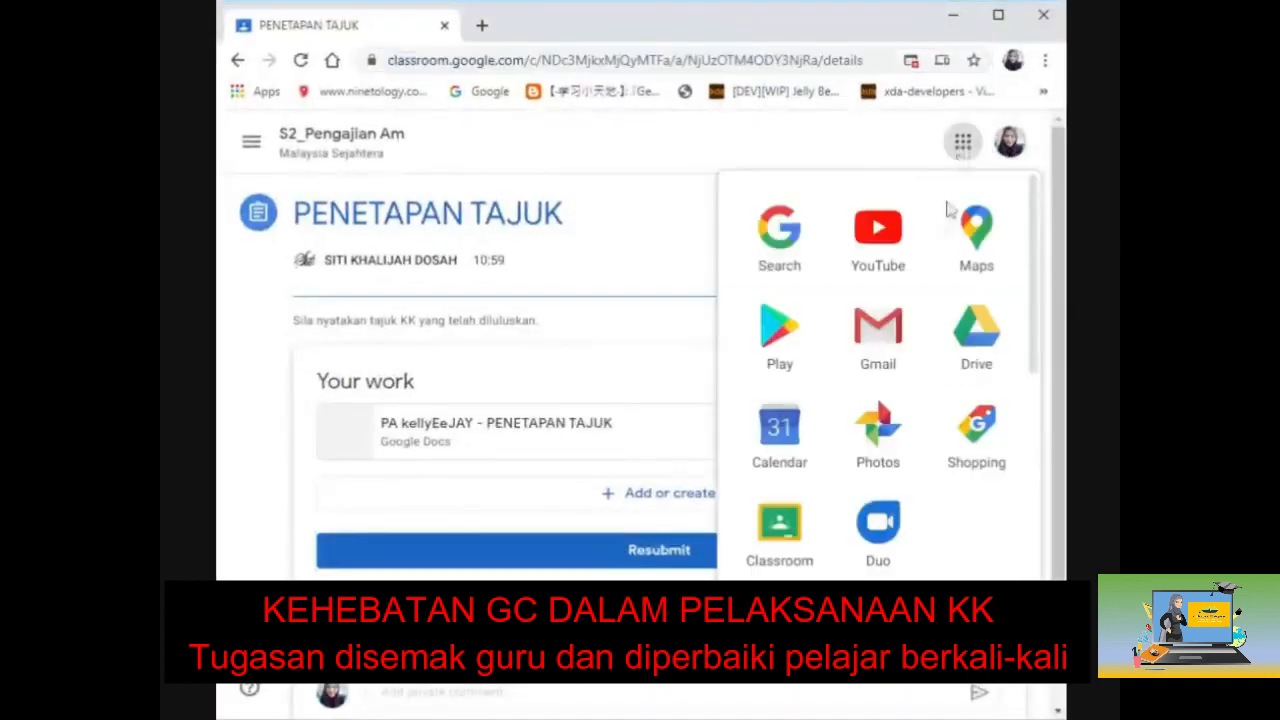
click(977, 330)
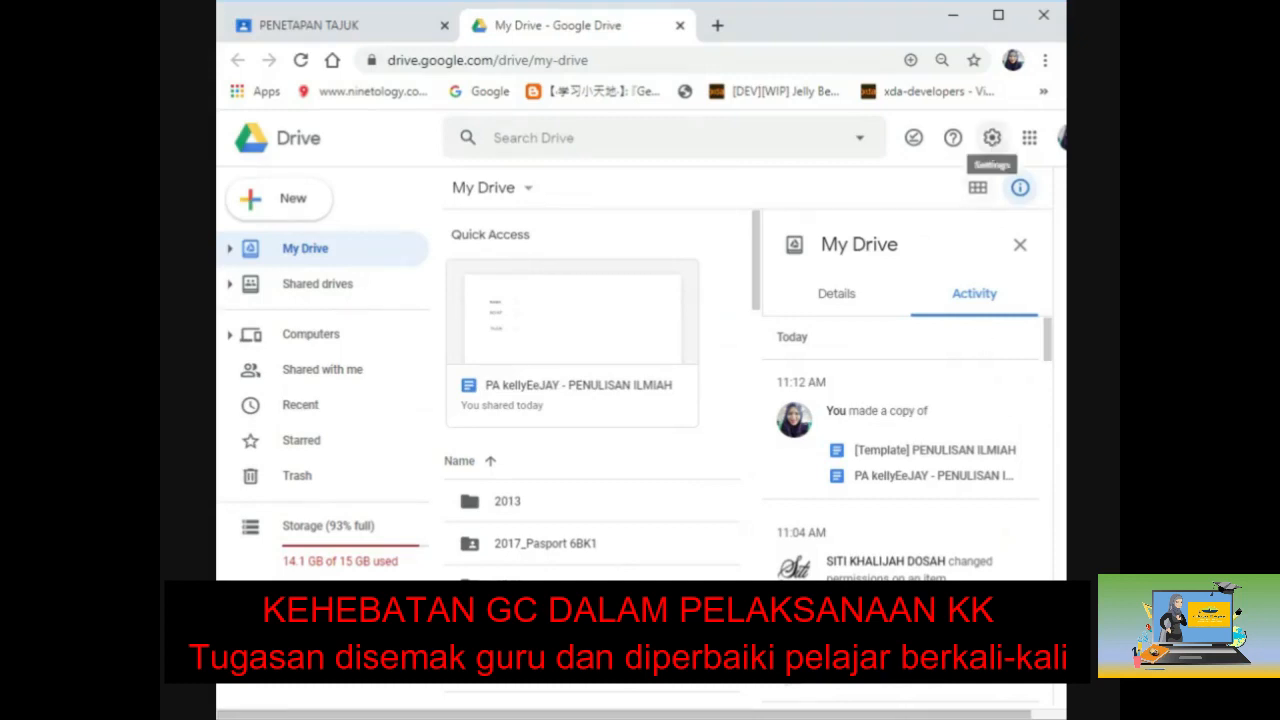
Step: Uncheck 'Convert uploaded files to Google Docs editor format' in Drive Settings and close them
click(992, 137)
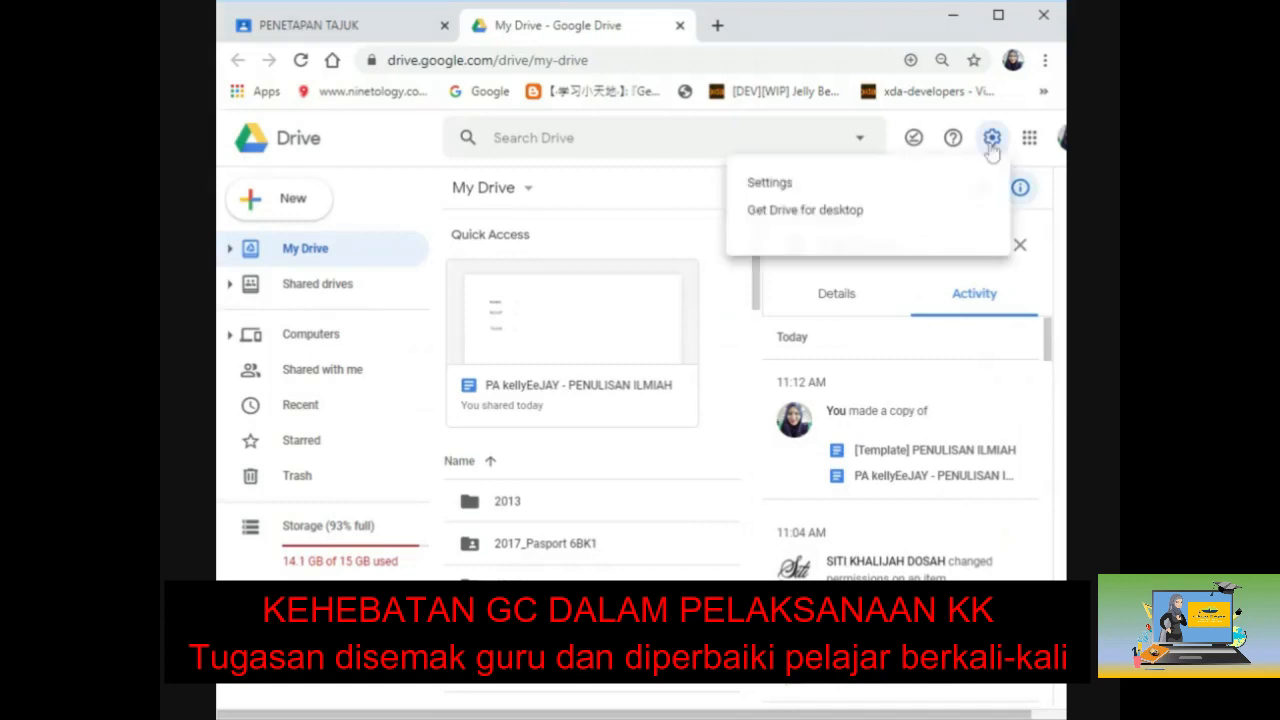
click(915, 192)
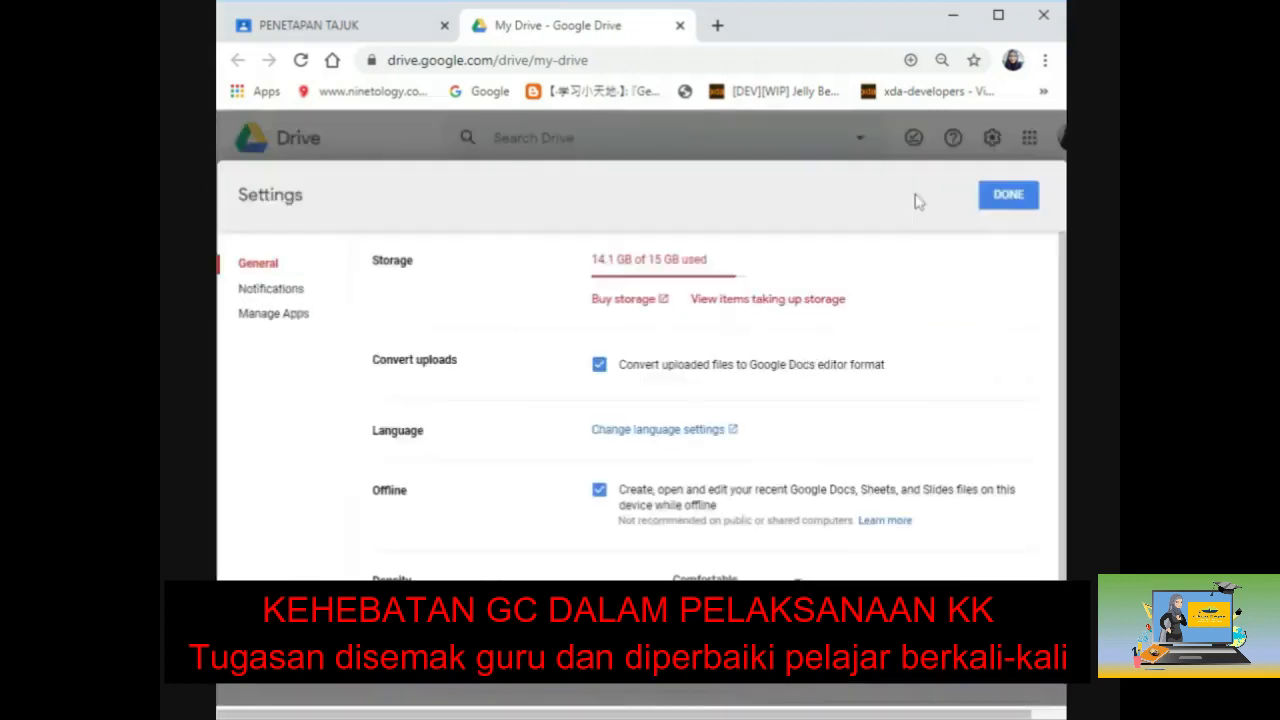
click(598, 368)
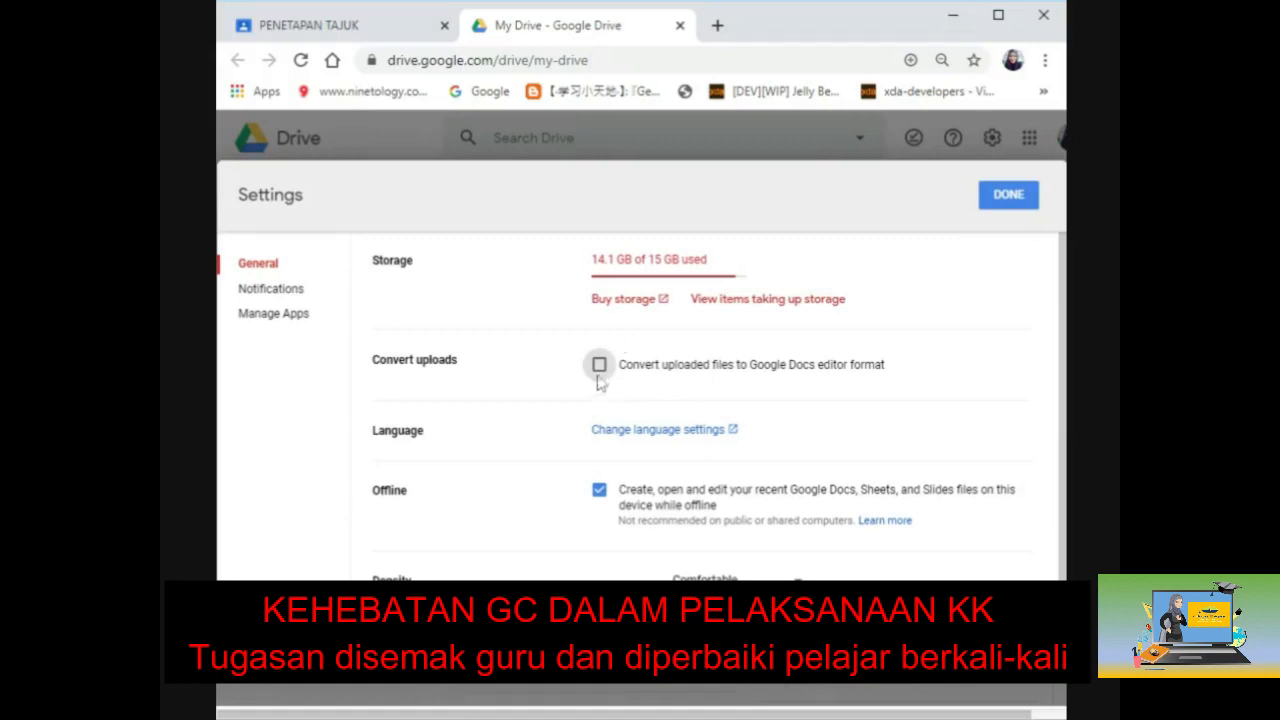
click(1007, 196)
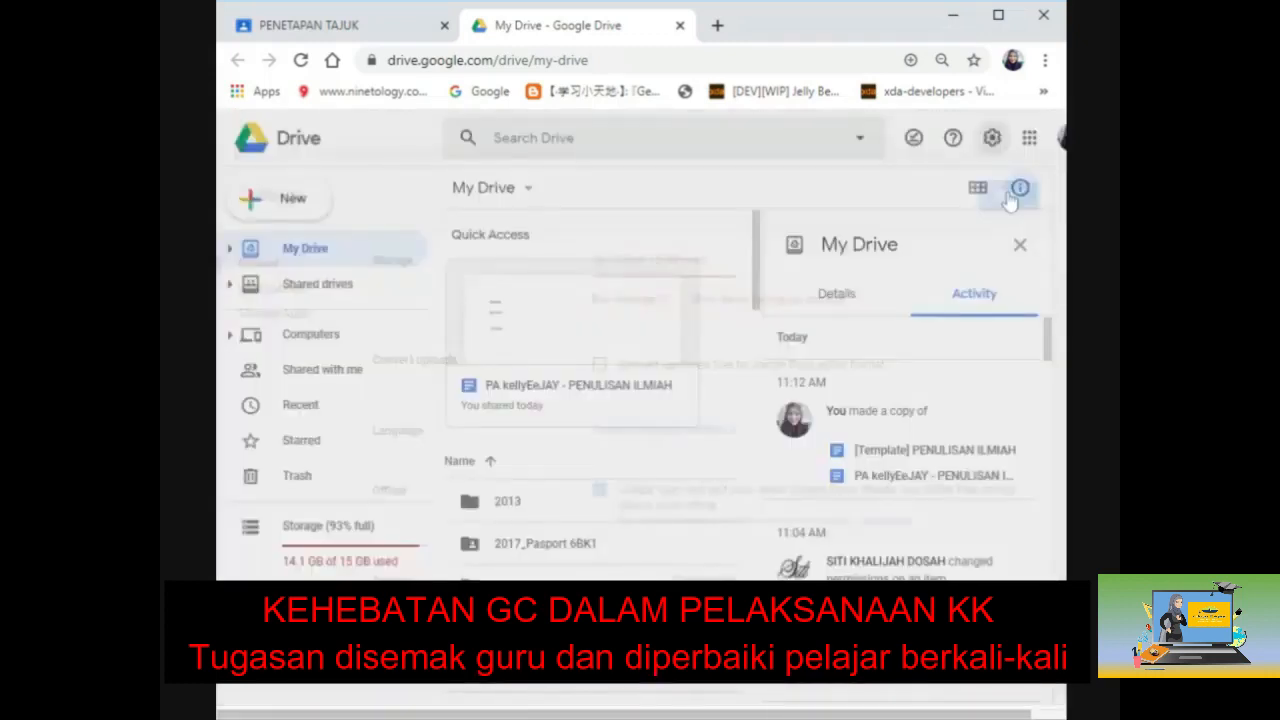
Step: Create a new folder named AAAA in My Drive and open it
click(300, 200)
click(306, 208)
text(AAAA)
click(760, 455)
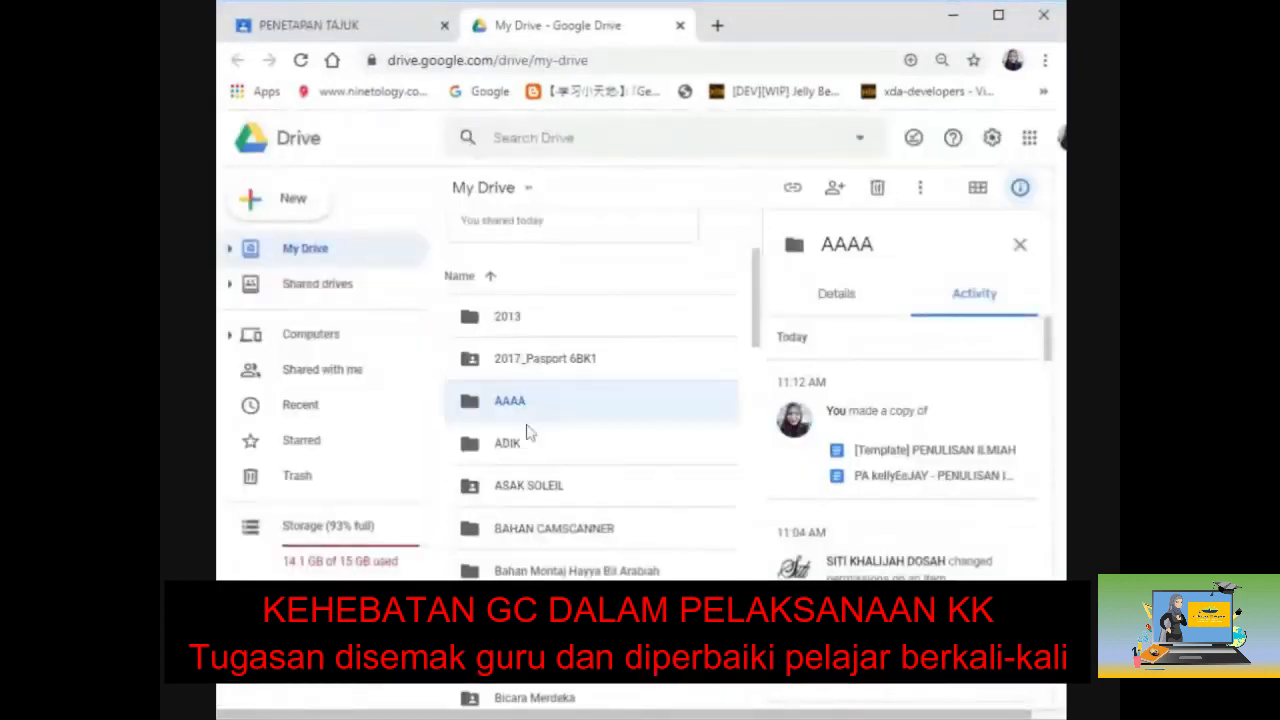
scroll(522, 427, up, 2)
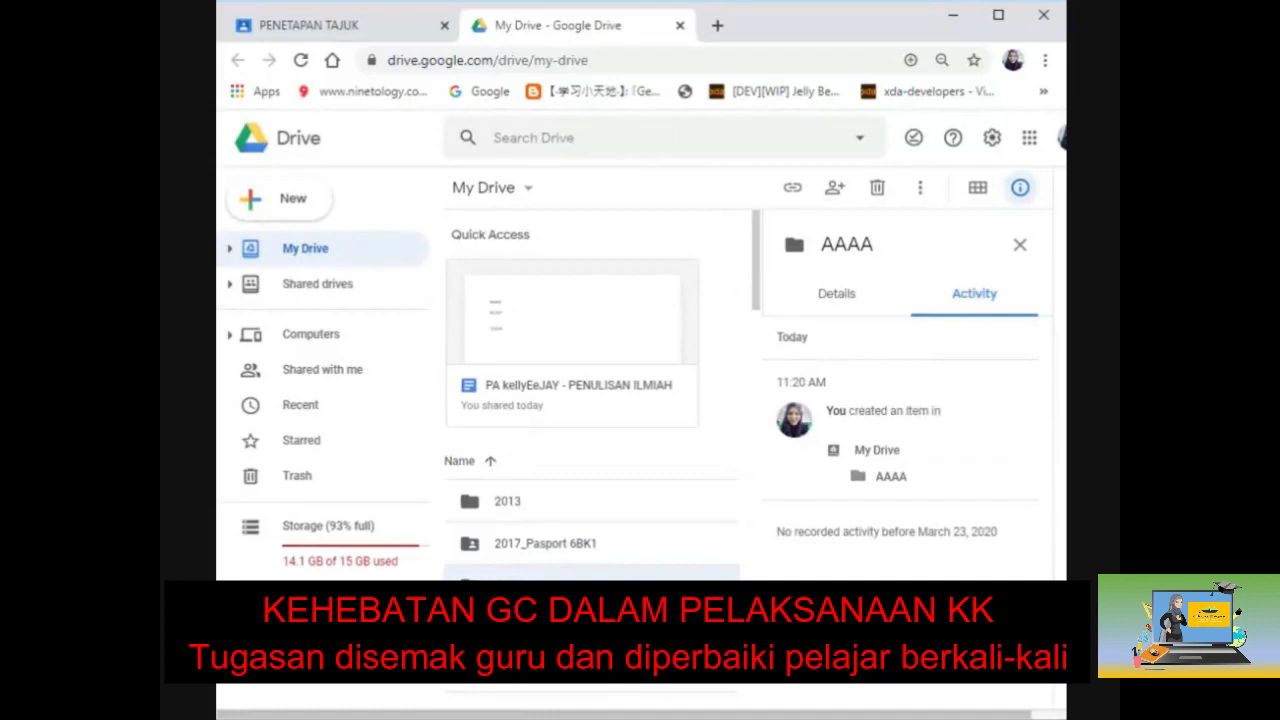
double_click(575, 588)
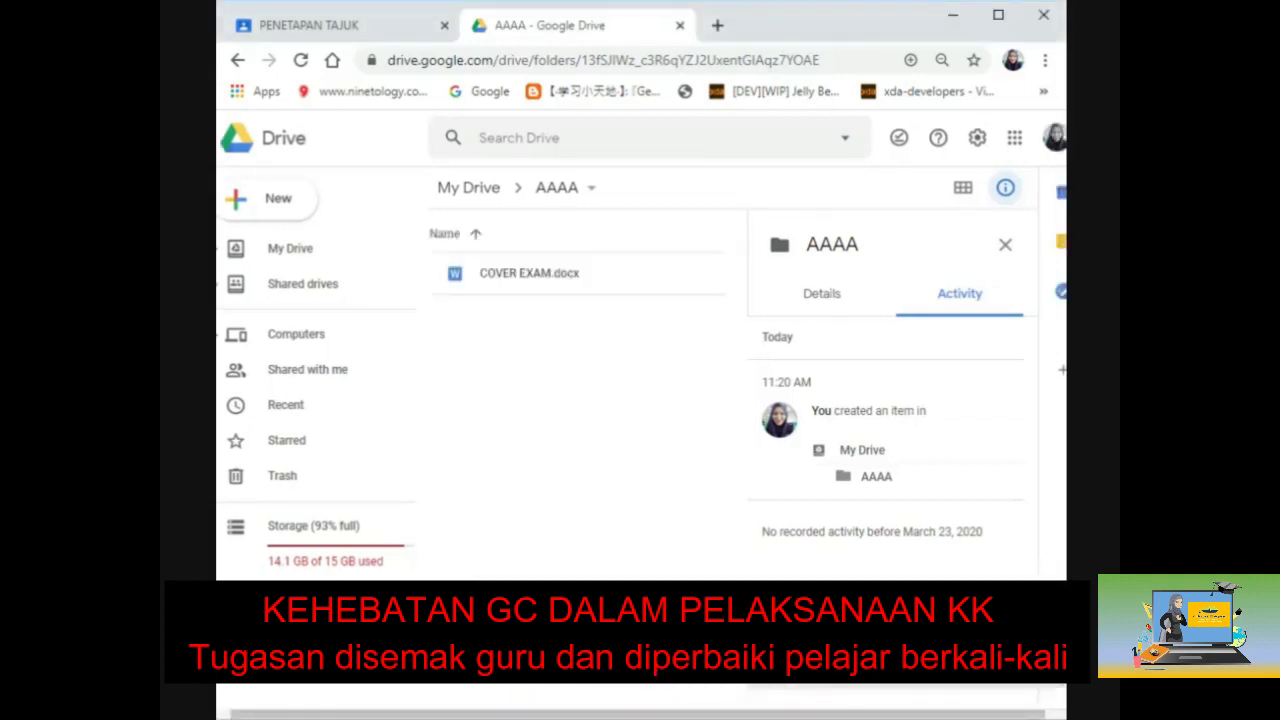
Step: Rename COVER EXAM.docx to COVER KK.docx and maximize the browser window
right_click(478, 286)
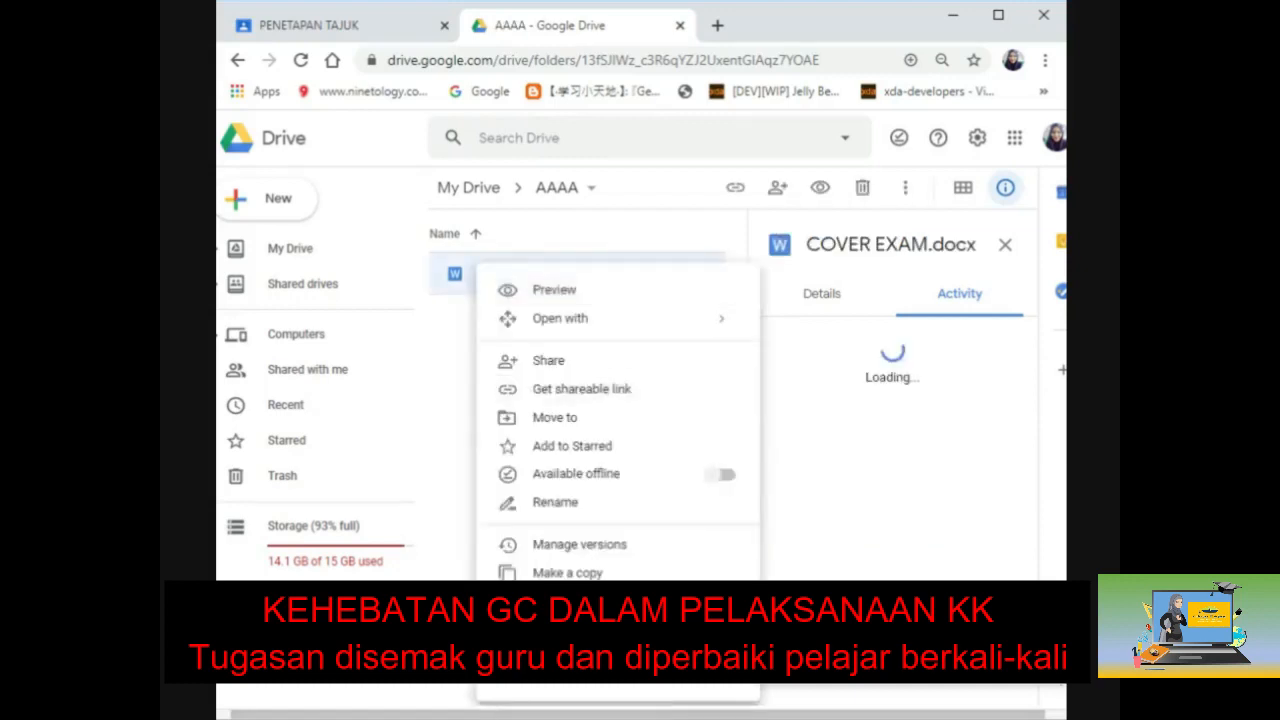
click(580, 503)
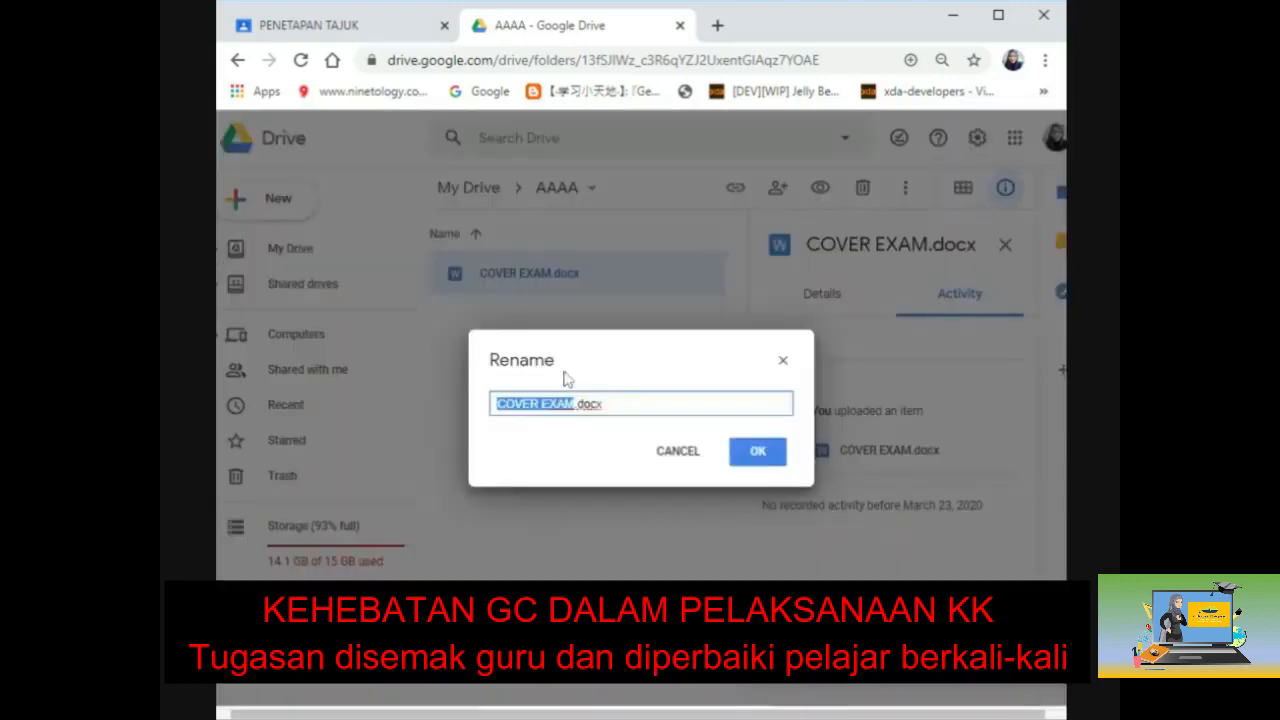
click(575, 403)
key(BackSpace)
key(BackSpace)
key(BackSpace)
key(BackSpace)
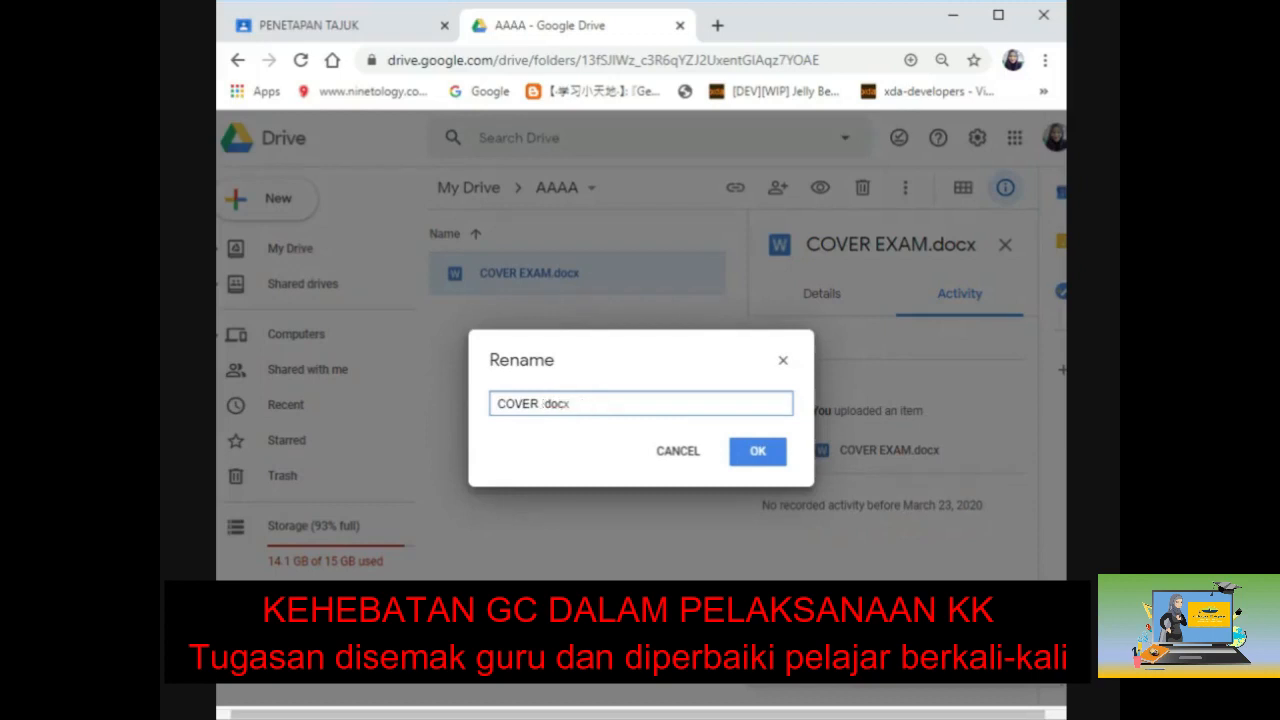
text(KK)
click(745, 455)
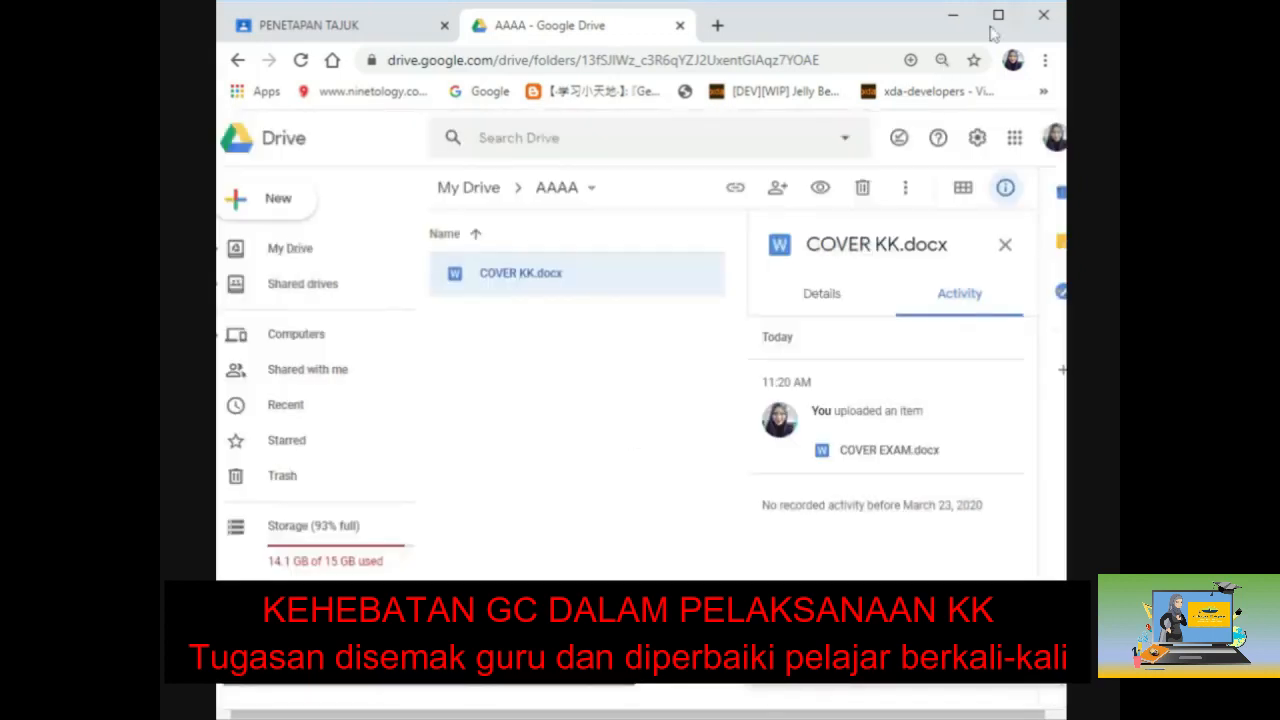
click(997, 15)
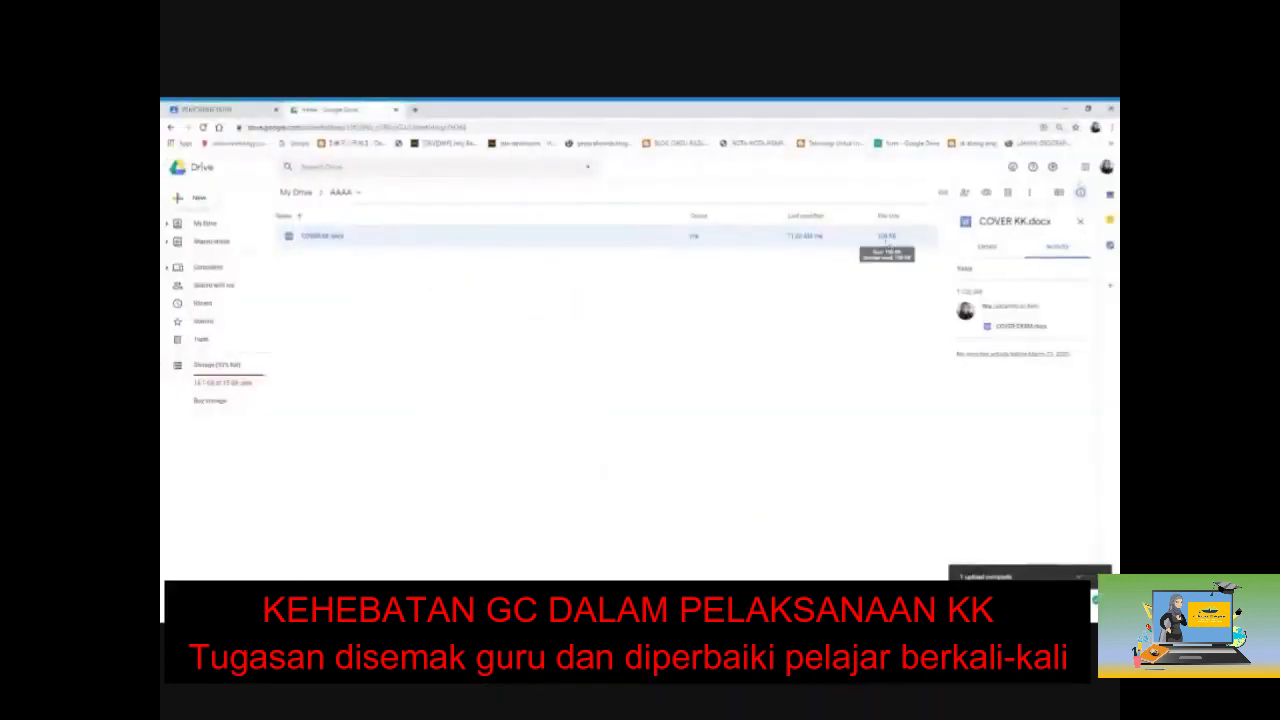
Step: Re-enable converting uploads to Google Docs format, then upload COVER EXAM into the AAAA folder
click(1053, 170)
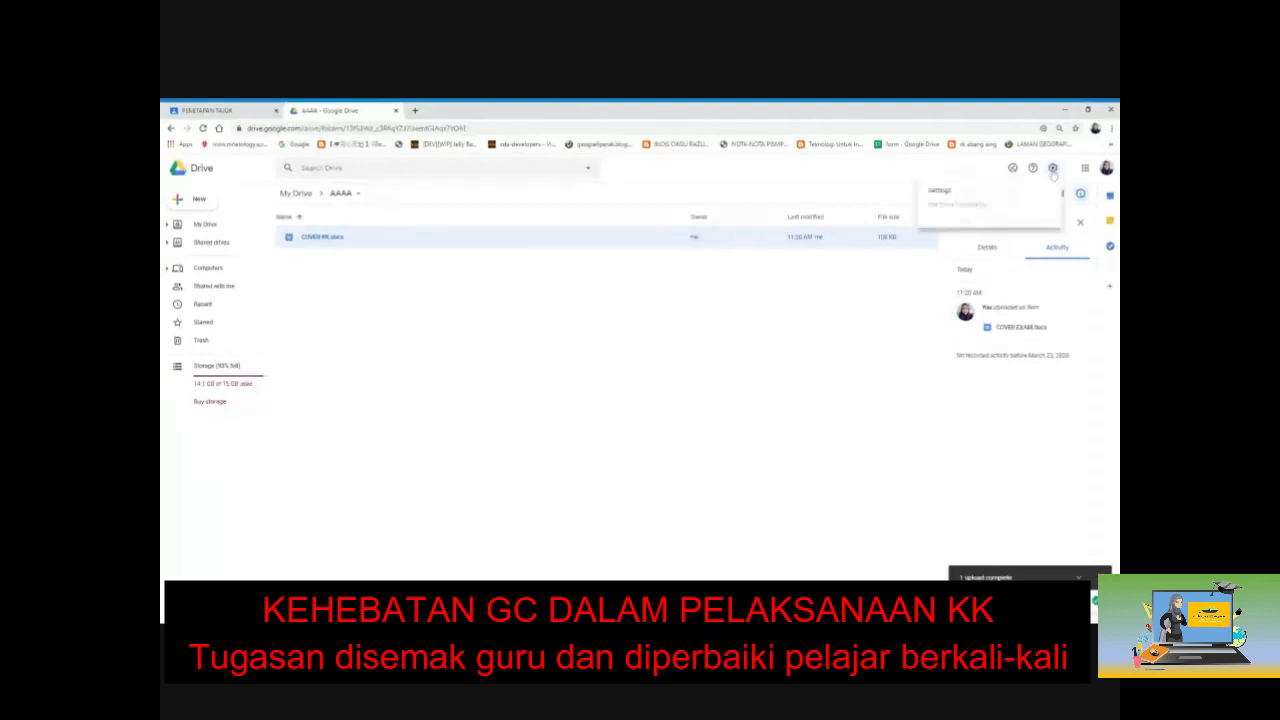
click(966, 193)
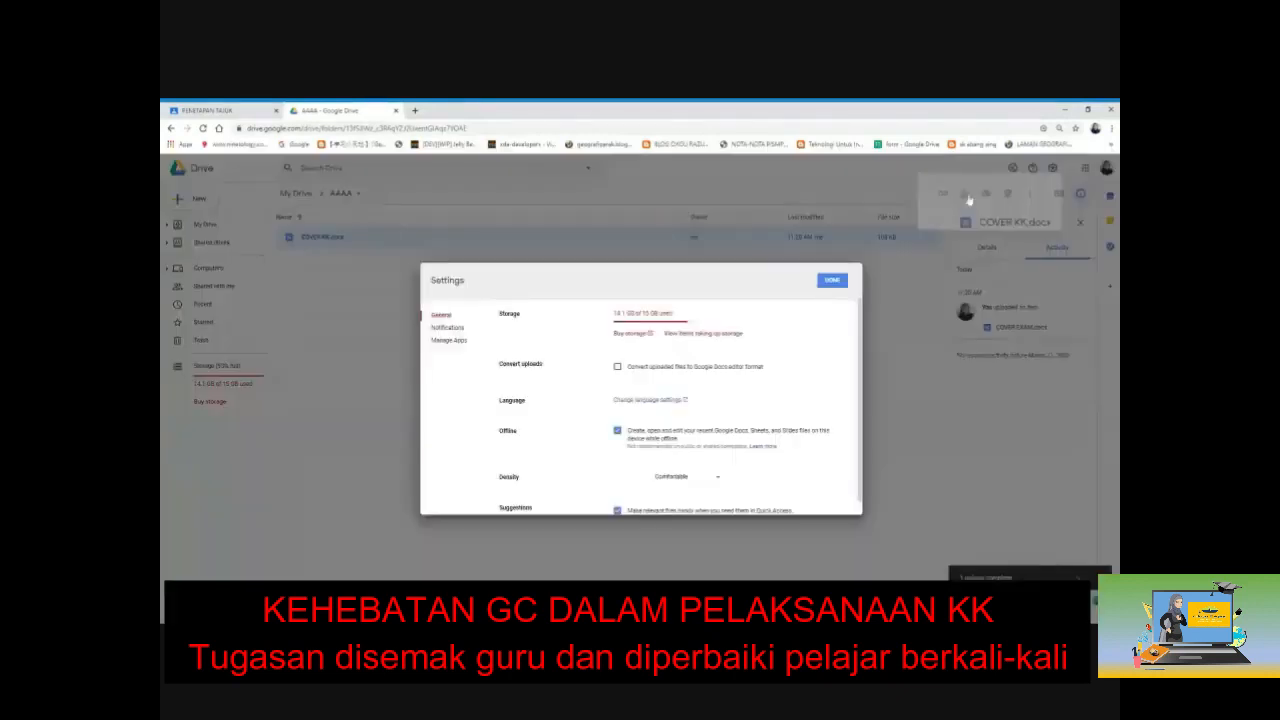
click(616, 368)
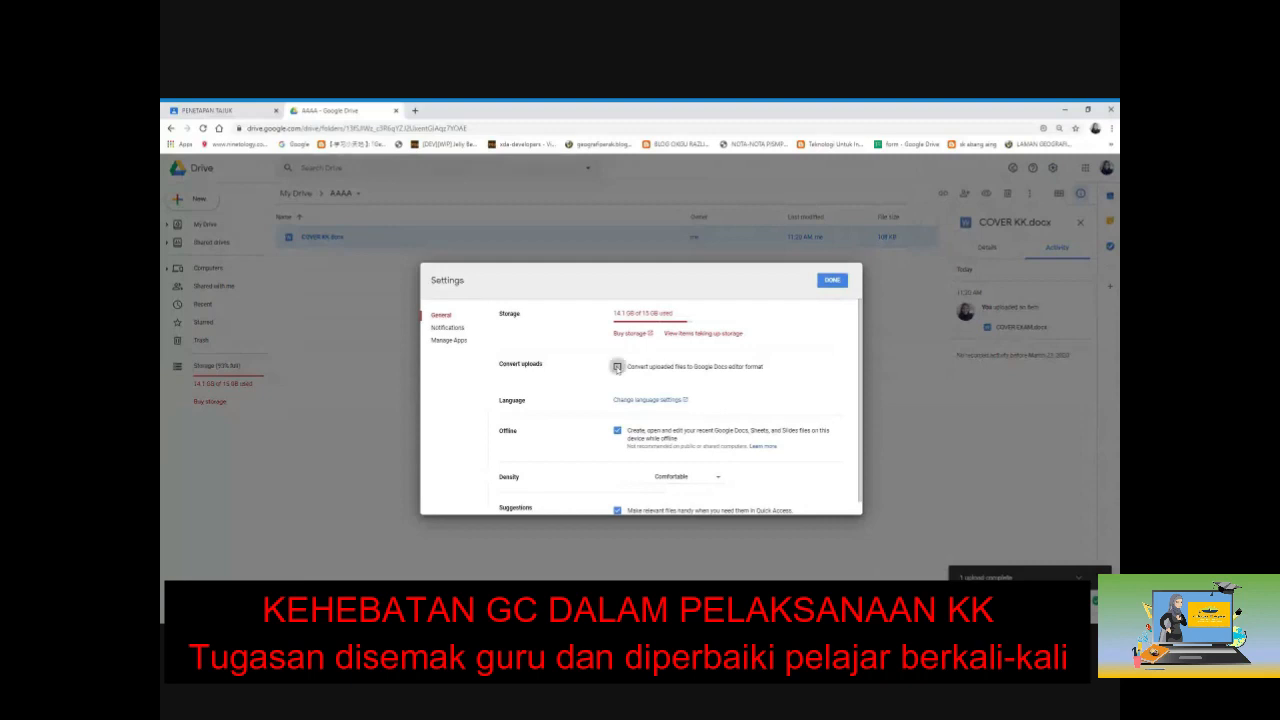
click(833, 281)
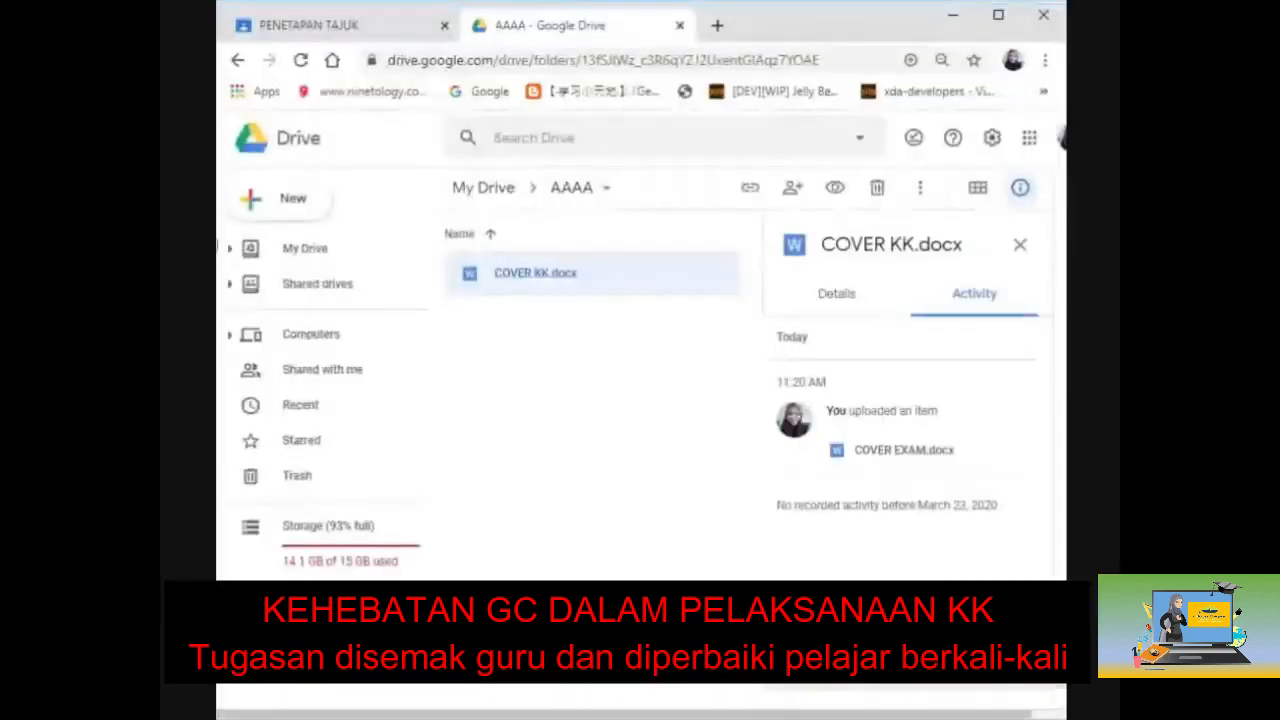
drag(216, 246, 590, 430)
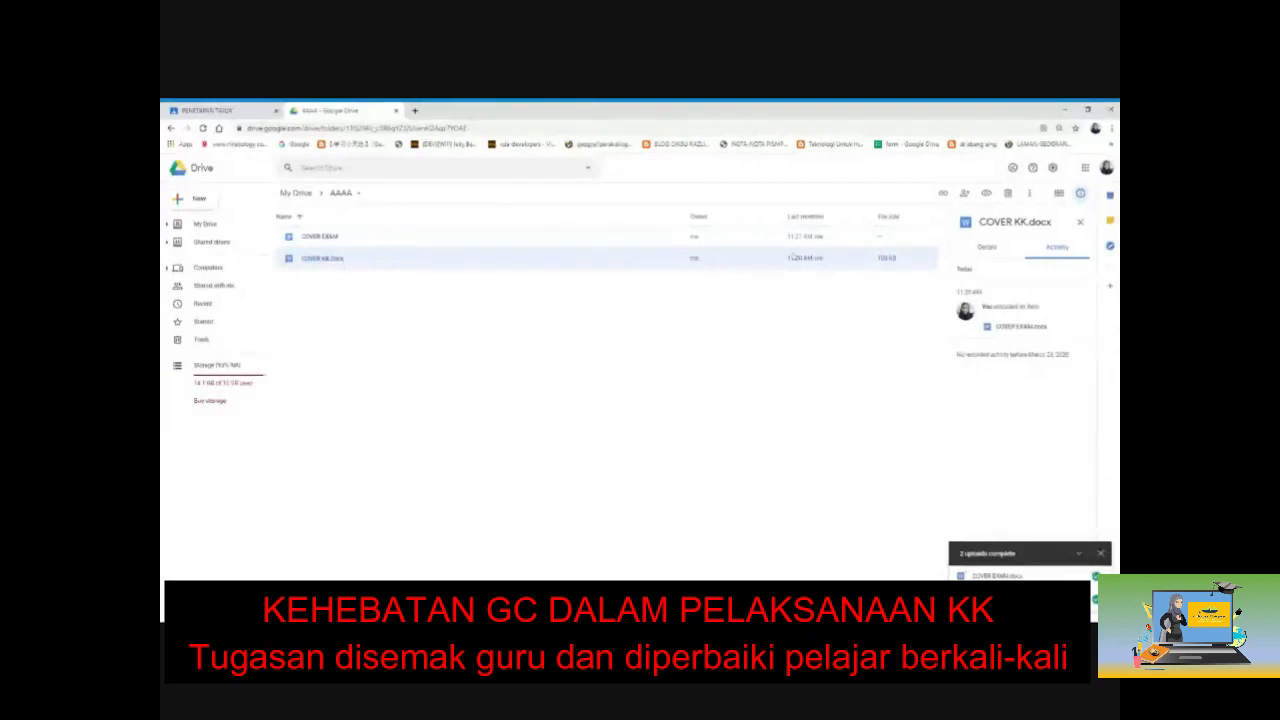
Step: Rename the uploaded file from COVER EXAM to COVER KK
click(403, 240)
right_click(403, 240)
click(461, 367)
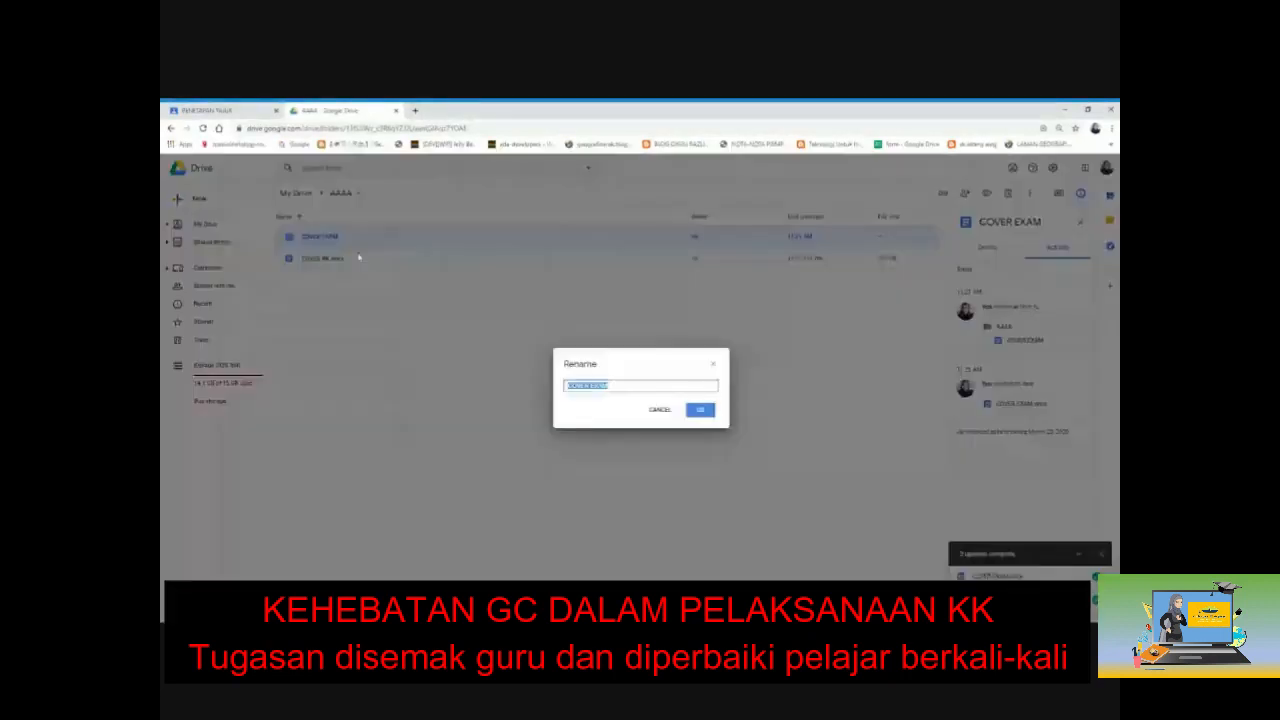
click(610, 386)
key(BackSpace)
key(BackSpace)
key(BackSpace)
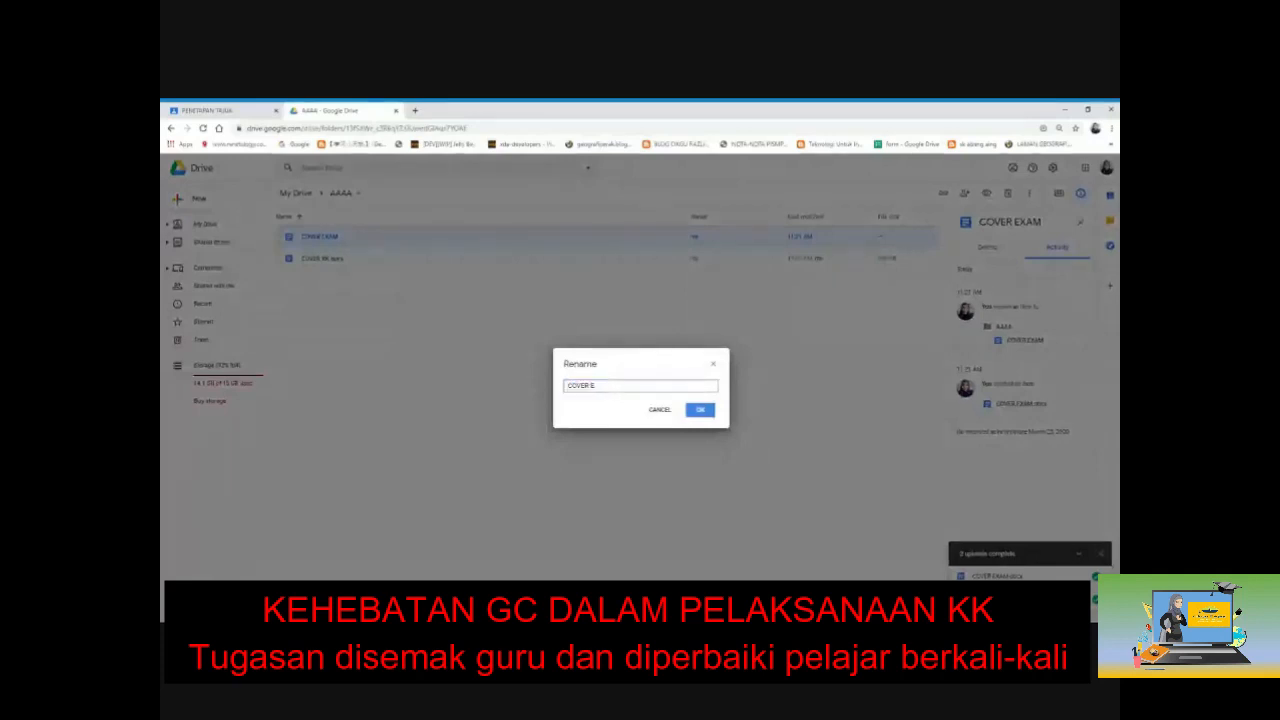
text(KK)
click(700, 416)
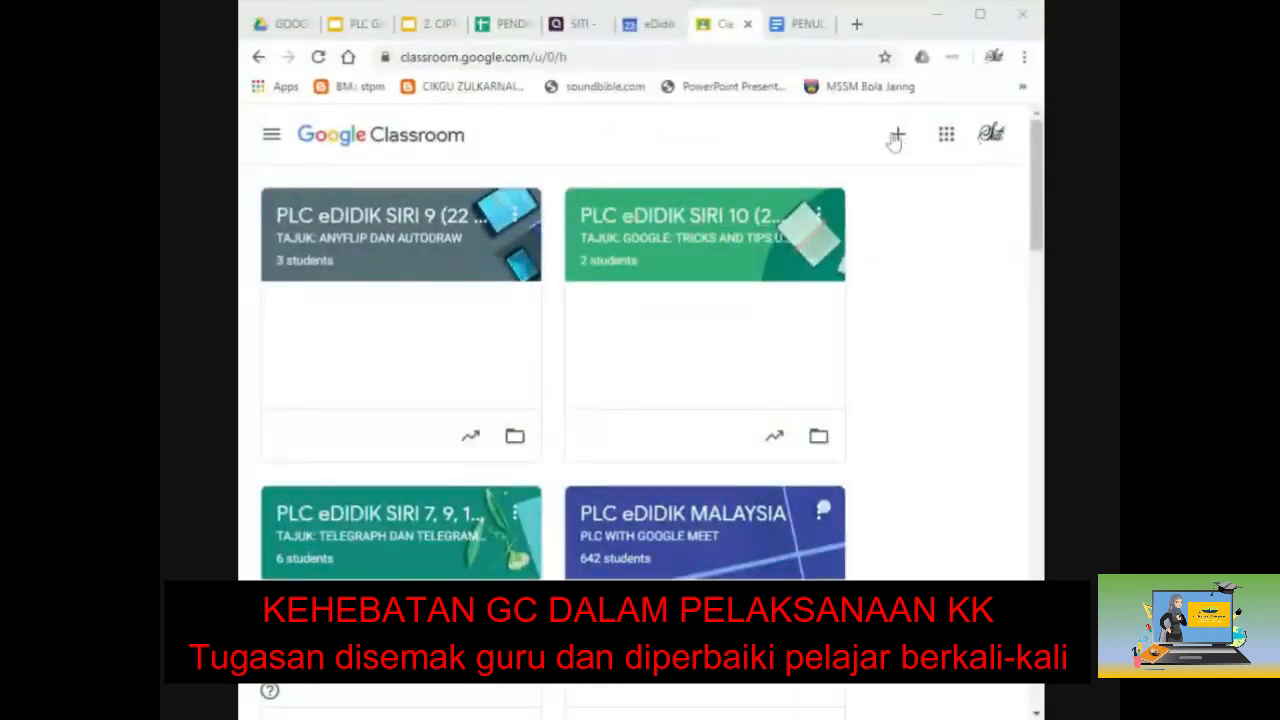
Step: Join the pengajian am semester 2 class using the pasted class code
click(898, 136)
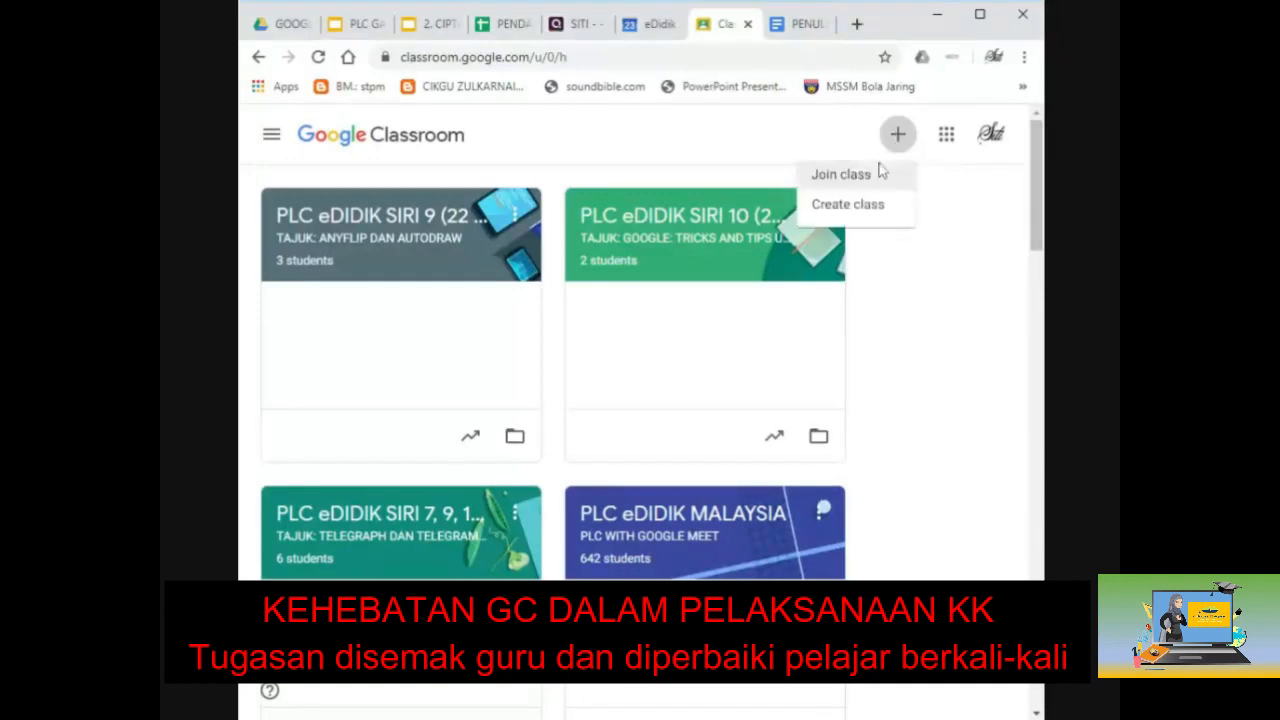
click(841, 174)
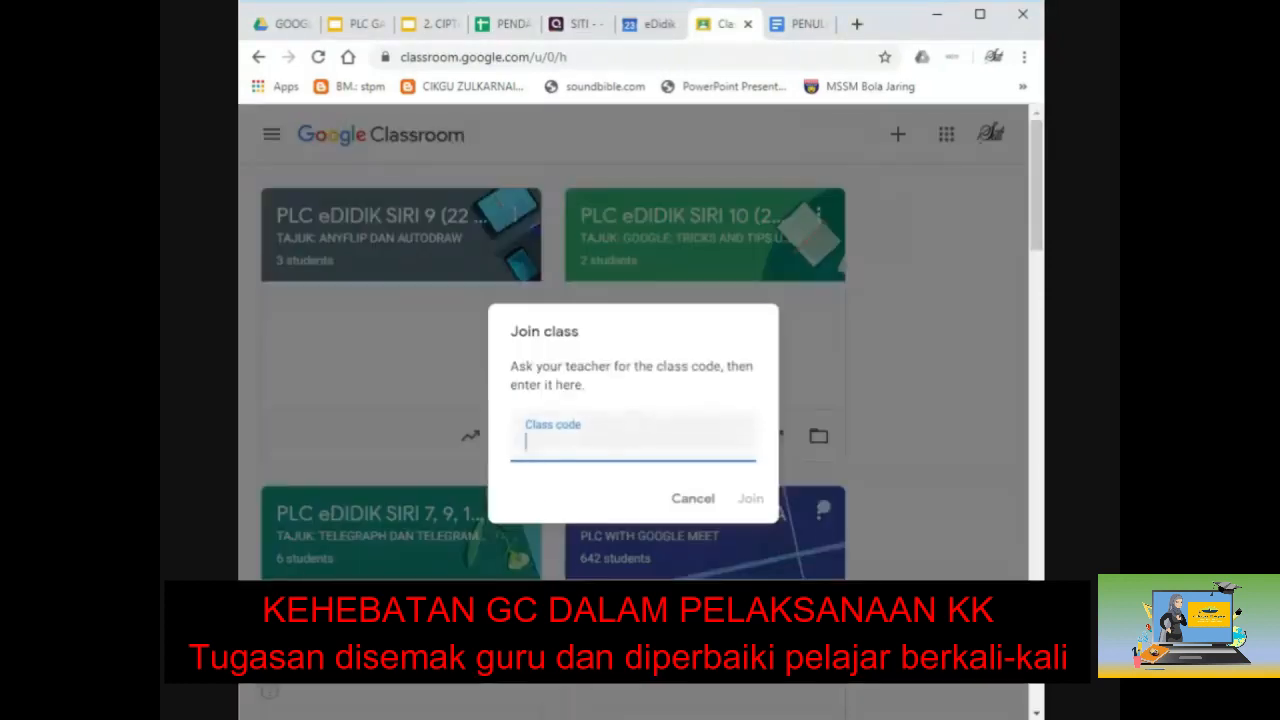
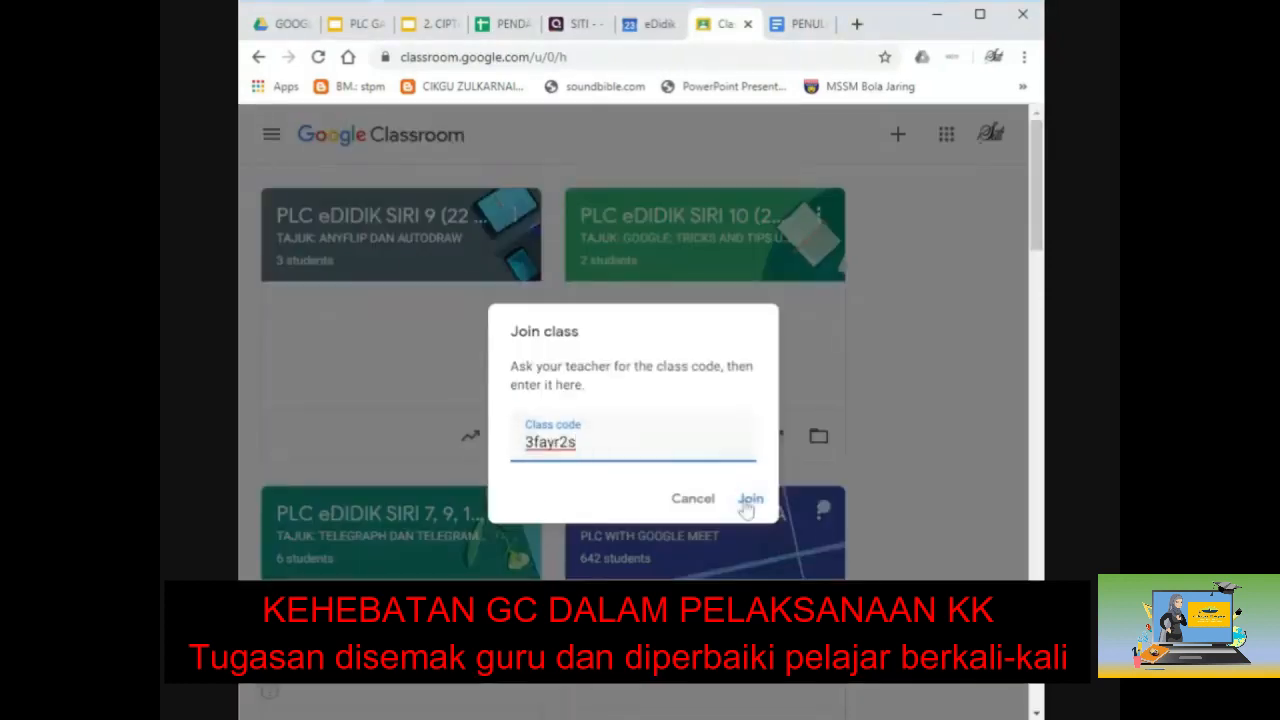
click(749, 499)
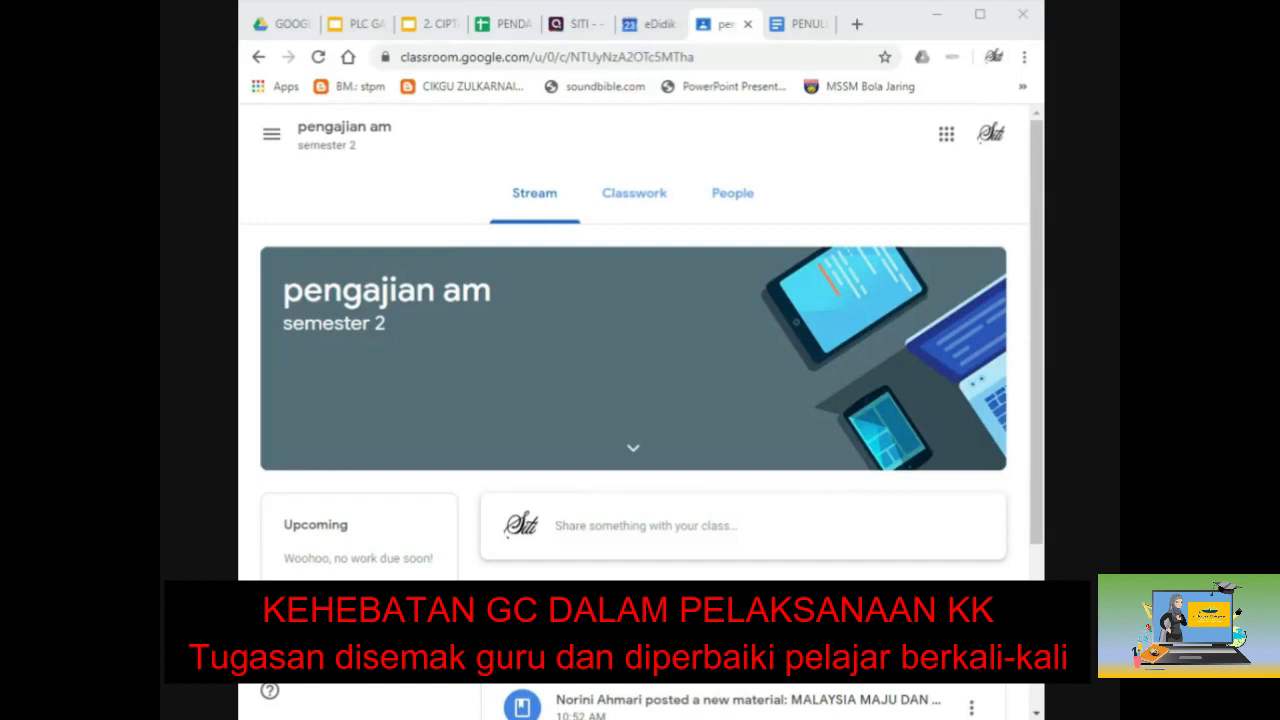
Step: Open the penetapan tajuk assignment page from the class's Classwork list under kk
click(648, 205)
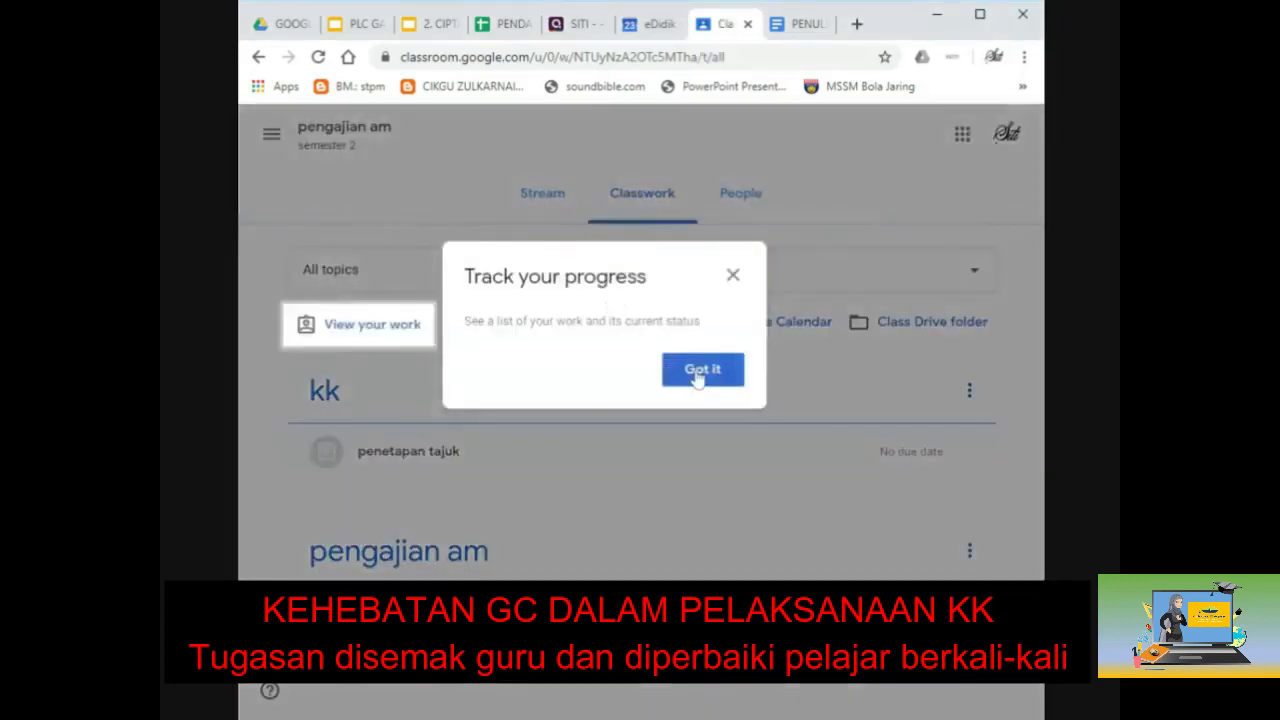
click(699, 372)
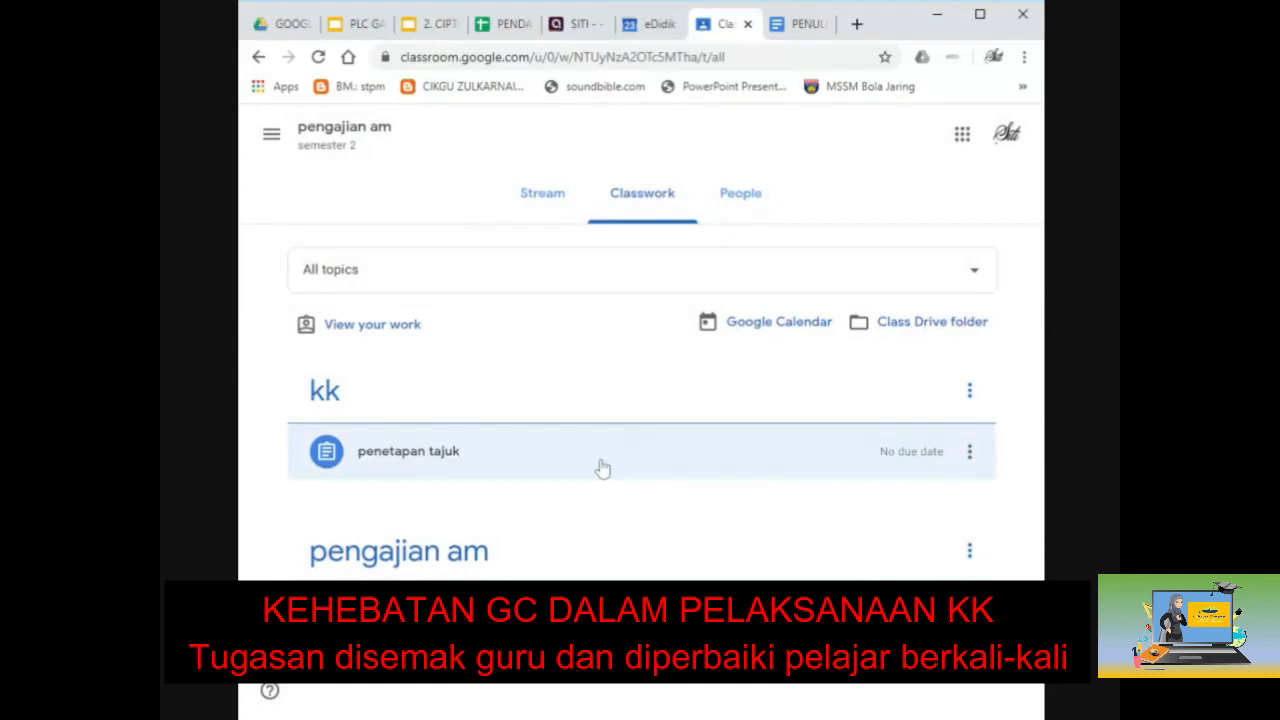
click(441, 452)
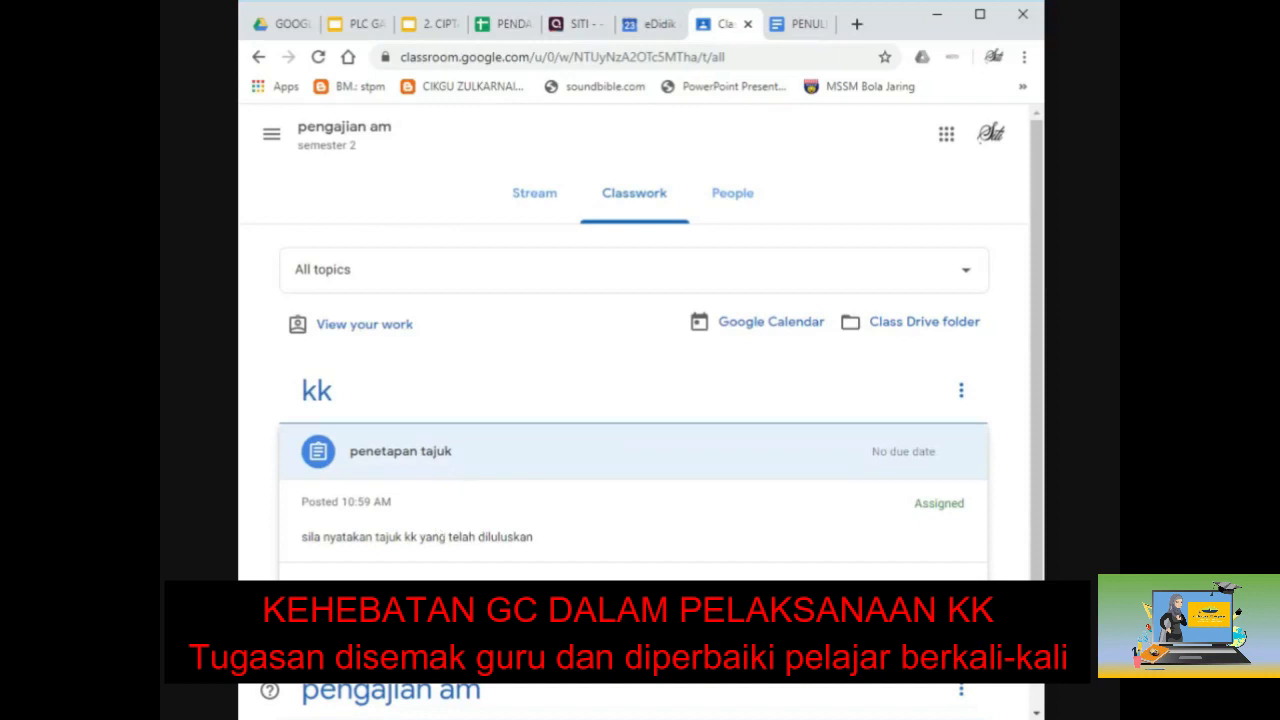
scroll(472, 492, down, 1)
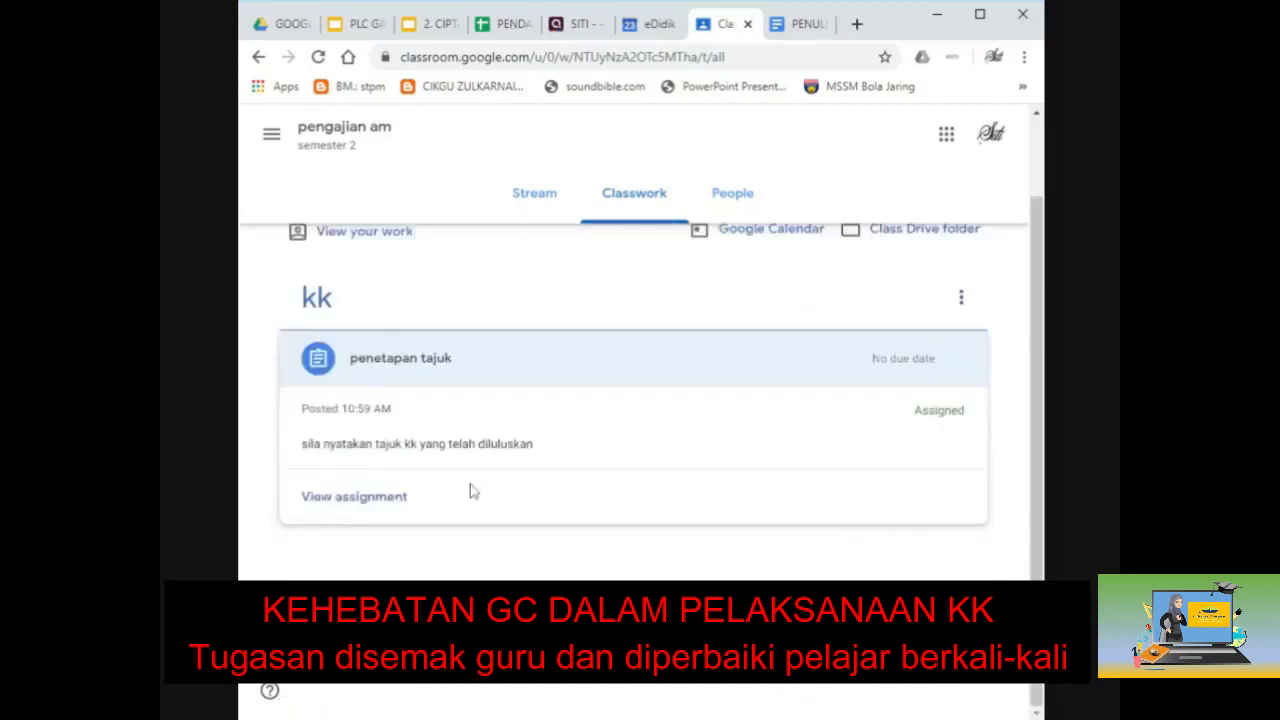
scroll(472, 492, up, 1)
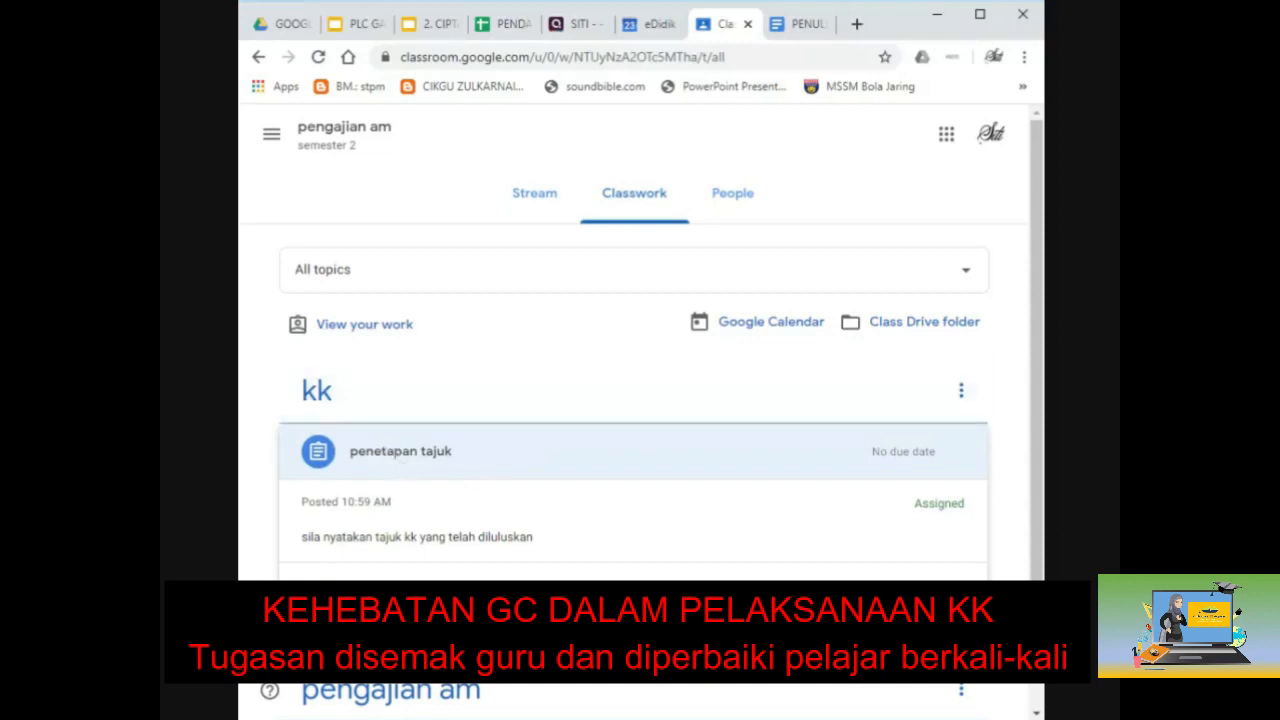
click(352, 590)
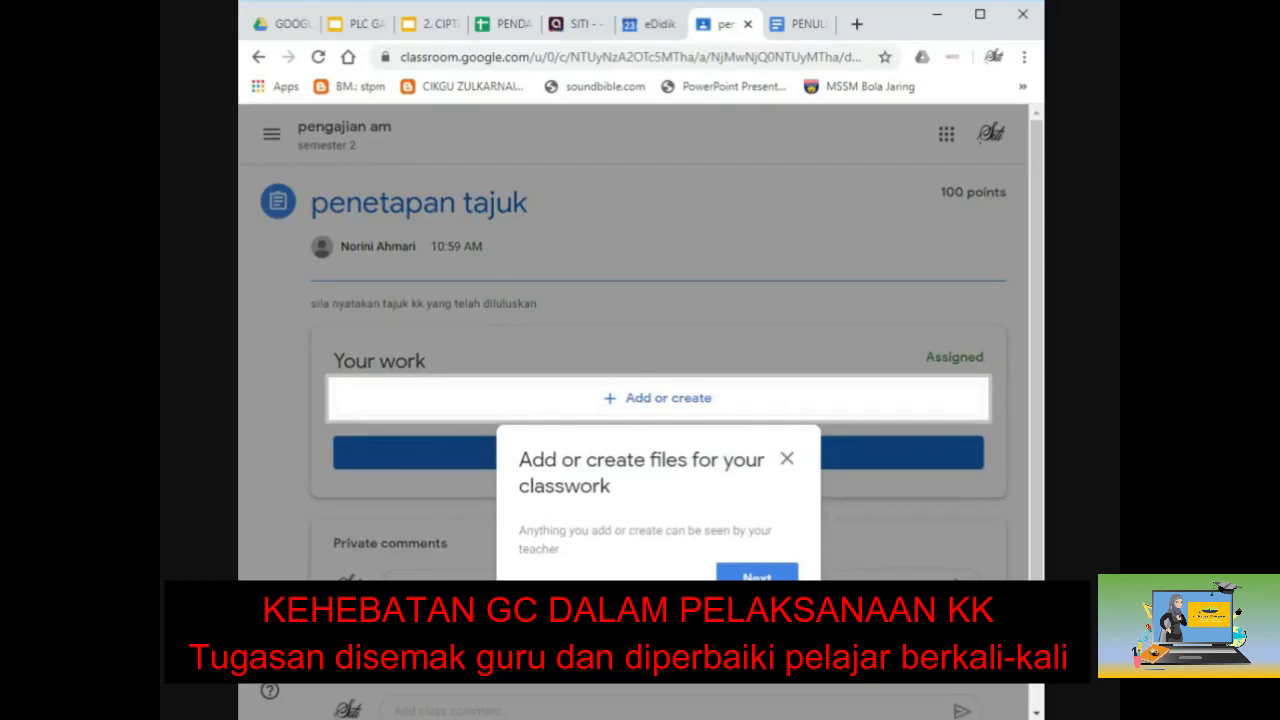
Step: Create a new blank Google Doc as the penetapan tajuk work and open it
click(645, 401)
click(752, 577)
click(762, 613)
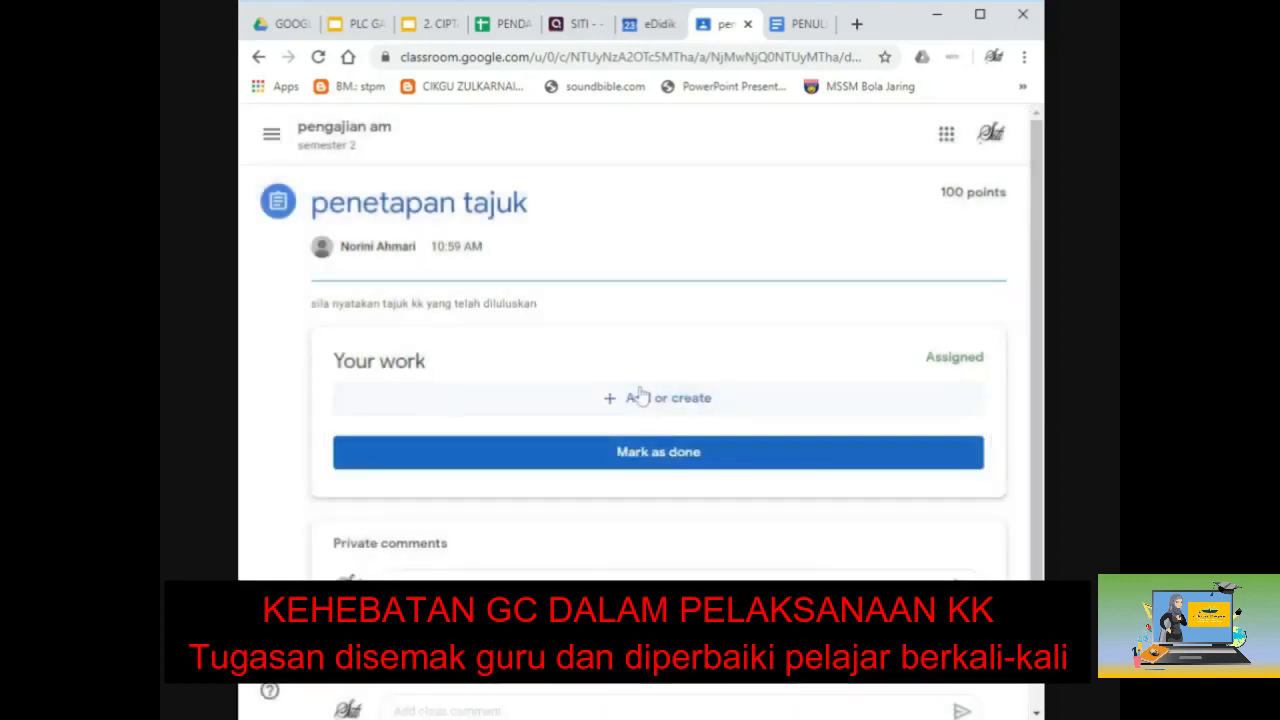
click(640, 398)
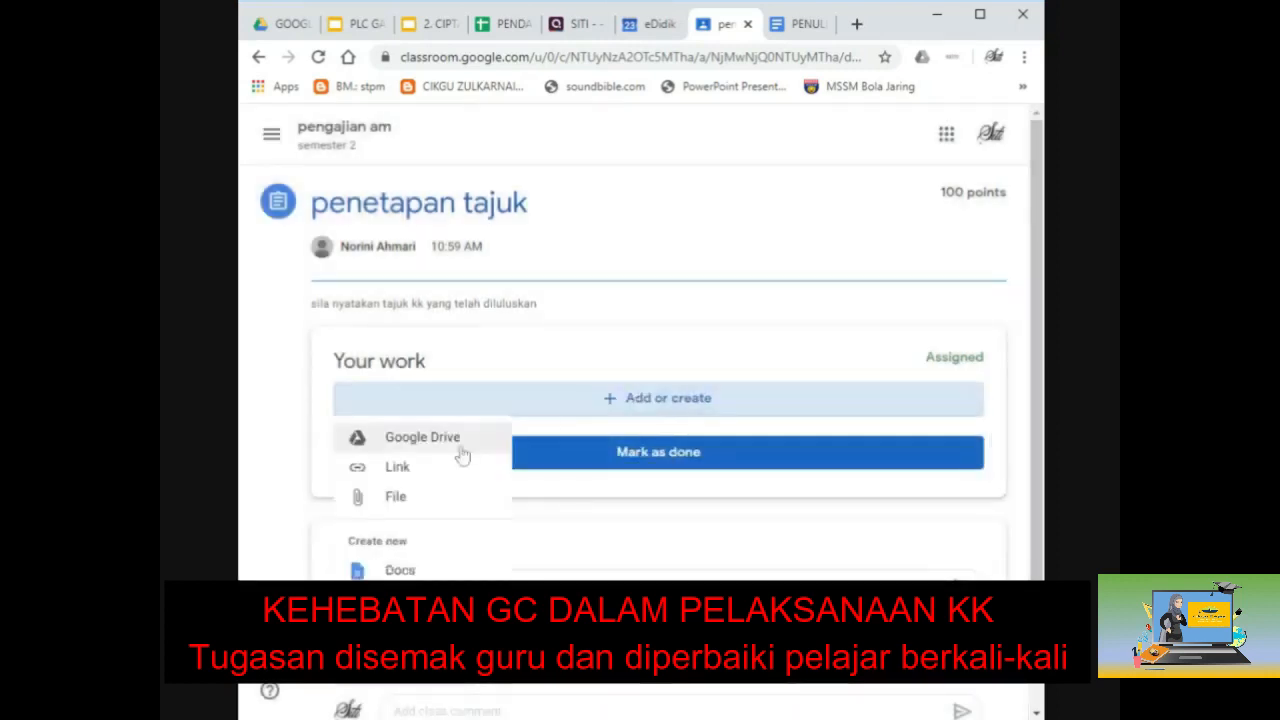
click(405, 572)
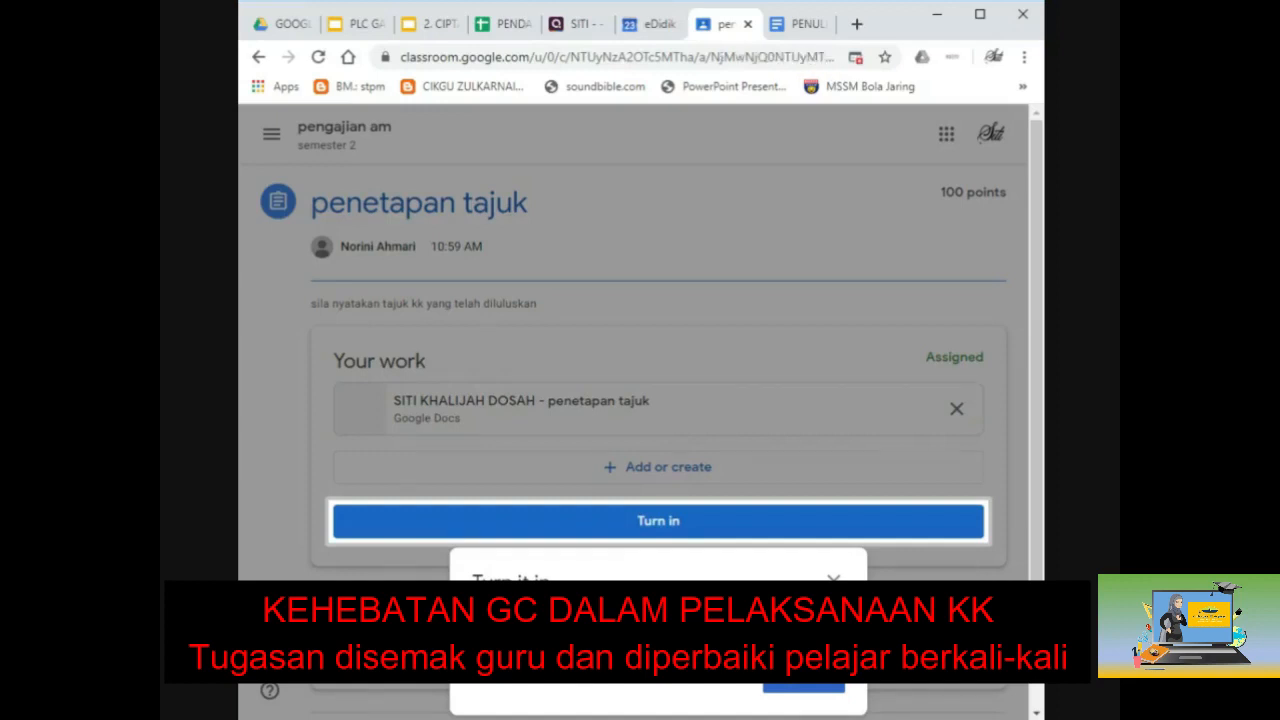
click(782, 688)
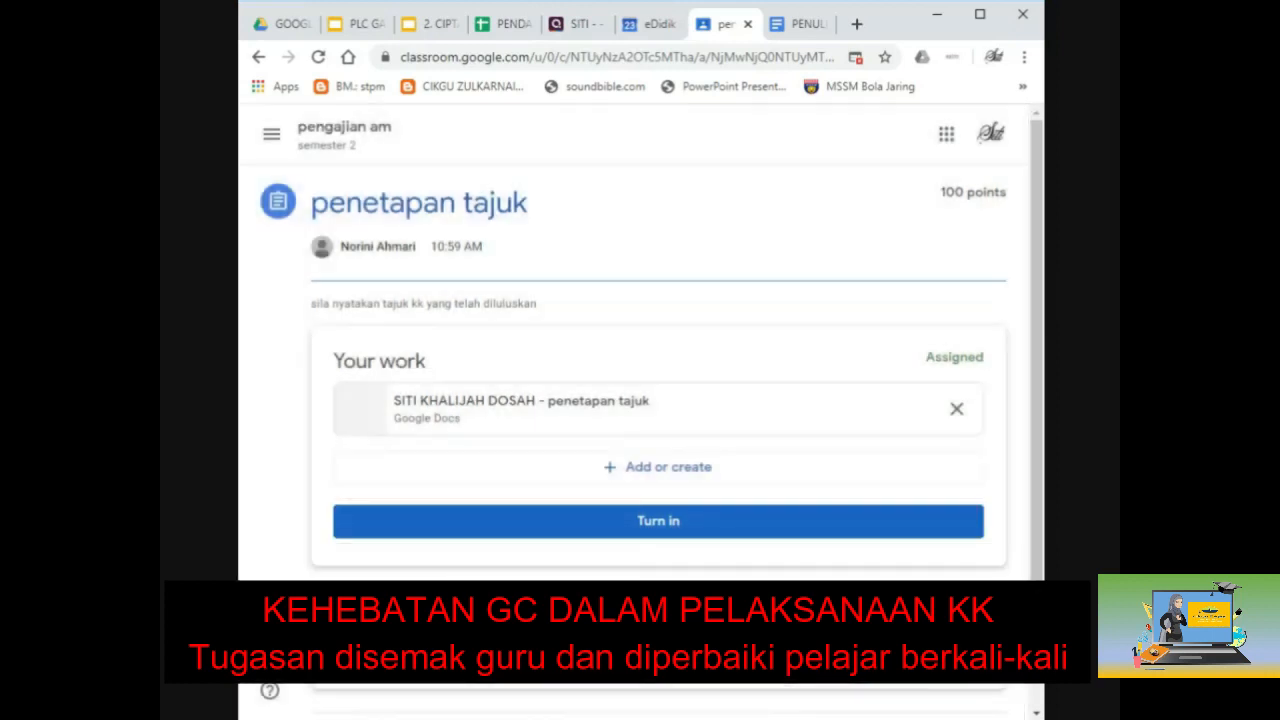
click(619, 420)
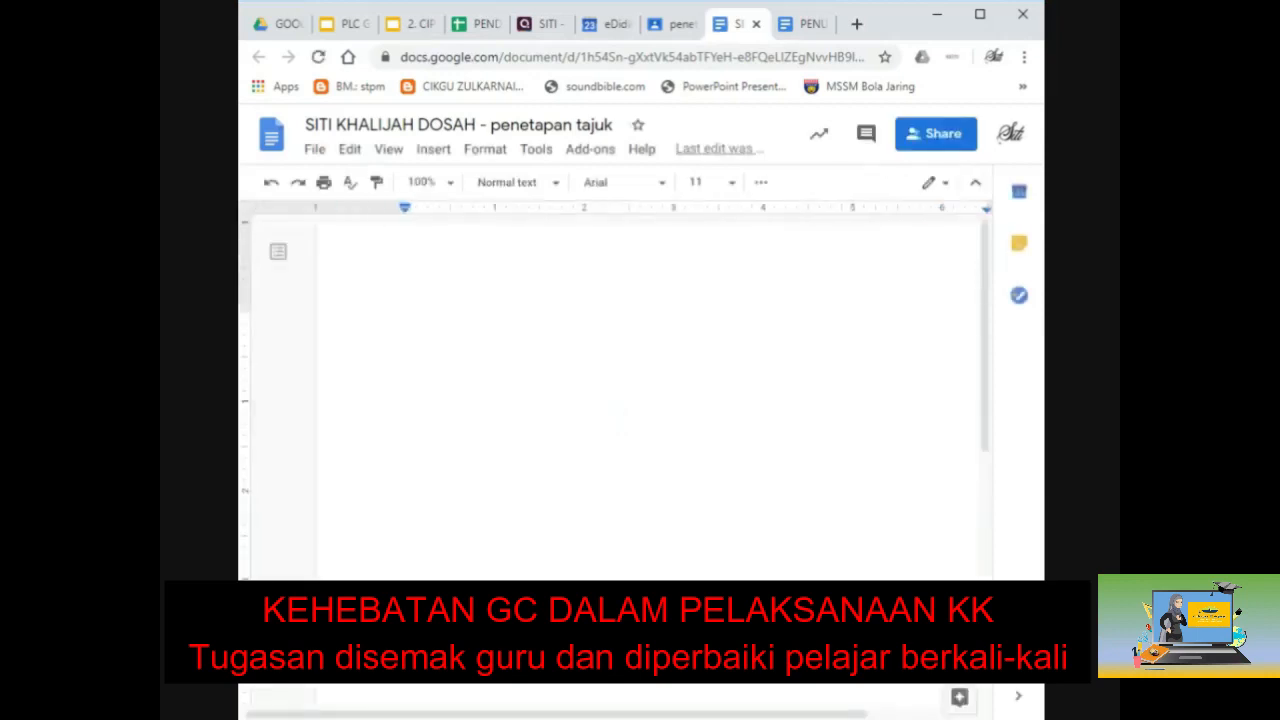
Step: Type a nAMA line with the student's name, a No KP line with the IC number, and 'Tajuk : belum ada'
text(nAMA : khalija)
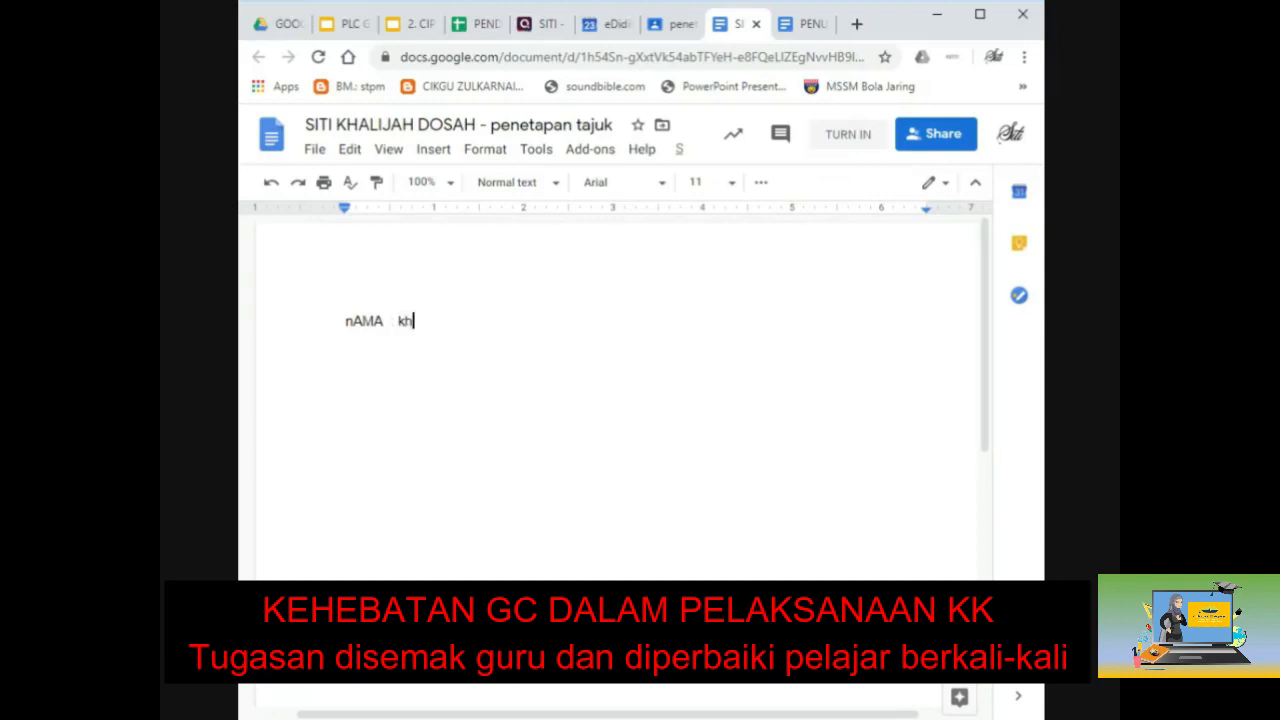
key(BackSpace)
text(jah)
key(Return)
text(No KP )
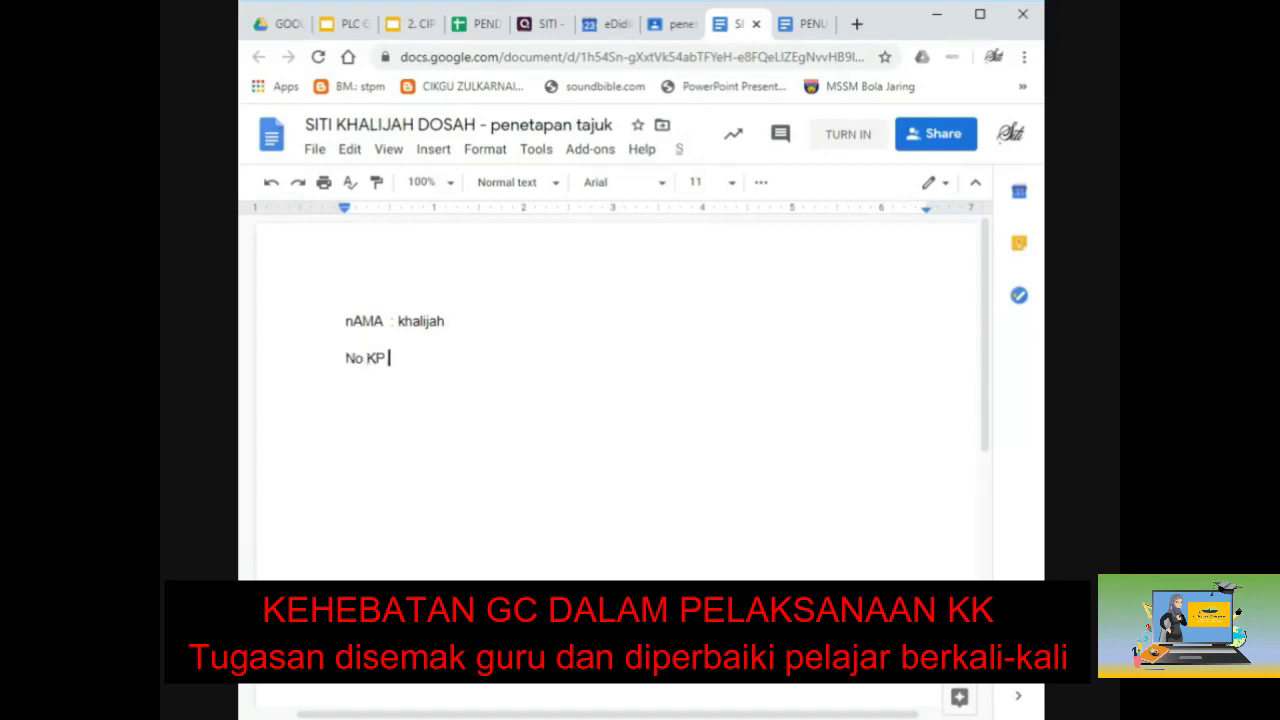
text(: 123456-12-1234)
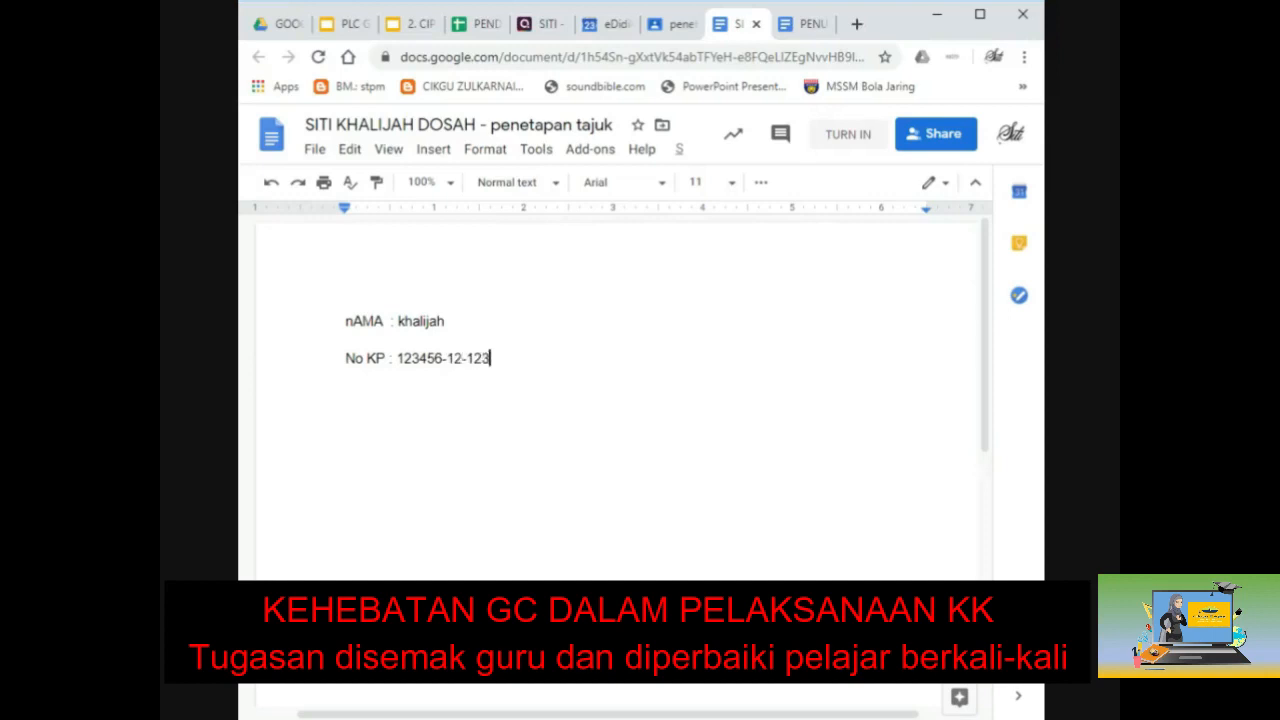
key(Return)
text(Tajuk)
key(Tab)
text(: belum ada)
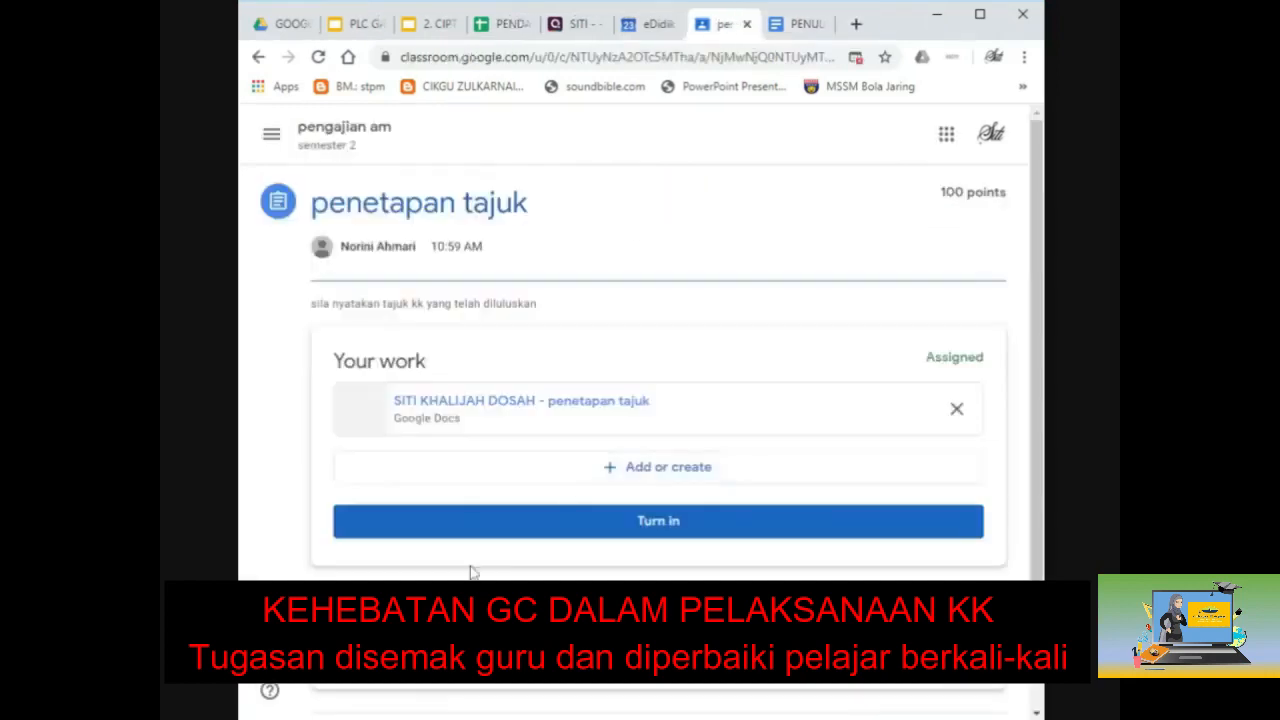
Step: Turn in the penetapan tajuk work and reopen its post from the Stream
click(657, 530)
click(771, 481)
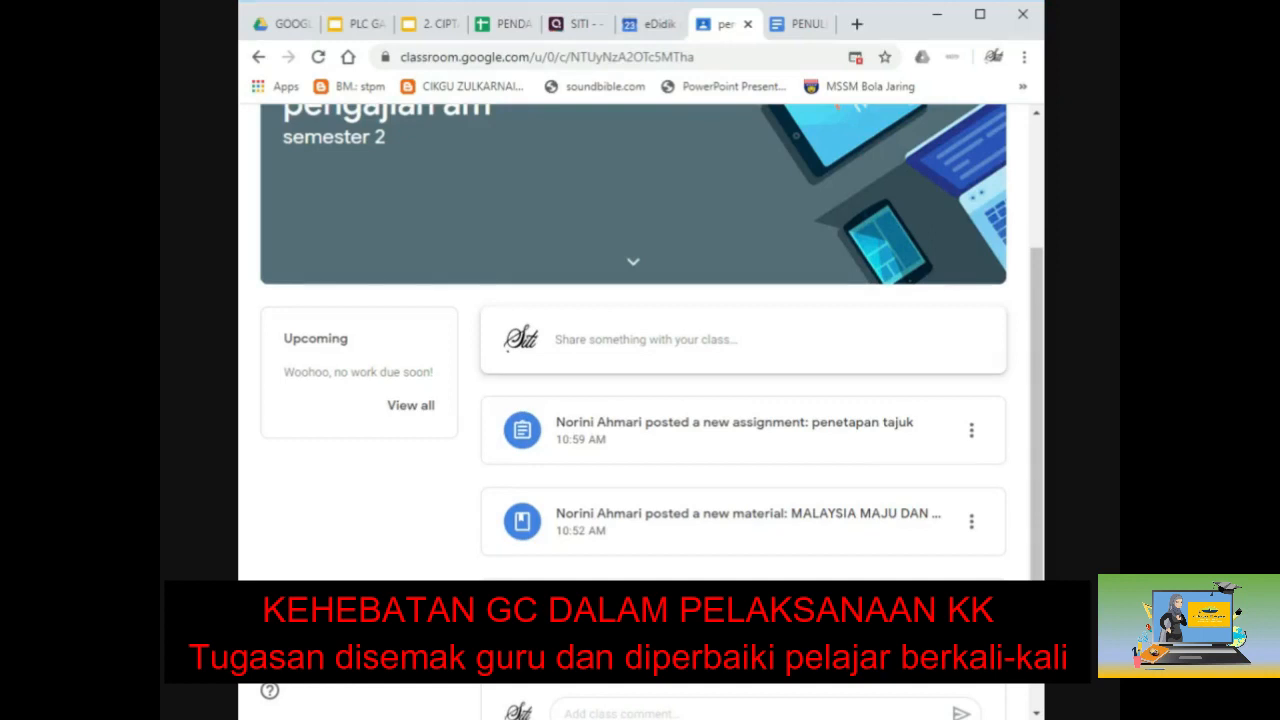
scroll(640, 400, down, 1)
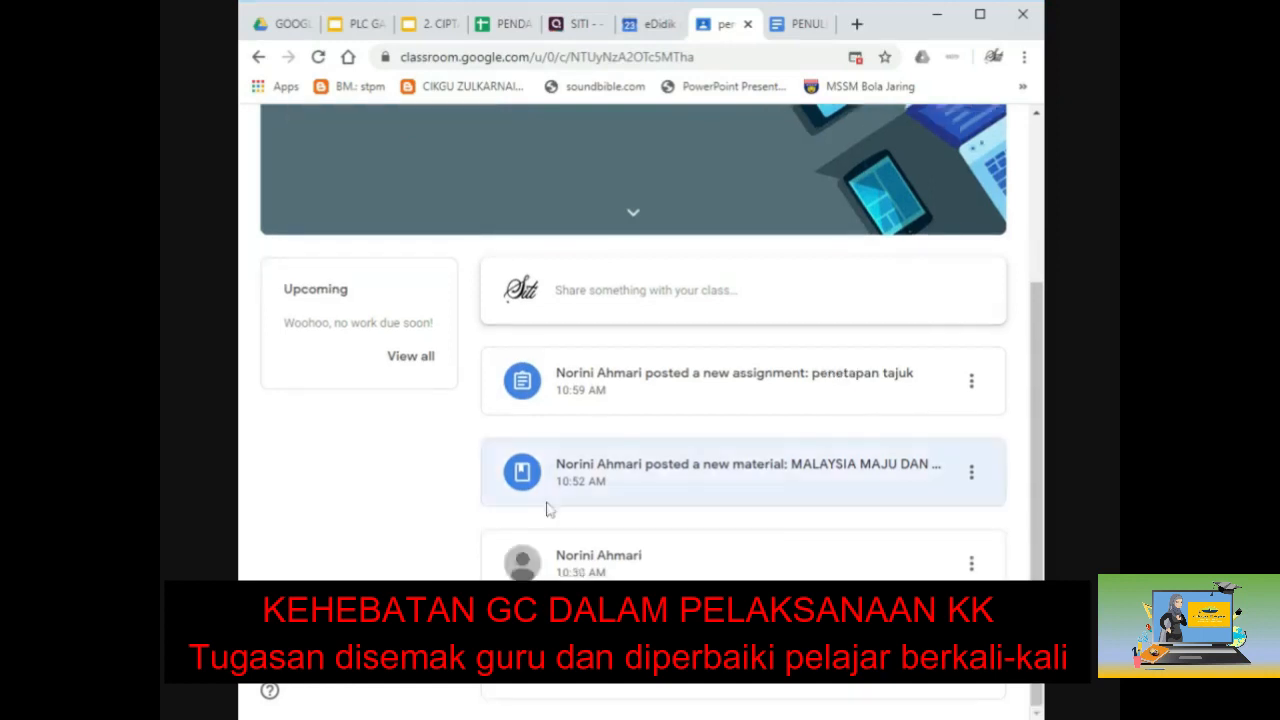
click(715, 392)
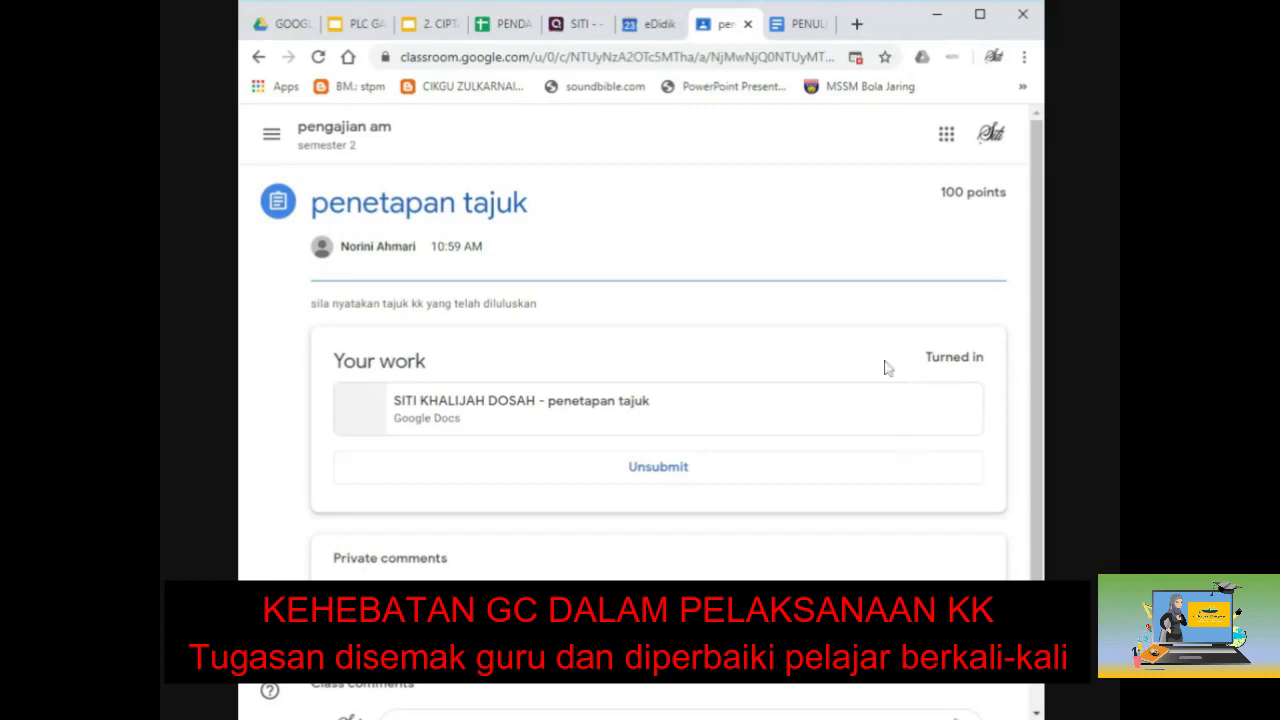
Step: Open the turned-in document read-only and close the PENULISAN ILMIAH document
click(503, 421)
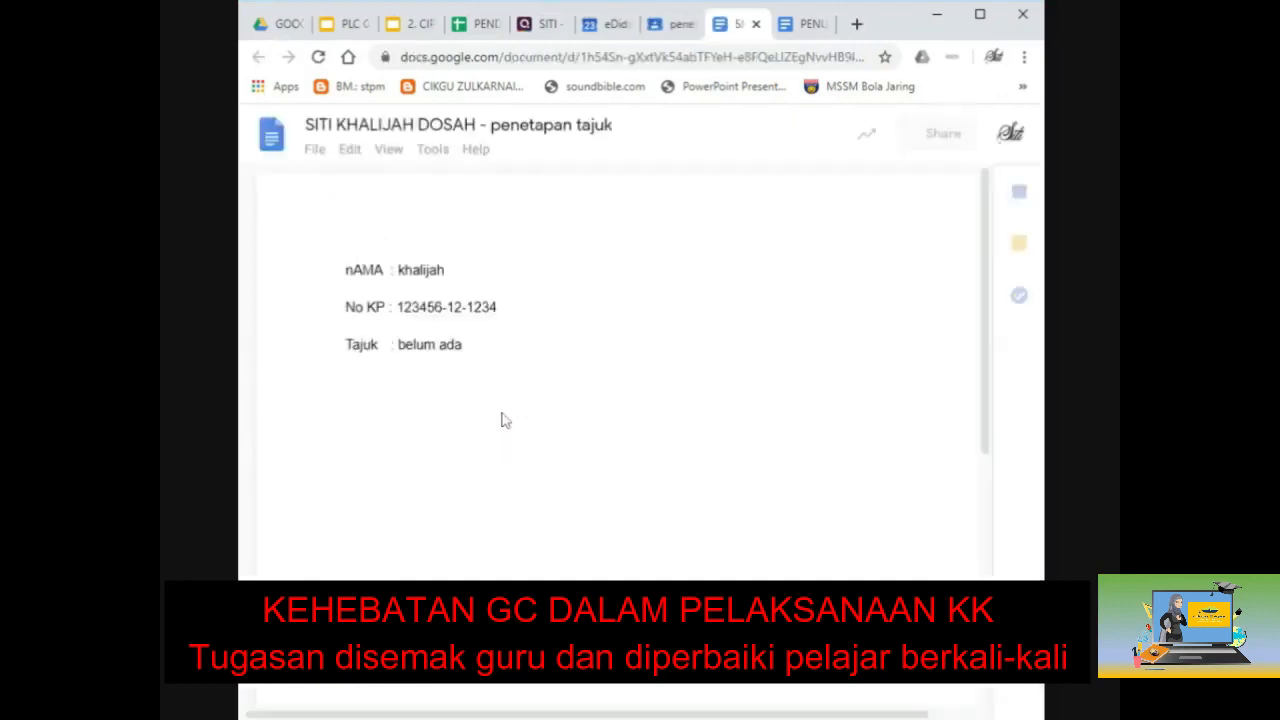
click(803, 32)
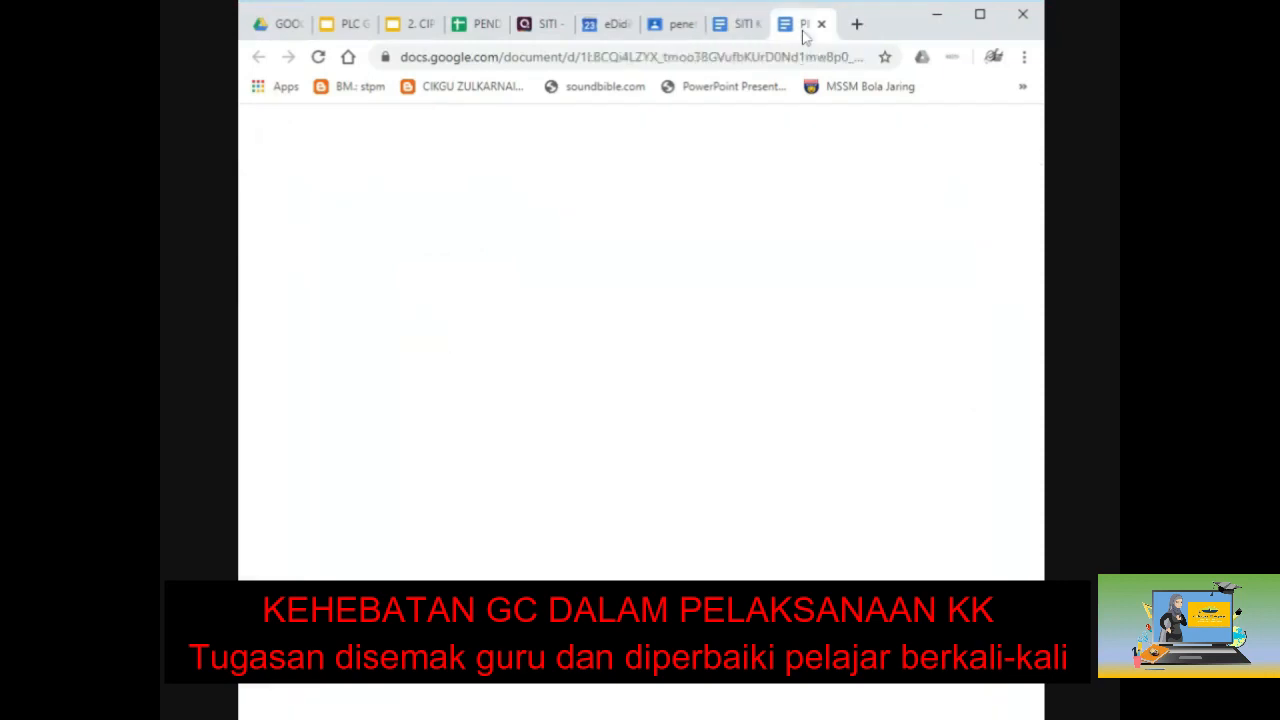
click(821, 23)
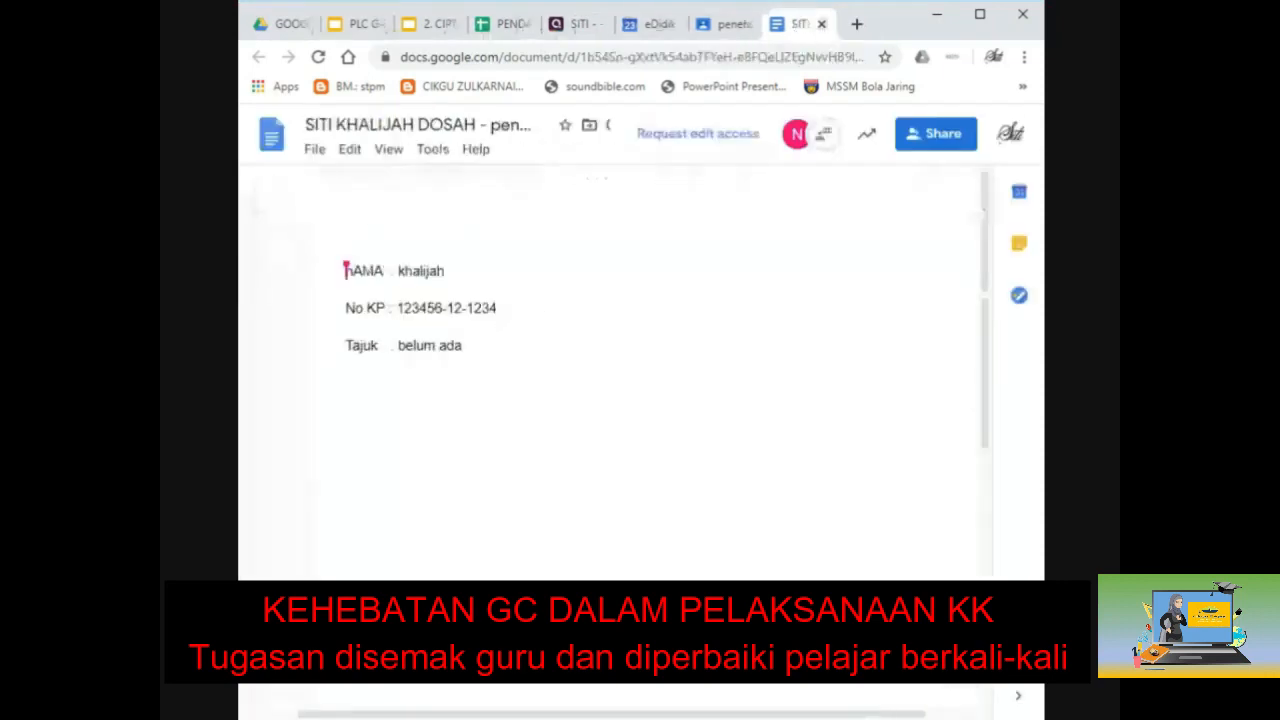
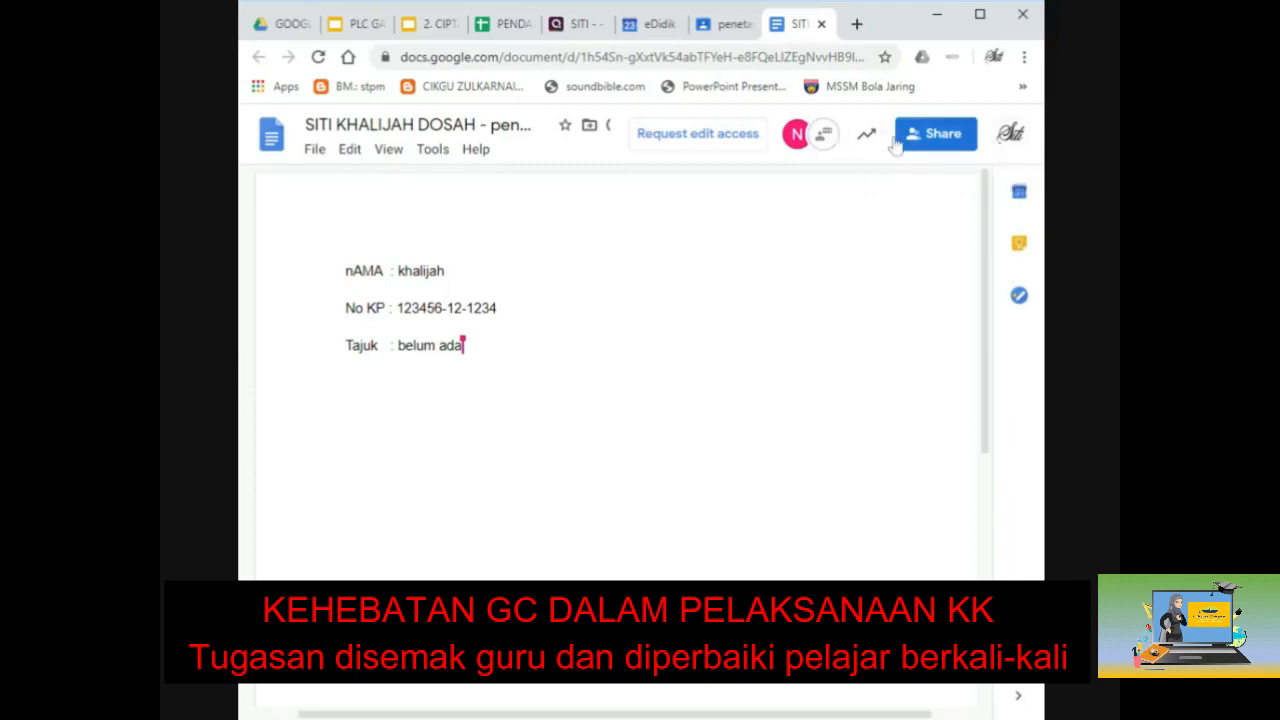
Step: Open the collaborator chat beside the viewer avatars on the shared assignment document
click(828, 140)
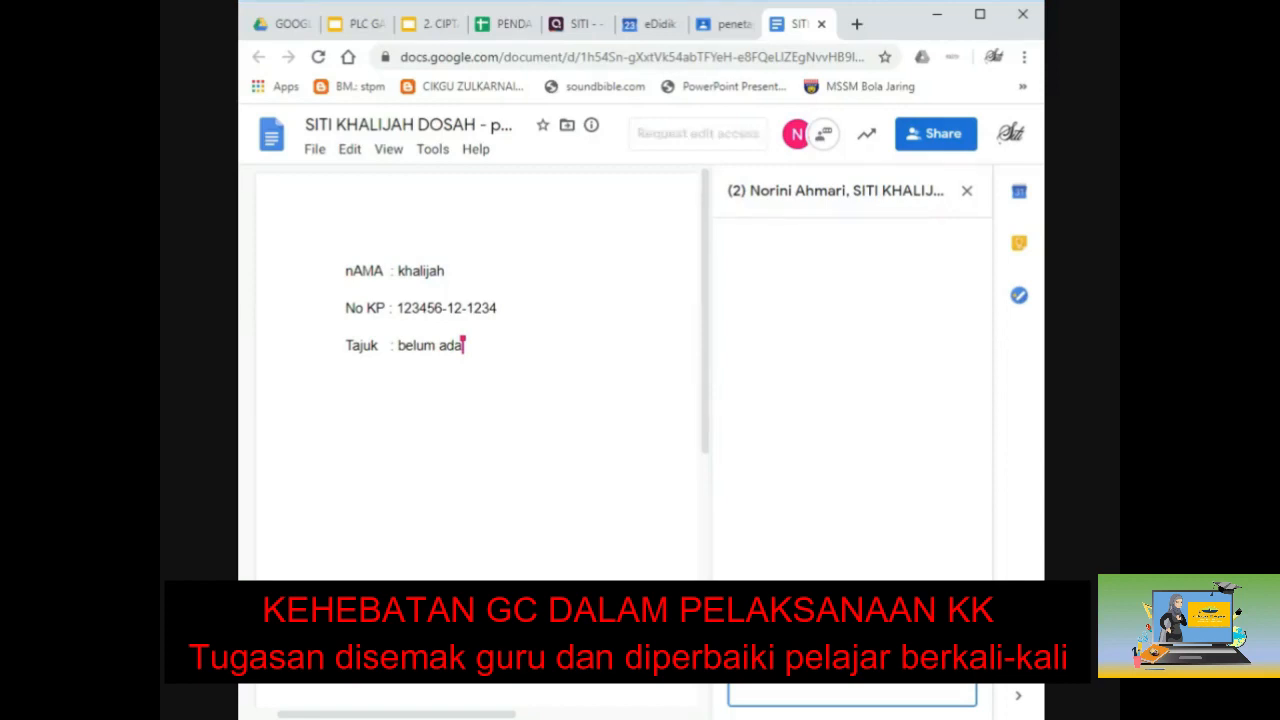
Step: Send the chat message asking the teacher to return the work, then close the Docs tab
key(Return)
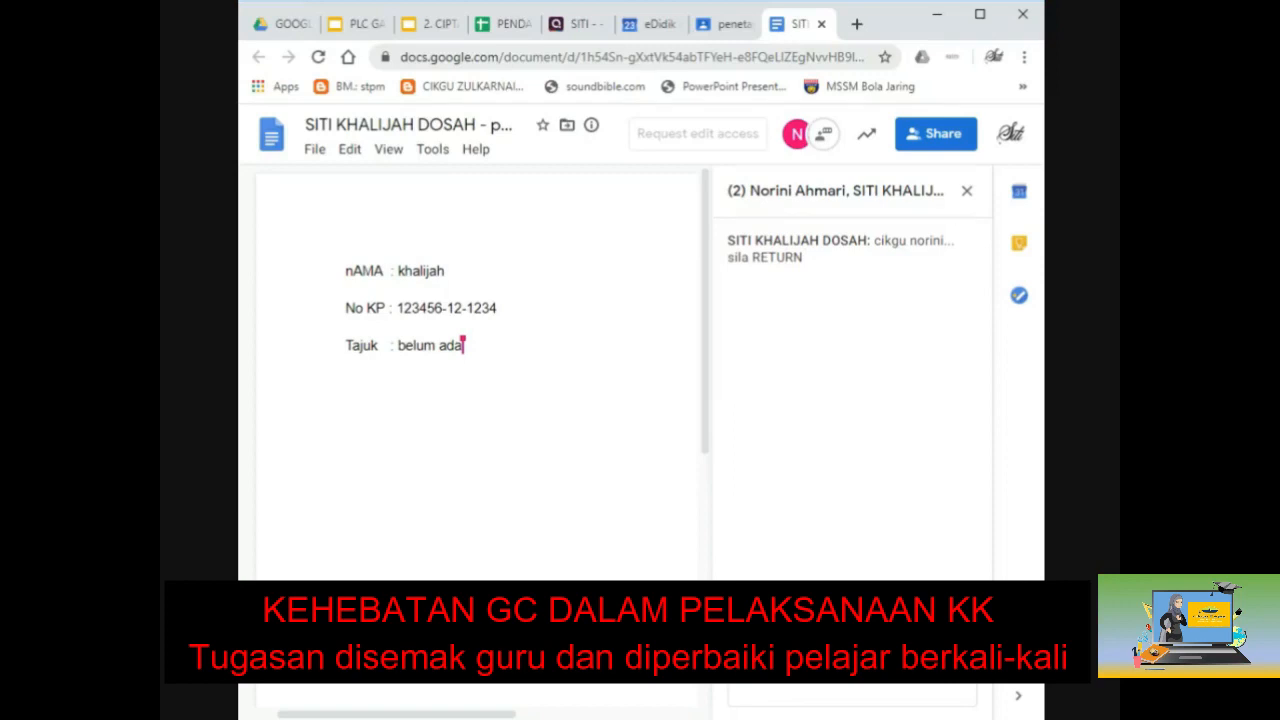
click(821, 24)
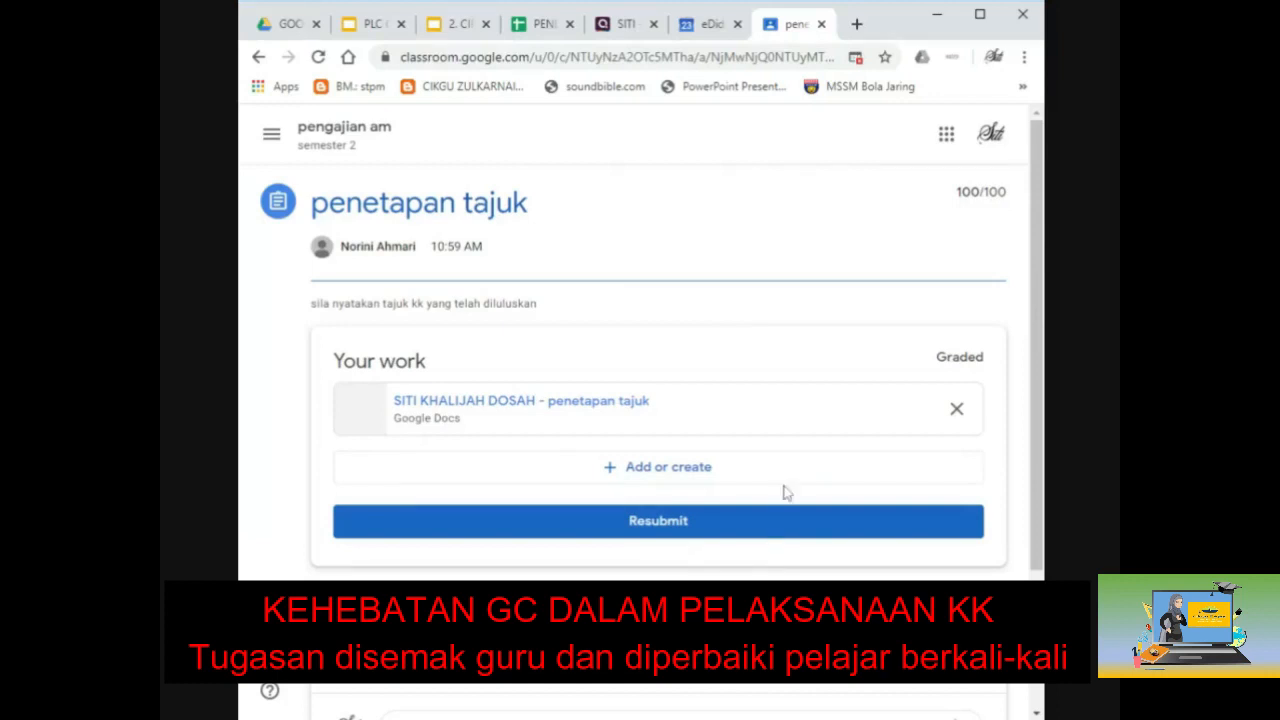
Step: Unsubmit the 'penetapan tajuk' work and reopen its attached Google Docs file
click(665, 535)
click(678, 466)
click(725, 483)
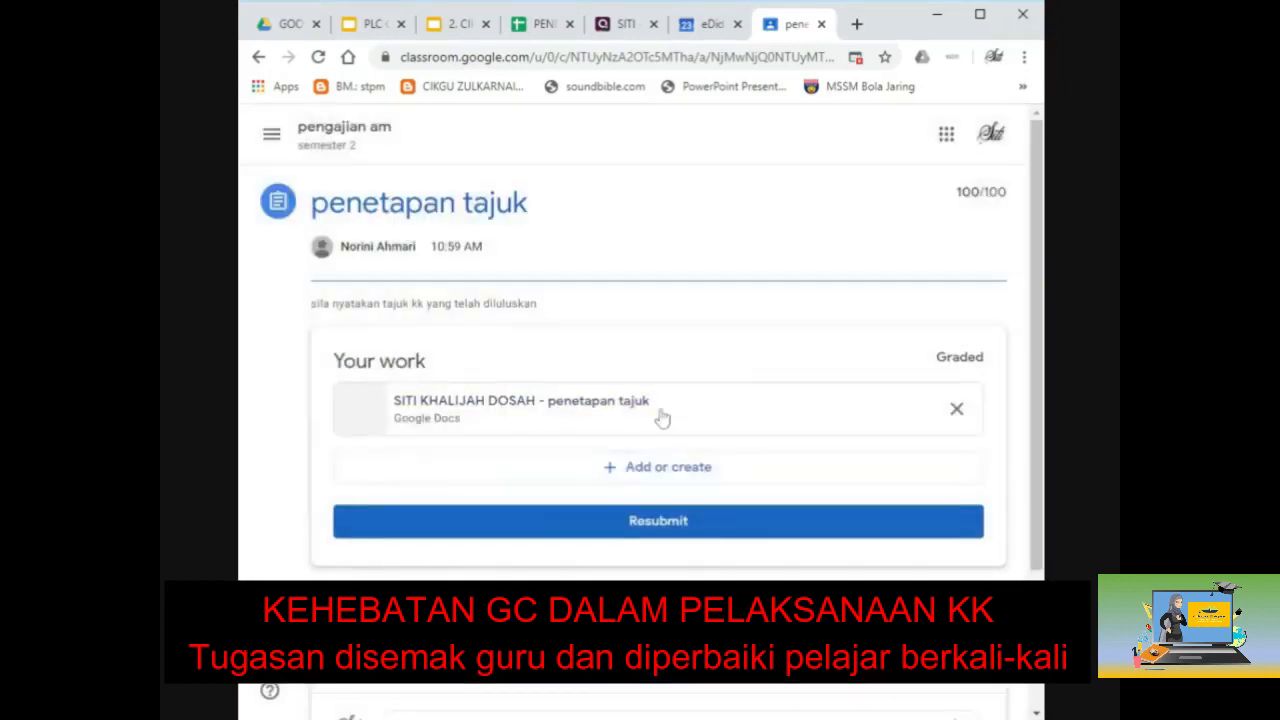
click(657, 415)
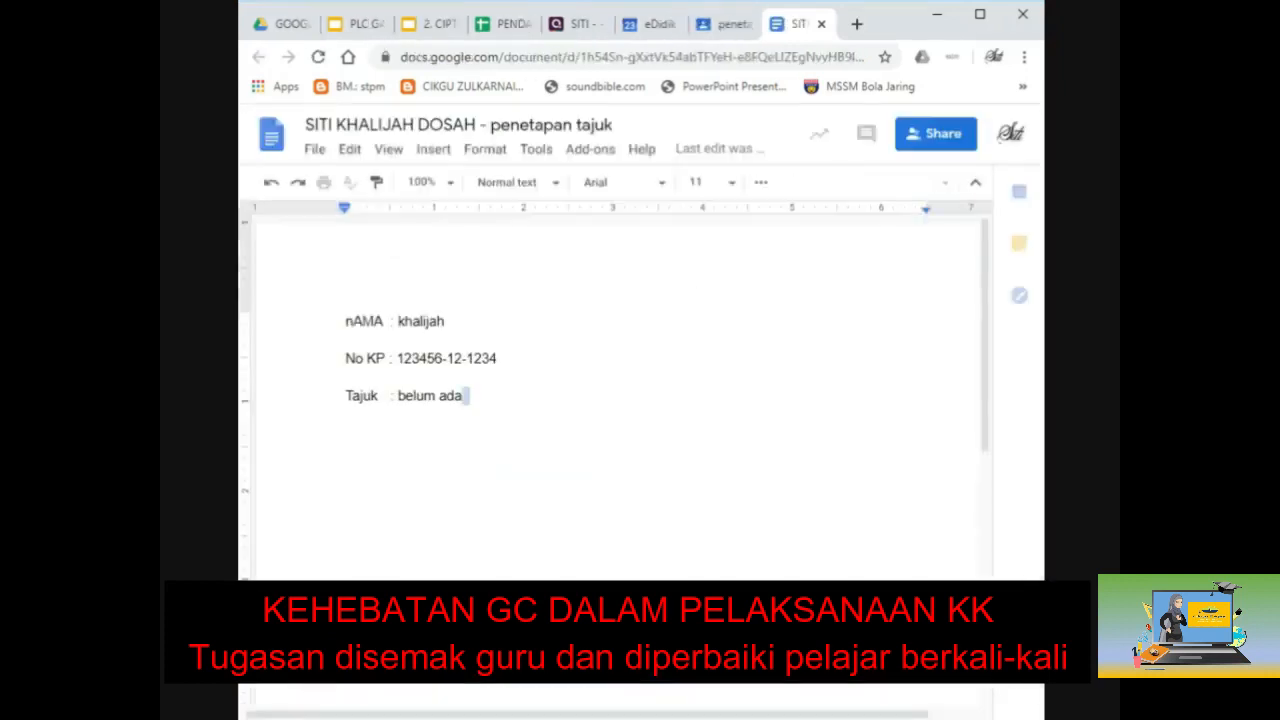
Step: Add a 'Sambung semula' line below 'Tajuk : belum ada' and turn the document in
key(Return)
key(Return)
key(Return)
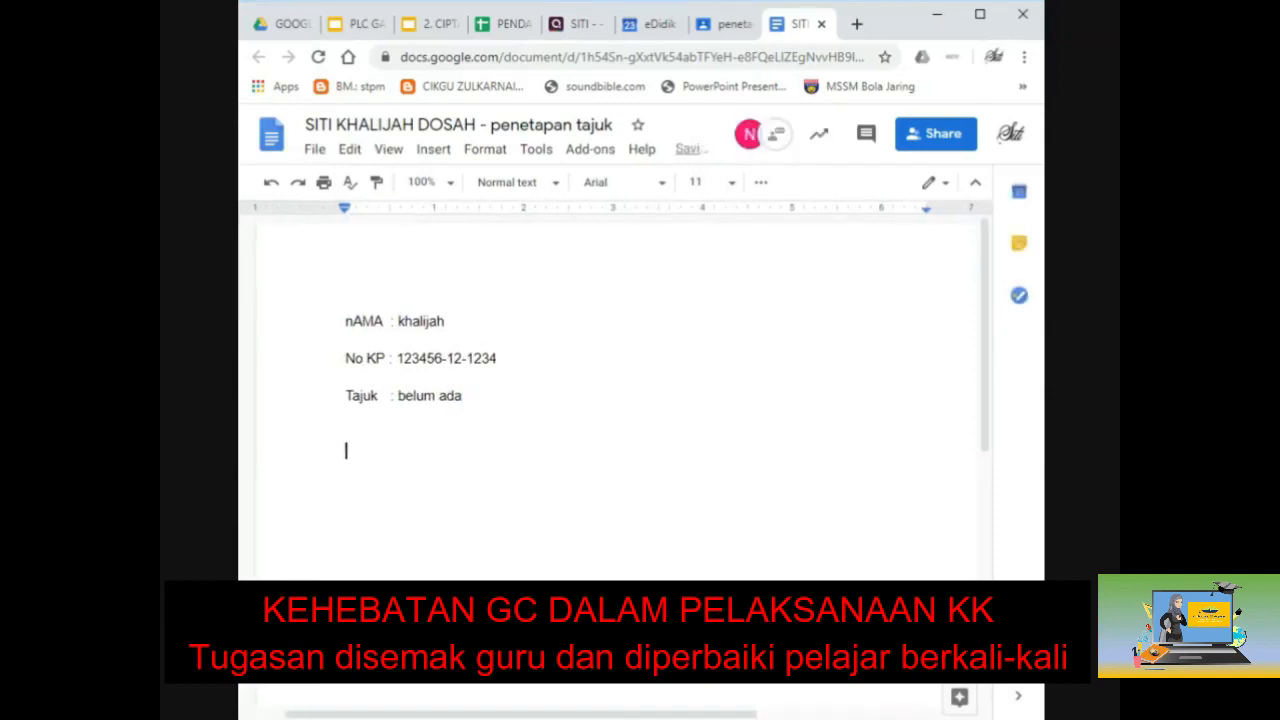
text(Sambung semula)
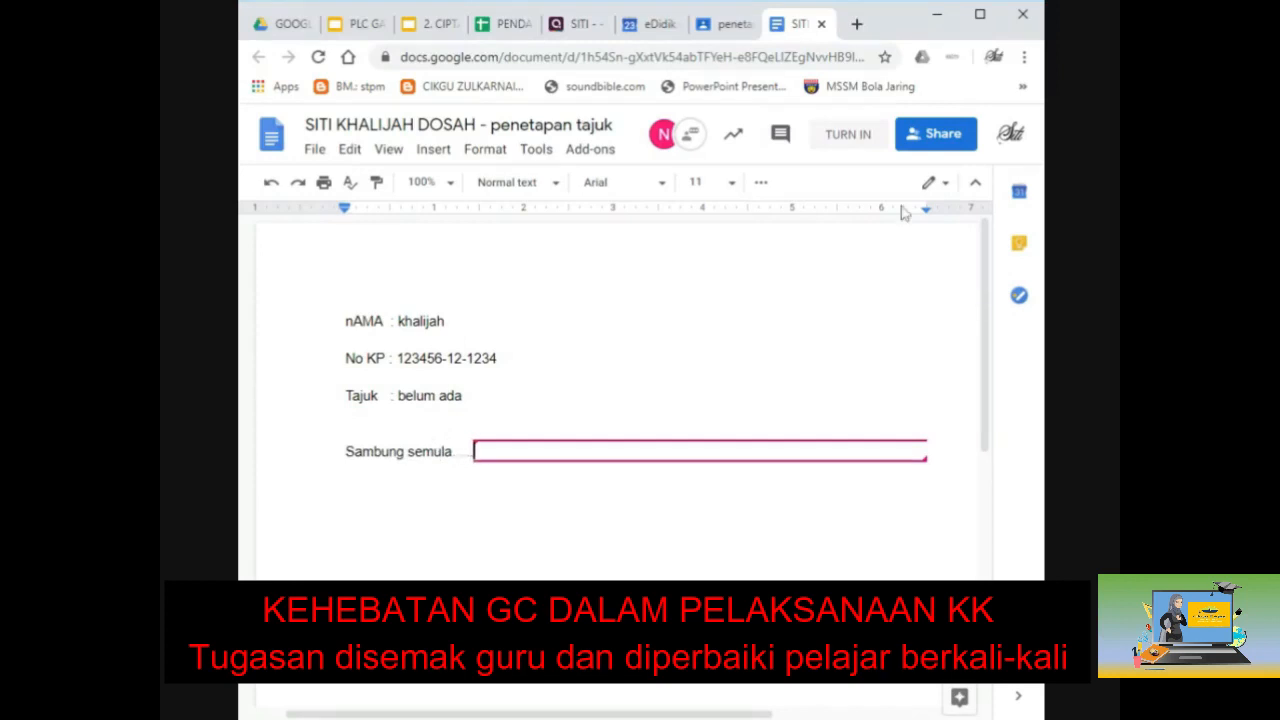
click(846, 136)
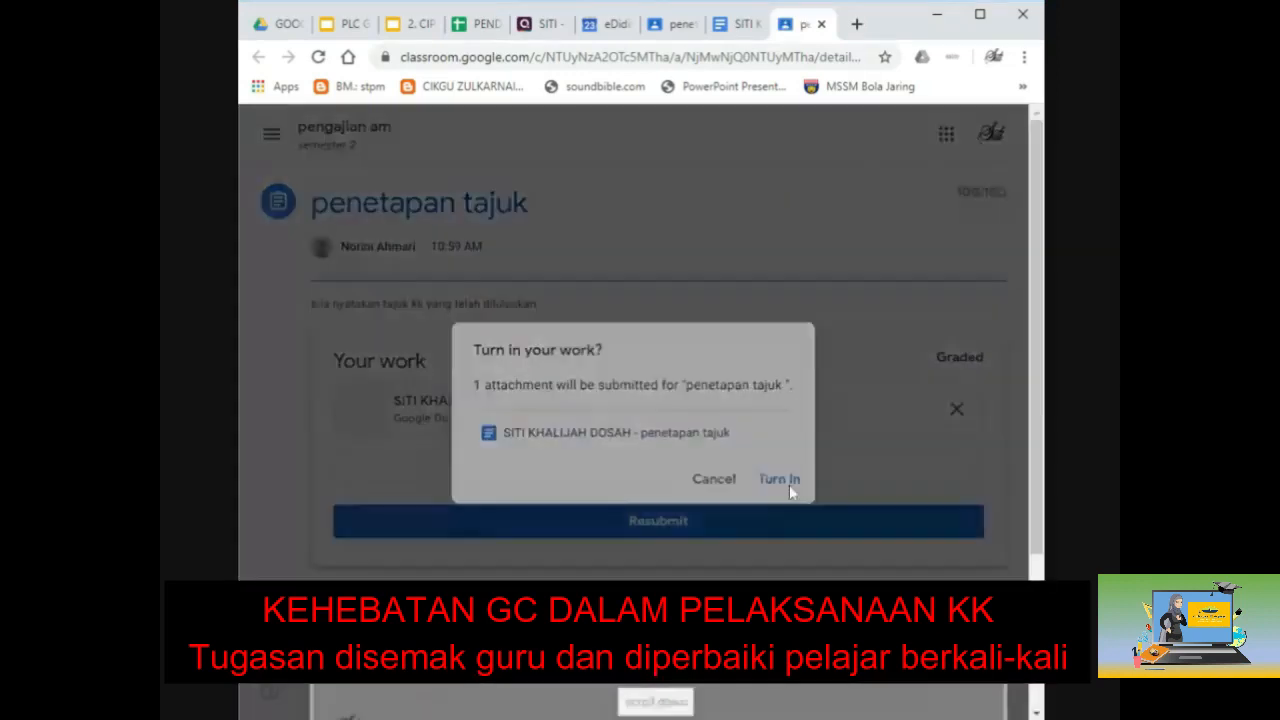
Step: Confirm turning in the edited 'penetapan tajuk' work, then close the Classroom tab
click(781, 480)
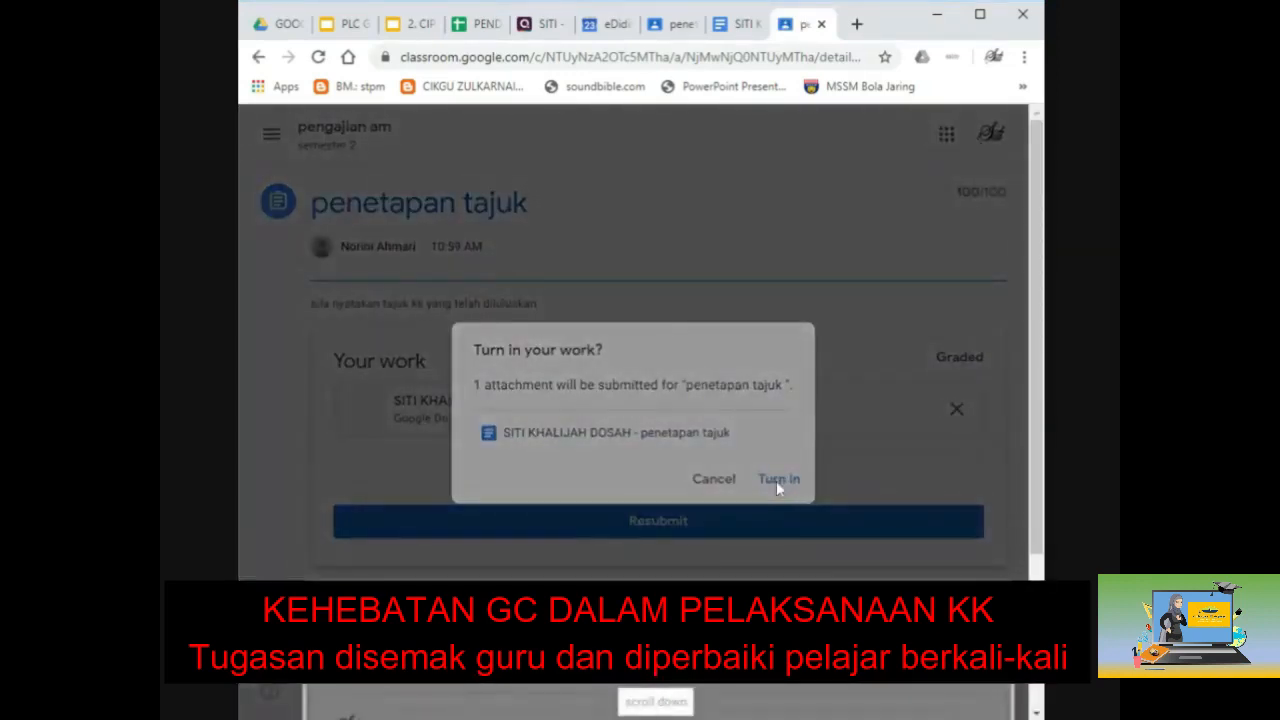
click(677, 695)
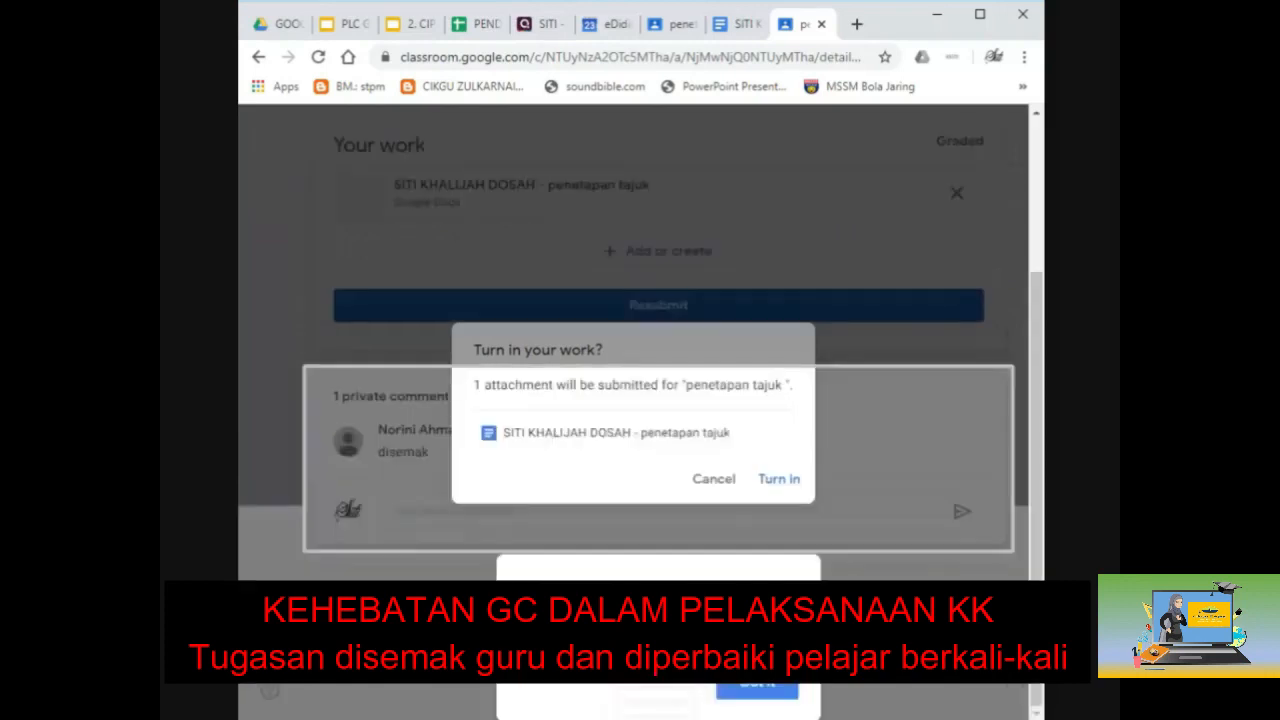
click(780, 480)
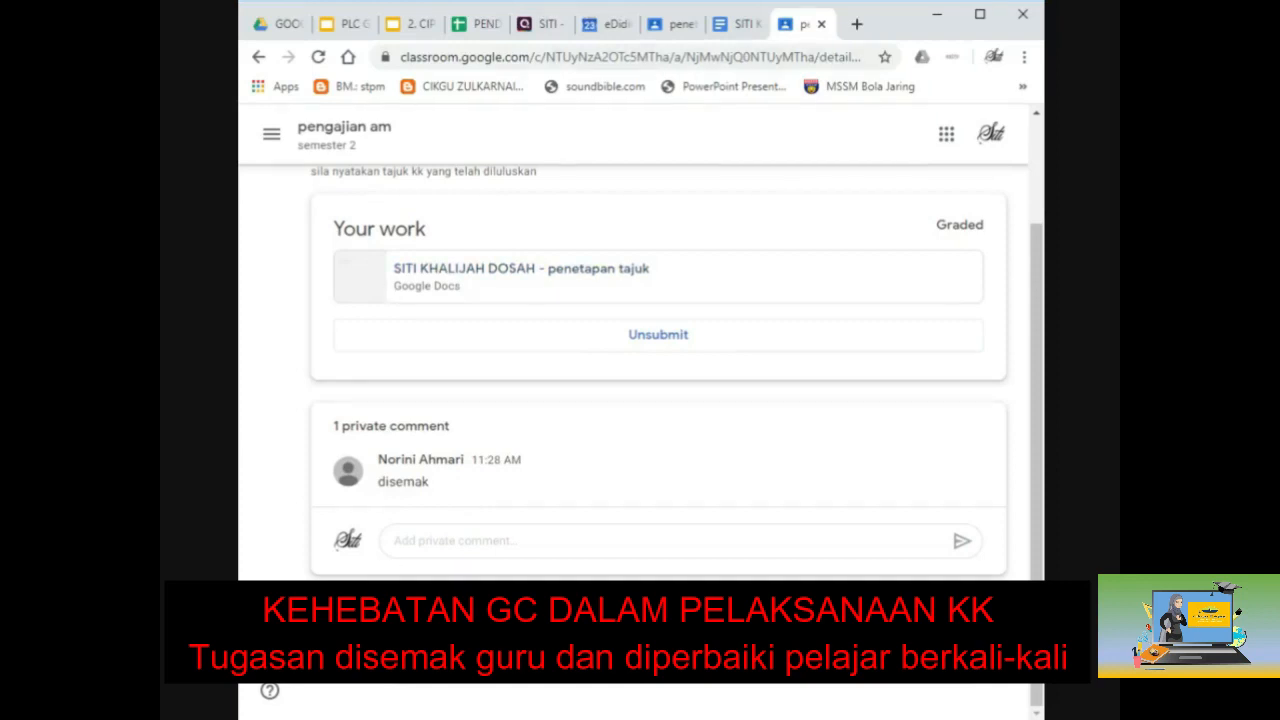
click(820, 24)
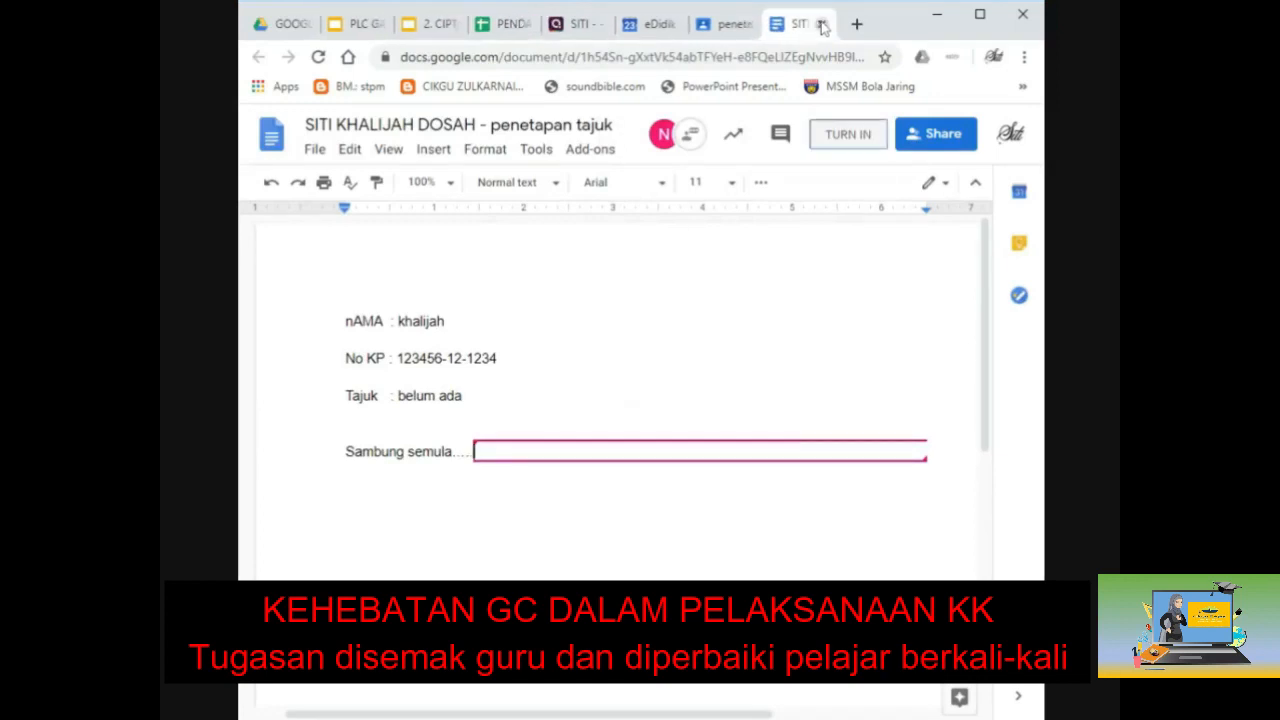
Step: Close the student's document tab and switch back to the PLC GATE Slides deck
click(822, 27)
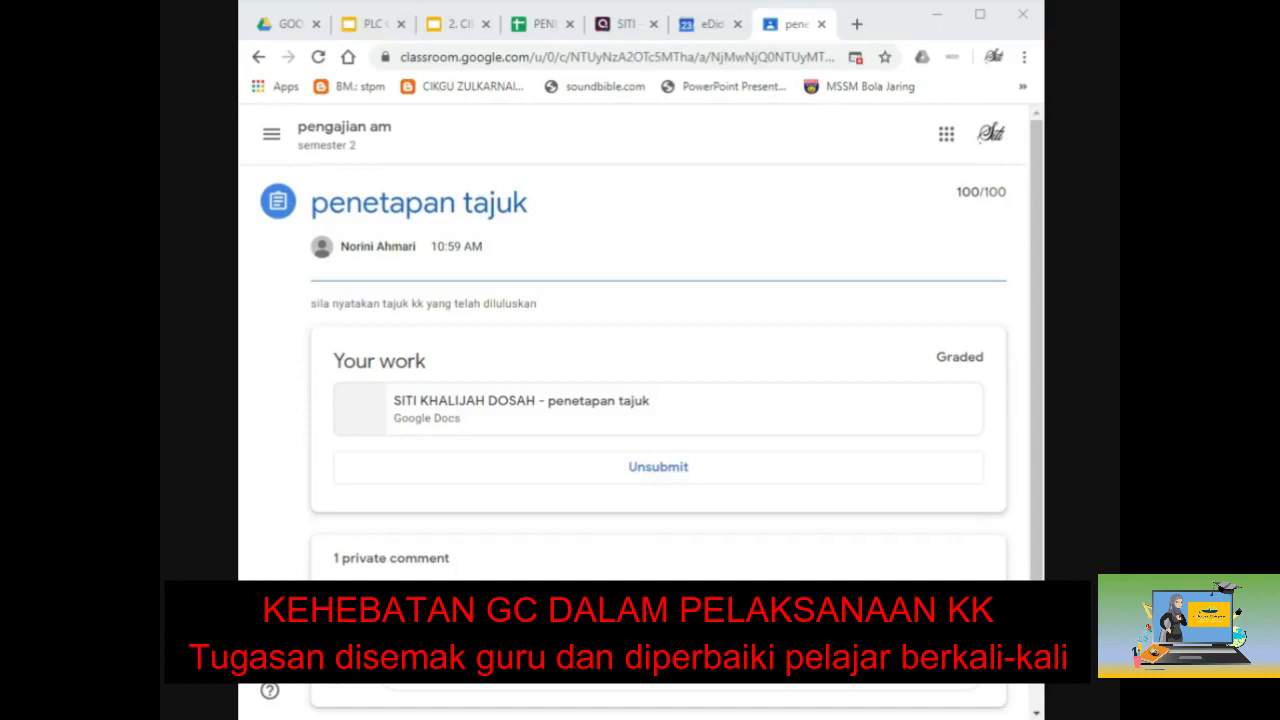
key(alt+Tab)
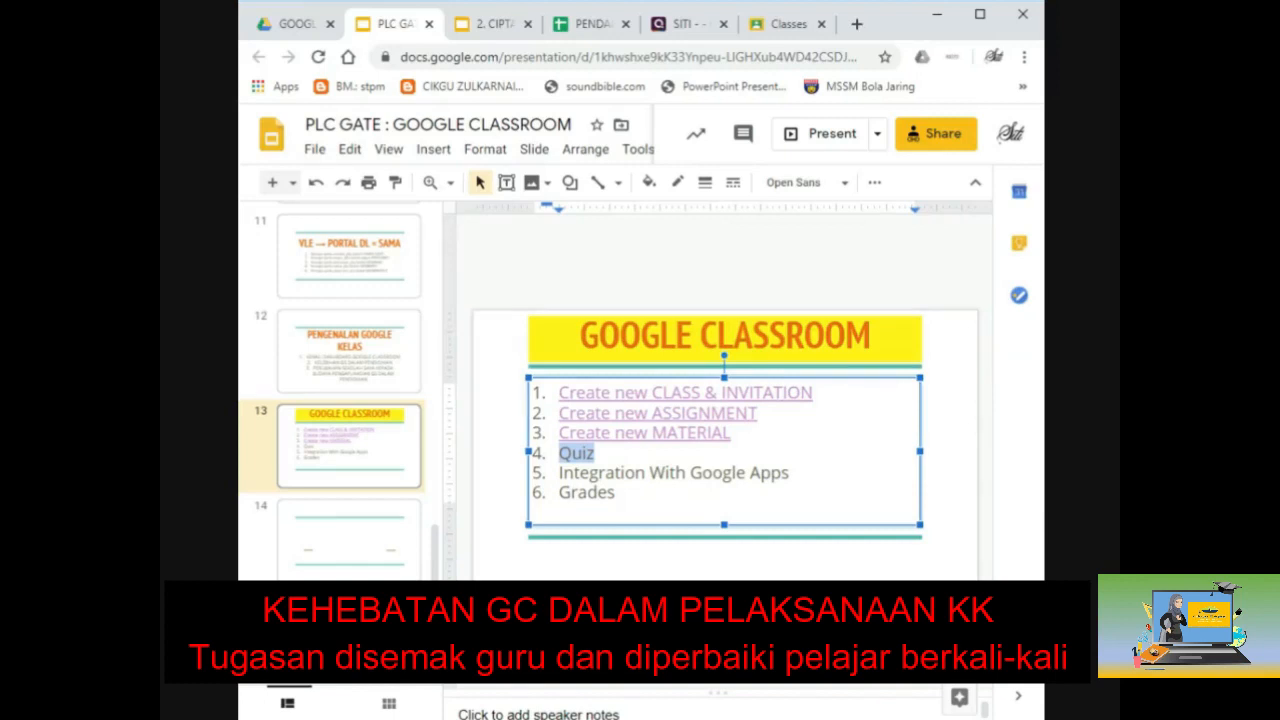
Step: Switch from Slides to the Google Drive tab showing the GOOGLE CLASSROOM folder
click(235, 288)
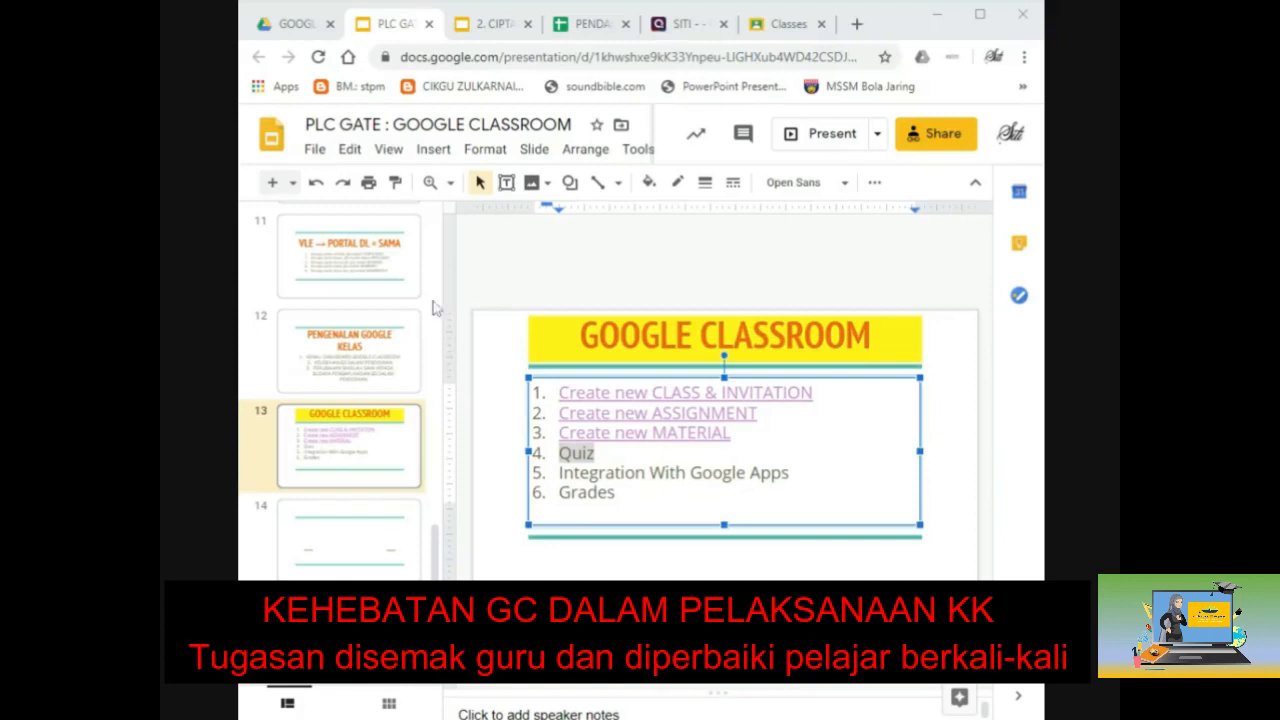
click(295, 24)
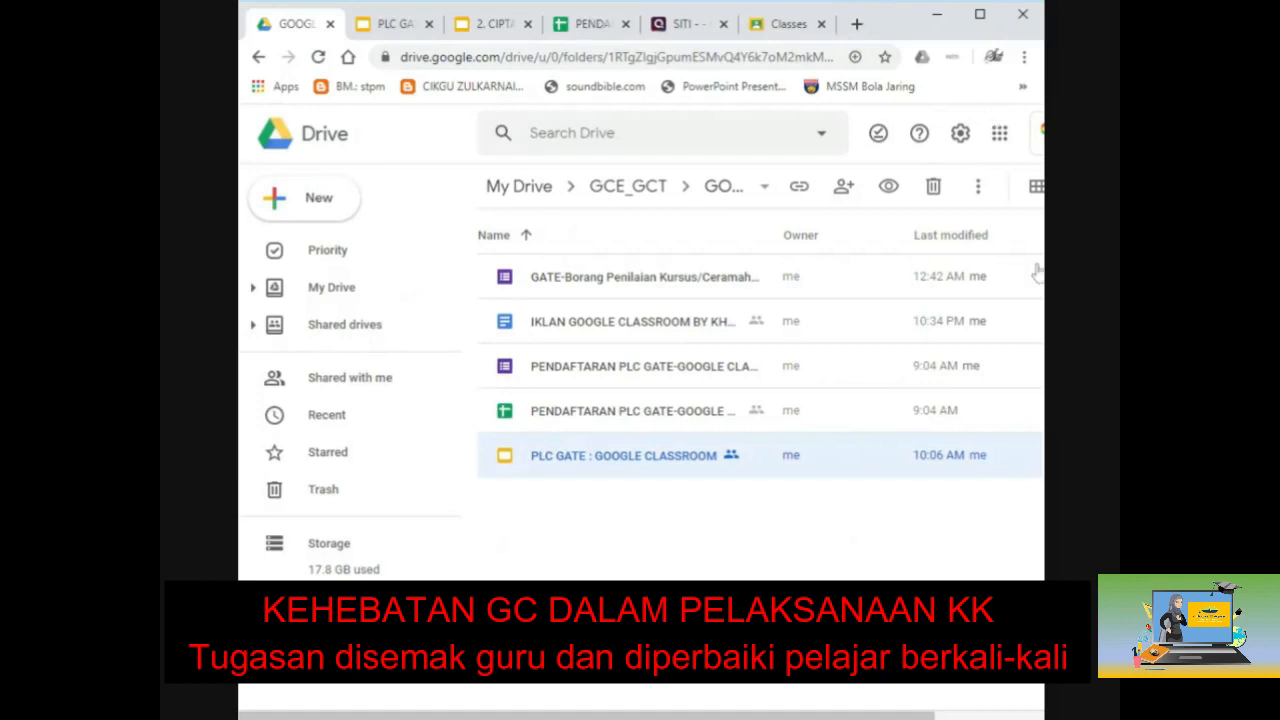
Step: Open Drive's New > More menu and dismiss it without creating anything
click(306, 212)
mouse_move(410, 413)
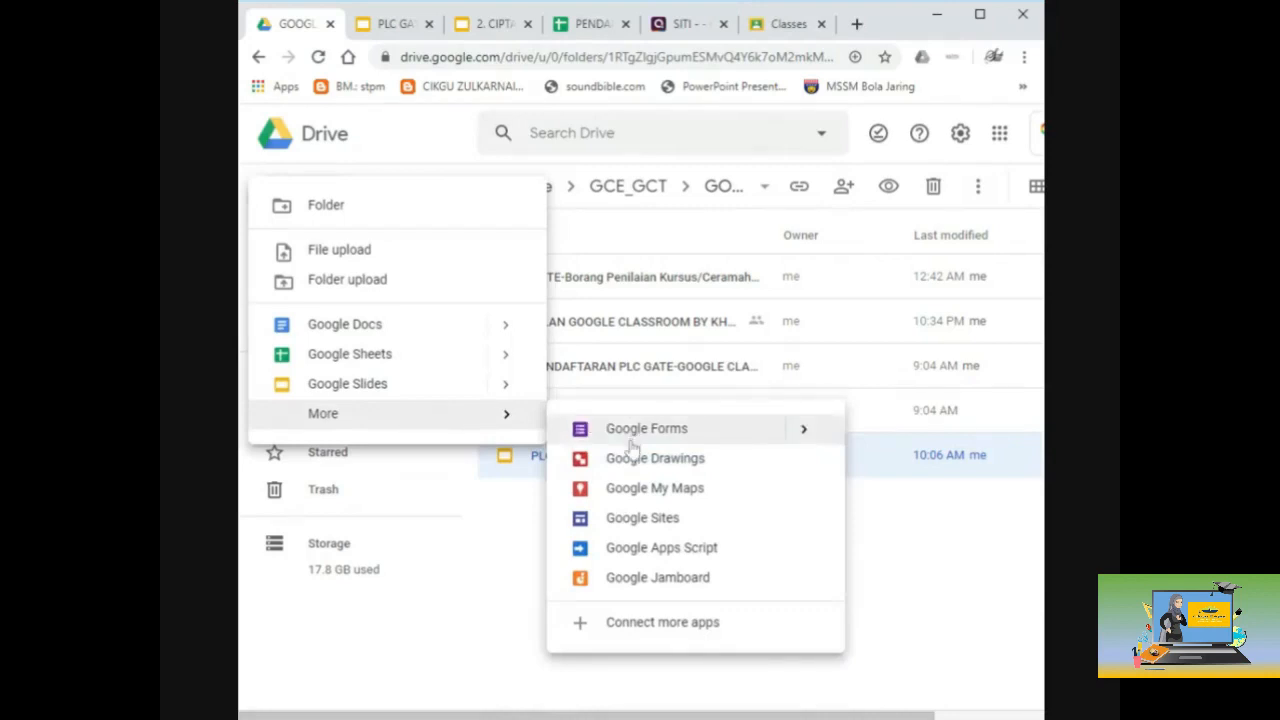
click(933, 532)
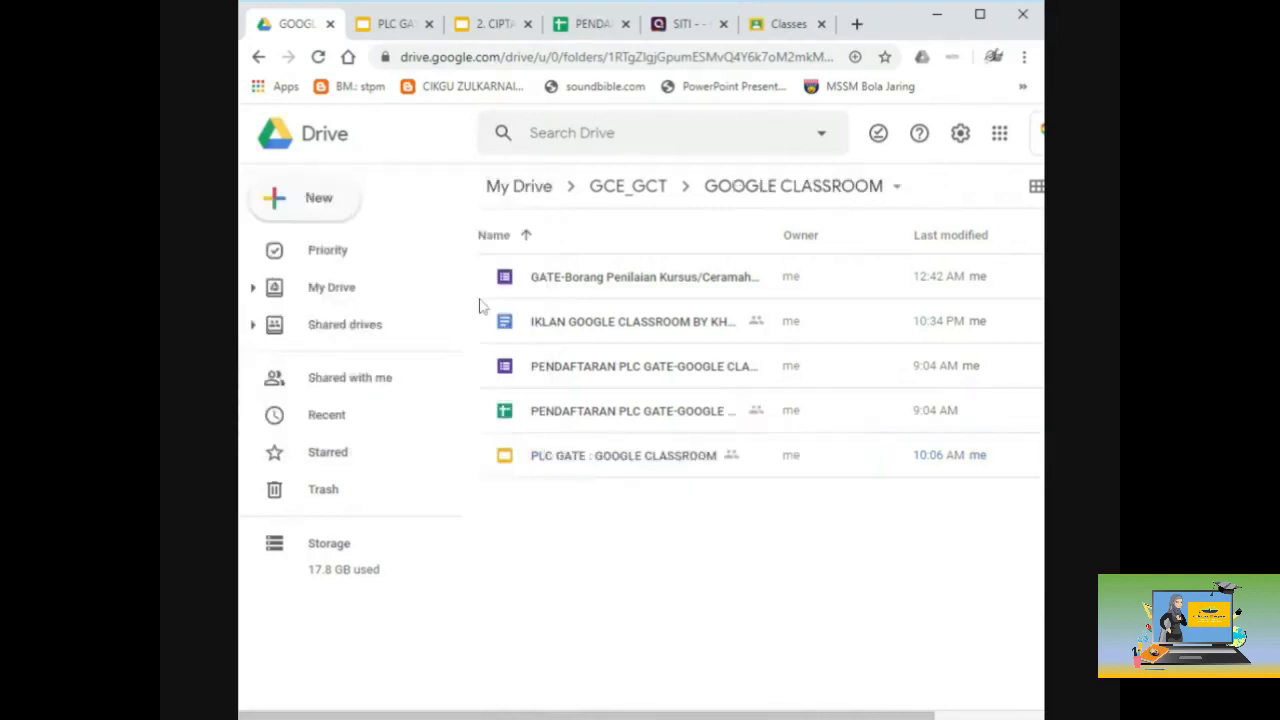
Step: Open 'Bahagian A : Borang Soal Selidik' from the Shared with me list
click(337, 383)
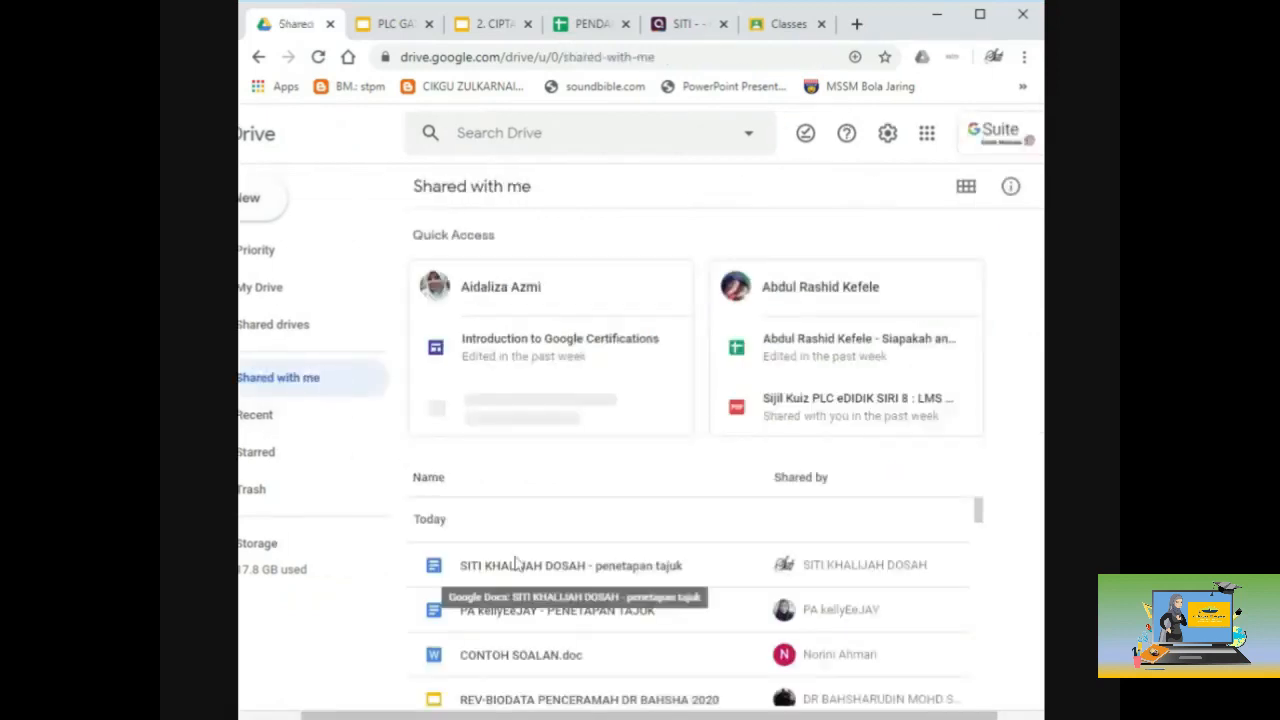
scroll(515, 563, down, 8)
scroll(515, 563, down, 8)
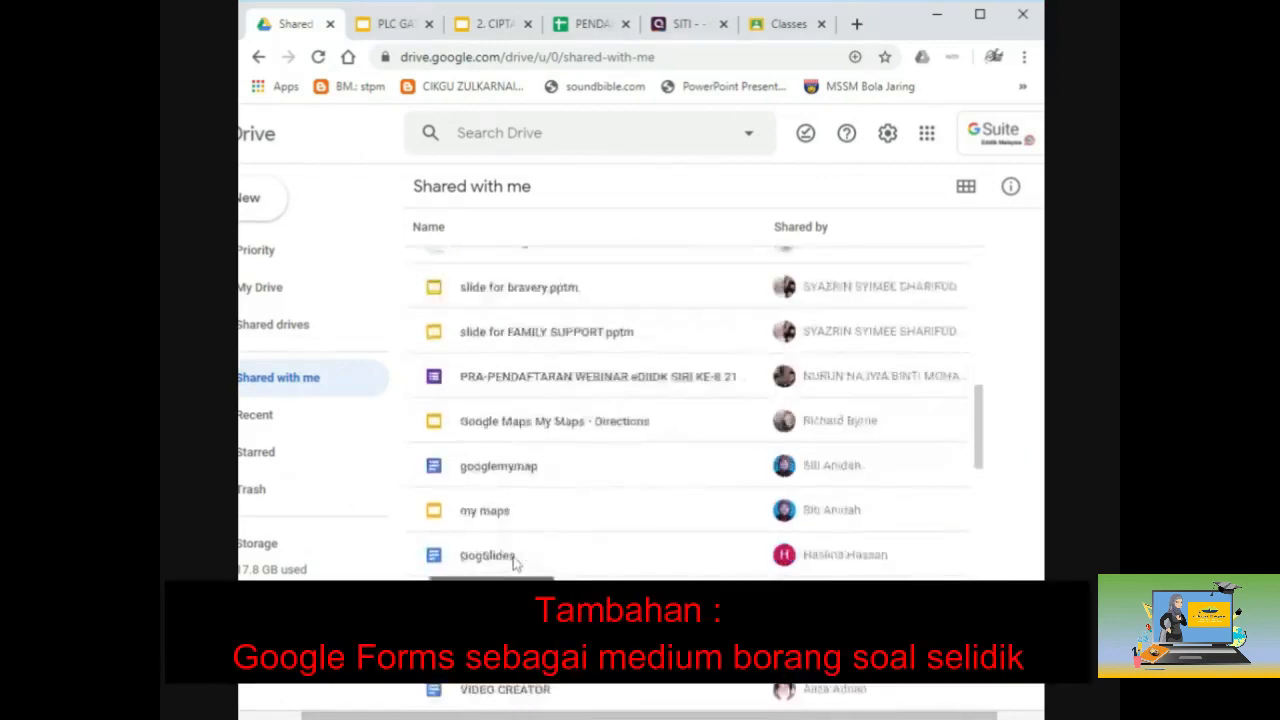
scroll(515, 563, down, 5)
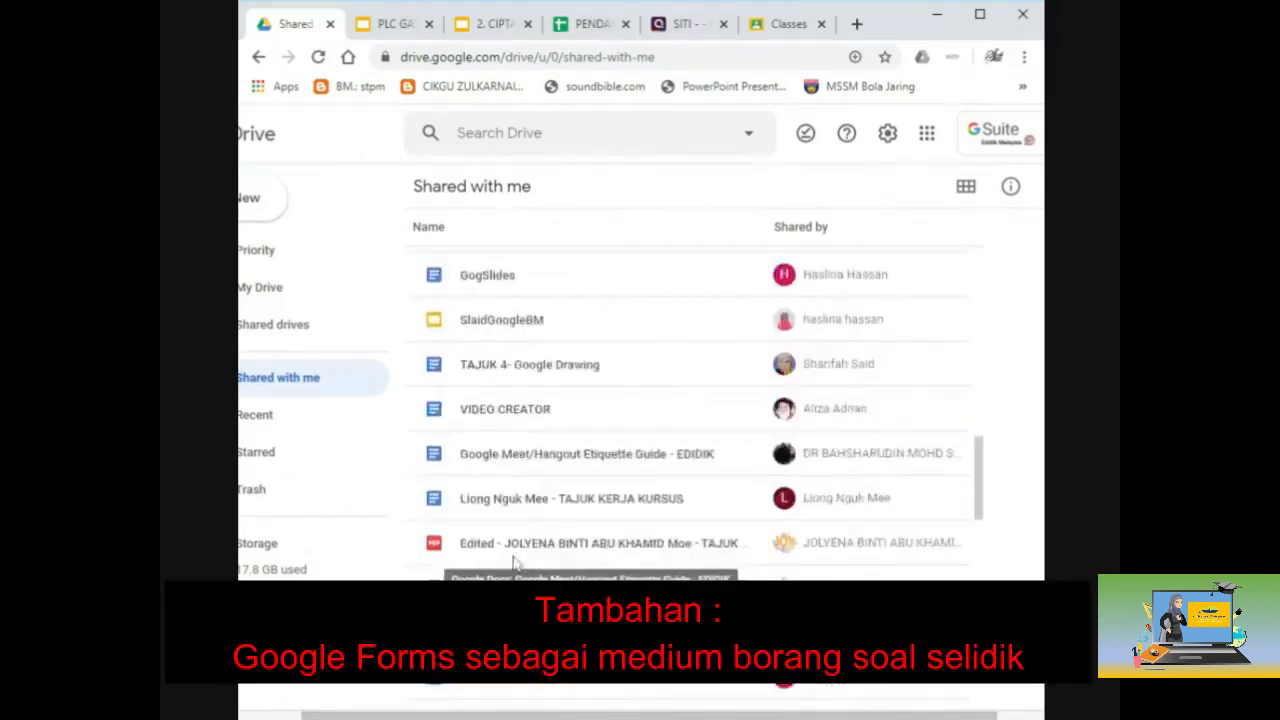
scroll(515, 563, down, 10)
scroll(512, 563, down, 3)
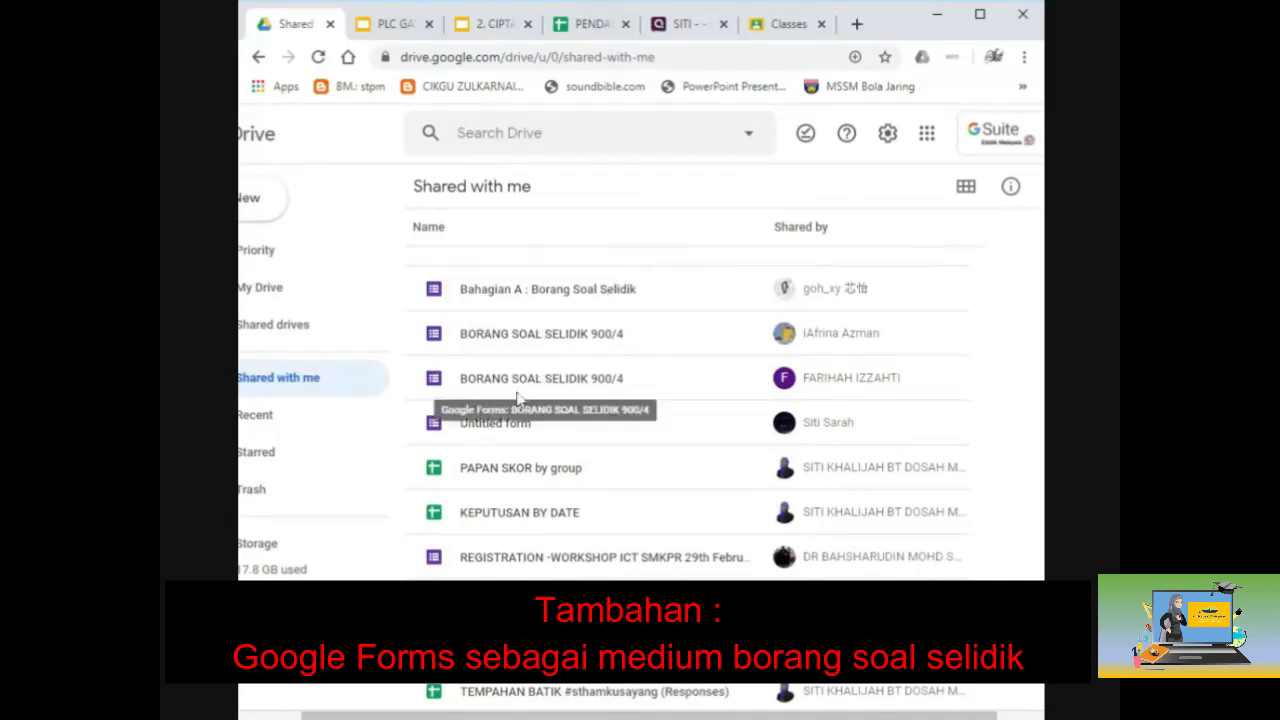
double_click(506, 292)
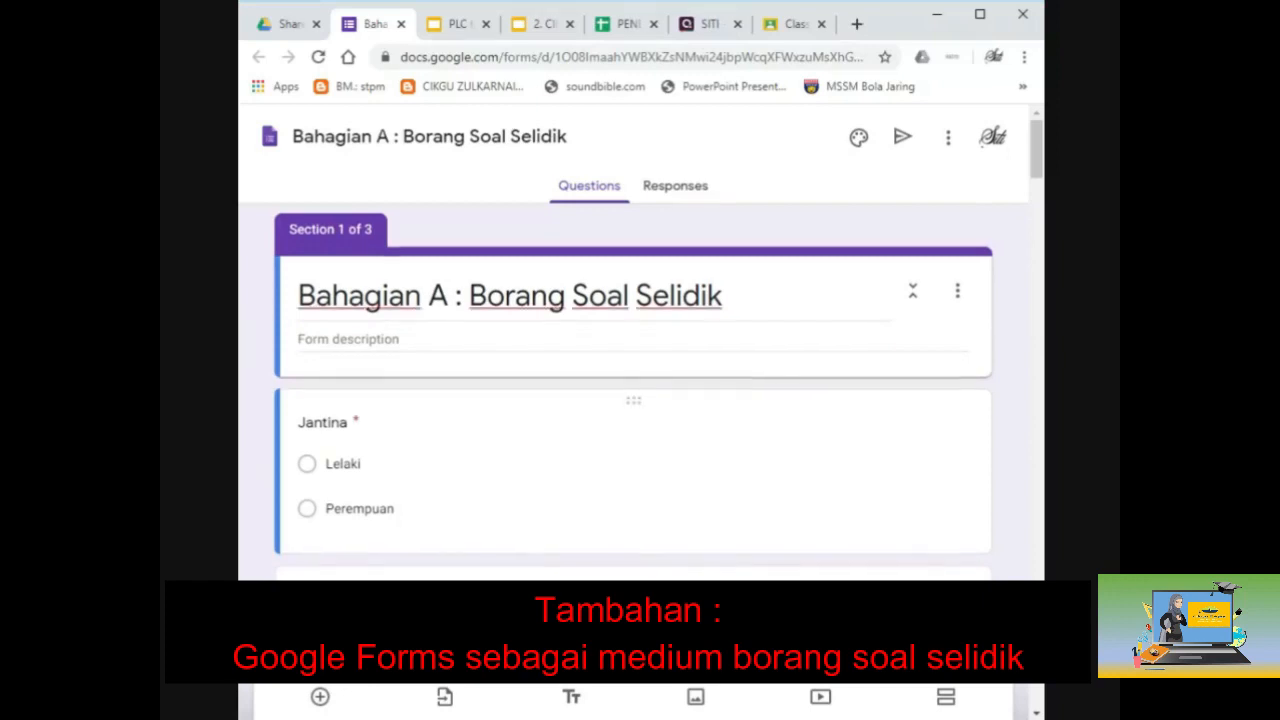
Step: Scroll through the Bahagian A form's questions from Jantina down, then close its tab
scroll(633, 390, down, 2)
scroll(633, 390, down, 2)
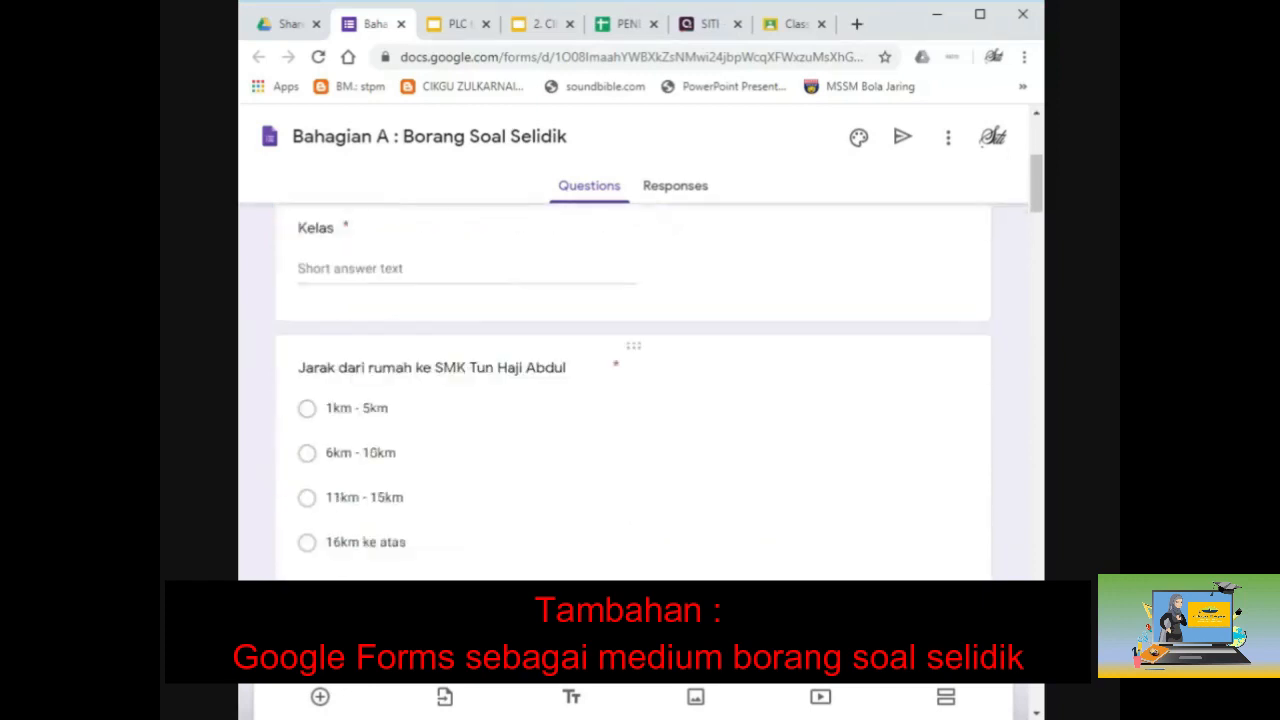
scroll(549, 470, down, 8)
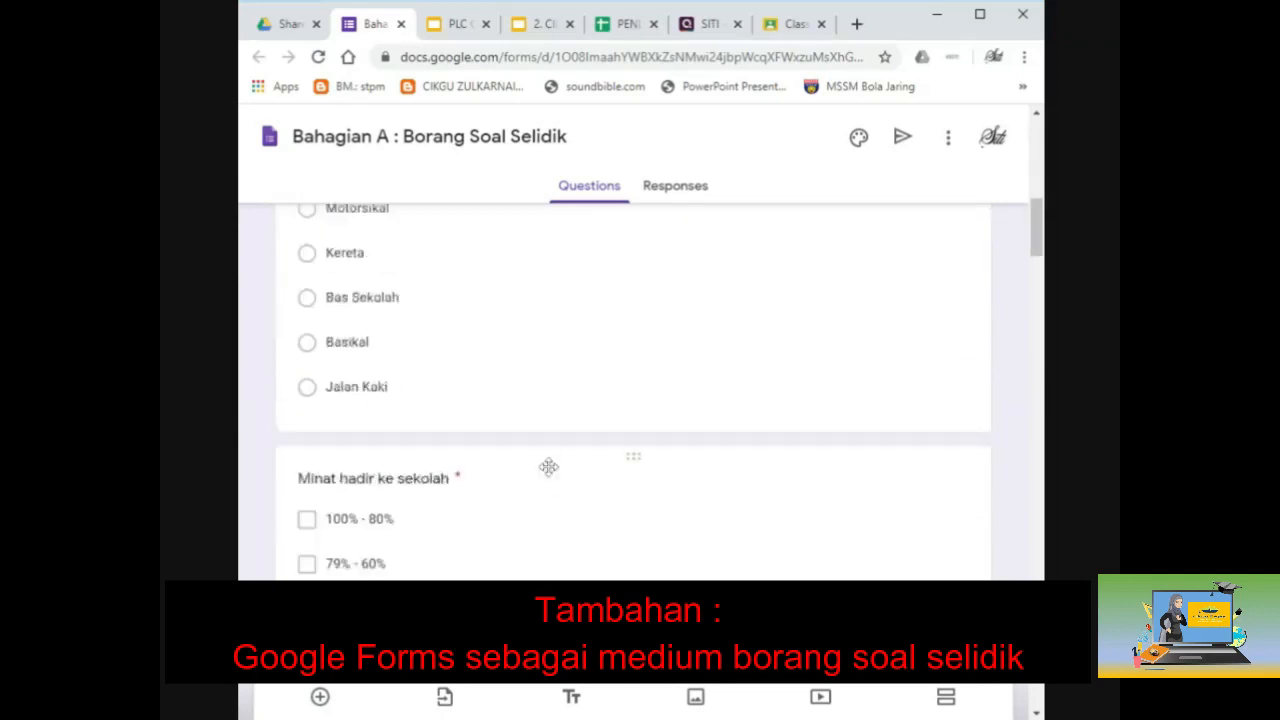
scroll(549, 467, down, 4)
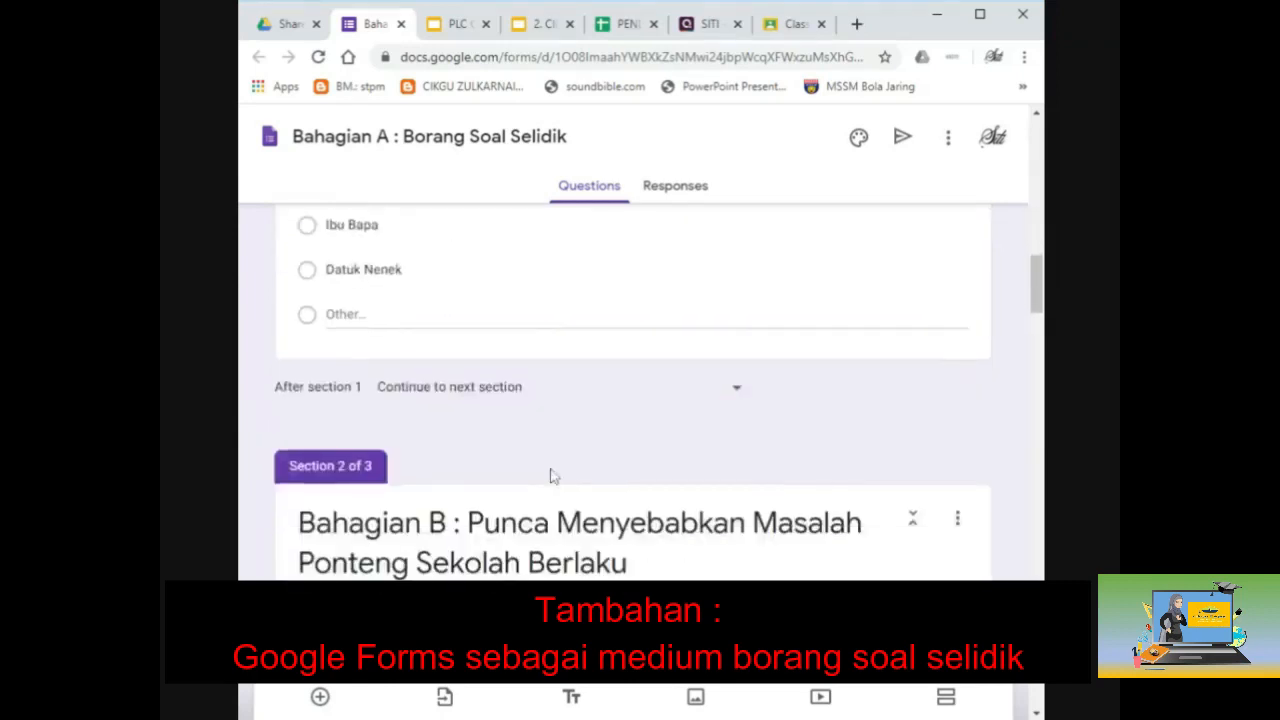
scroll(550, 476, down, 2)
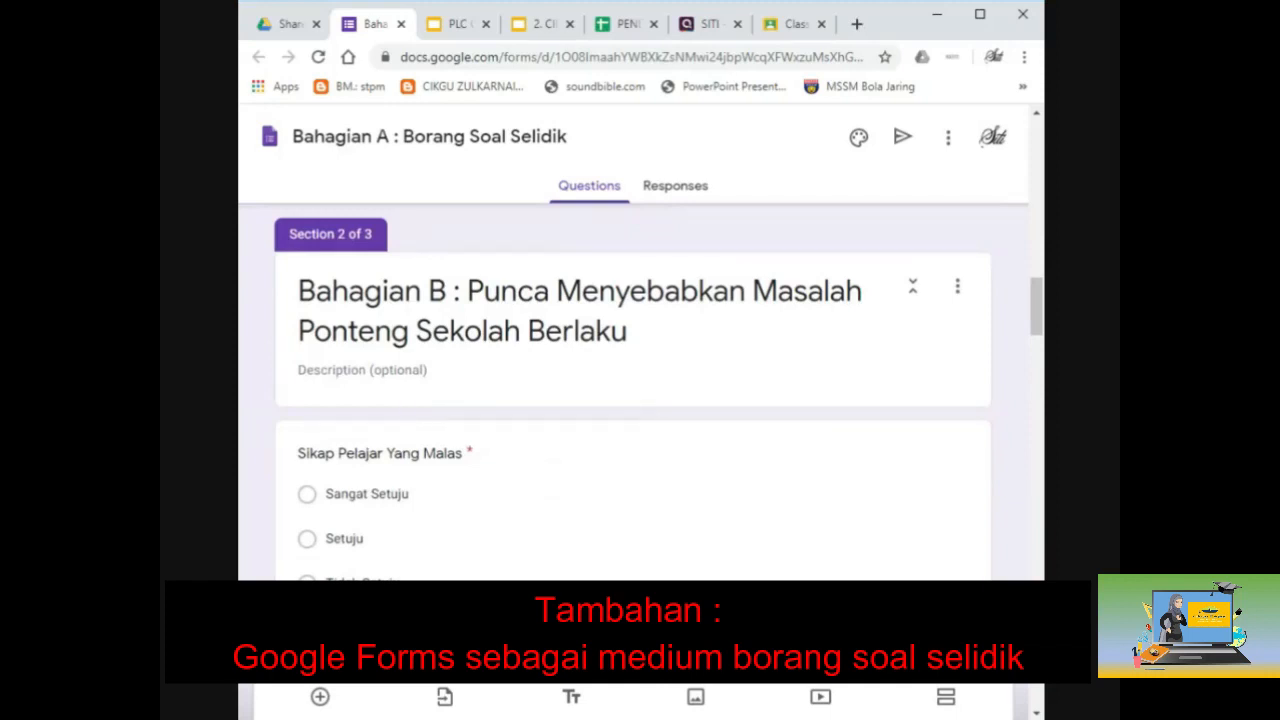
scroll(404, 397, down, 2)
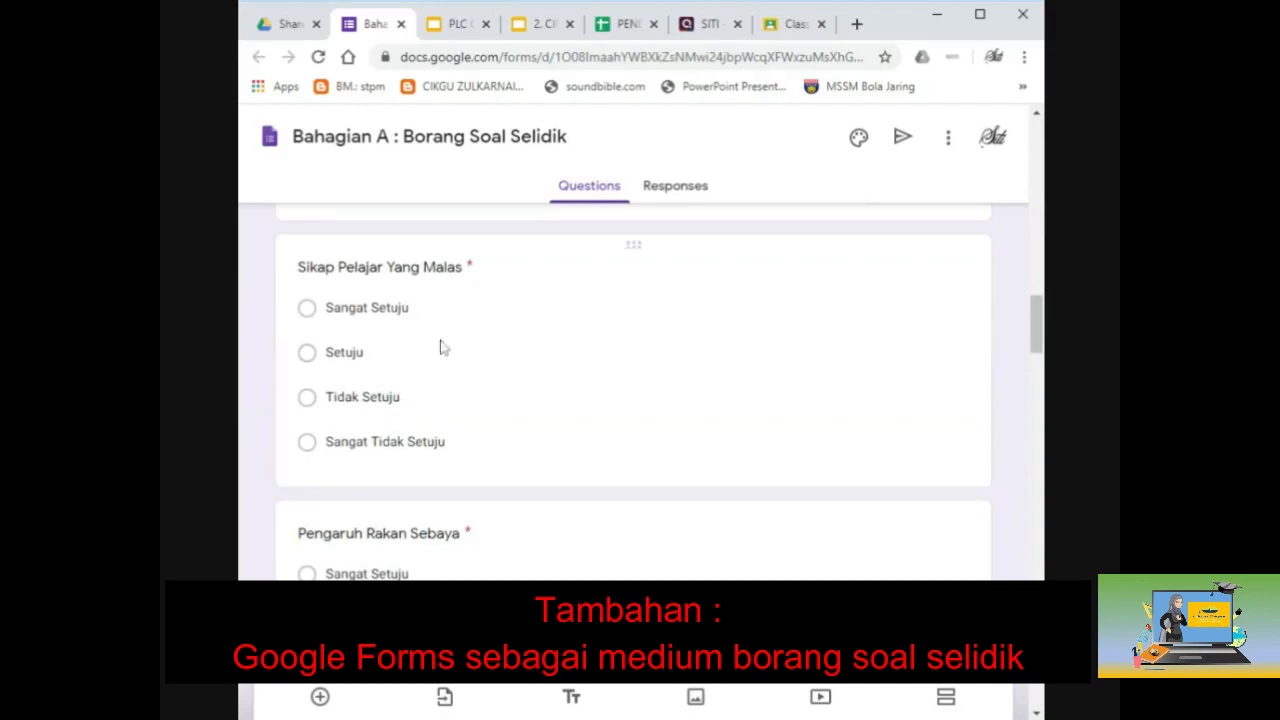
scroll(445, 348, down, 1)
scroll(400, 380, down, 5)
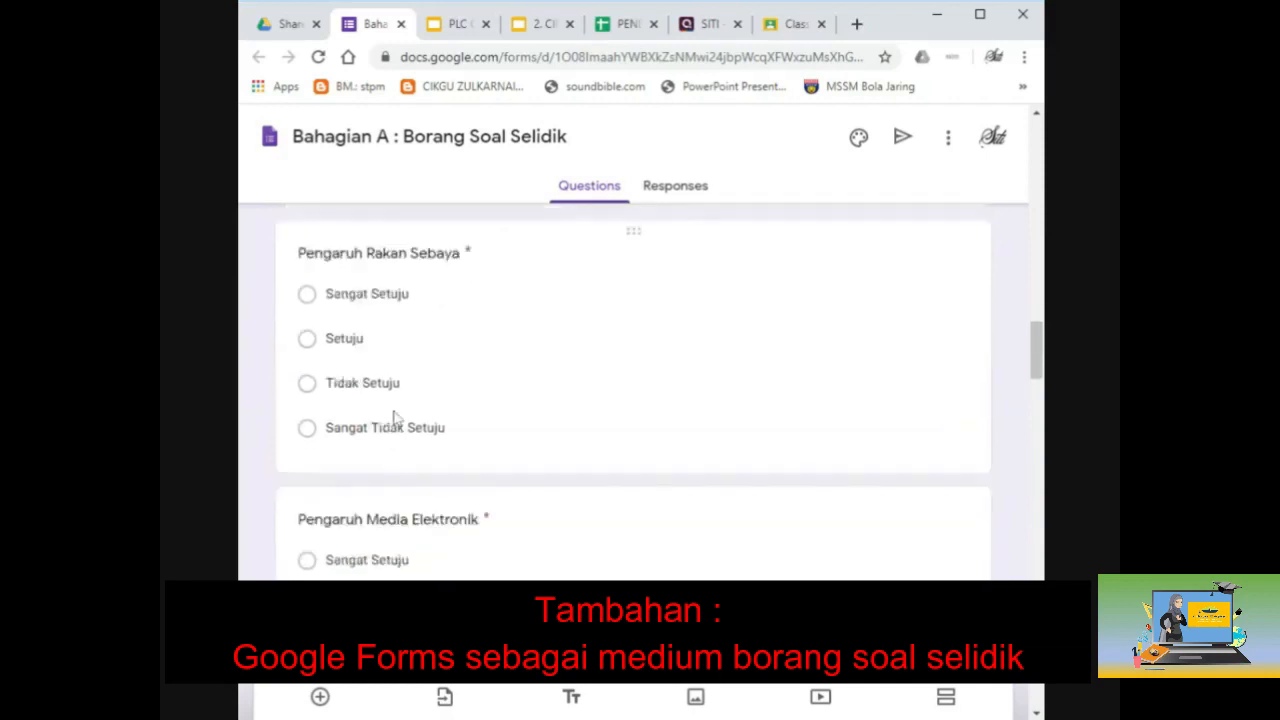
scroll(396, 418, down, 5)
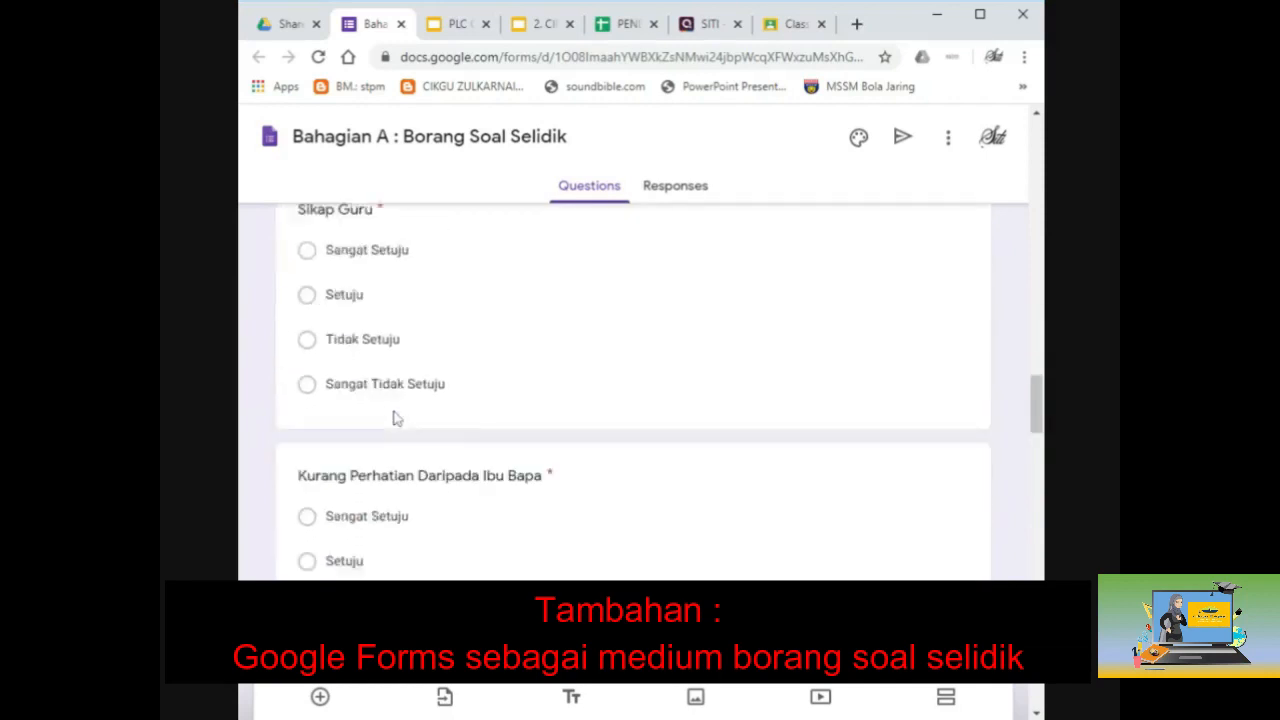
scroll(393, 416, down, 7)
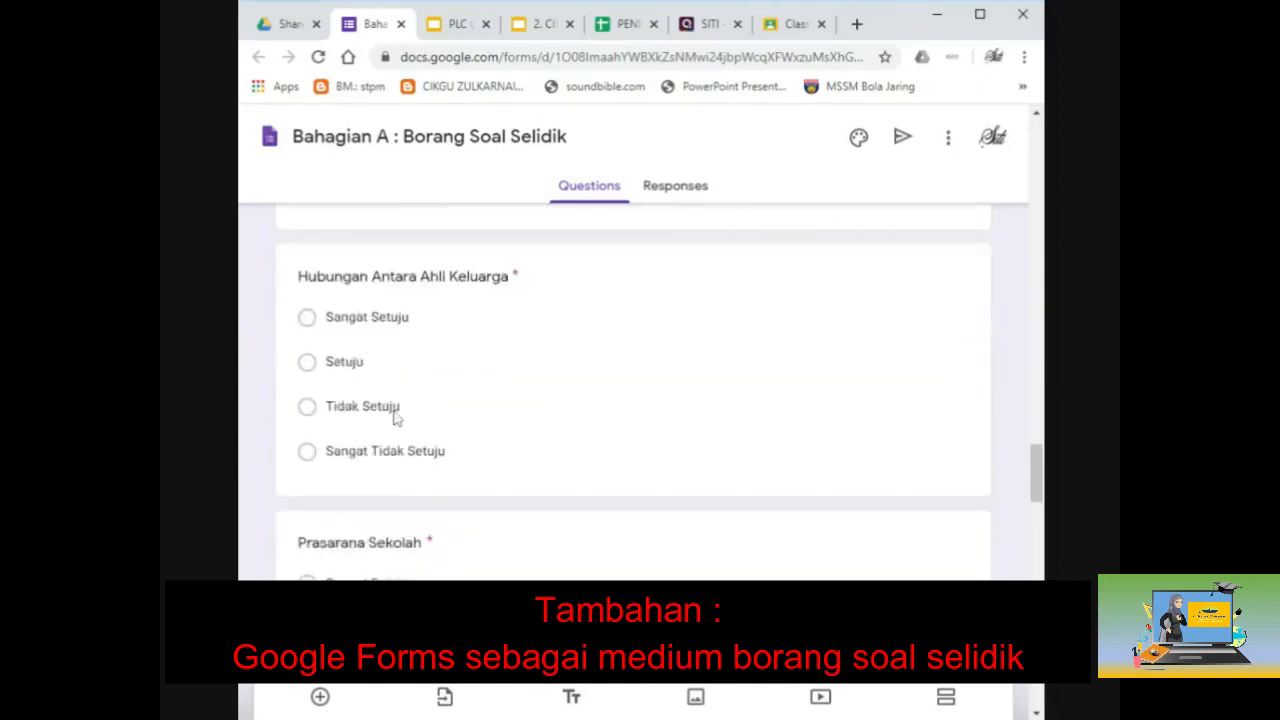
scroll(393, 418, down, 4)
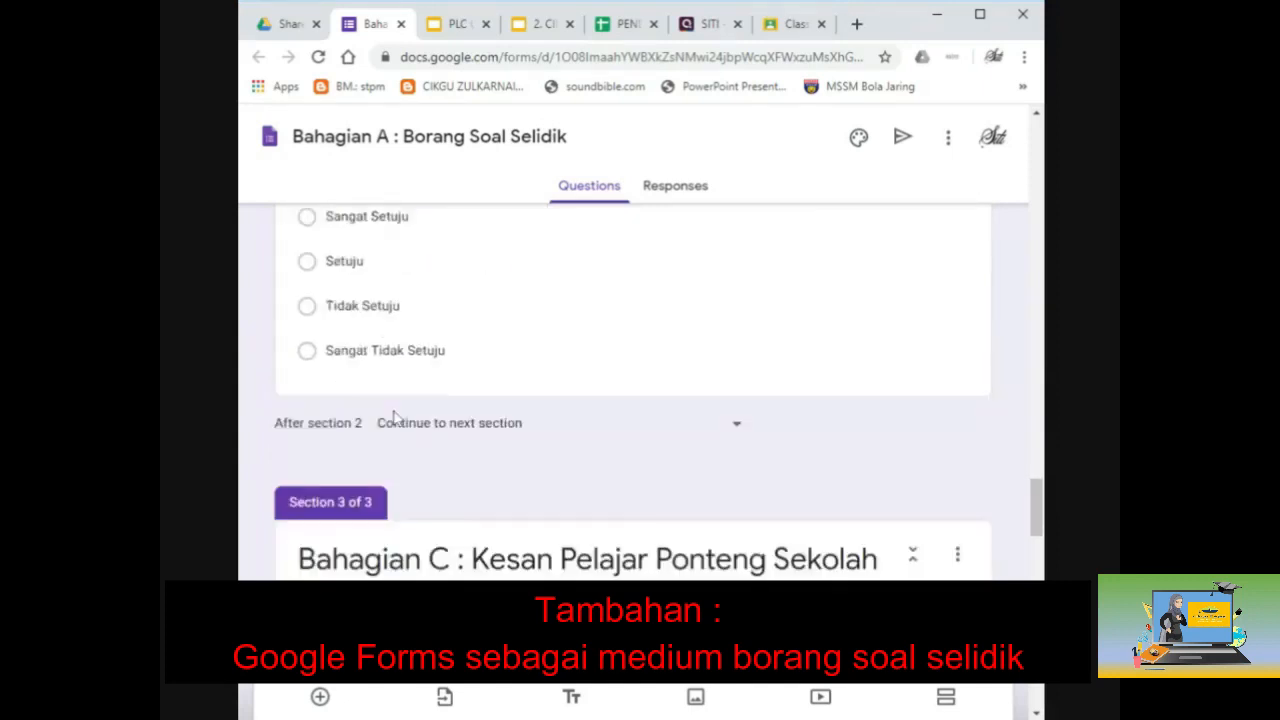
scroll(396, 418, down, 1)
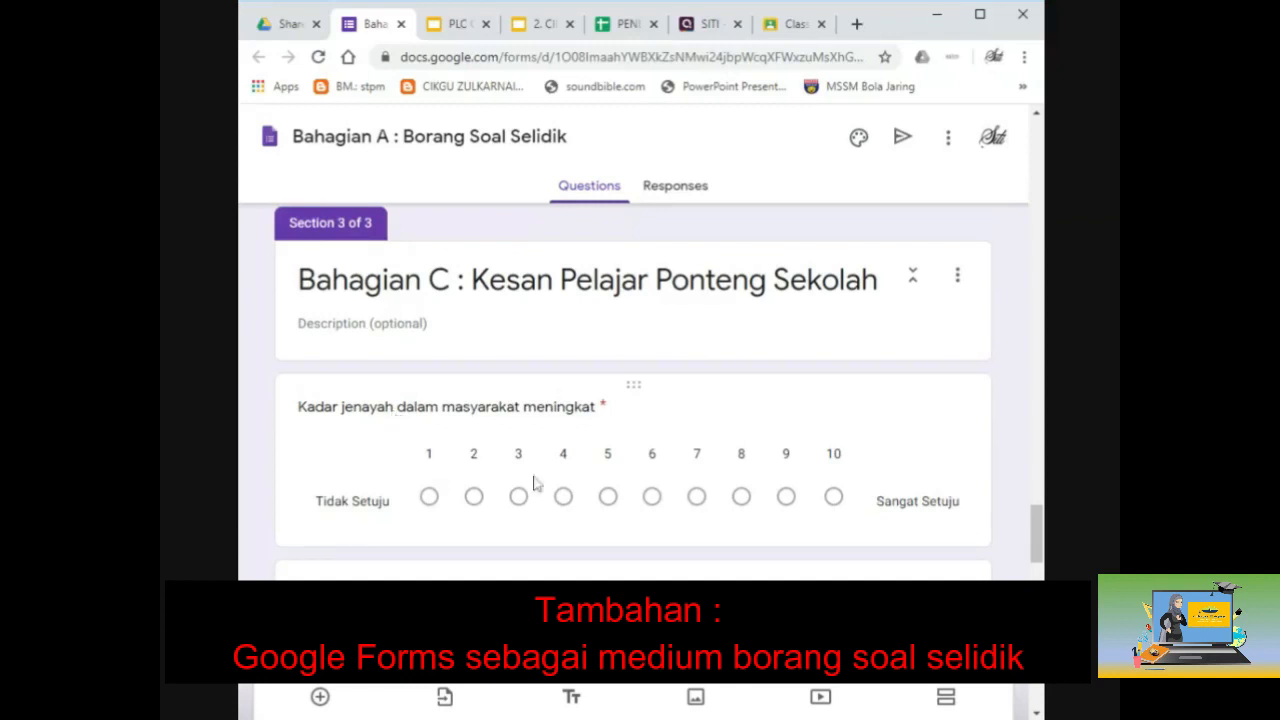
scroll(820, 458, down, 4)
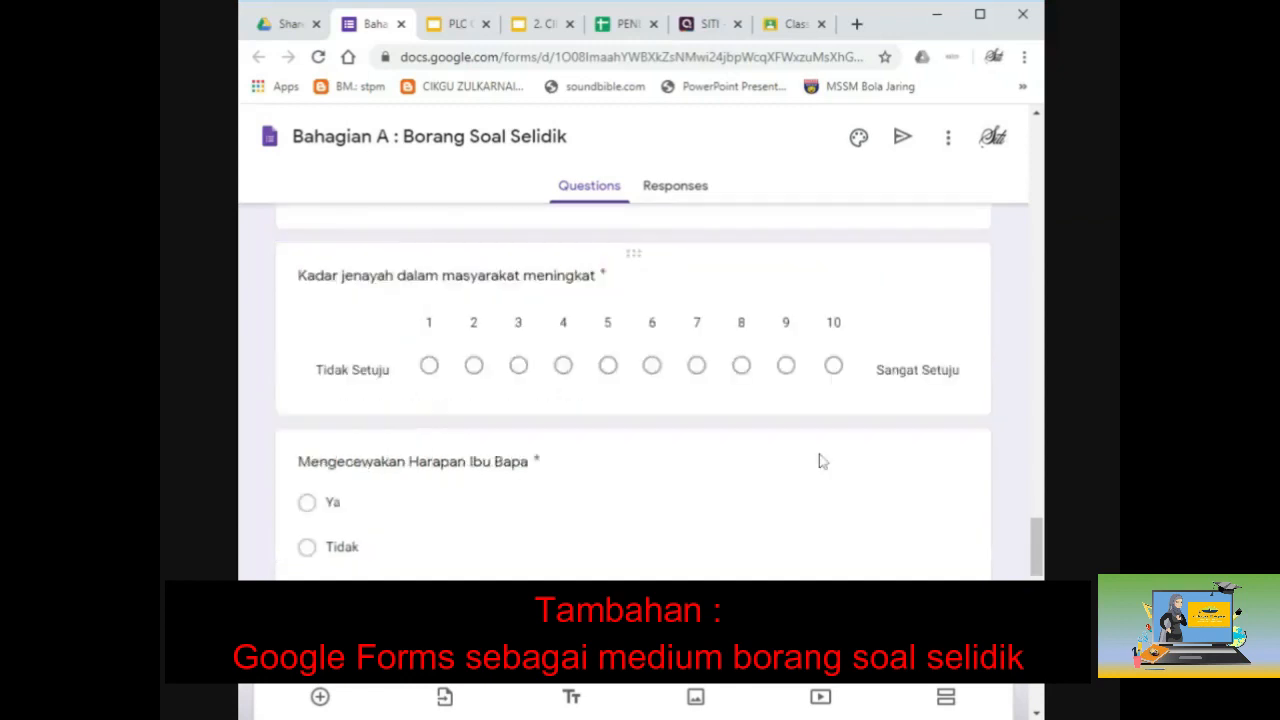
scroll(815, 455, down, 1)
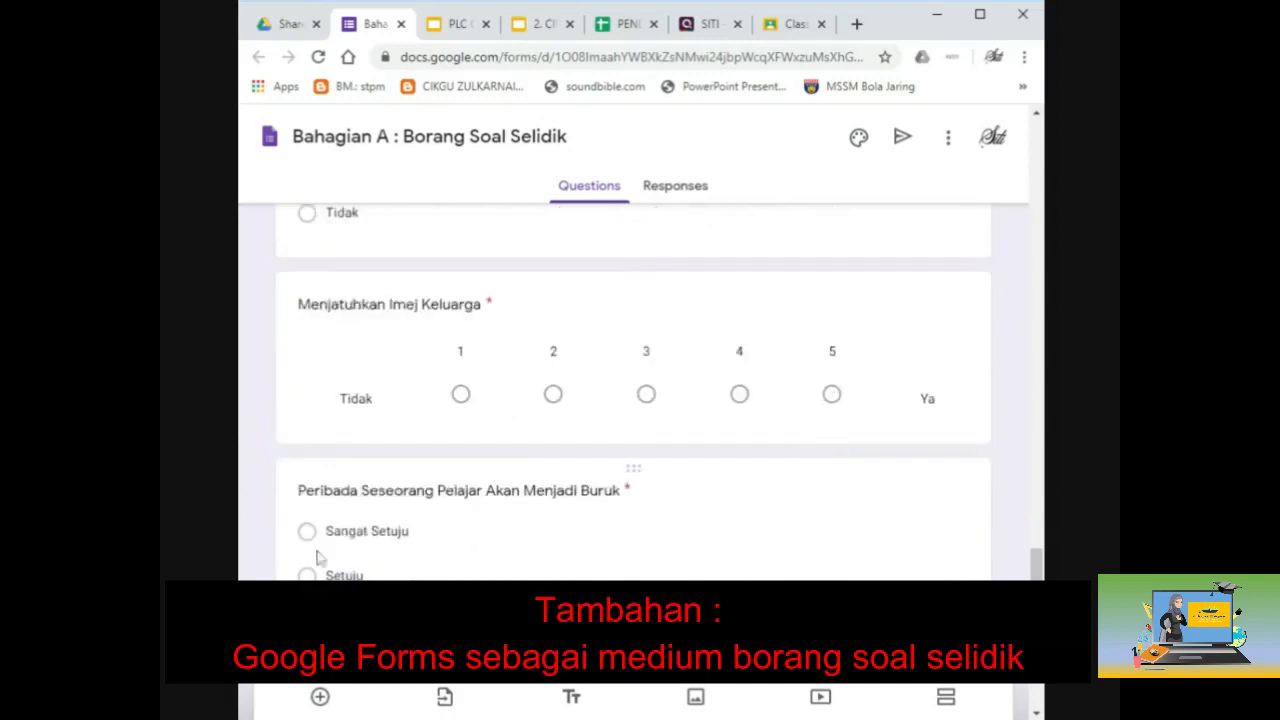
scroll(318, 545, down, 2)
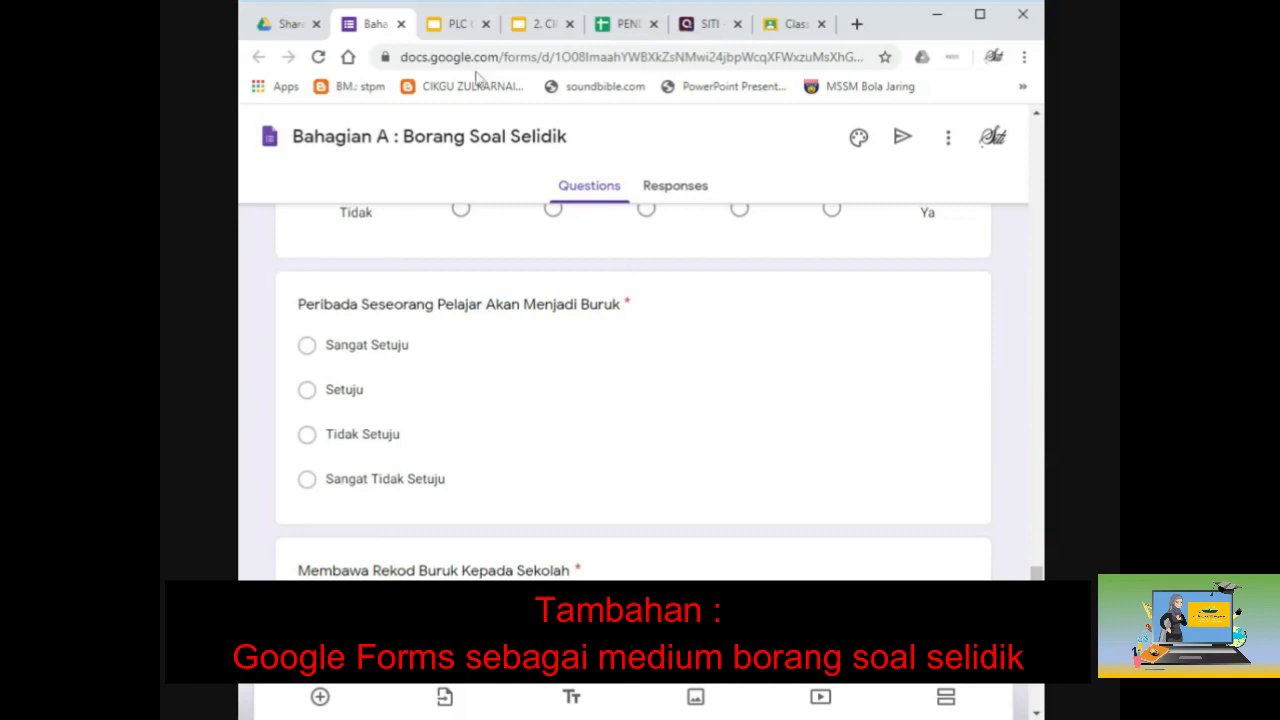
click(401, 24)
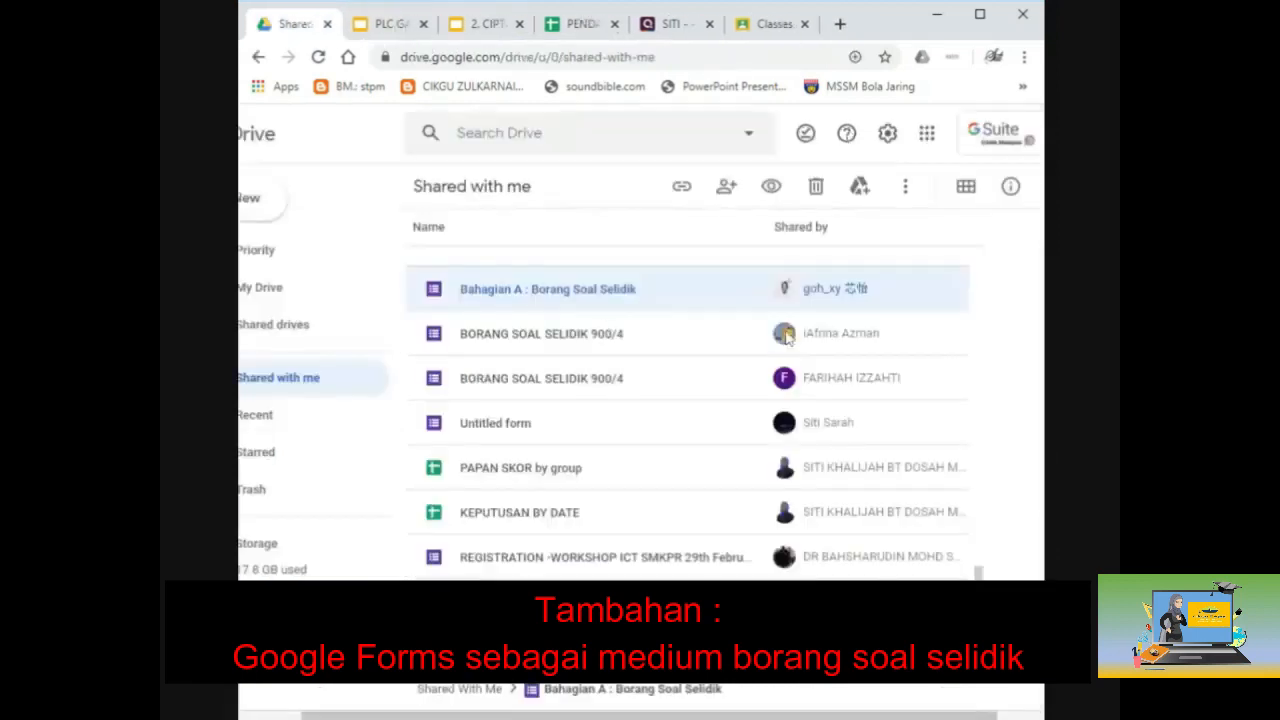
Step: Open the BORANG SOAL SELIDIK 900/4 form and scroll through its sections
double_click(705, 336)
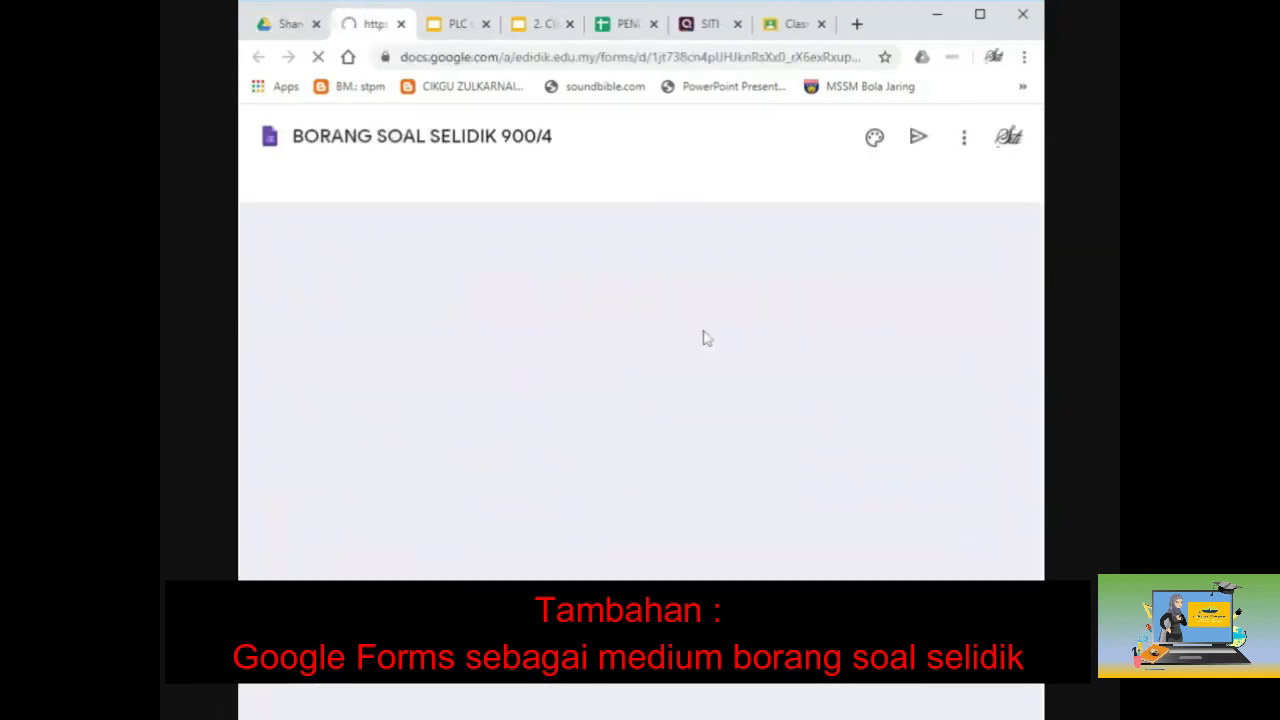
scroll(706, 338, down, 3)
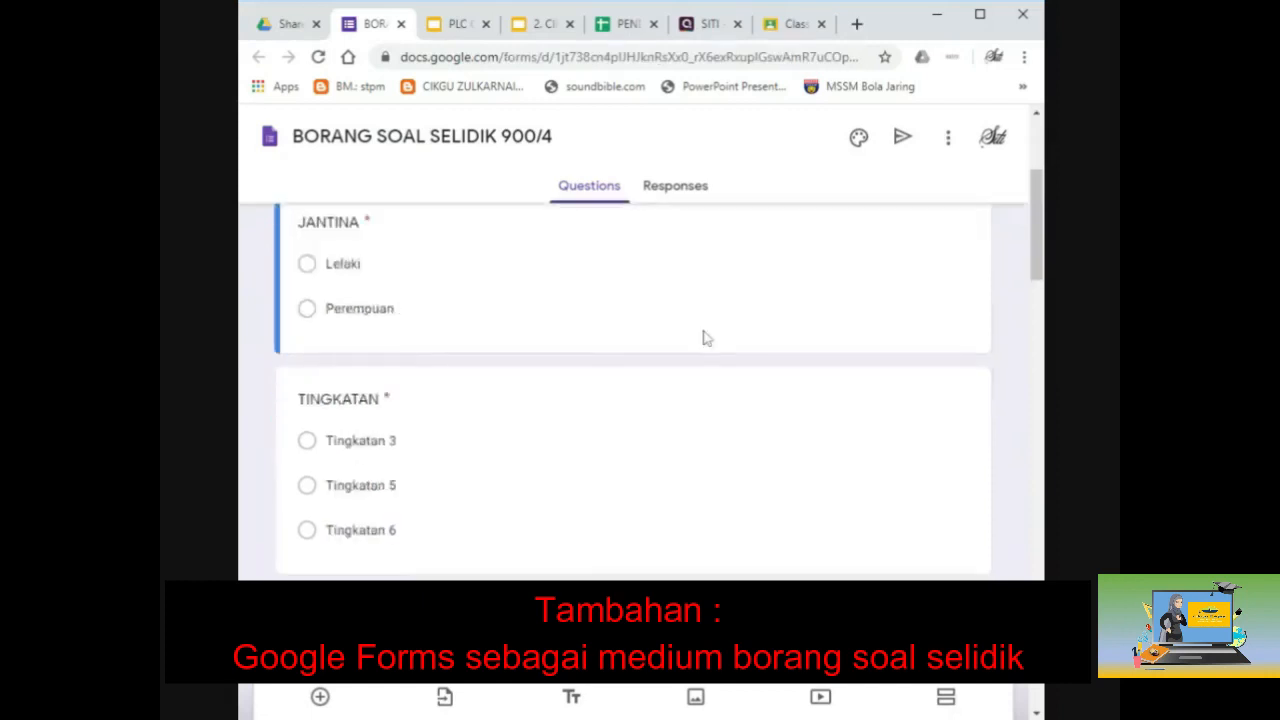
scroll(706, 338, up, 2)
scroll(633, 400, up, 1)
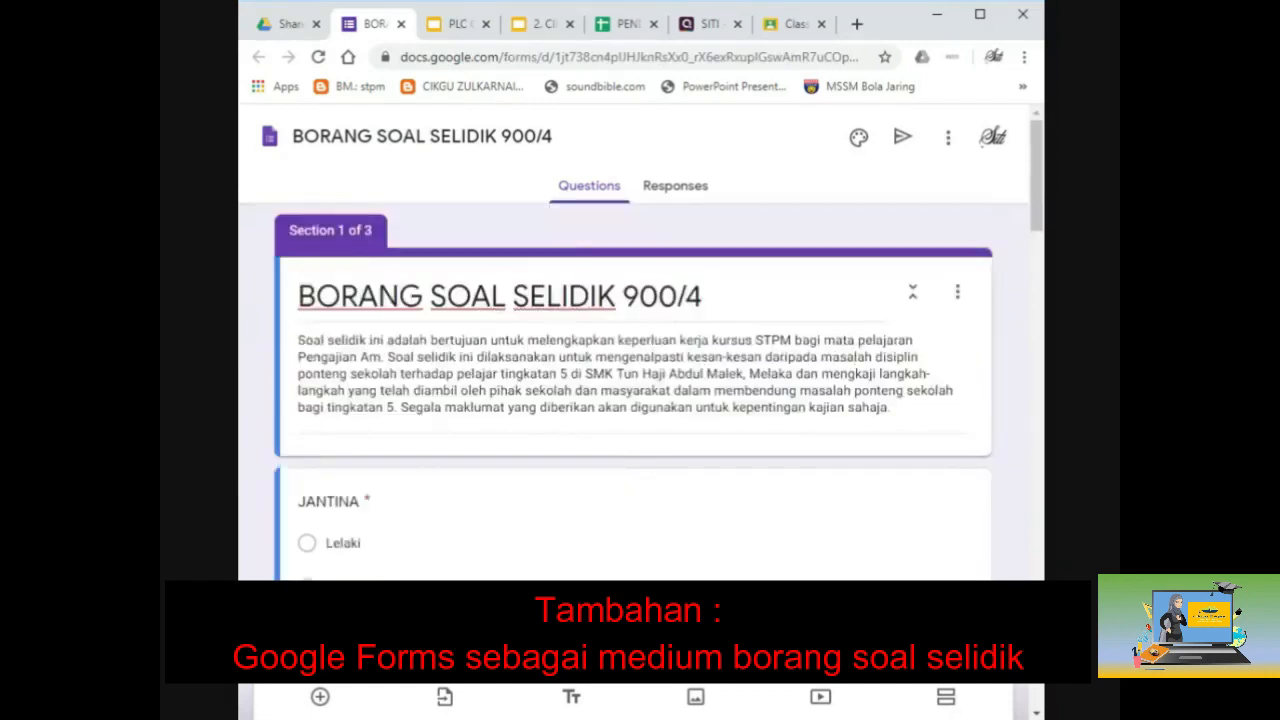
scroll(812, 407, down, 9)
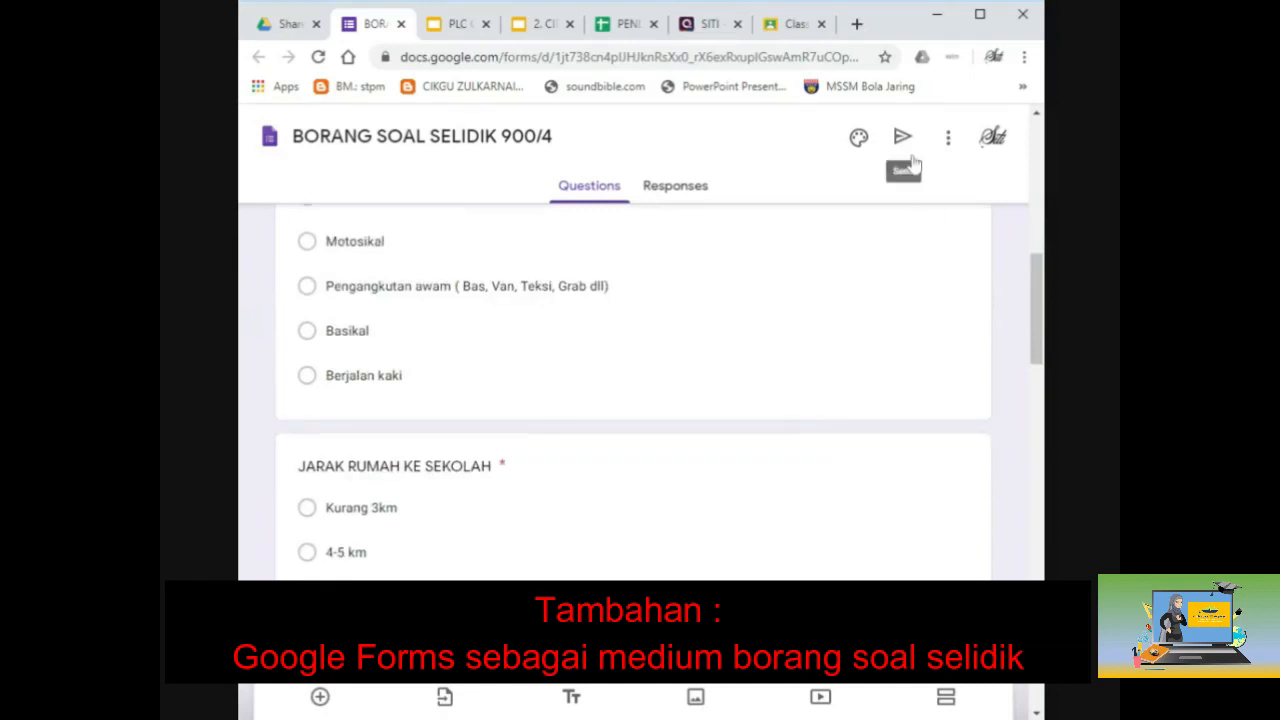
scroll(888, 262, down, 1)
scroll(888, 262, down, 7)
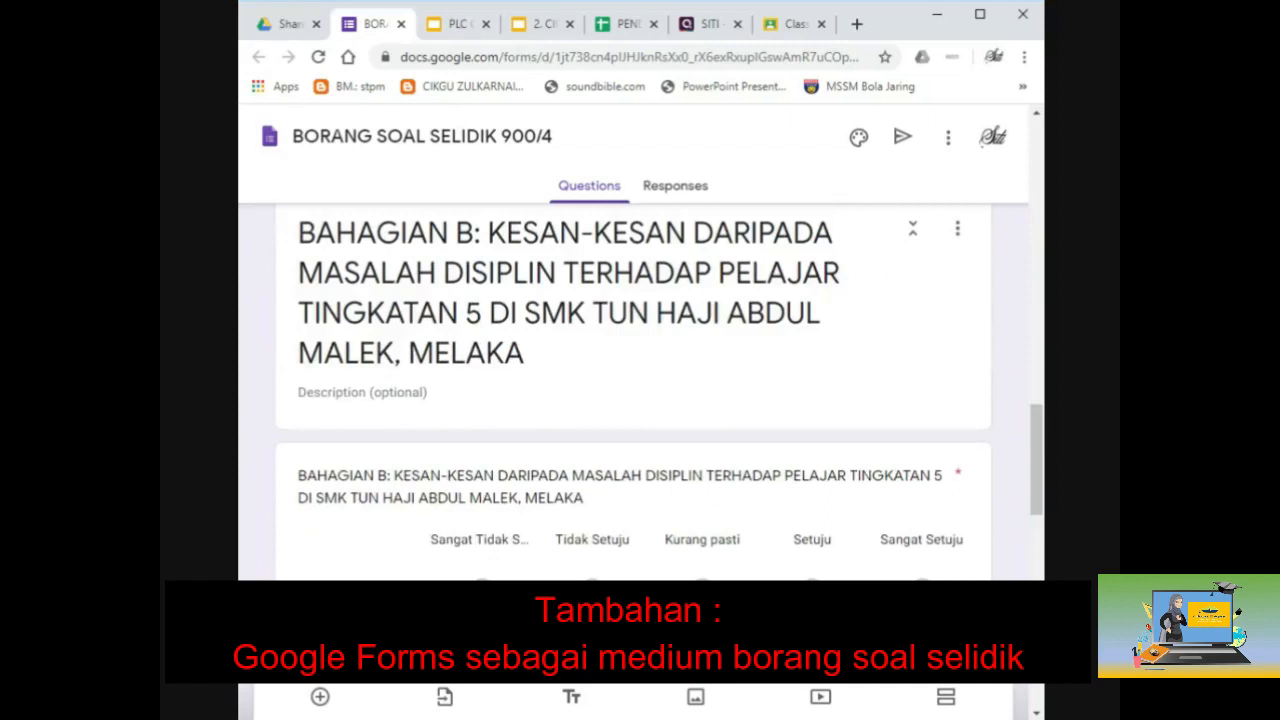
scroll(633, 390, down, 2)
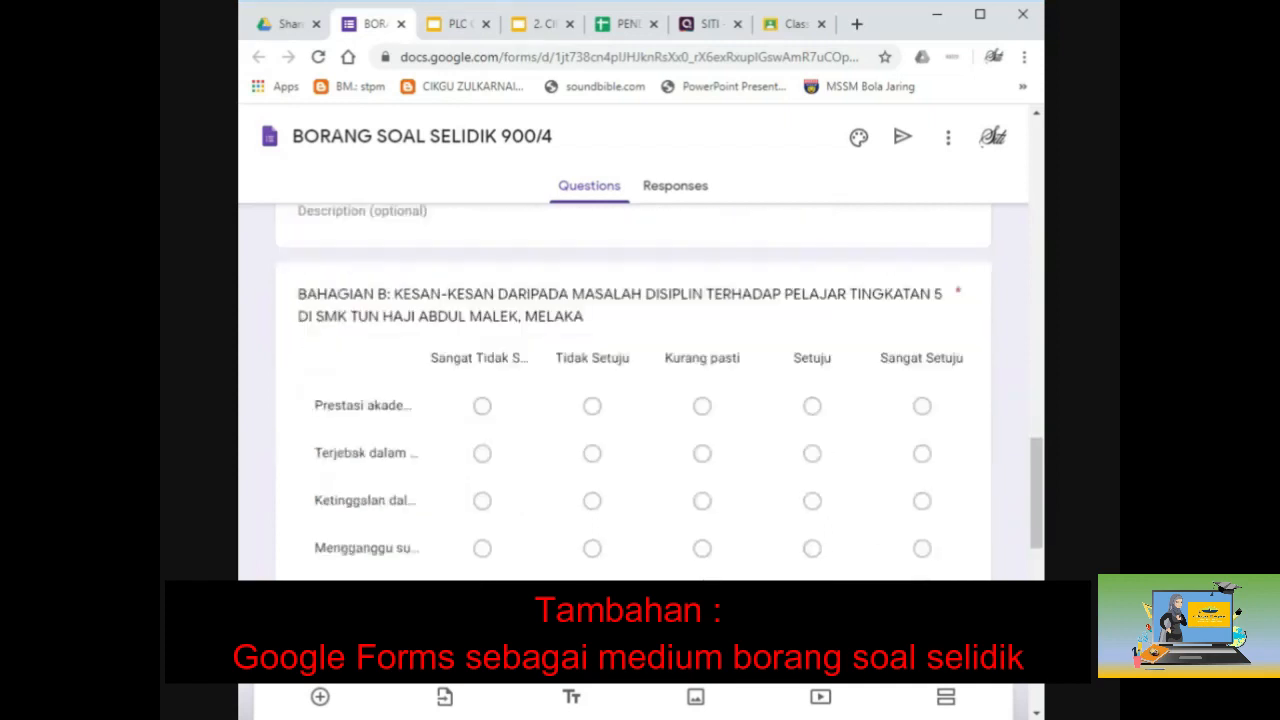
scroll(880, 258, up, 3)
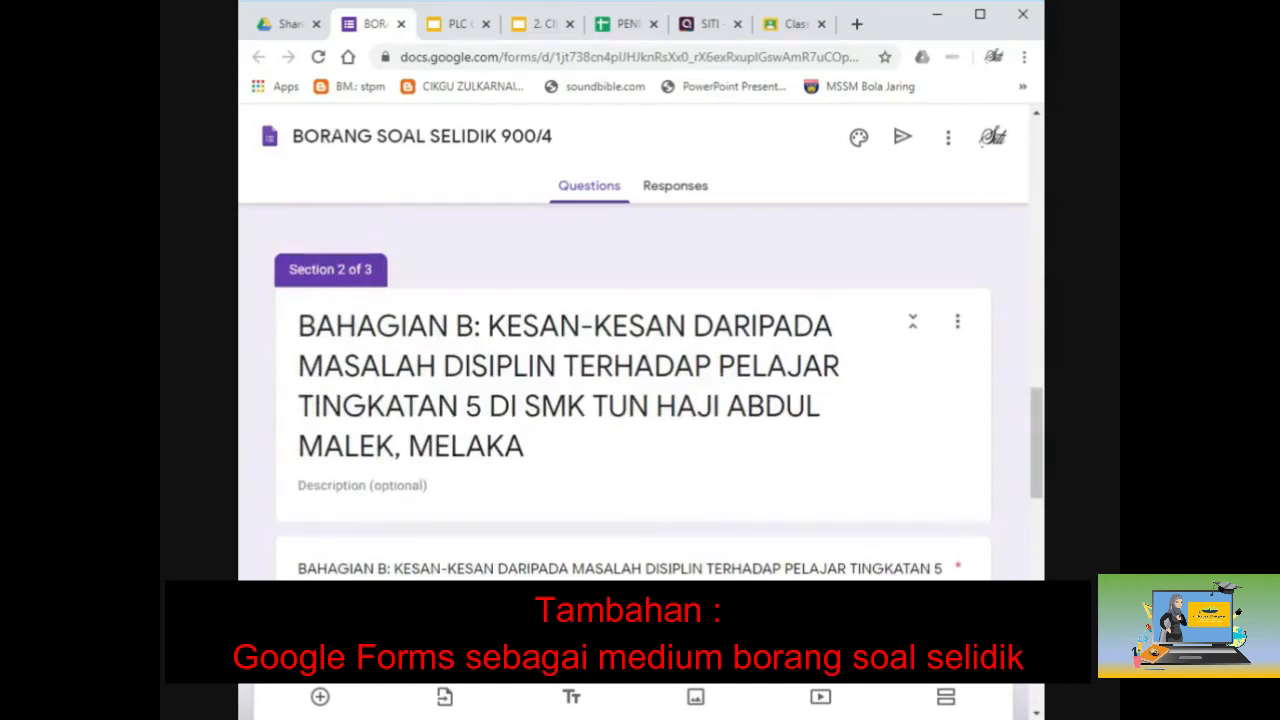
scroll(508, 298, down, 4)
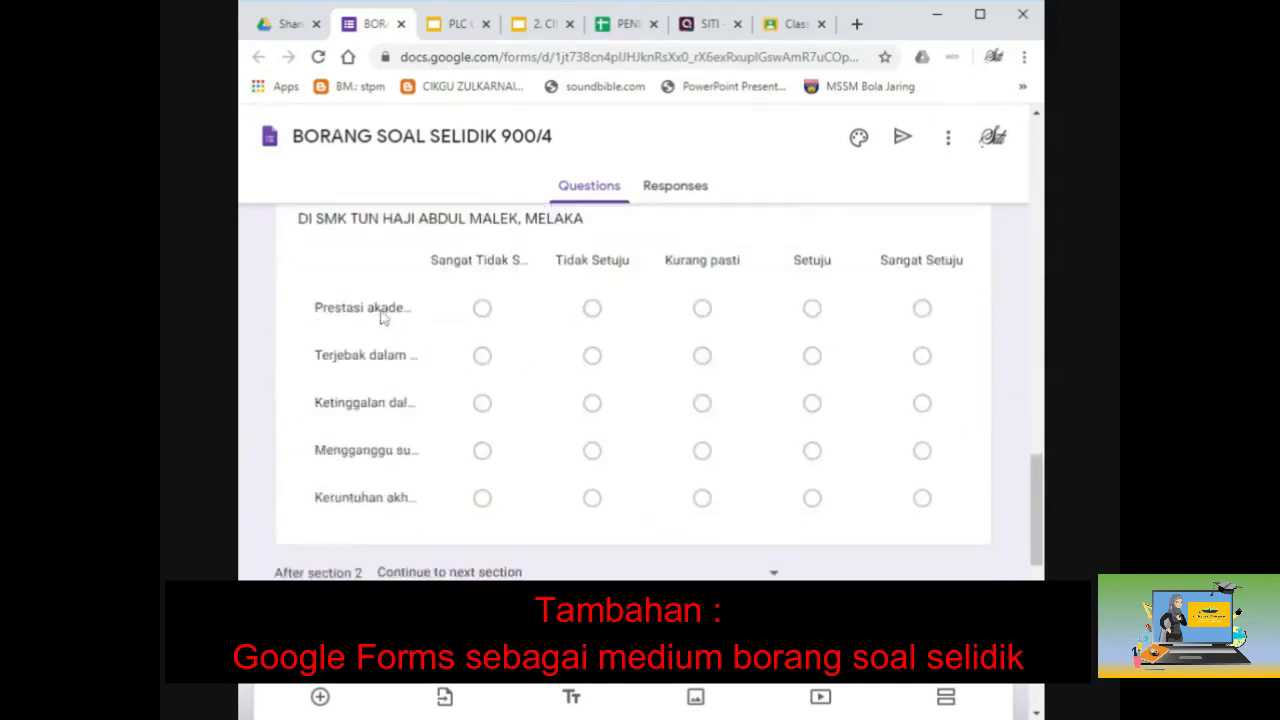
Step: Select the grid question, scroll on to Bahagian C, and close the form
click(381, 315)
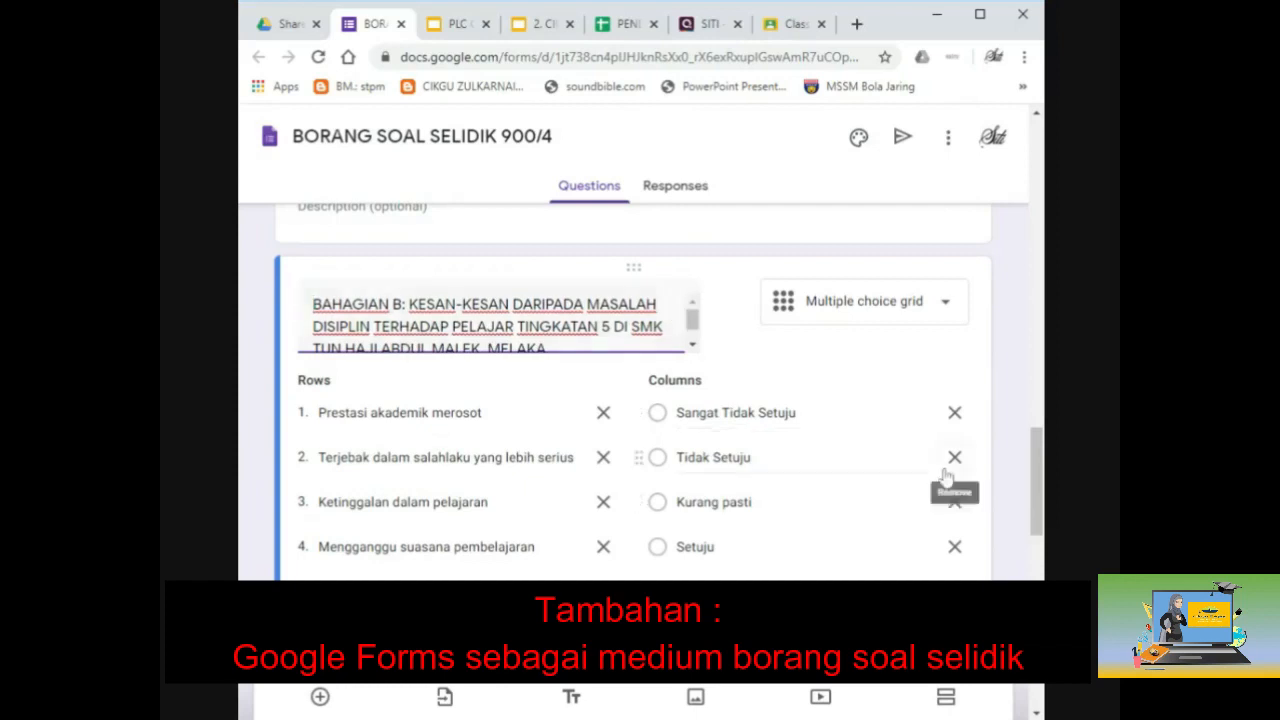
scroll(703, 546, down, 5)
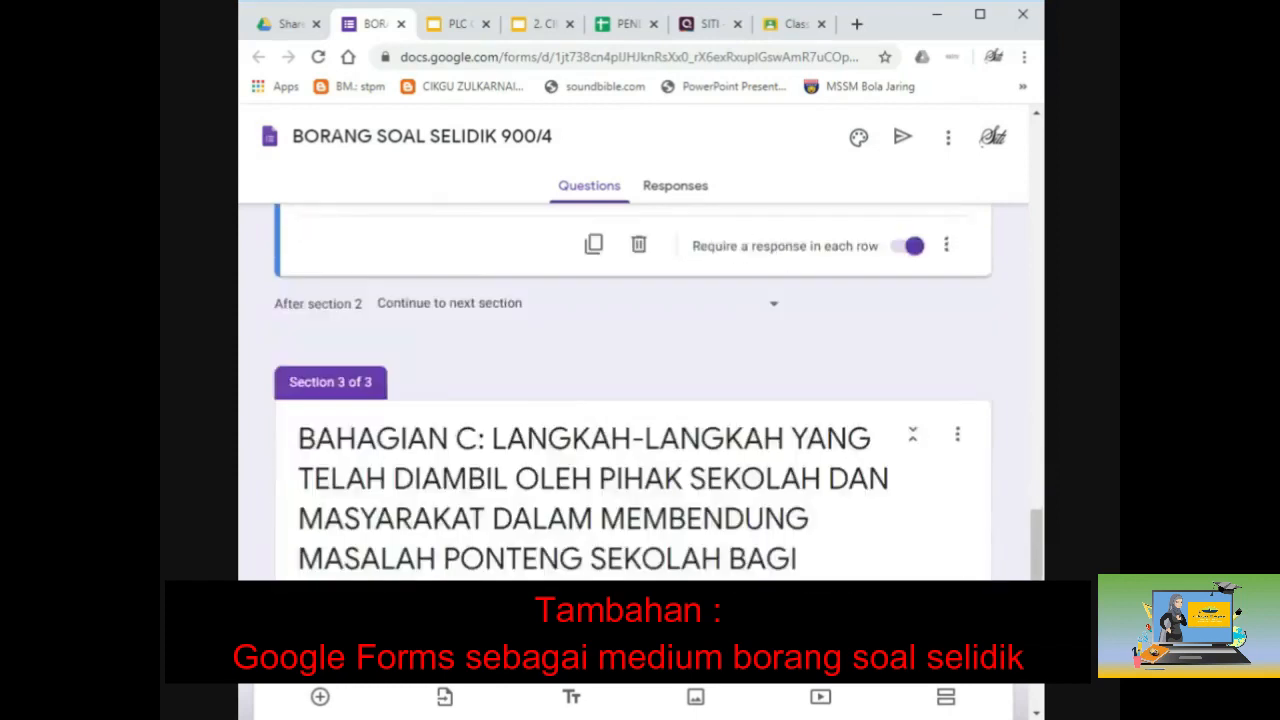
scroll(640, 400, down, 5)
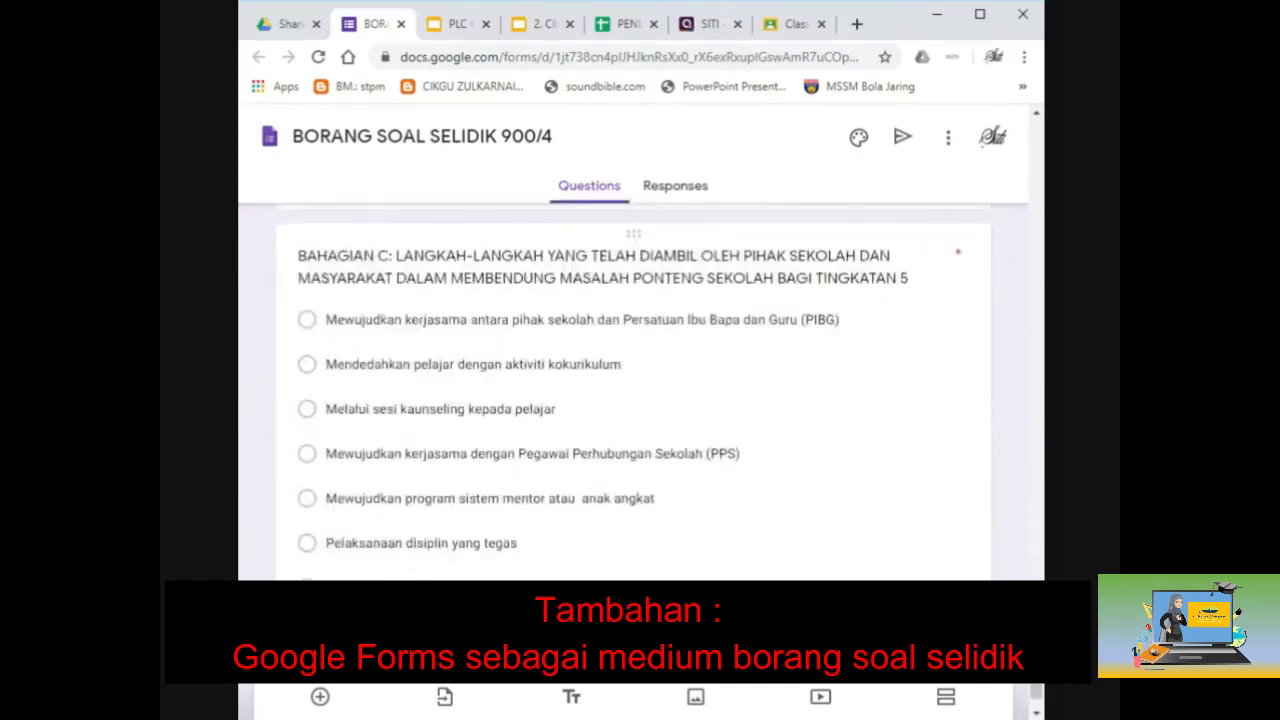
scroll(390, 527, down, 1)
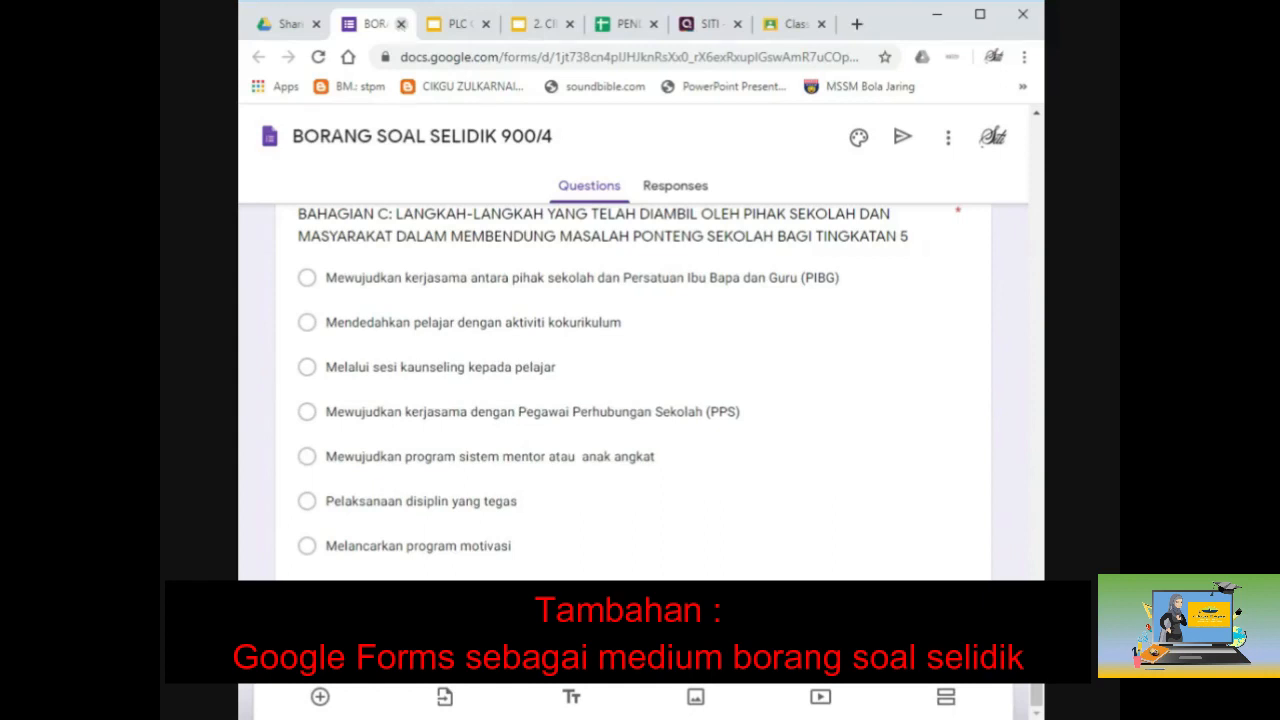
click(401, 24)
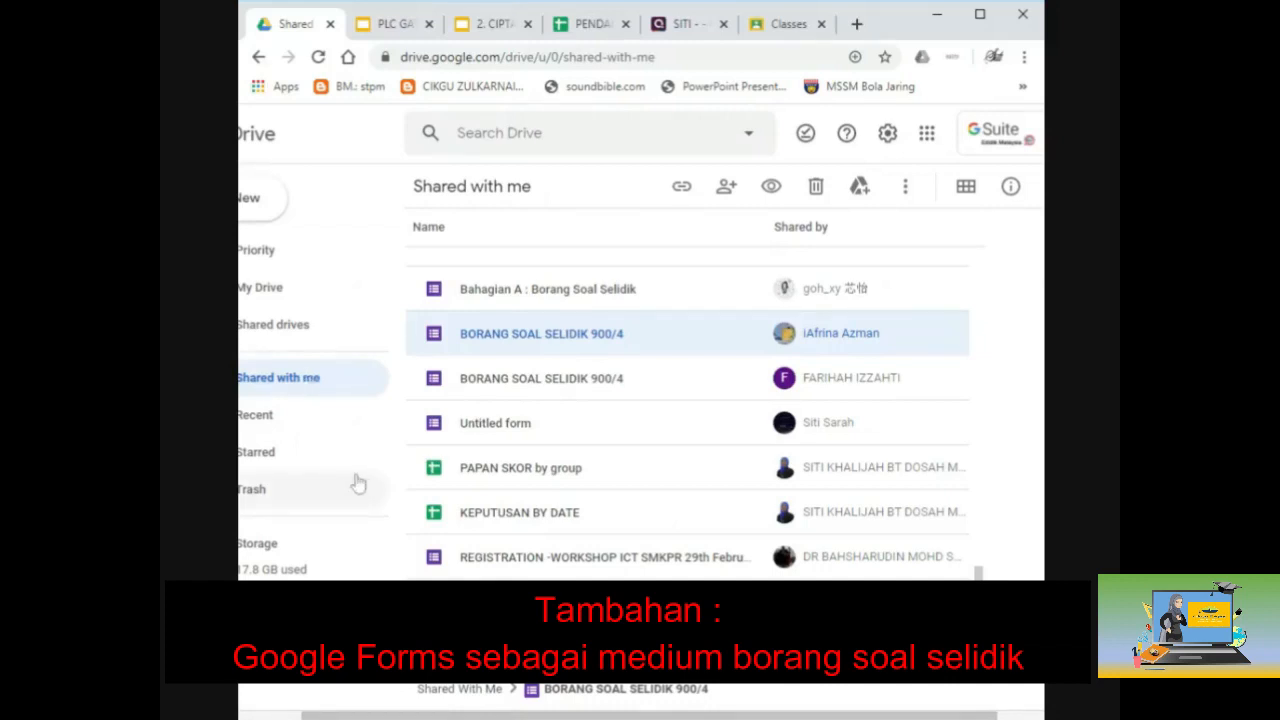
Step: Open S2_Pengajian Am from the class list, then switch to the PA900SG class from the class menu
click(788, 24)
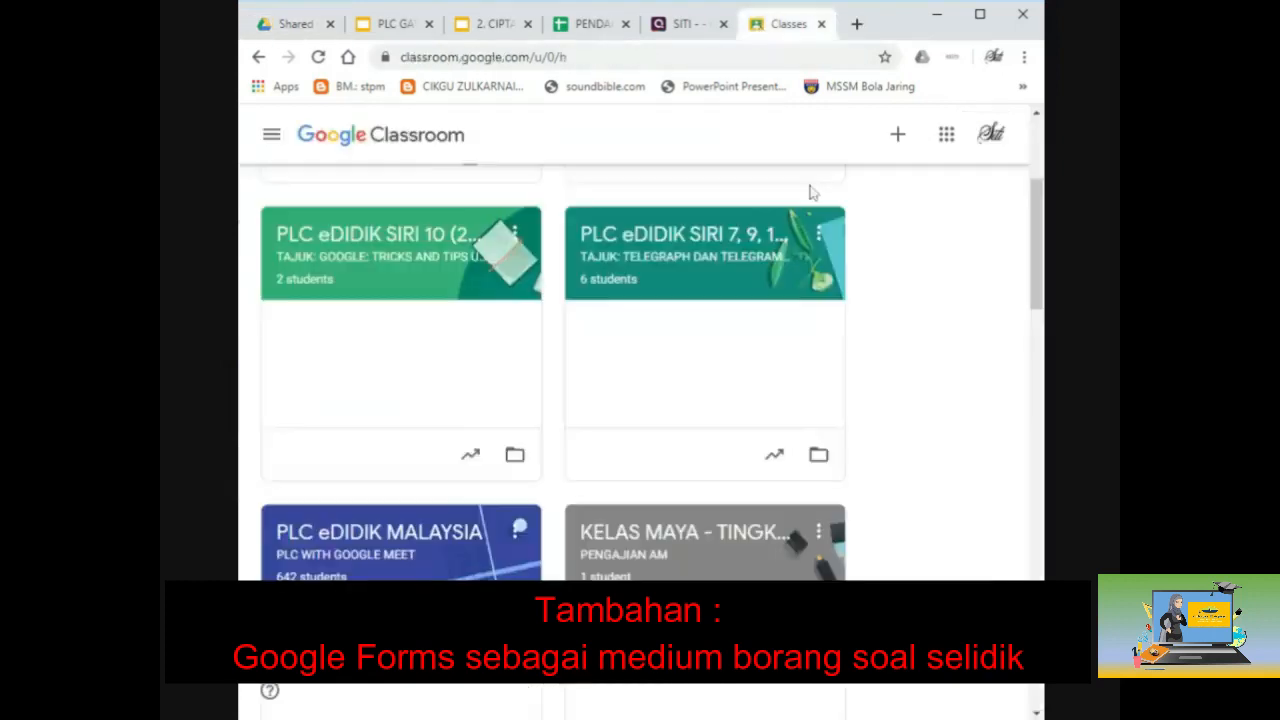
click(596, 562)
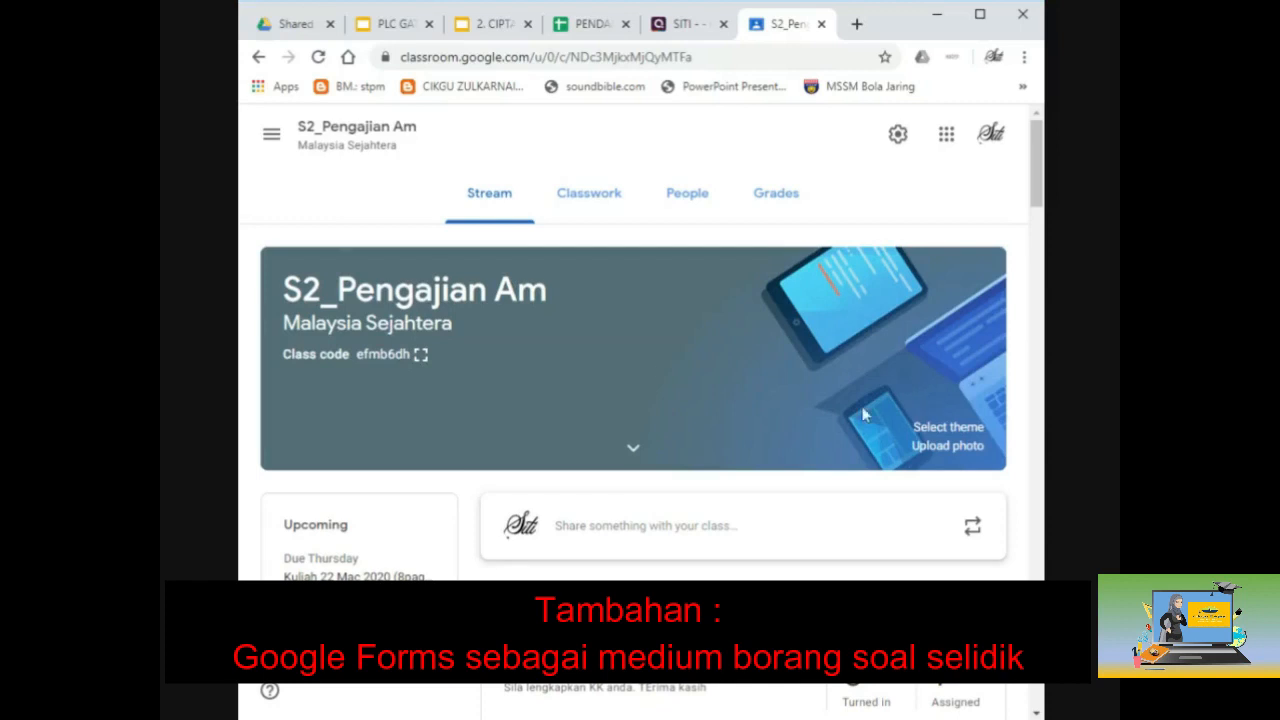
scroll(797, 560, down, 3)
scroll(797, 560, up, 3)
click(270, 135)
scroll(366, 434, down, 4)
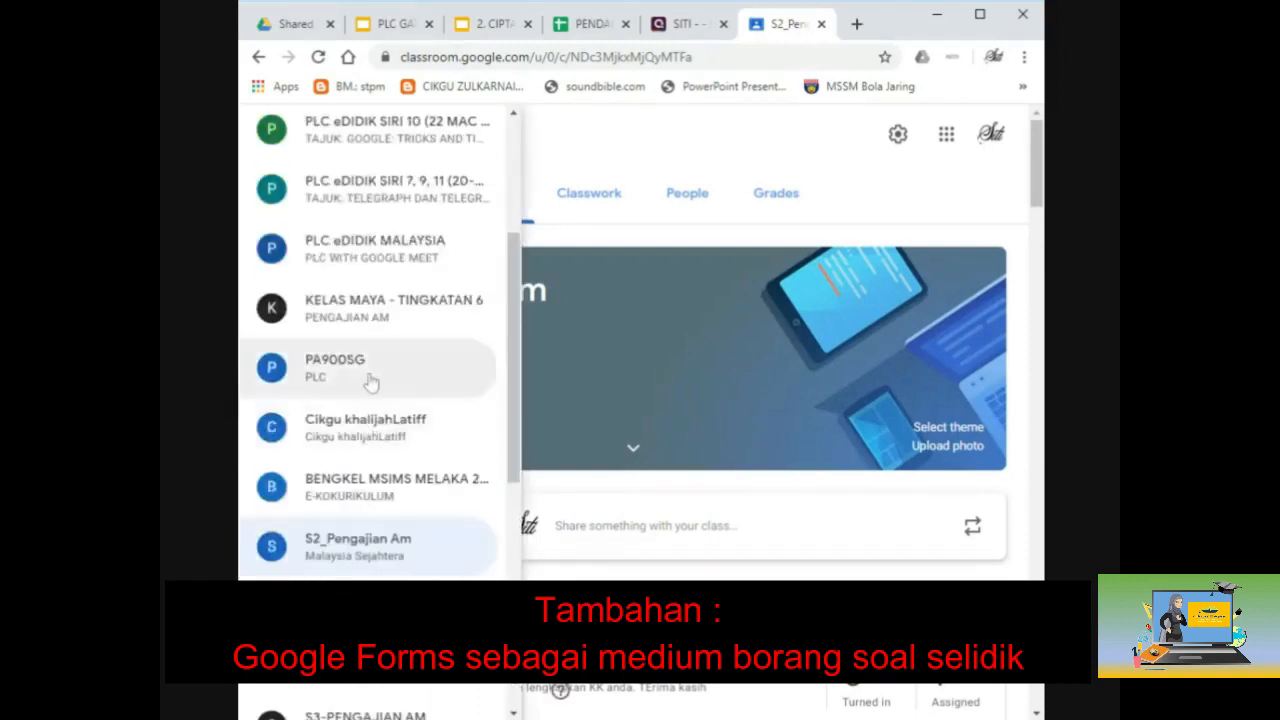
click(368, 381)
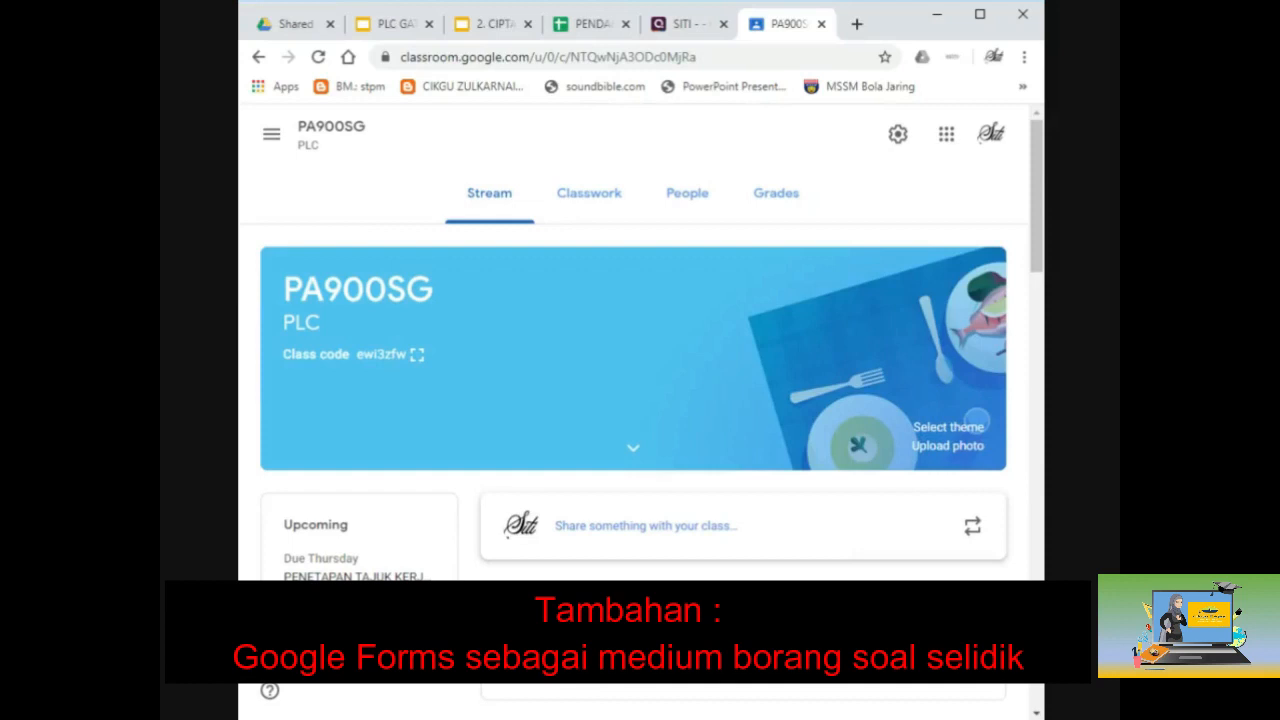
Step: Browse PA900SG's People list of teachers and students, then go to its Classwork page
scroll(633, 400, down, 1)
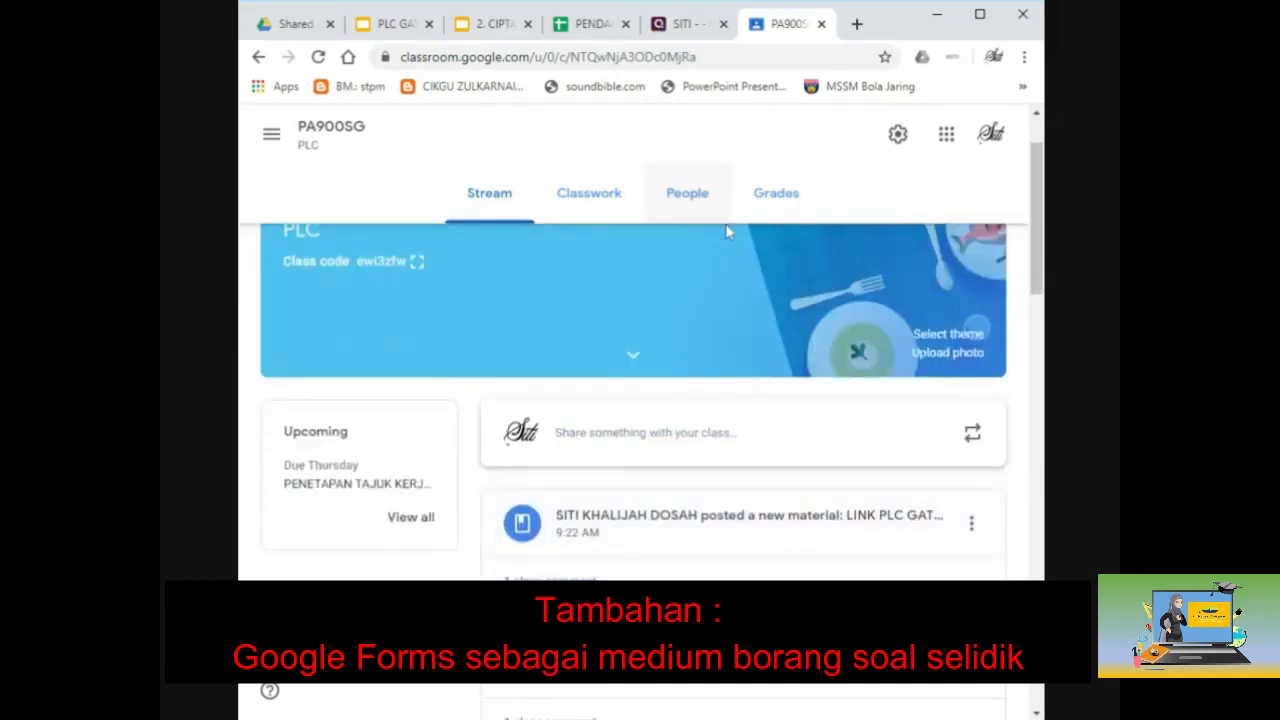
click(712, 200)
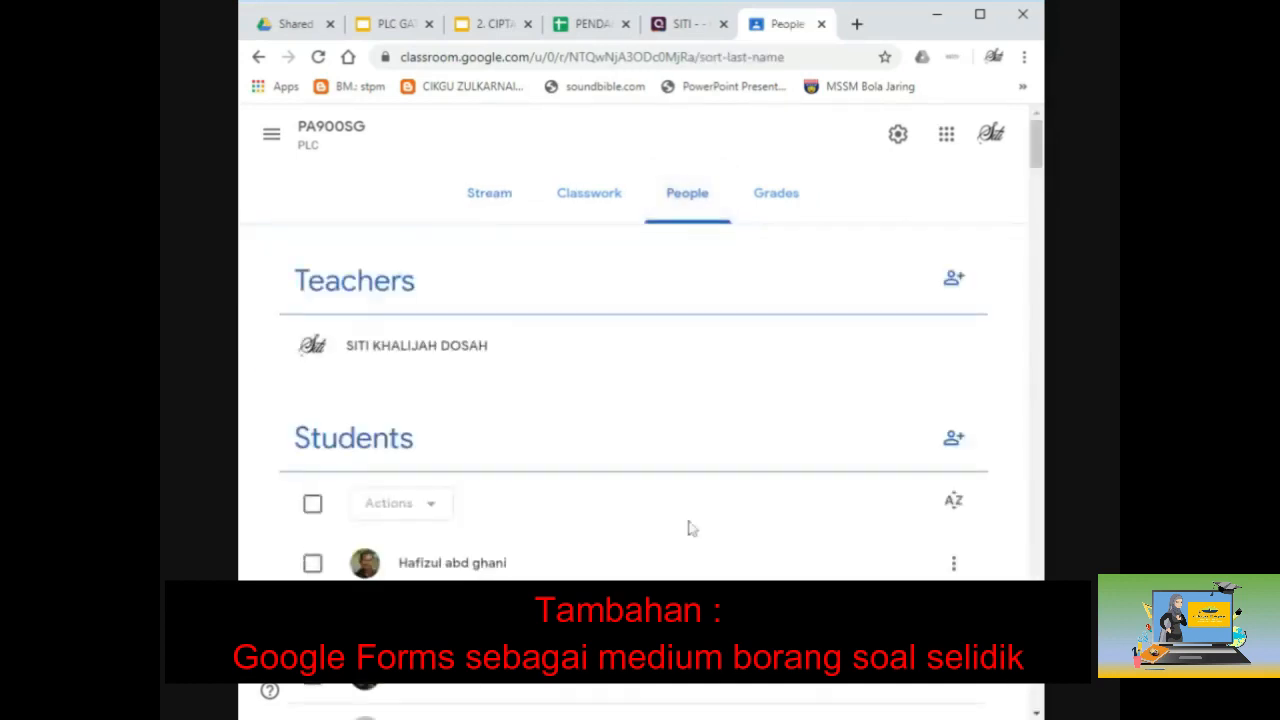
scroll(688, 530, down, 5)
scroll(688, 532, up, 3)
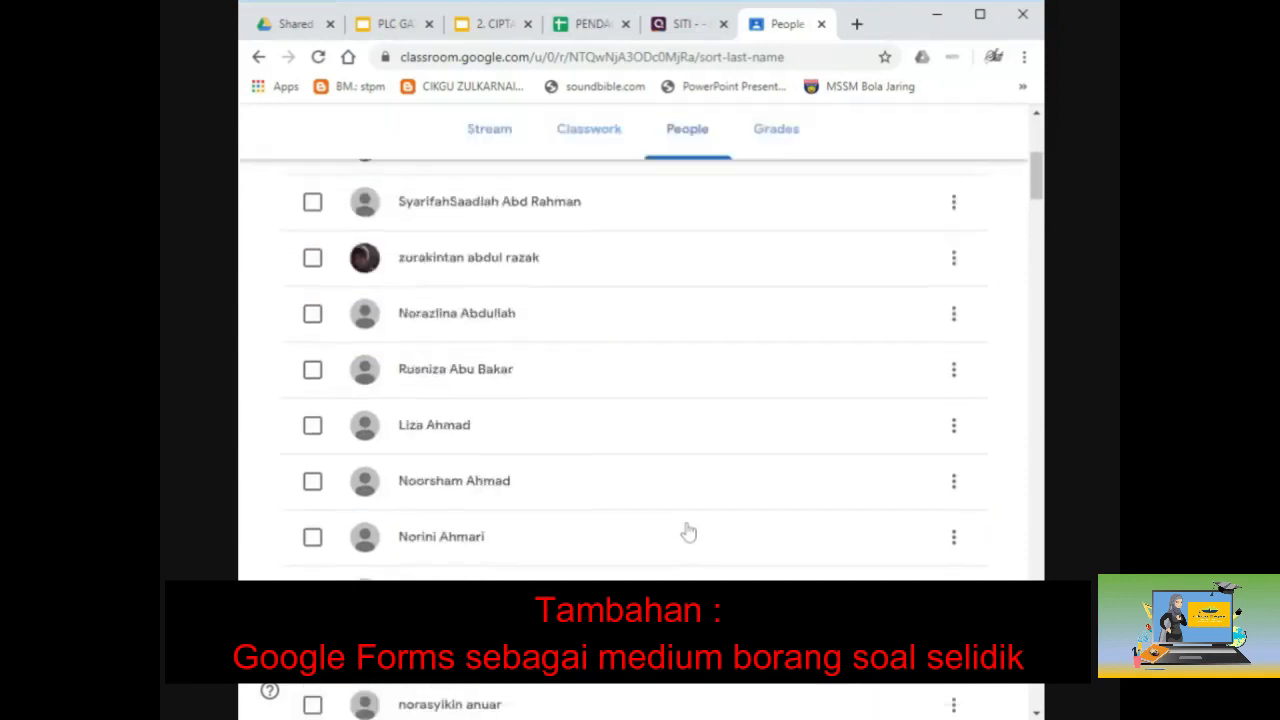
scroll(688, 532, down, 10)
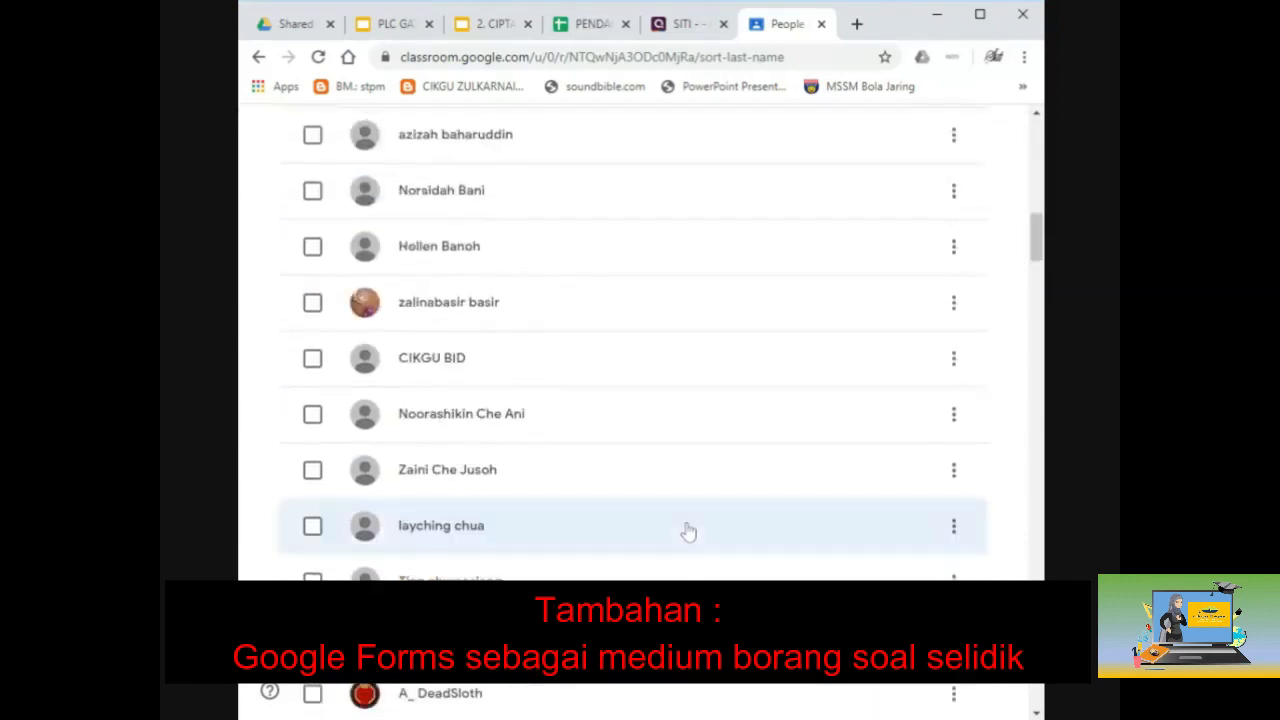
scroll(688, 532, down, 4)
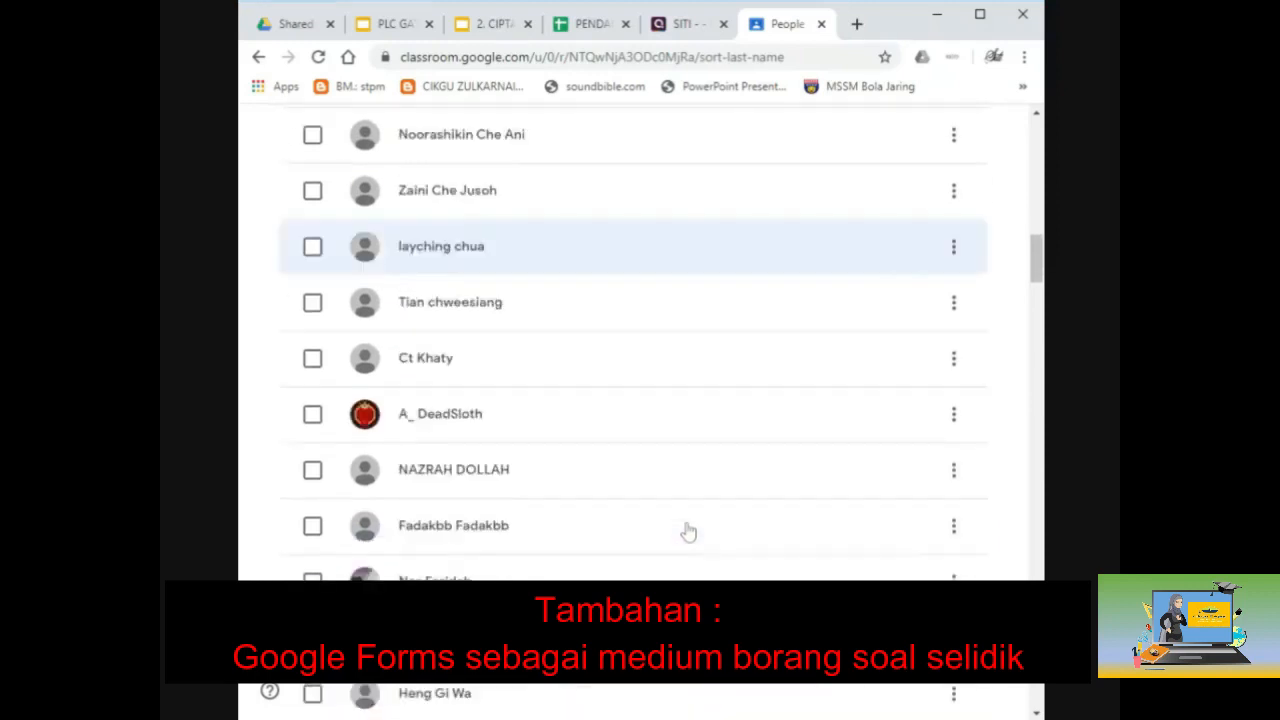
scroll(688, 532, down, 3)
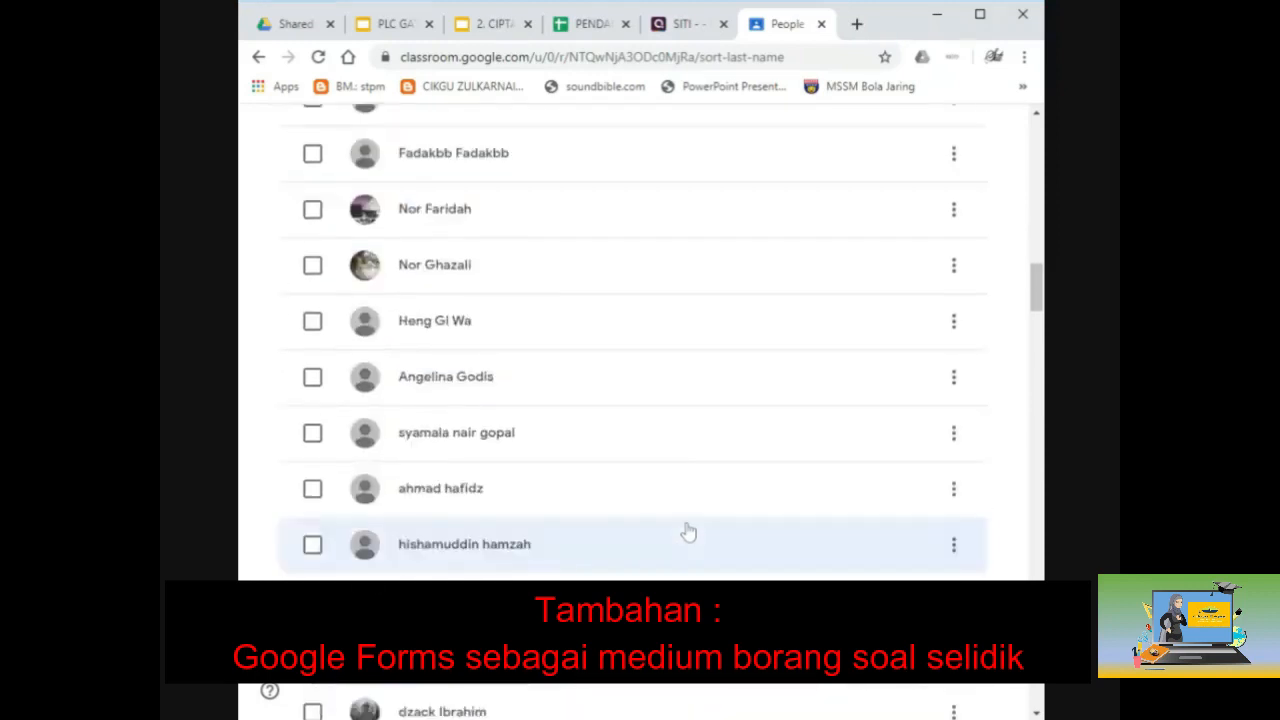
scroll(585, 460, up, 10)
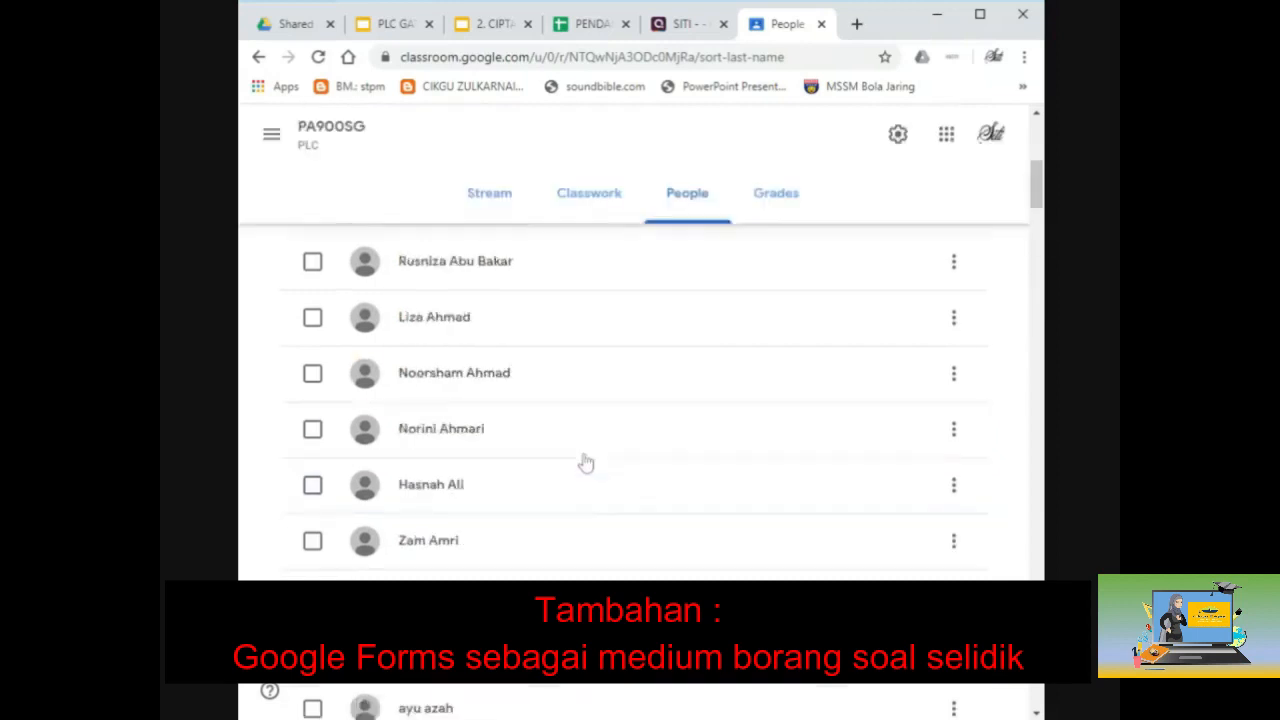
click(598, 205)
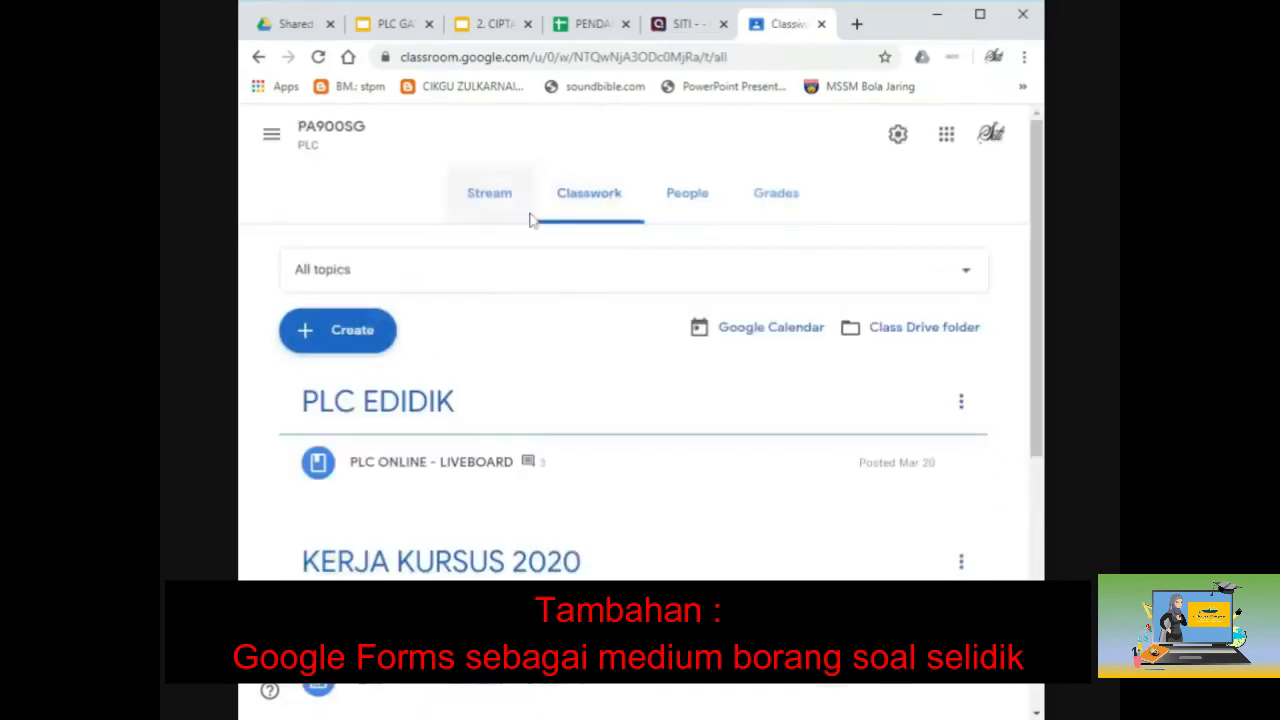
Step: Create a new assignment titled 'PENULISAN KERJA KURSUS'
click(377, 337)
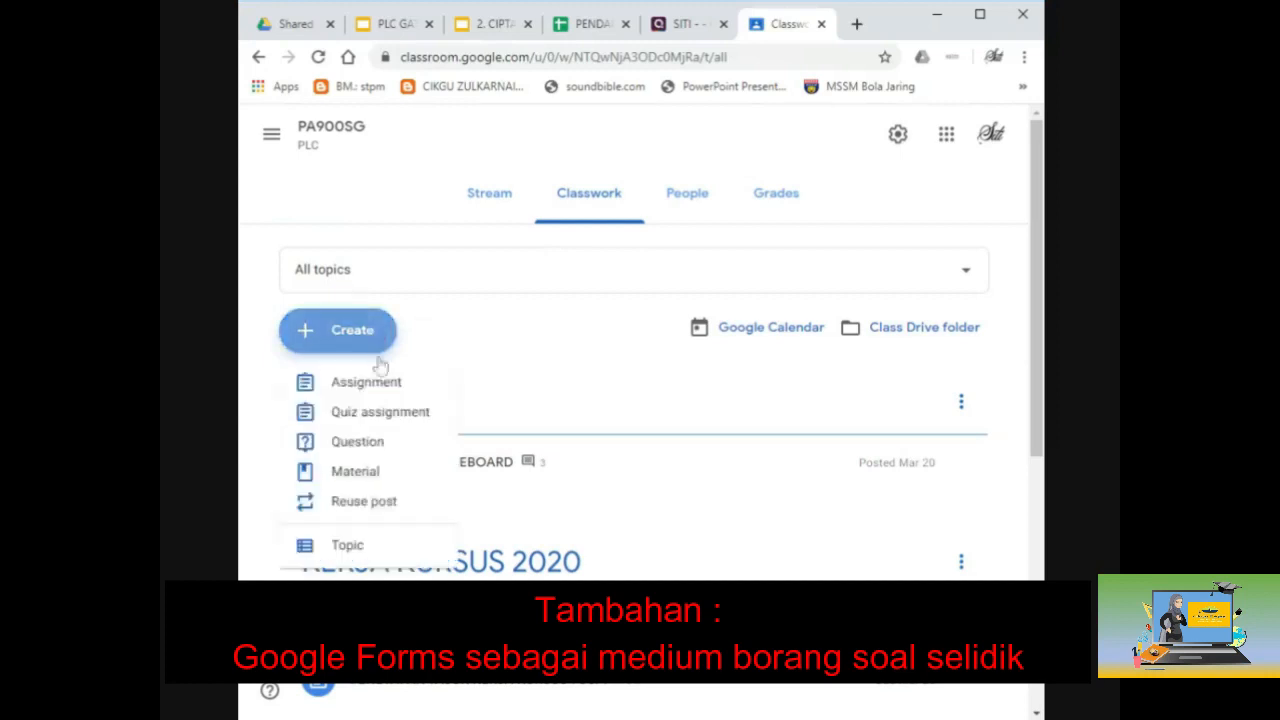
click(378, 387)
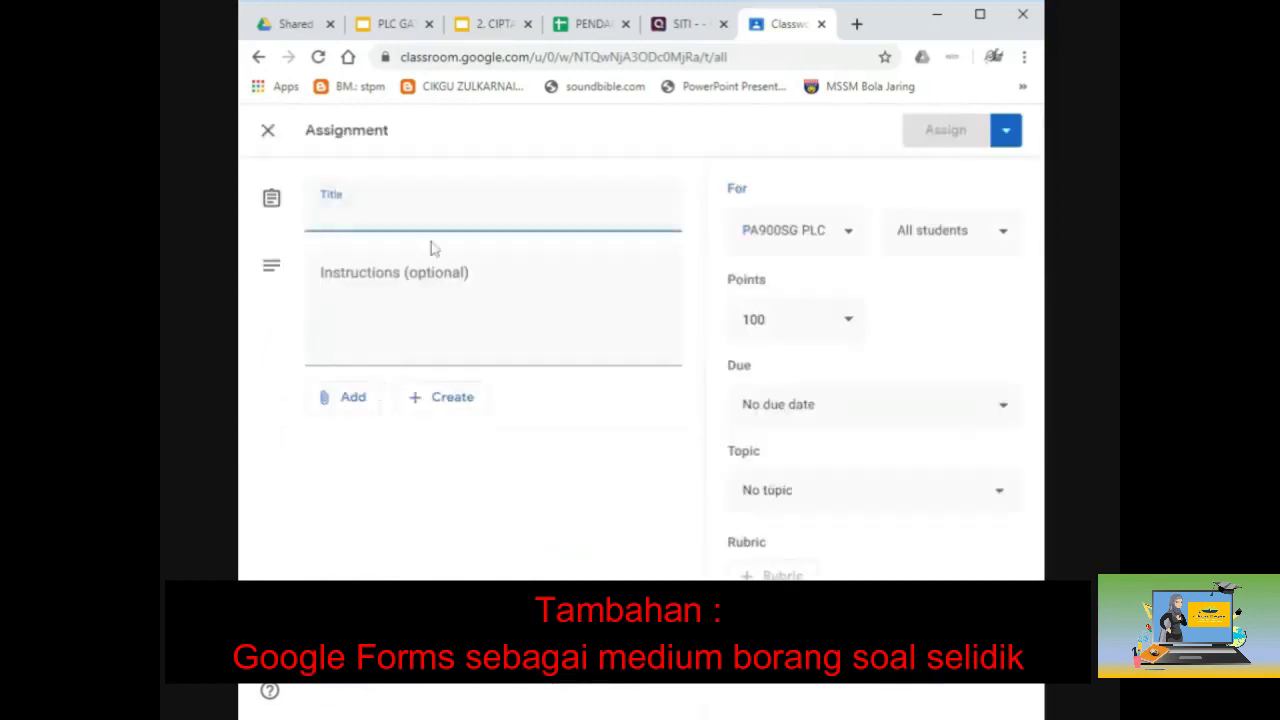
text(P)
key(BackSpace)
text(PEN)
text(UI)
text(ISAN KRJA)
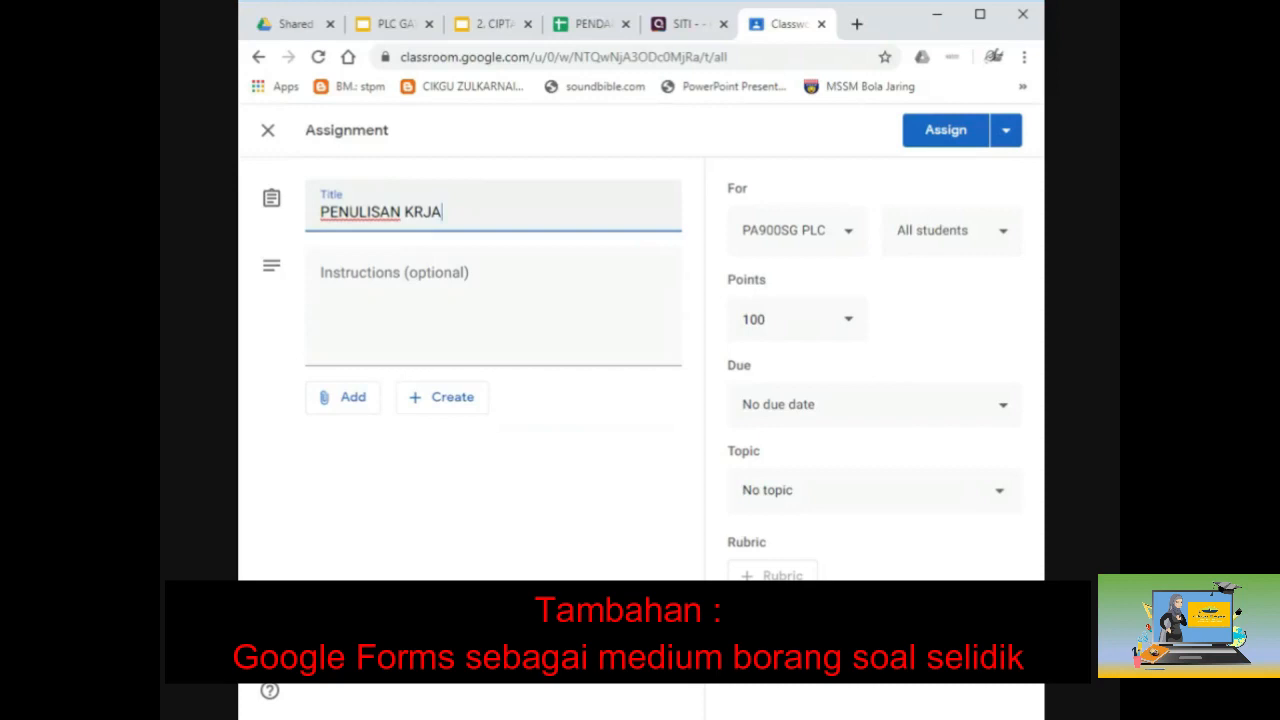
key(BackSpace)
key(BackSpace)
key(BackSpace)
text(ERJA KURSUS)
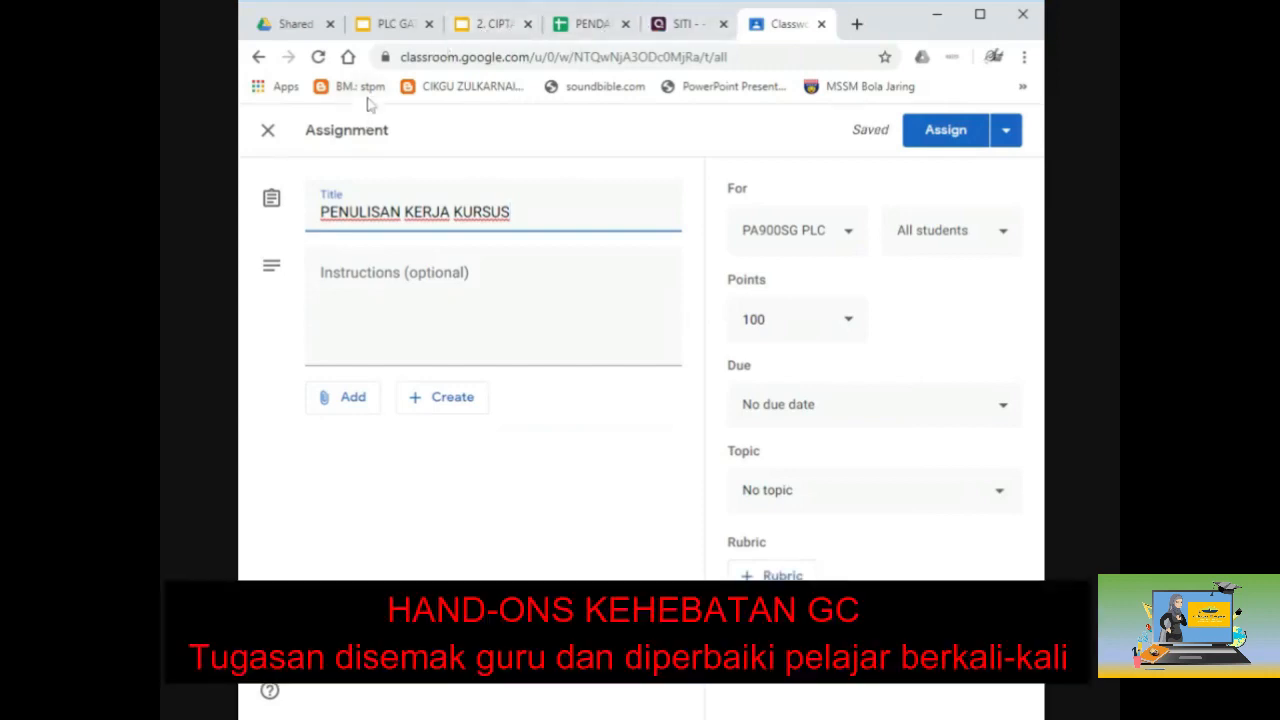
Step: Add the instructions 'Sila lengkapkan kerja kursus anda mengikut masa yang telah ditetapkan'
middle_click(310, 35)
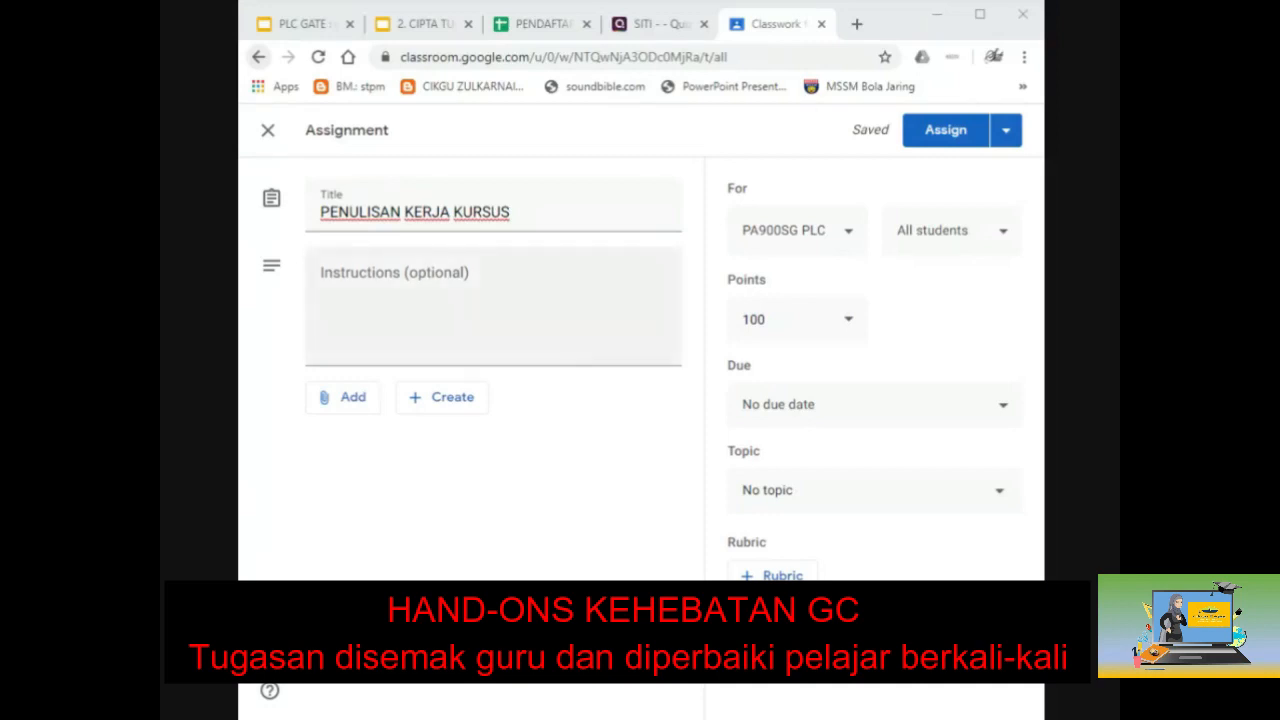
click(557, 363)
text(sULA)
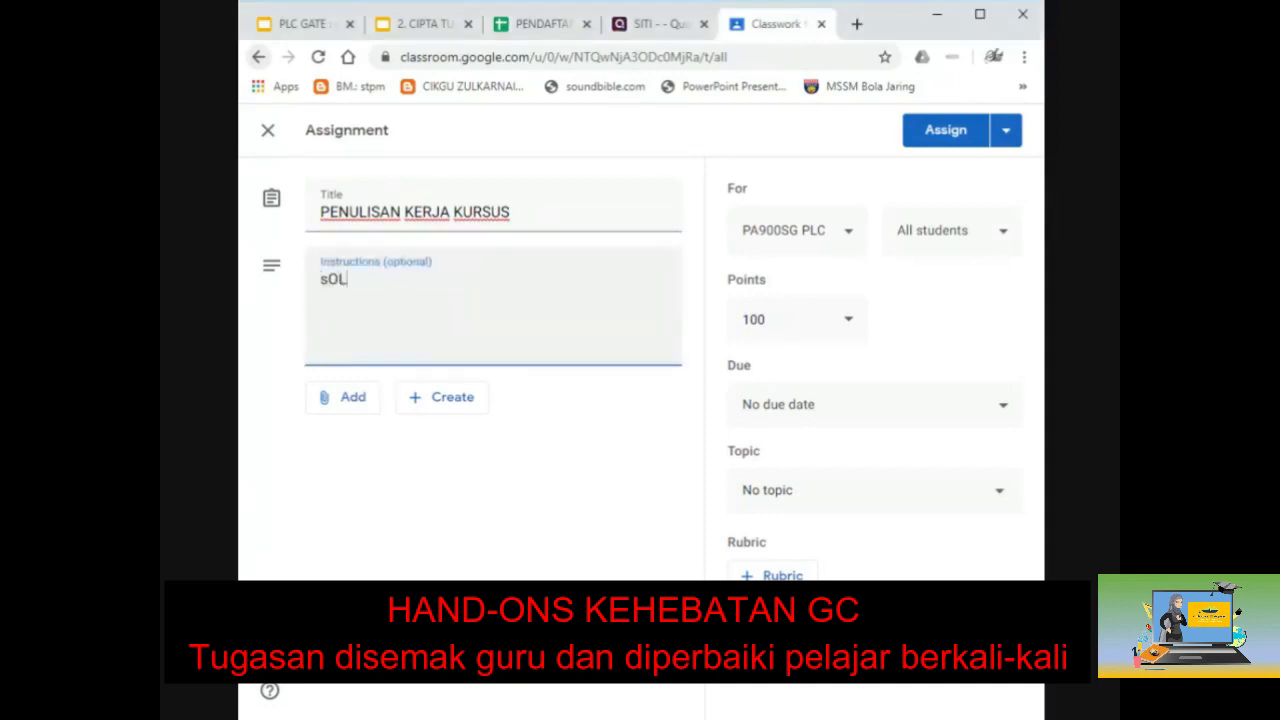
key(BackSpace)
key(BackSpace)
key(BackSpace)
text(ila lengjac)
key(BackSpace)
key(BackSpace)
key(BackSpace)
text(kapkan kerja kuru)
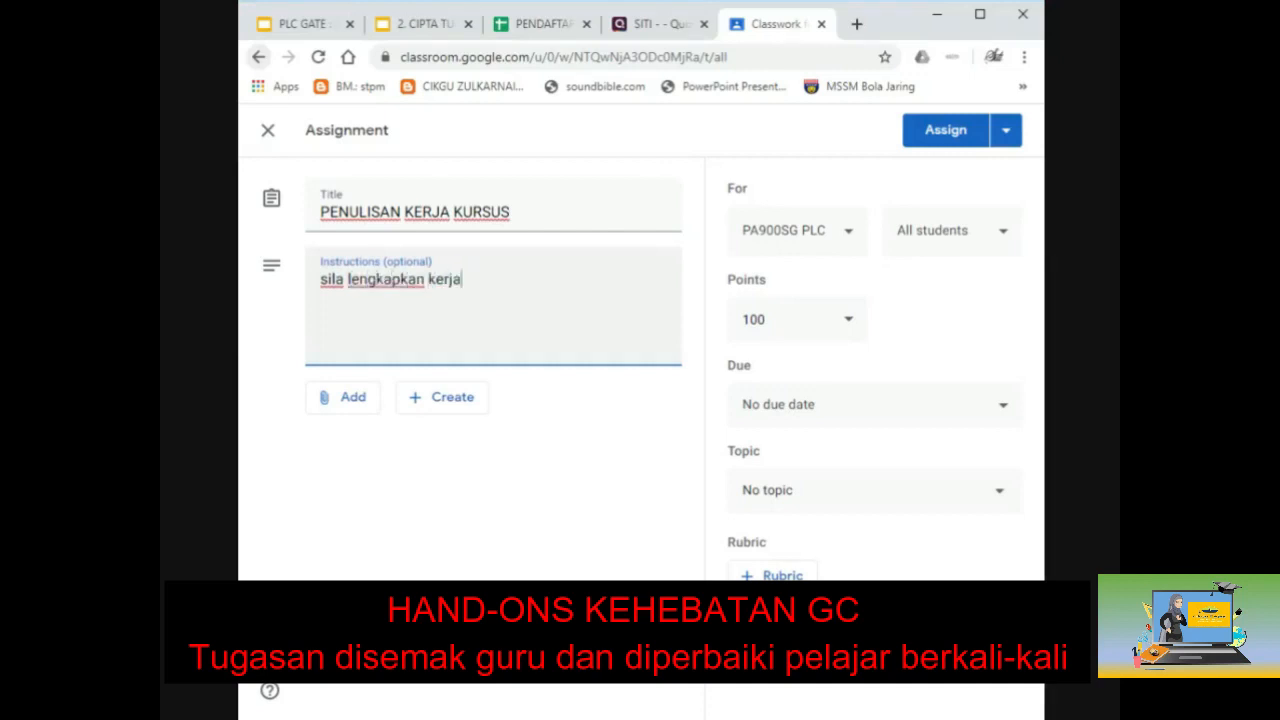
key(BackSpace)
key(BackSpace)
text(rsus anda)
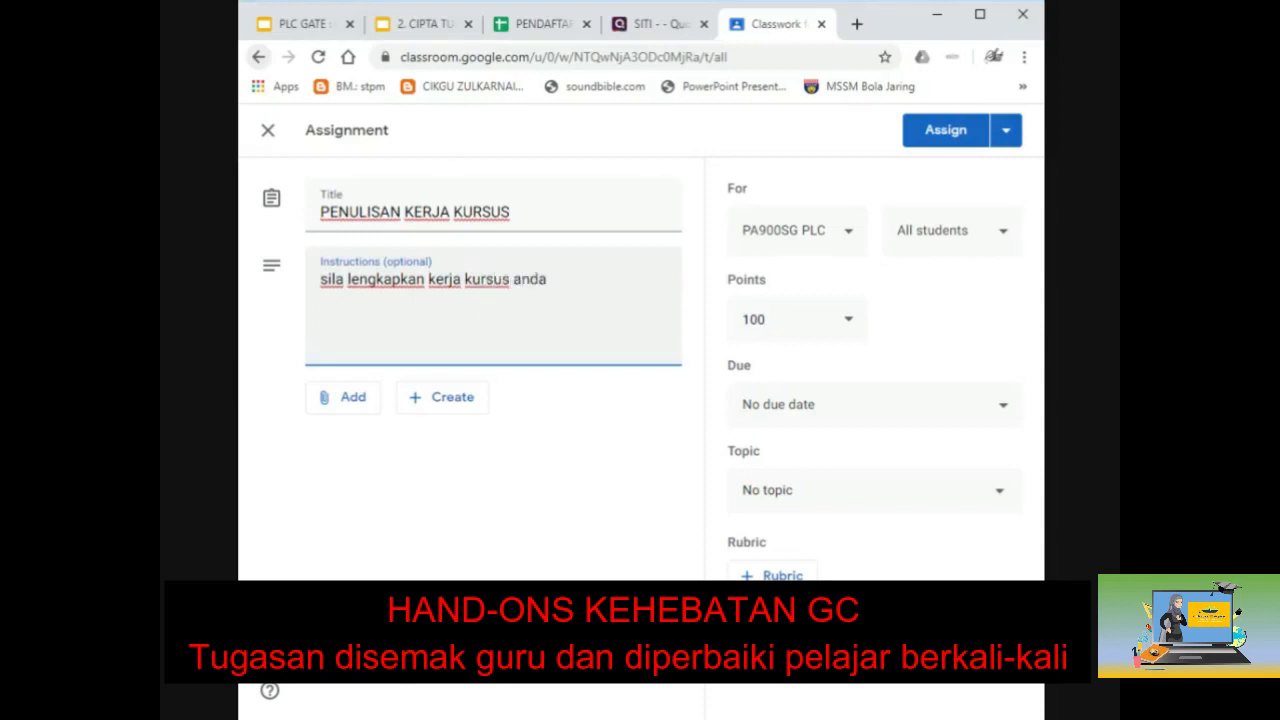
text( mengikut mas)
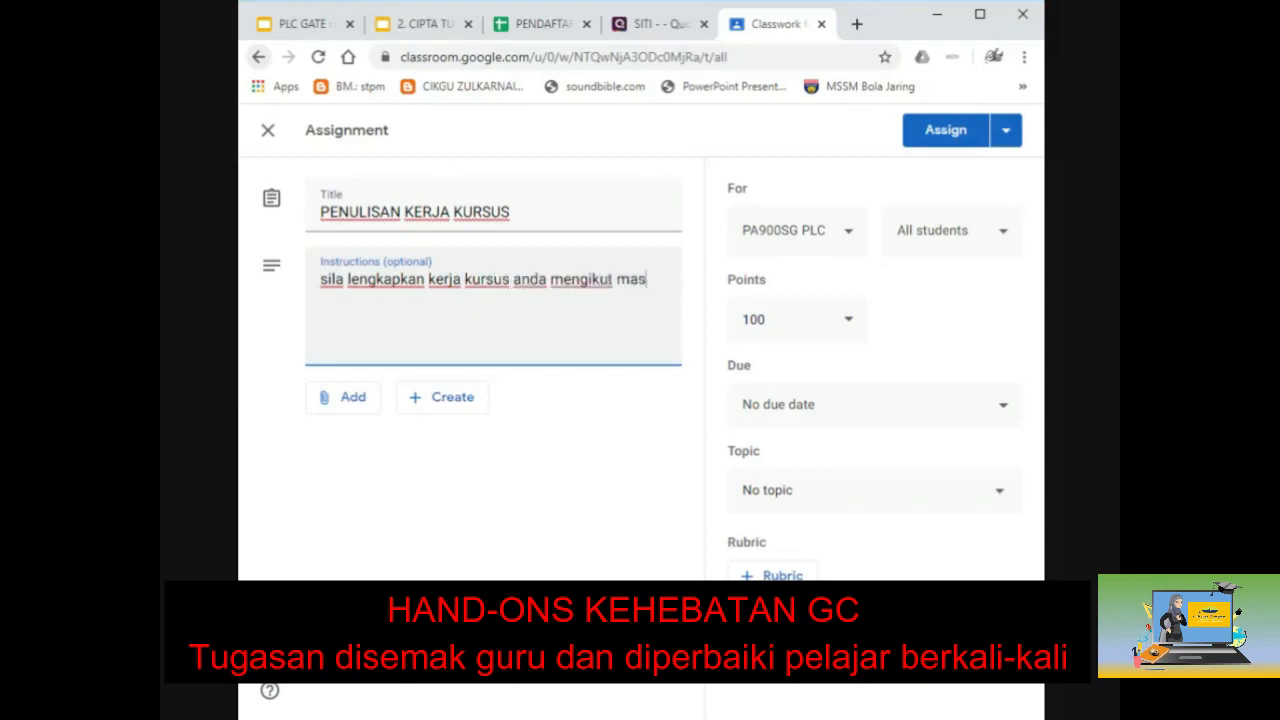
text(a yang telah dit)
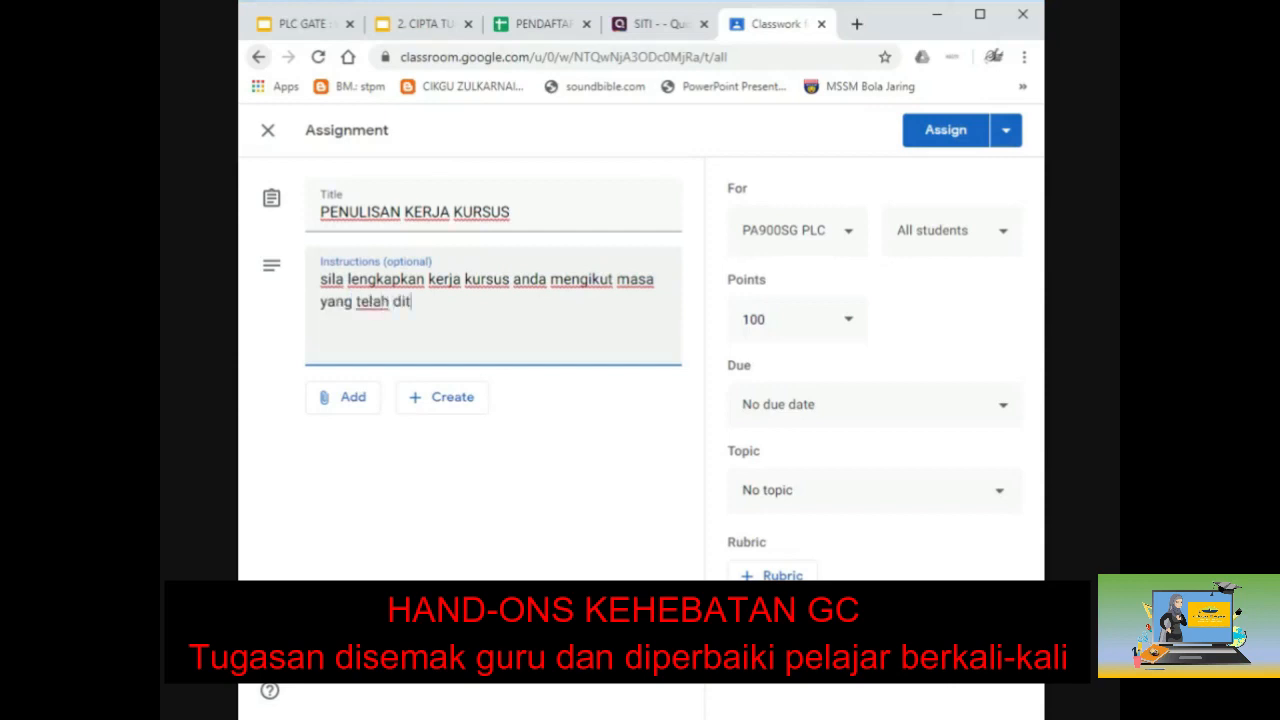
text(etapkan)
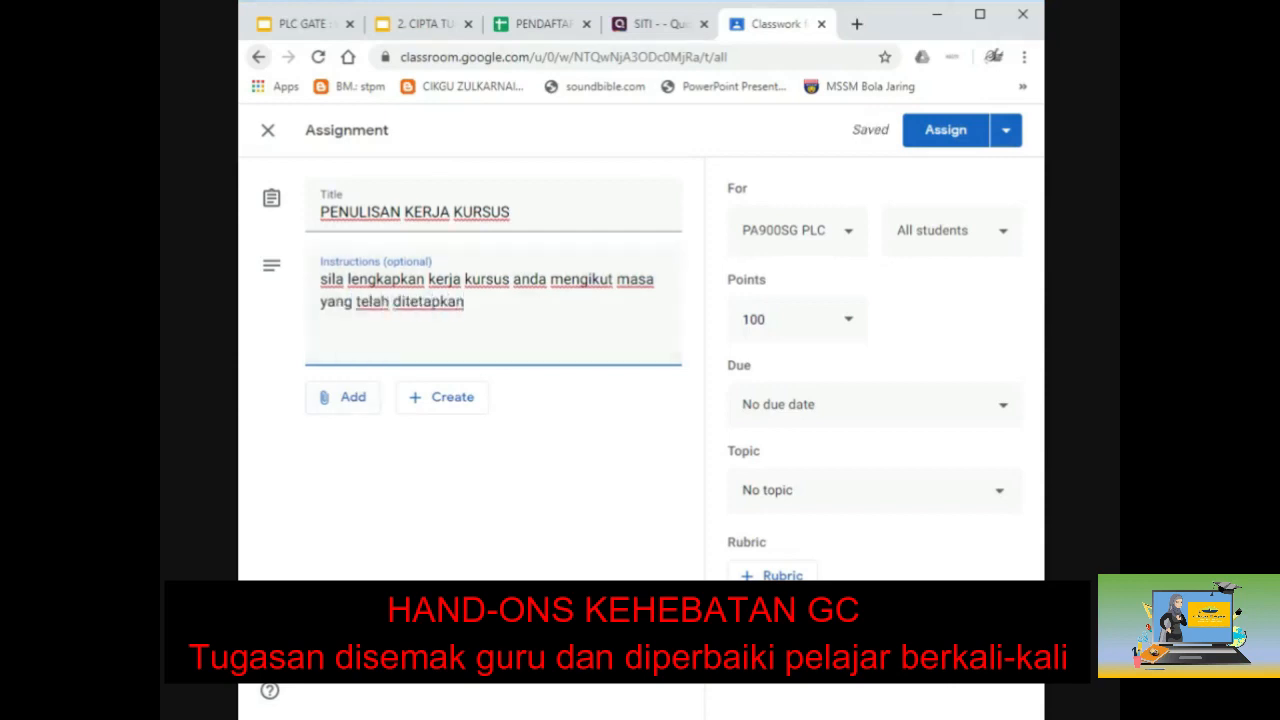
click(546, 502)
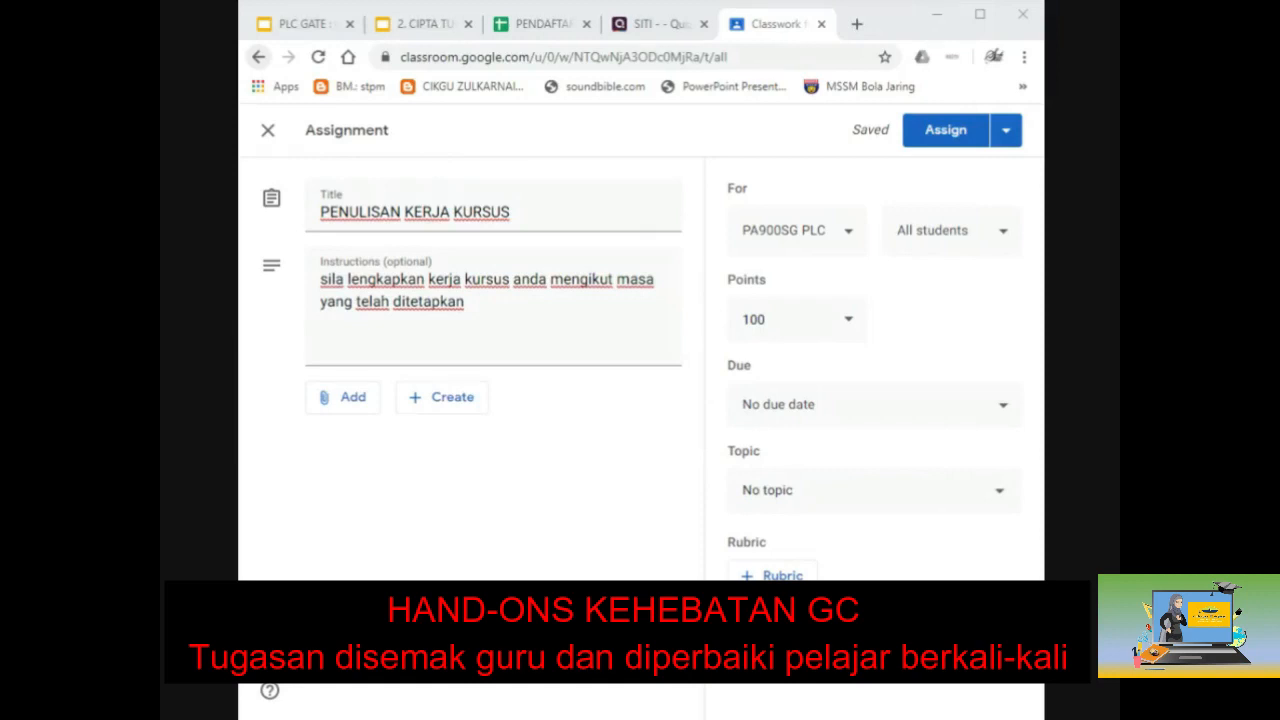
click(370, 403)
Step: Attach the recent KERJA KURSUS Google Doc, set to 'Make a copy for each student'
click(340, 497)
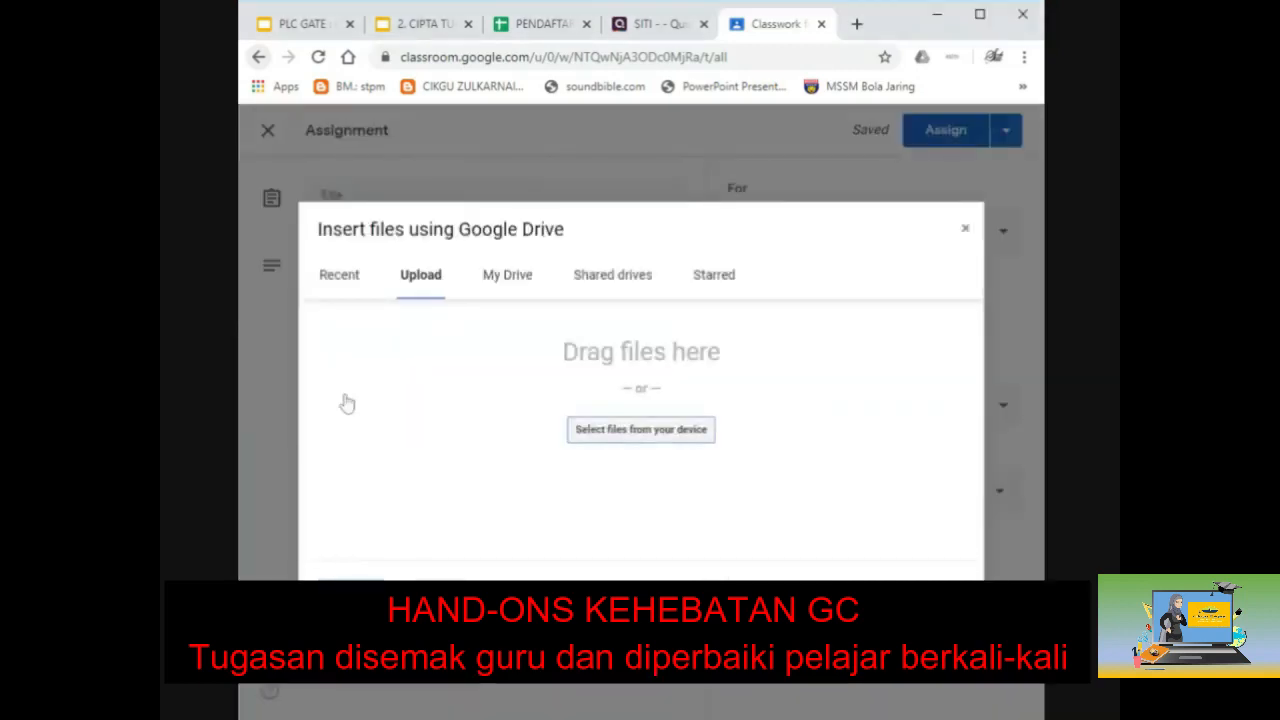
click(342, 280)
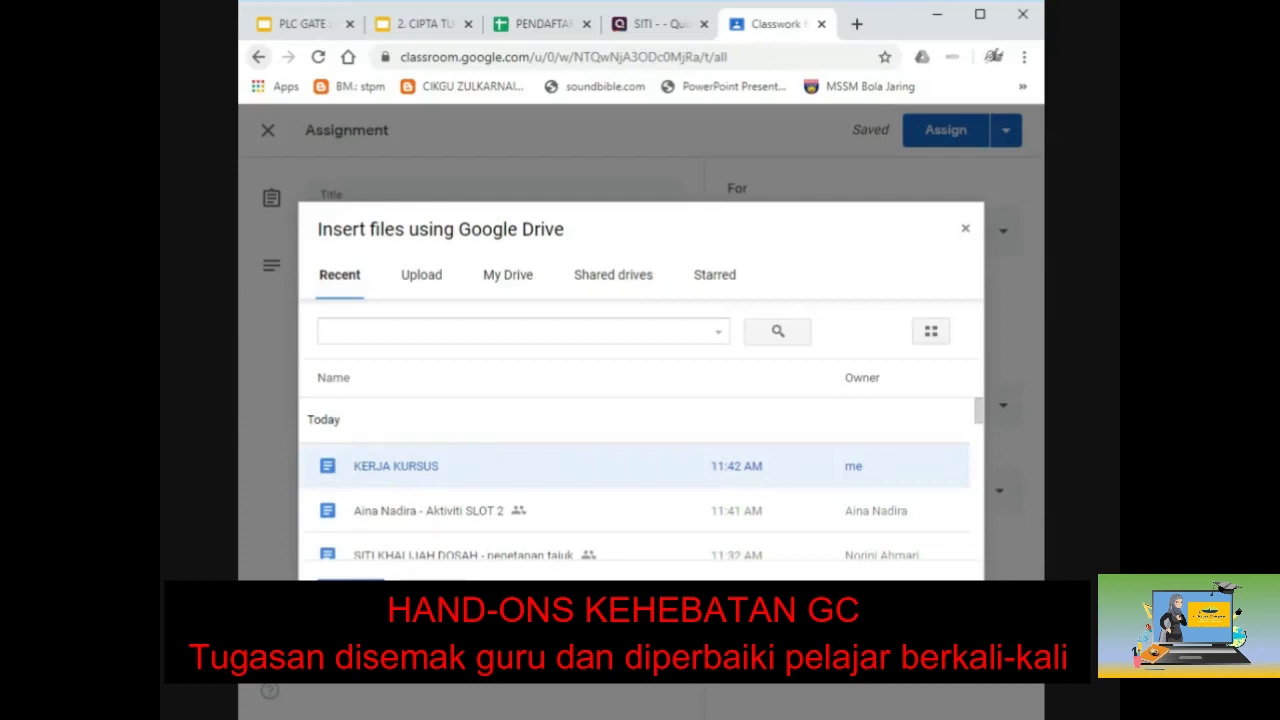
click(350, 592)
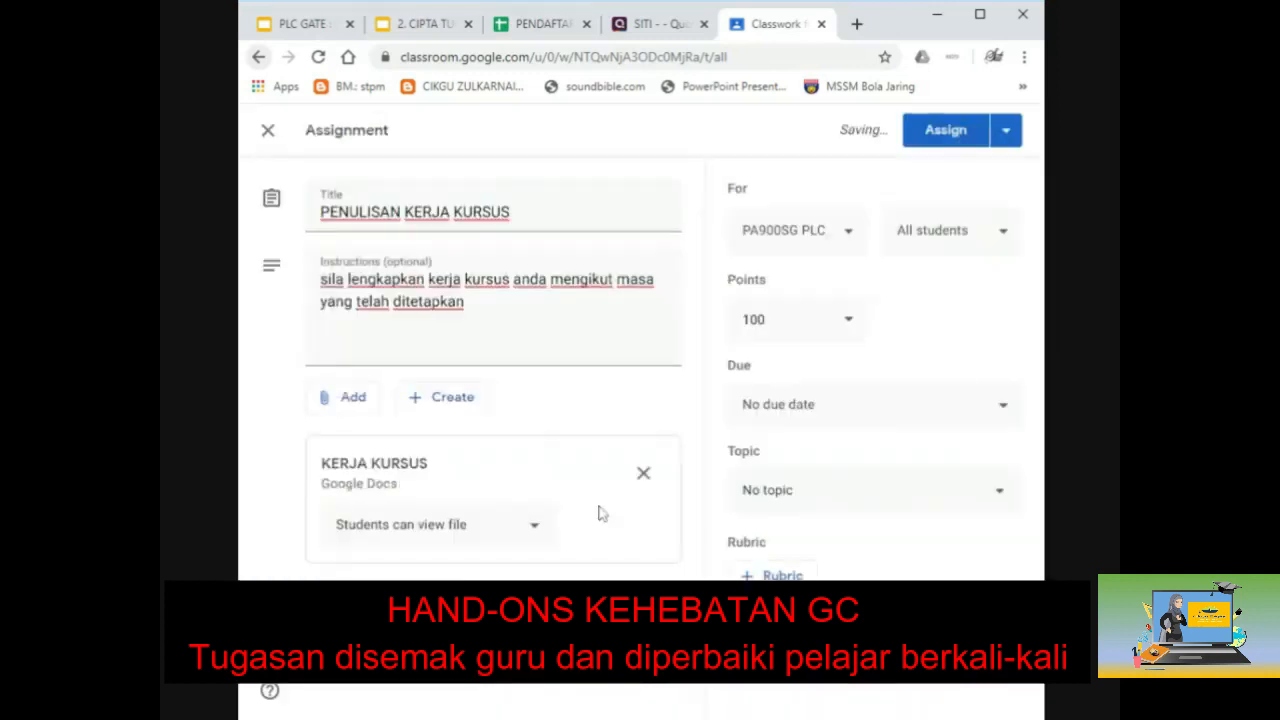
click(536, 530)
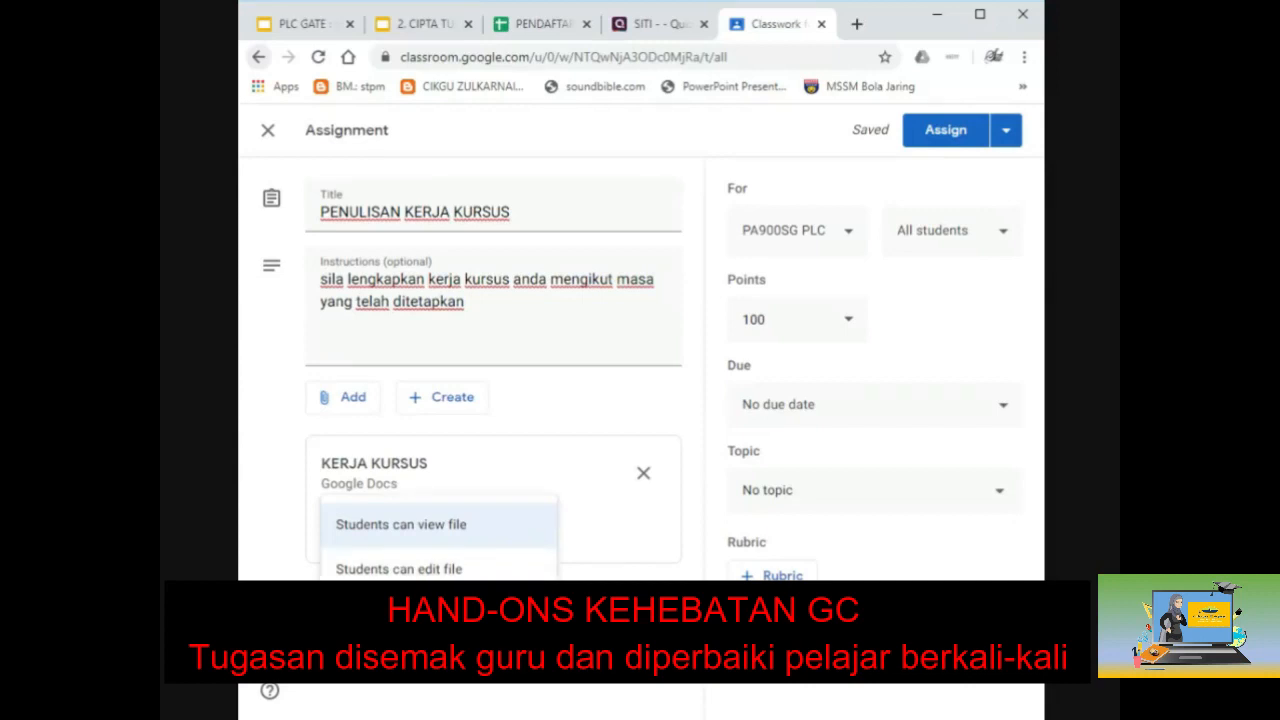
click(424, 614)
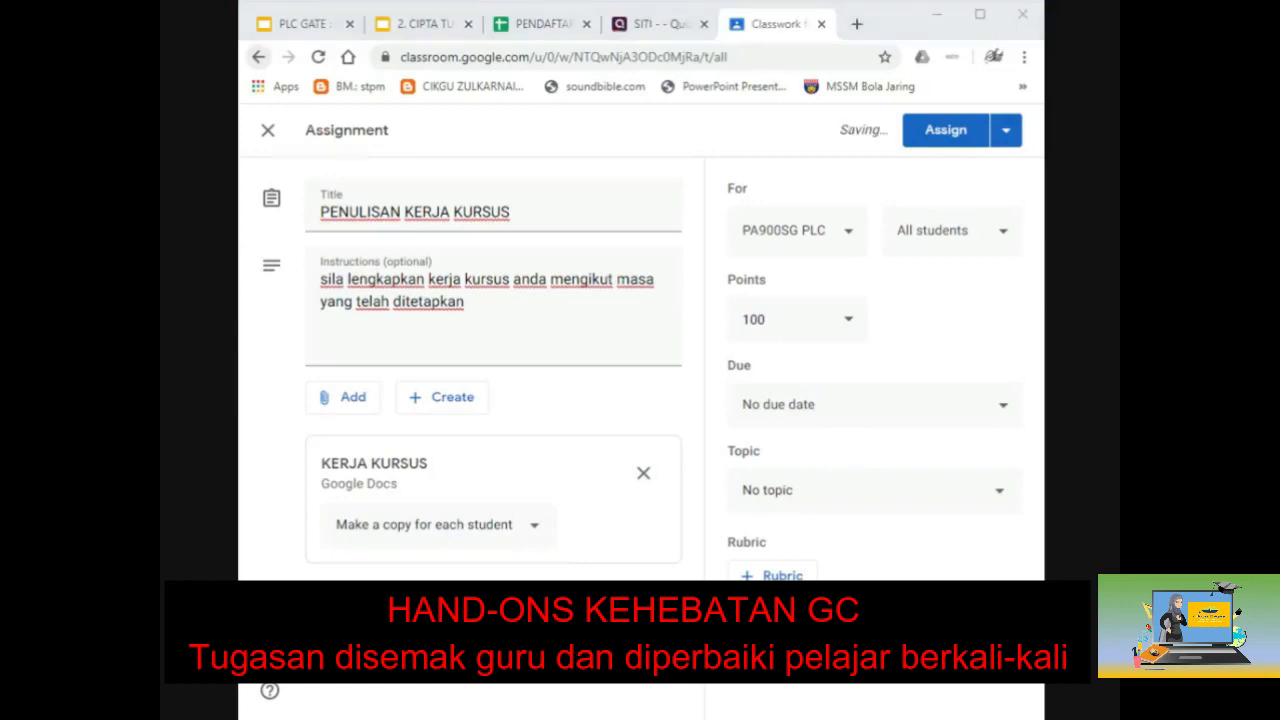
click(958, 233)
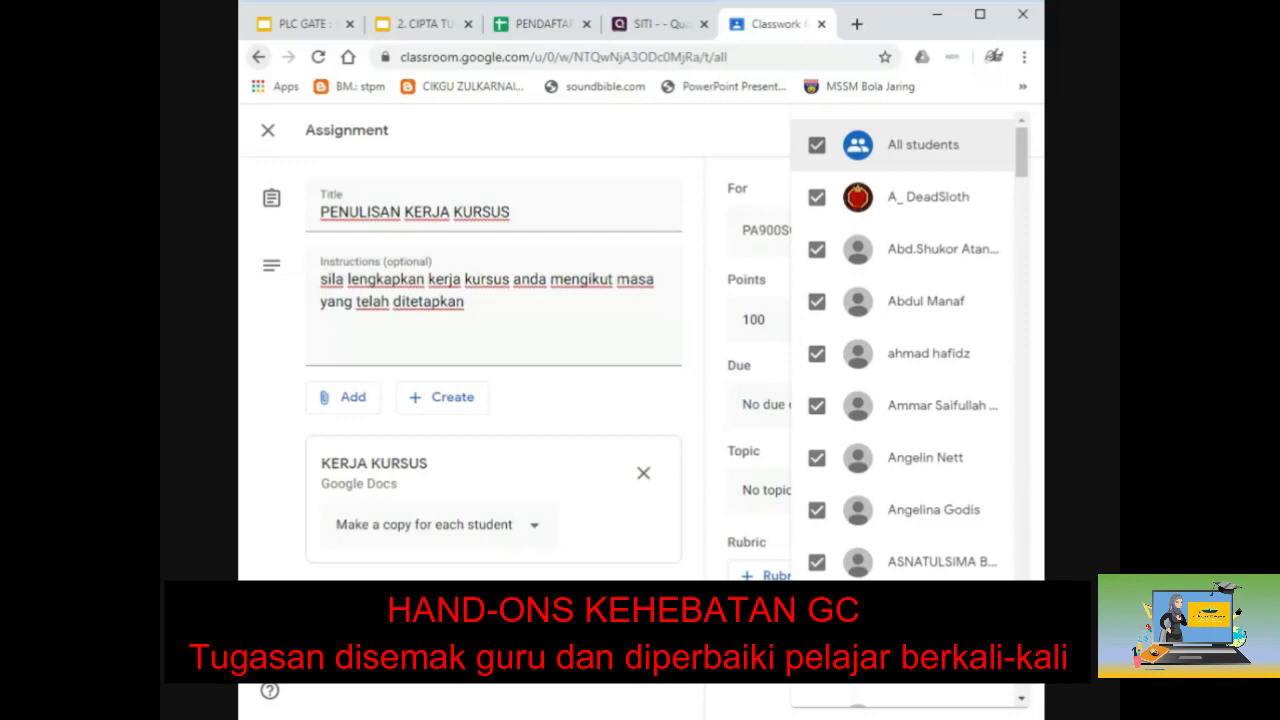
scroll(880, 360, down, 6)
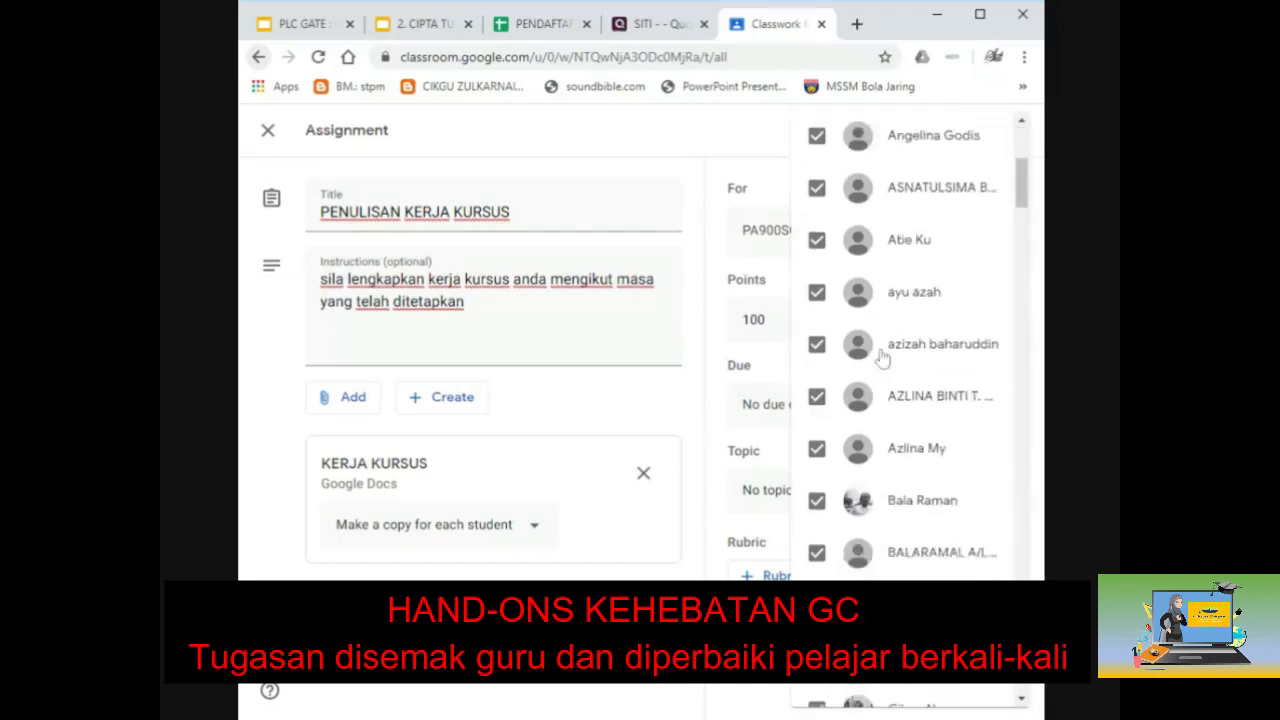
scroll(885, 345, down, 9)
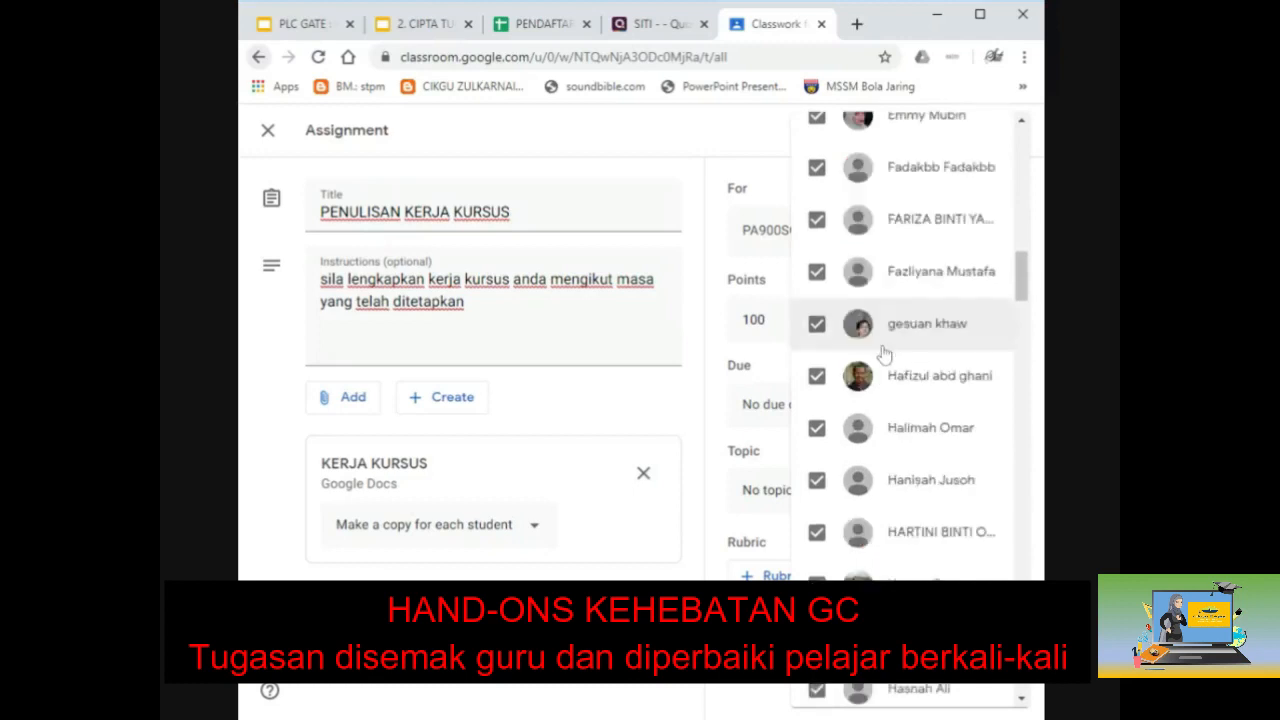
scroll(876, 610, down, 1)
scroll(900, 400, down, 10)
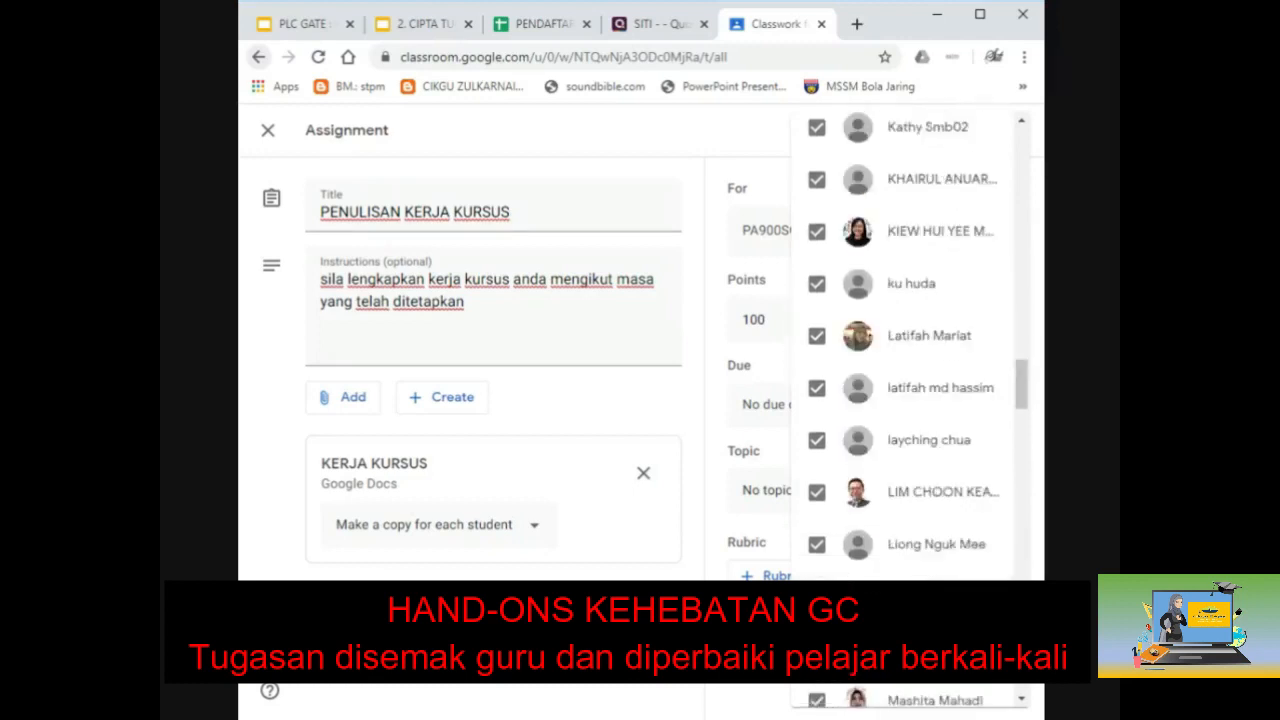
scroll(900, 400, down, 3)
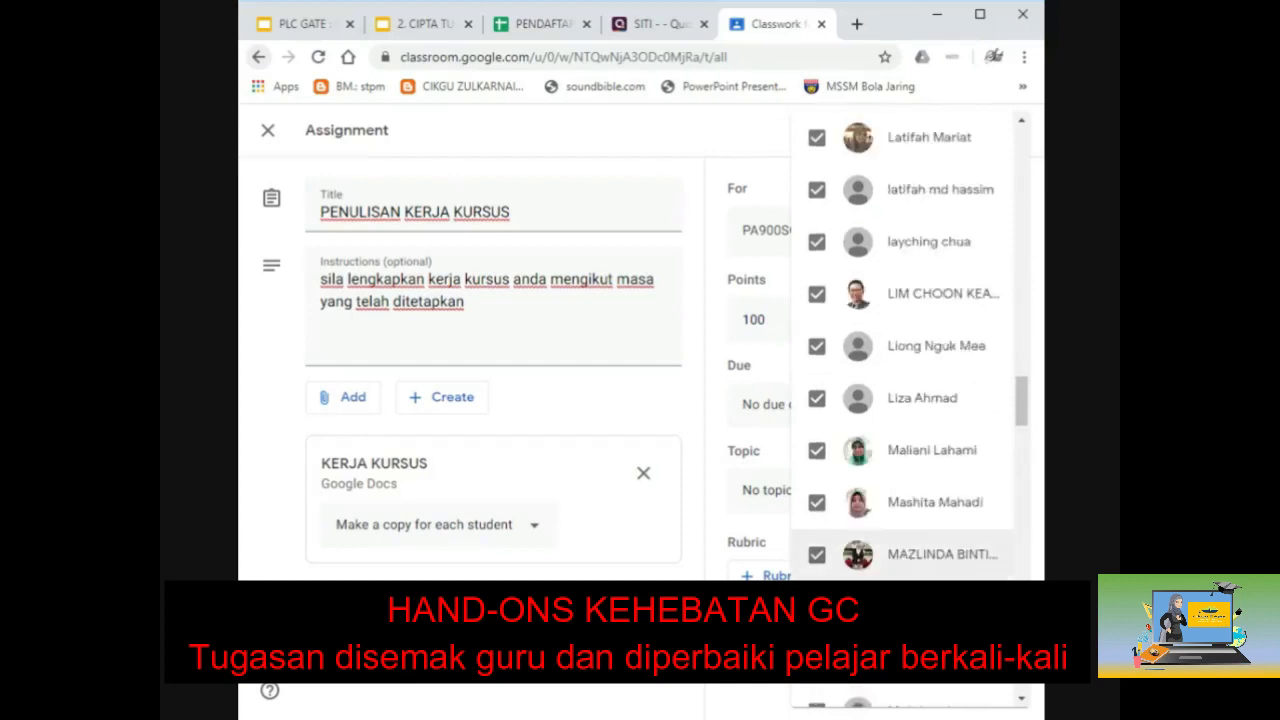
scroll(900, 450, up, 3)
scroll(915, 330, up, 4)
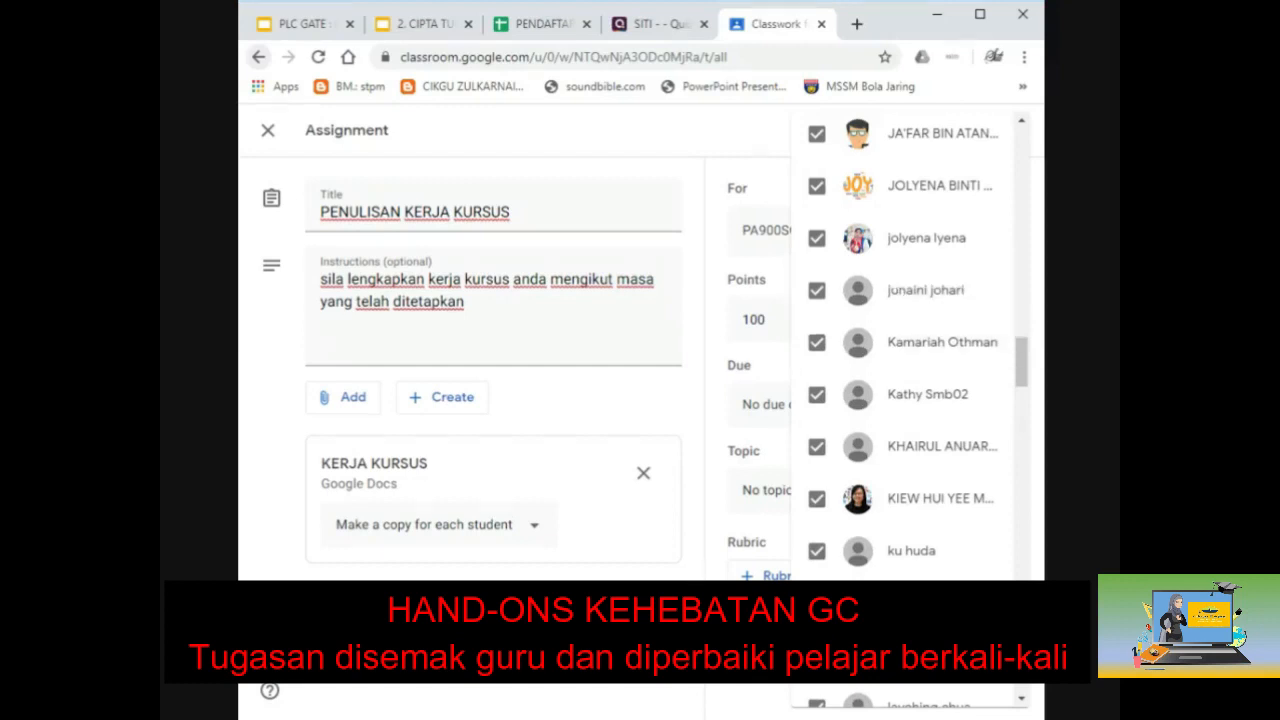
click(691, 584)
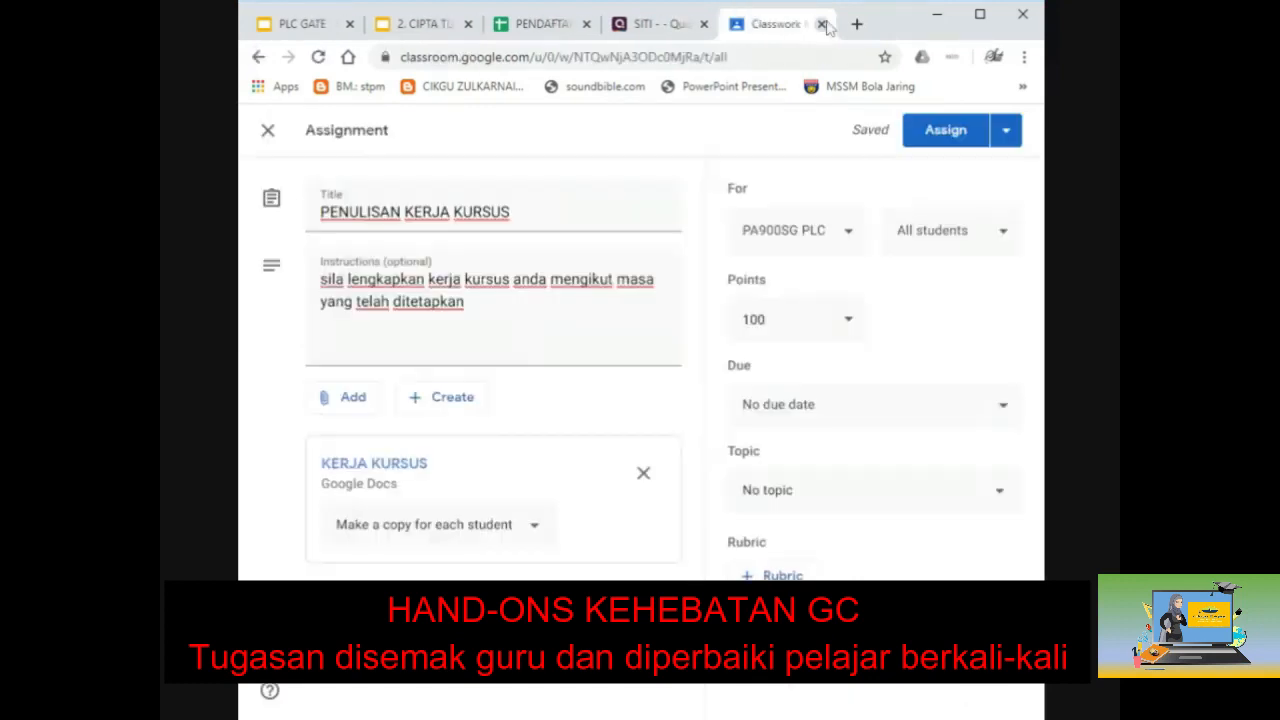
Step: Assign PENULISAN KERJA KURSUS, then view its Instructions and Student work (1 turned in, 127 assigned)
click(945, 135)
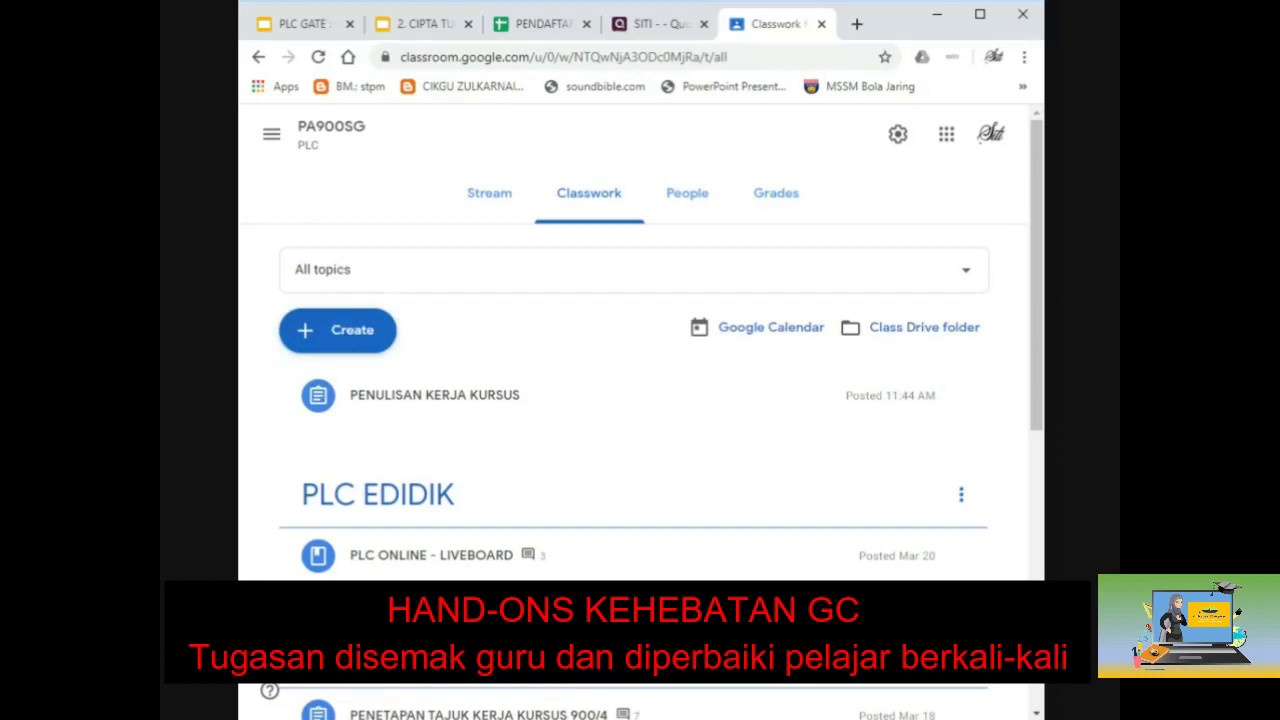
click(374, 417)
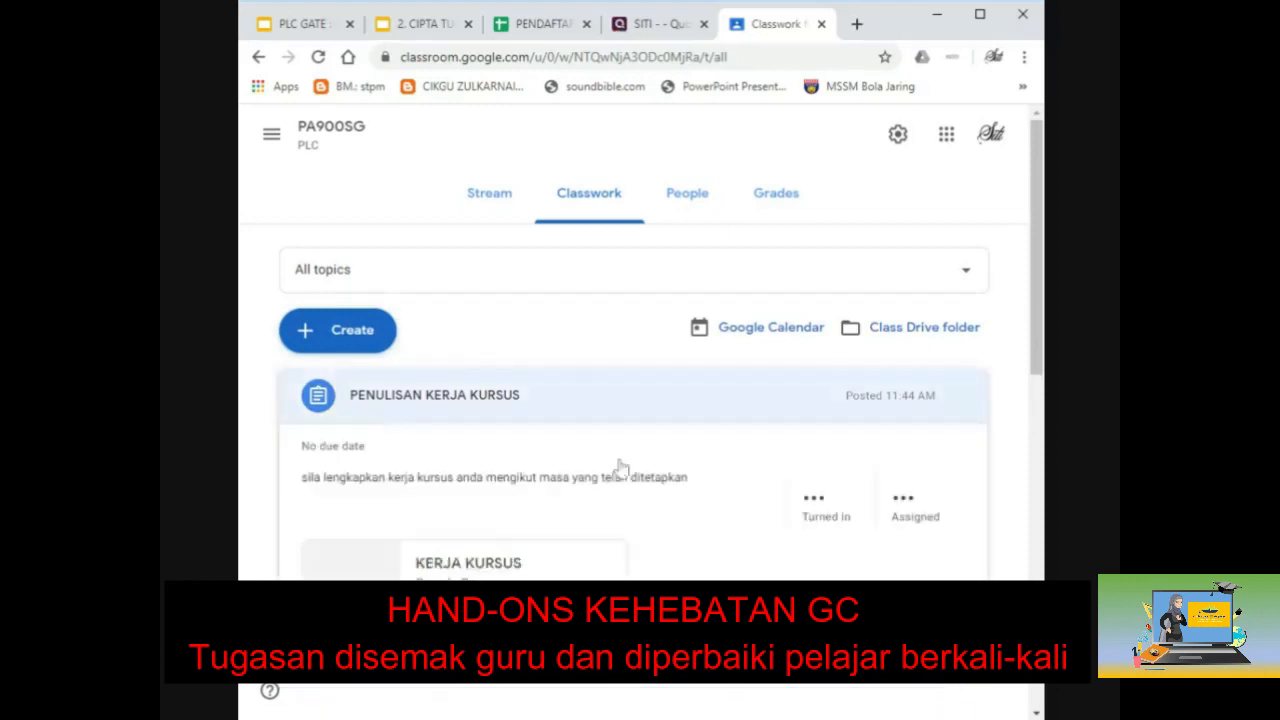
click(915, 490)
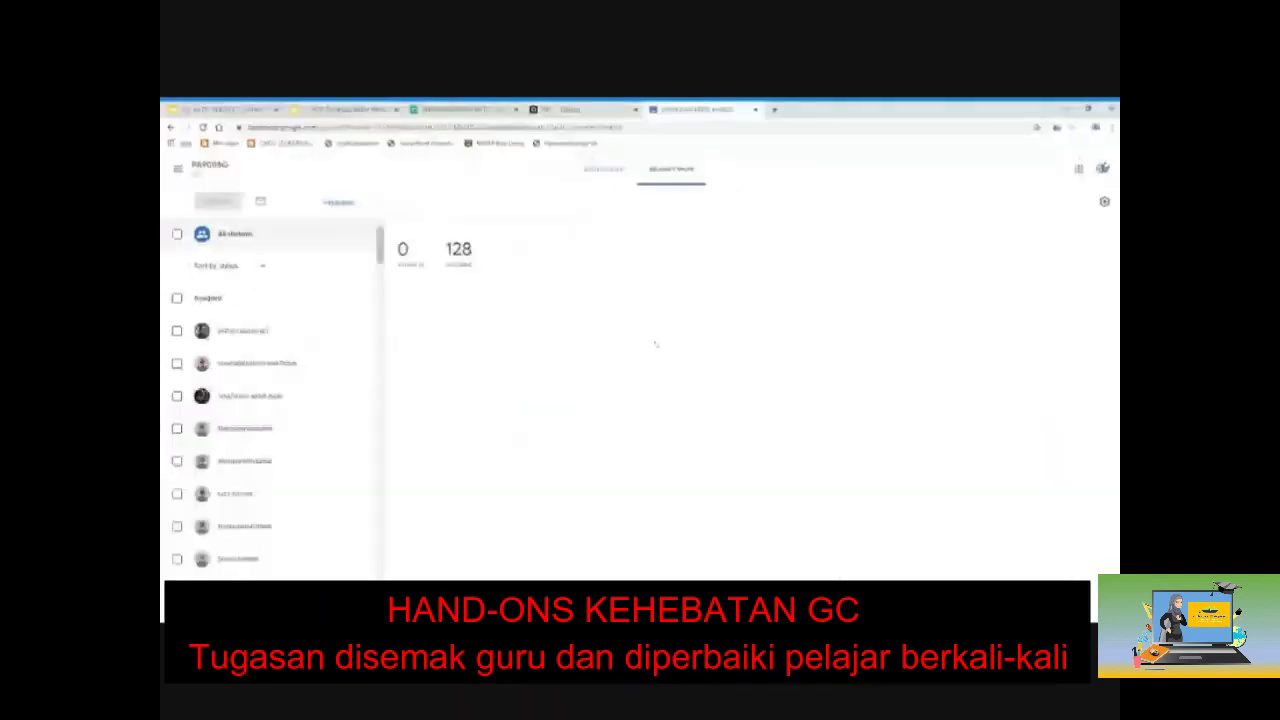
click(603, 170)
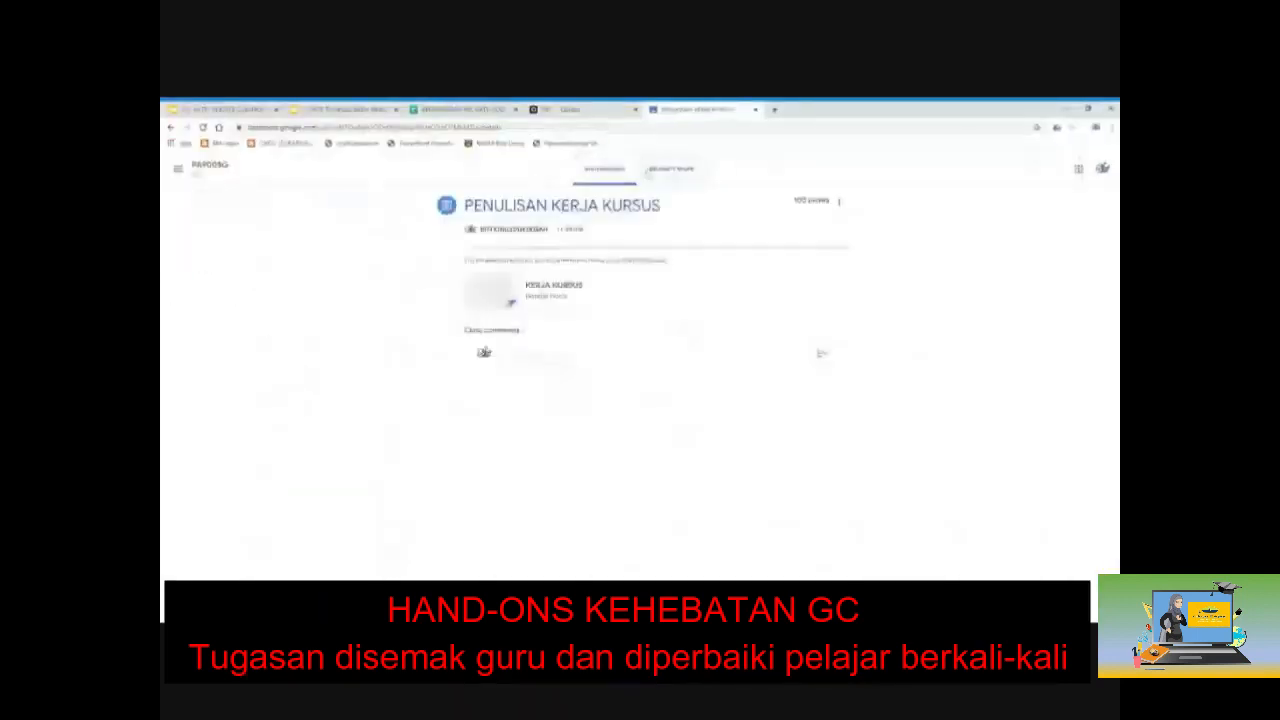
click(671, 170)
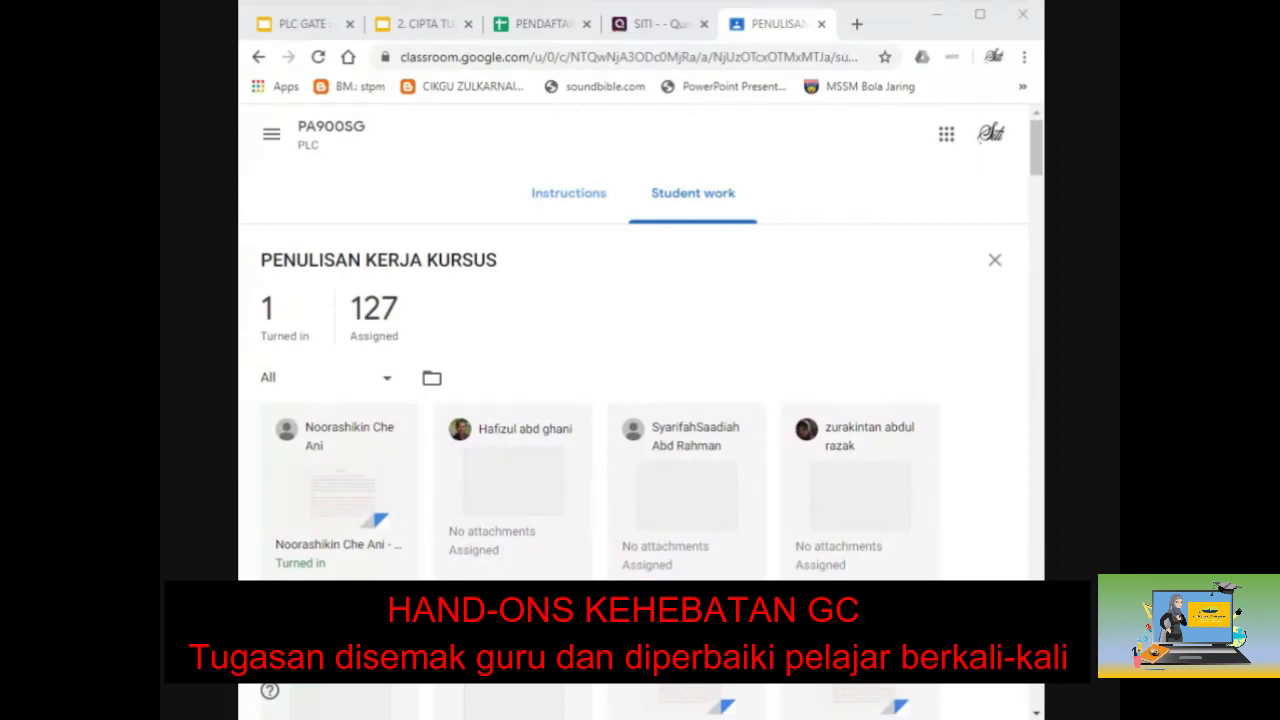
Step: Select the class code on the PA900SG stream, then reopen the assignment's Student work from Classwork
click(325, 145)
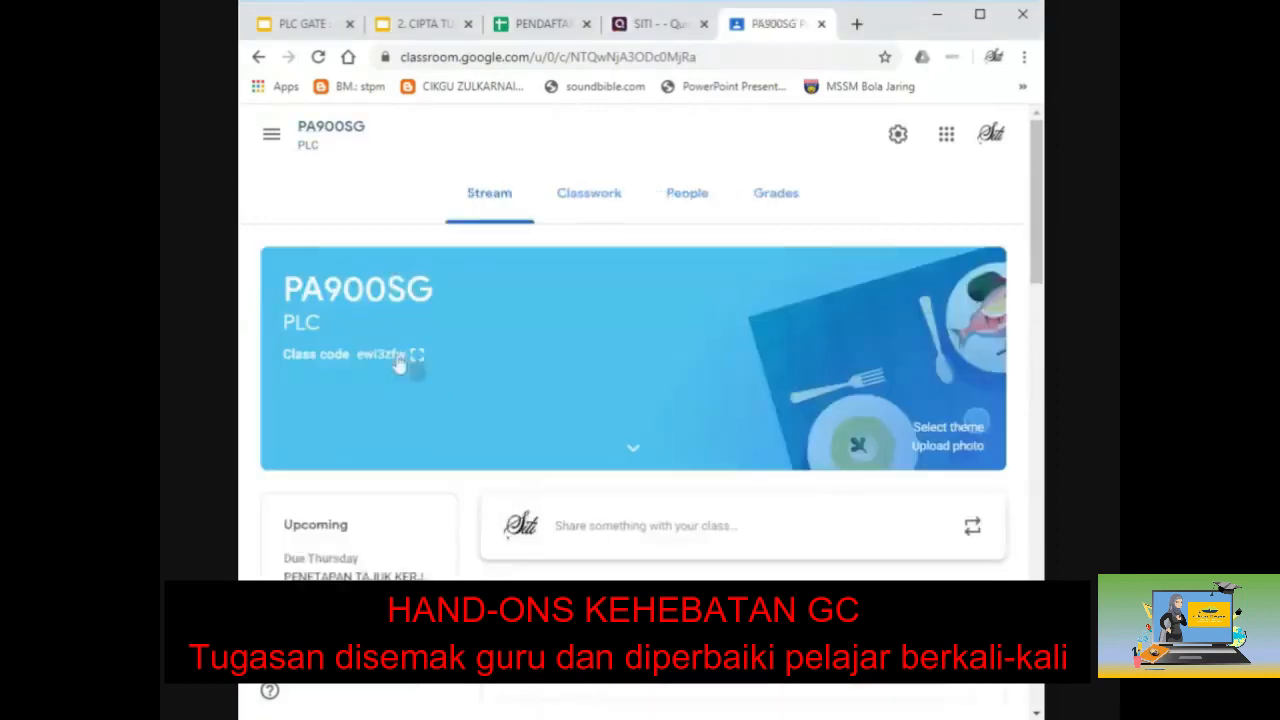
drag(285, 354, 398, 371)
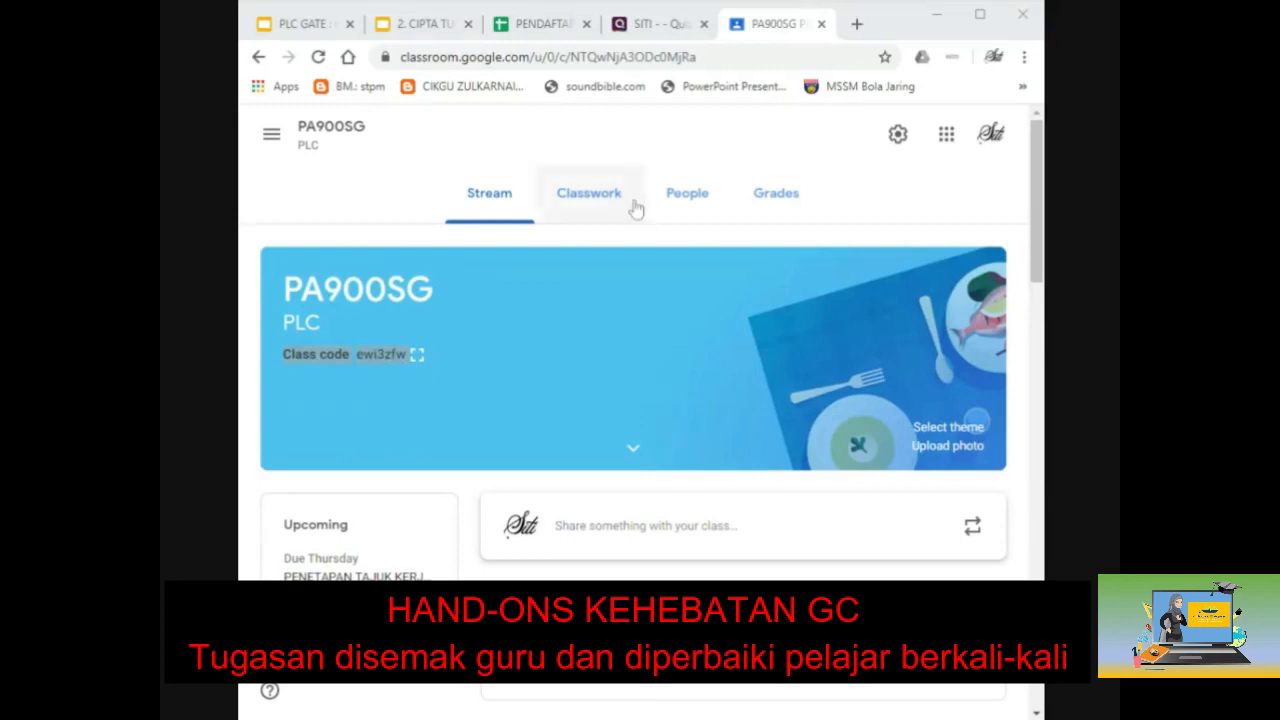
click(600, 207)
click(355, 688)
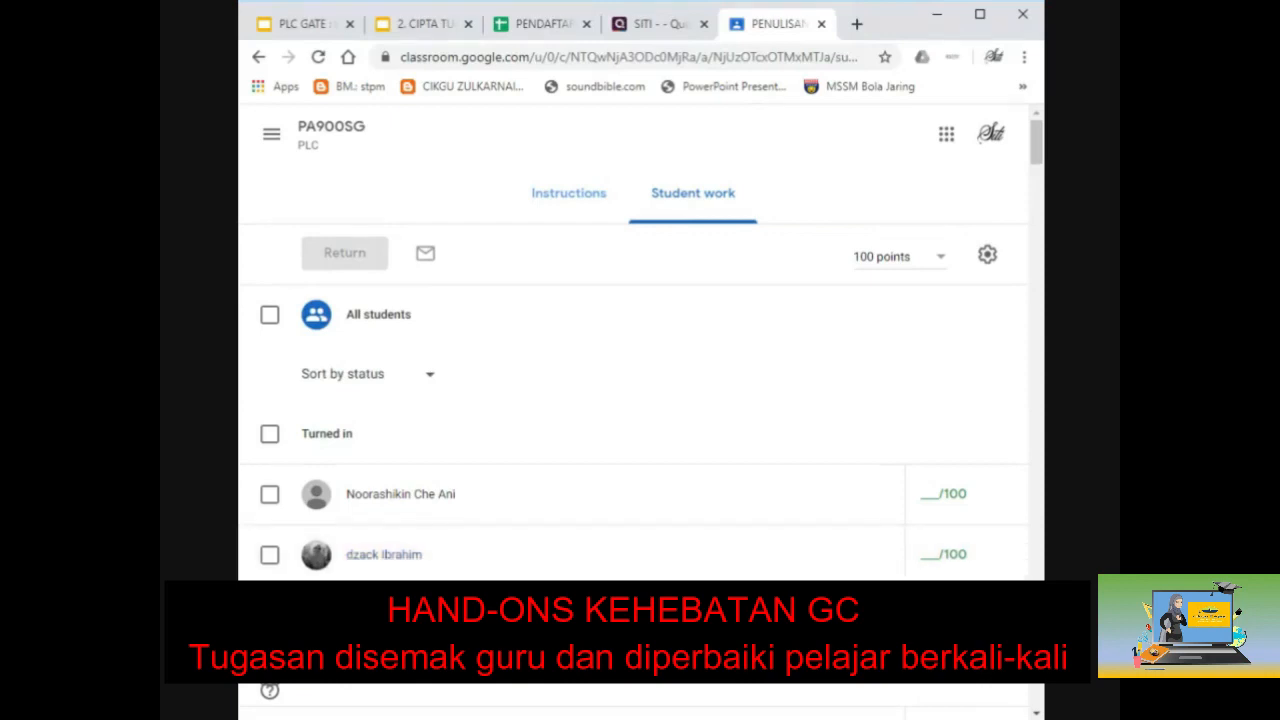
Step: Maximize the browser, filter submissions to Turned in, and open the third student's work for grading
click(980, 16)
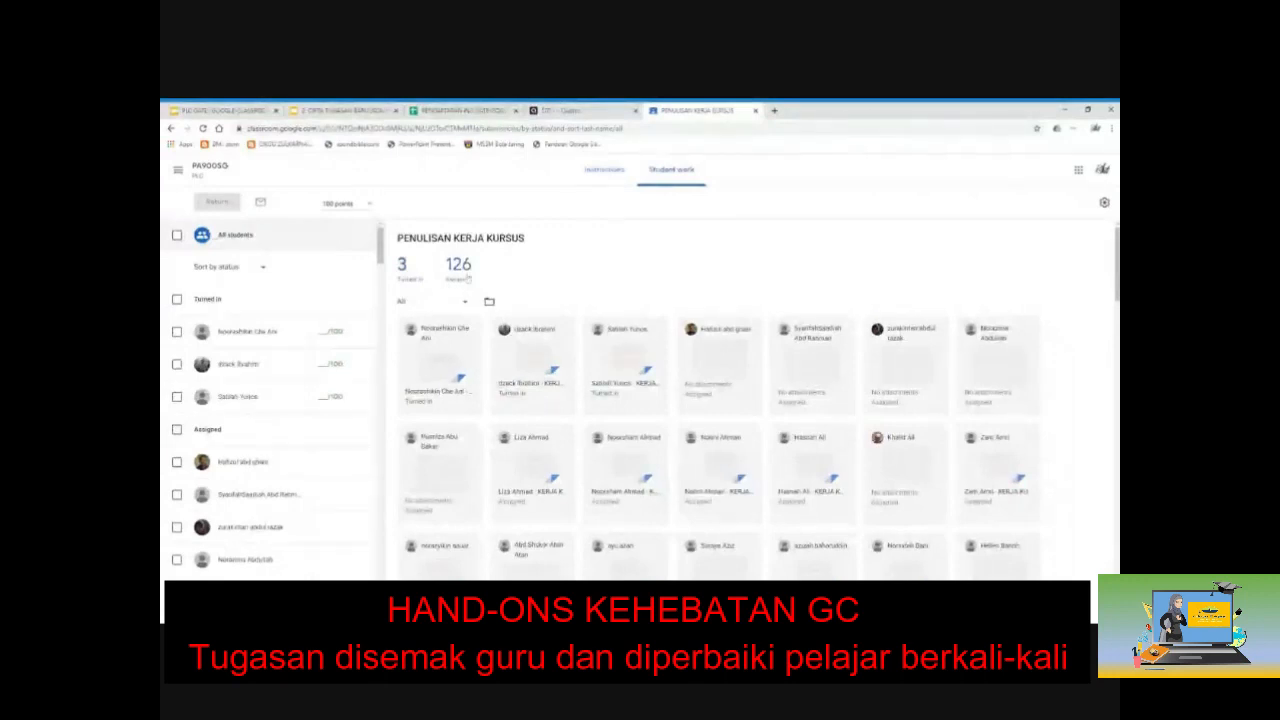
click(404, 272)
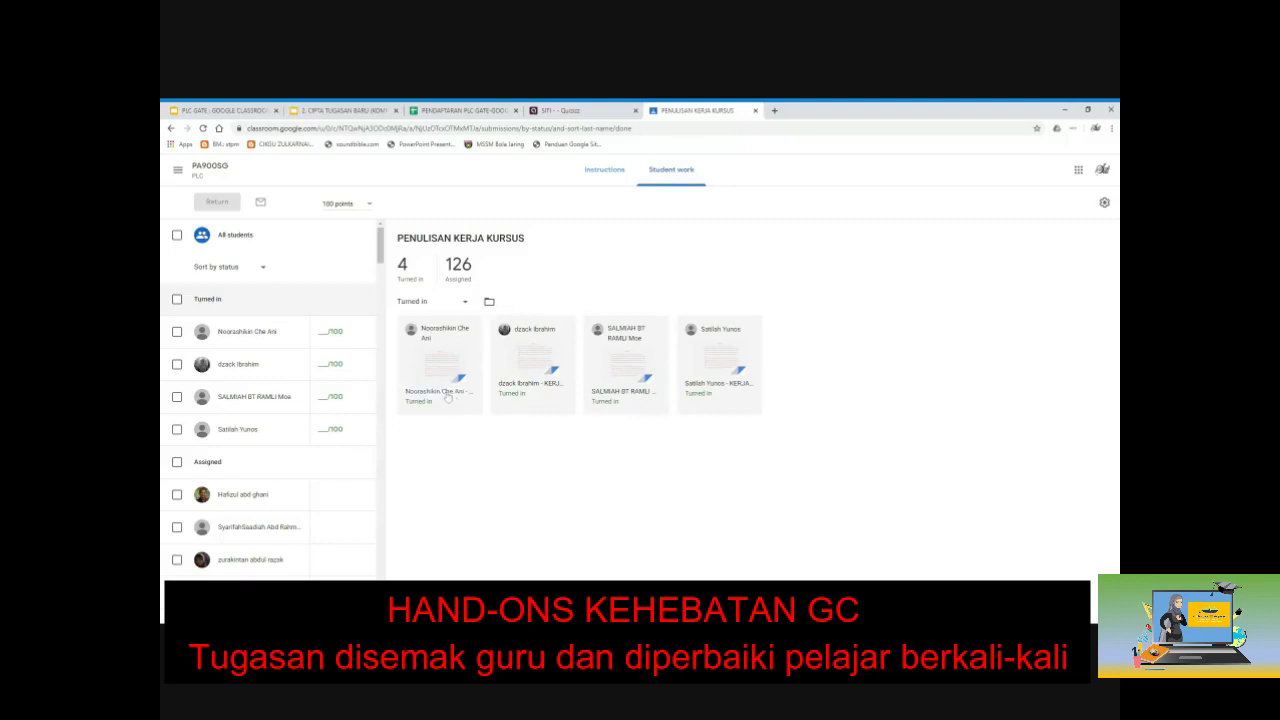
click(605, 397)
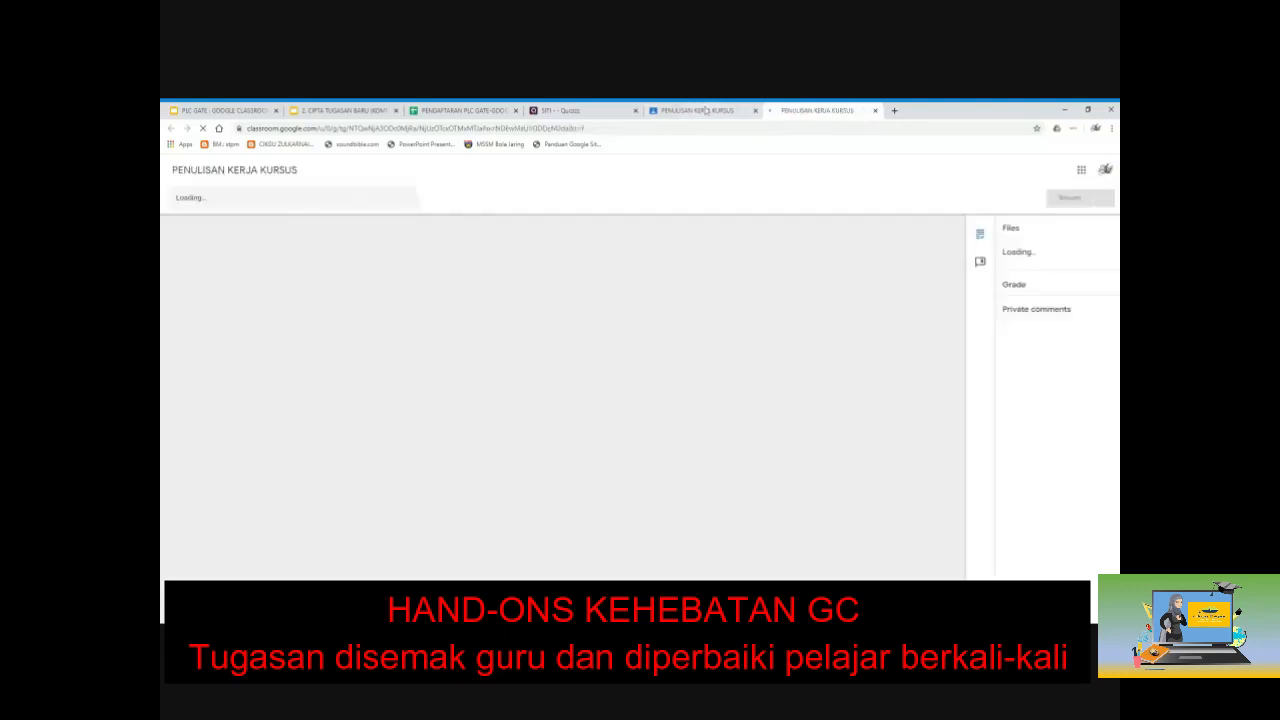
Step: Comment 'SILA IKUT FORMAT APA' on synopsis list items 1 through 3
click(704, 111)
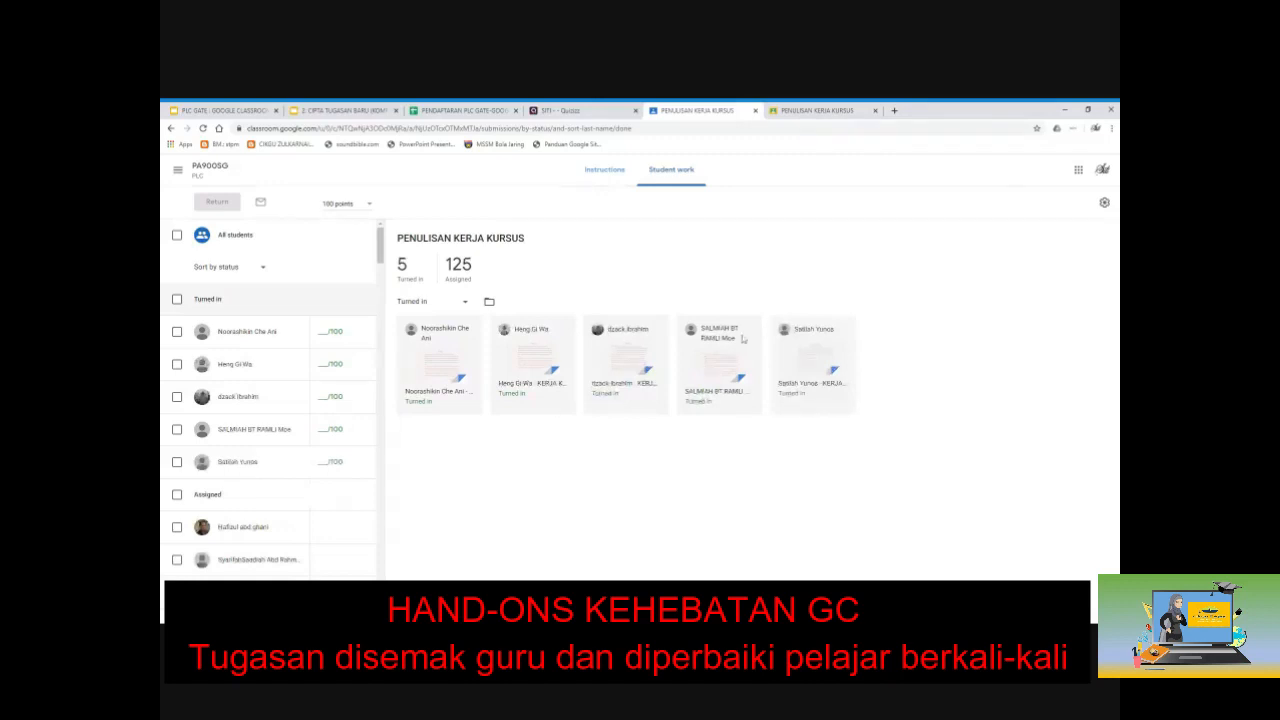
click(798, 112)
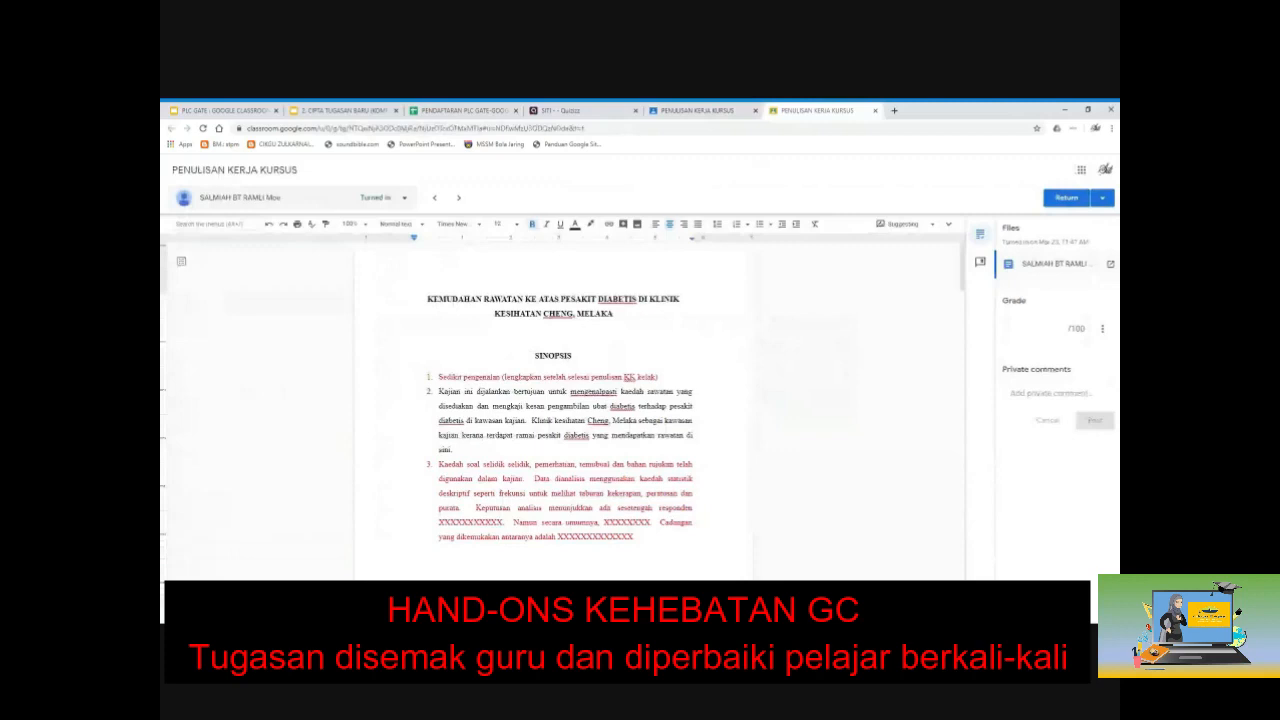
scroll(553, 410, down, 2)
scroll(553, 410, up, 2)
drag(439, 378, 641, 541)
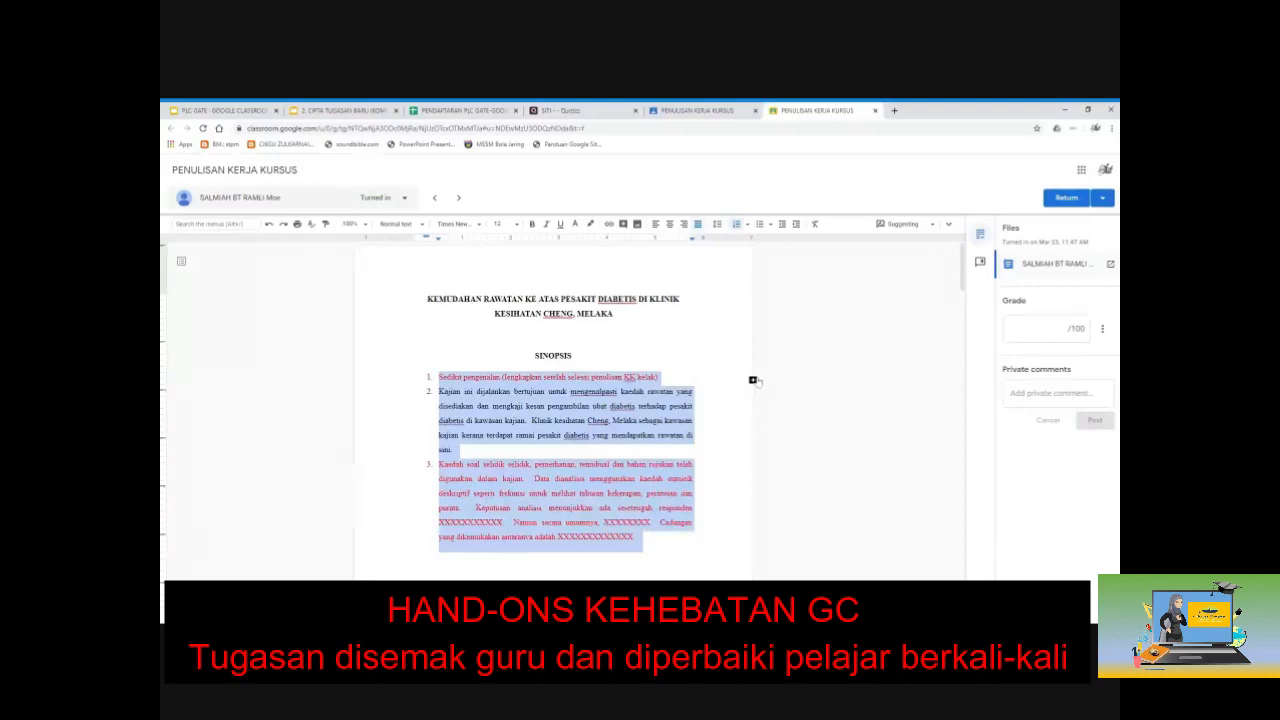
click(754, 381)
text(SILA BAI)
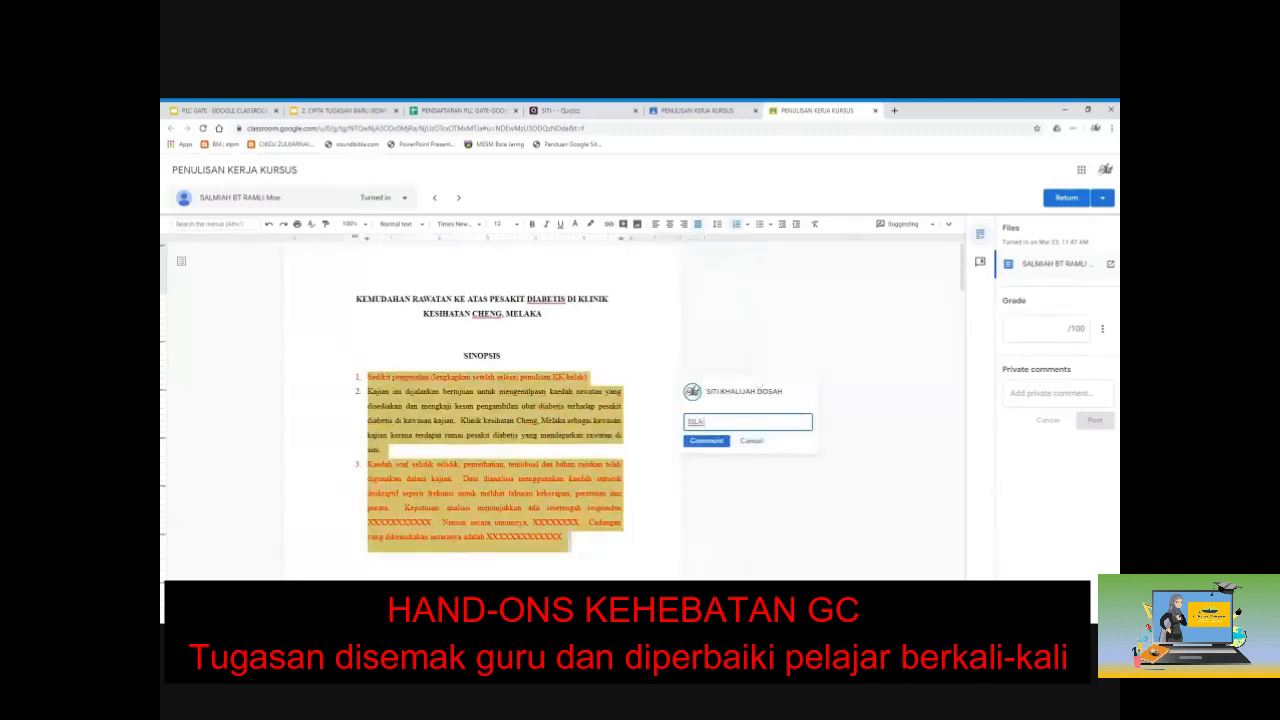
text(T FORMAT APA)
click(707, 441)
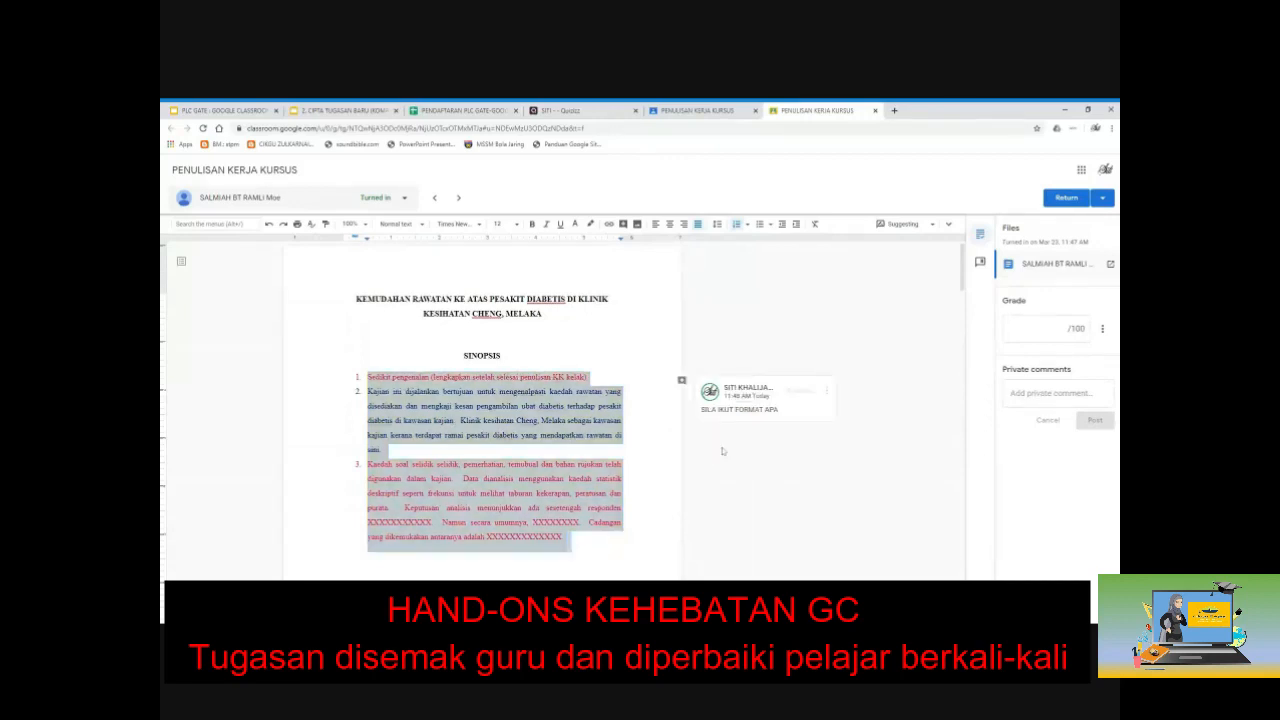
Step: Post the private comment 'sila perbaiki lagi' to the student
click(1066, 328)
click(1022, 393)
text(sial per)
key(BackSpace)
key(BackSpace)
key(BackSpace)
key(BackSpace)
key(BackSpace)
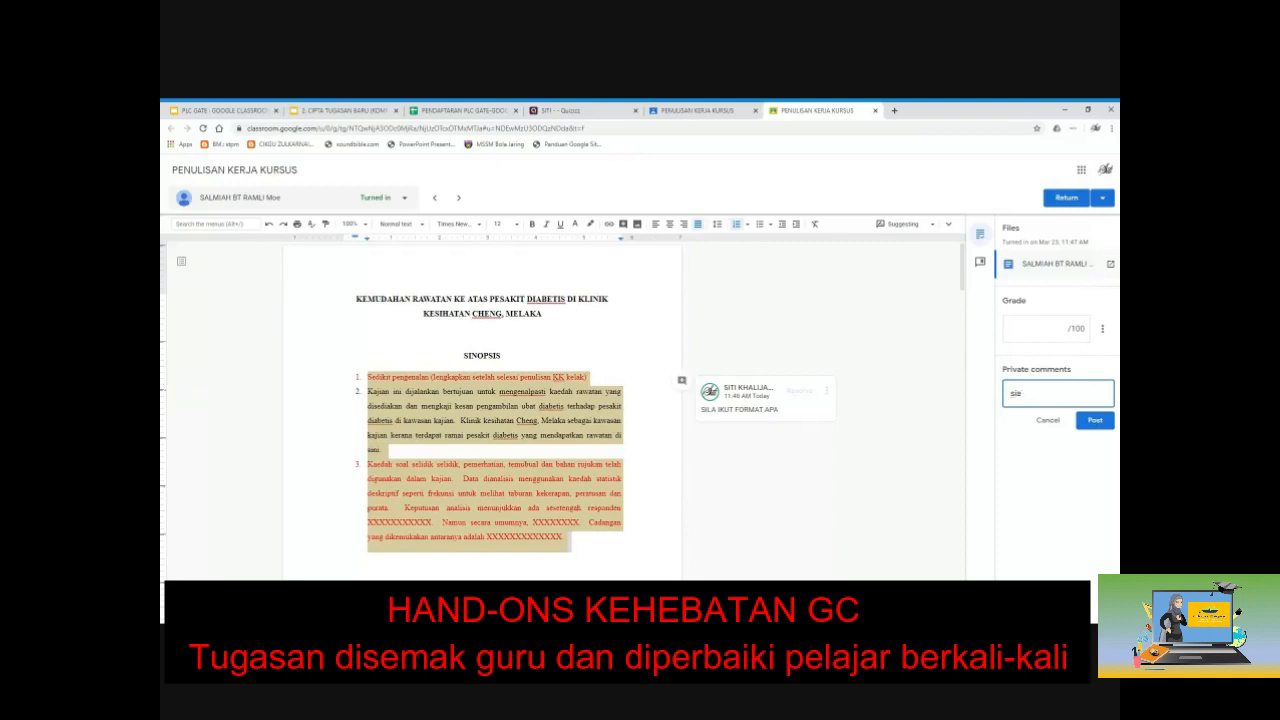
text(a peerbaiki lagi)
click(1095, 421)
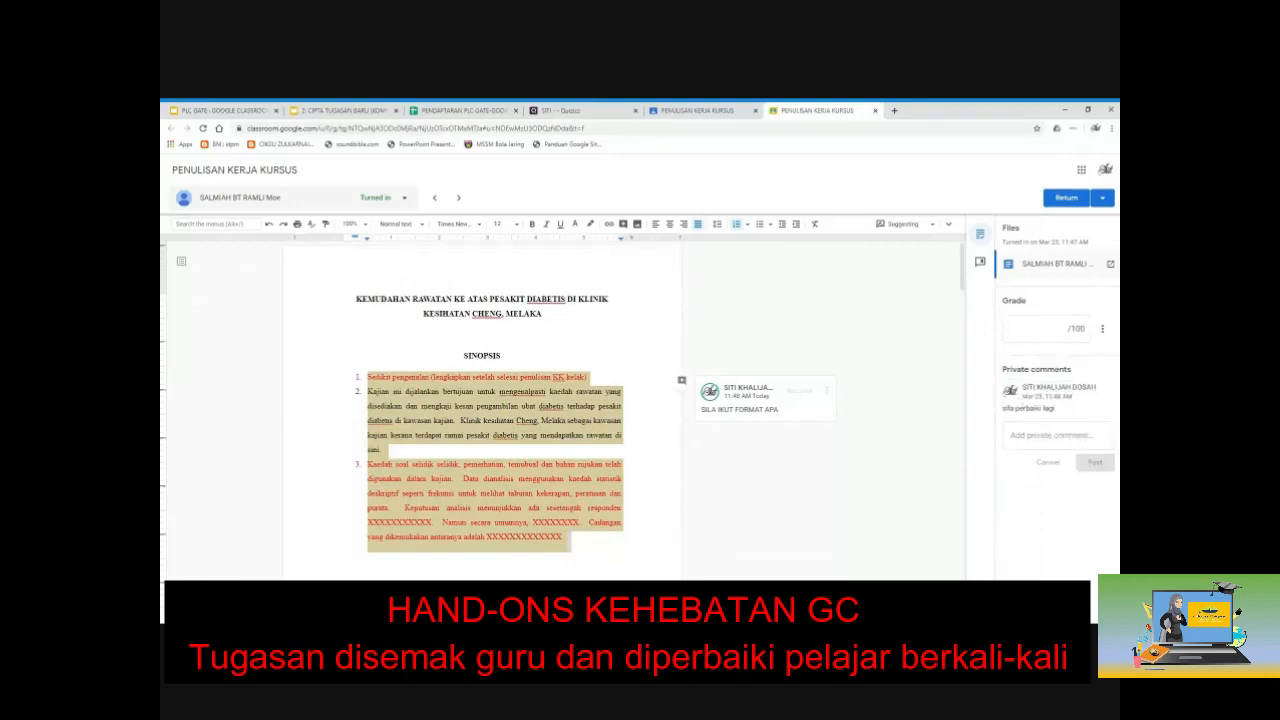
Step: Return the work to the student ungraded and close the grading tab
click(1065, 198)
click(717, 426)
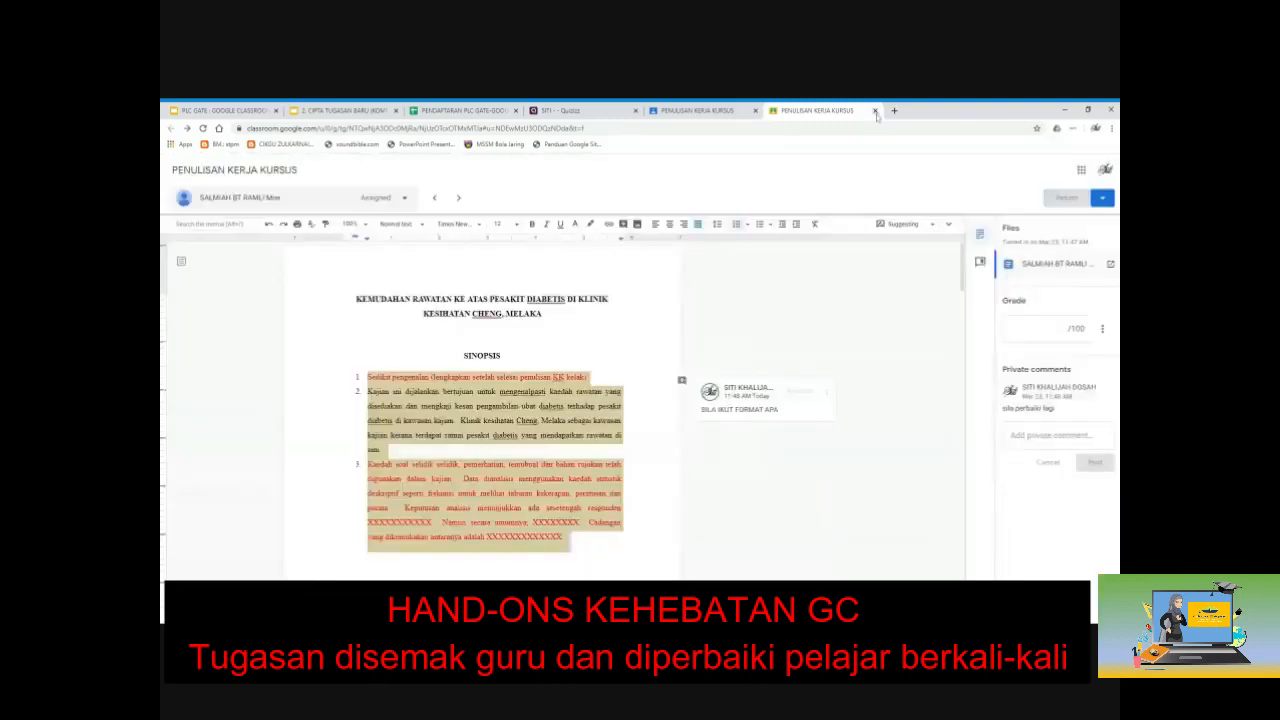
click(875, 111)
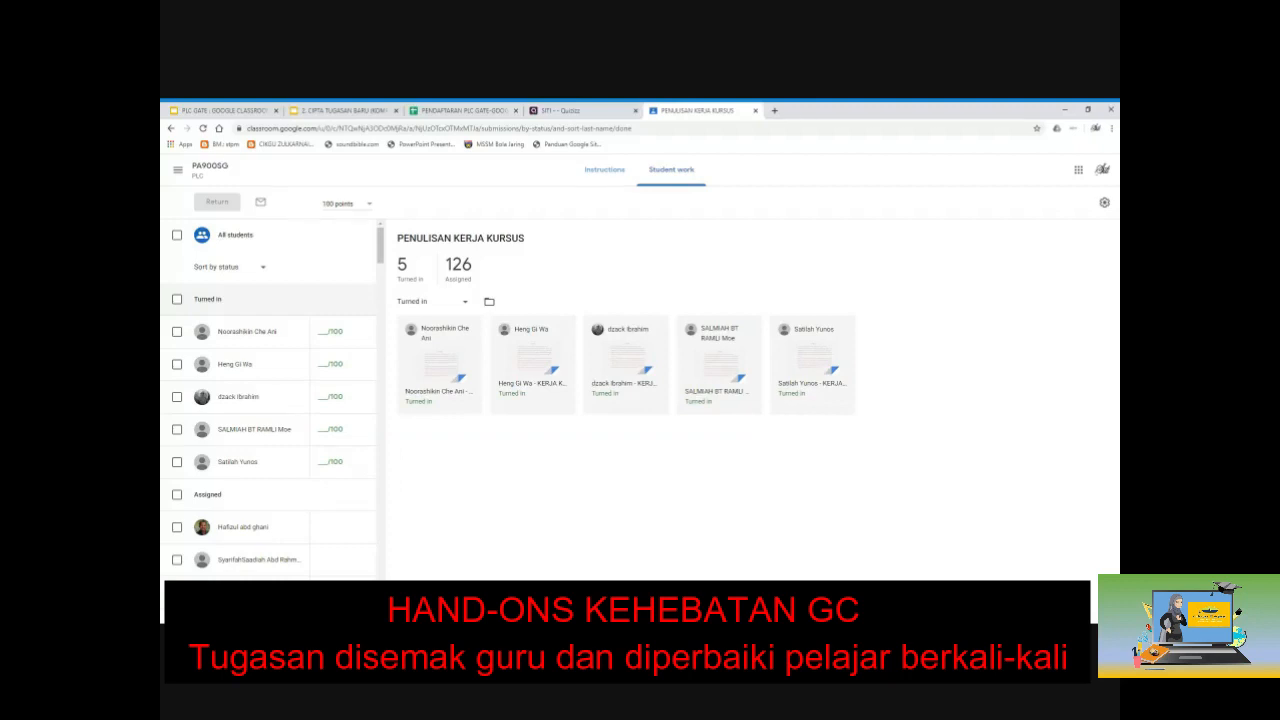
Step: Reload the Student work page and scroll the list, now 4 turned in and 128 assigned
key(F5)
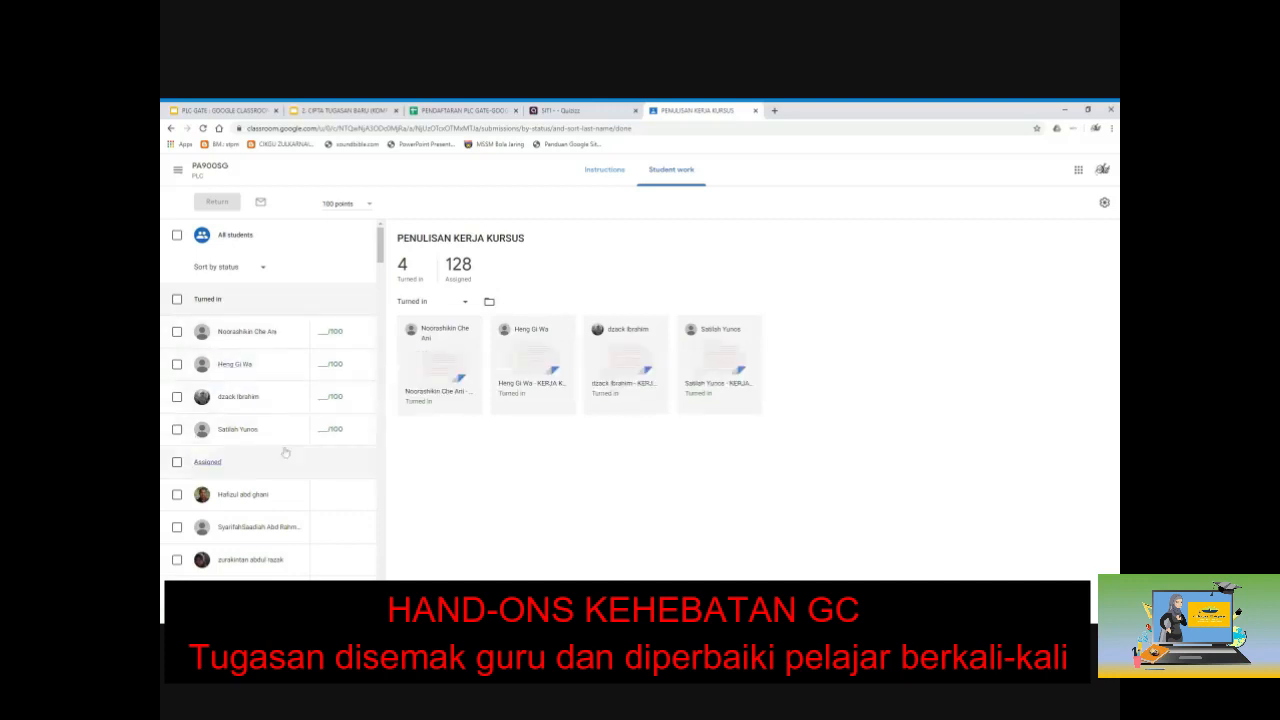
scroll(285, 453, down, 10)
drag(381, 322, 383, 245)
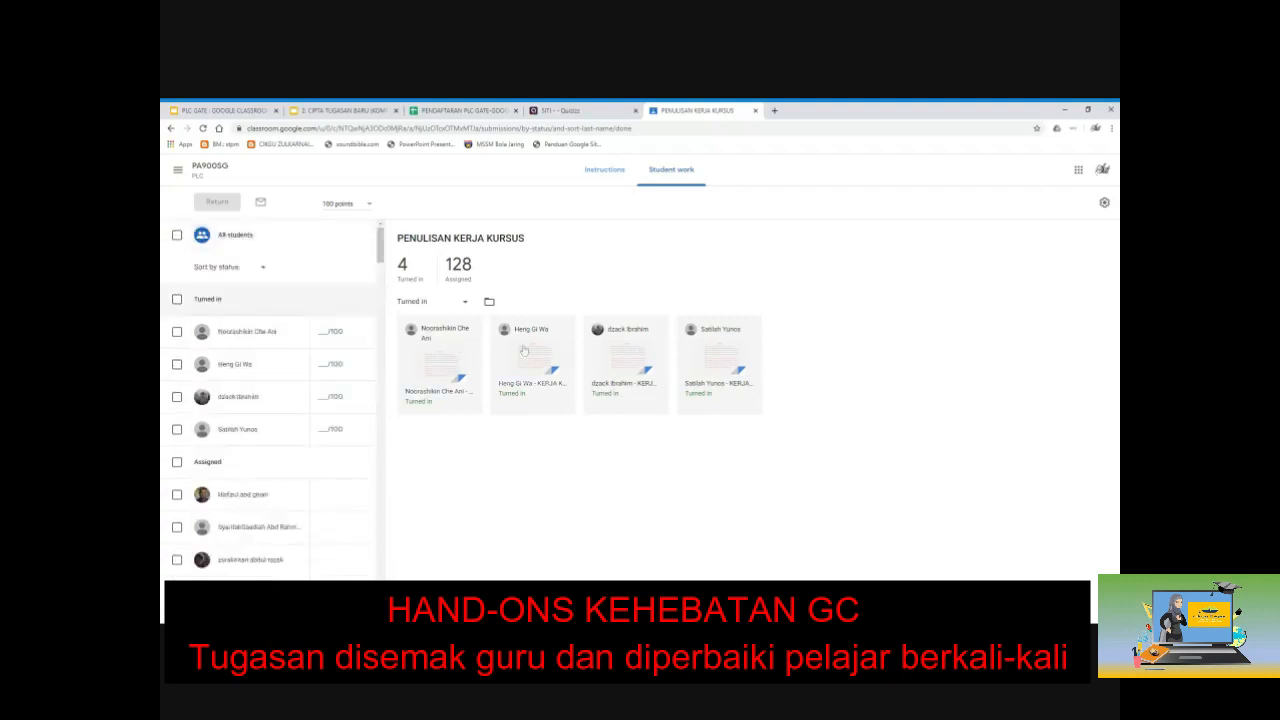
Step: Open the second turned-in submission, the 'KEMUDAHAN RAWATAN KE ATAS PESAKIT DIABETIS' synopsis, for grading
click(529, 385)
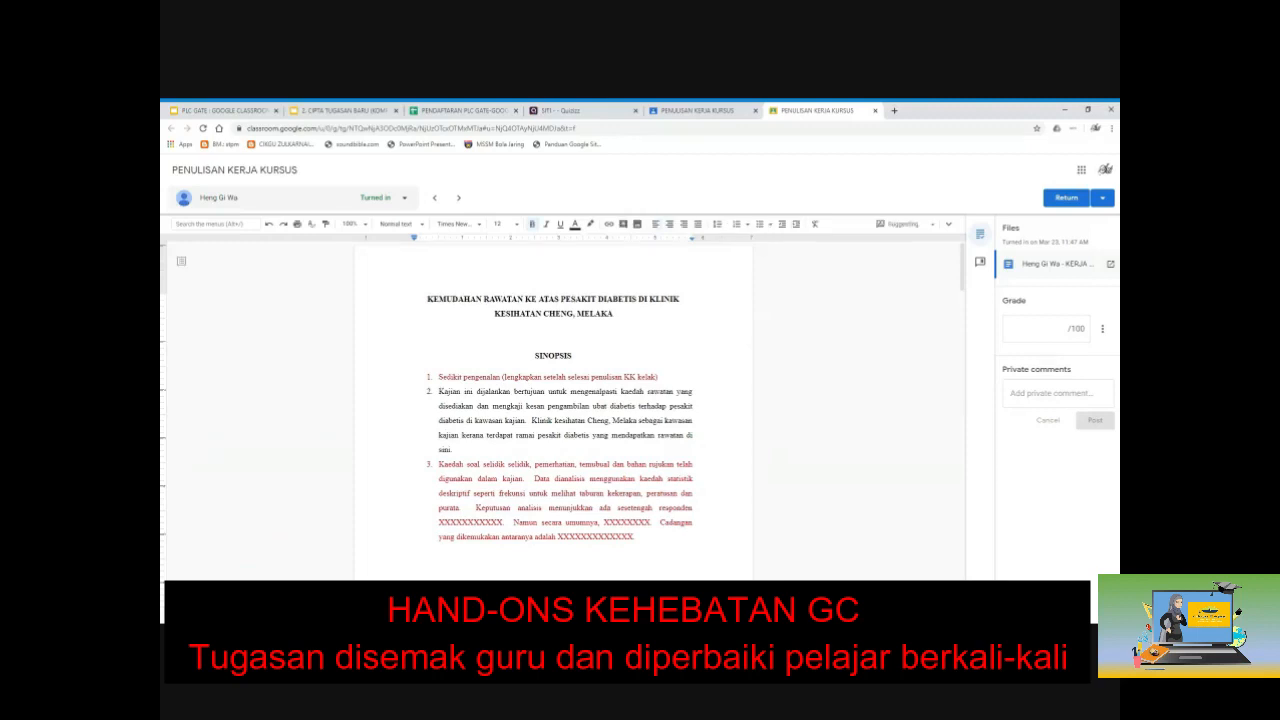
Step: On the PENGHARGAAN page, suggest replacing 'Cikgu' with 'Puan' and accept that suggestion
click(678, 493)
scroll(678, 493, down, 3)
scroll(553, 400, down, 5)
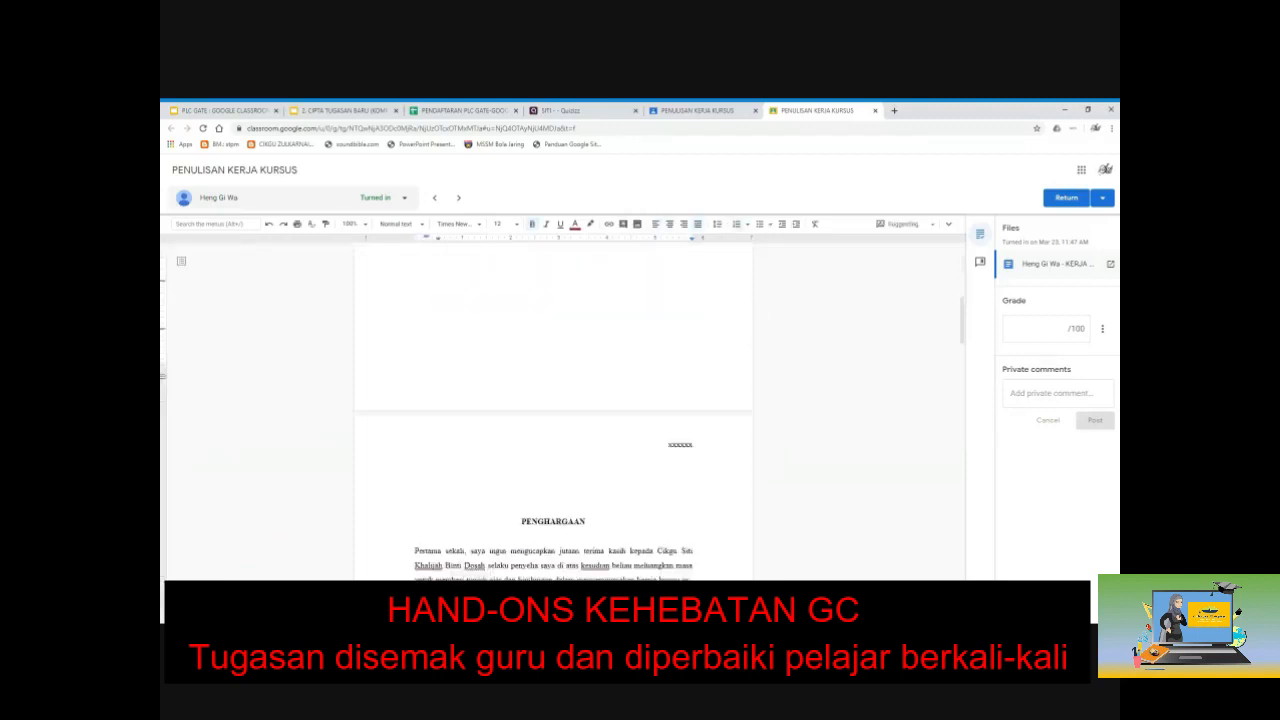
drag(522, 318, 566, 391)
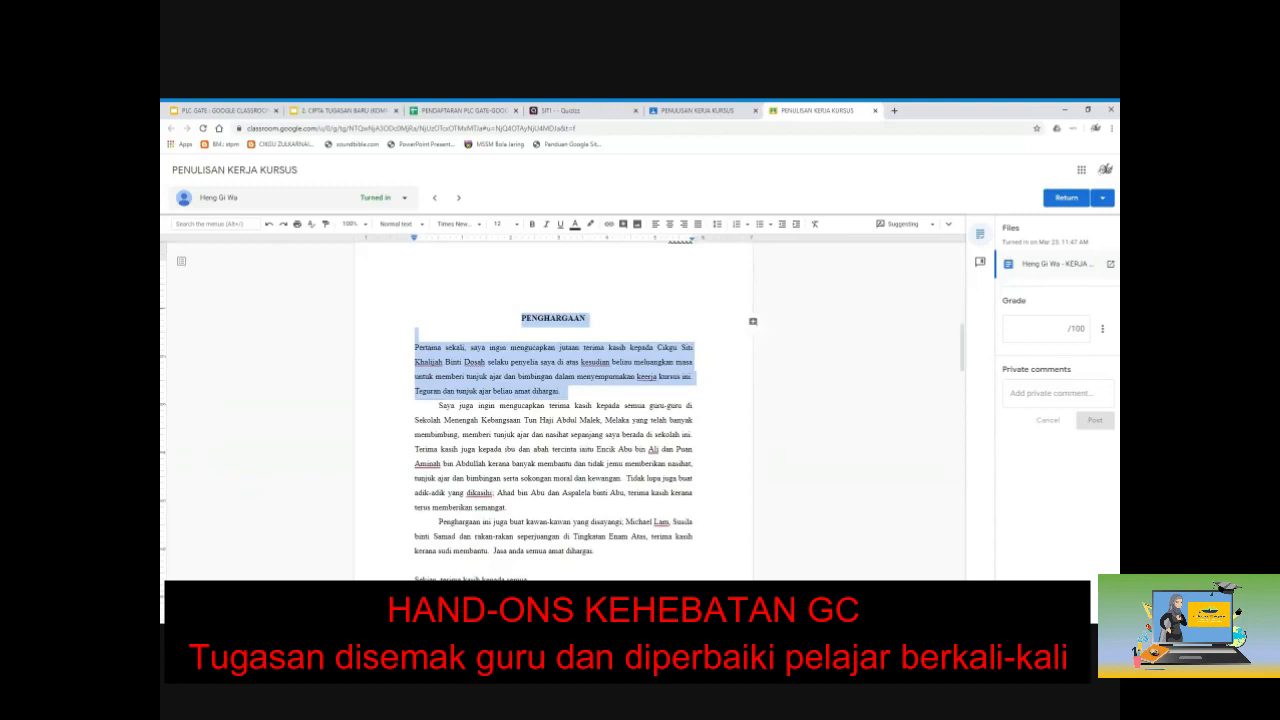
click(565, 391)
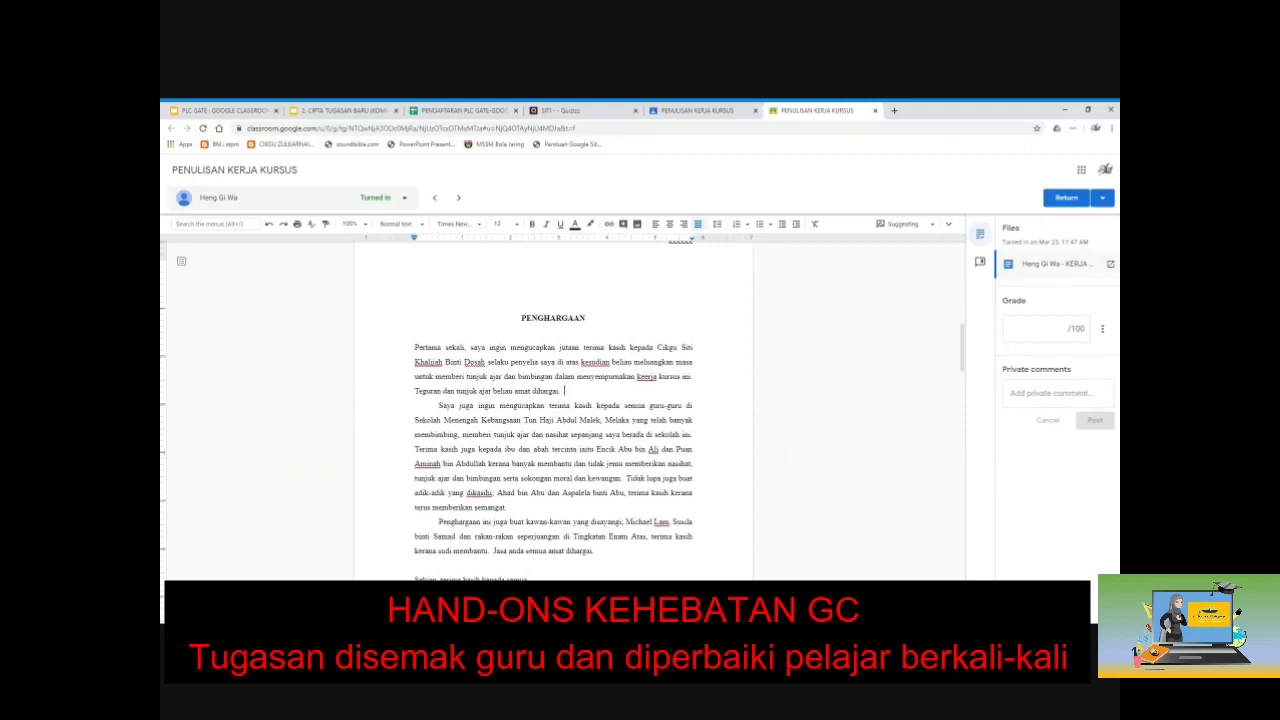
double_click(660, 346)
text(Puan)
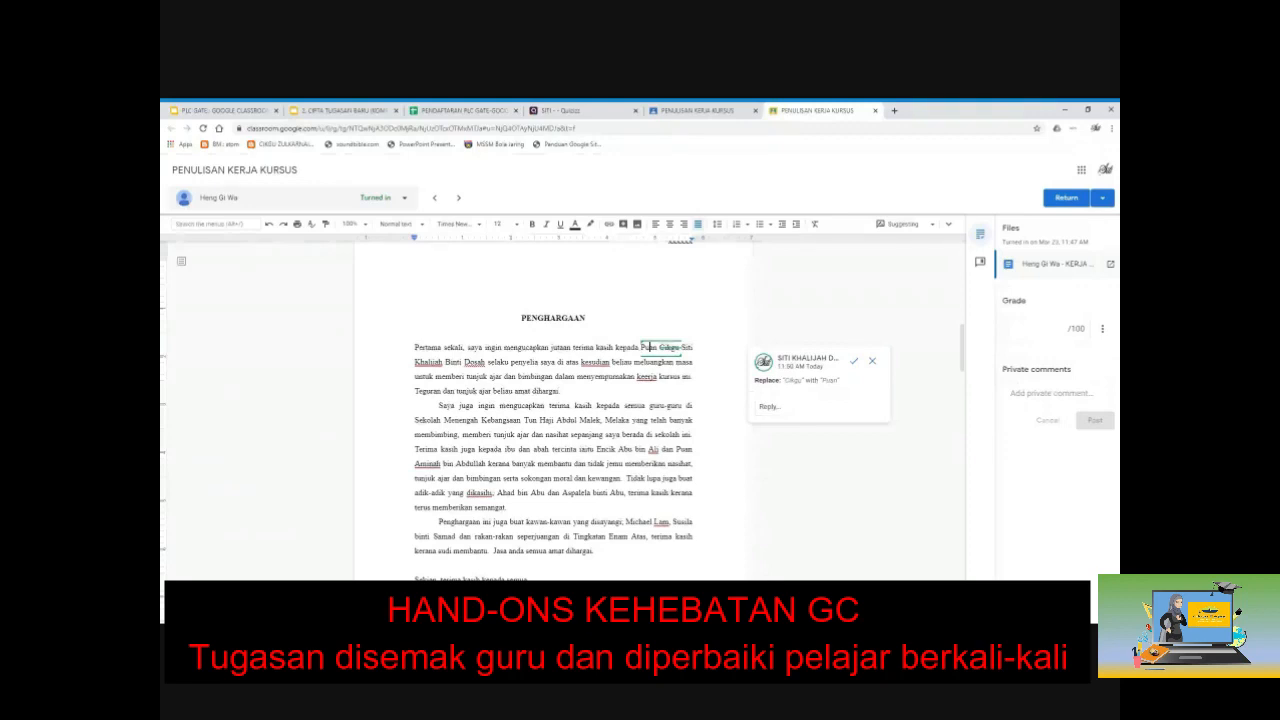
click(690, 348)
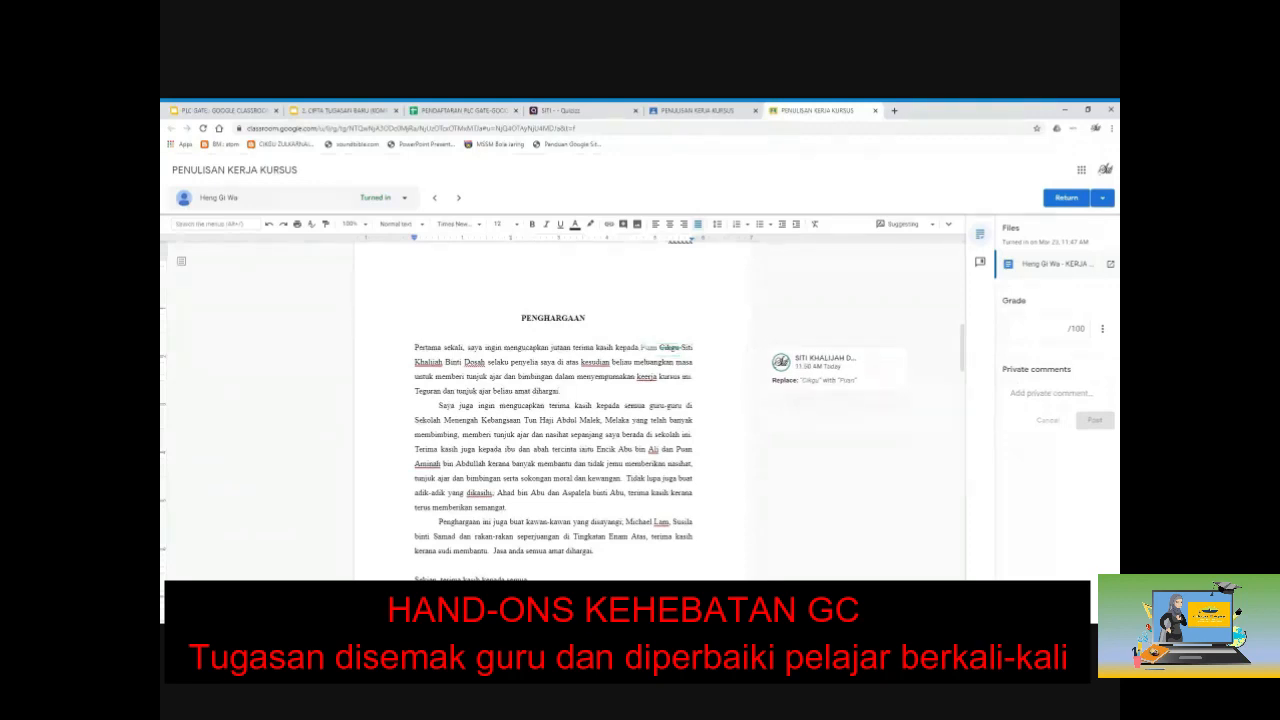
mouse_move(790, 387)
click(871, 363)
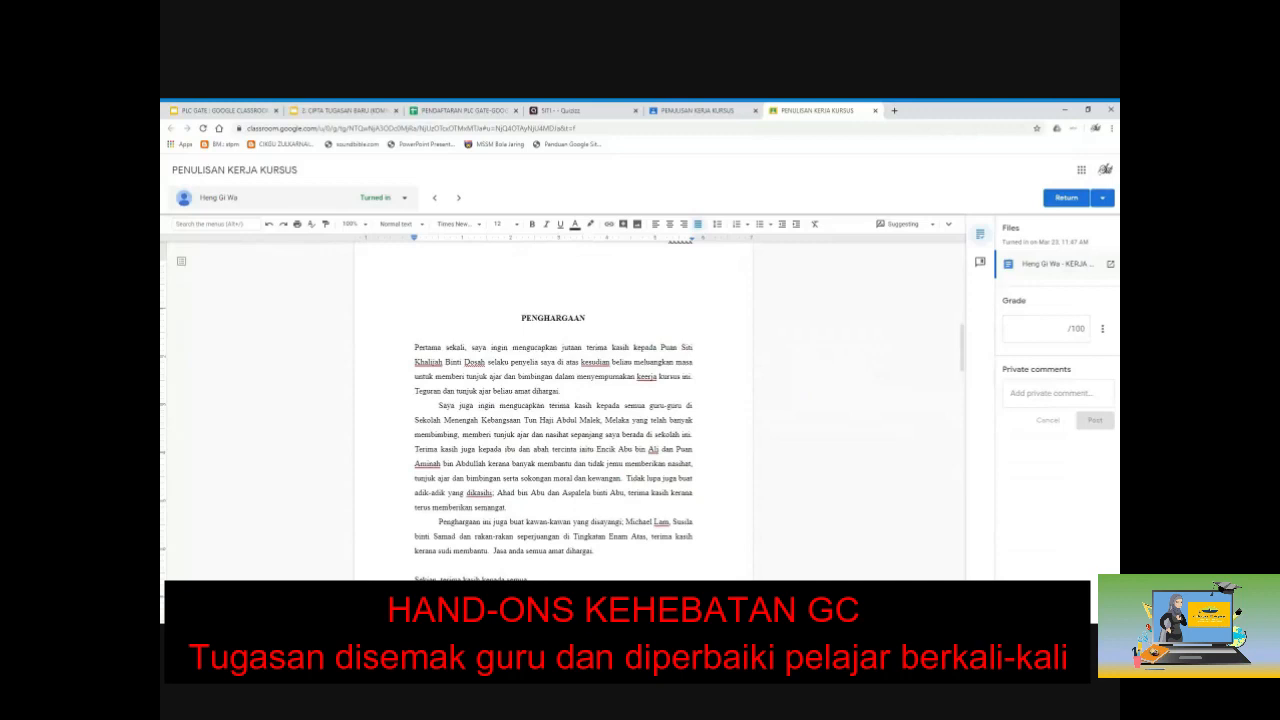
Step: Suggest deleting 'kepada' and typing 'ditujukan kepada' in its place
double_click(646, 348)
click(635, 348)
drag(635, 348, 655, 348)
key(BackSpace)
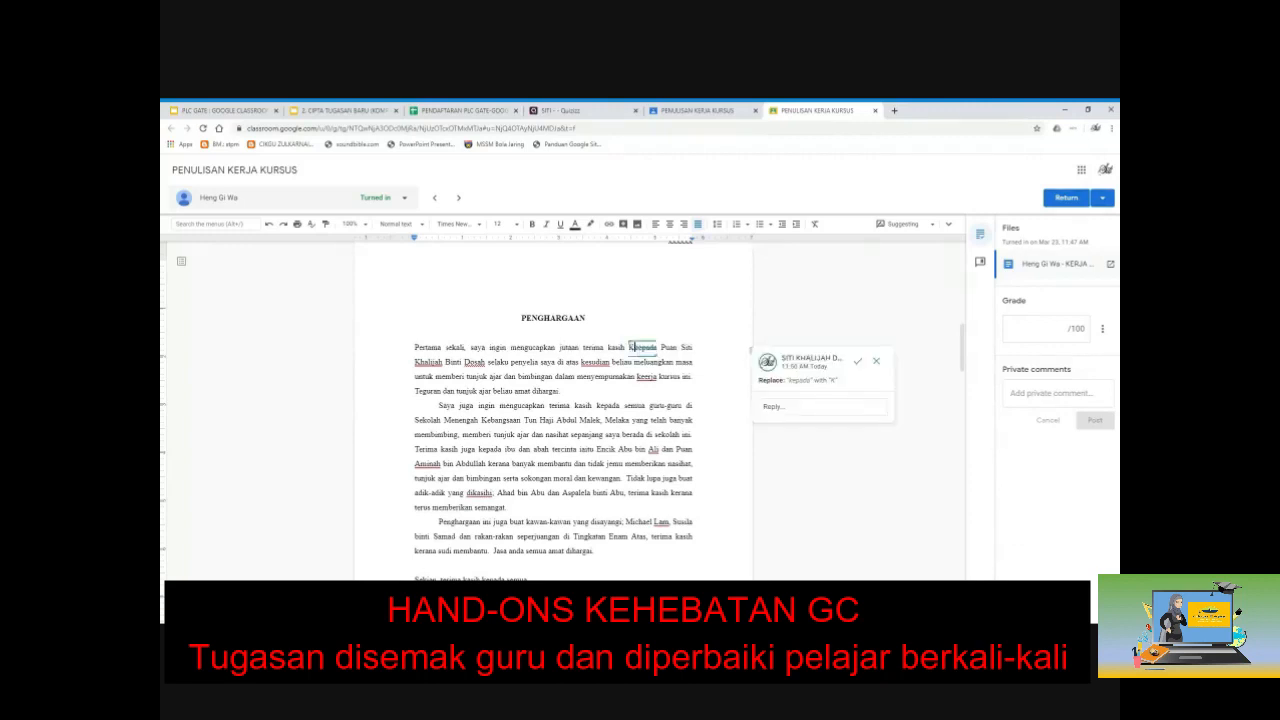
text(ditujukan kepada)
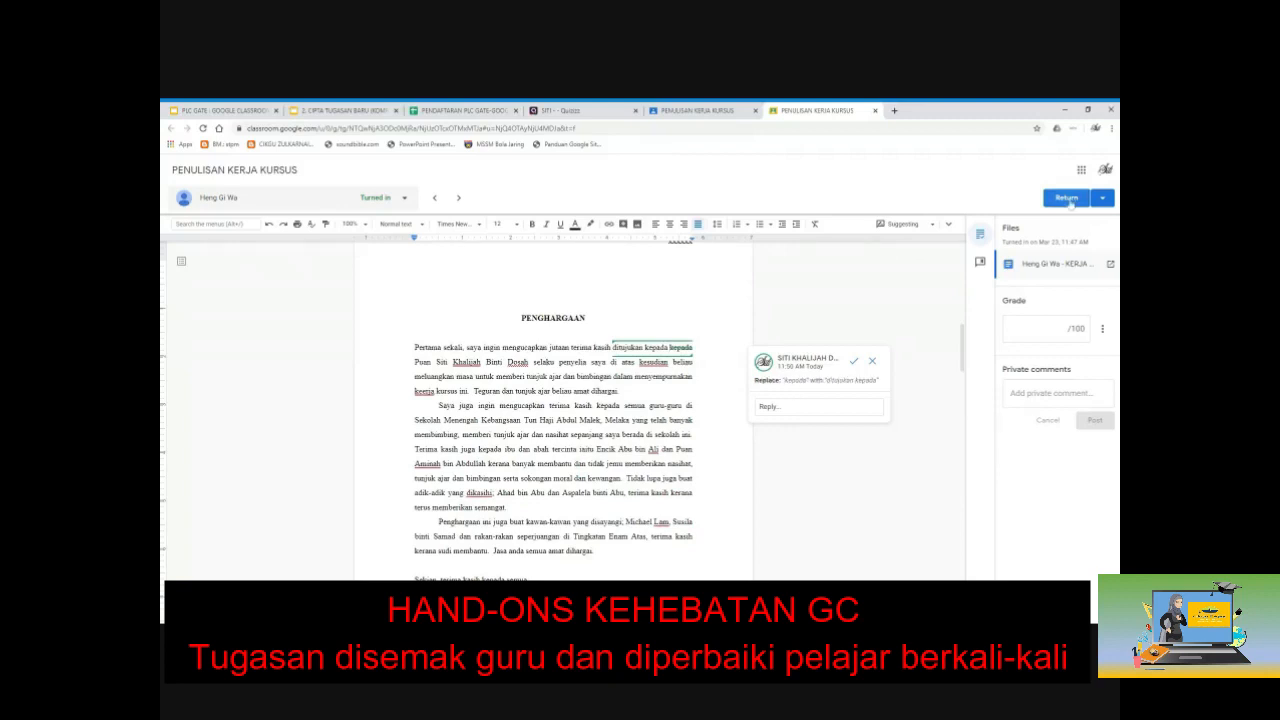
Step: Return the student's PENGHARGAAN work ungraded and close its grading tab
click(1067, 198)
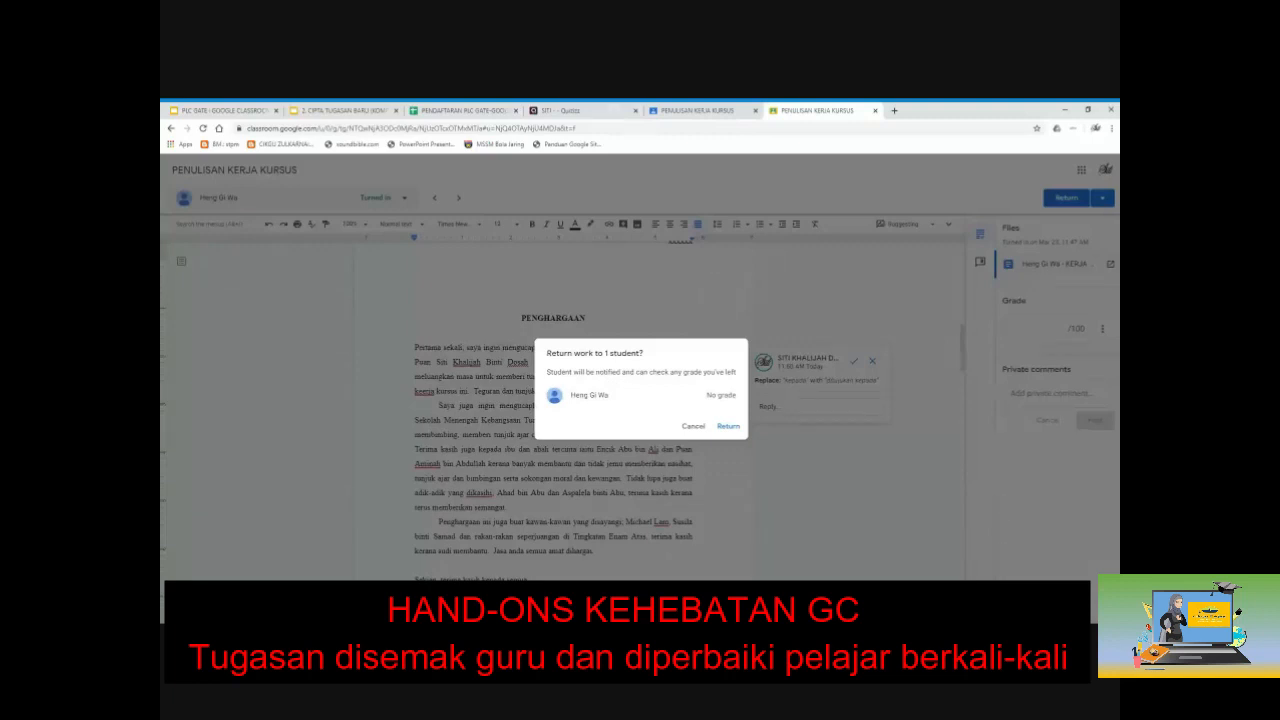
click(728, 427)
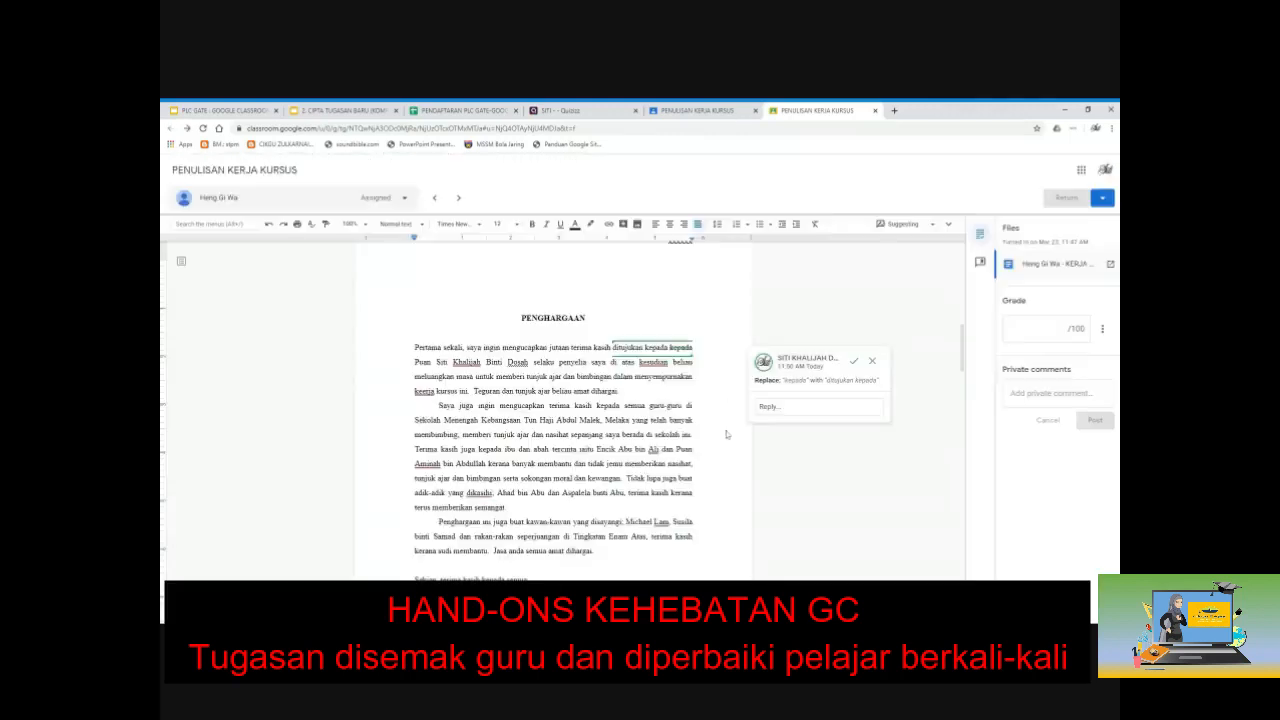
click(875, 111)
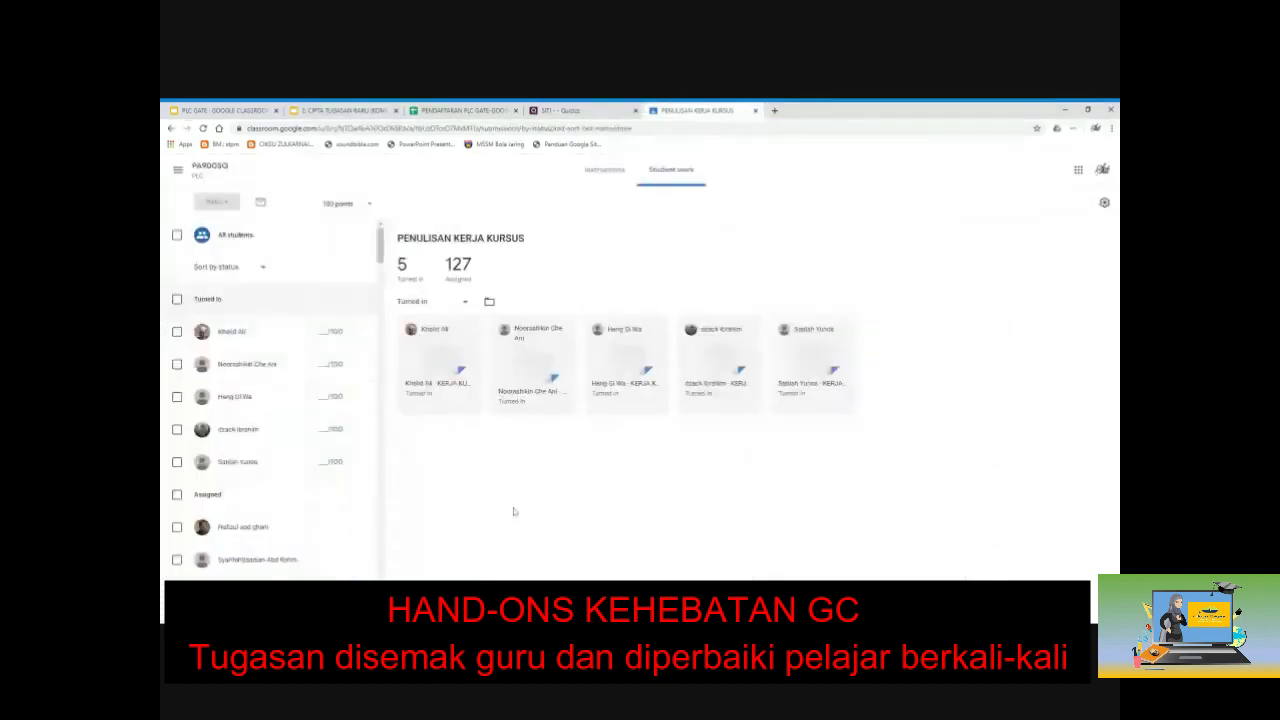
Step: Reload Student work and open the next turned-in diabetes-care document for grading
key(F5)
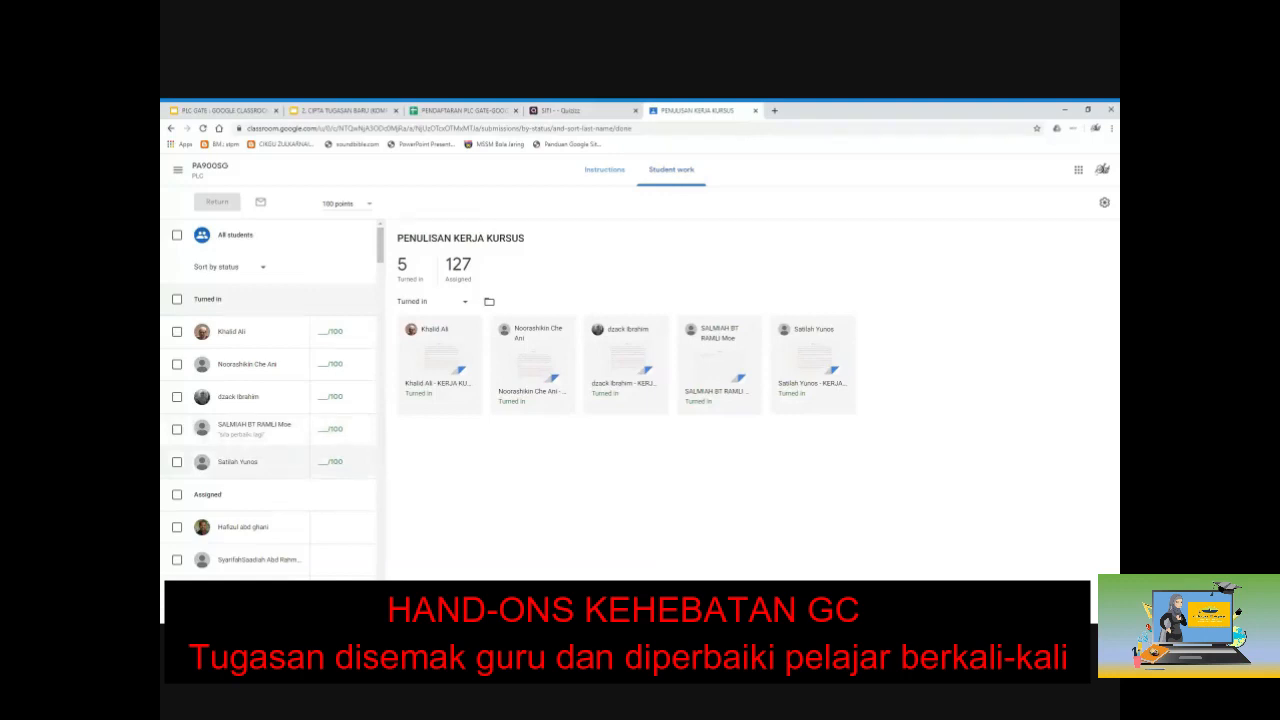
click(250, 425)
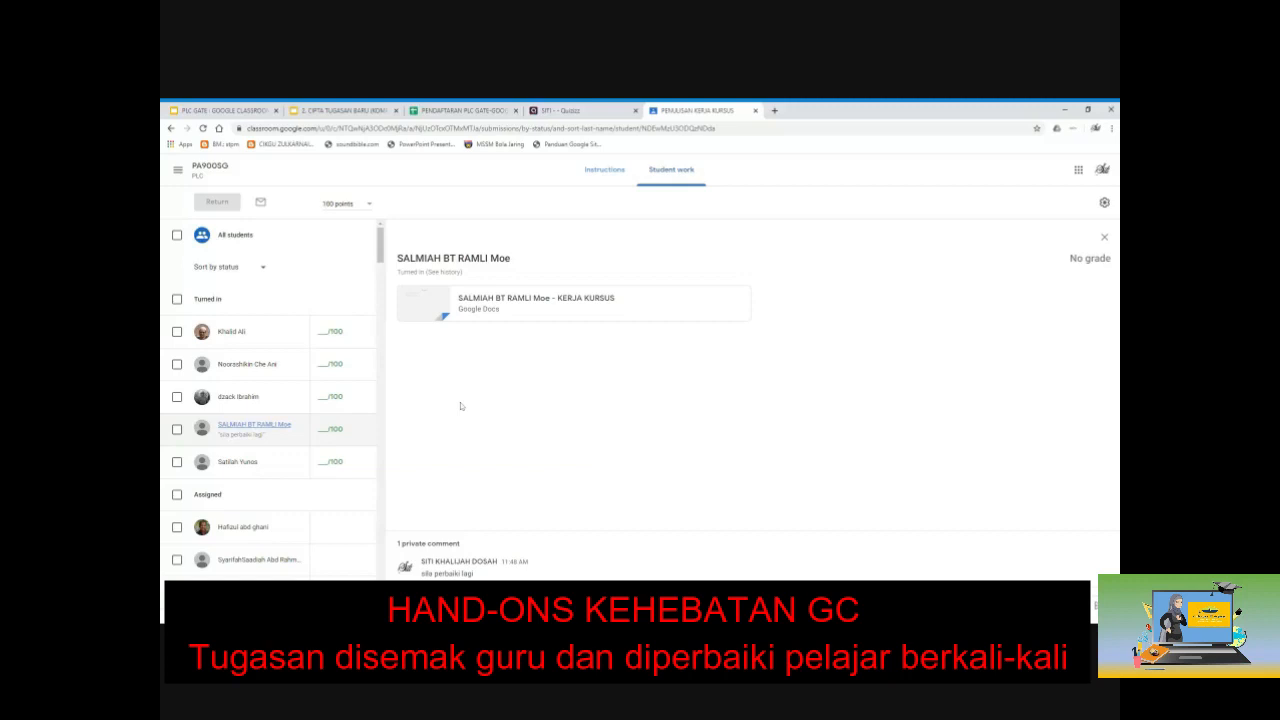
click(501, 308)
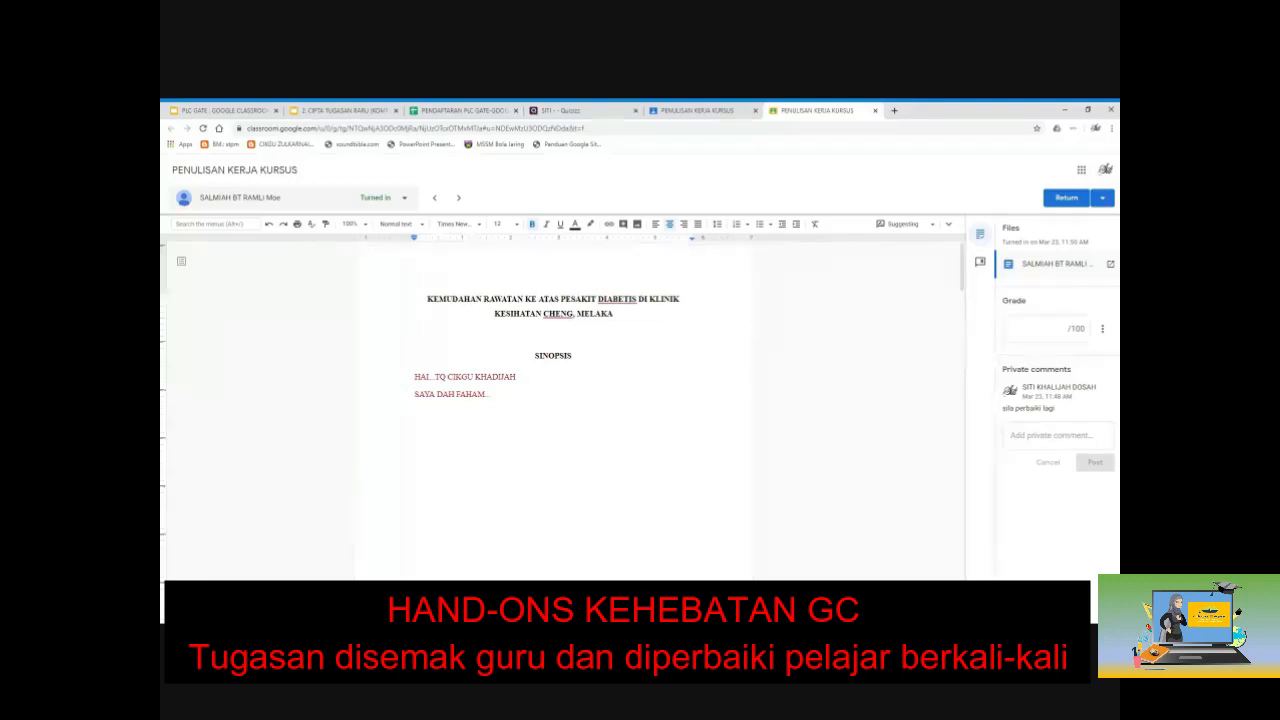
Step: Post the comment 'tukar D kepada L' on the synopsis greeting line
click(498, 377)
click(753, 380)
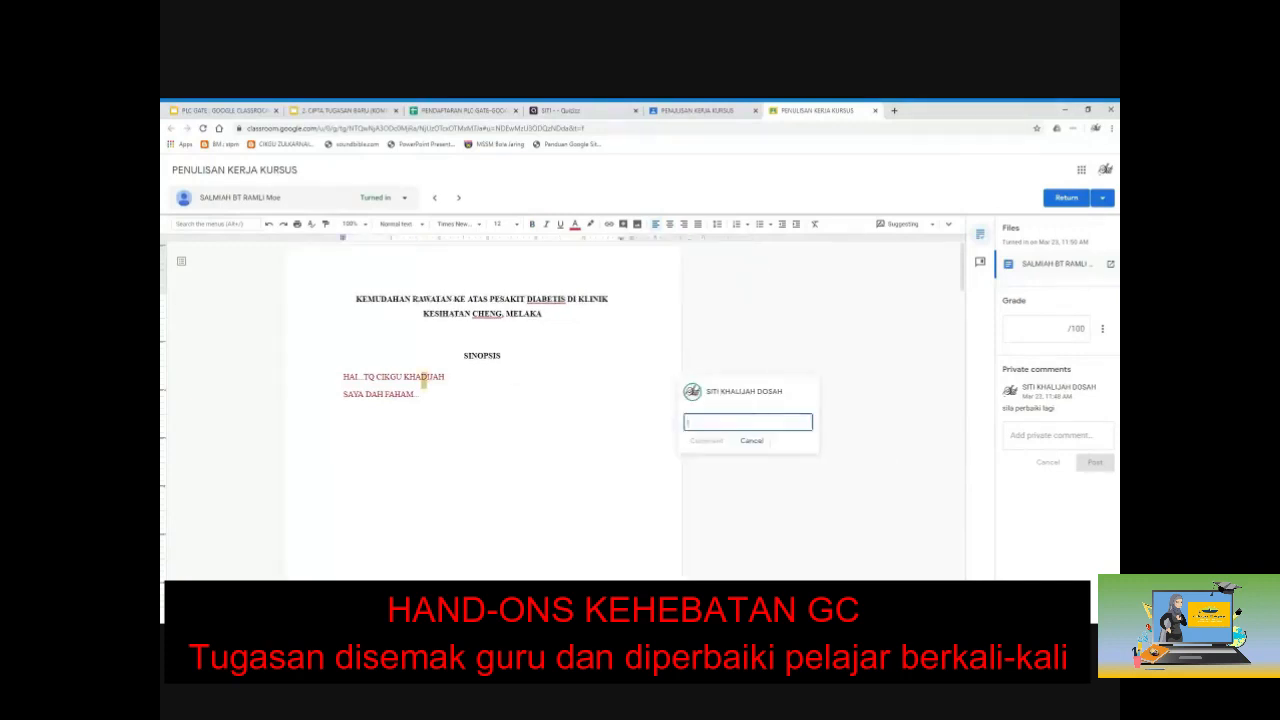
text(hikar)
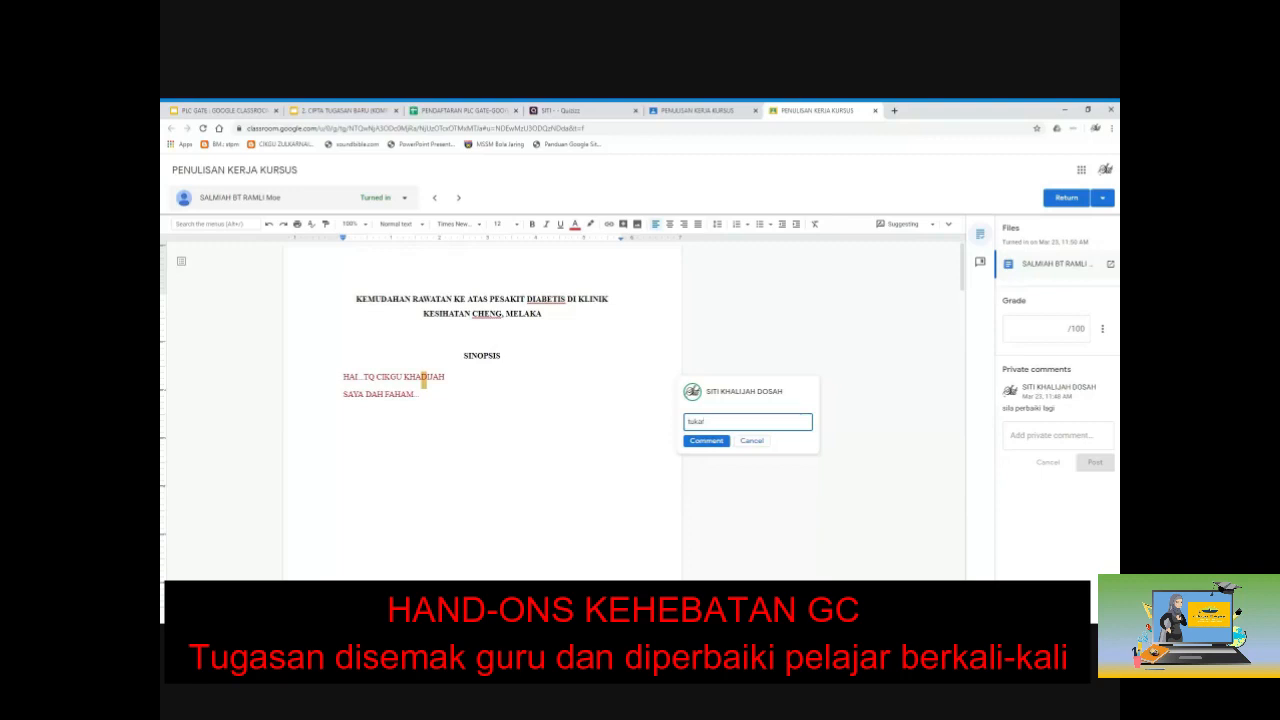
text( DI kepada s)
click(712, 444)
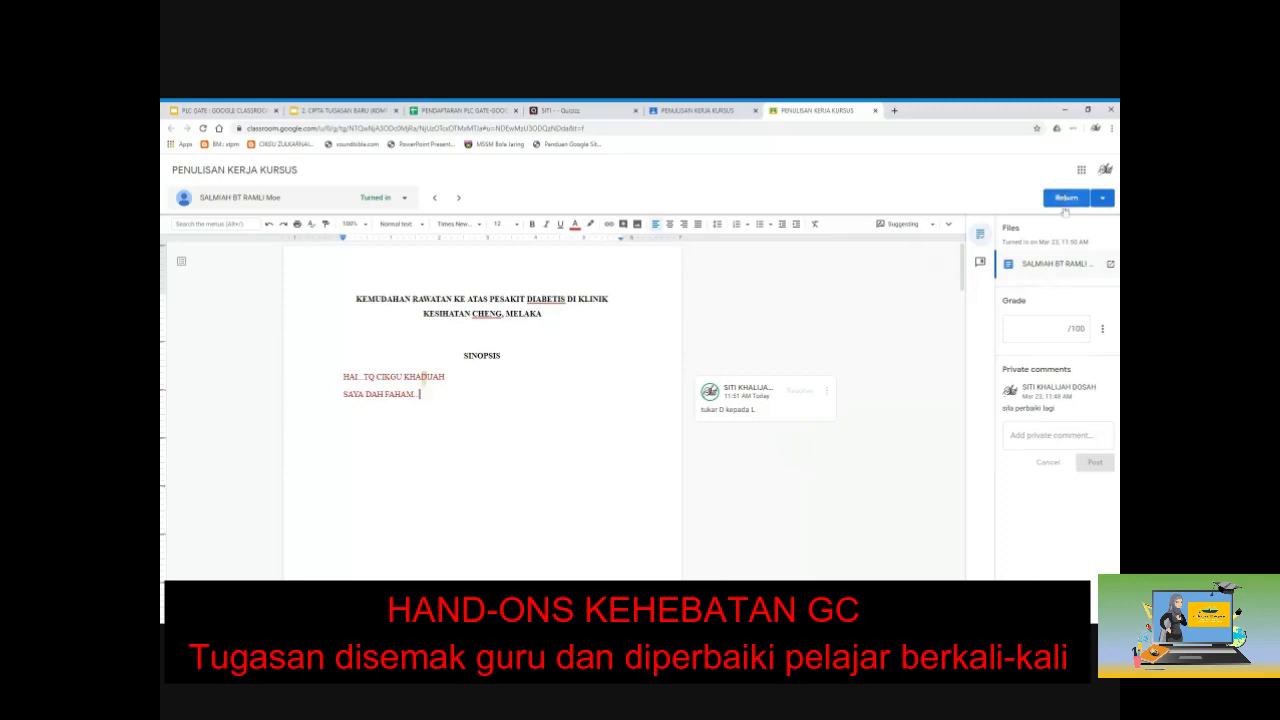
Step: Grade the work 90/100, return it to the student, and close the grading tab
click(1046, 329)
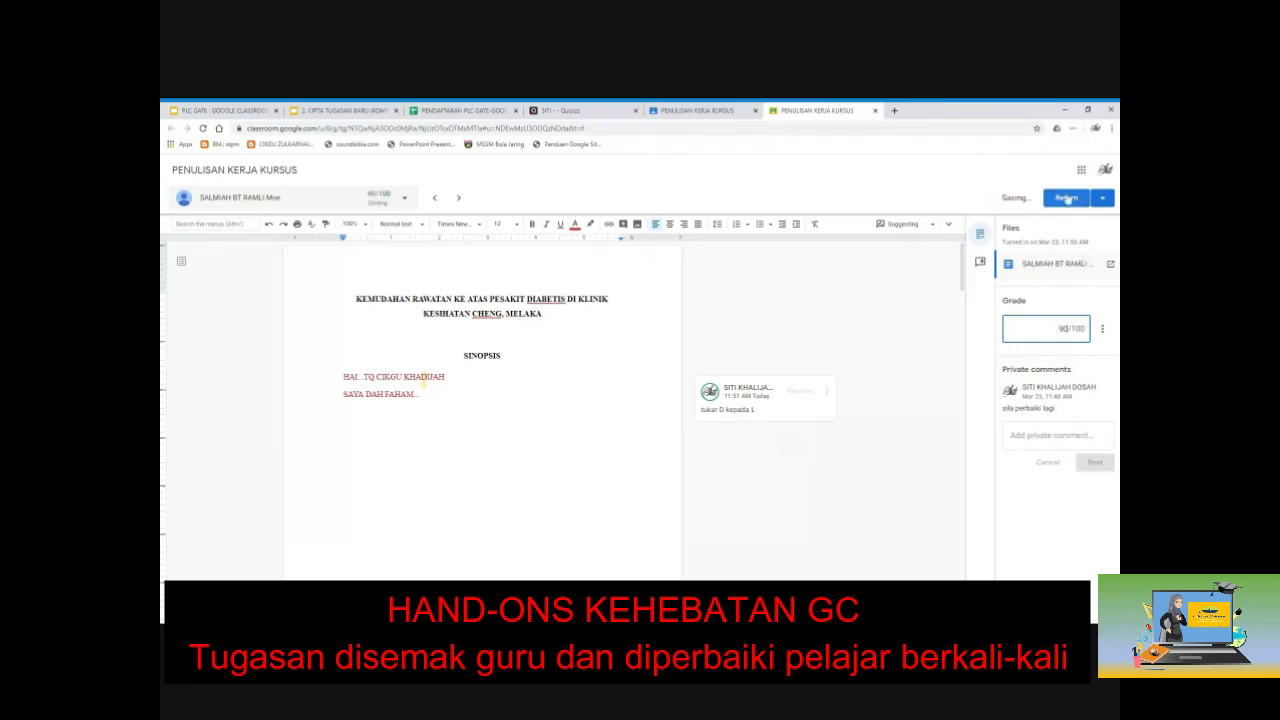
click(1066, 199)
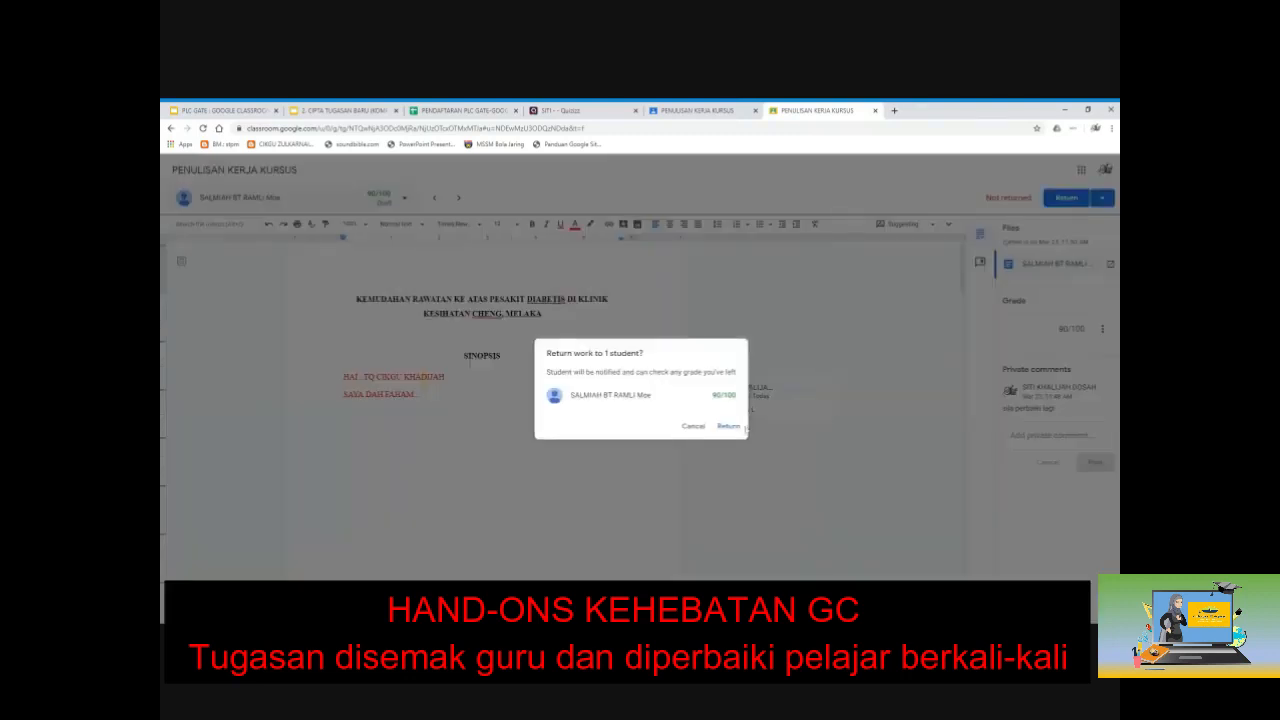
click(735, 428)
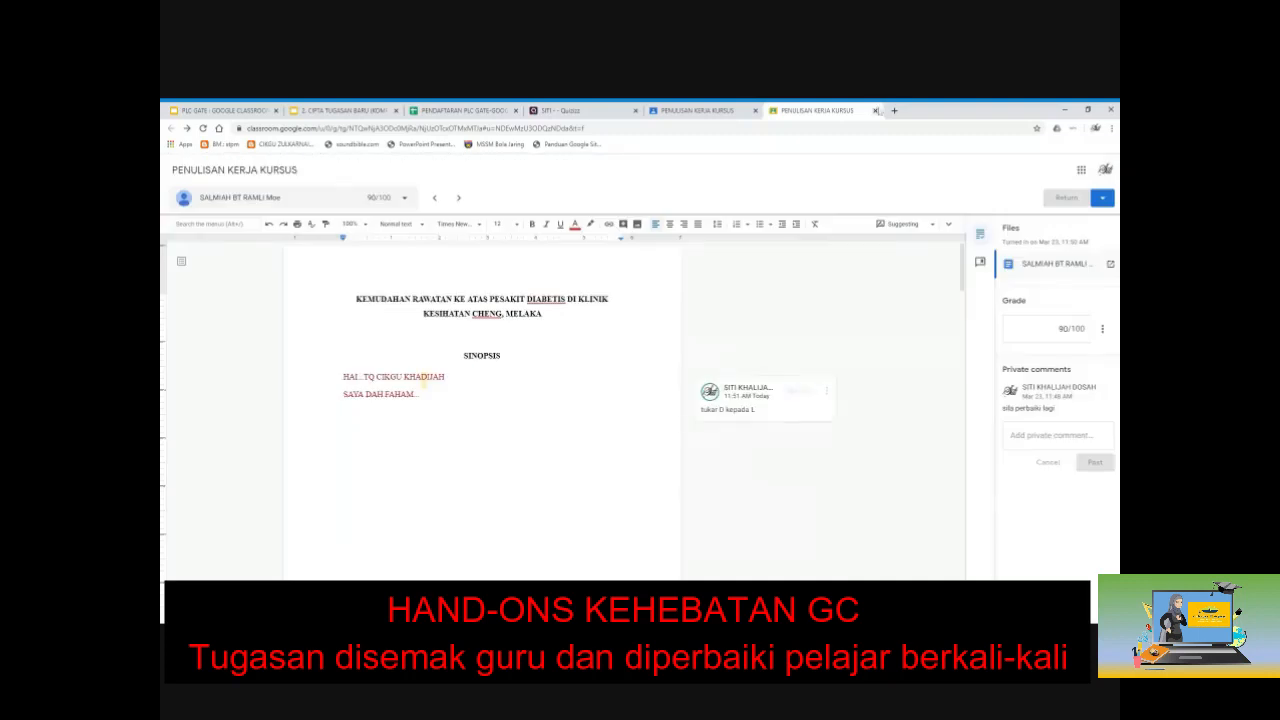
click(875, 110)
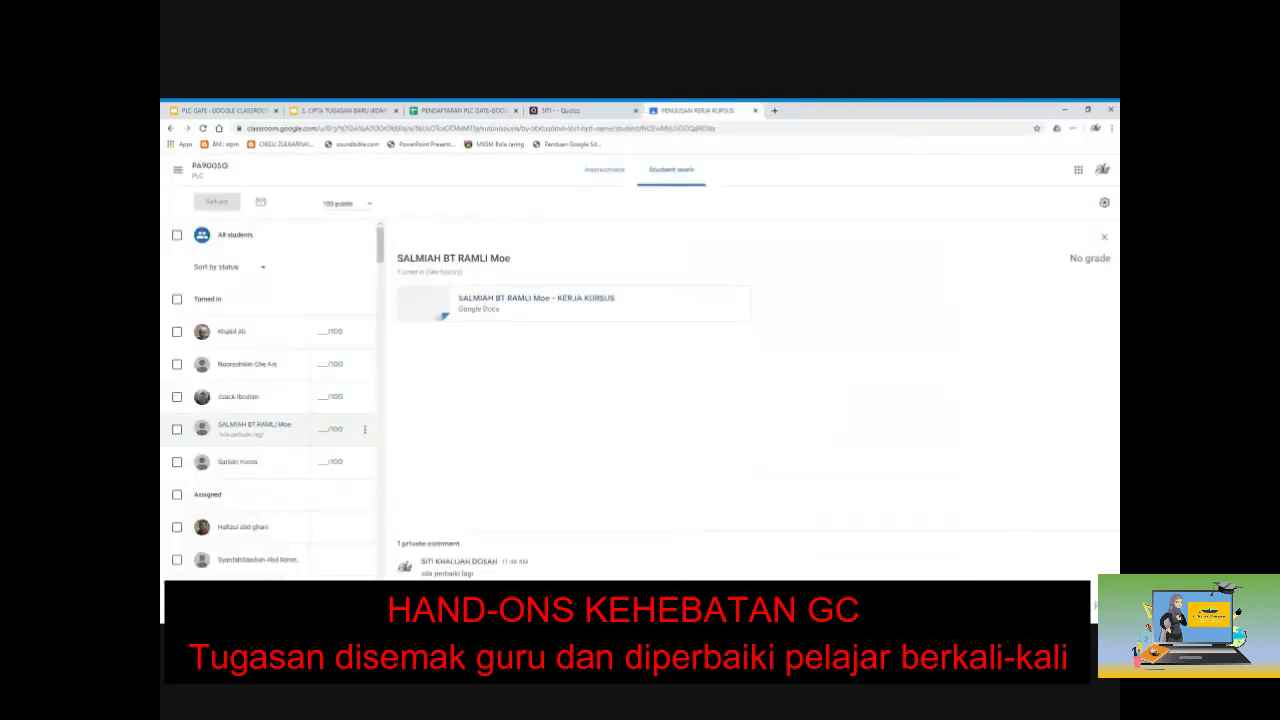
Step: Reload Student work to show the 90/100 grade, then view the next student's submission
key(F5)
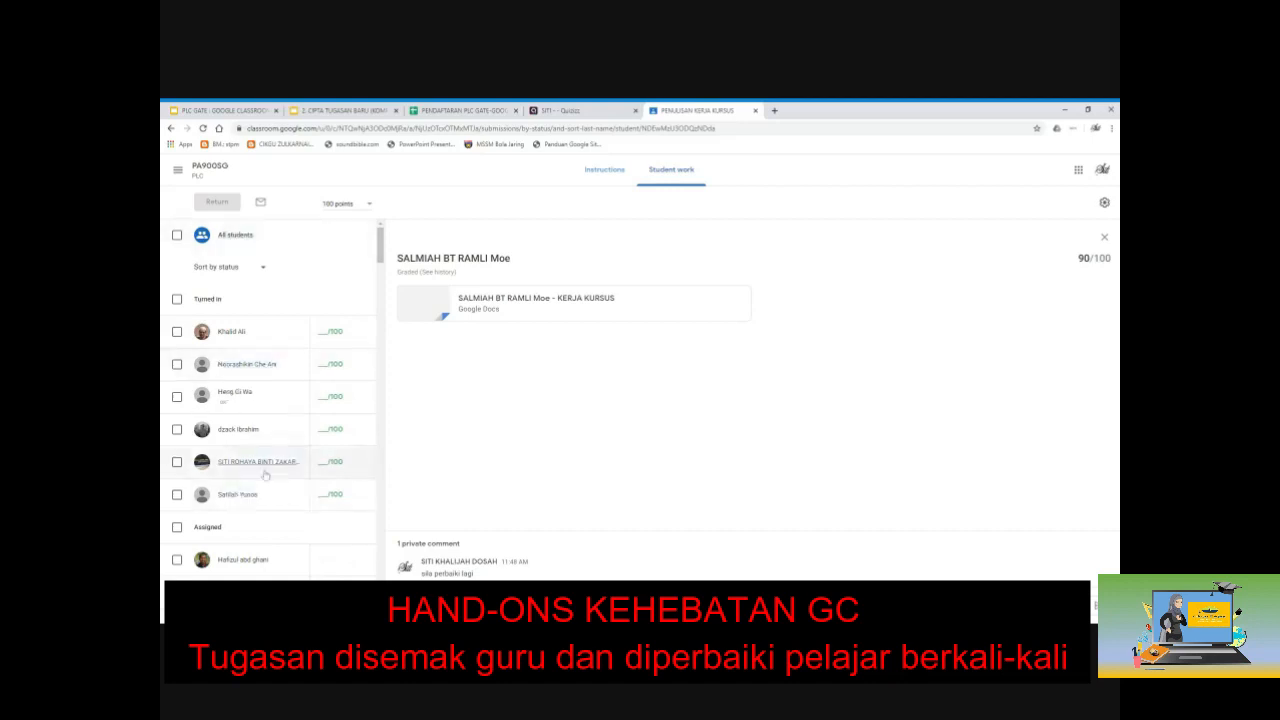
click(249, 398)
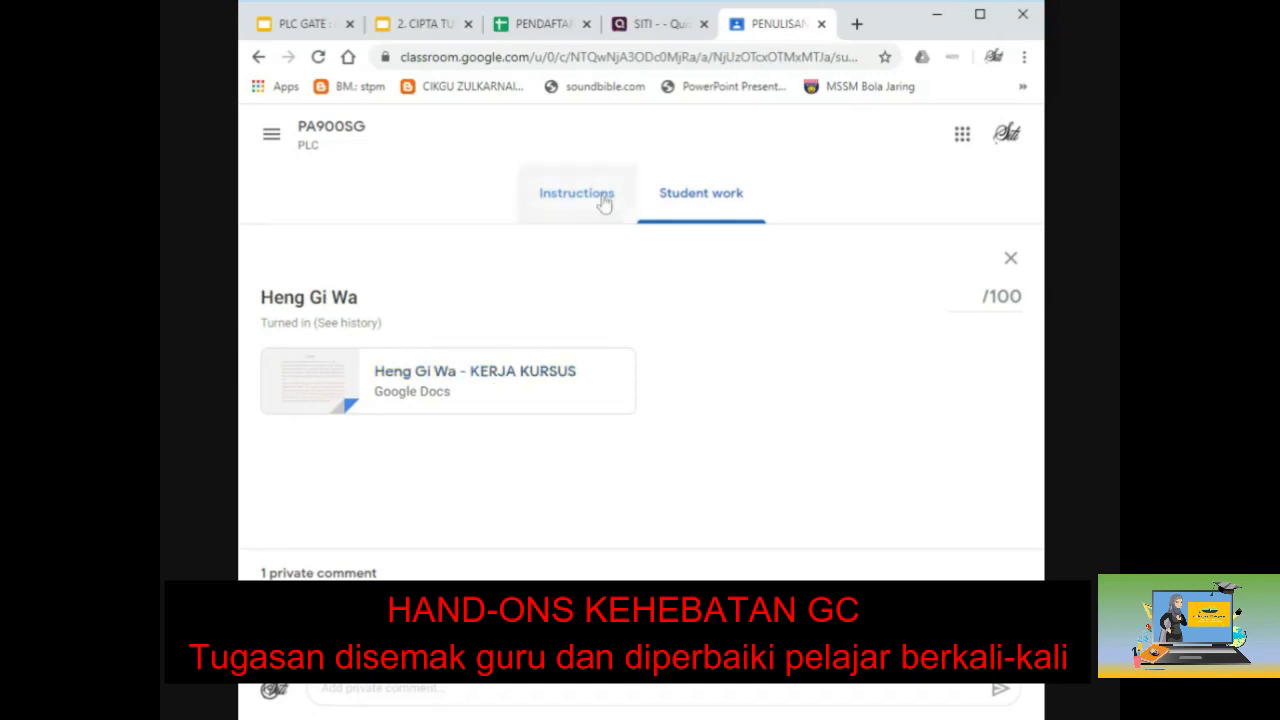
Step: Switch back to the Student work overview, now showing 9 turned in and 123 assigned
click(981, 18)
click(661, 176)
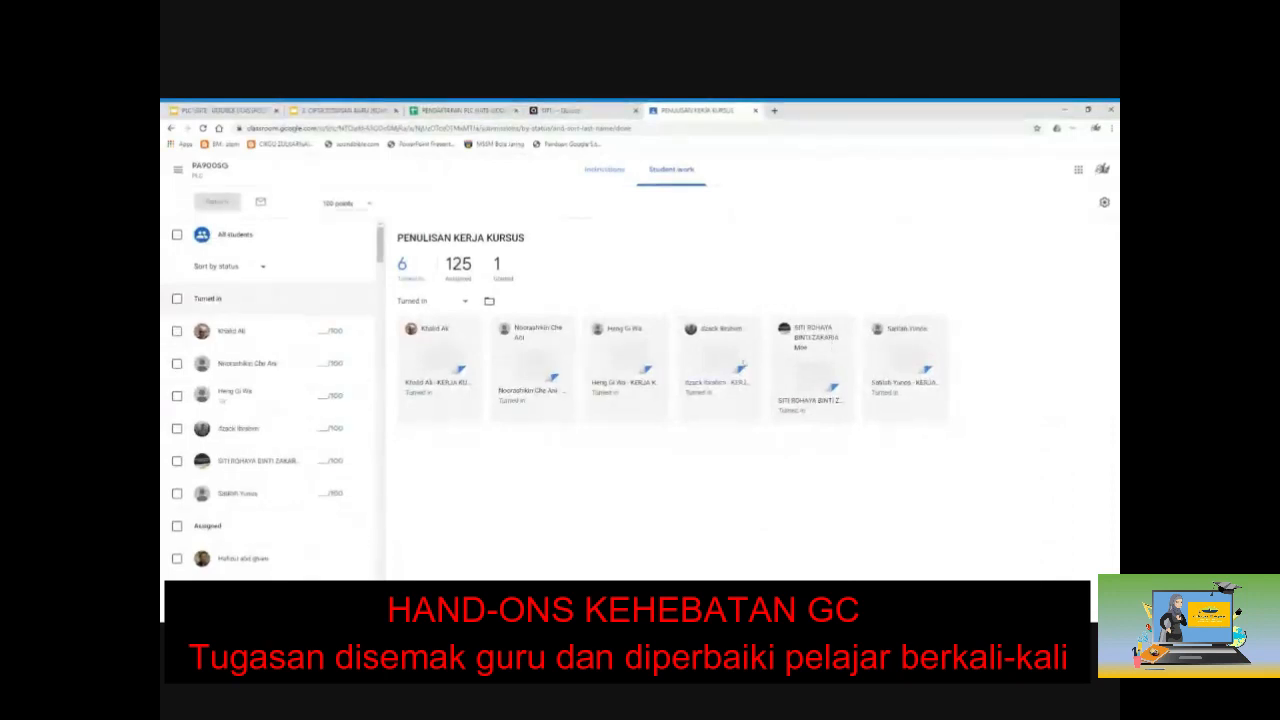
double_click(895, 108)
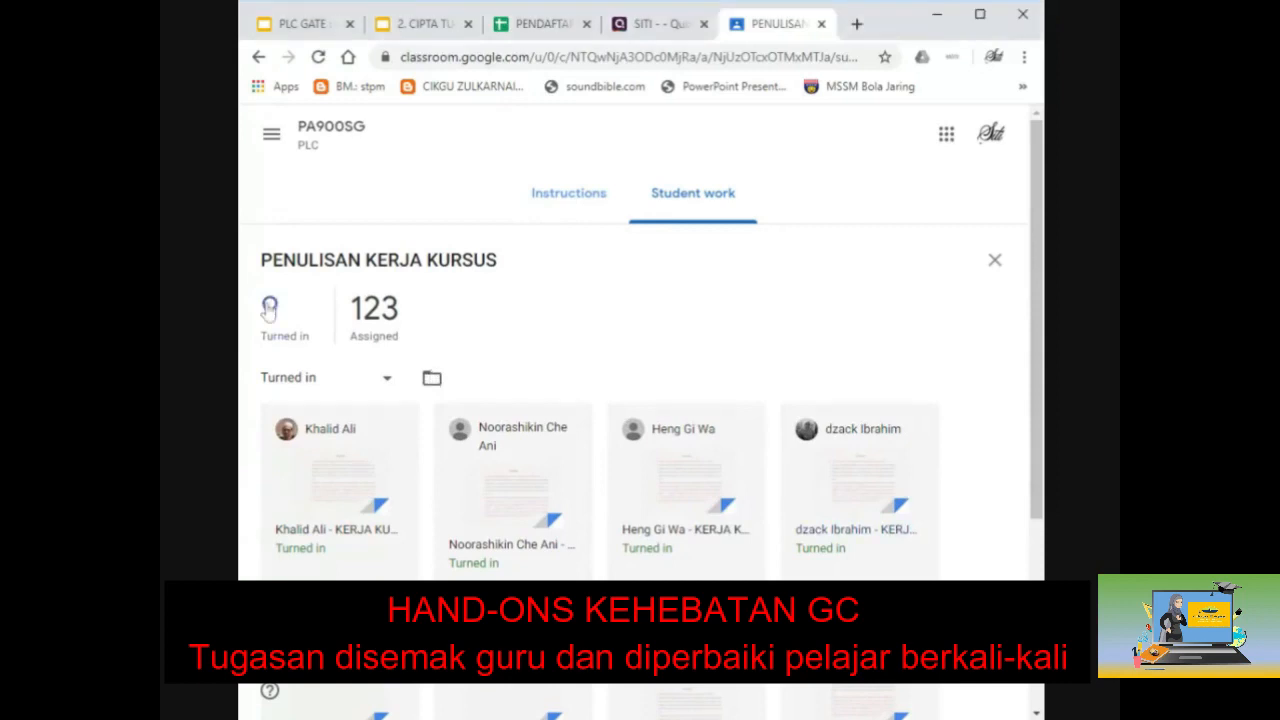
scroll(940, 545, down, 1)
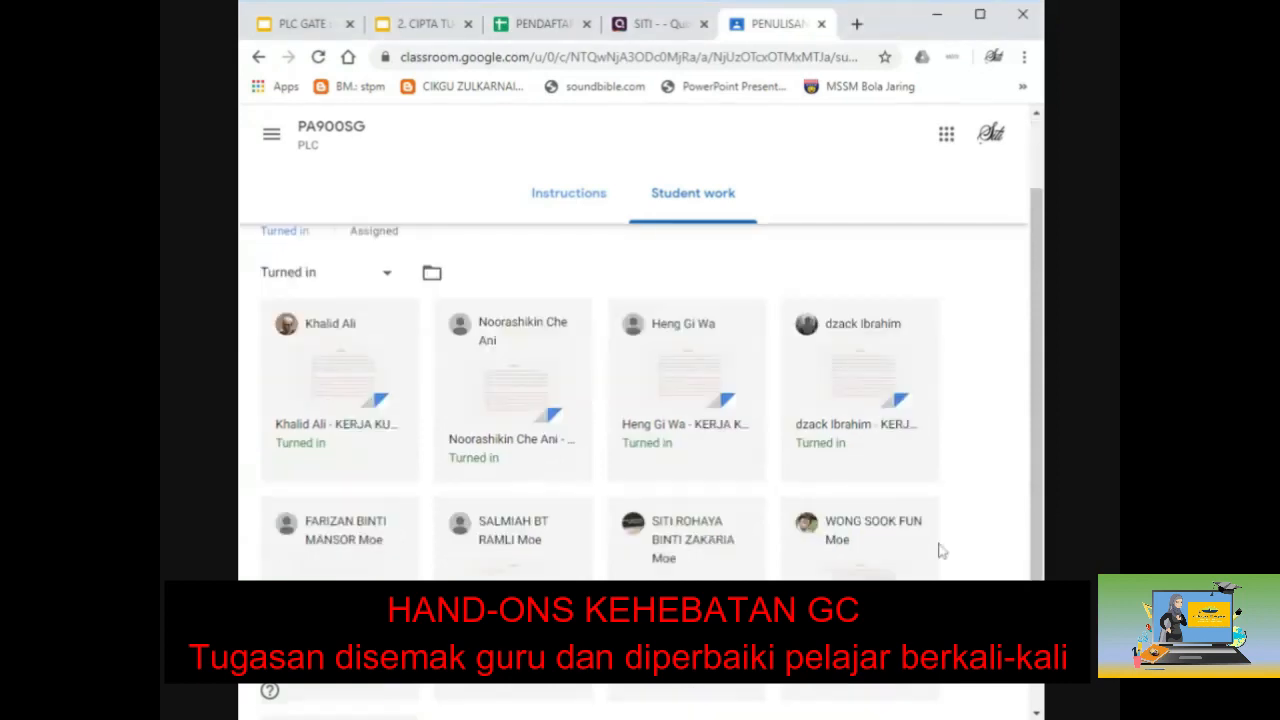
scroll(940, 550, down, 1)
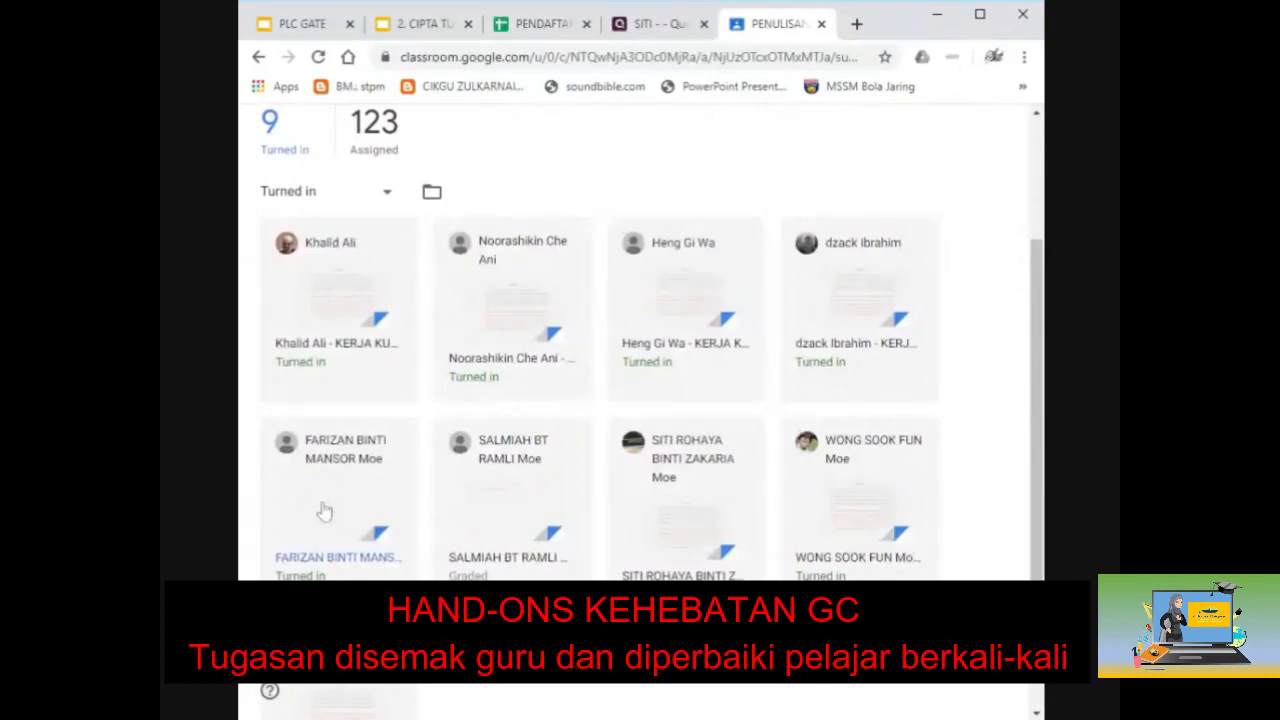
scroll(324, 511, down, 1)
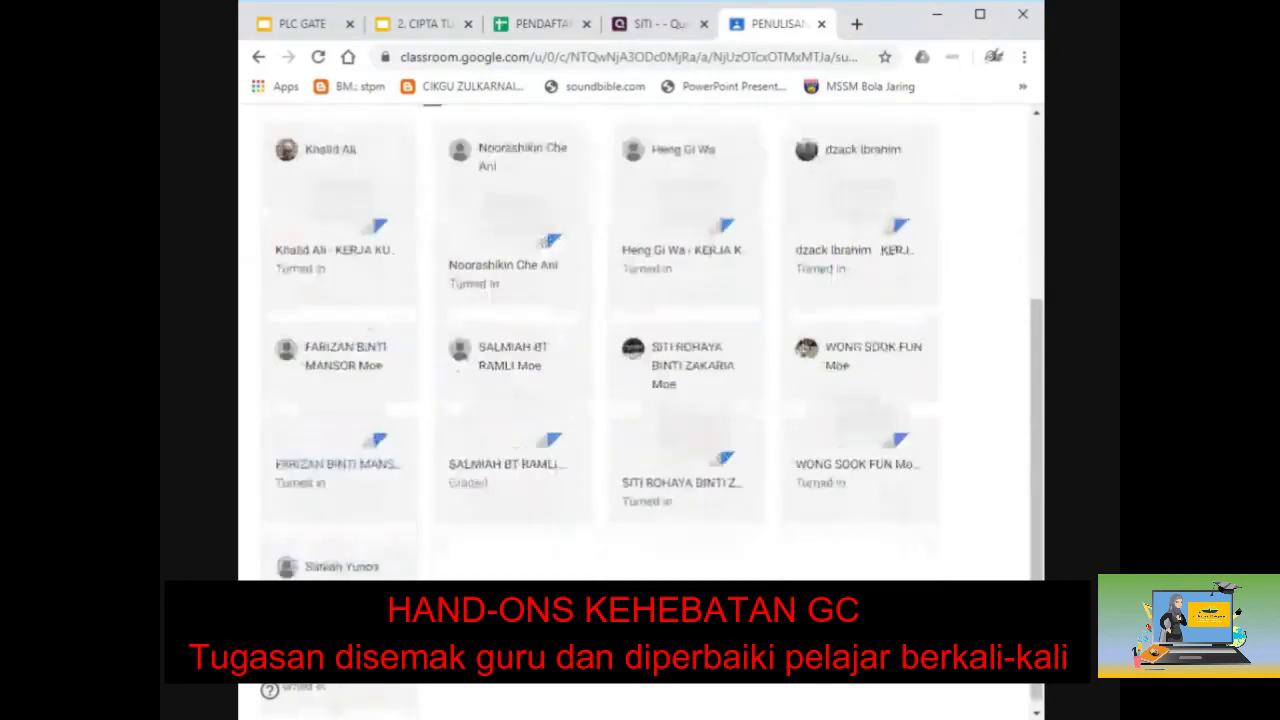
Step: Open the next turned-in card, return it ungraded, close its tab, and refresh Student work
click(292, 472)
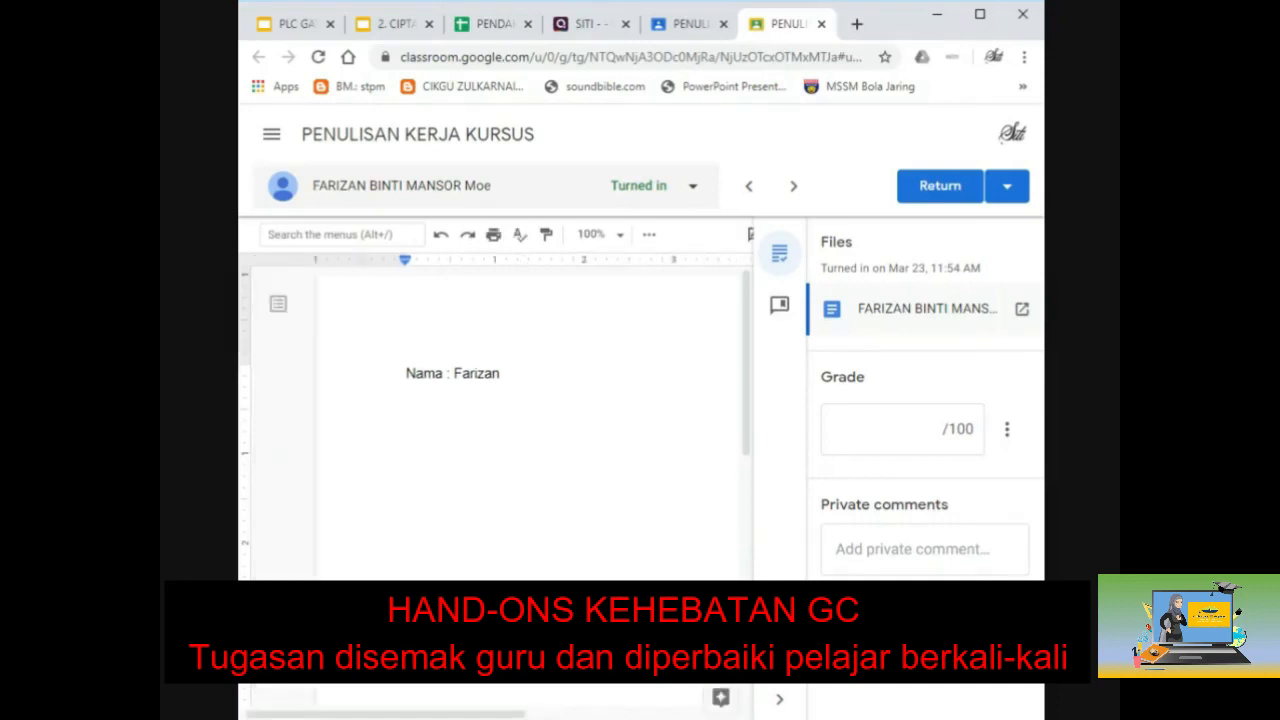
scroll(530, 420, down, 10)
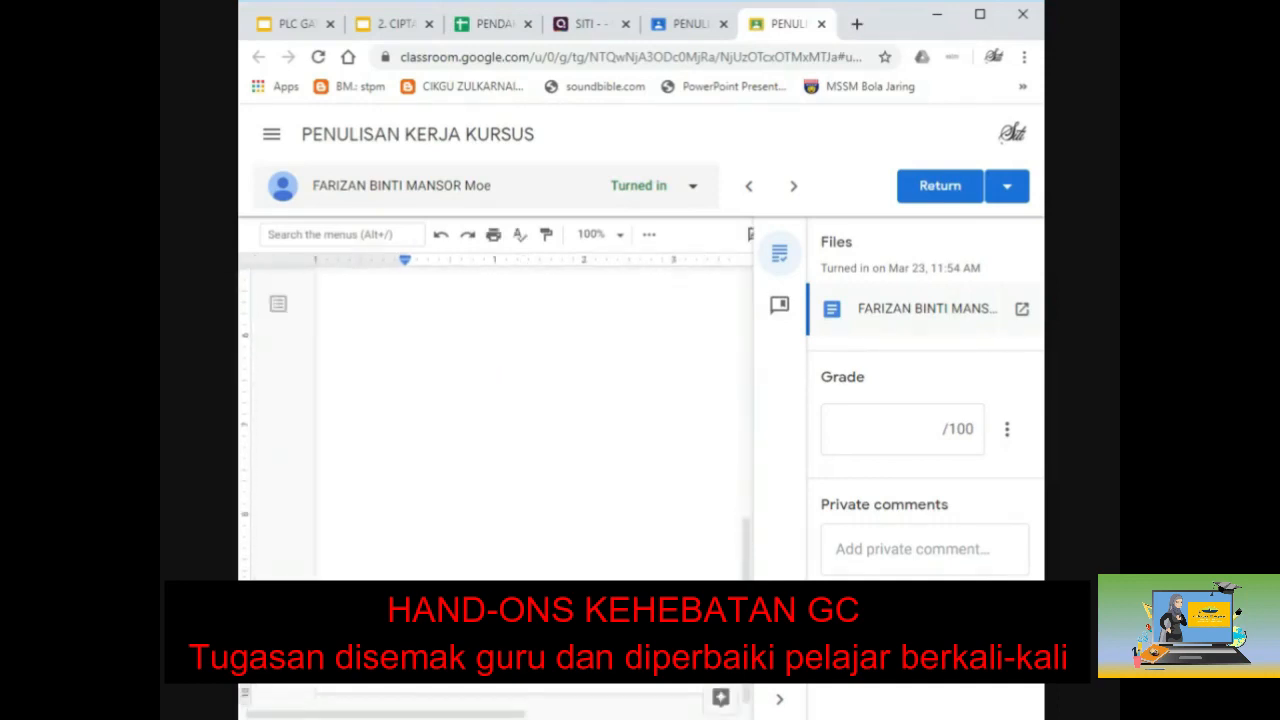
scroll(530, 420, up, 10)
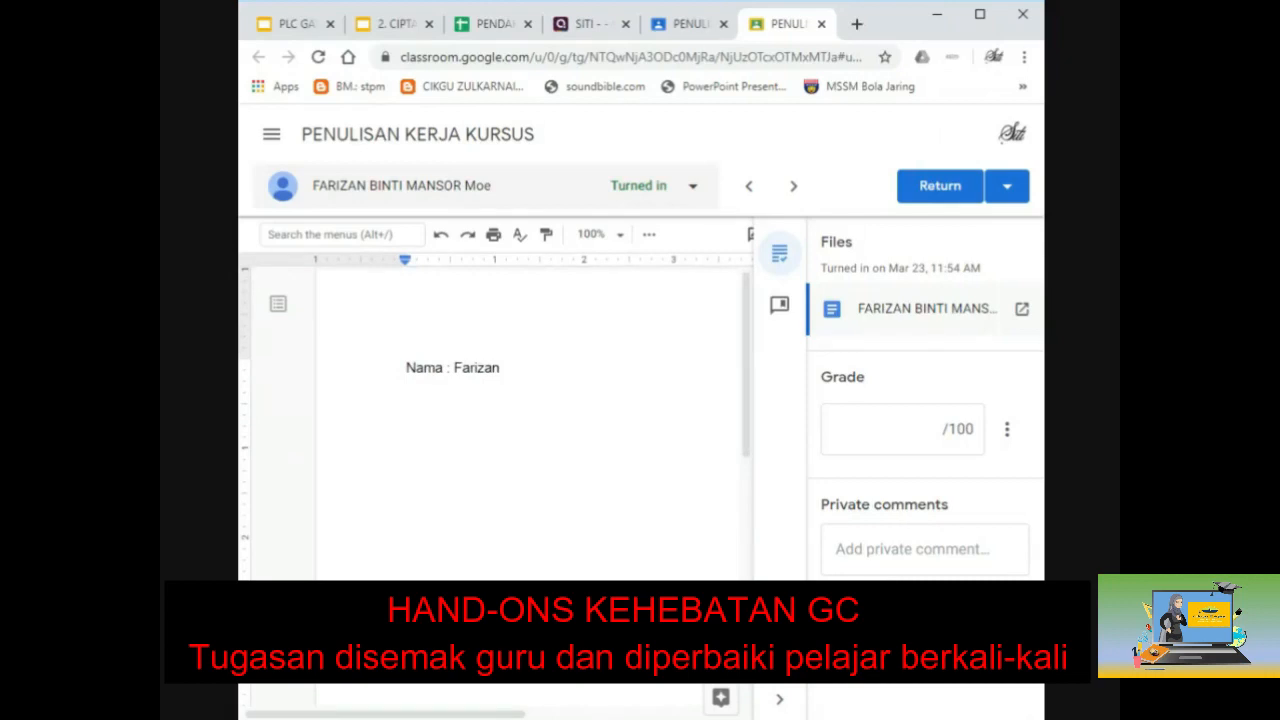
click(914, 198)
click(790, 482)
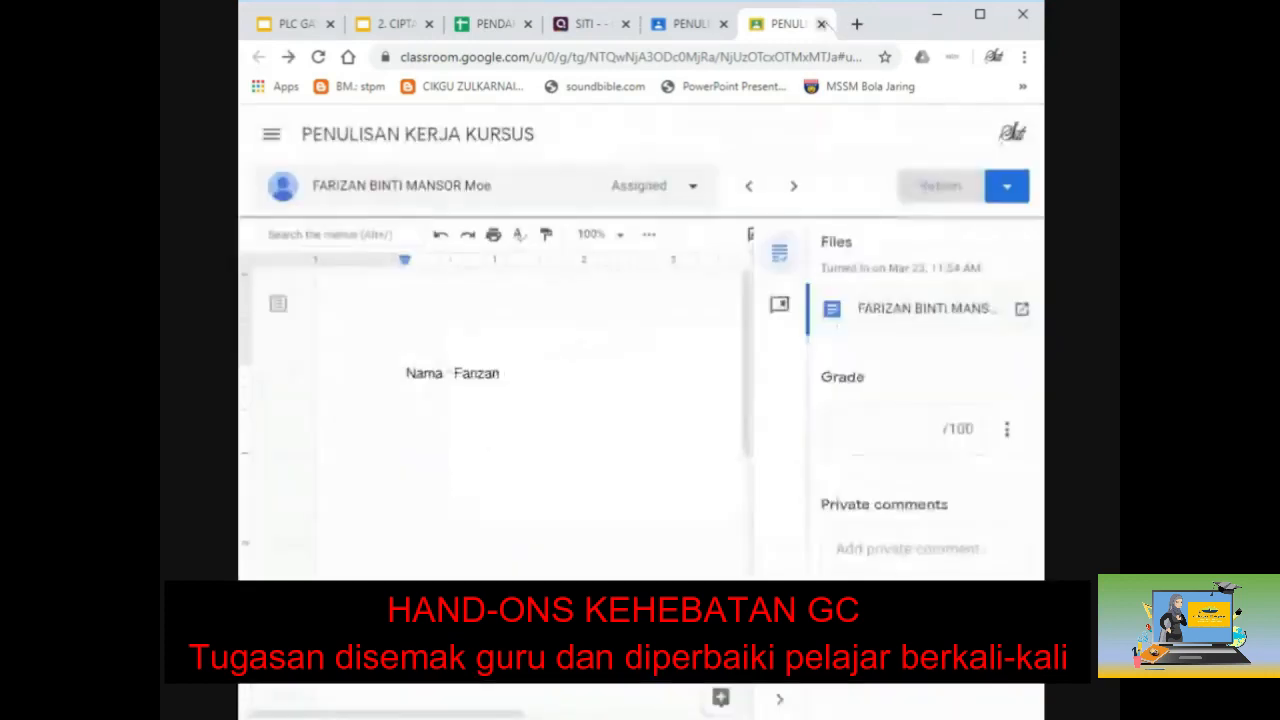
click(822, 24)
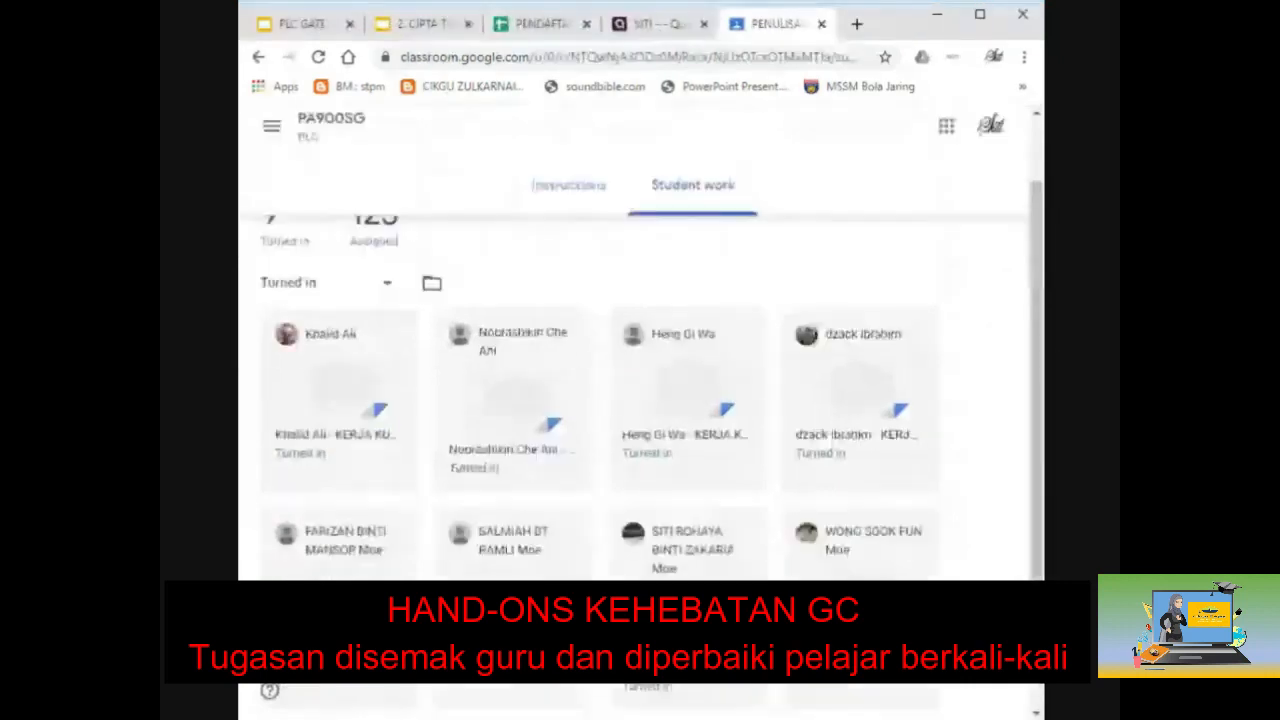
key(F5)
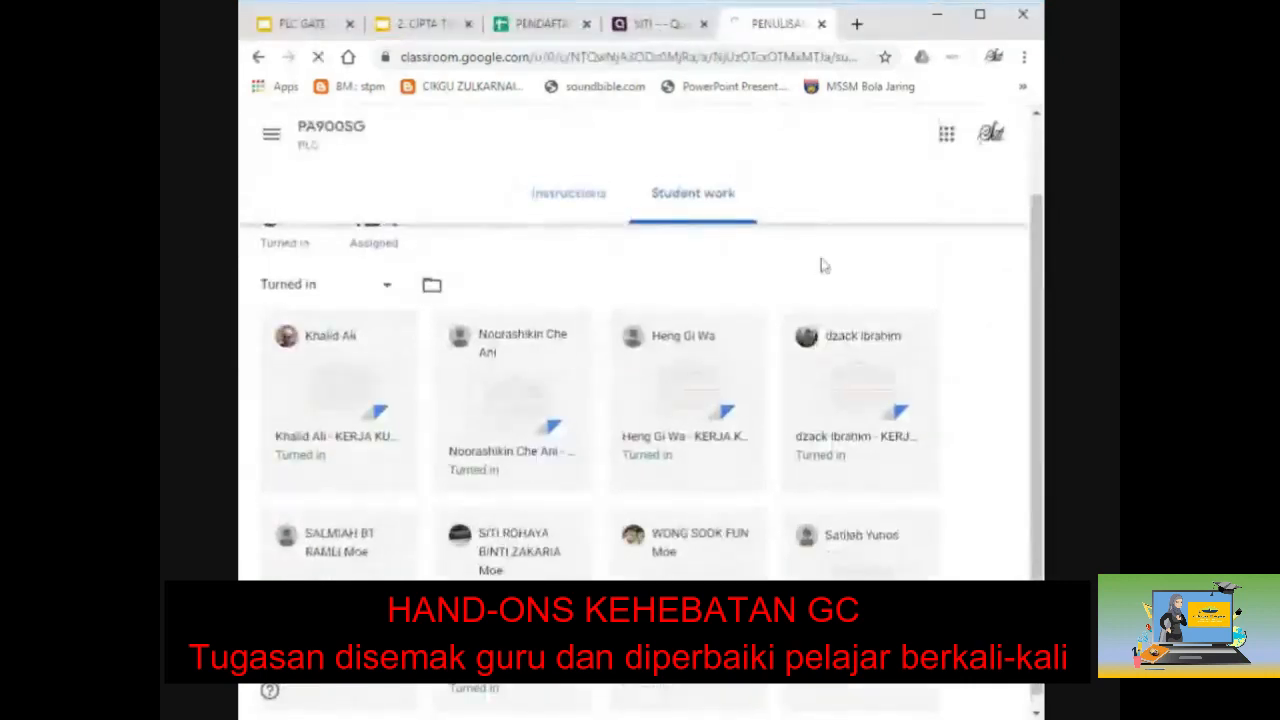